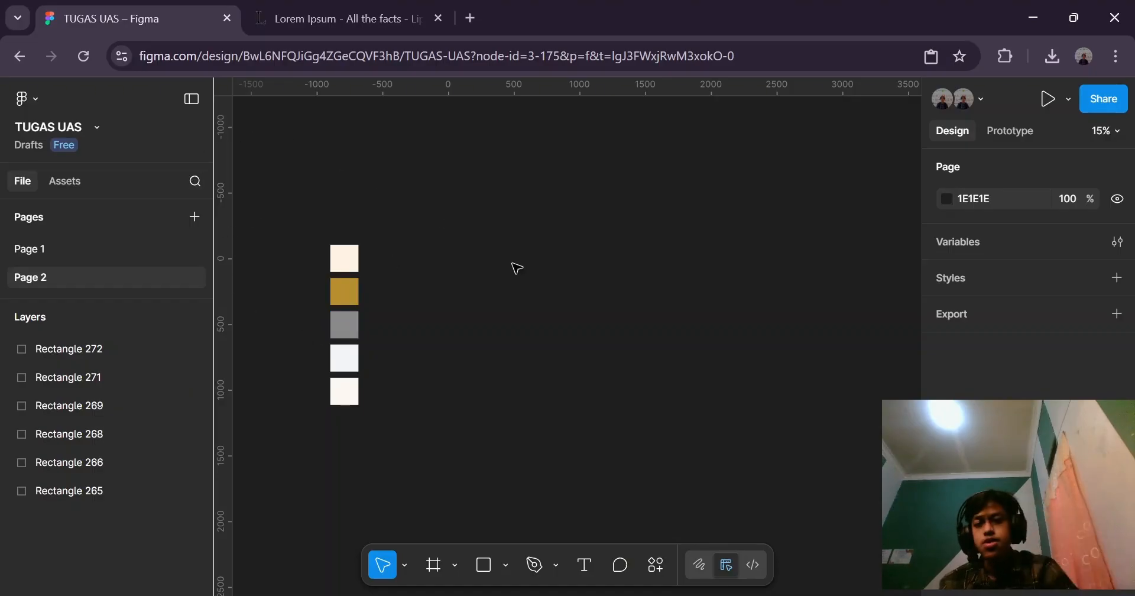
left_click_drag(299, 203, 411, 436)
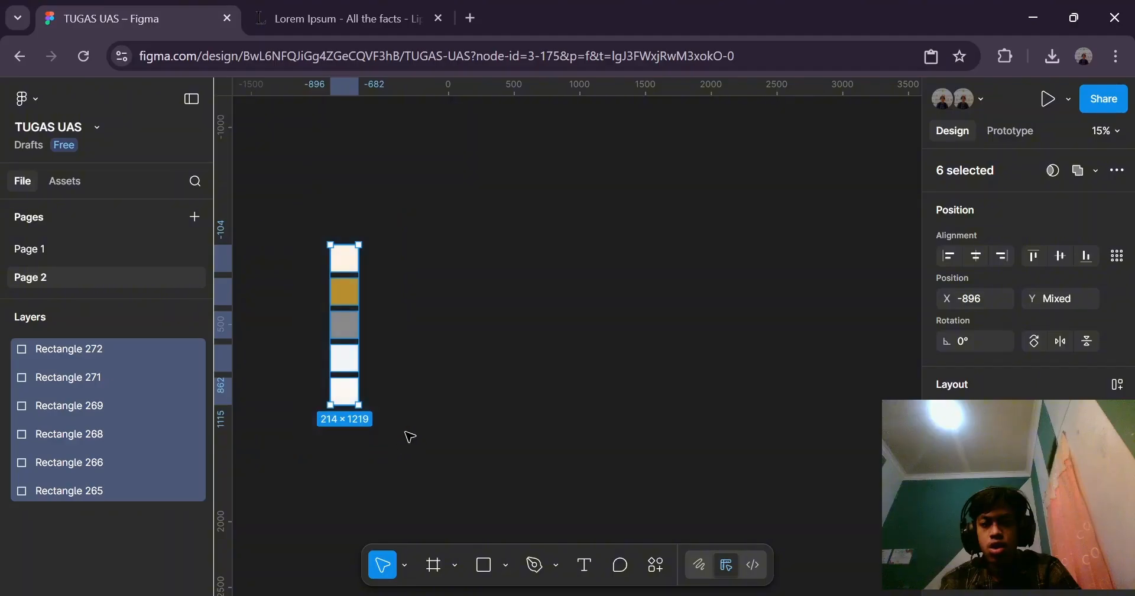
left_click(456, 369)
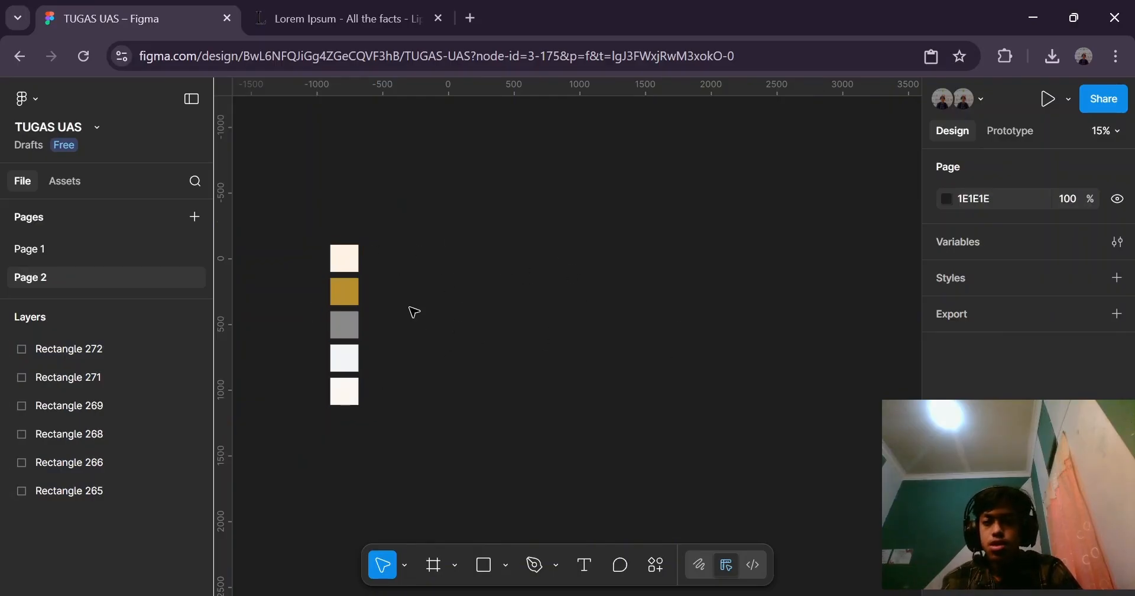
Add a Desktop preset frame, 1440 × 1024, and place it beside the colour swatches at about X 171, Y -363.
left_click(455, 565)
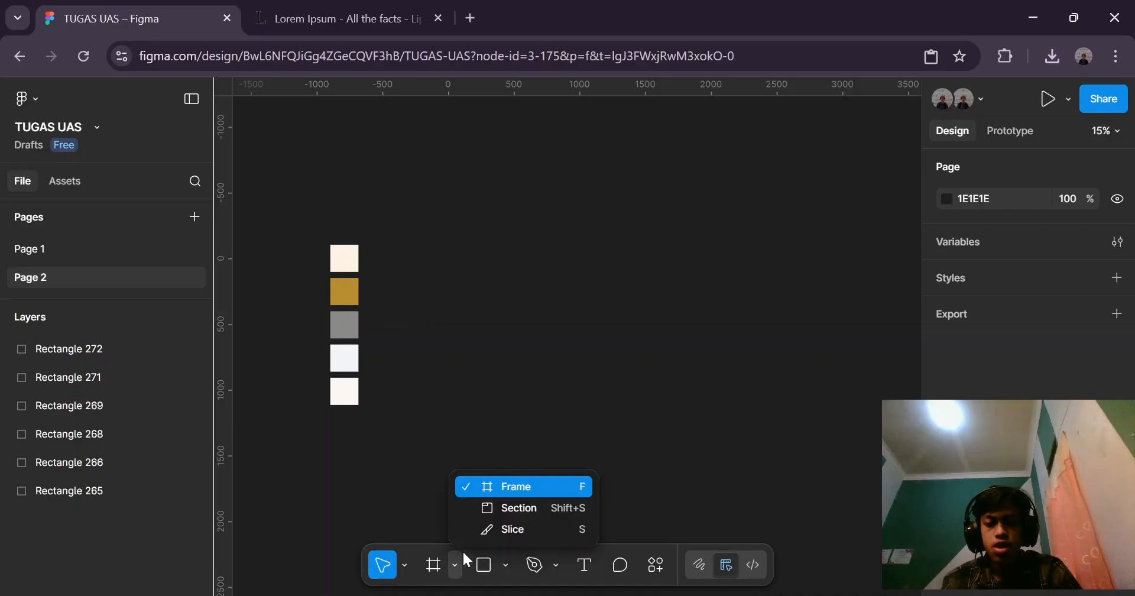
left_click(436, 568)
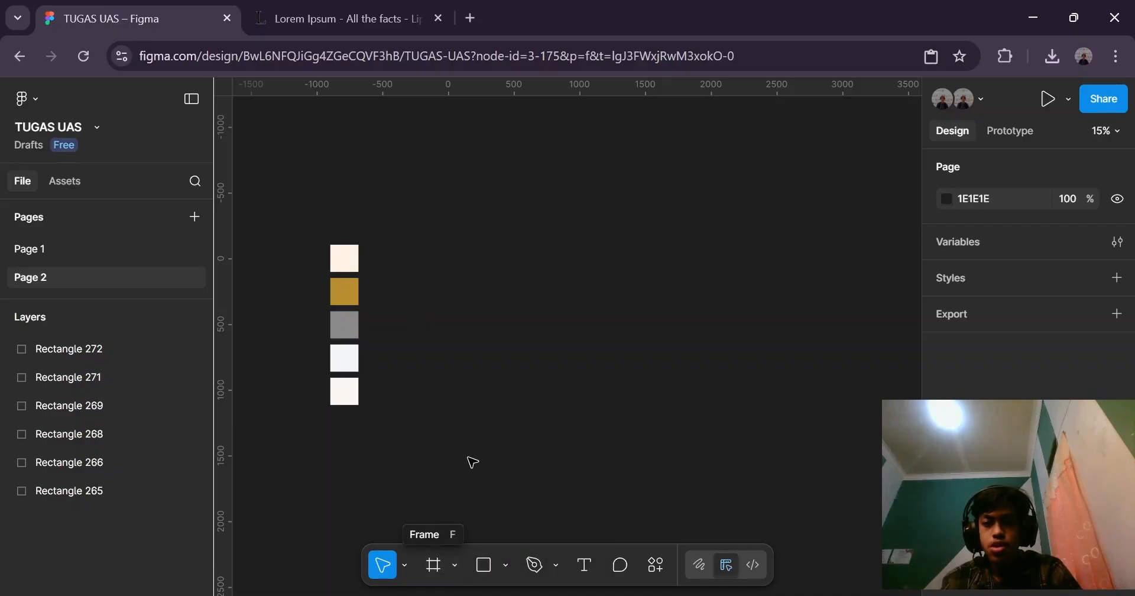
left_click(437, 566)
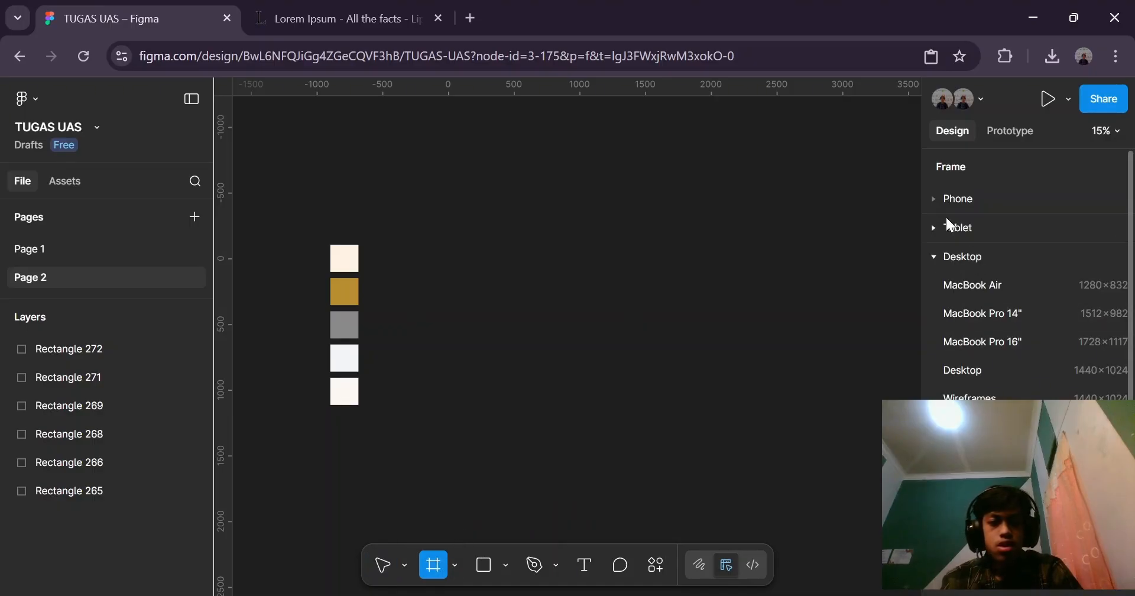
scroll(1001, 319, "down", 3)
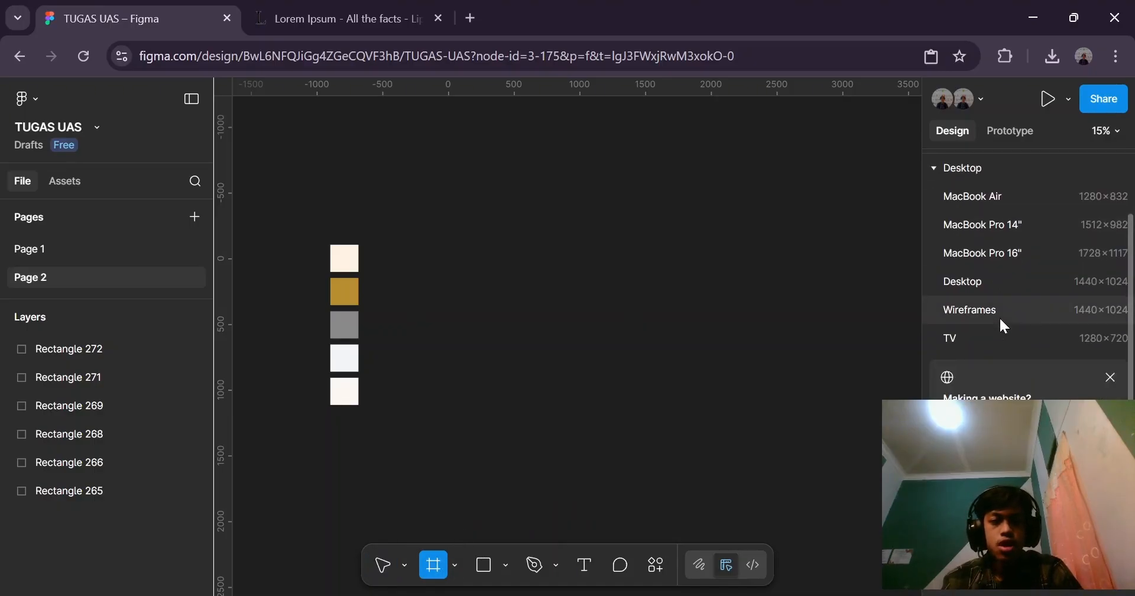
left_click(978, 280)
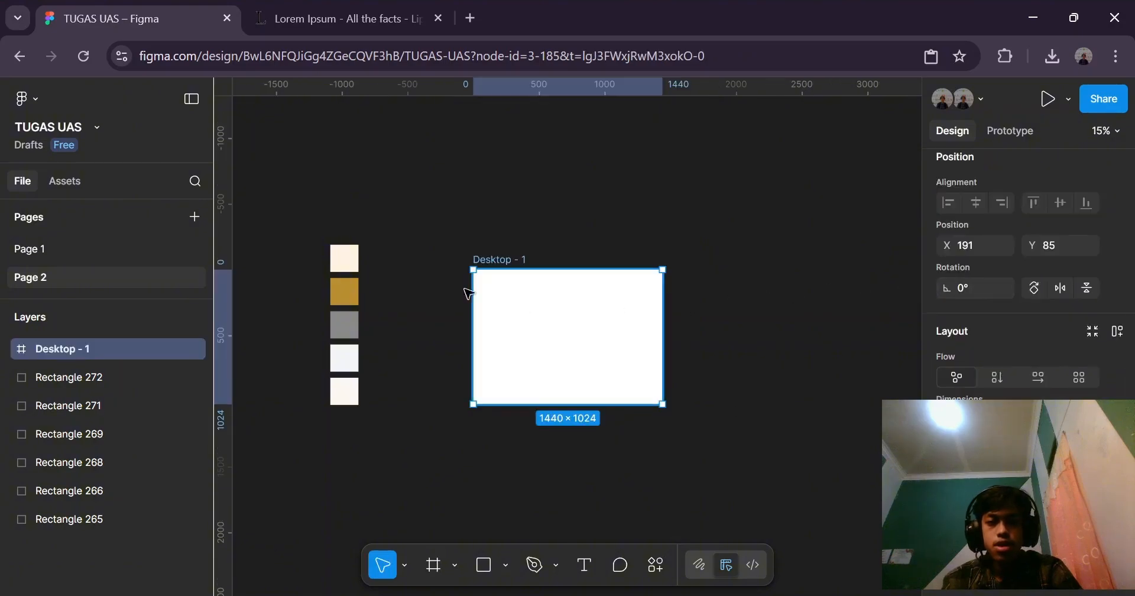
scroll(469, 293, "down", 1)
left_click_drag(529, 289, 536, 261)
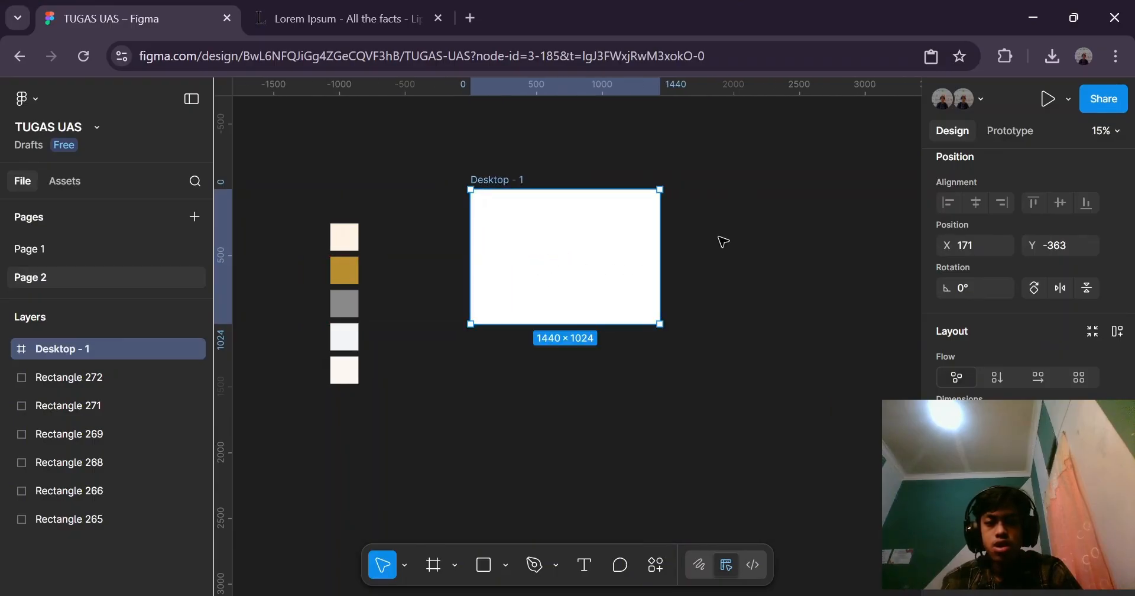
left_click(723, 241)
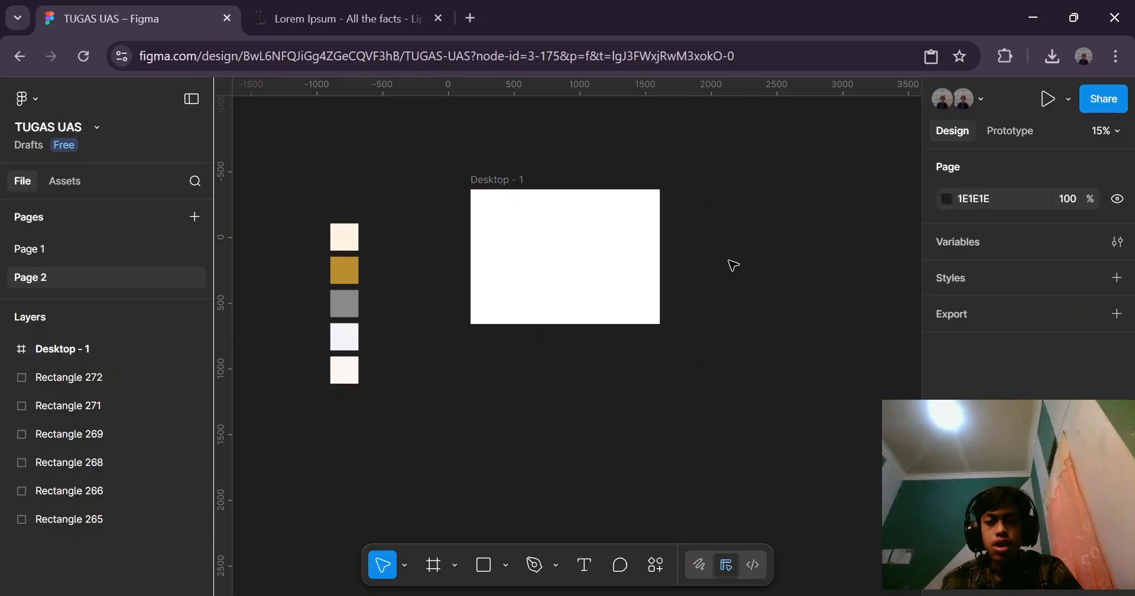
Set the height of the Desktop - 1 frame to 4000.
left_click(576, 246)
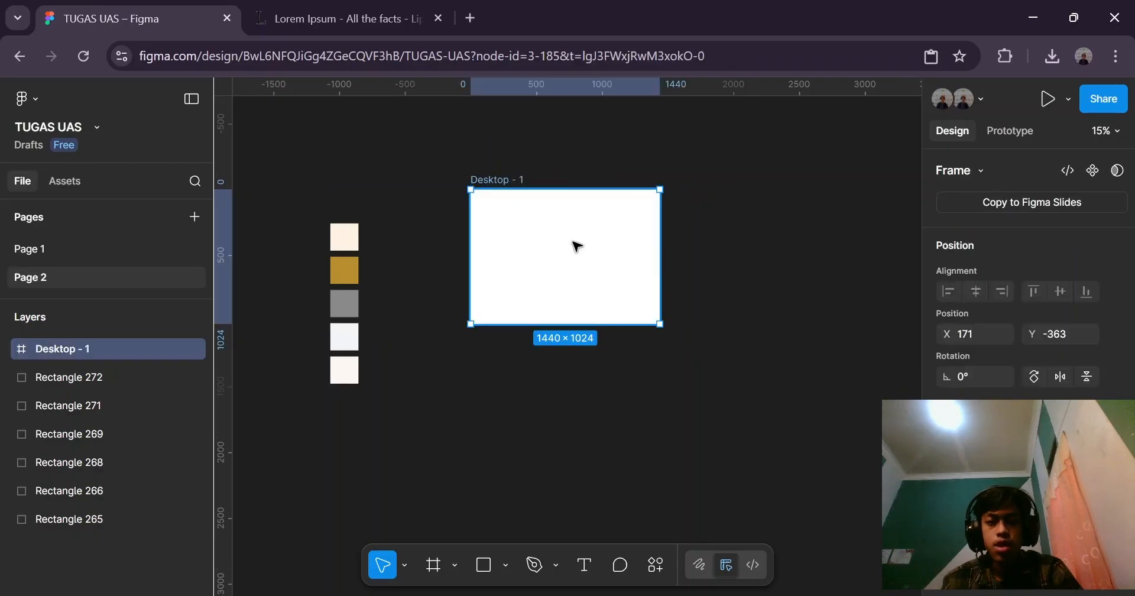
scroll(1072, 281, "down", 4)
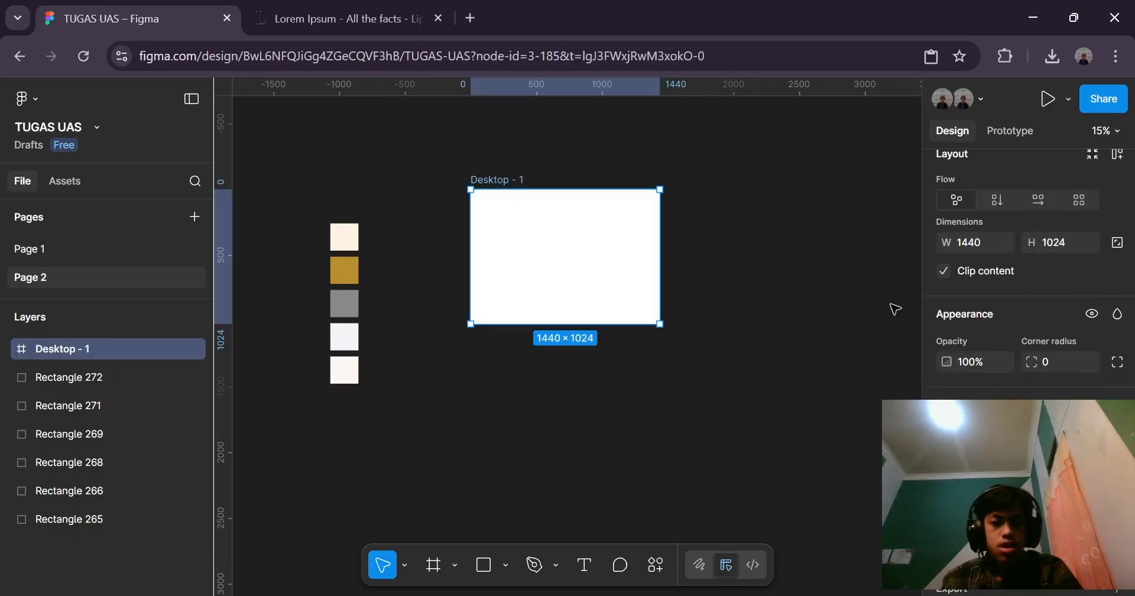
left_click(1057, 246)
type("4000")
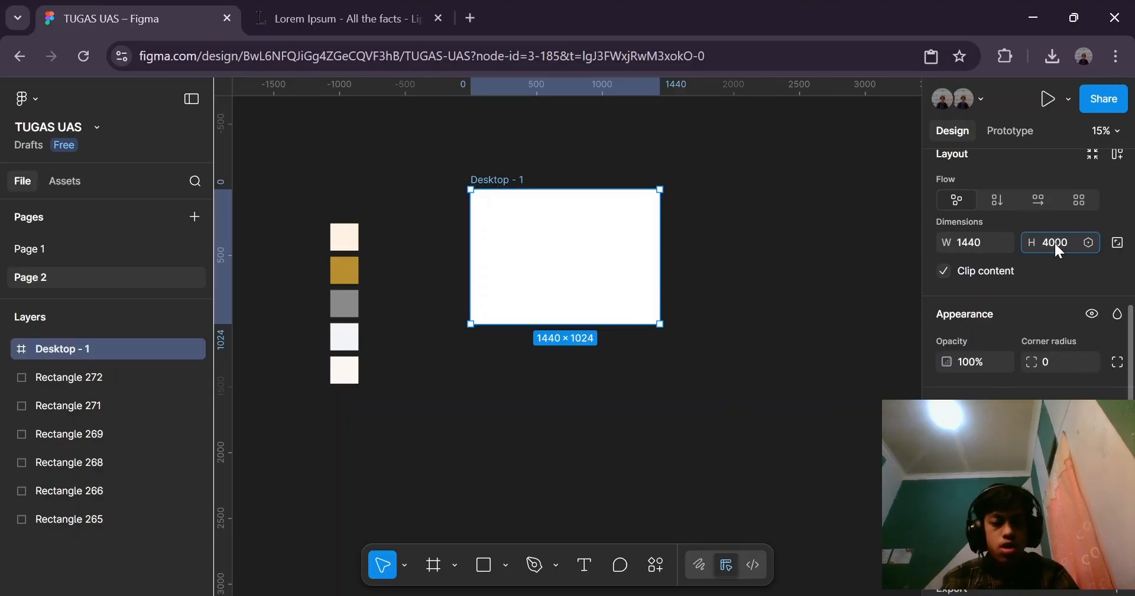
key("Return")
left_click(792, 233)
scroll(516, 325, "down", 10)
scroll(516, 325, "up", 10)
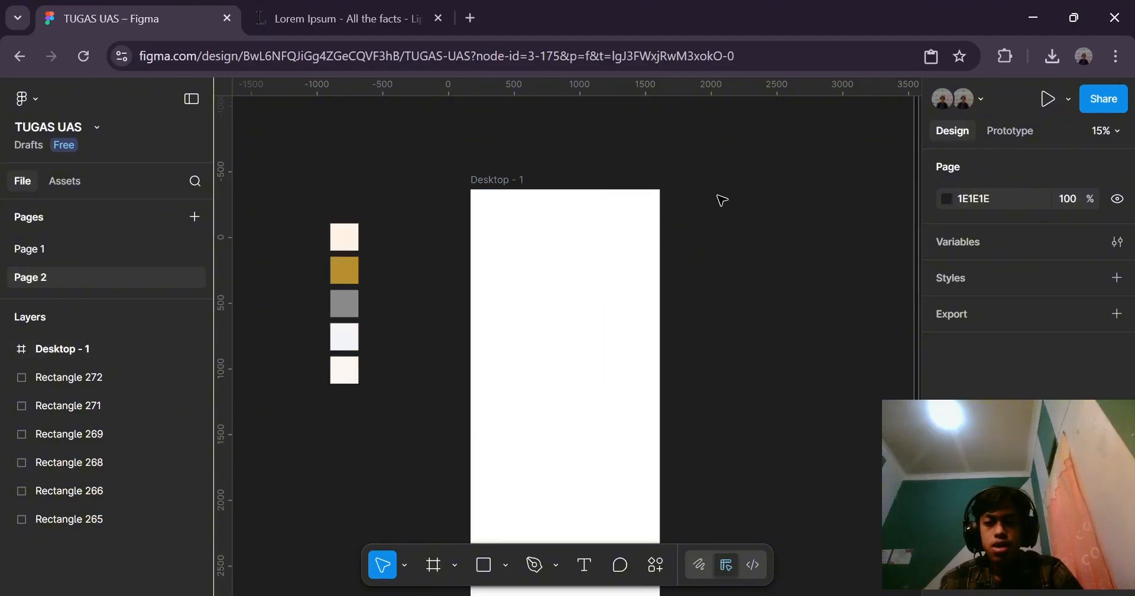
scroll(651, 284, "down", 3)
scroll(653, 284, "up", 5)
scroll(653, 285, "down", 3)
scroll(705, 255, "up", 2)
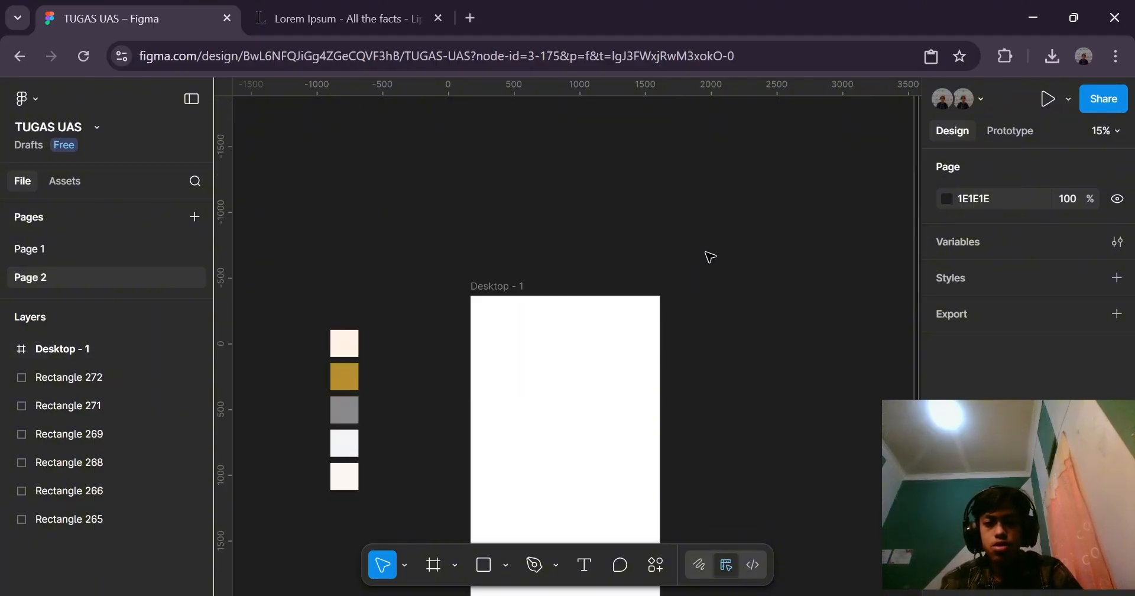
scroll(766, 308, "up", 3)
scroll(749, 288, "down", 1)
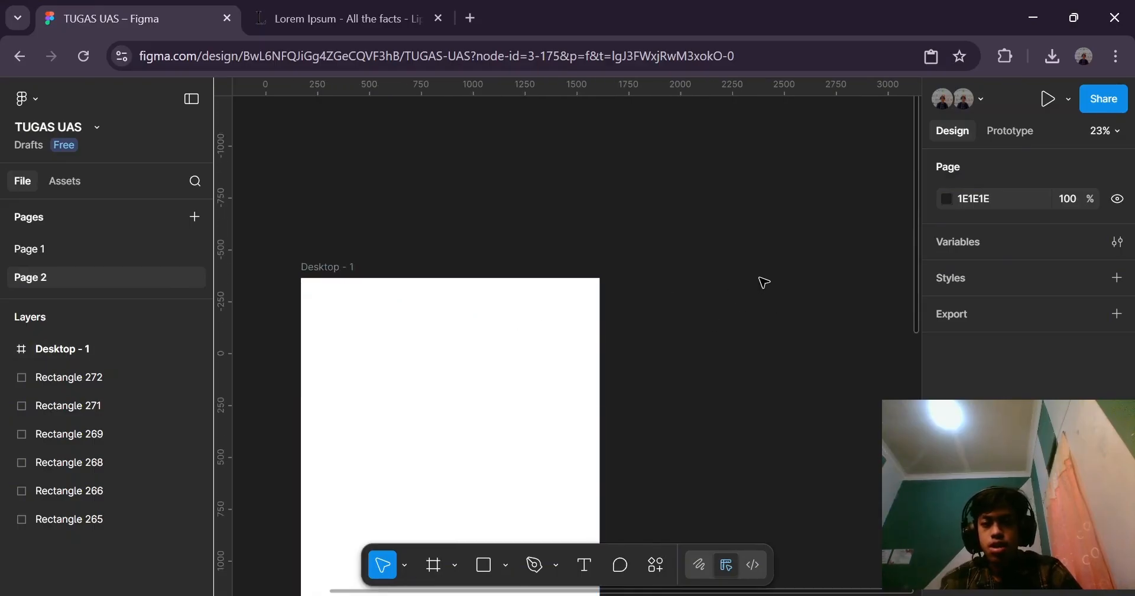
scroll(764, 283, "down", 2)
scroll(663, 334, "up", 1)
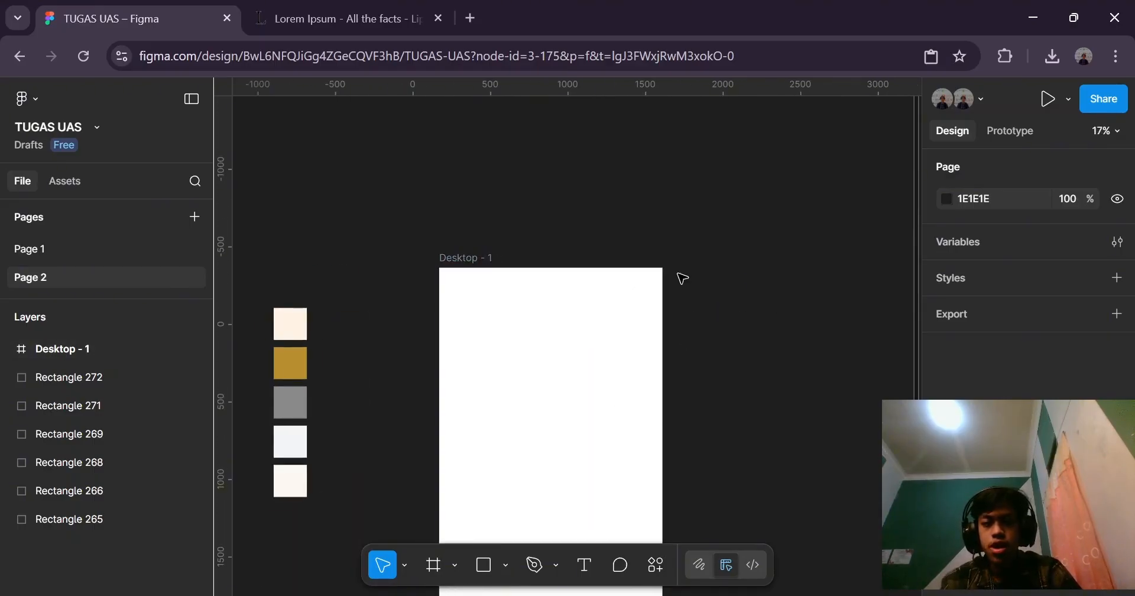
Draw a full-width header rectangle of about 1440 × 152 along the top edge of the Desktop - 1 frame.
scroll(641, 304, "up", 2)
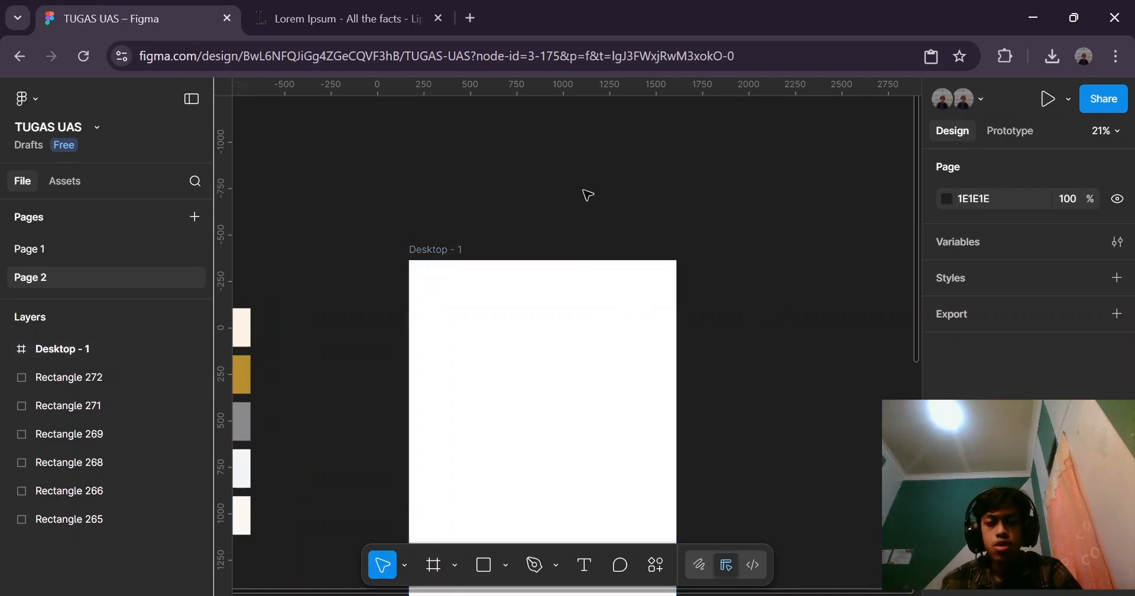
left_click(482, 567)
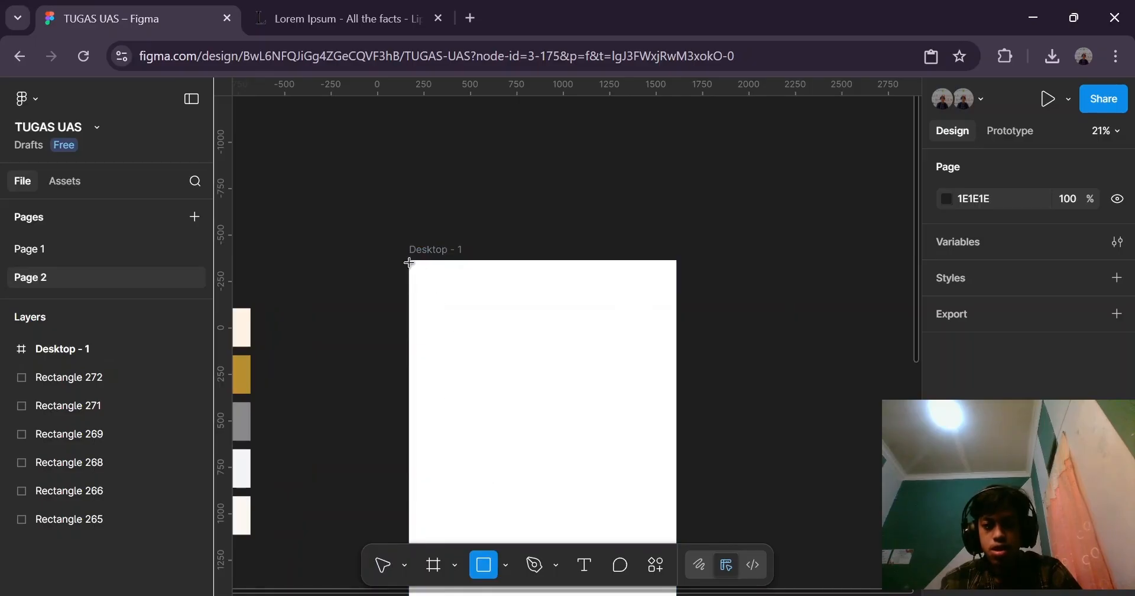
scroll(522, 321, "left", 1)
scroll(591, 318, "up", 2)
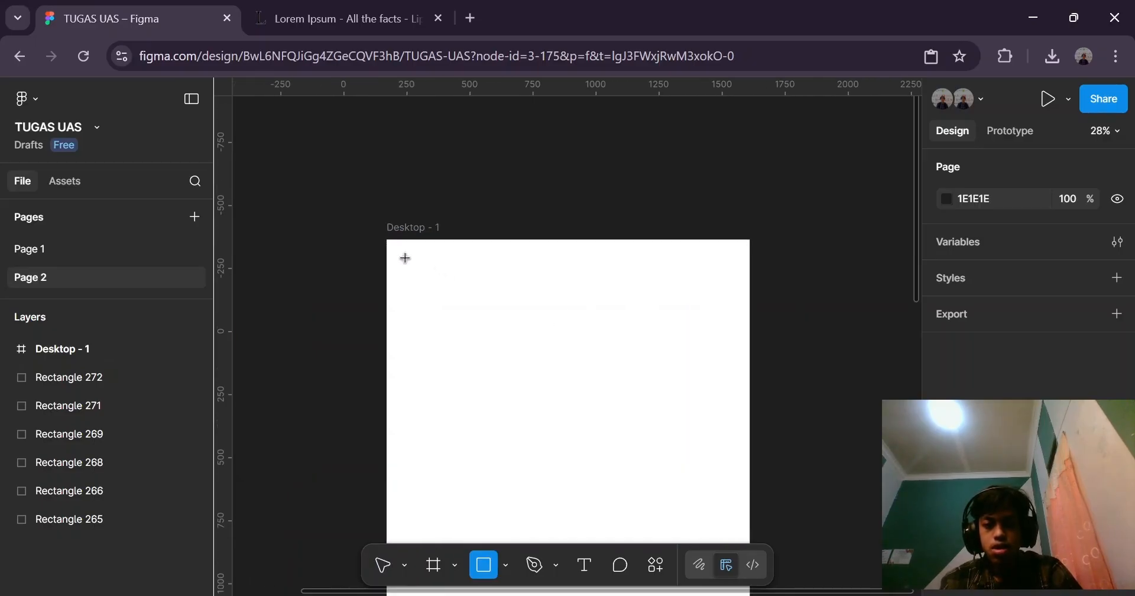
left_click_drag(388, 241, 750, 277)
left_click(786, 264)
Shorten the header rectangle to a height of about 131 by moving its bottom edge up.
left_click(596, 275)
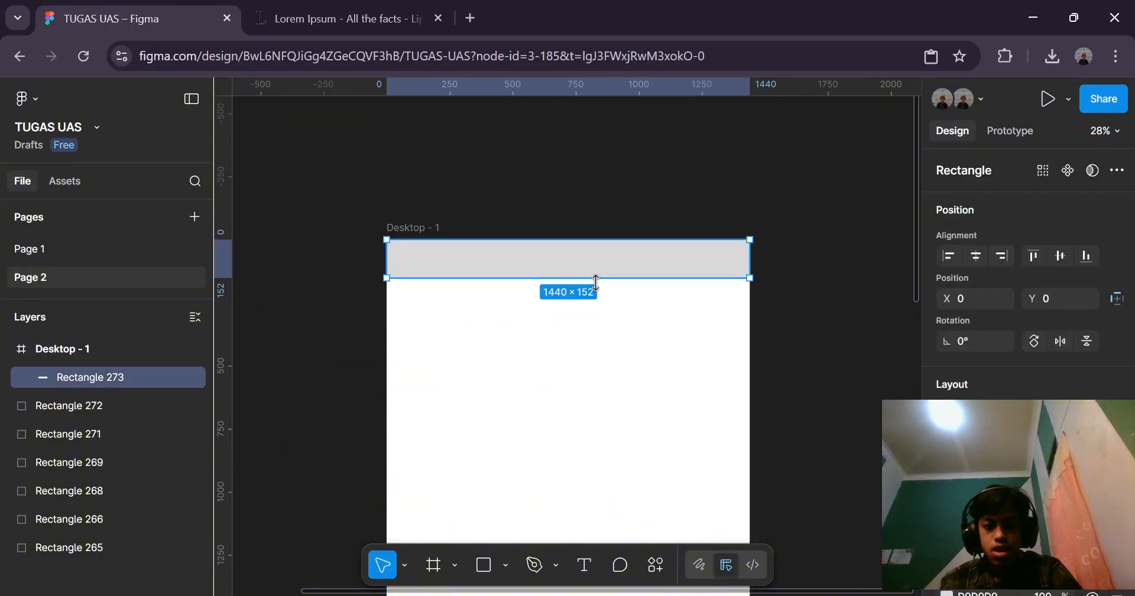
mouse_move(595, 276)
left_mouse_down()
mouse_move(595, 263)
mouse_move(597, 272)
left_mouse_up()
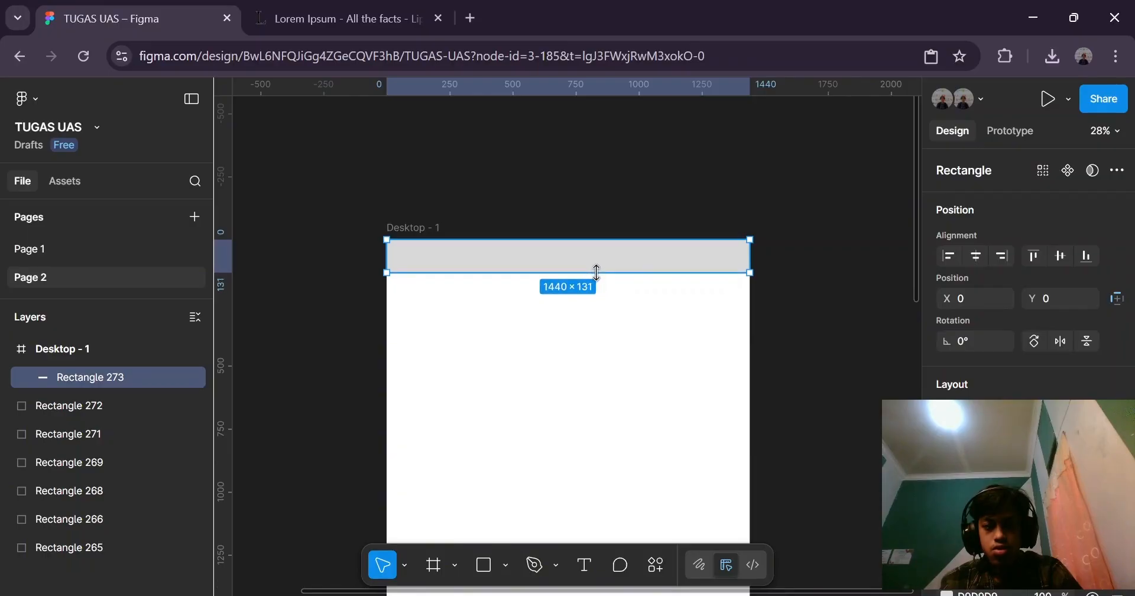
left_click(781, 251)
left_click(696, 259)
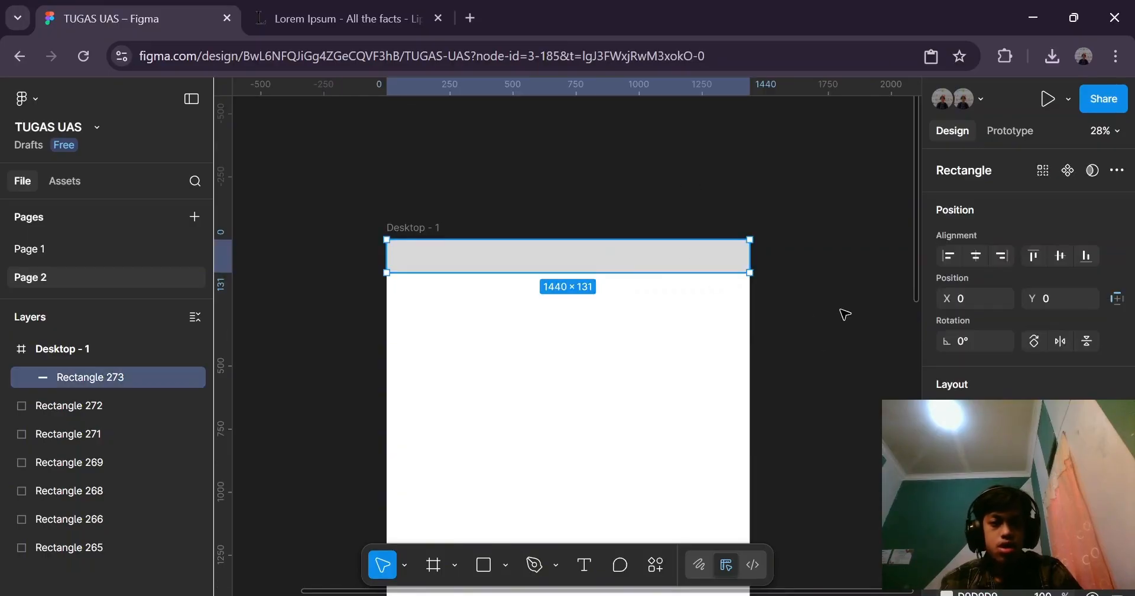
left_click(863, 339)
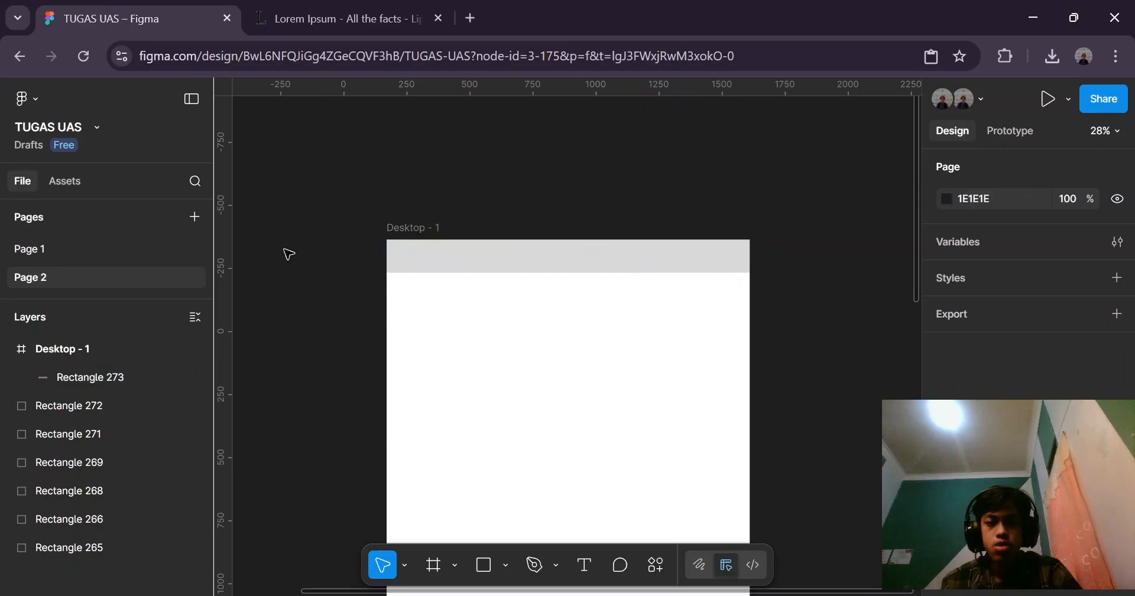
Add a layout guide to the Desktop - 1 frame and change its type from Grid to Columns.
left_click(405, 229)
scroll(1064, 367, "down", 5)
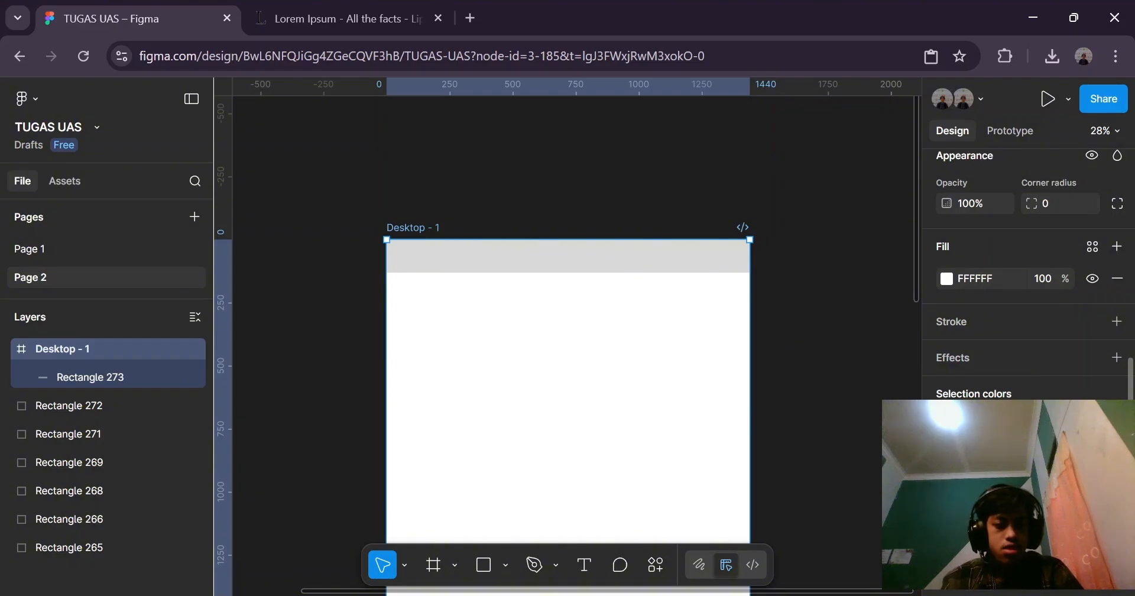
left_click(1116, 497)
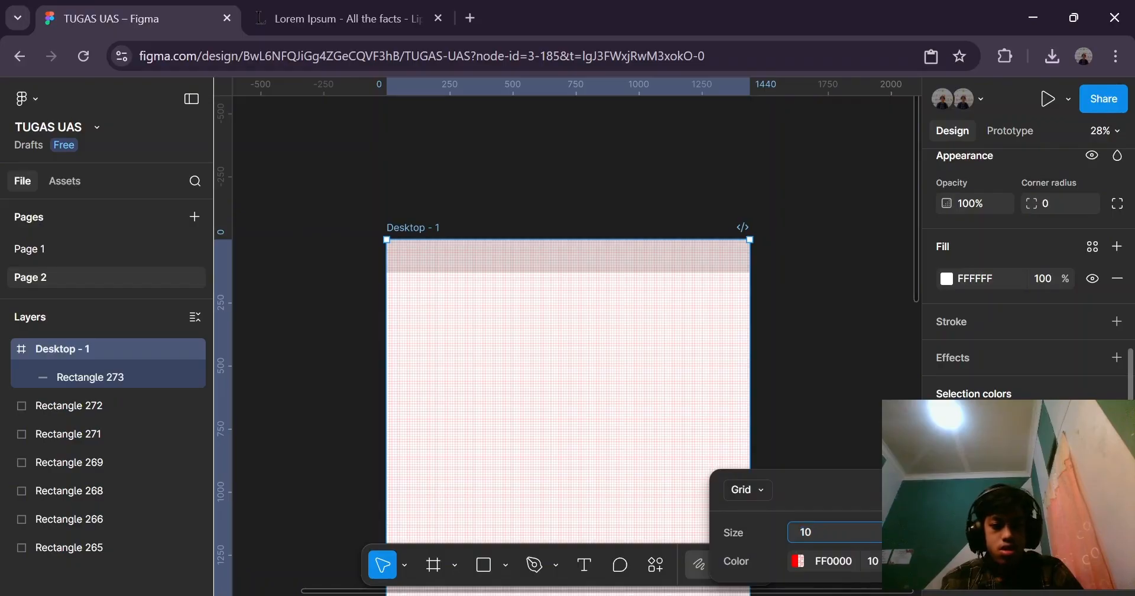
left_click(981, 529)
scroll(981, 529, "down", 1)
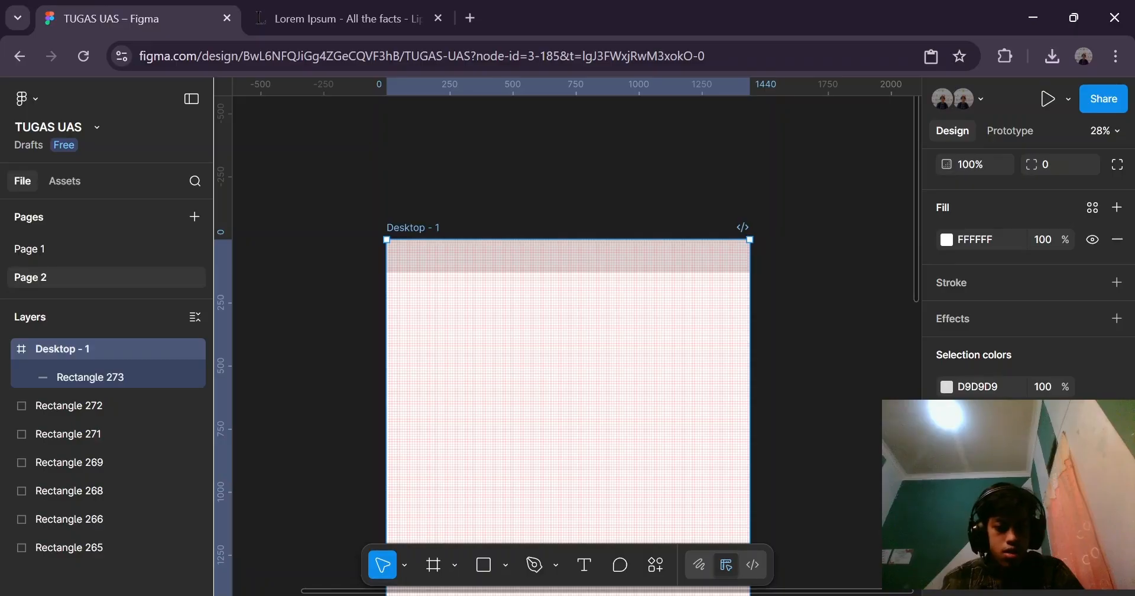
left_click(981, 512)
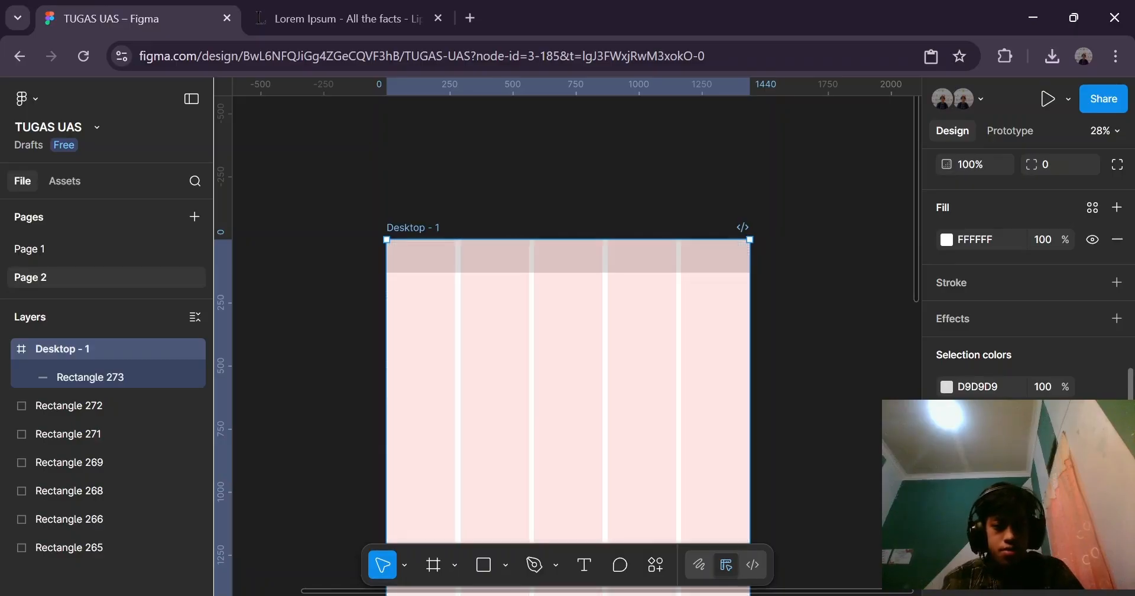
Set the column count of the frame's layout guide to 12.
left_click(947, 491)
left_click(898, 420)
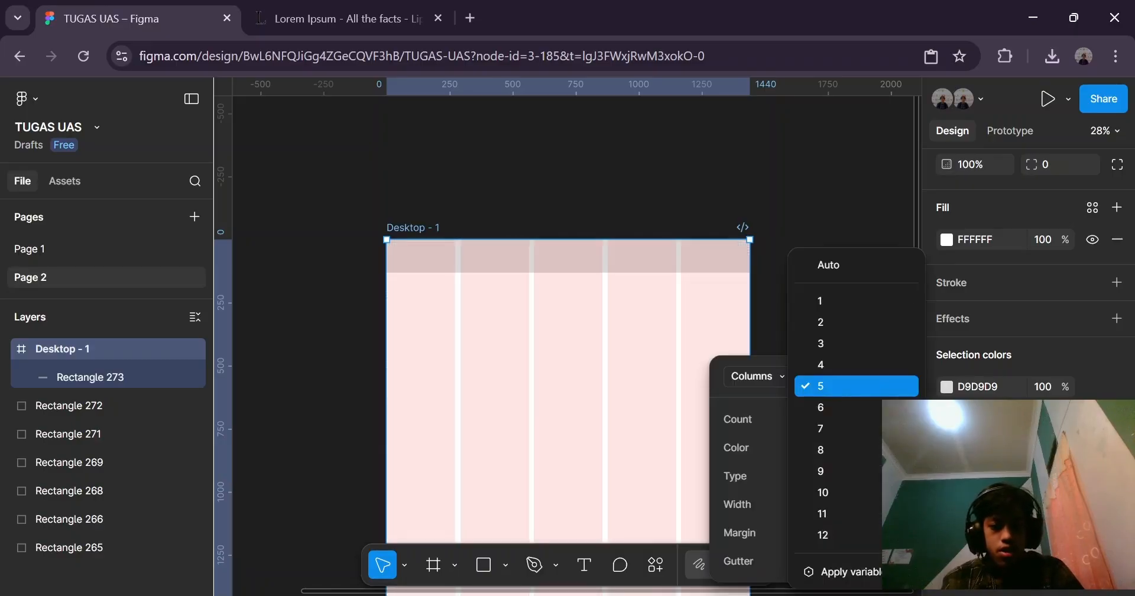
left_click(848, 526)
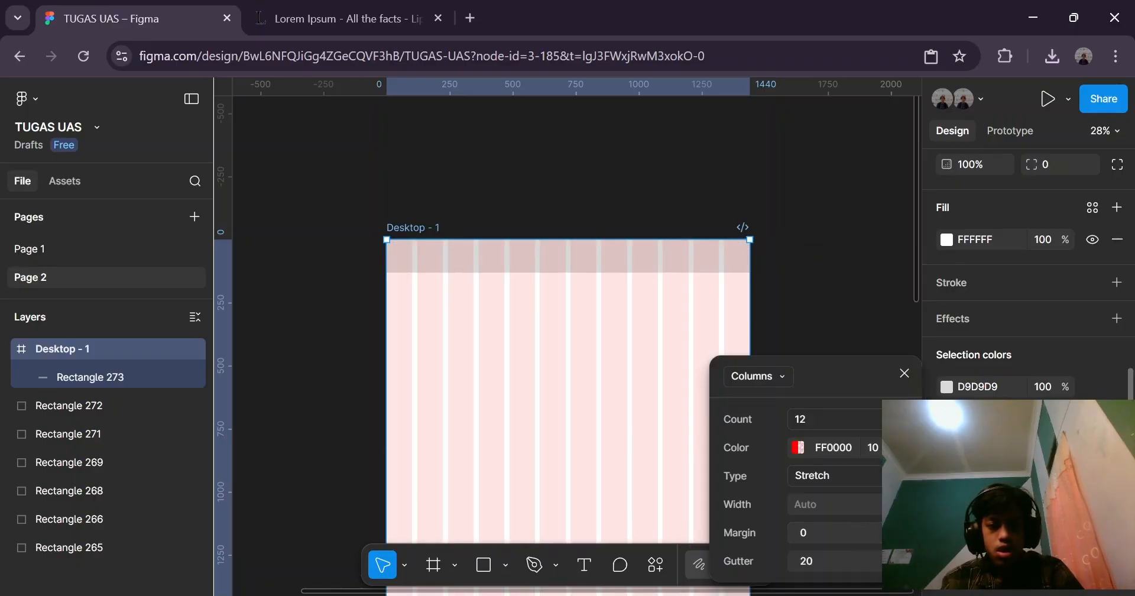
key("Escape")
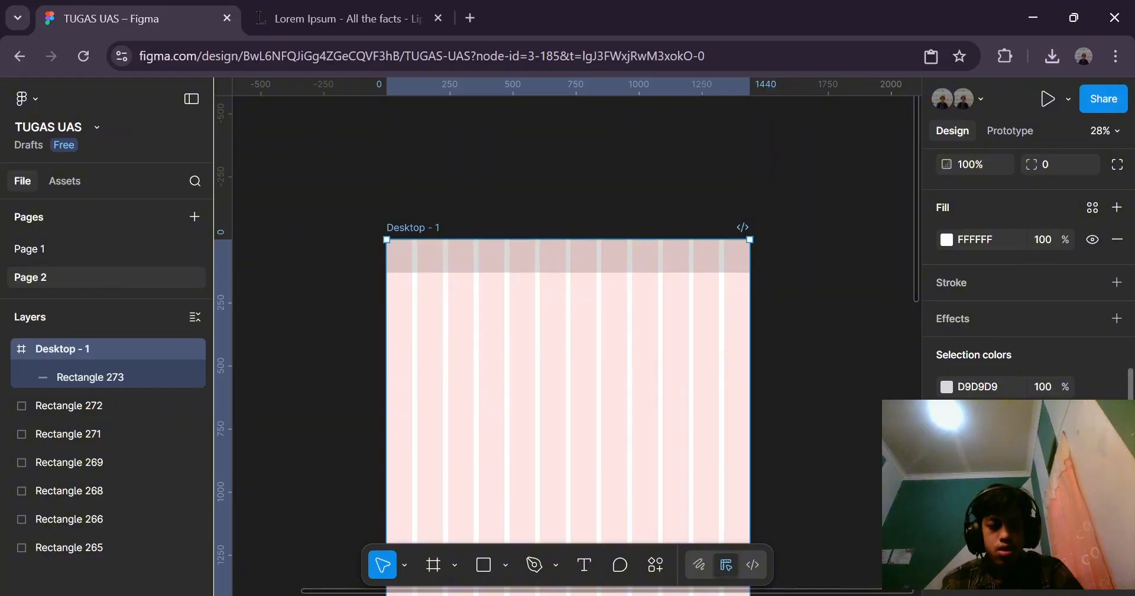
Try a count of 10 for the frame's column guide and set it back to 12.
left_click(946, 489)
left_click(892, 418)
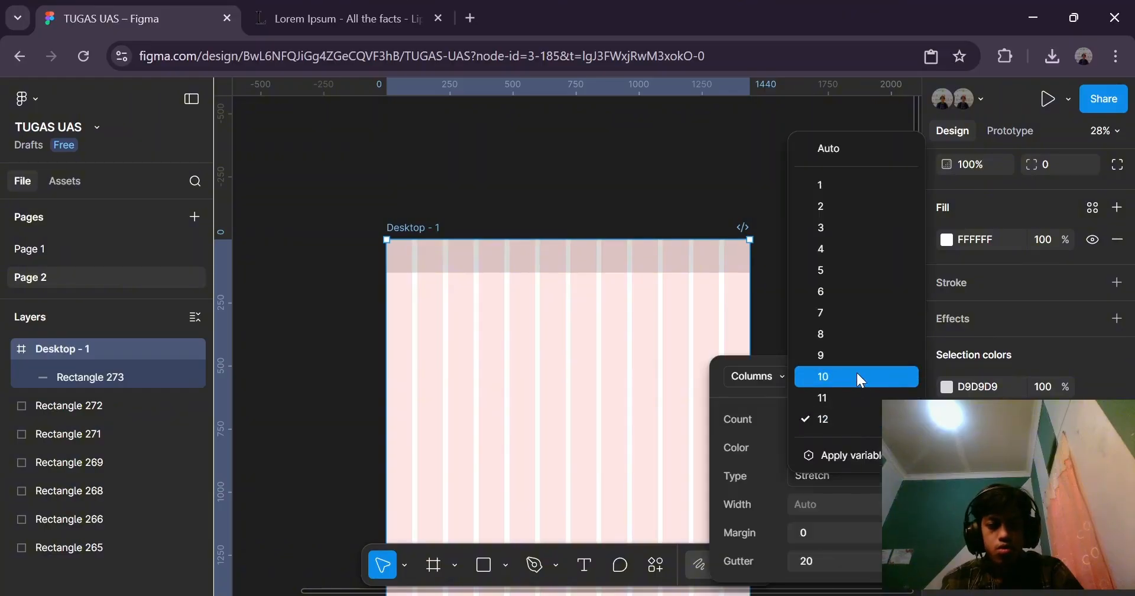
left_click(856, 372)
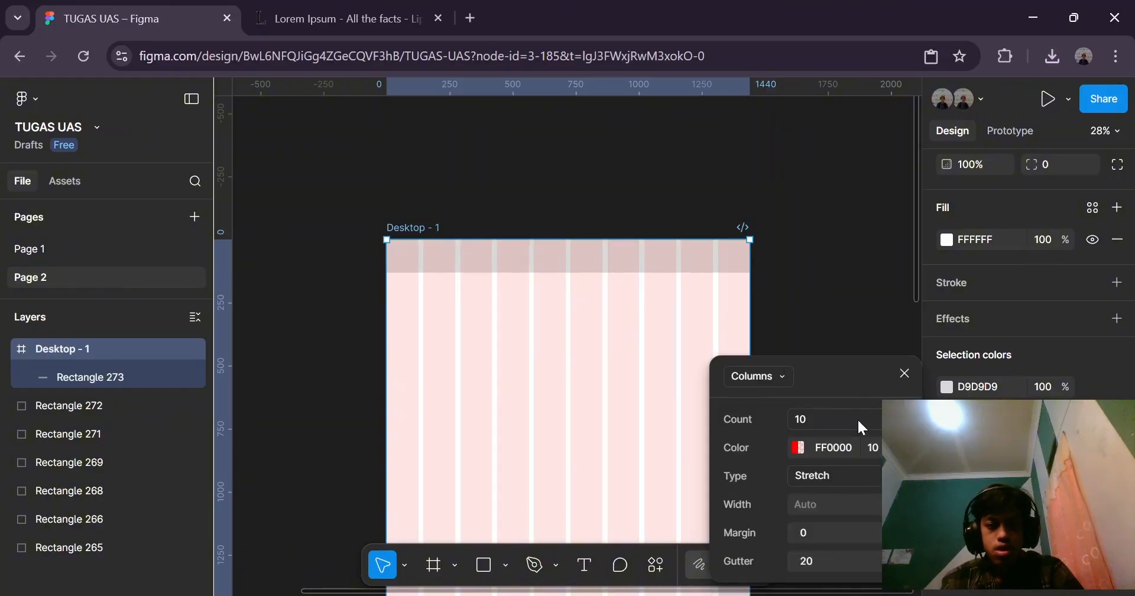
left_click(889, 420)
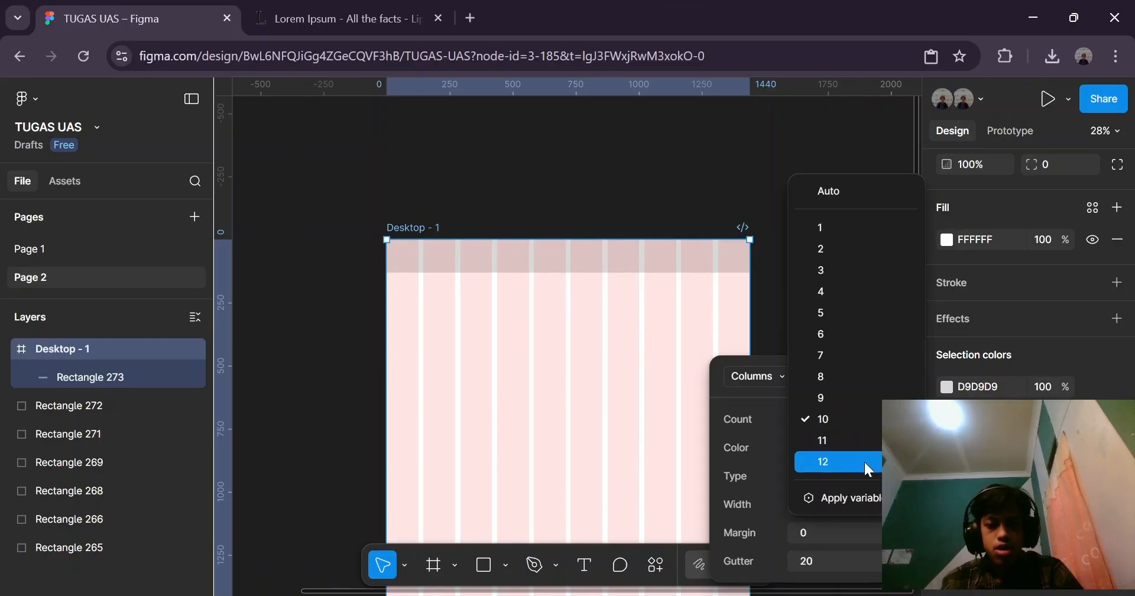
left_click(866, 462)
left_click(580, 128)
scroll(595, 202, "down", 2)
scroll(636, 207, "up", 3)
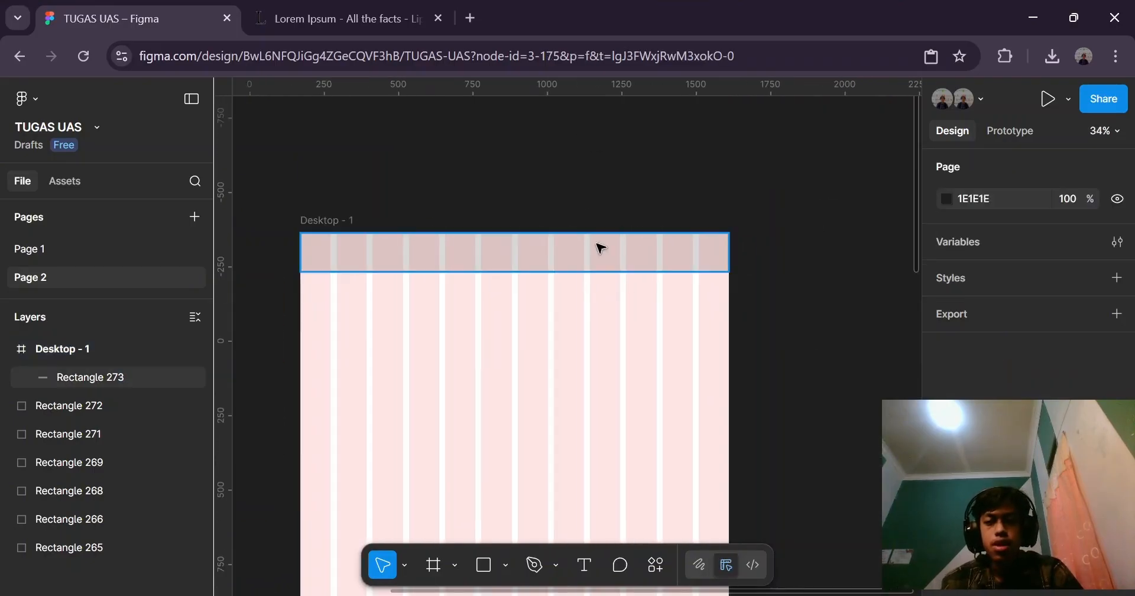
left_click(552, 264)
scroll(1028, 295, "down", 3)
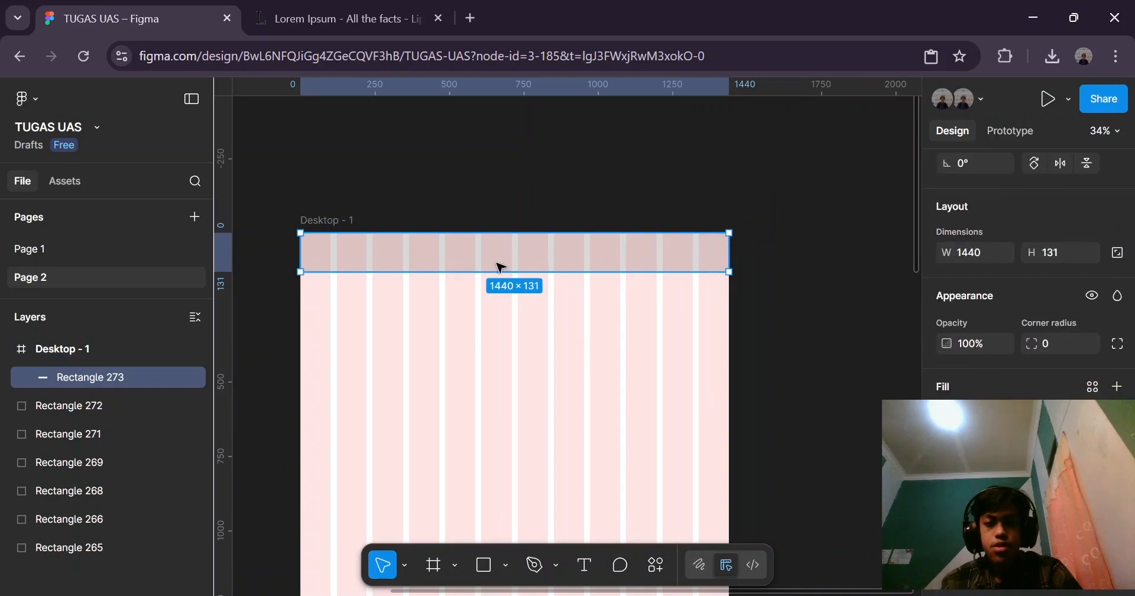
left_click(416, 220)
left_click(384, 251)
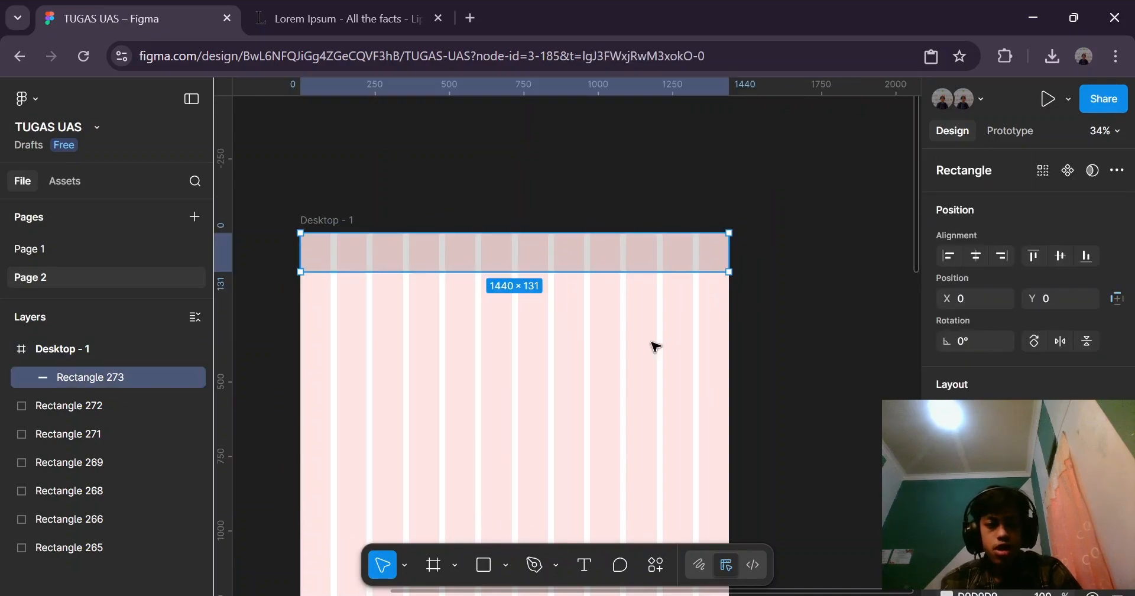
left_click(795, 294)
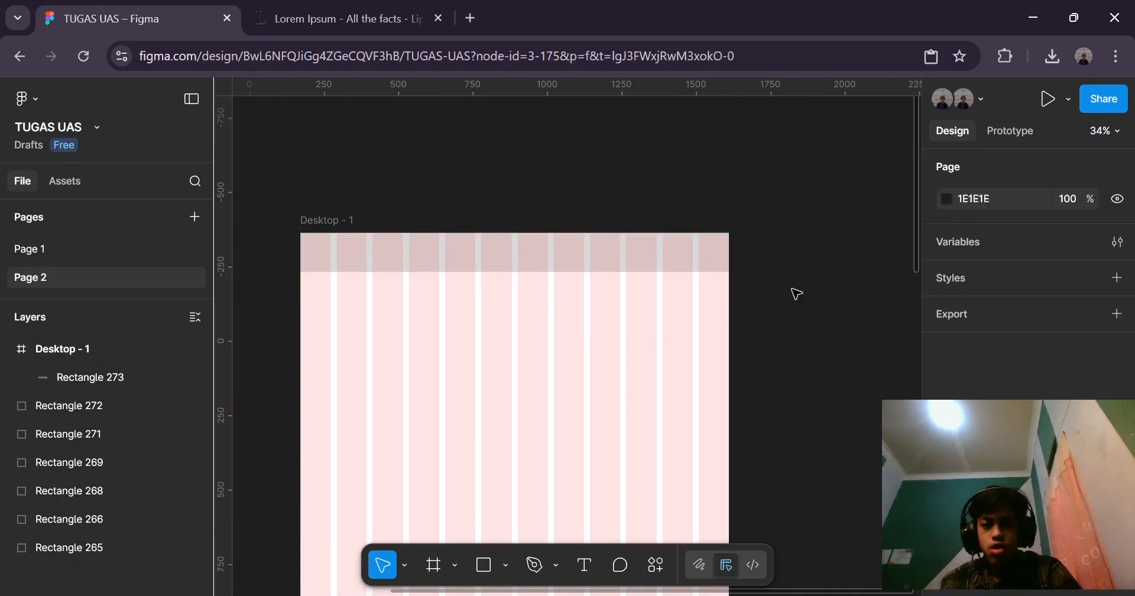
Hide the column layout guide of the Desktop - 1 frame.
left_click(327, 221)
scroll(1028, 295, "down", 3)
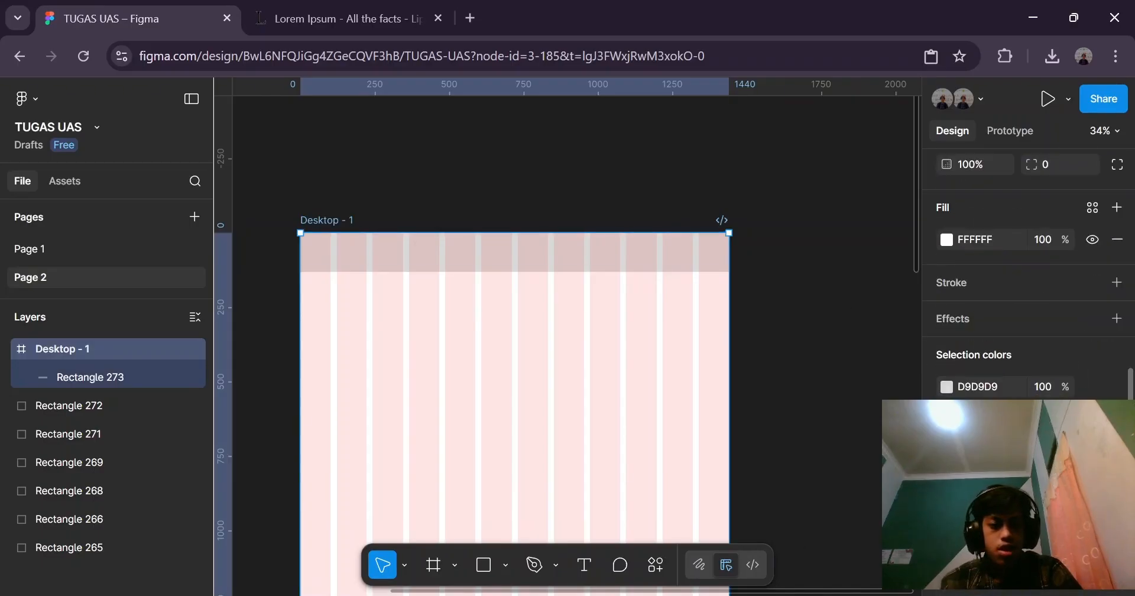
key("ctrl+shift+4")
left_click(325, 343)
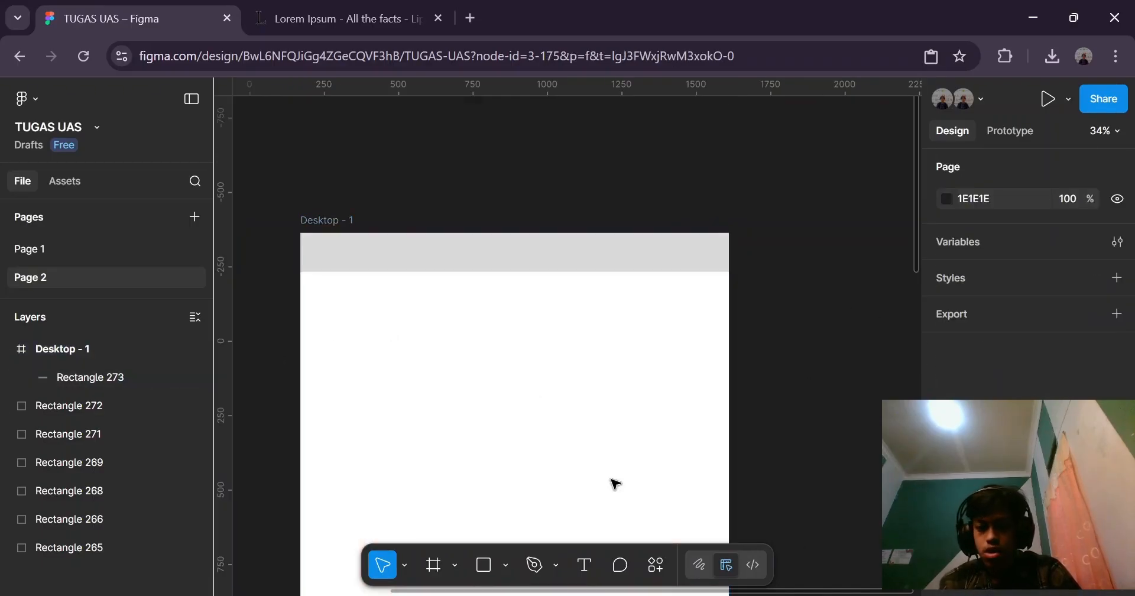
Add the text "Furniture" to the Desktop - 1 frame just below the header bar.
left_click(585, 566)
left_click(381, 315)
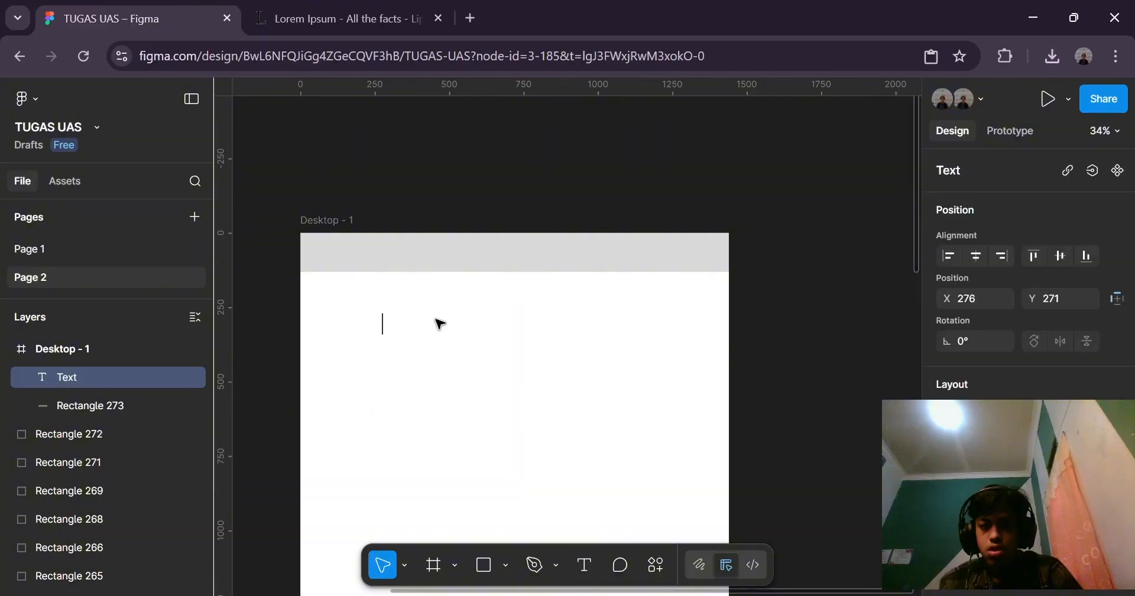
scroll(1065, 357, "down", 5)
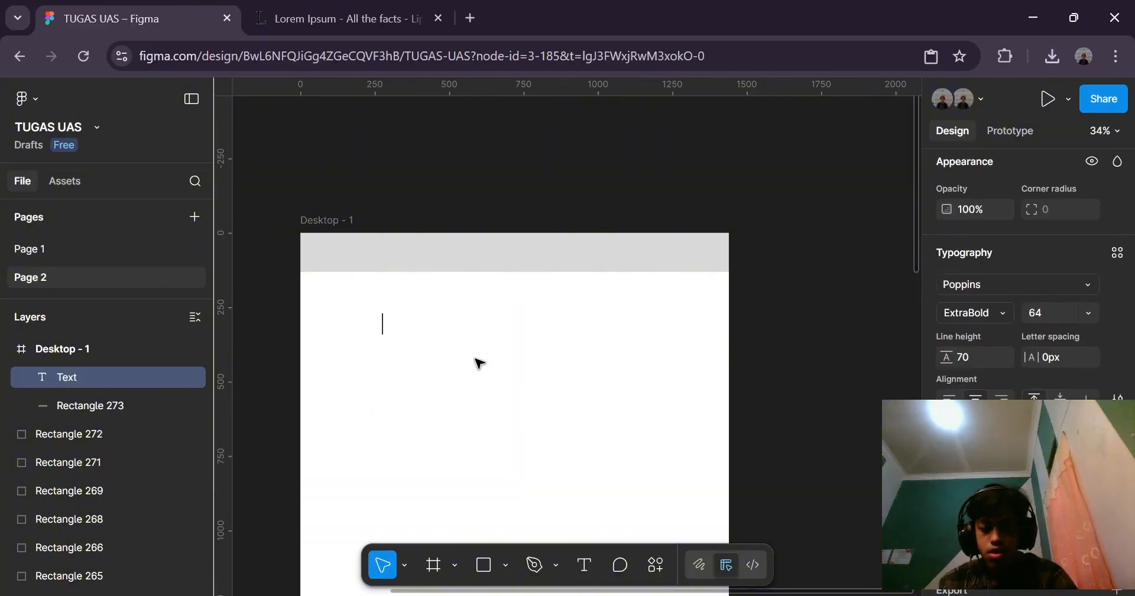
type("Furniture")
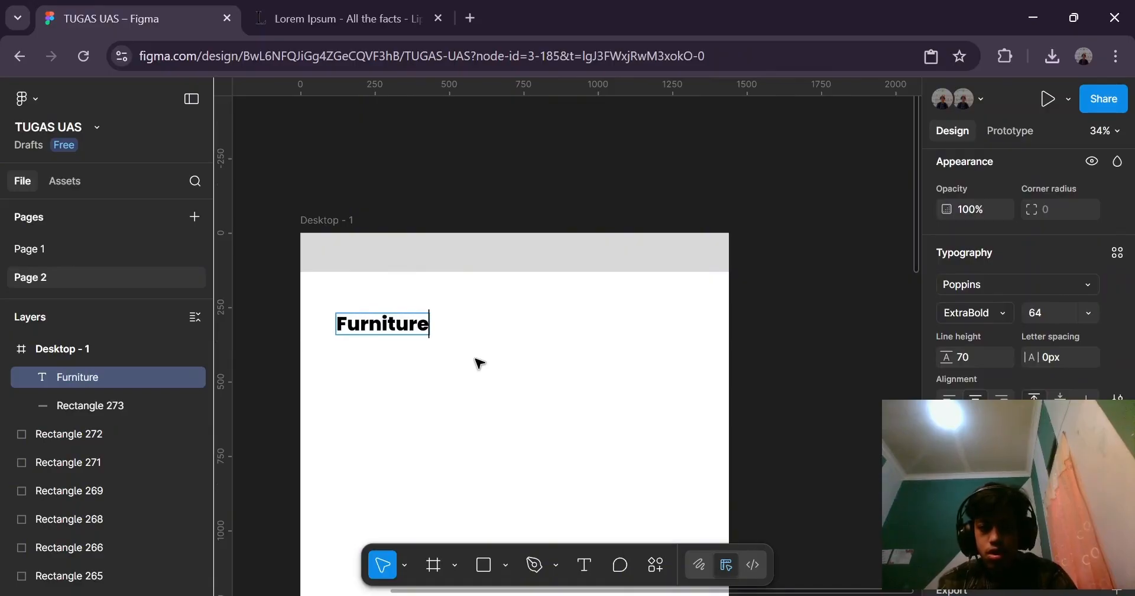
key("Escape")
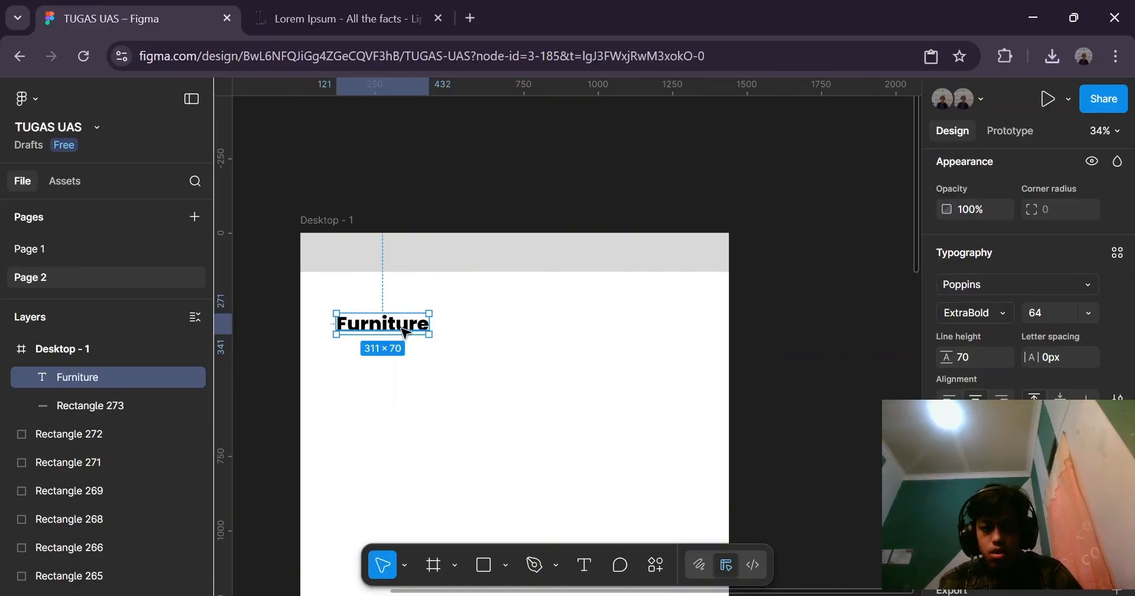
Set the "Furniture" text's font size to 48 and move it into the header bar at about X 96, Y 30.
left_click_drag(406, 334, 445, 331)
left_click(1090, 314)
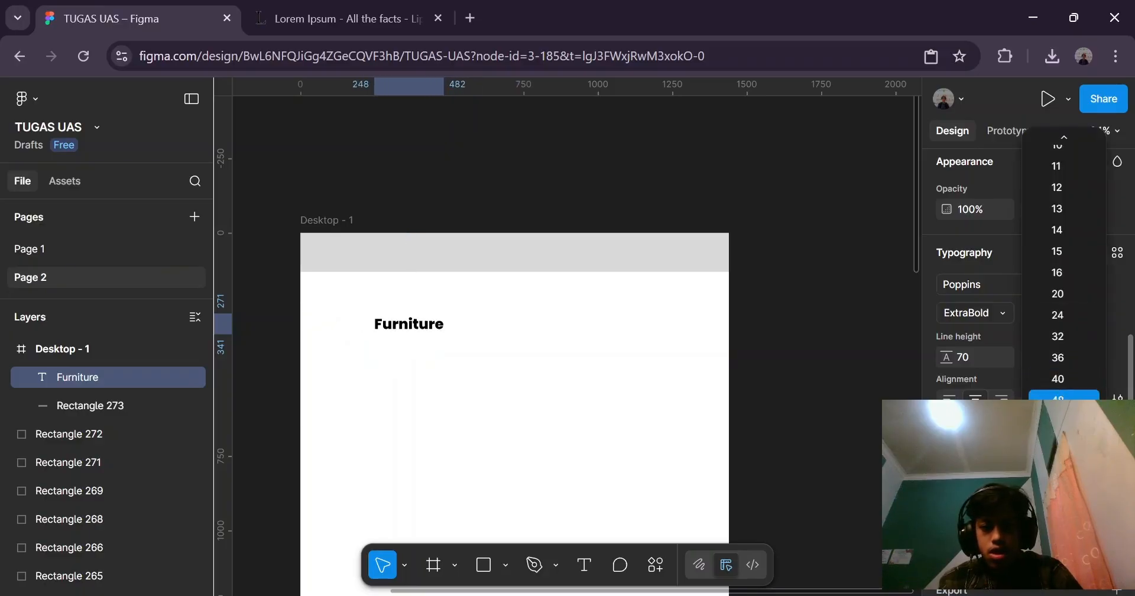
left_click(1063, 395)
left_click(363, 322)
left_click_drag(421, 329, 372, 264)
left_click(390, 327)
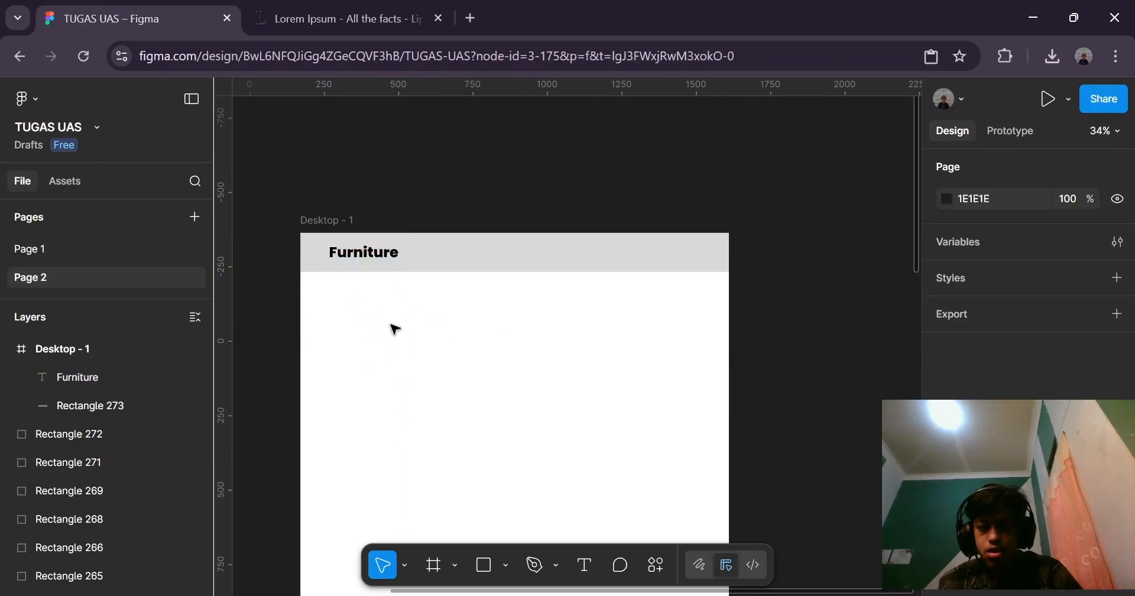
scroll(298, 260, "left", 4)
scroll(418, 268, "right", 4)
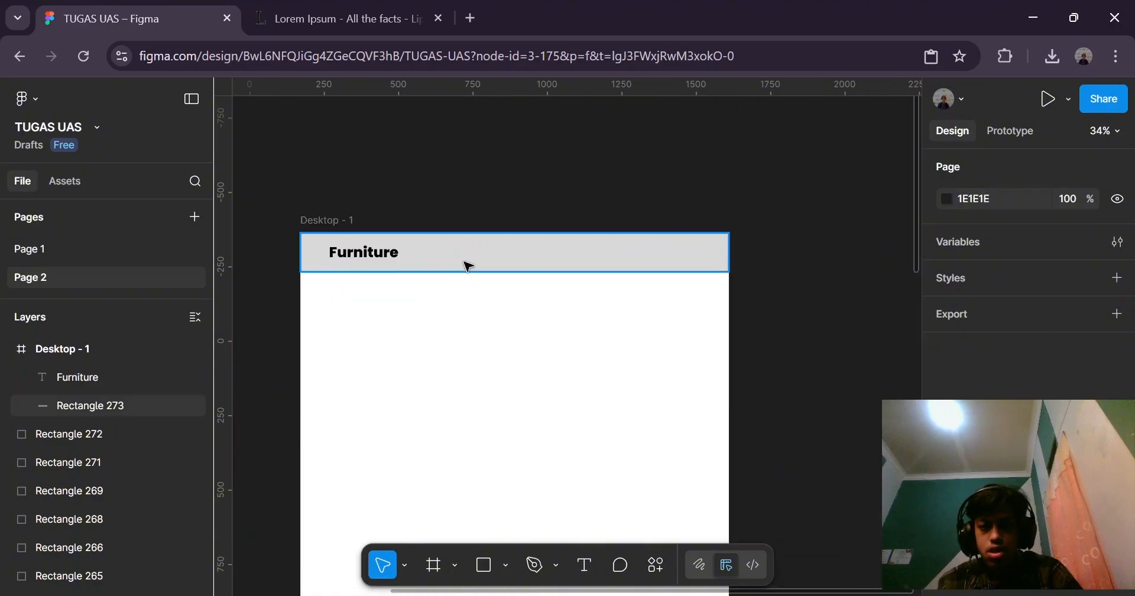
left_click(537, 260)
left_click(897, 335)
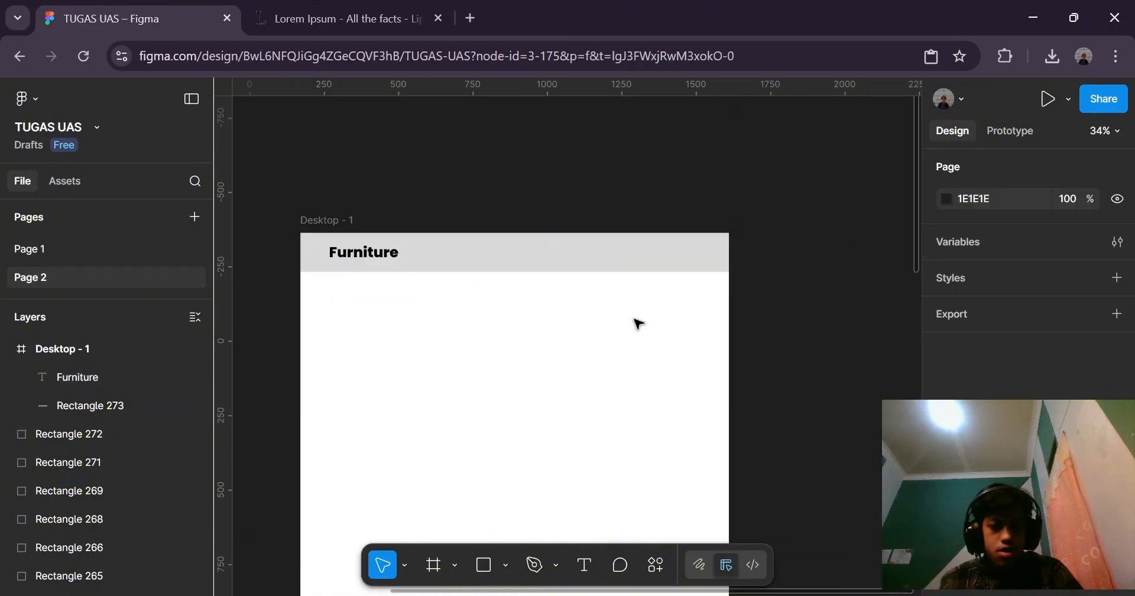
Show the Desktop - 1 frame's column layout guide again.
left_click(322, 220)
scroll(1028, 295, "down", 3)
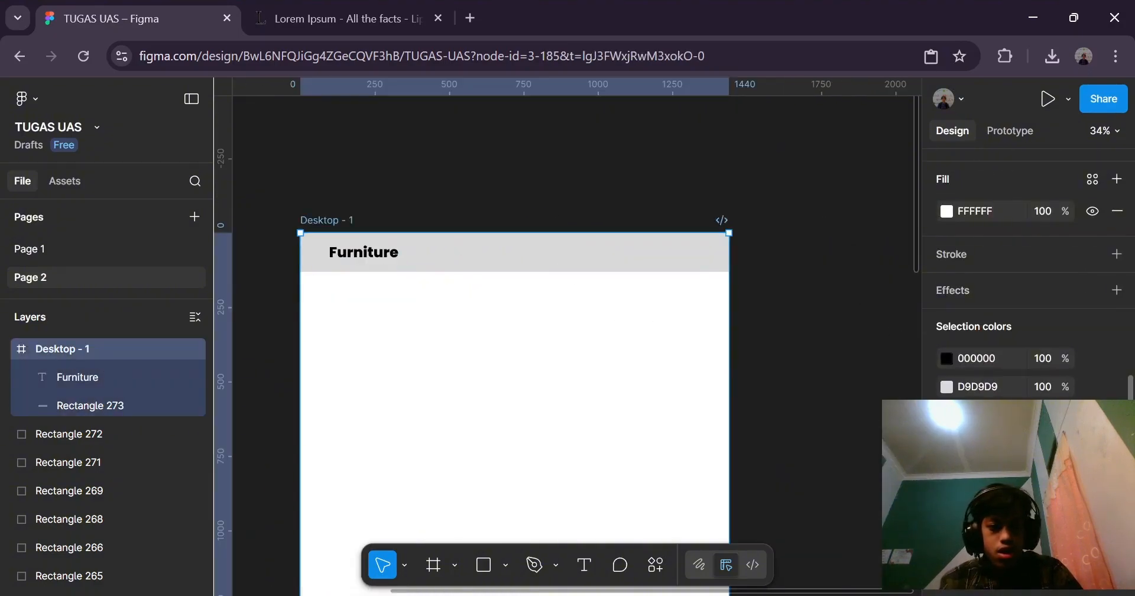
left_click(1092, 490)
left_click(823, 355)
Move the "Furniture" text to X 102, Y 30 so it aligns with the end of the first guide column.
left_click(363, 256)
scroll(316, 258, "up", 3)
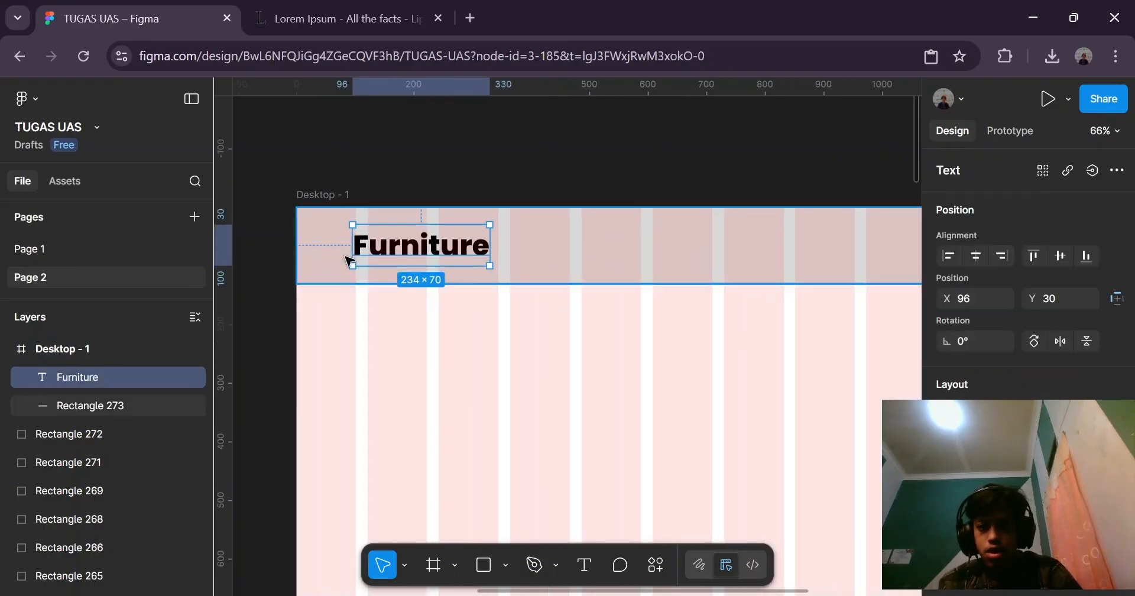
mouse_move(396, 253)
left_mouse_down()
mouse_move(400, 265)
mouse_move(395, 253)
left_mouse_up()
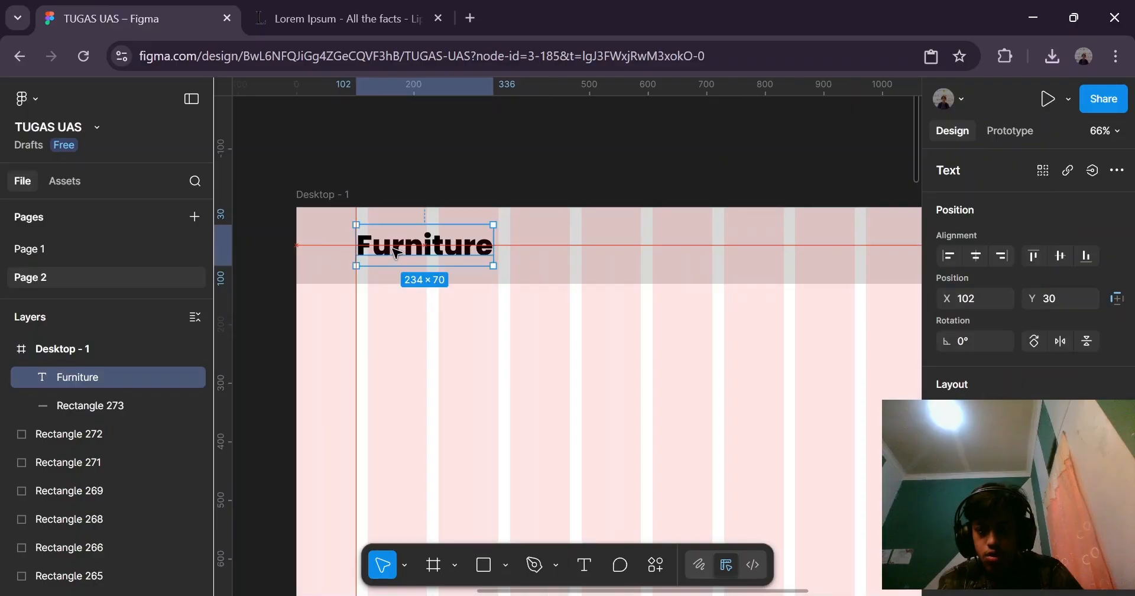
left_click(446, 185)
Turn off the Desktop - 1 frame's column guide with the "Furniture" logo text placed.
scroll(446, 185, "down", 5)
scroll(589, 206, "up", 3)
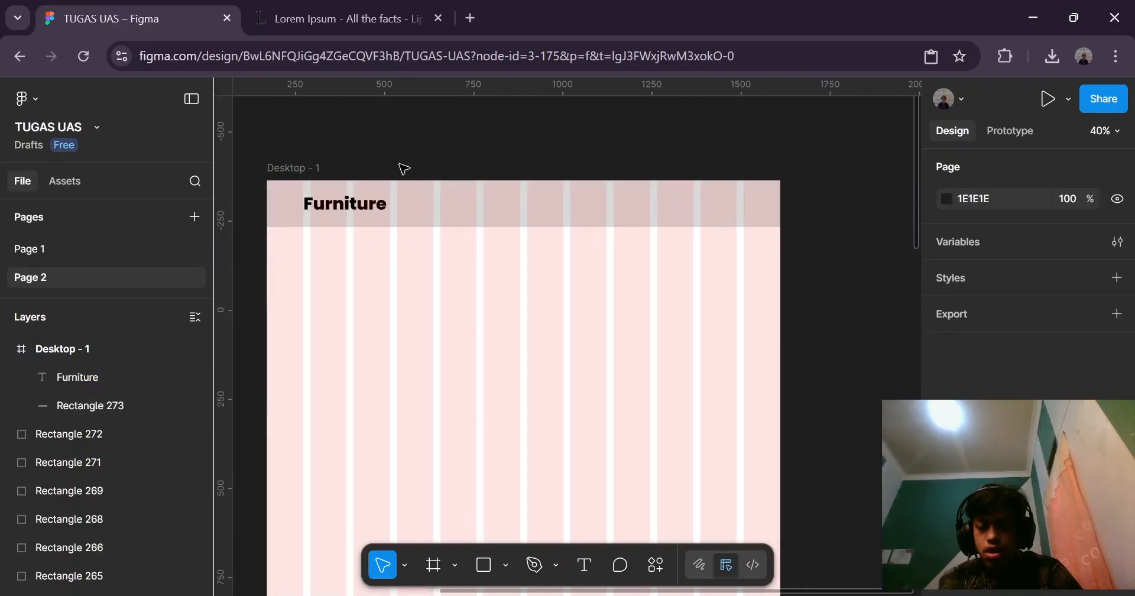
scroll(348, 187, "up", 1)
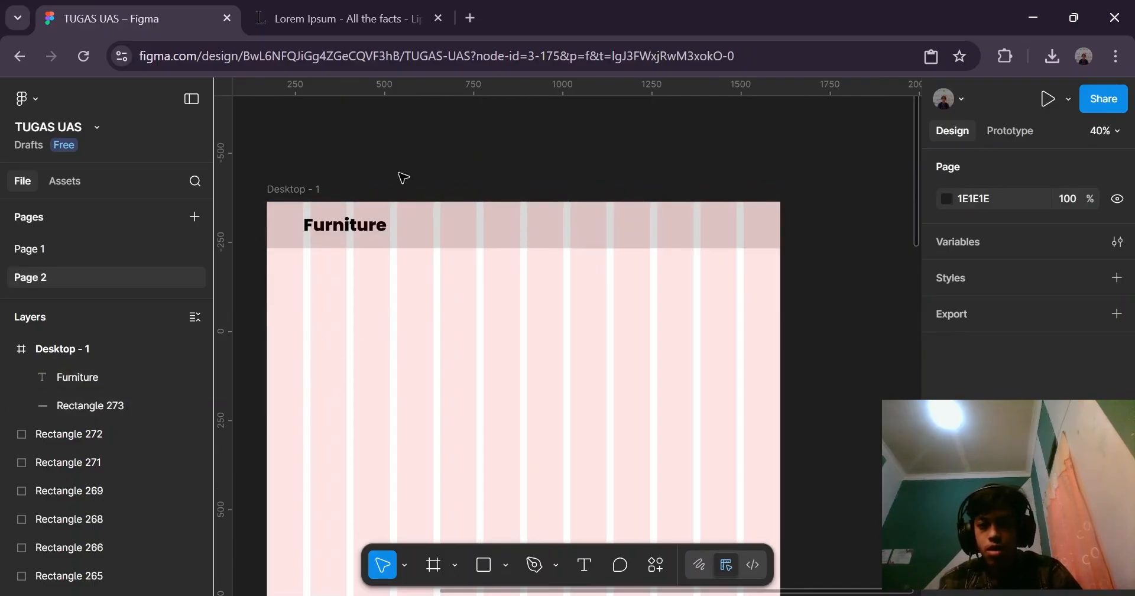
left_click(296, 189)
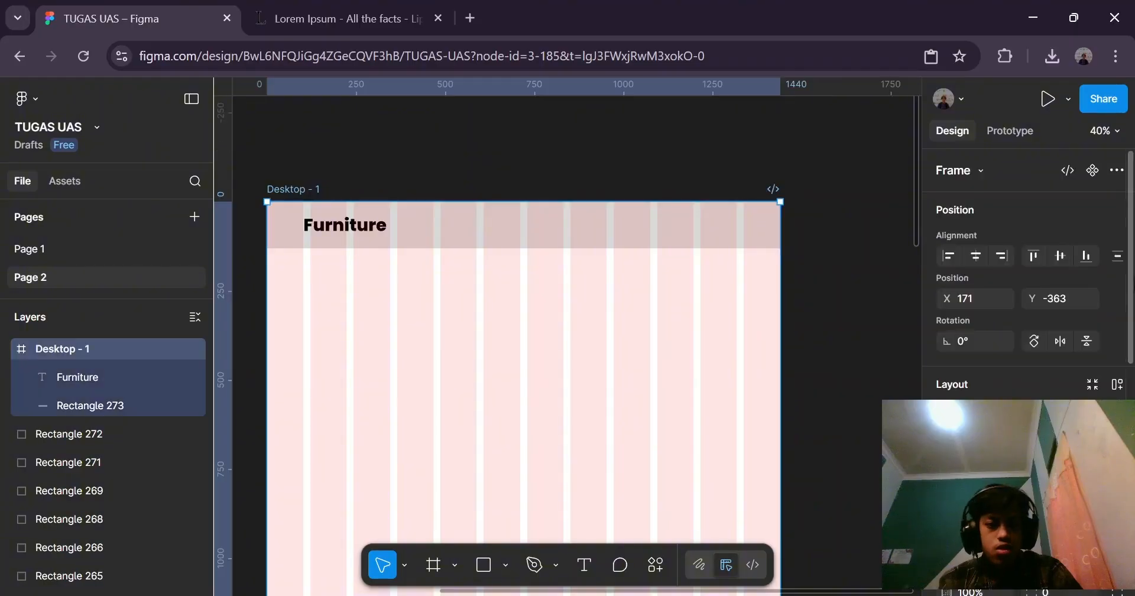
scroll(1058, 378, "down", 5)
left_click(1092, 503)
key("Escape")
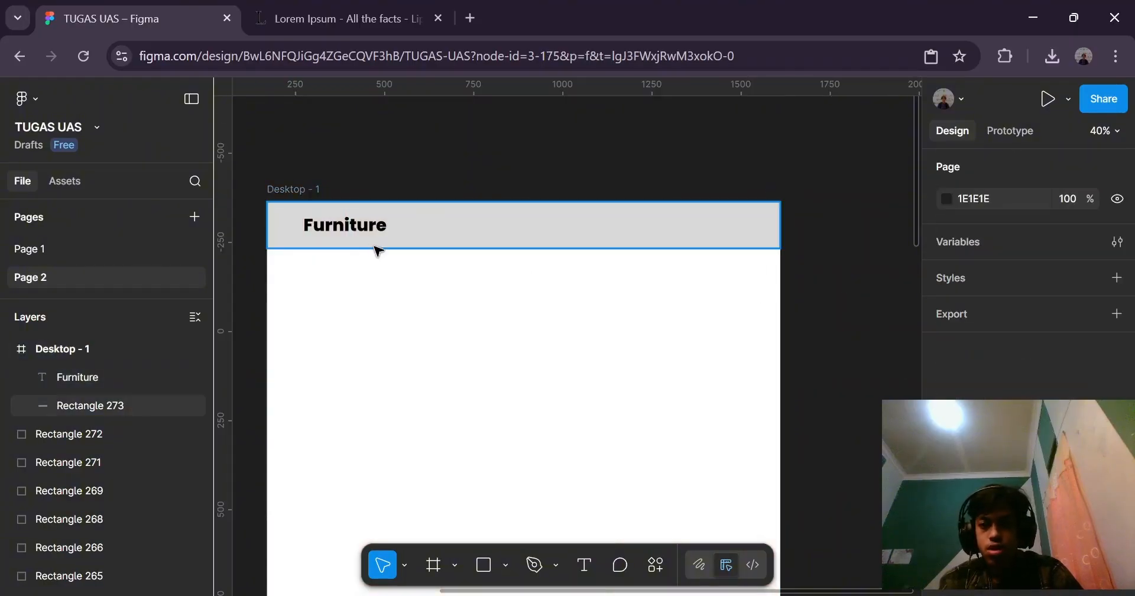
Start a new text object in the header bar beside "Furniture" with font size 36 and Medium weight.
left_click(364, 228)
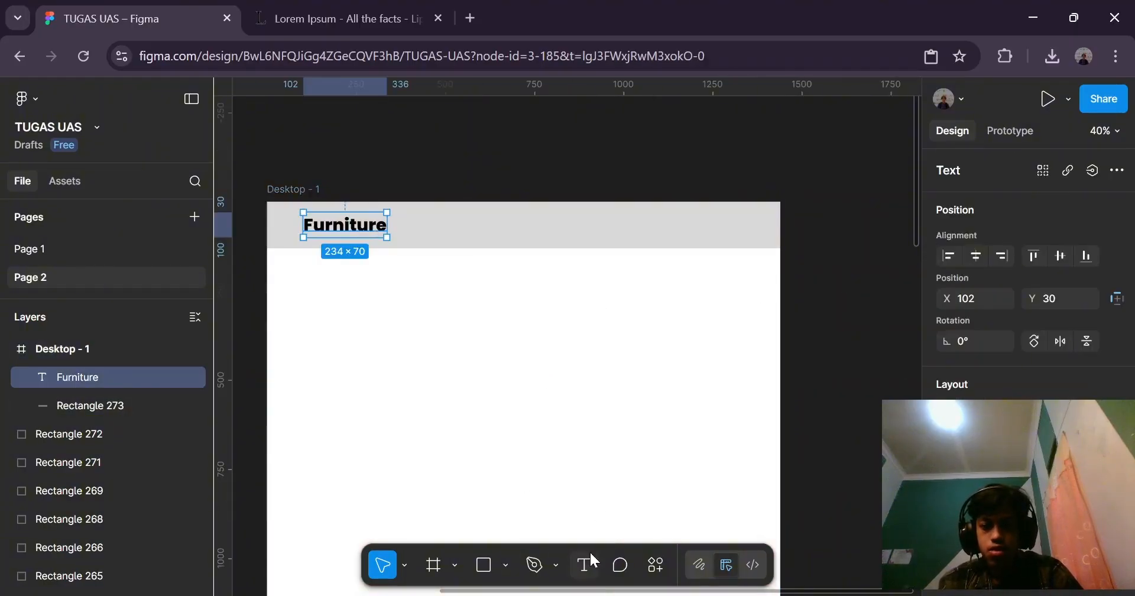
left_click(565, 164)
left_click(584, 565)
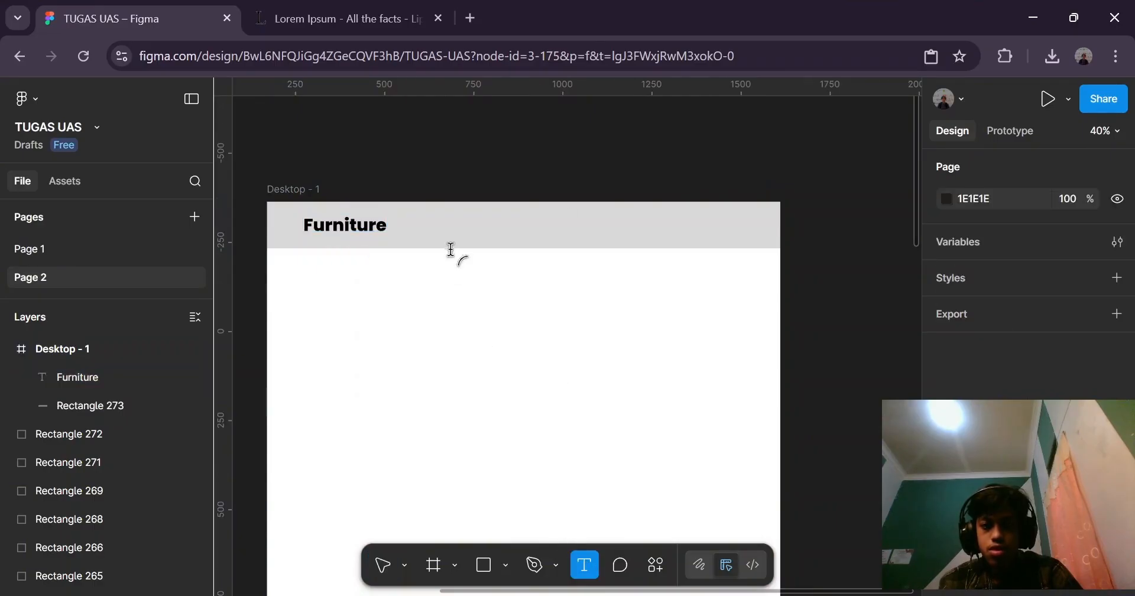
left_click(459, 216)
scroll(1065, 326, "down", 5)
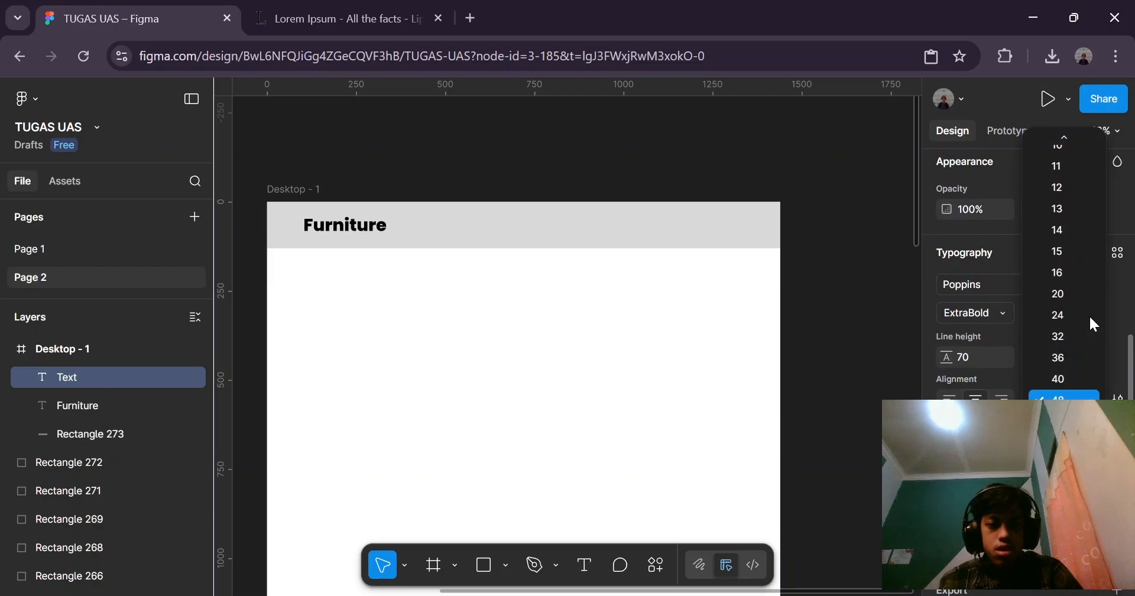
left_click(1066, 357)
left_click(988, 309)
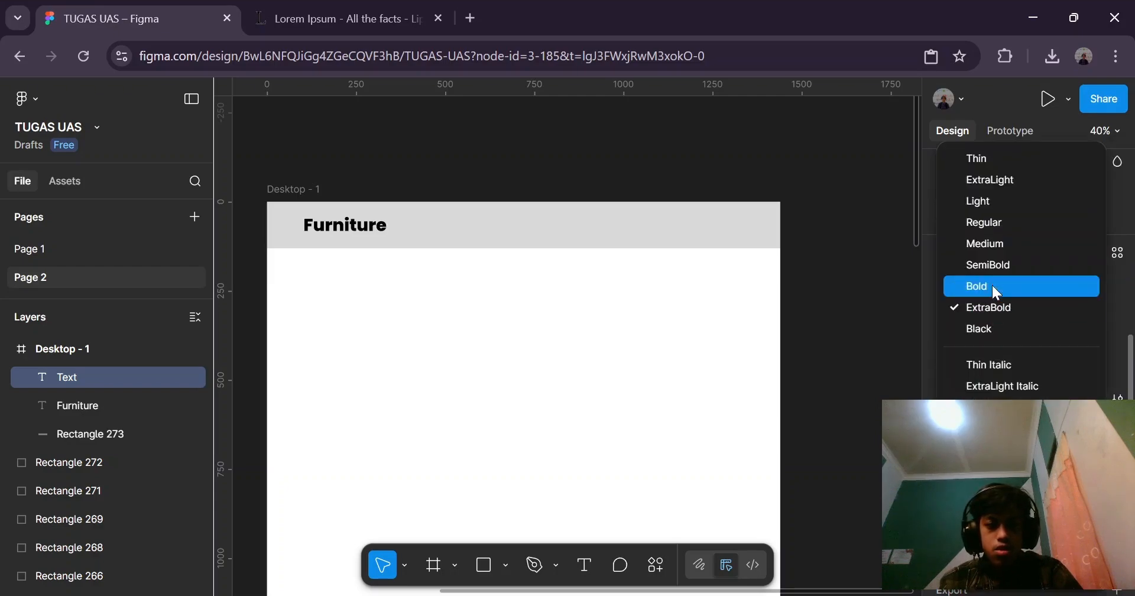
left_click(1000, 244)
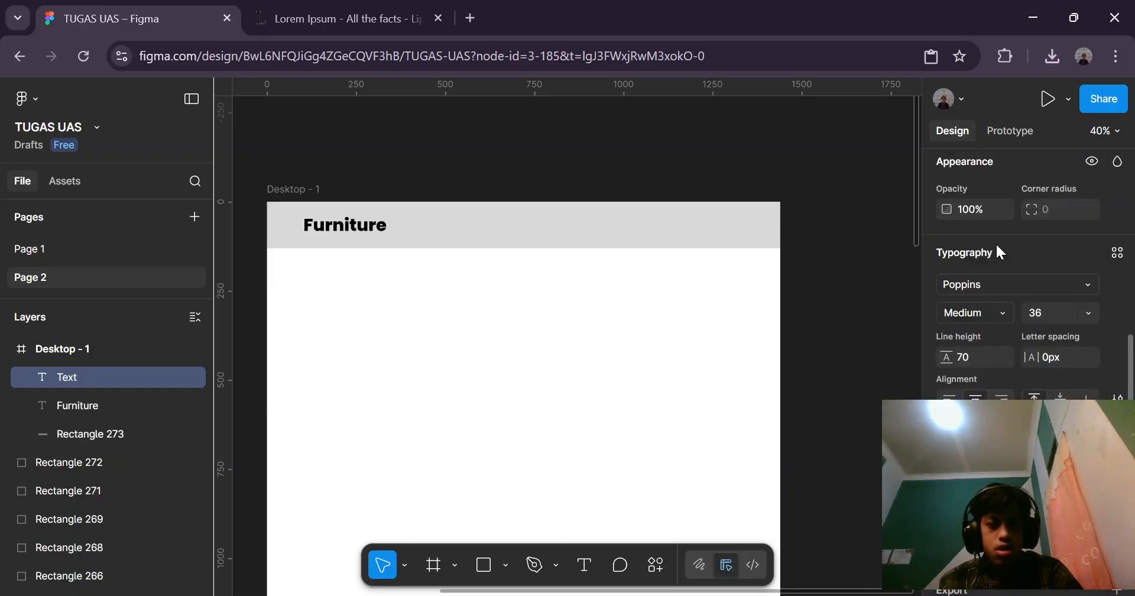
left_click(990, 307)
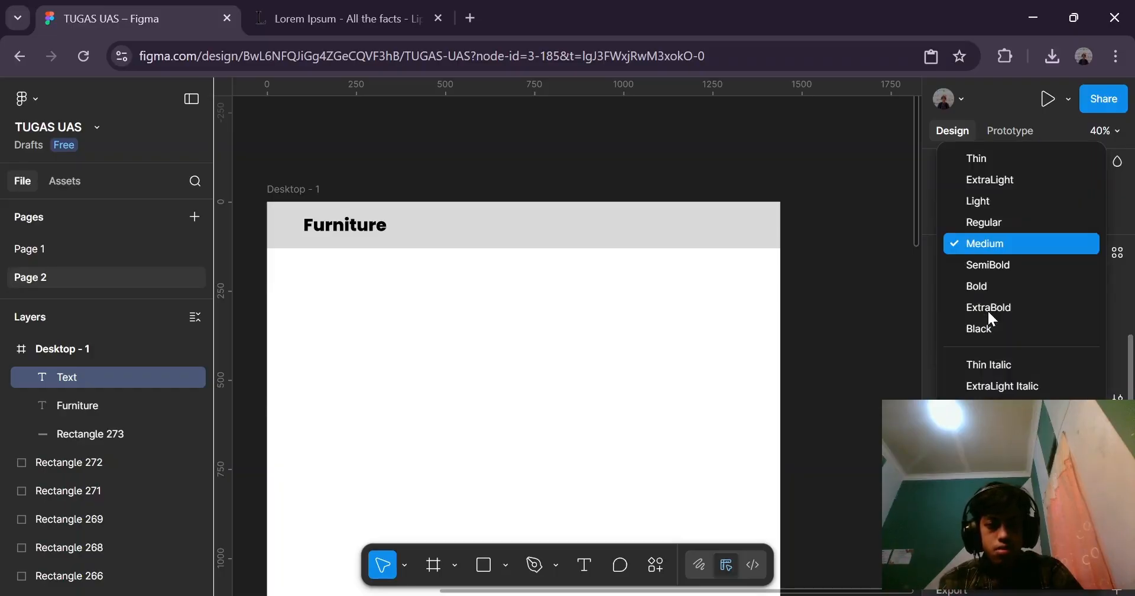
left_click(985, 247)
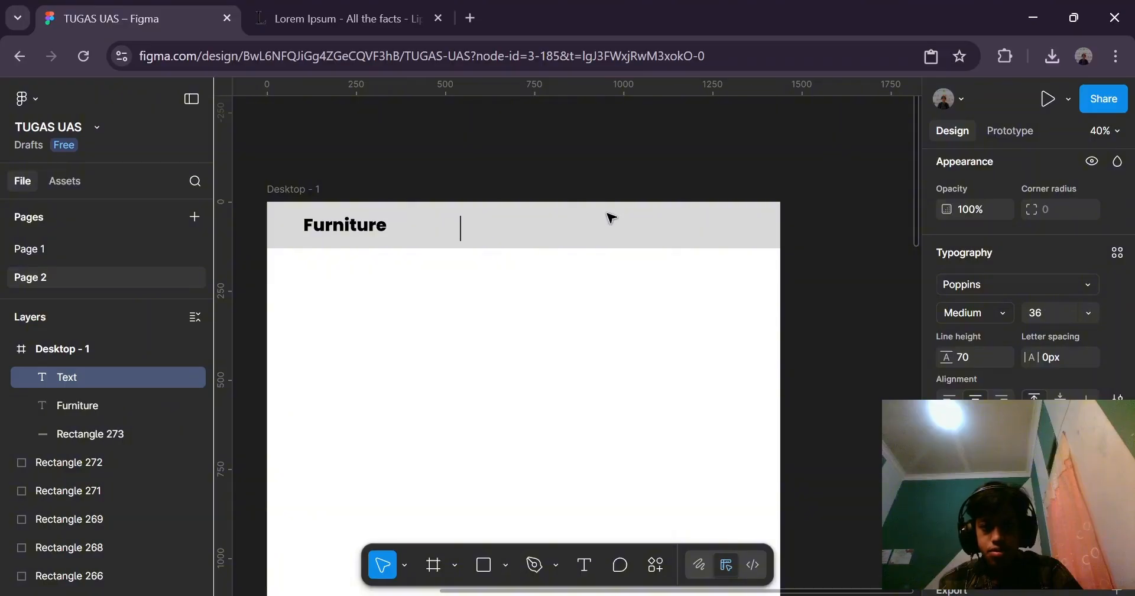
Enter "Home" as the new header text and move it to about X 504, Y 30, level with "Furniture".
type("s")
key("BackSpace")
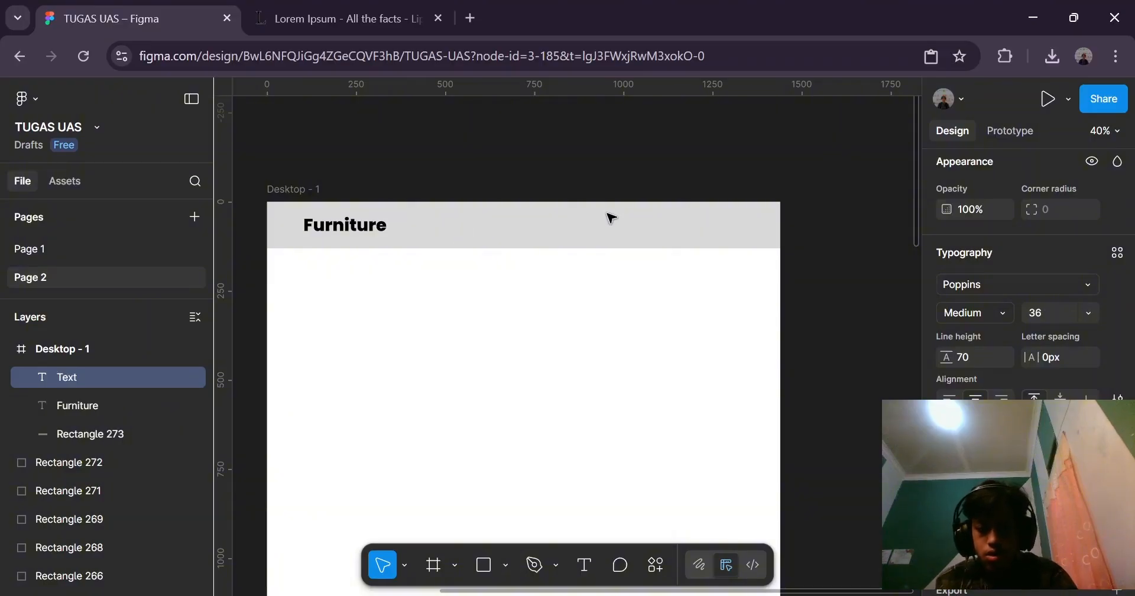
type("Home")
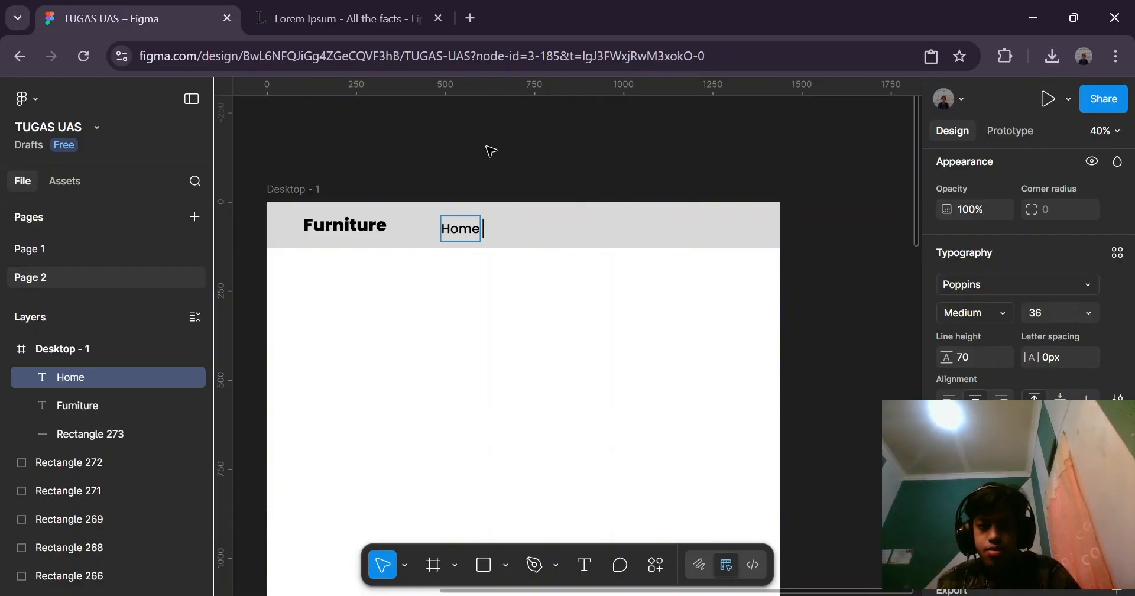
key("Escape")
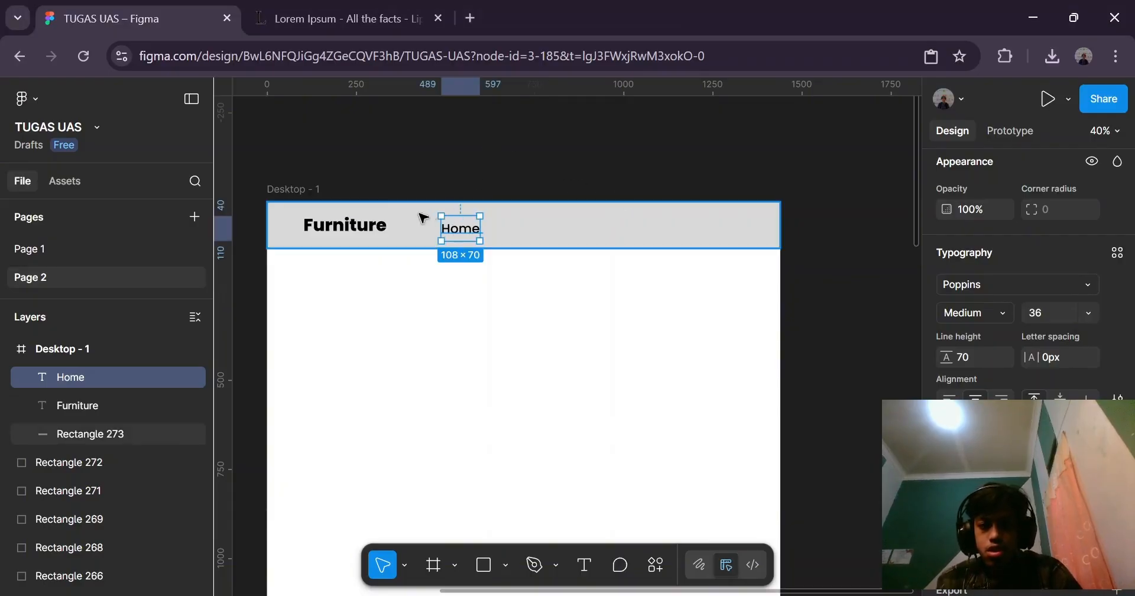
left_click(473, 212)
left_click(463, 234)
mouse_move(467, 230)
left_mouse_down()
mouse_move(475, 225)
mouse_move(467, 230)
left_mouse_up()
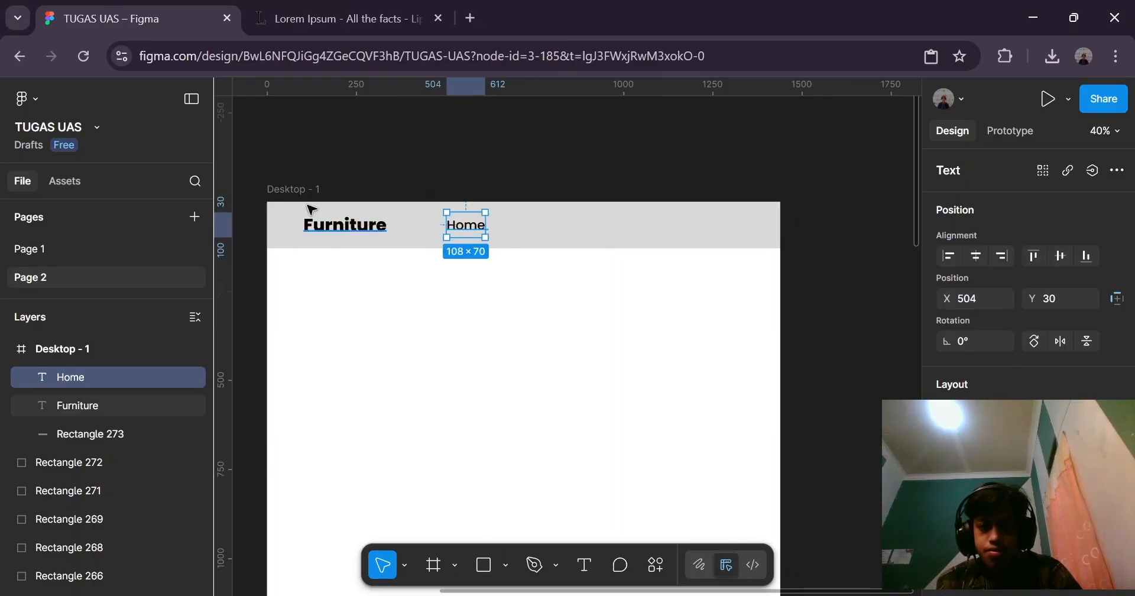
Turn the frame's column guide back on and move the "Home" text along the header to about X 608, Y 34.
left_click(296, 191)
key("ctrl+shift+4")
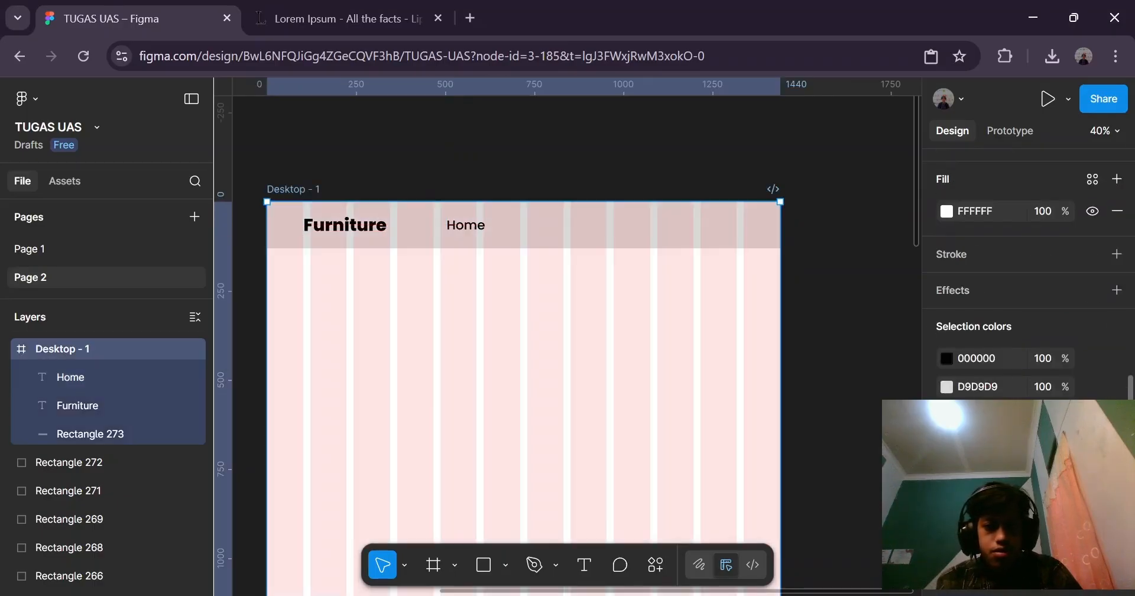
left_click(514, 254)
left_click(469, 229)
left_click_drag(470, 231, 506, 231)
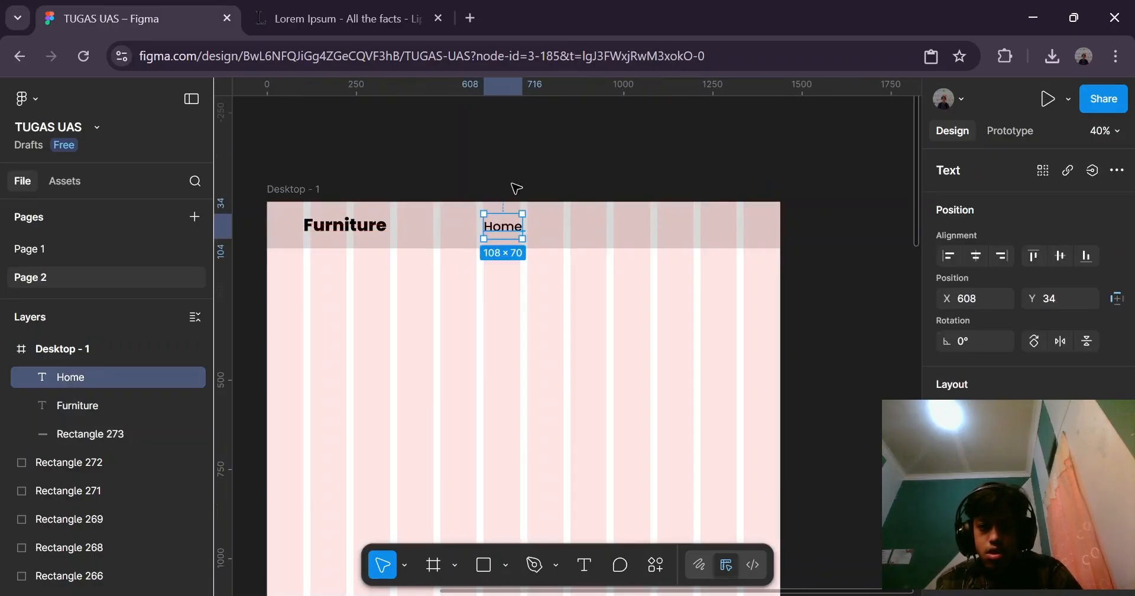
left_click(587, 184)
left_click(504, 230)
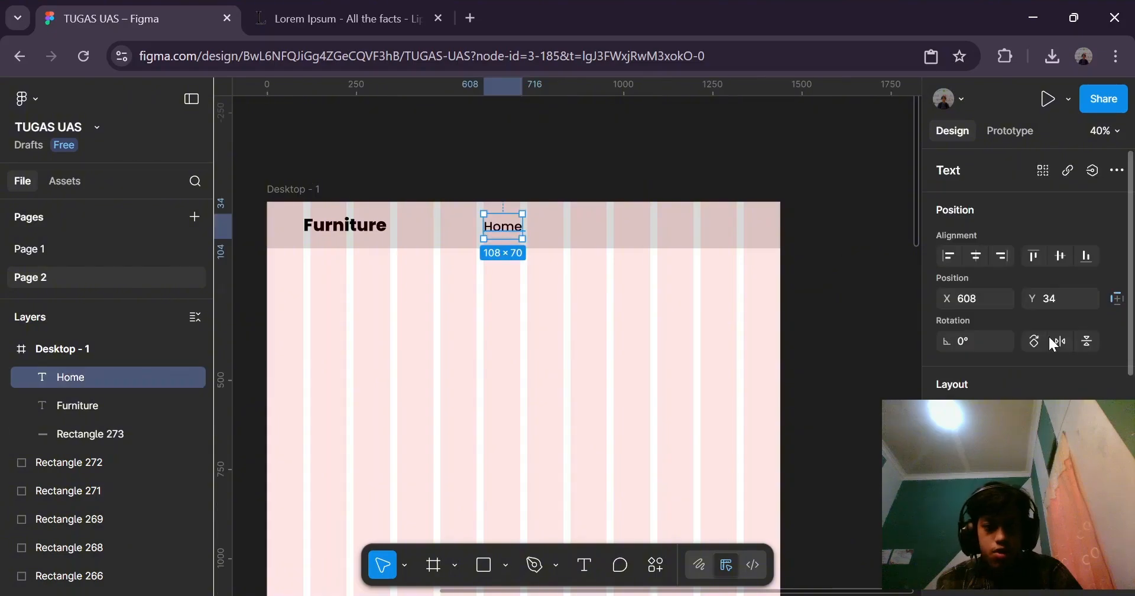
Set the font size of the "Home" header text to 32.
scroll(1028, 284, "down", 3)
scroll(1028, 271, "down", 3)
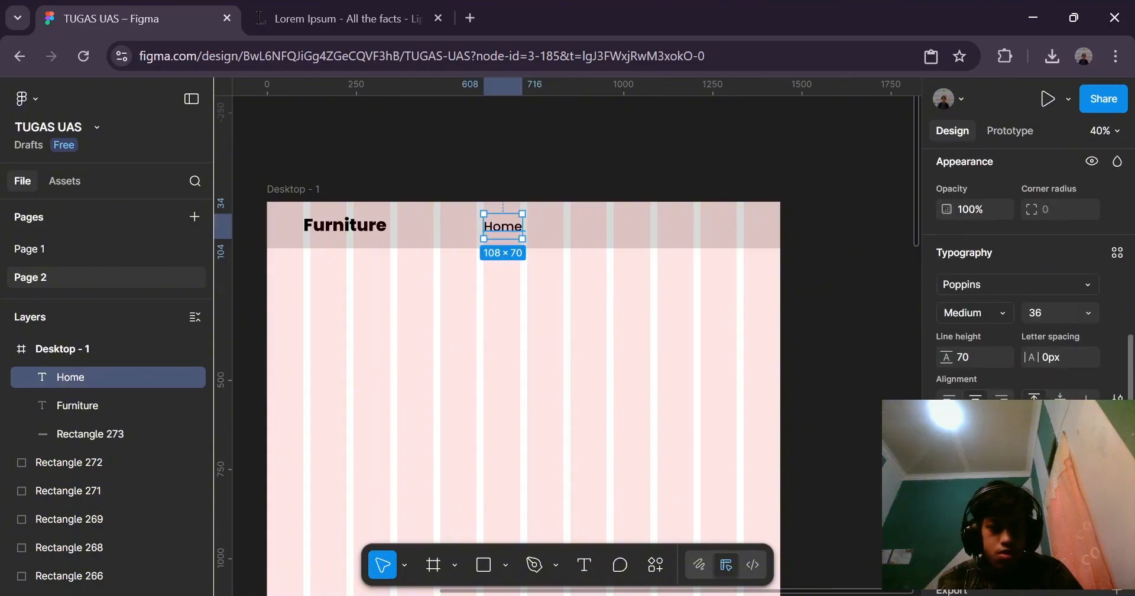
left_click(1091, 319)
left_click(1077, 328)
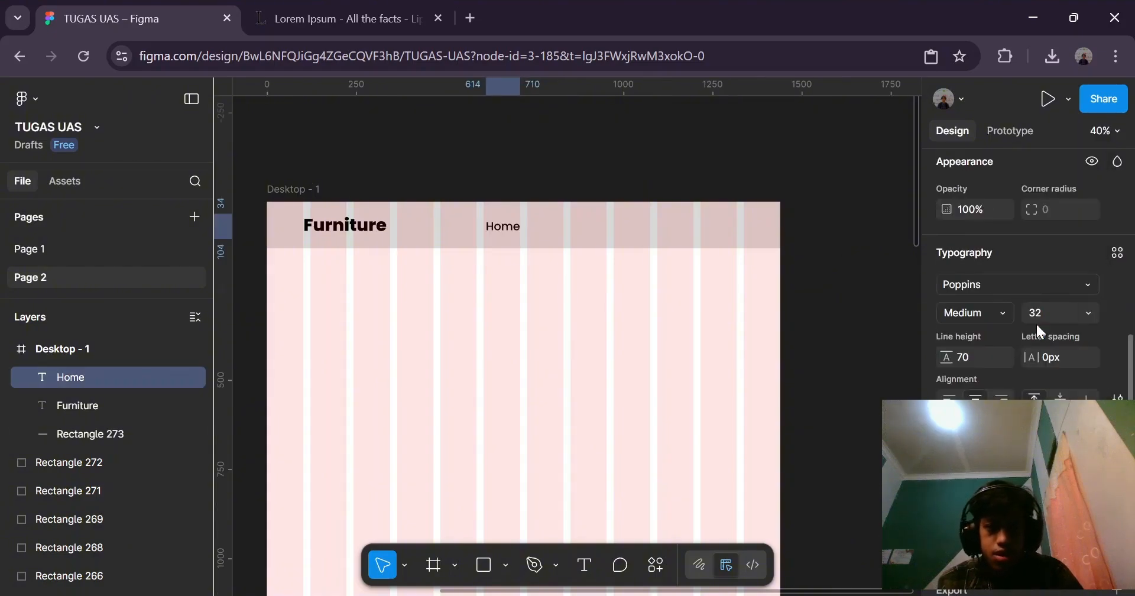
left_click(837, 249)
Duplicate the "Home" text along the header at equal spacing for four items, with the first copies at X 736 and X 866, Y 30.
left_click(504, 229)
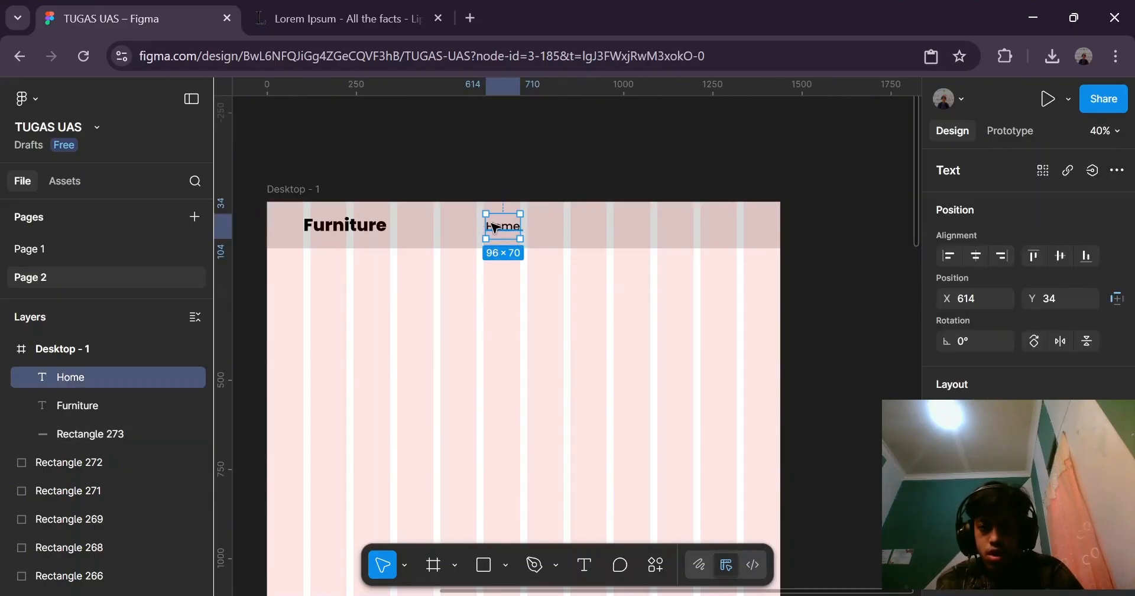
left_click_drag(493, 223, 547, 229)
key("ctrl+z")
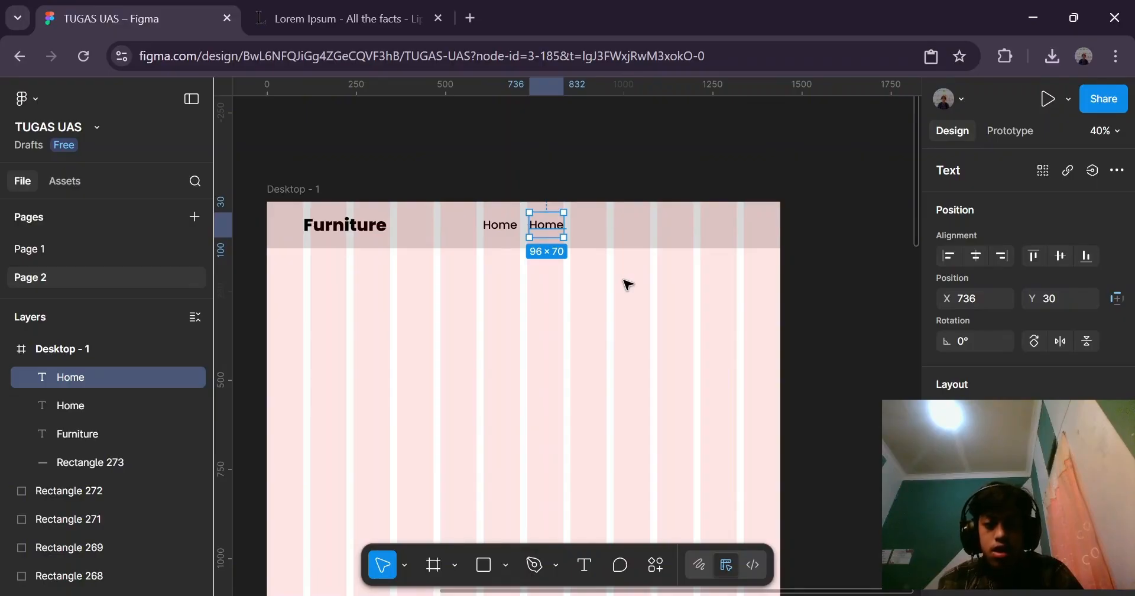
key("ctrl+d")
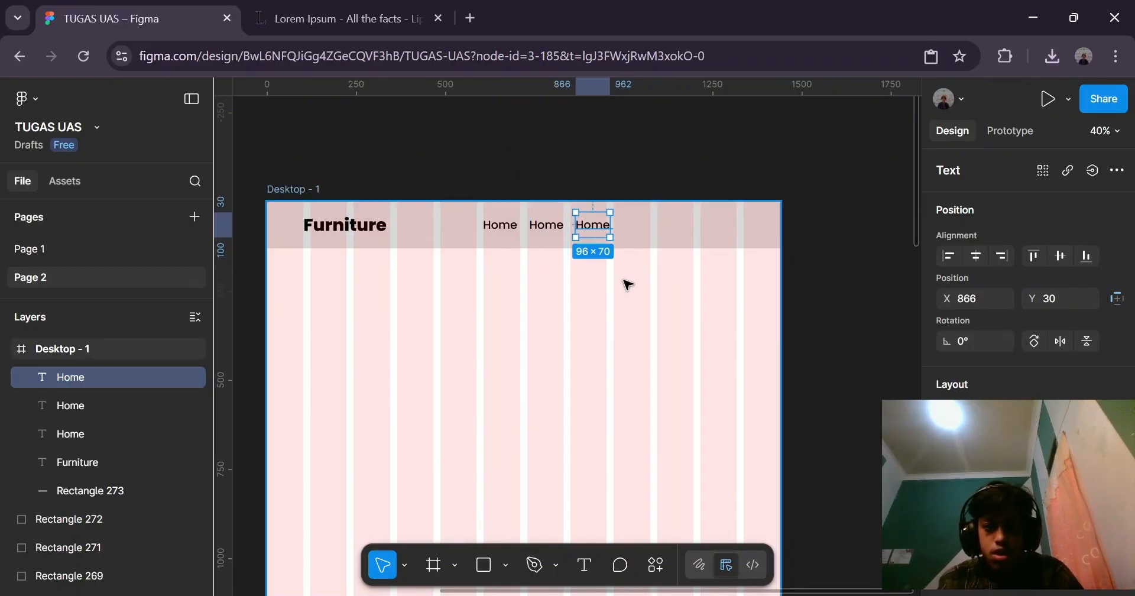
key("ctrl+d")
left_click(672, 170)
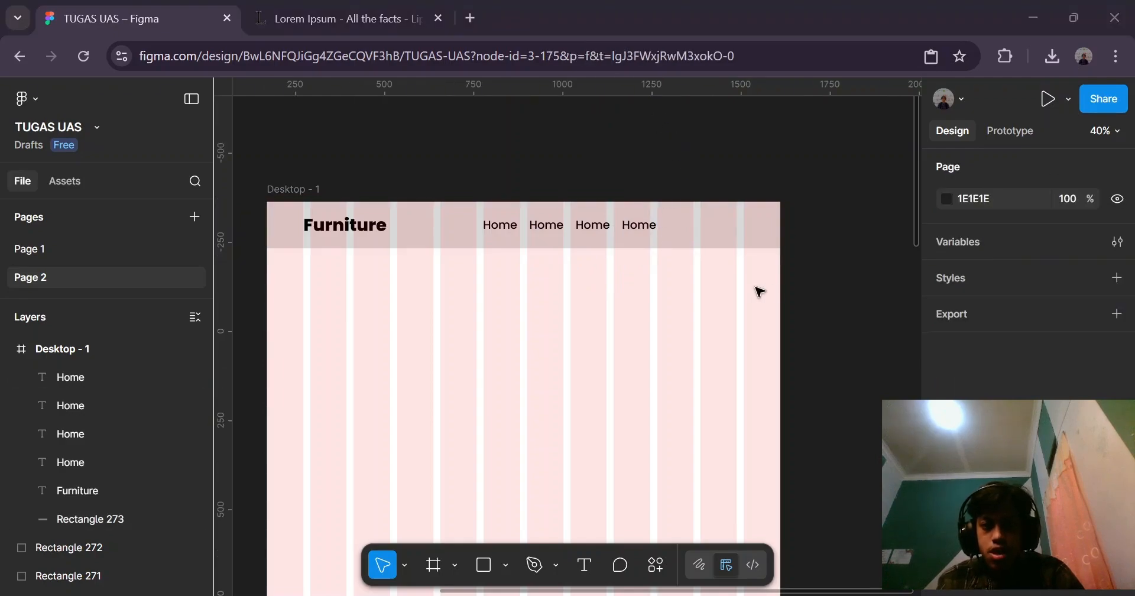
Change the three copied "Home" texts to "Shop", "About" and "Contact" in order along the header.
double_click(551, 229)
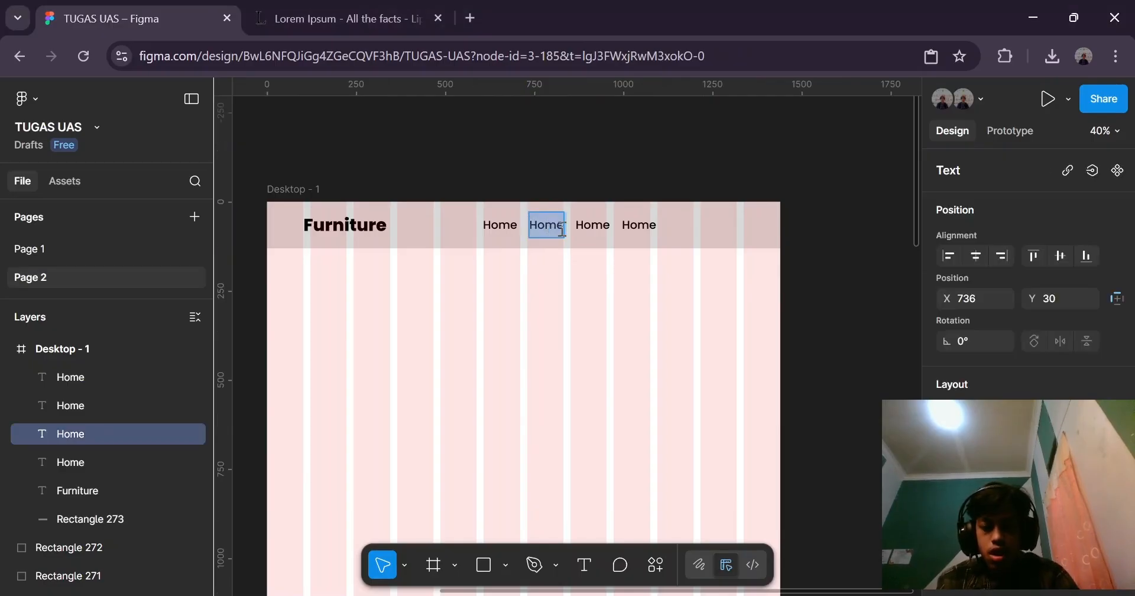
type("Shop")
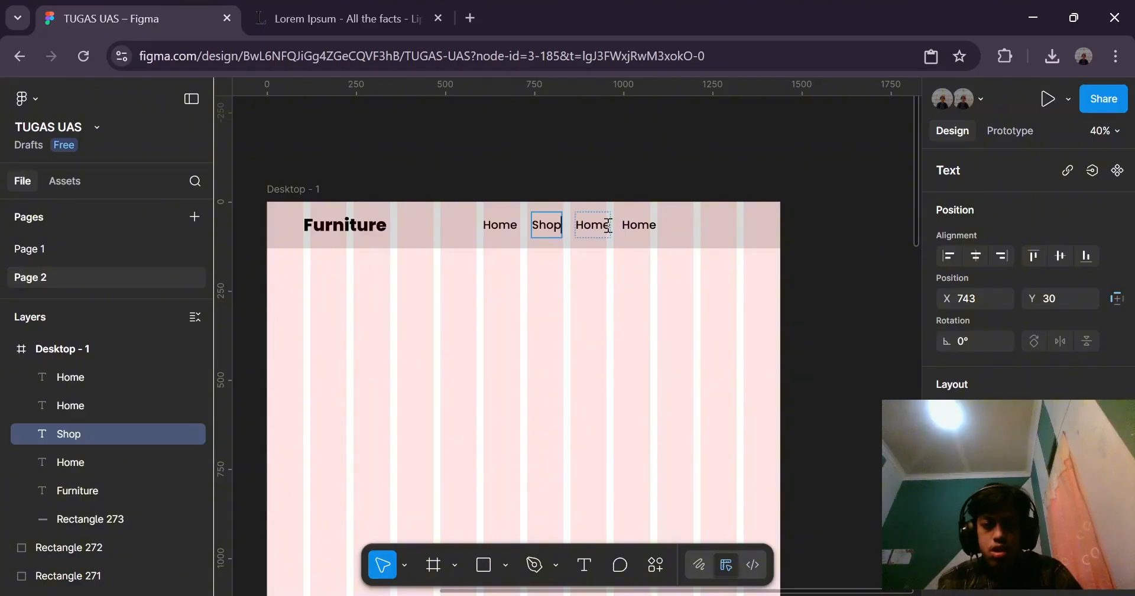
double_click(609, 227)
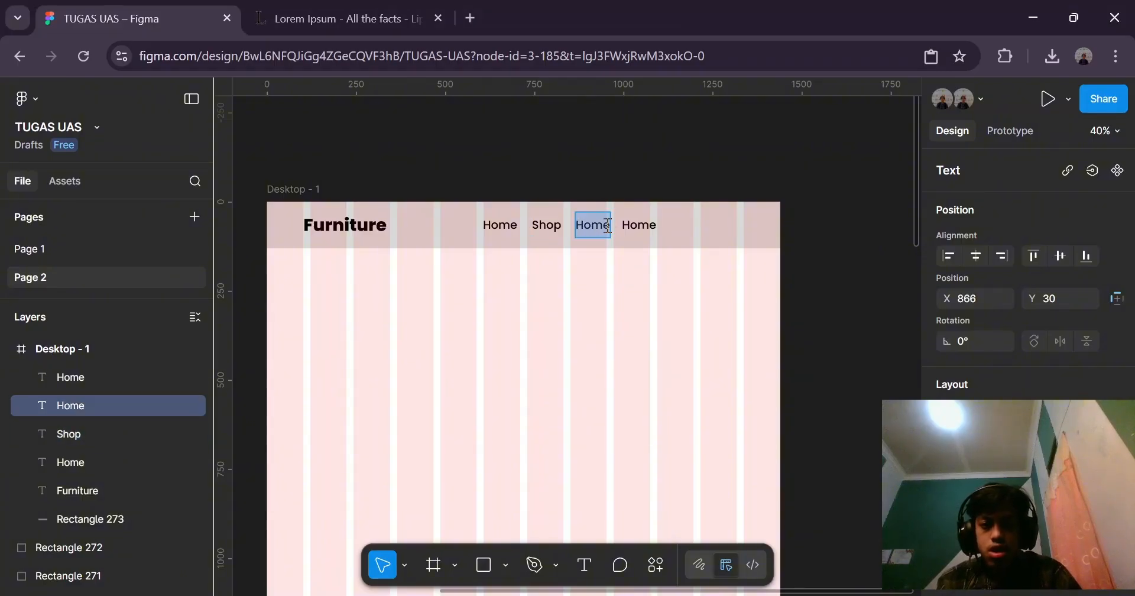
type("About")
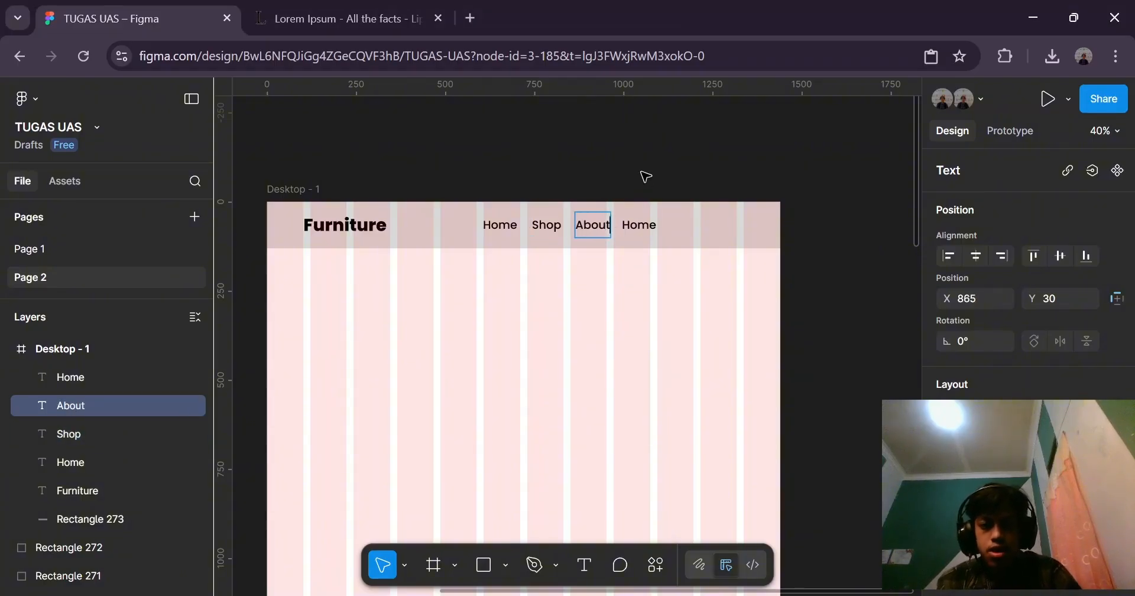
key("Escape")
double_click(645, 229)
type("C")
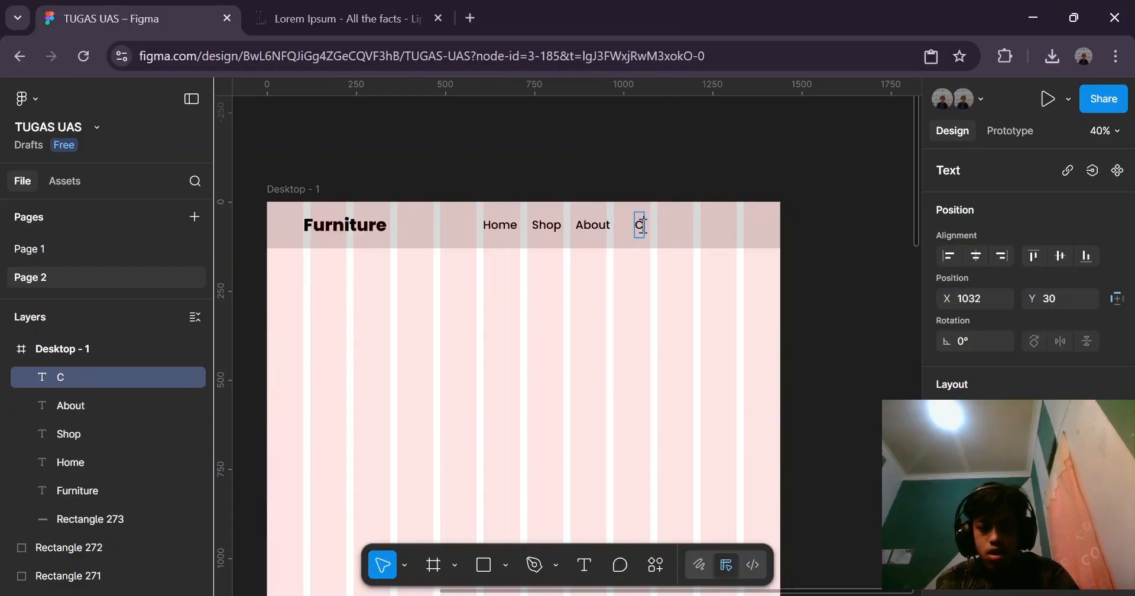
type("ontact")
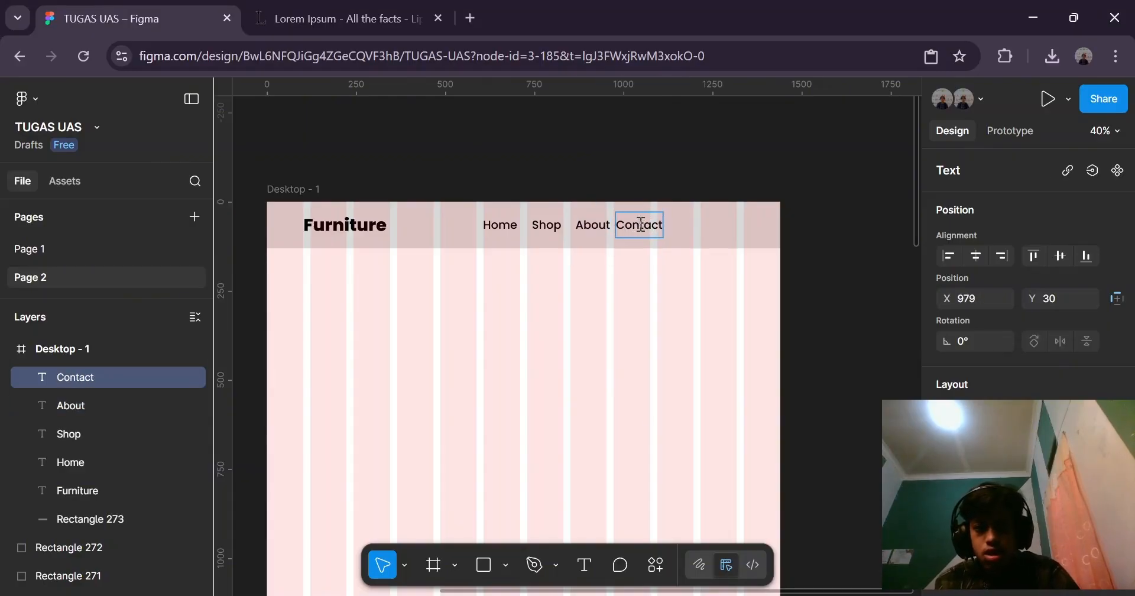
key("Escape")
left_click(596, 148)
Shift all four navigation texts one column closer to the "Furniture" logo, with "Home" at about X 484, Y 30.
scroll(735, 233, "up", 2)
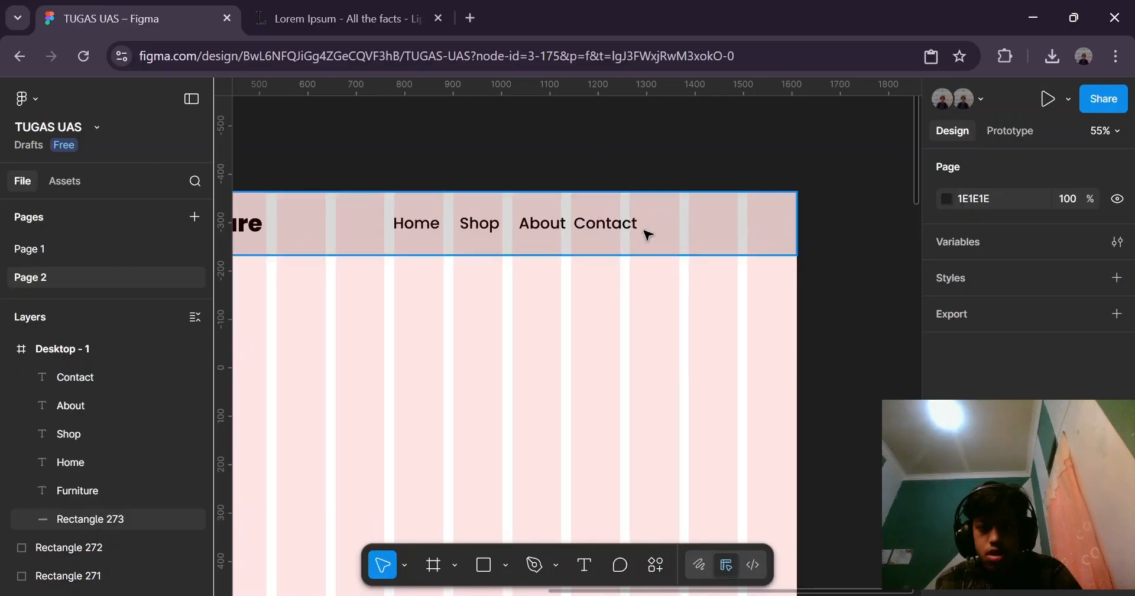
left_click(602, 223)
scroll(656, 227, "down", 3)
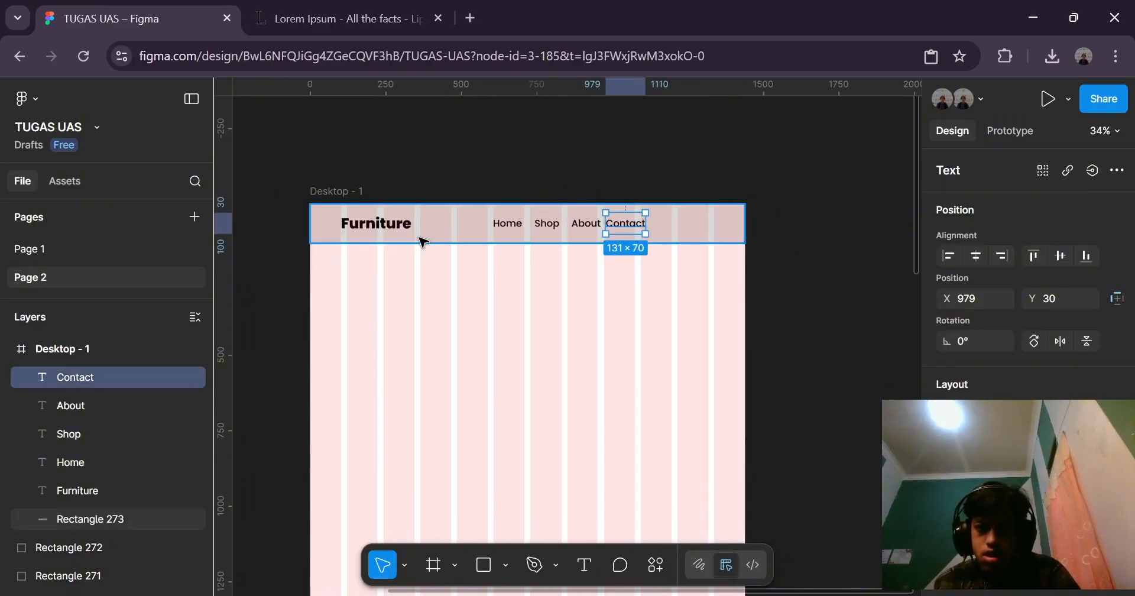
scroll(503, 223, "up", 2)
left_click(523, 230)
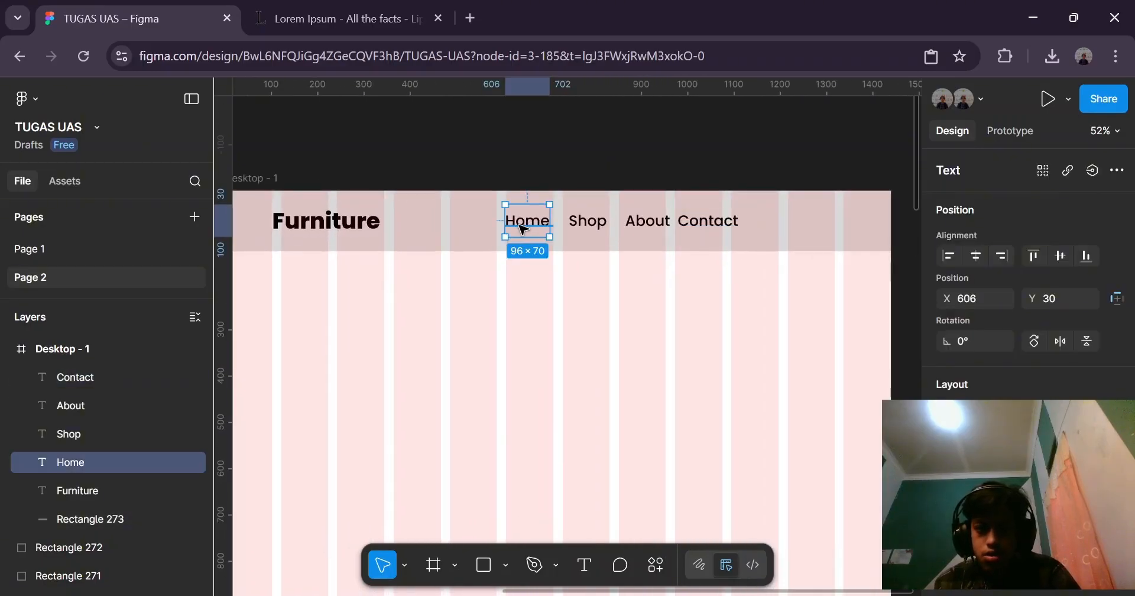
left_click_drag(523, 230, 468, 230)
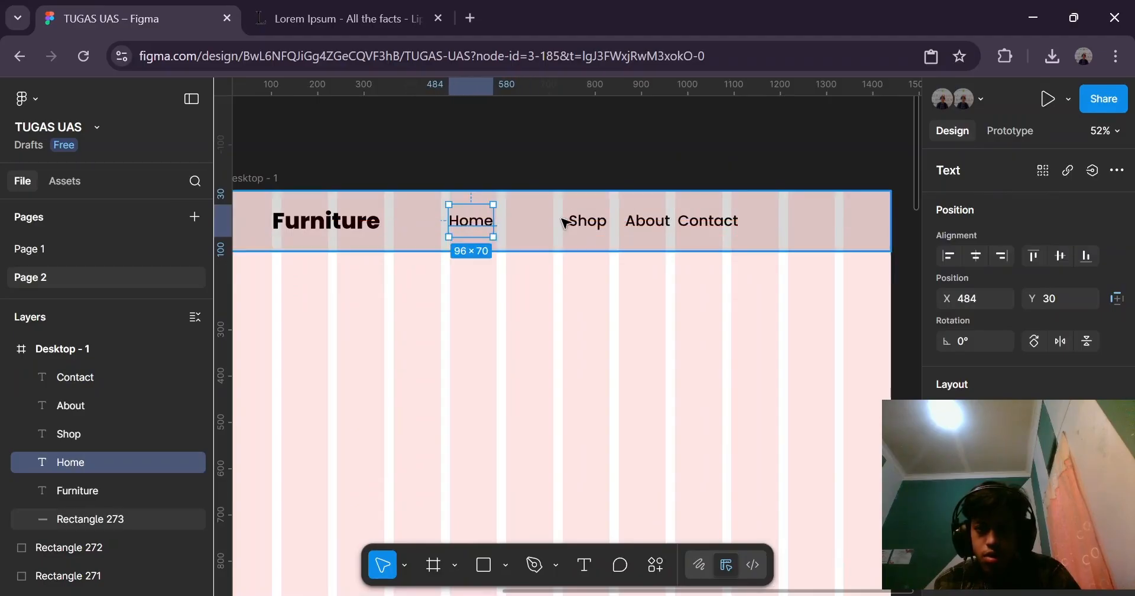
left_click_drag(596, 223, 541, 223)
left_click(650, 224)
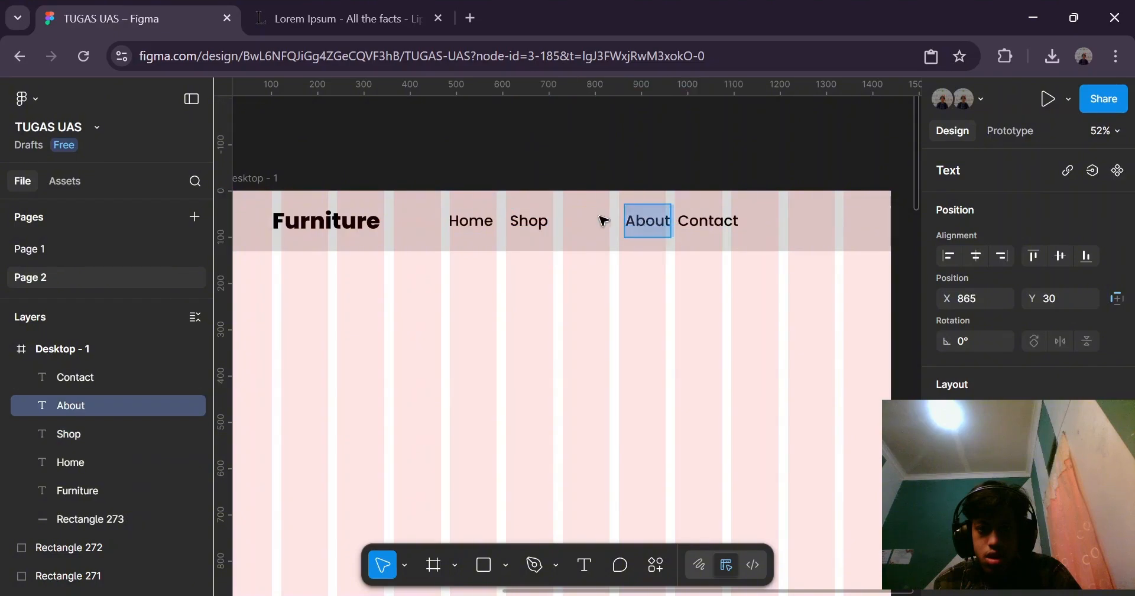
left_click_drag(648, 225, 586, 227)
left_click(711, 225)
left_click_drag(711, 226, 659, 226)
left_click(674, 154)
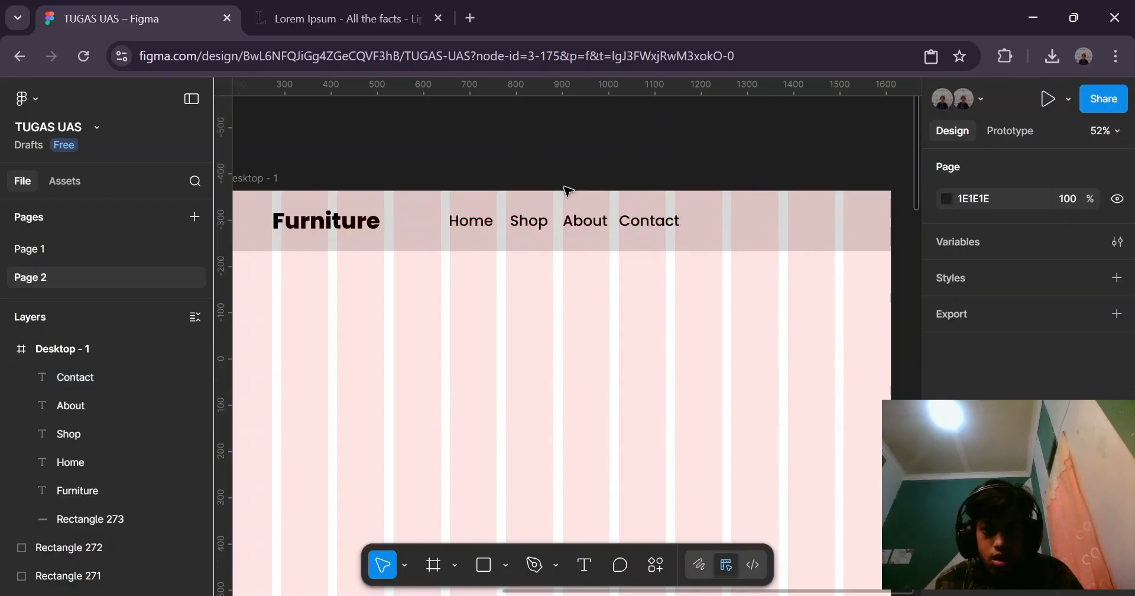
Launch the Iconify plugin from the plugins and widgets list.
scroll(693, 223, "down", 3)
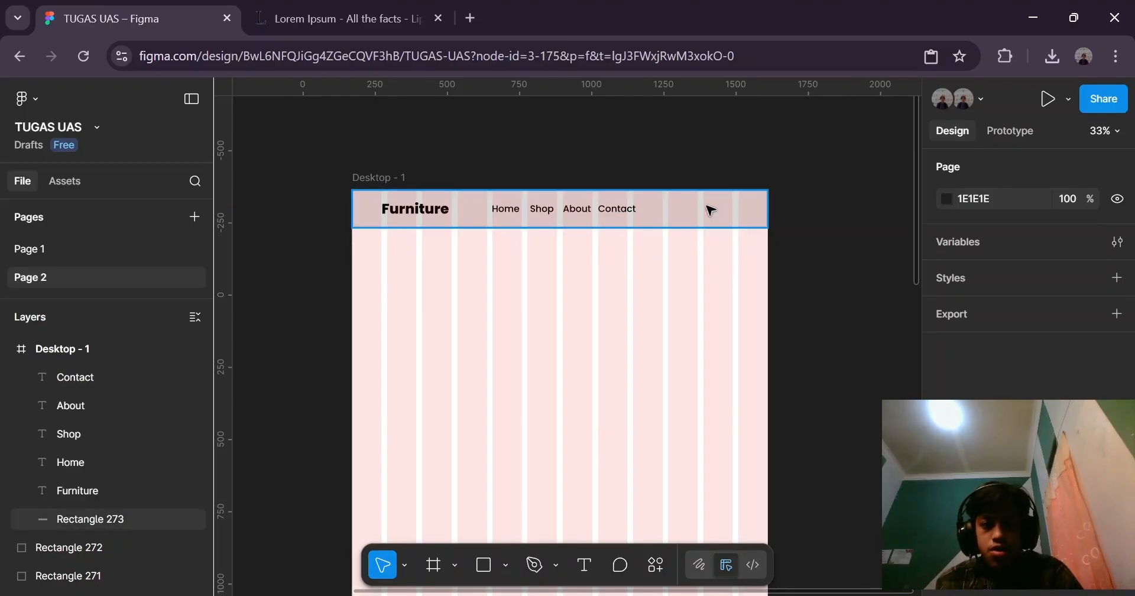
scroll(528, 226, "up", 2)
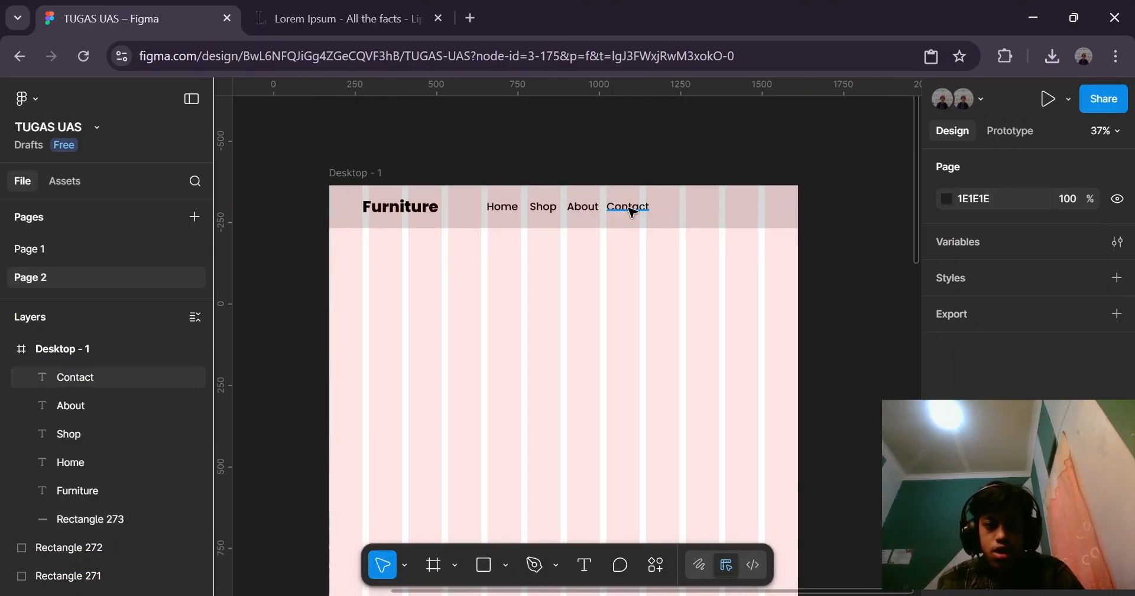
left_click(657, 565)
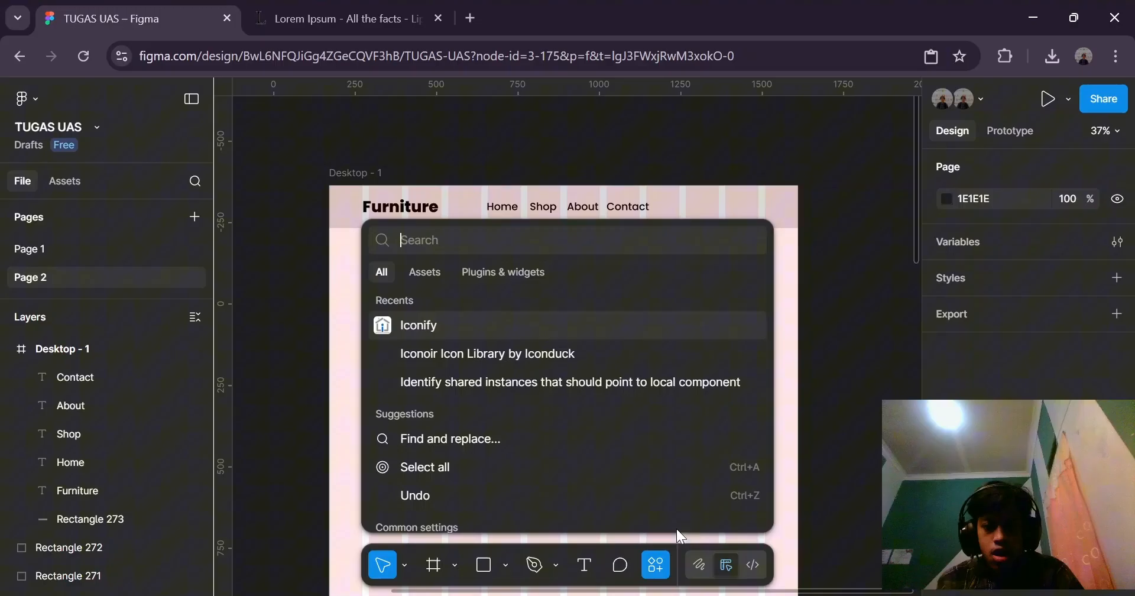
left_click(431, 271)
left_click(493, 275)
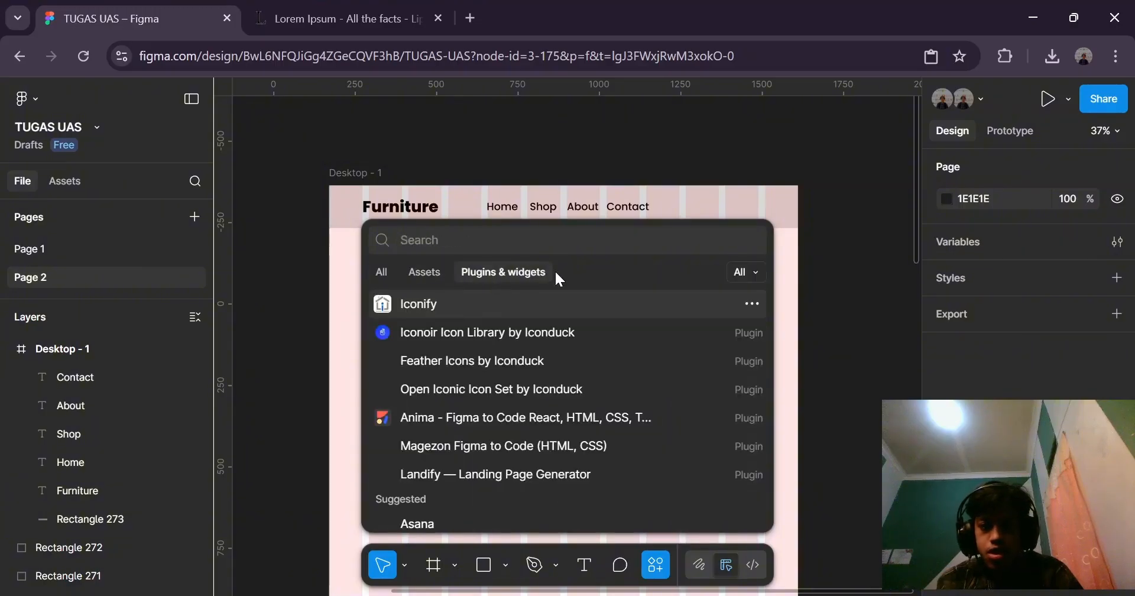
left_click(438, 305)
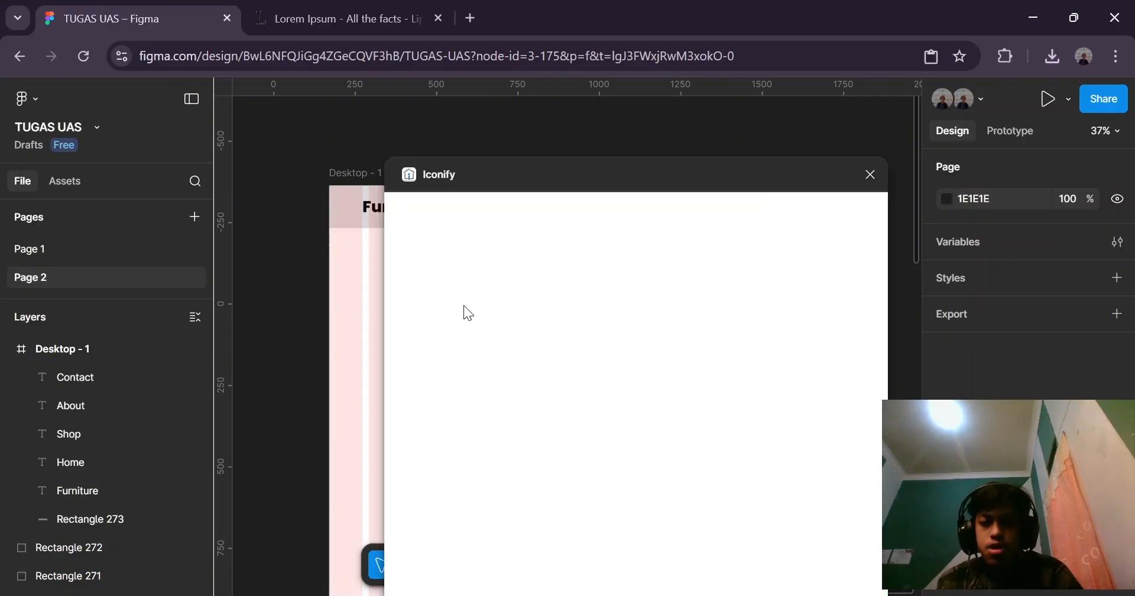
Search Iconify for "search" and place the material-symbols:search icon below the header at about X 69, Y 203.
left_click(522, 238)
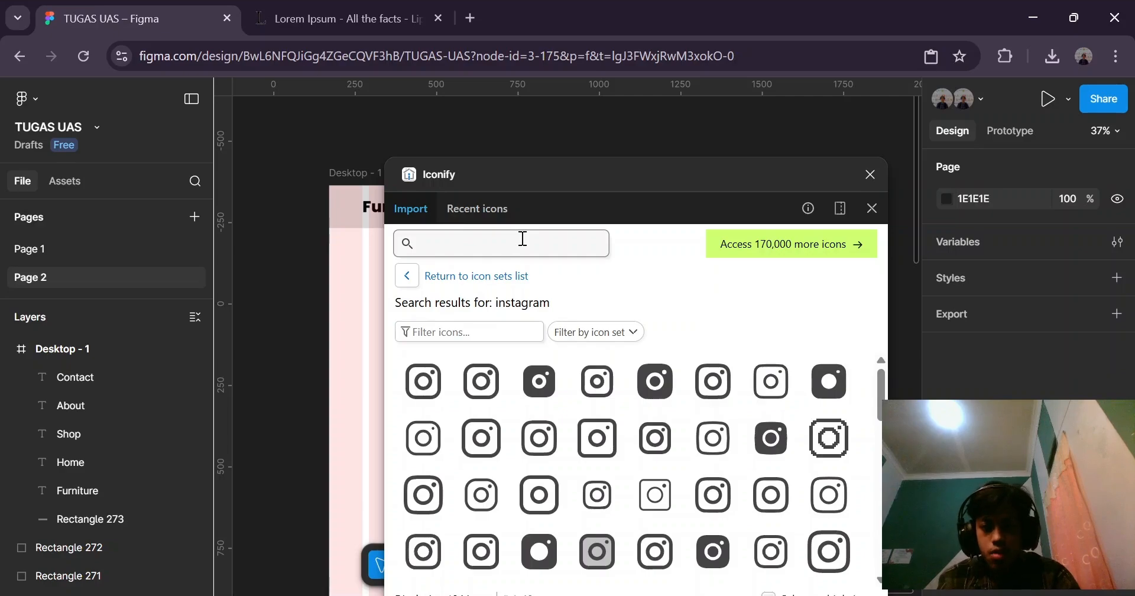
type("se")
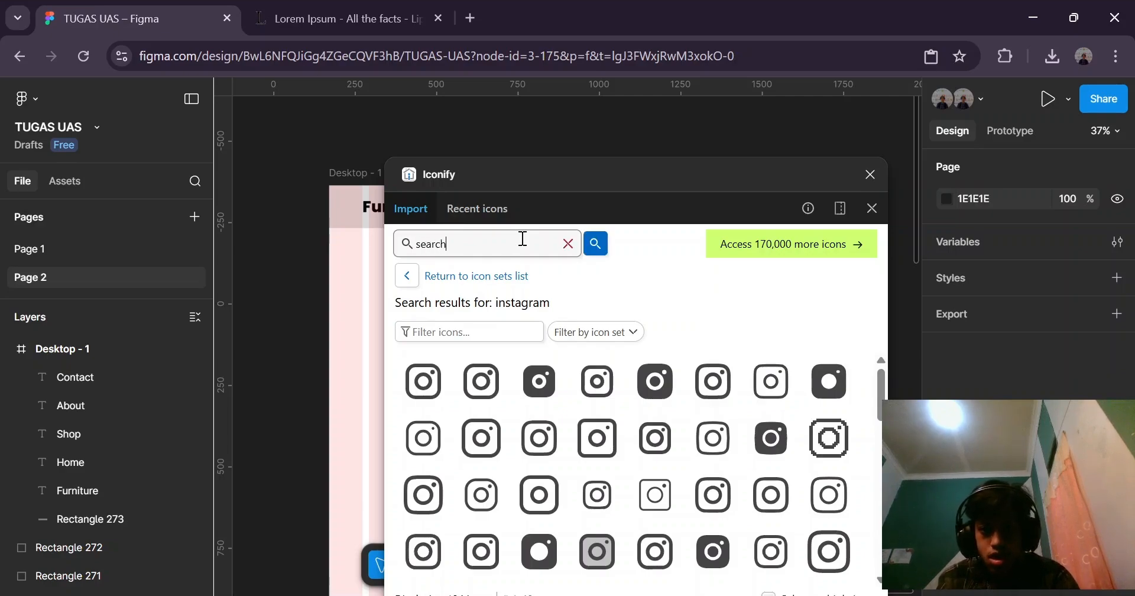
type("arch")
key("Return")
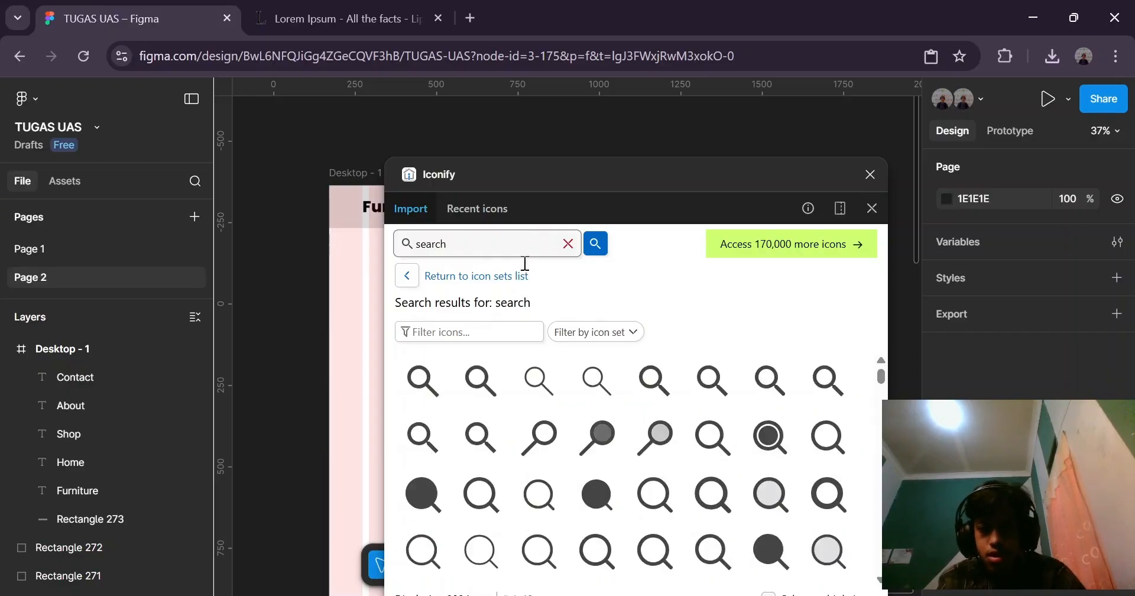
left_click_drag(419, 387, 359, 260)
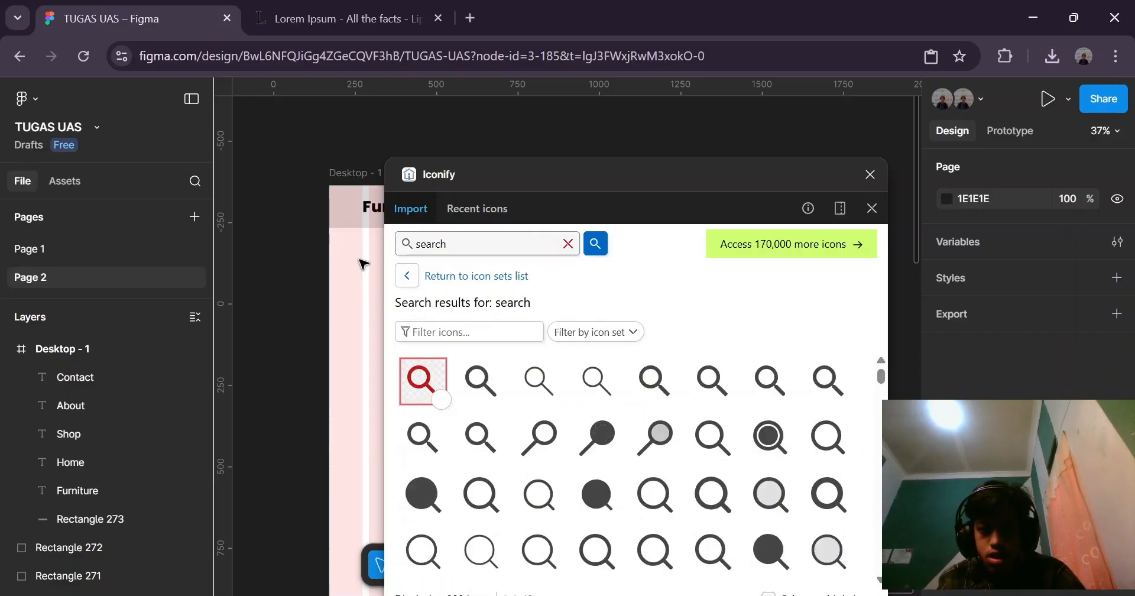
Search Iconify for "account" and place the mdi:account-outline icon below the search icon at about X 31, Y 309.
left_click(471, 247)
double_click(472, 248)
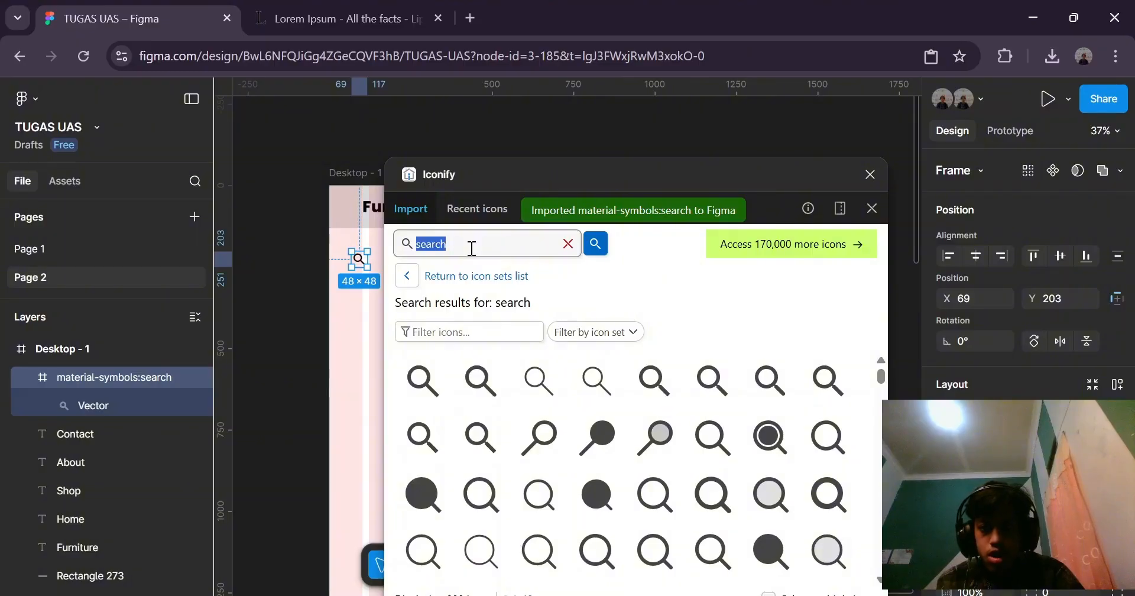
key("BackSpace")
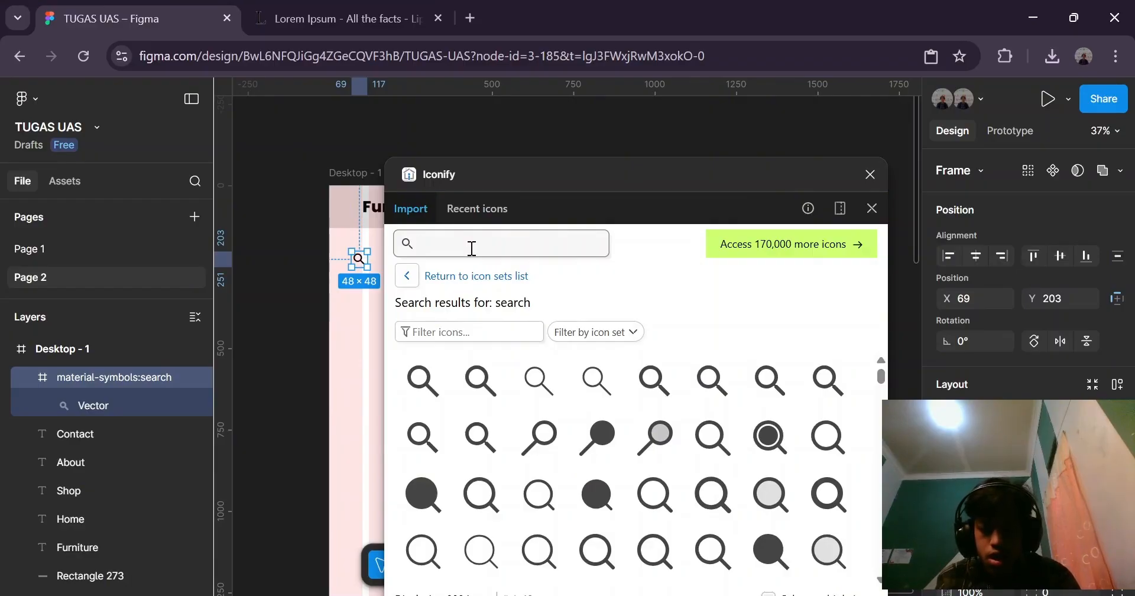
type("acco")
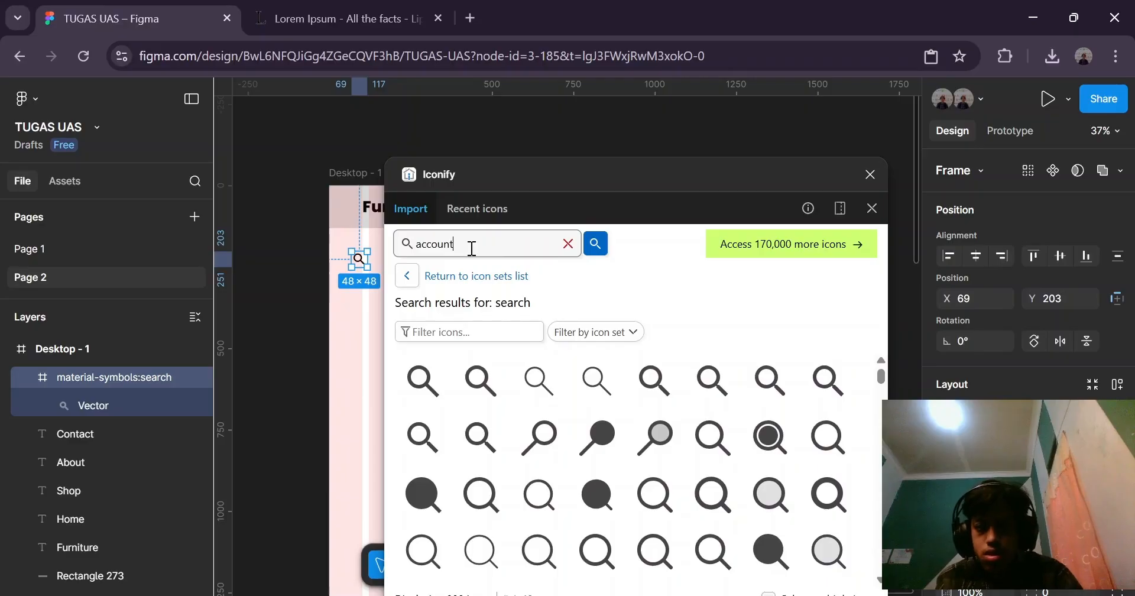
type("unt")
mouse_move(421, 382)
left_mouse_down()
mouse_move(385, 365)
mouse_move(436, 383)
left_mouse_up()
left_click(589, 248)
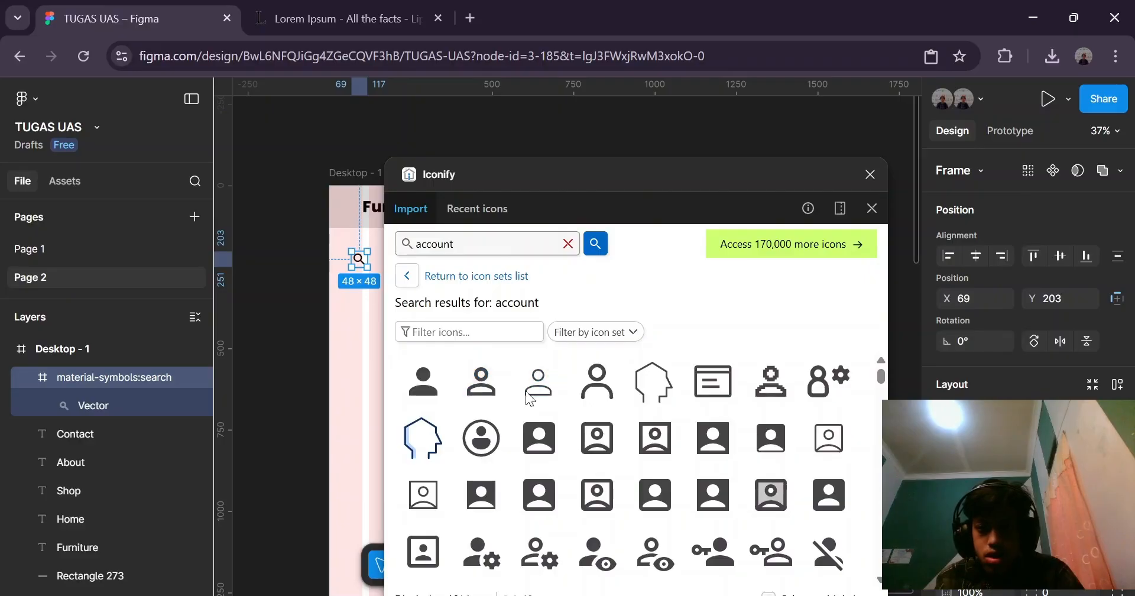
left_click_drag(481, 382, 347, 294)
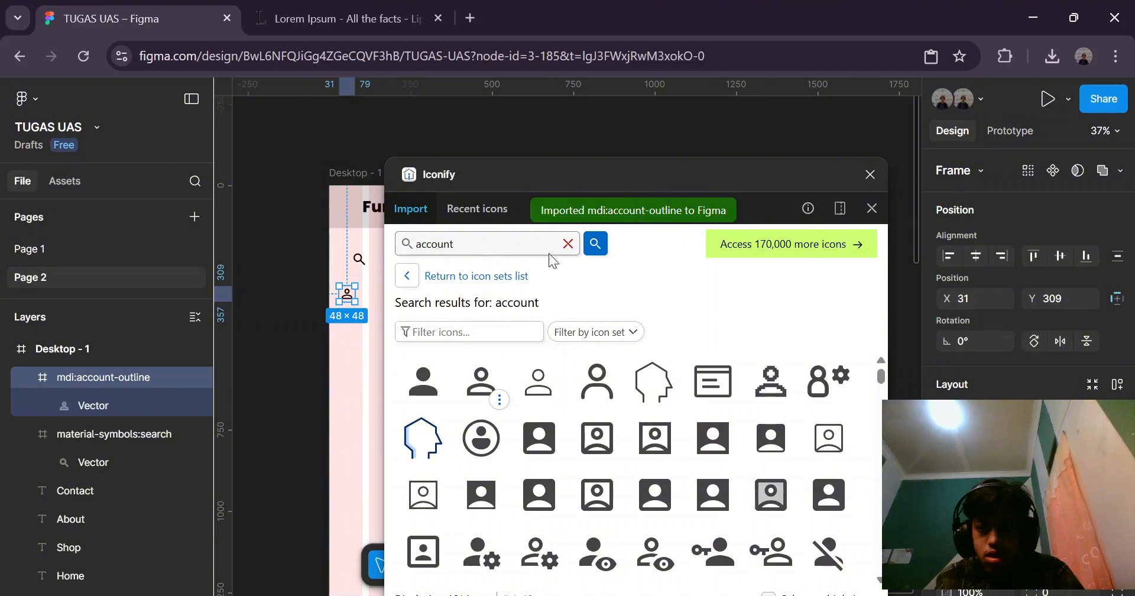
Search Iconify for "cart" and place the mdi:cart-outline icon below the account icon at about X 45, Y 448.
left_click(568, 244)
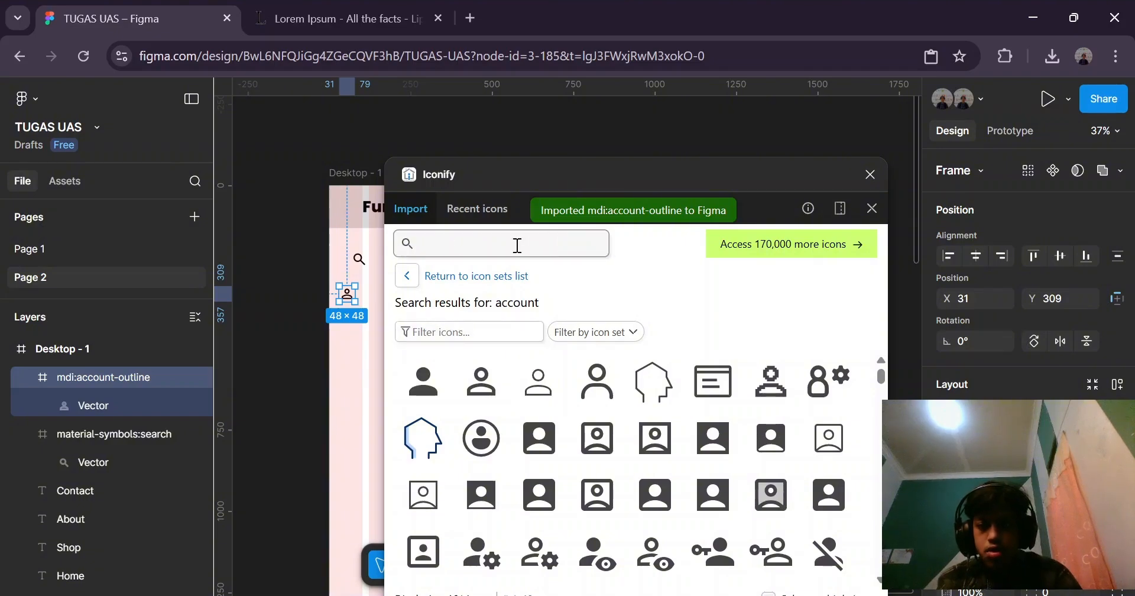
type("cart")
key("Return")
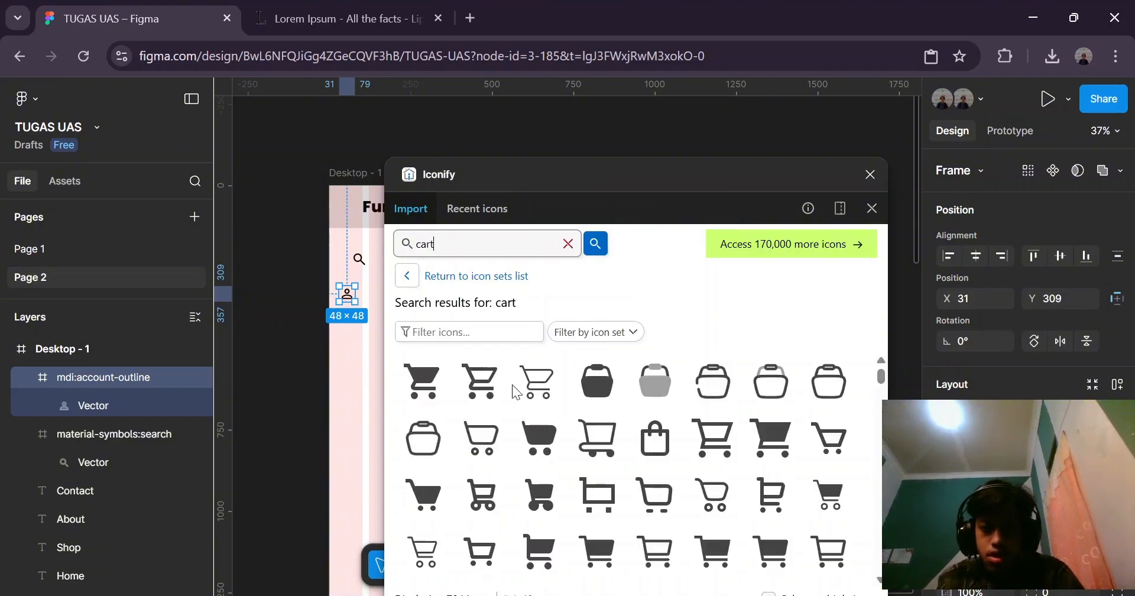
left_click_drag(476, 383, 352, 338)
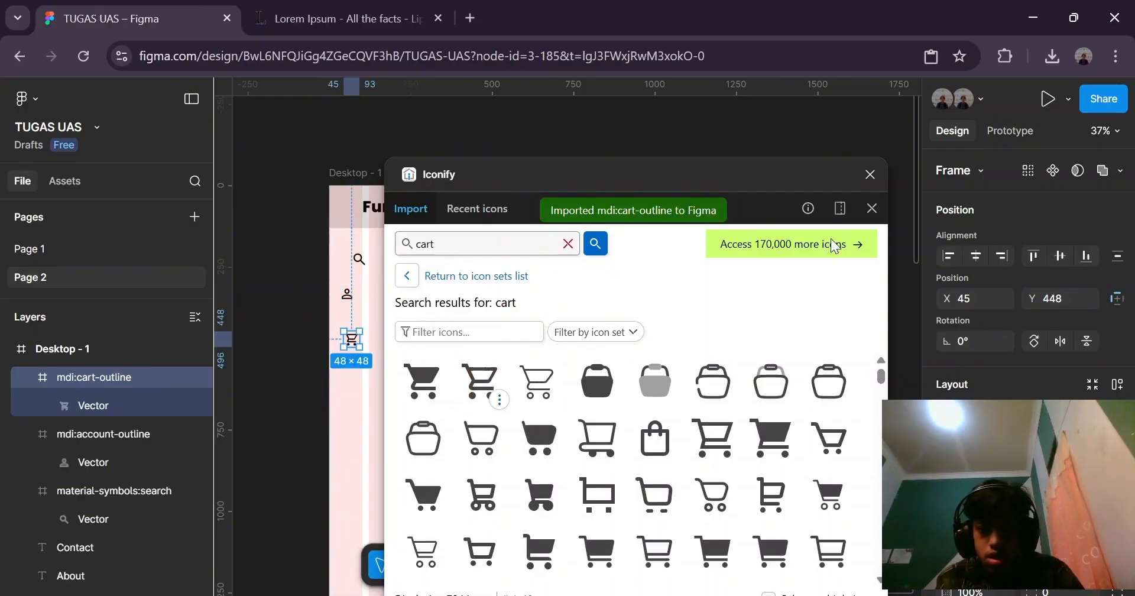
Close the Iconify plugin and move the search icon into the header beside the navigation texts at X 1075, Y 41.
left_click(869, 174)
left_click(783, 250)
left_click_drag(360, 259, 693, 212)
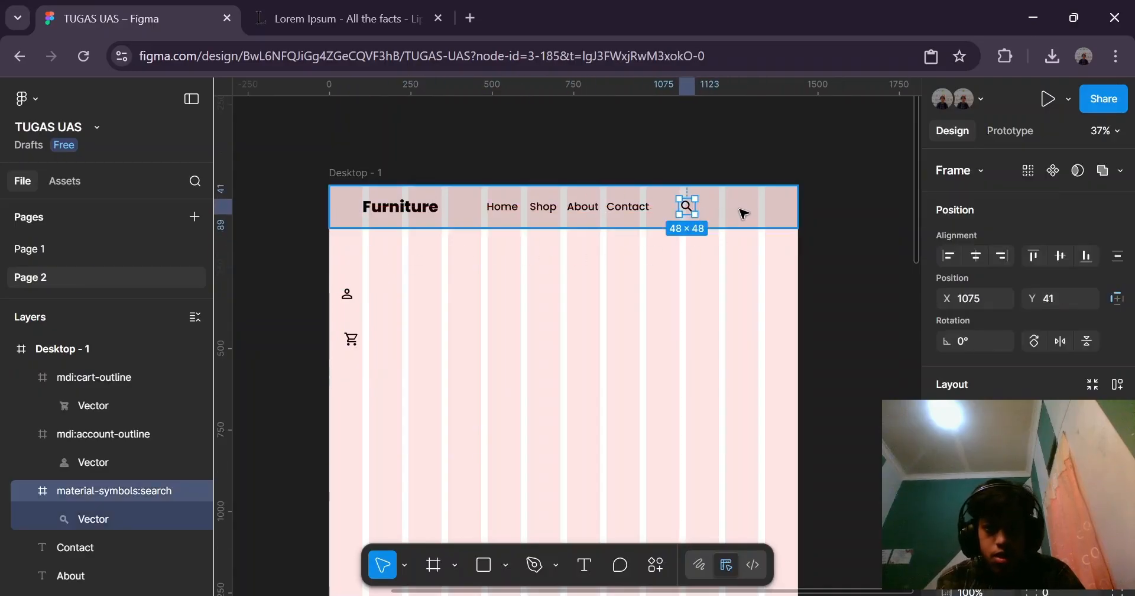
scroll(742, 213, "up", 5)
scroll(729, 215, "down", 4)
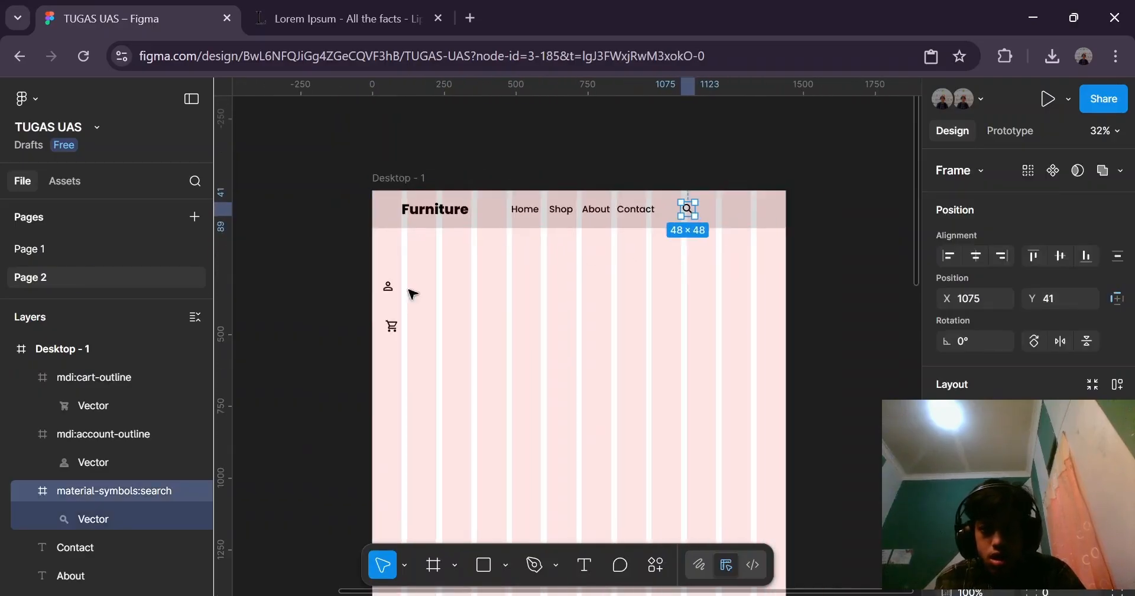
Move the account icon into the header at X 1276, Y 41, and the cart icon between it and the search icon at X 1186.
left_click_drag(388, 286, 734, 215)
scroll(747, 210, "up", 3)
scroll(653, 222, "down", 5)
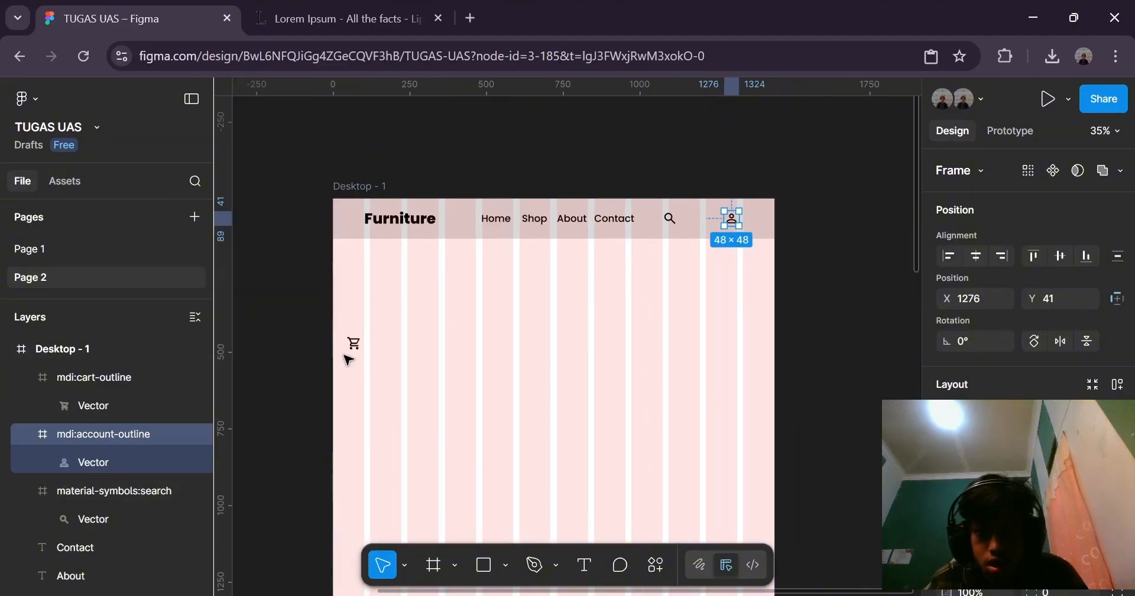
left_click_drag(354, 345, 687, 221)
scroll(714, 226, "up", 5)
Shift the header's search icon slightly right to about X 1096 so the three icons are evenly spaced.
left_click(616, 219)
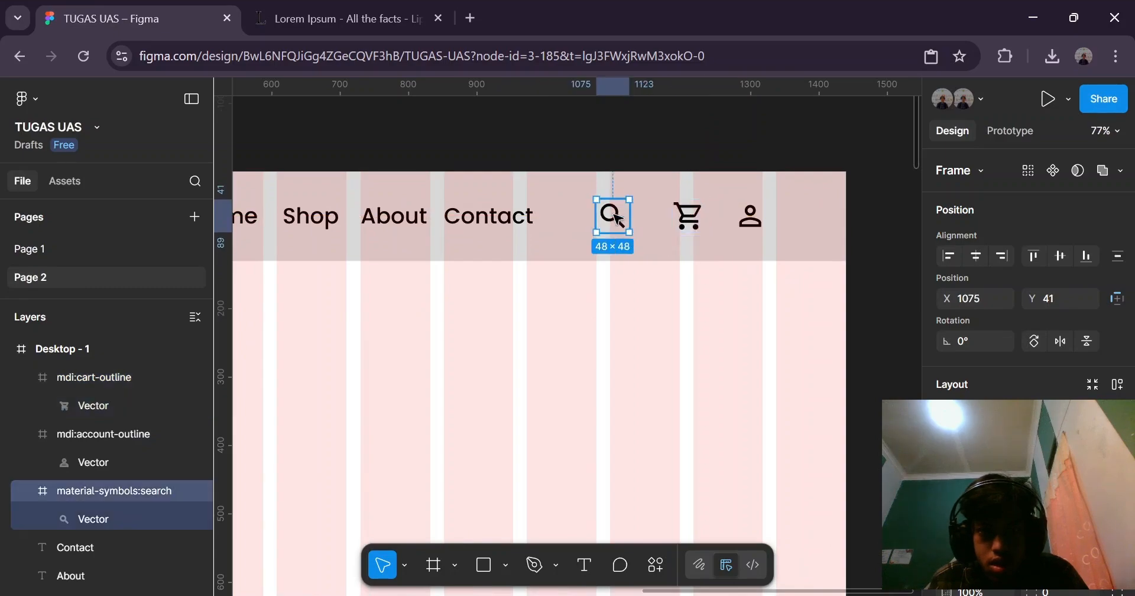
left_click_drag(616, 219, 627, 219)
scroll(709, 192, "down", 5)
left_click(785, 275)
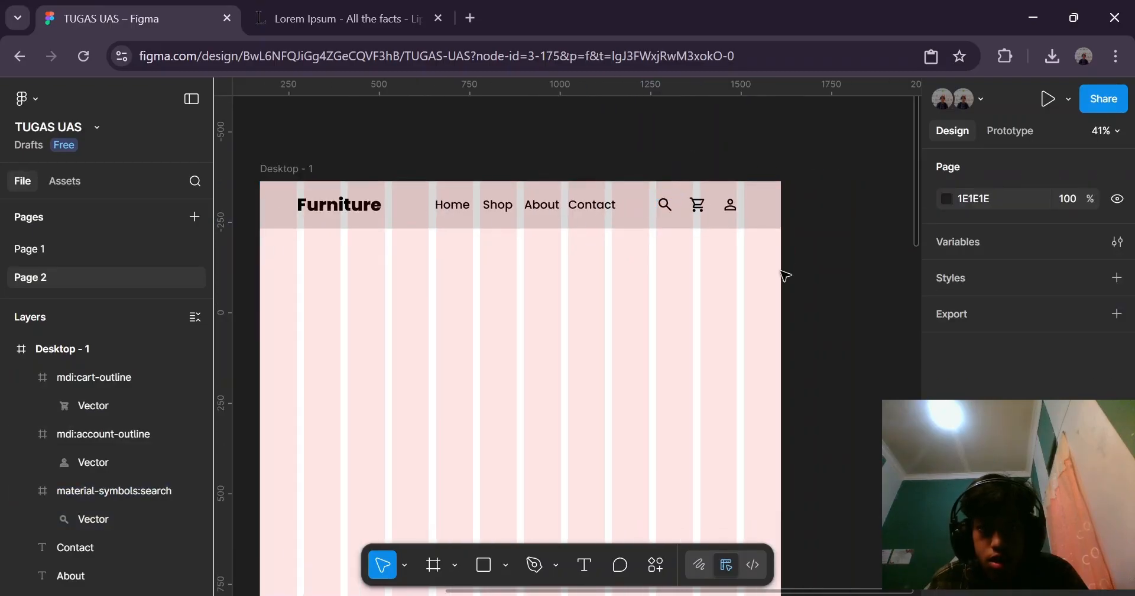
left_click(697, 204)
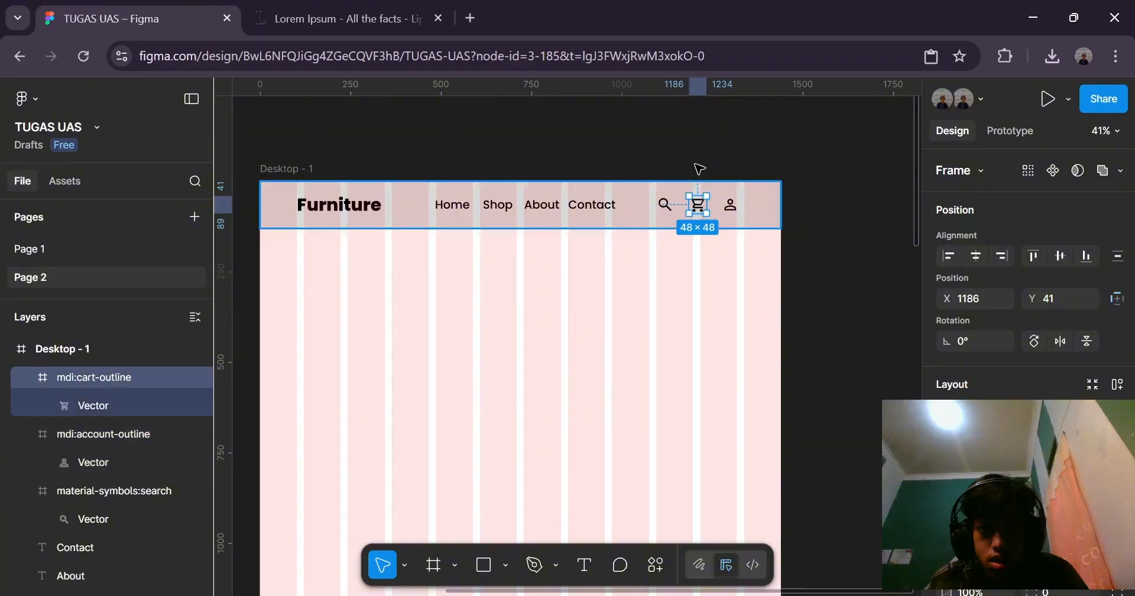
left_click(777, 336)
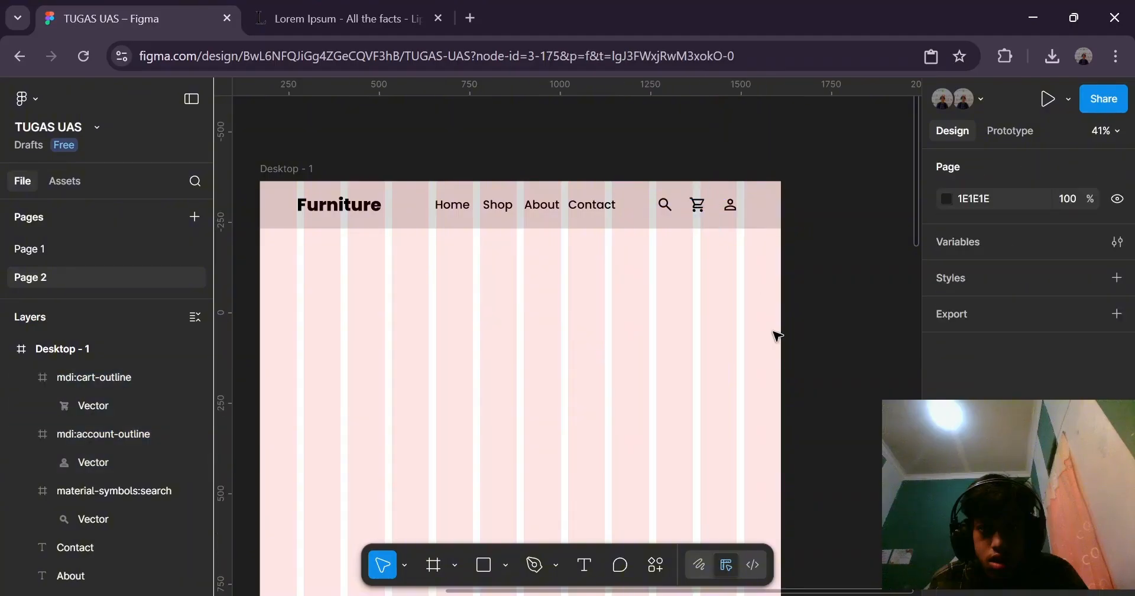
Hide the column guide of the Desktop - 1 frame to view the header without it.
left_click(310, 170)
key("shift+g")
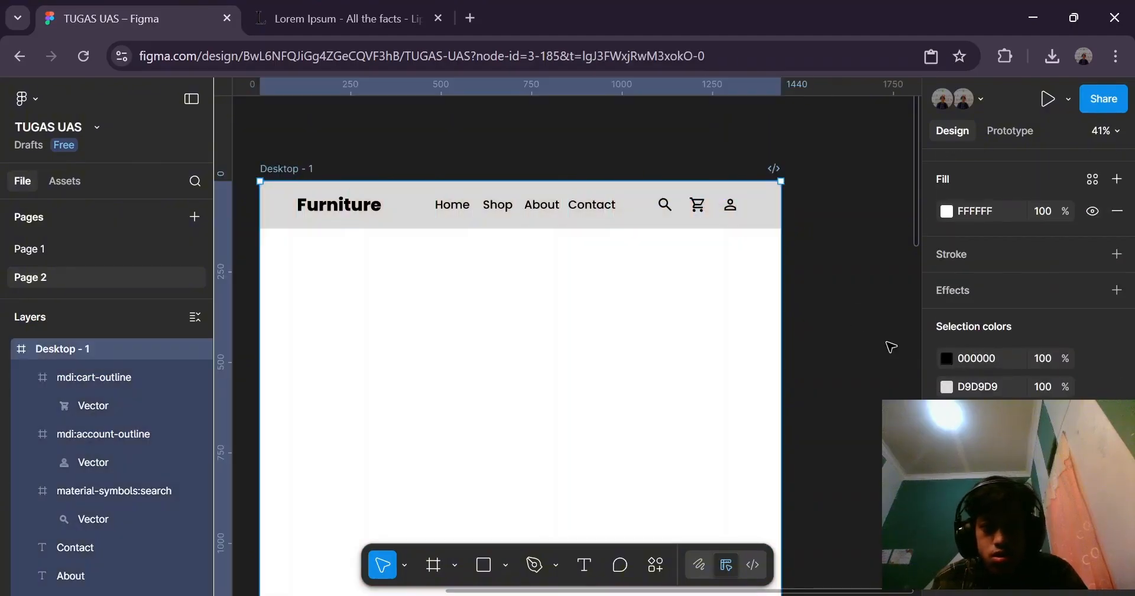
left_click(869, 299)
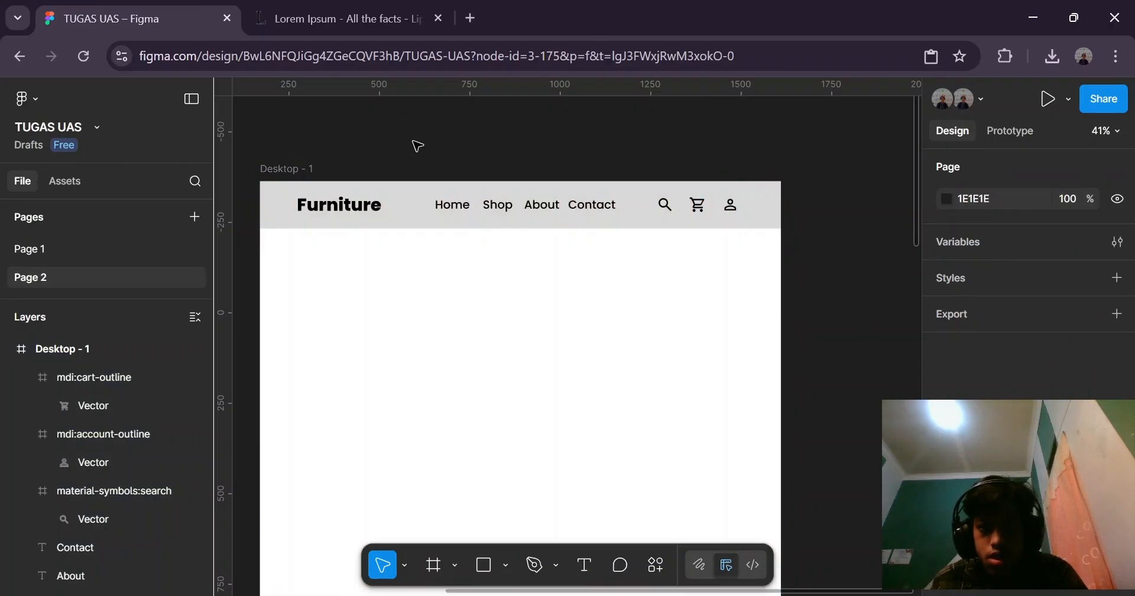
scroll(417, 146, "up", 1)
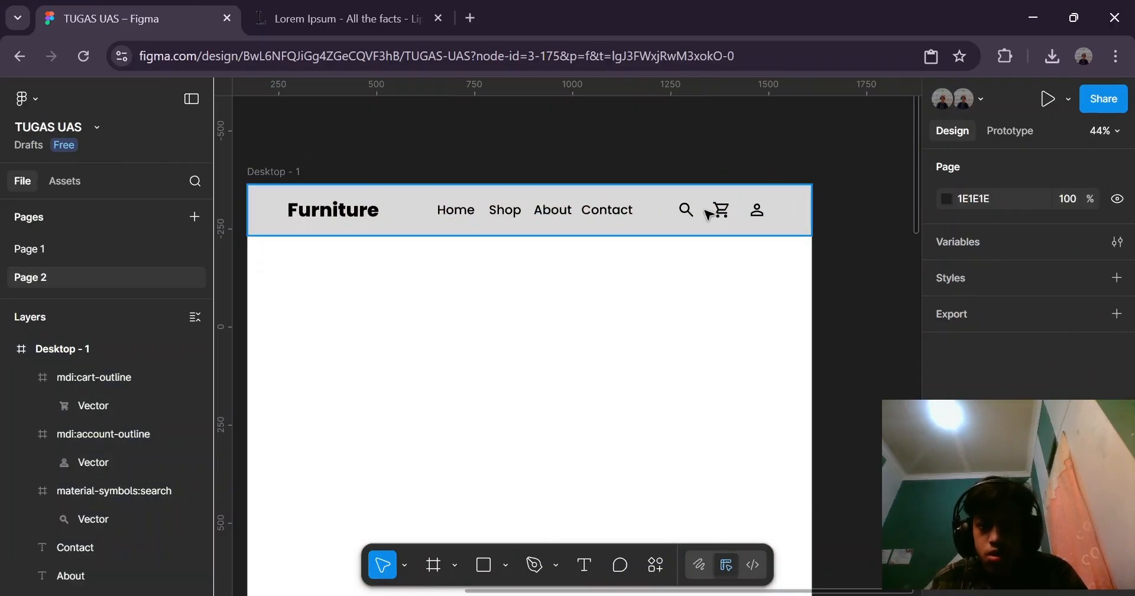
scroll(788, 236, "down", 5)
scroll(805, 229, "up", 3)
Show the Desktop - 1 frame's column guide again.
left_click(367, 173)
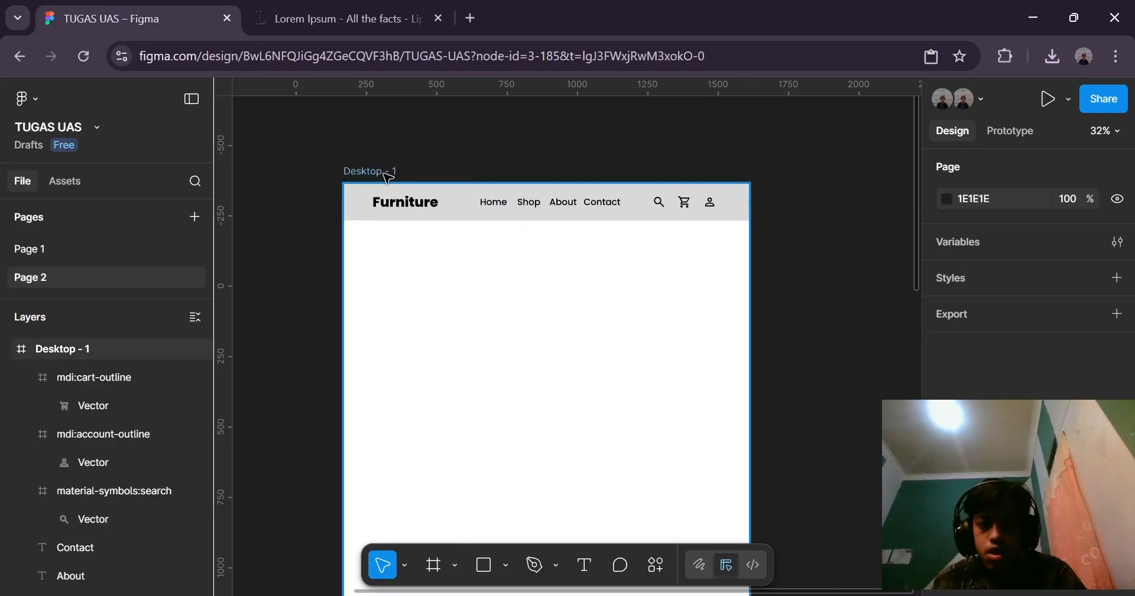
scroll(1108, 354, "down", 5)
scroll(1107, 387, "down", 3)
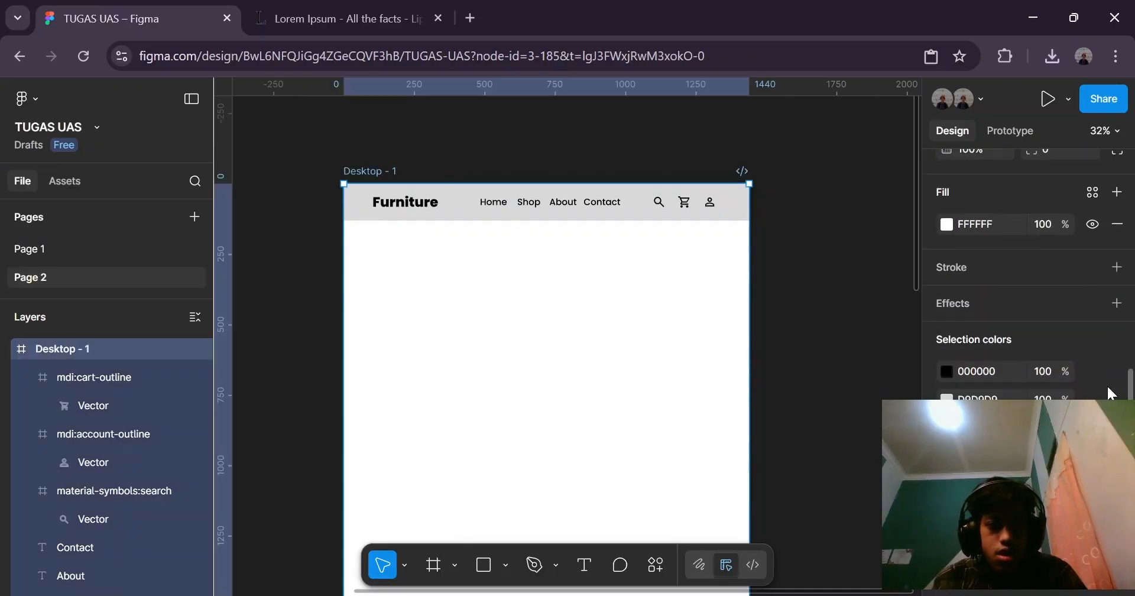
left_click(1093, 503)
left_click(776, 242)
scroll(721, 189, "up", 5)
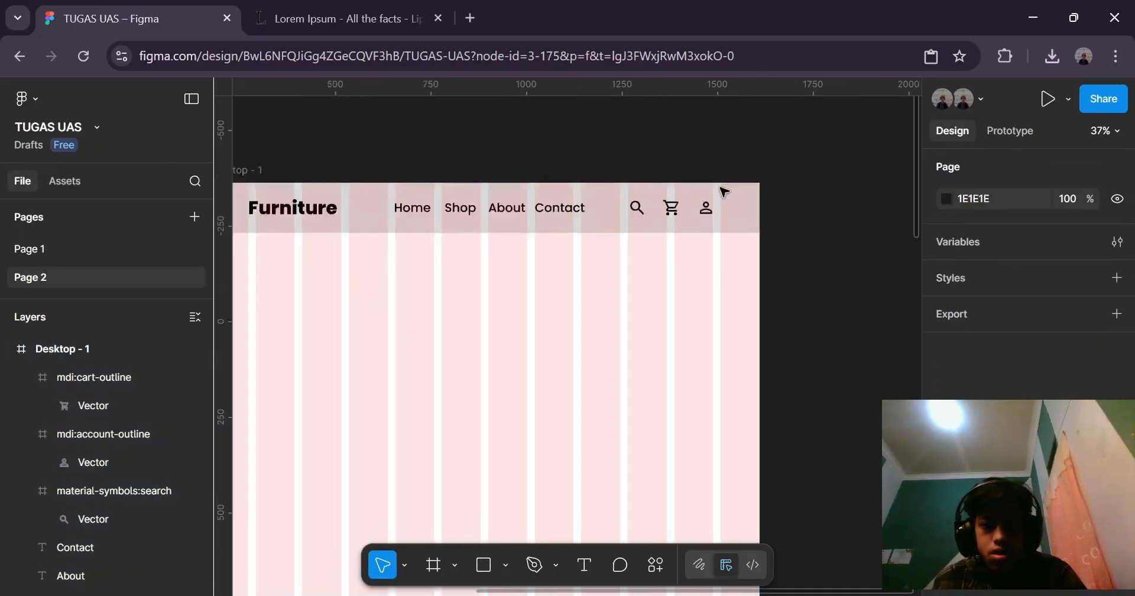
Fine-tune the cart icon's position midway between the search and account icons in the header.
left_click(652, 220)
left_click_drag(650, 218, 651, 218)
left_click(793, 220)
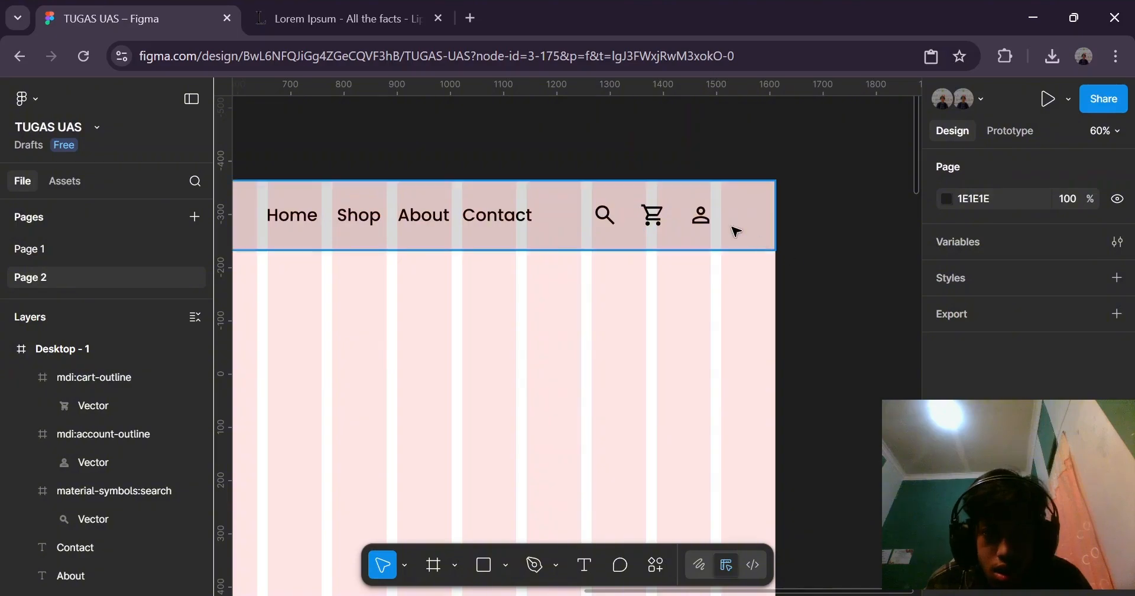
left_click(769, 230)
left_click(827, 250)
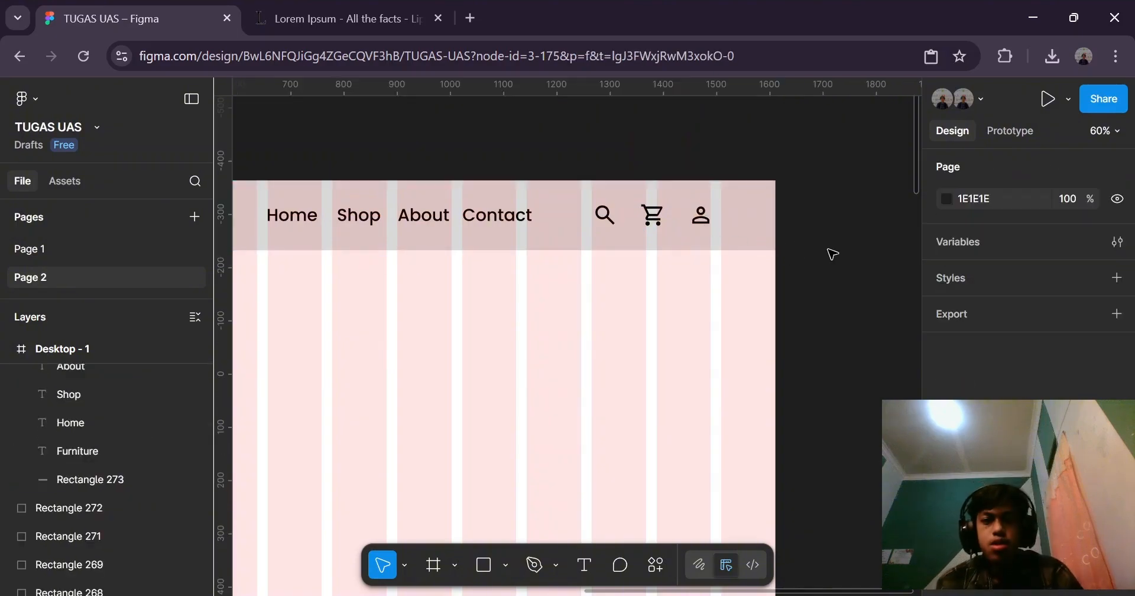
scroll(829, 250, "down", 3)
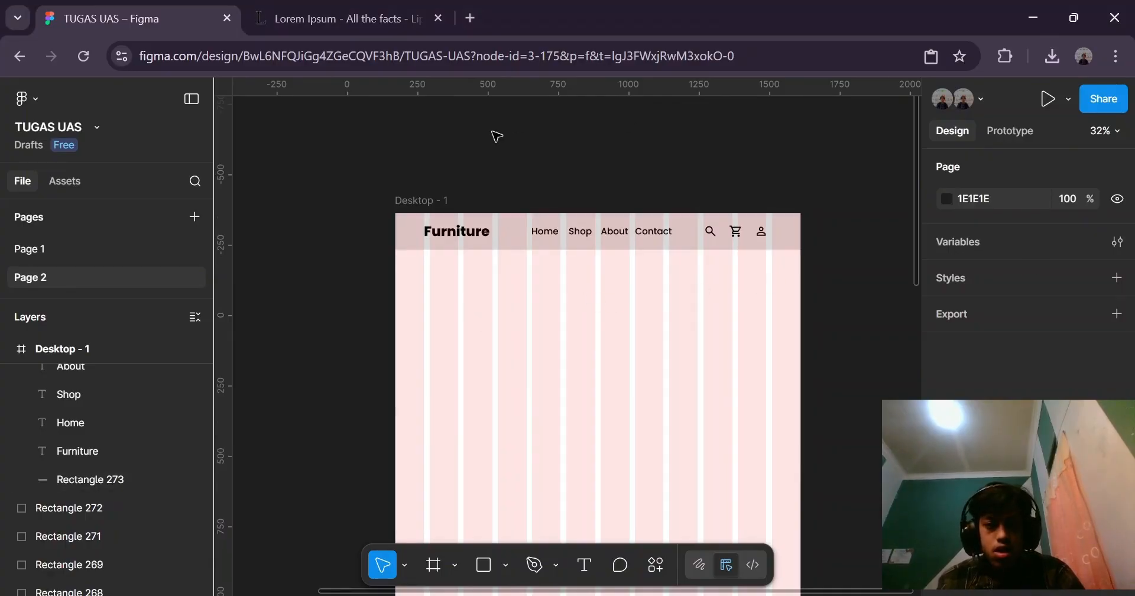
Turn off the visibility of the layout guide on the Desktop - 1 frame.
left_click(438, 200)
scroll(1028, 272, "down", 5)
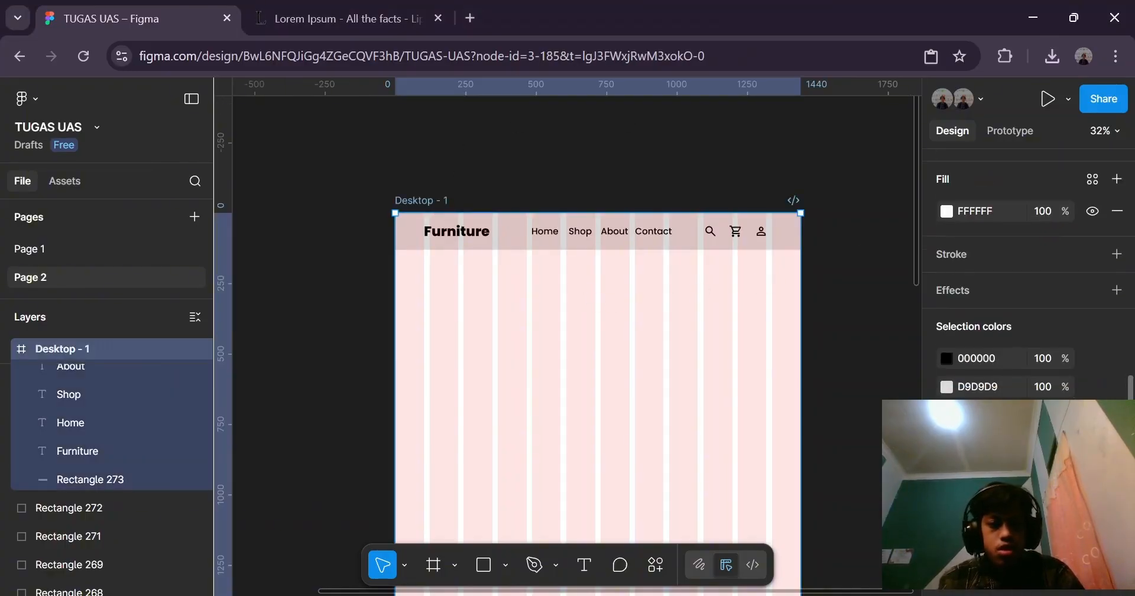
left_click(831, 238)
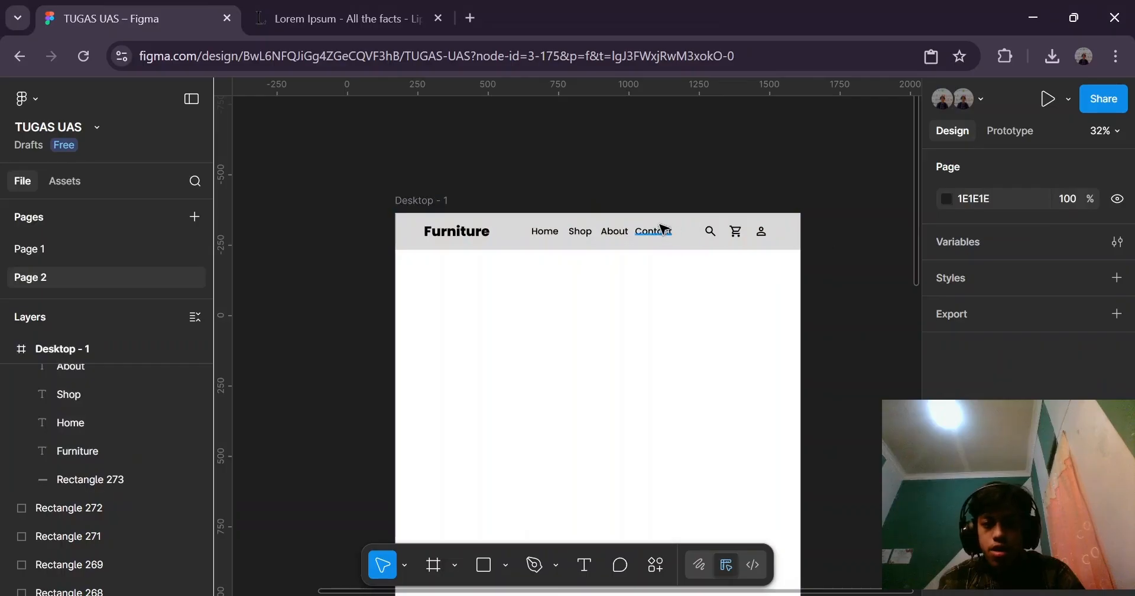
Group the Furniture logo, the Home, Shop, About and Contact texts, and the search, cart and account icons.
left_click(465, 238)
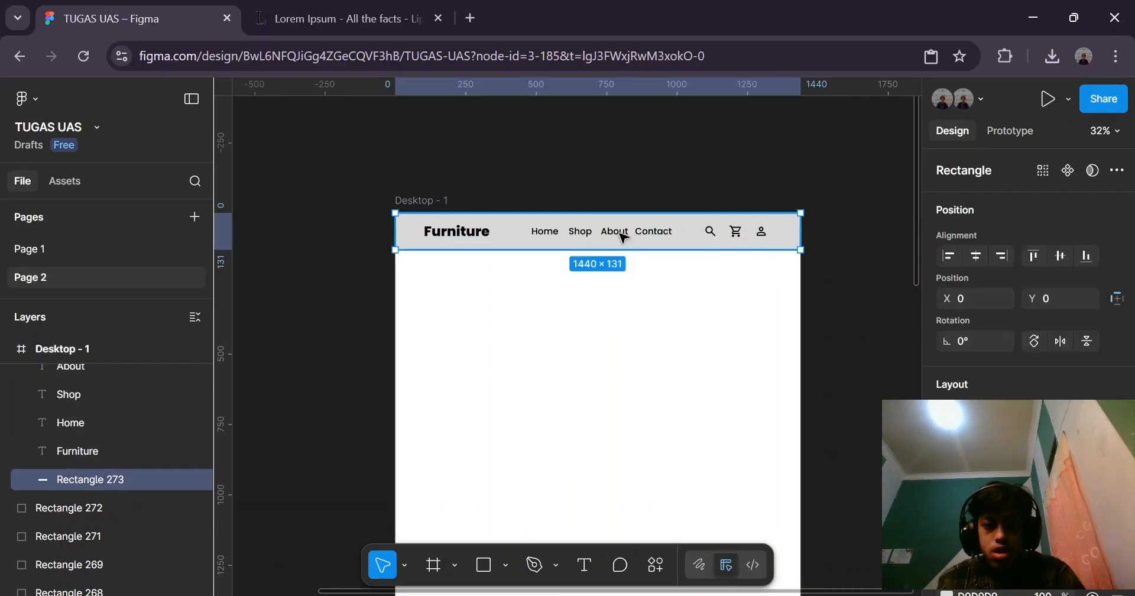
left_click(461, 234)
left_click(544, 233, "shift")
left_click(580, 232, "shift")
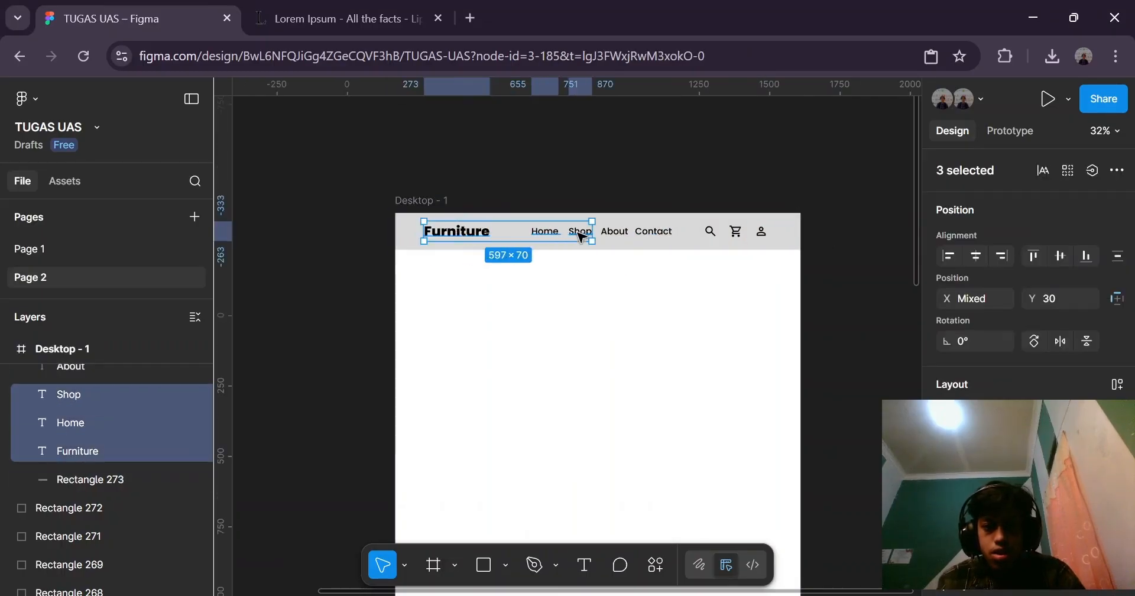
left_click(615, 233, "shift")
left_click(653, 232, "shift")
left_click(710, 231, "shift")
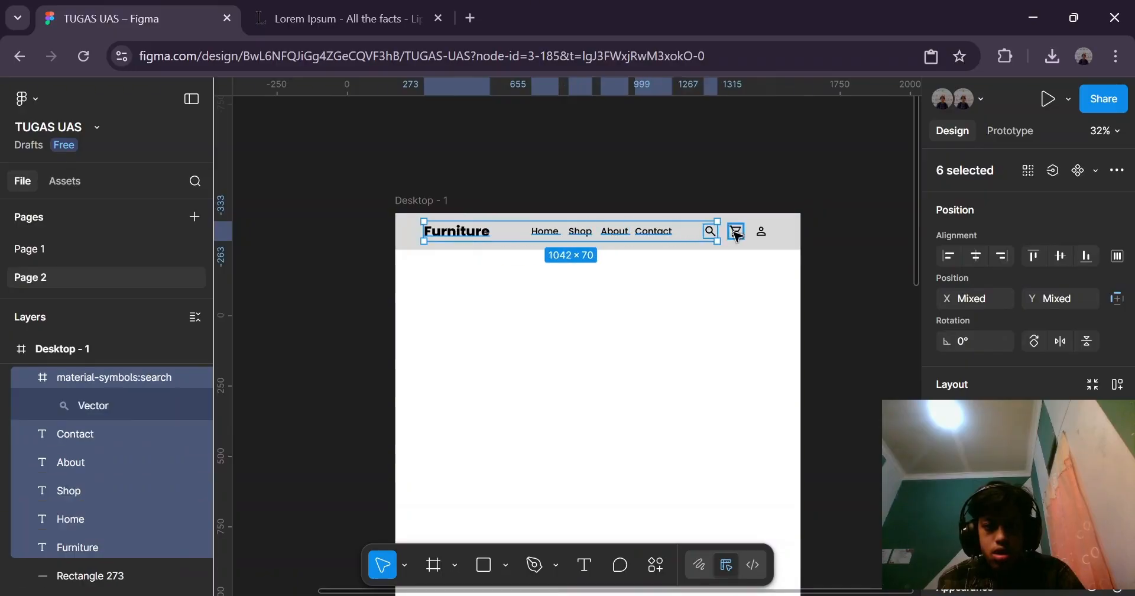
left_click(735, 231, "shift")
left_click(762, 231, "shift")
key("ctrl+g")
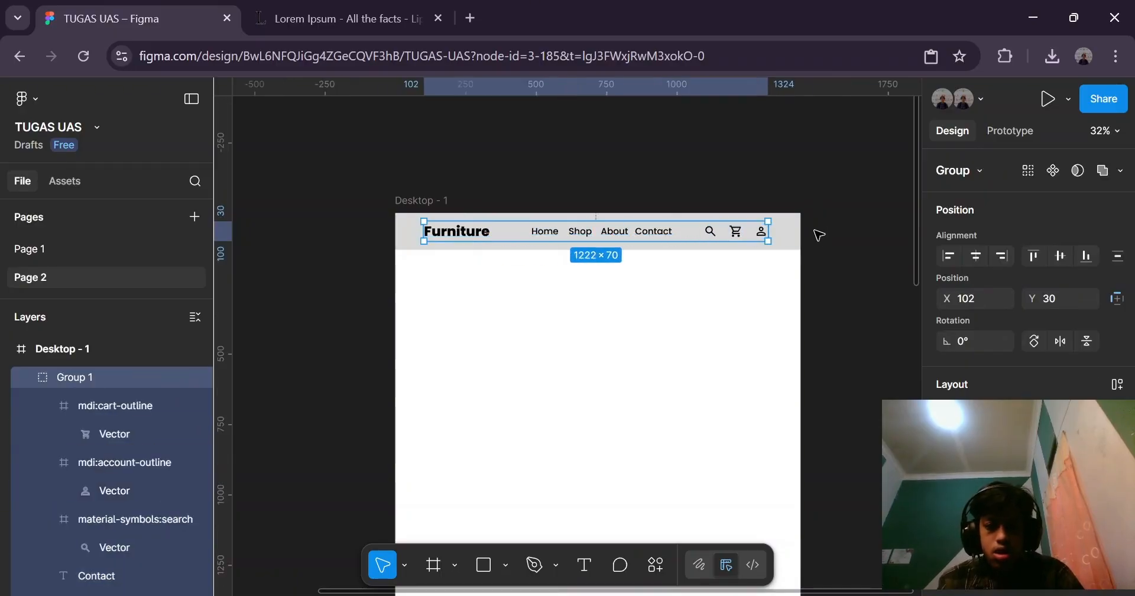
left_click(813, 236)
left_click(606, 250)
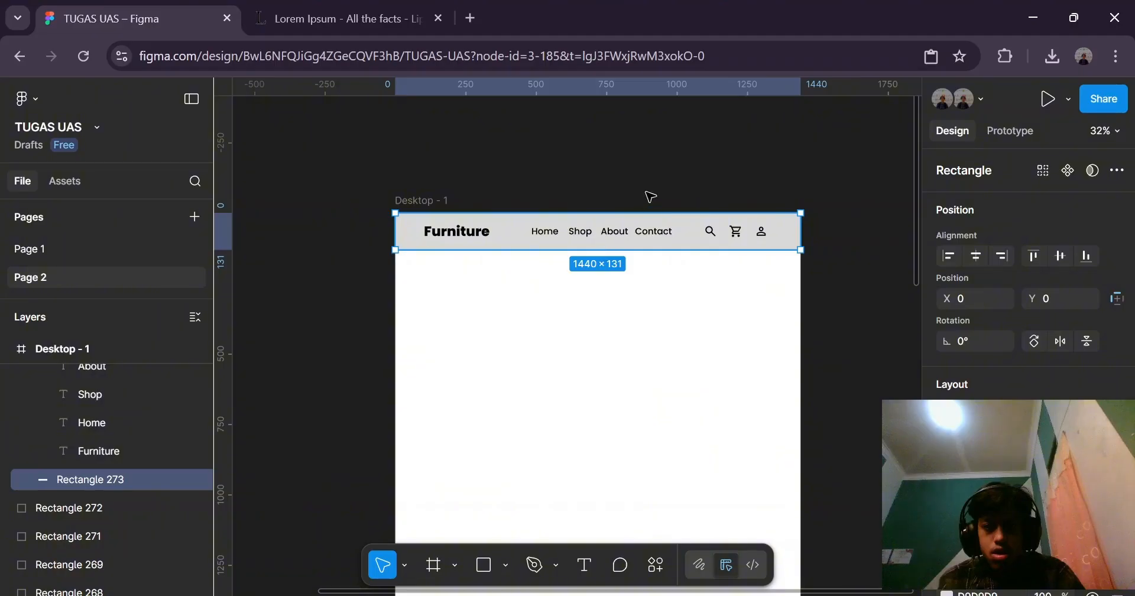
left_click(650, 196)
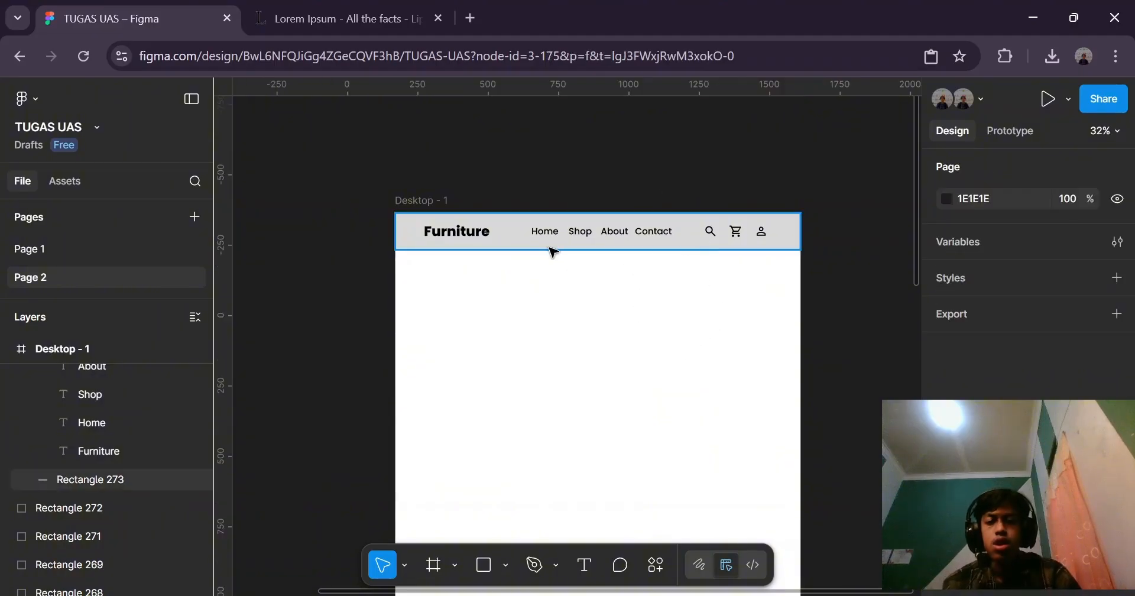
key("alt+Tab")
key("alt+Tab")
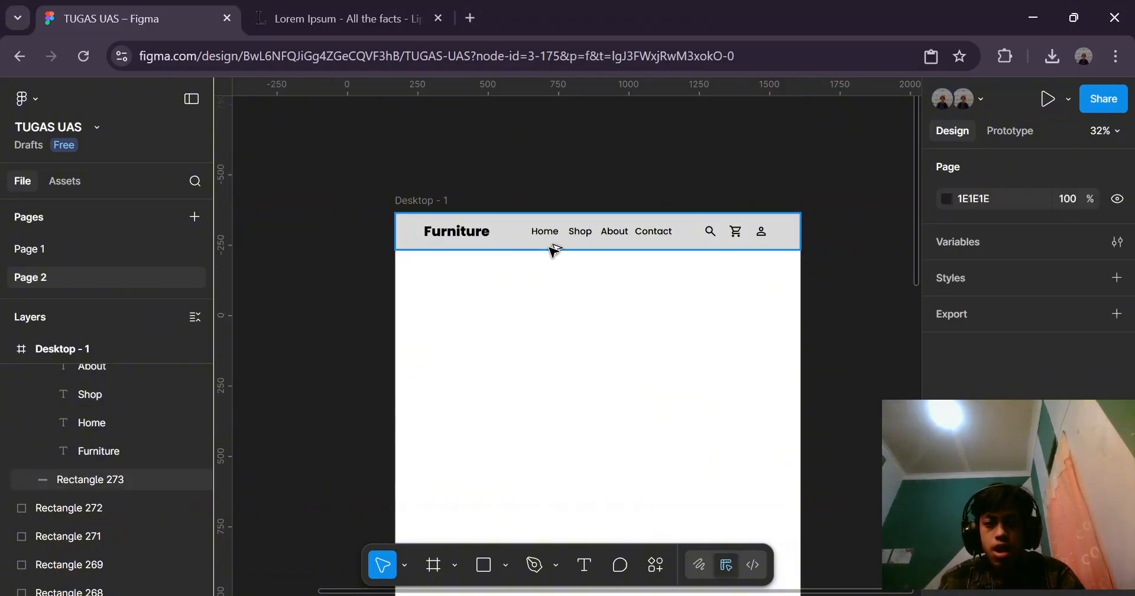
scroll(532, 147, "down", 3)
scroll(602, 179, "up", 2)
scroll(569, 192, "up", 1)
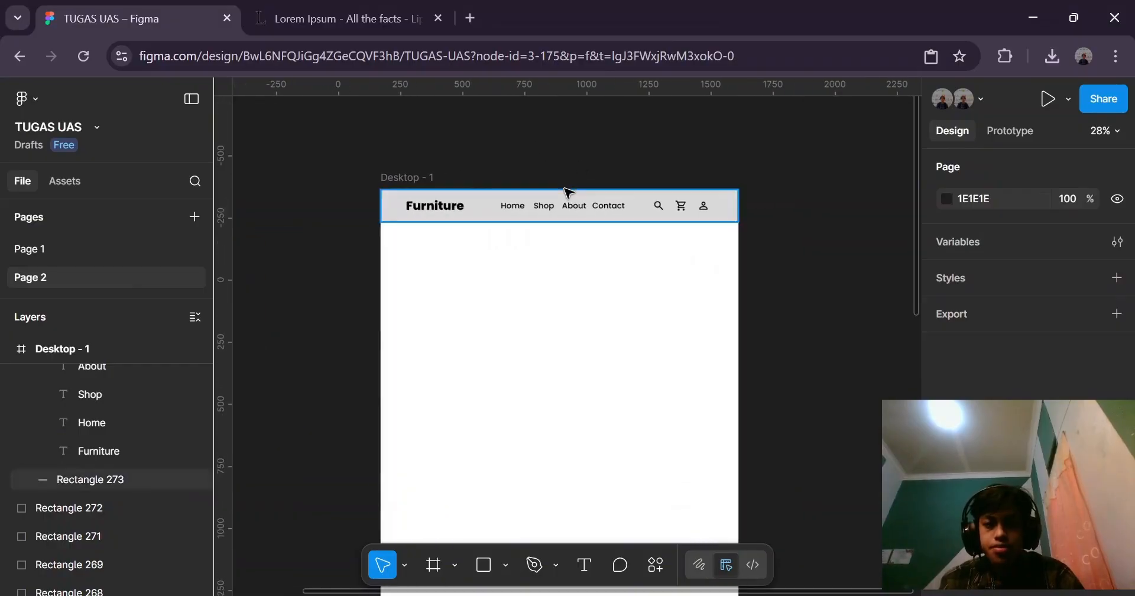
scroll(691, 327, "down", 1)
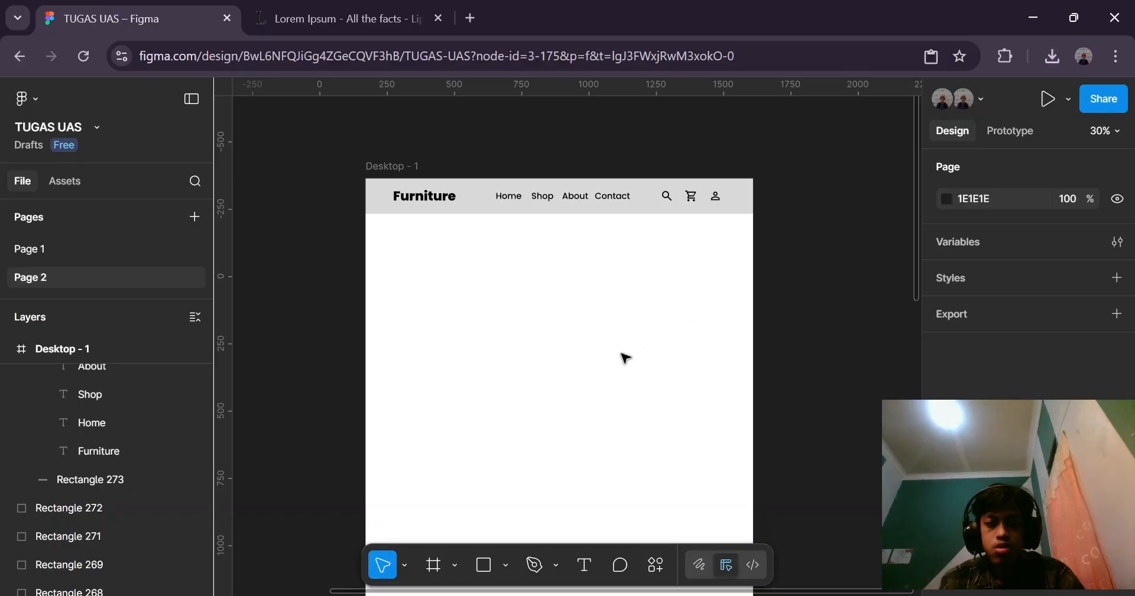
Paste the scandinavian-interior-mockup image from another window and place it directly below the header across the frame's full width.
key("alt+Tab")
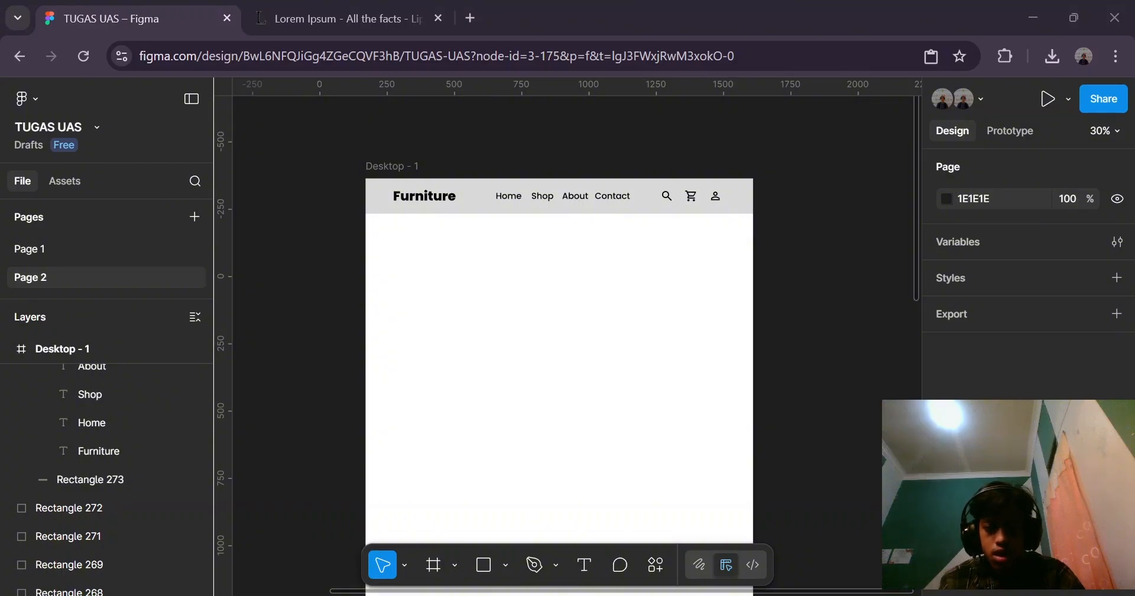
left_click(683, 548)
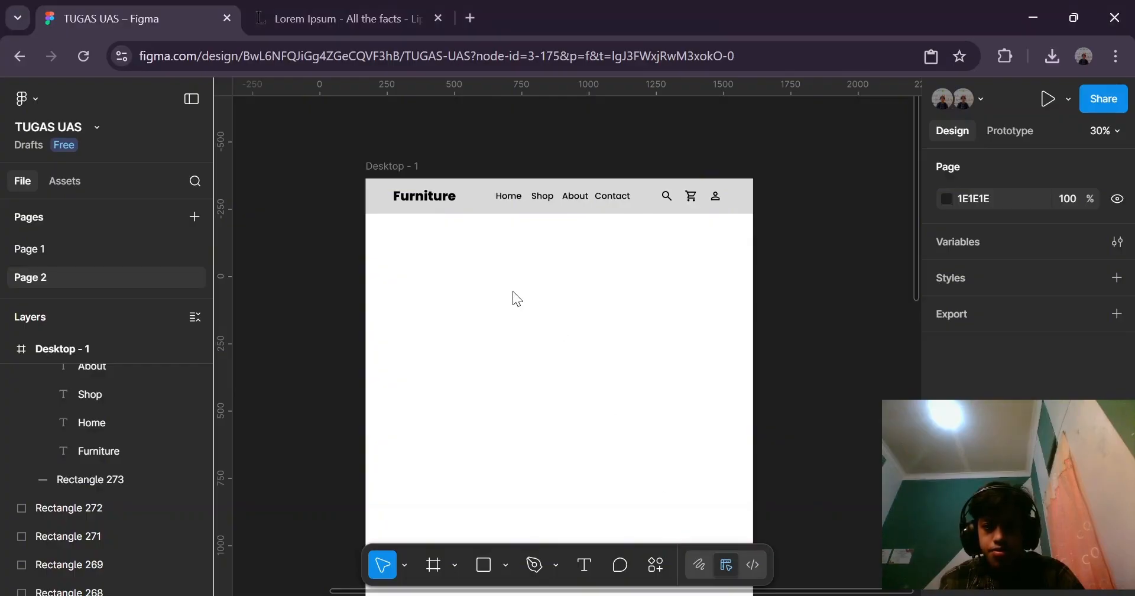
key("ctrl+v")
left_click_drag(486, 339, 475, 281)
left_click(494, 157)
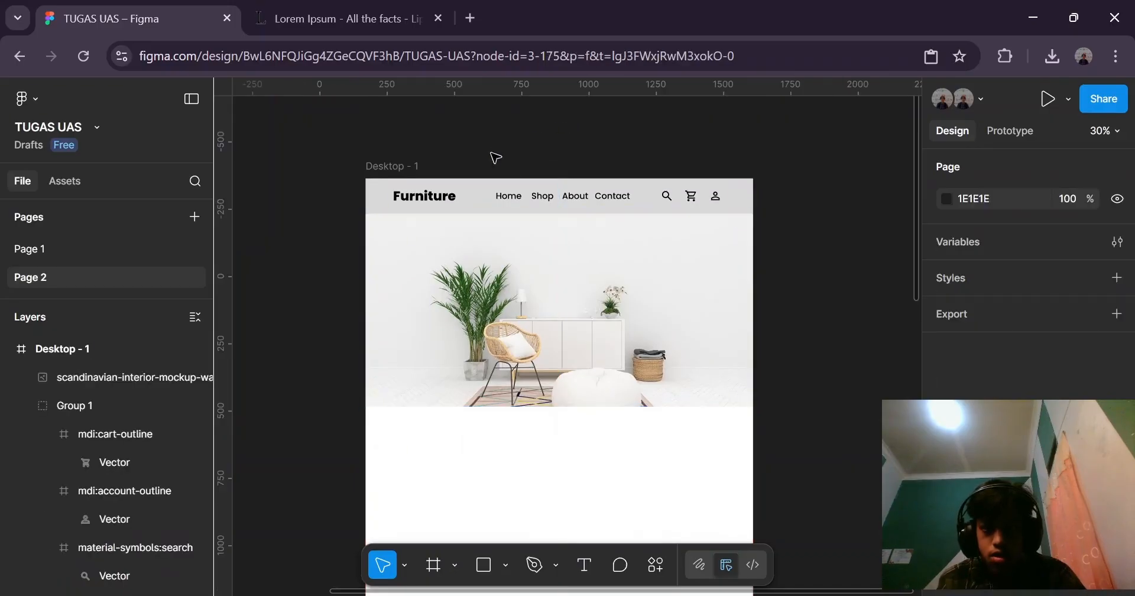
Change the fill of the header's background rectangle to white, FFFFFF.
left_click(466, 201)
scroll(926, 287, "down", 3)
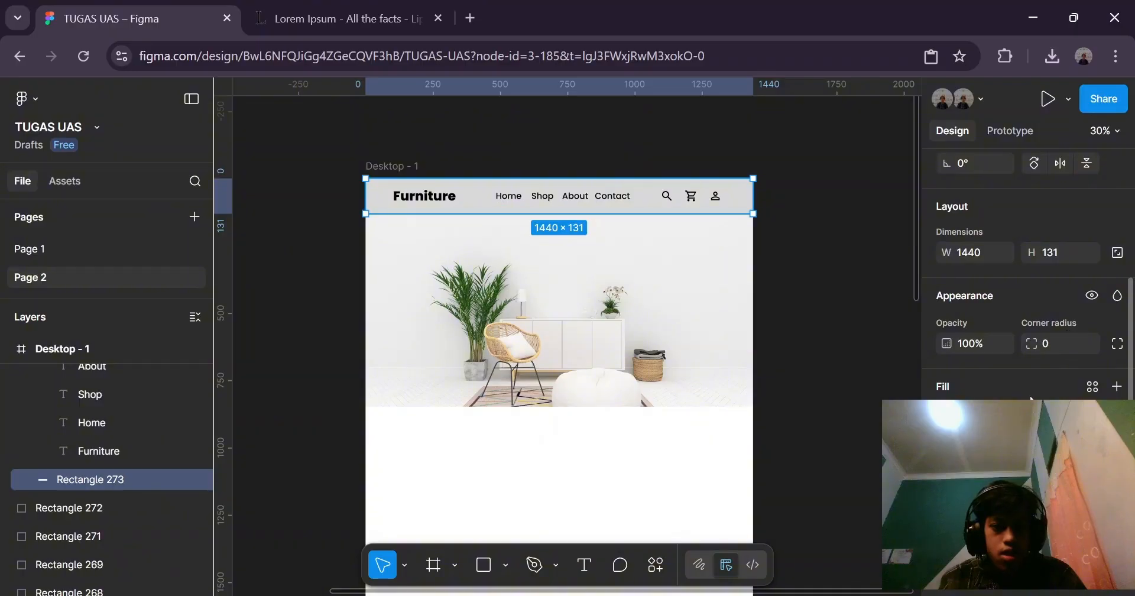
left_click(948, 414)
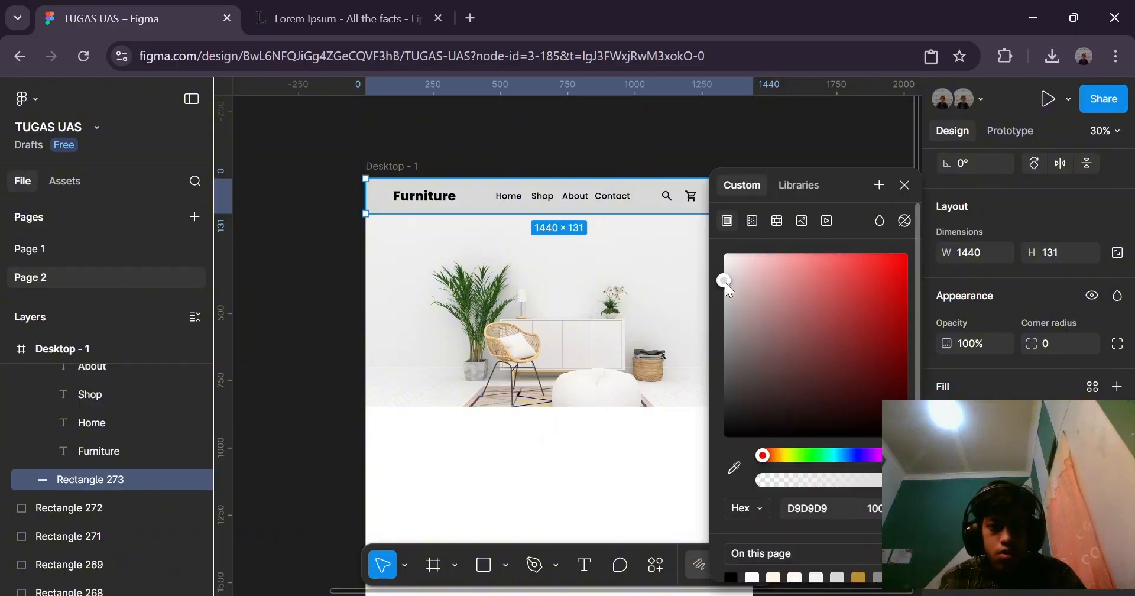
left_click_drag(725, 282, 716, 251)
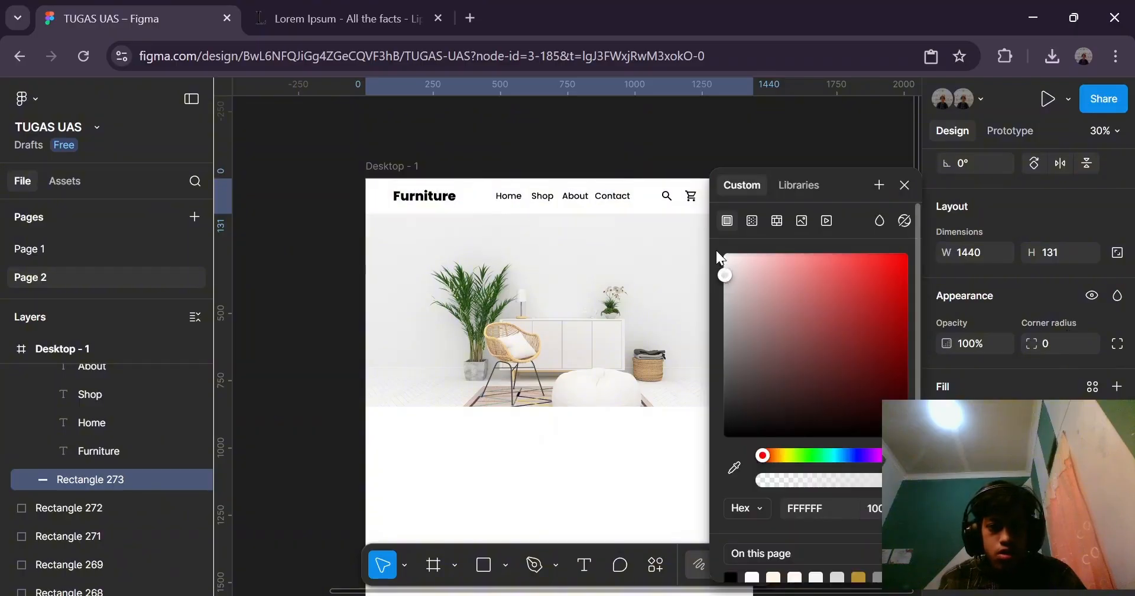
left_click(602, 126)
Group the header's background rectangle with the group of logo, navigation texts and icons.
left_click(717, 201)
left_click(744, 201, "shift")
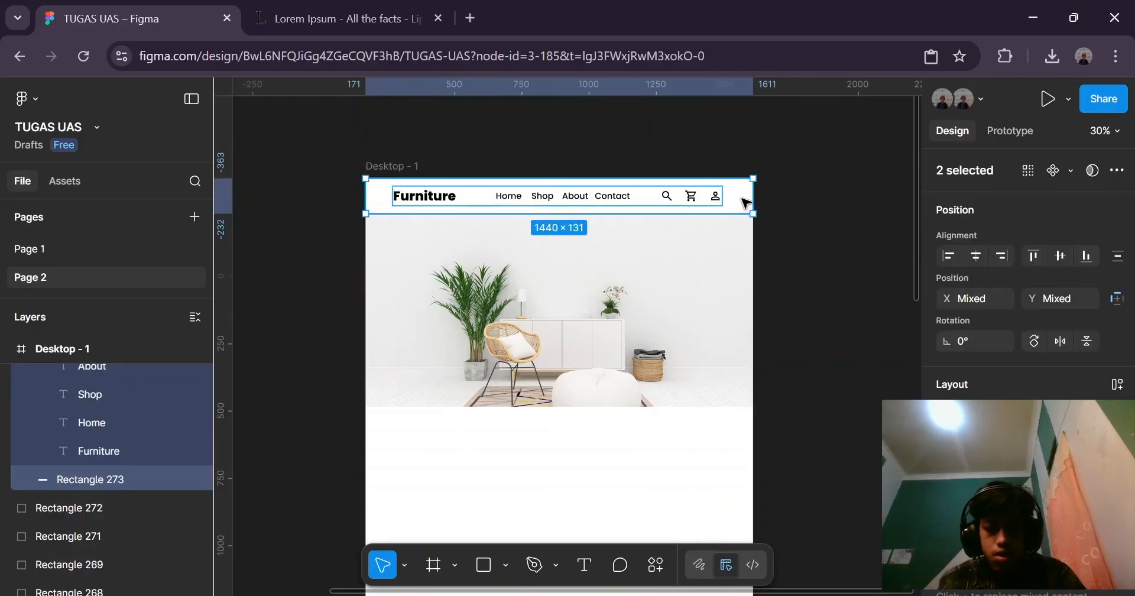
key("ctrl+g")
left_click(684, 154)
left_click(666, 218)
left_click(692, 154)
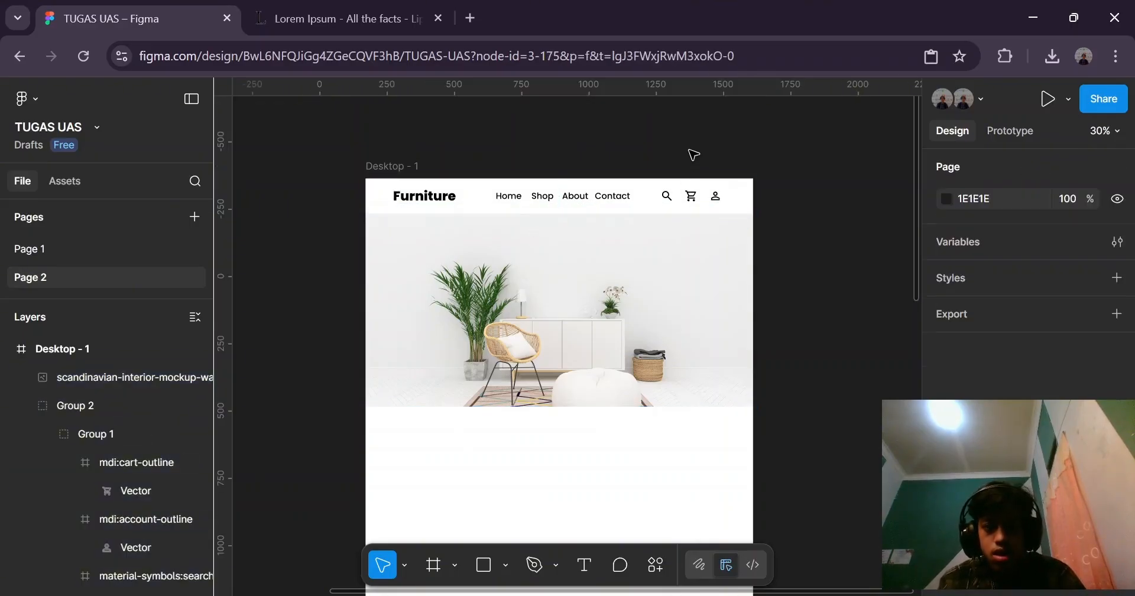
Show the Desktop - 1 frame's column layout grid to examine the hero image against it, and hide the grid again.
scroll(591, 218, "down", 3)
scroll(608, 235, "up", 2)
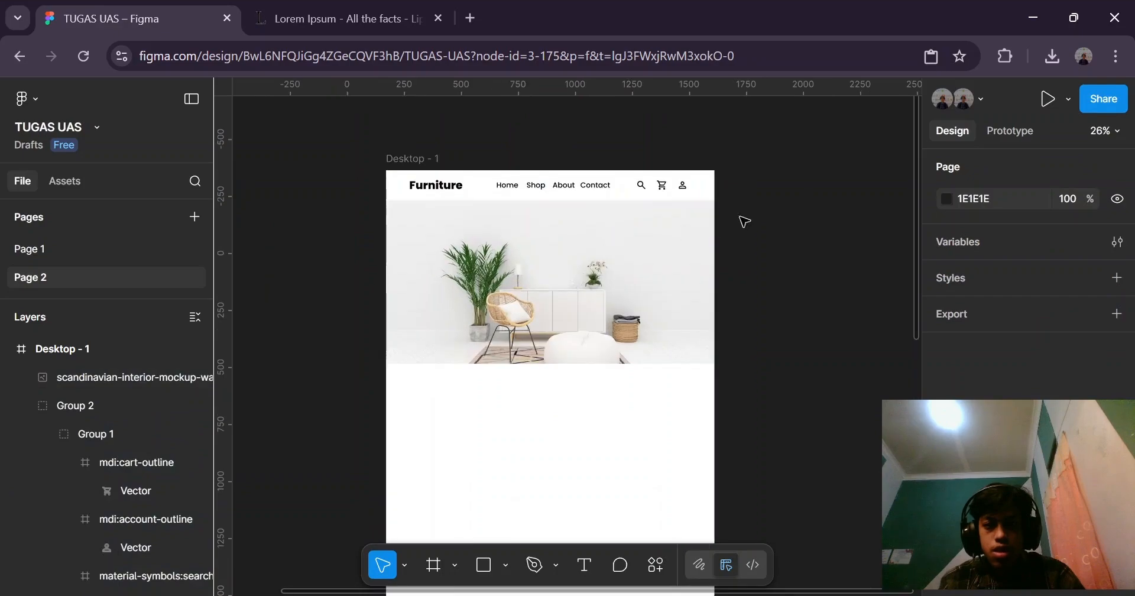
scroll(529, 263, "up", 1)
left_click(385, 143)
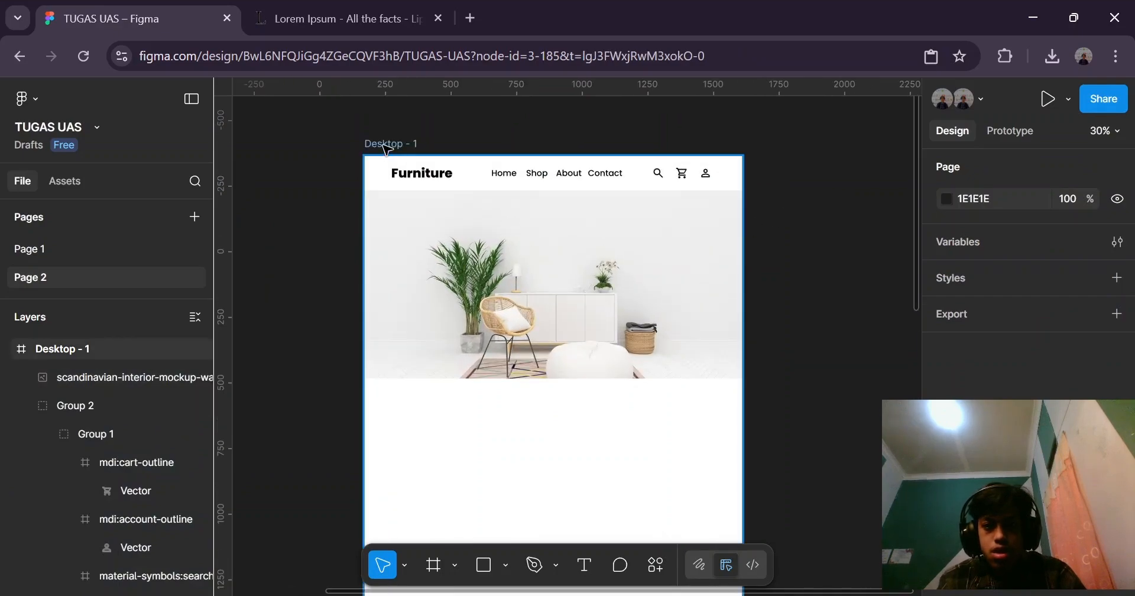
scroll(1061, 323, "down", 5)
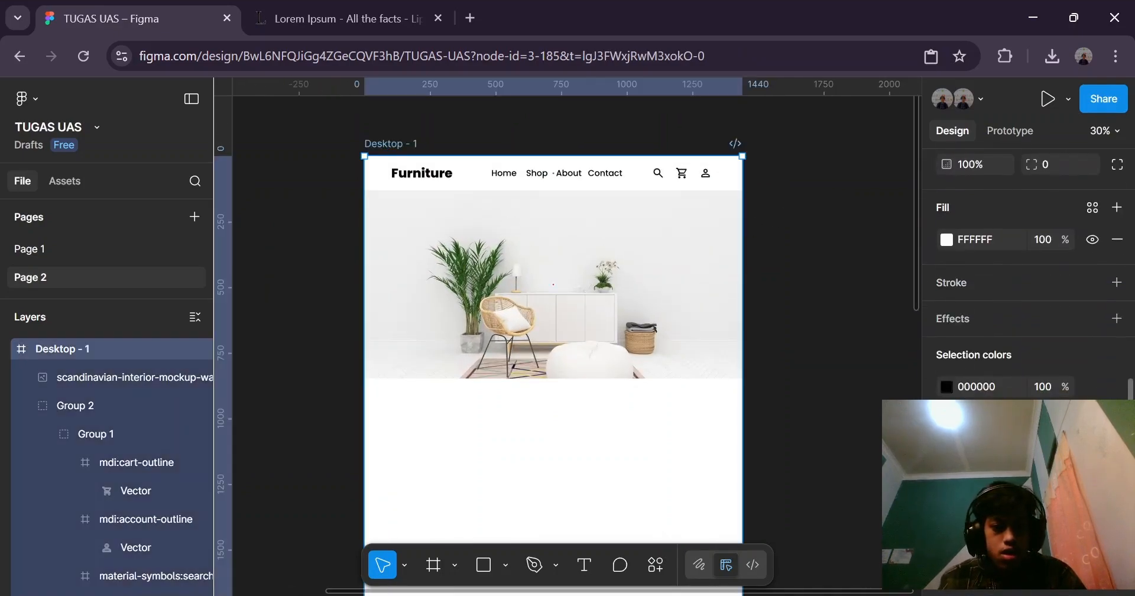
key("ctrl+shift+4")
left_click(591, 313)
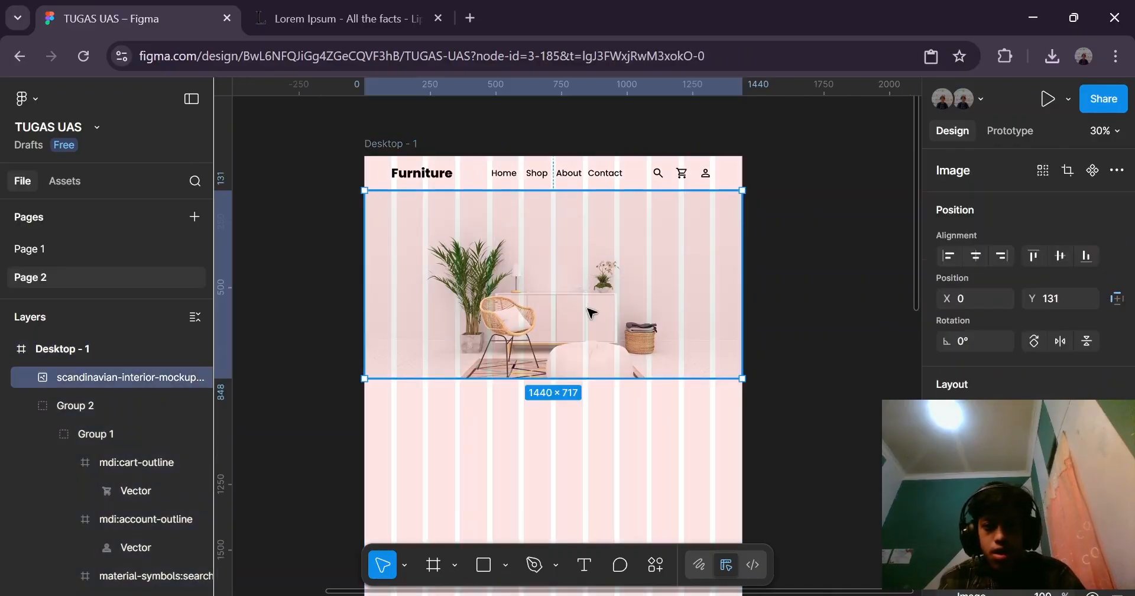
scroll(807, 283, "down", 3)
scroll(809, 283, "up", 1)
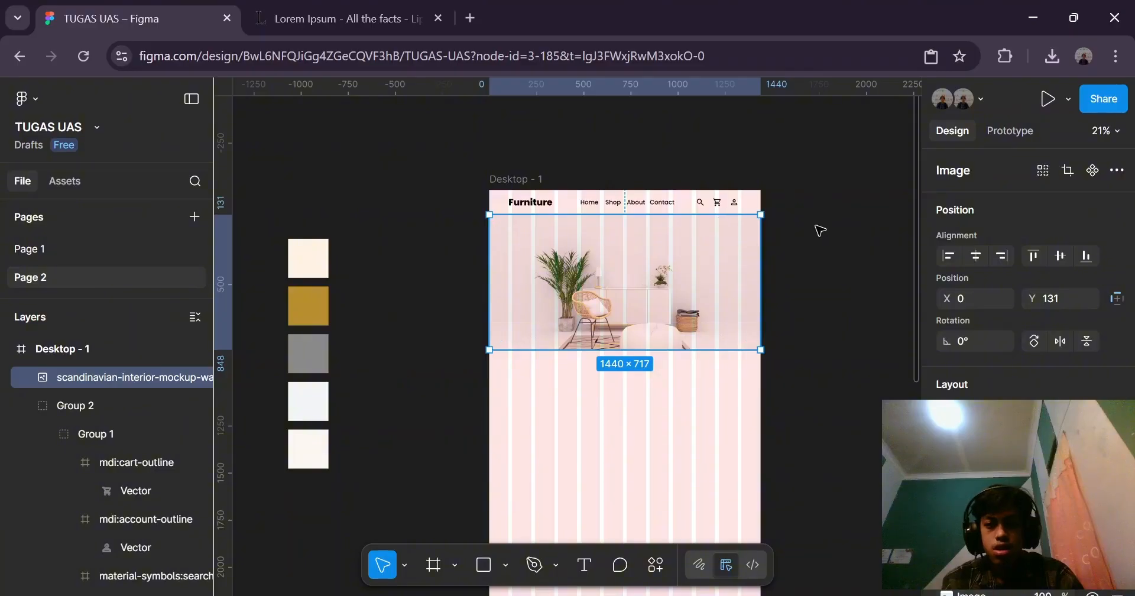
left_click(792, 261)
left_click(506, 565)
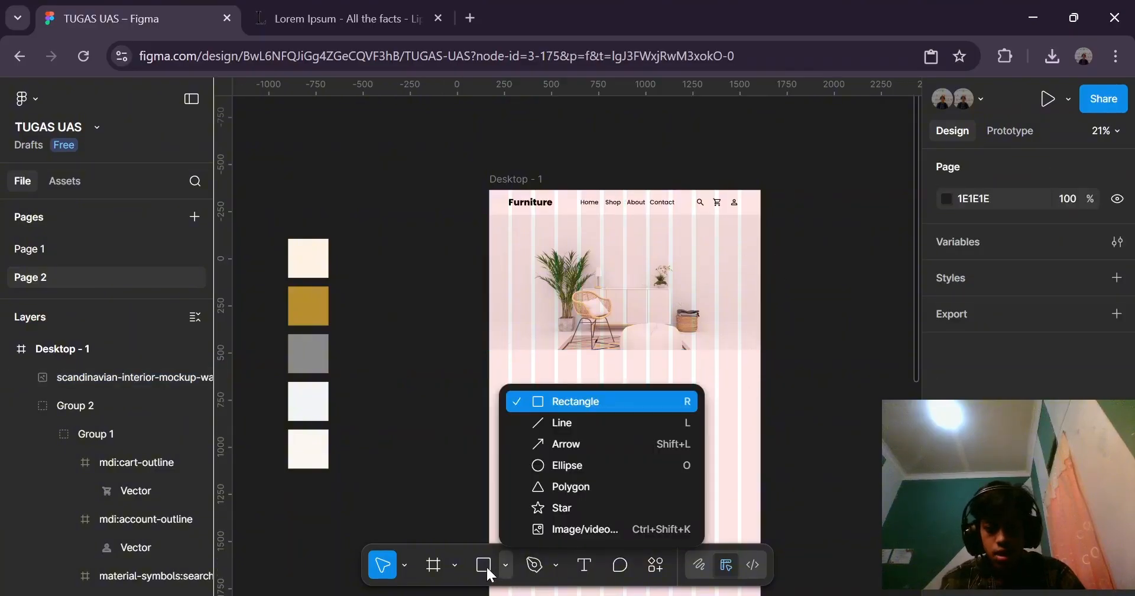
key("Escape")
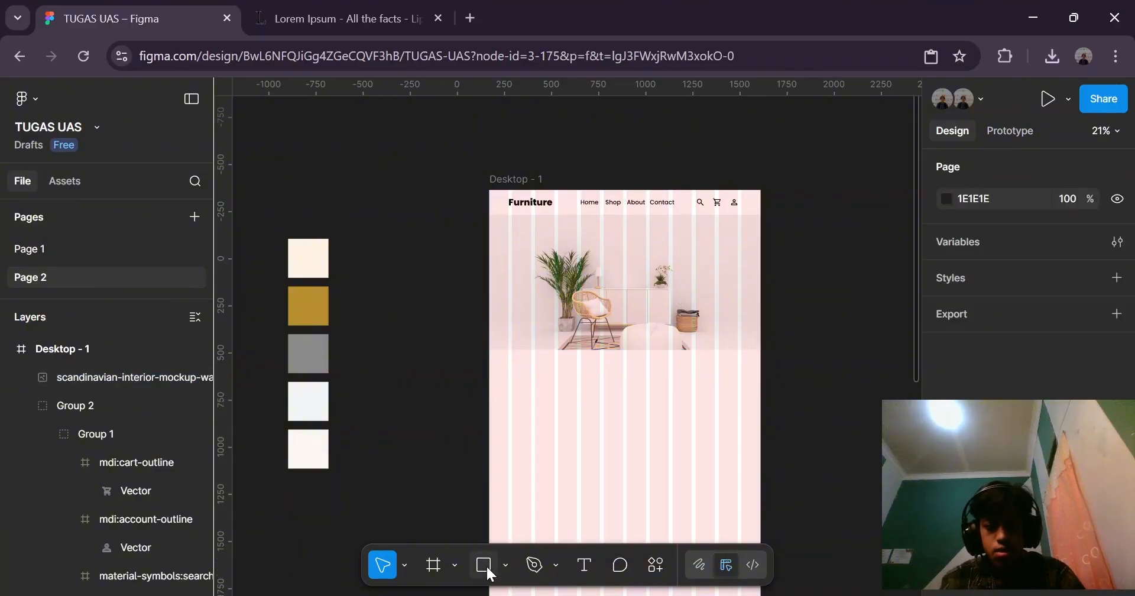
left_click(515, 178)
key("ctrl+shift+4")
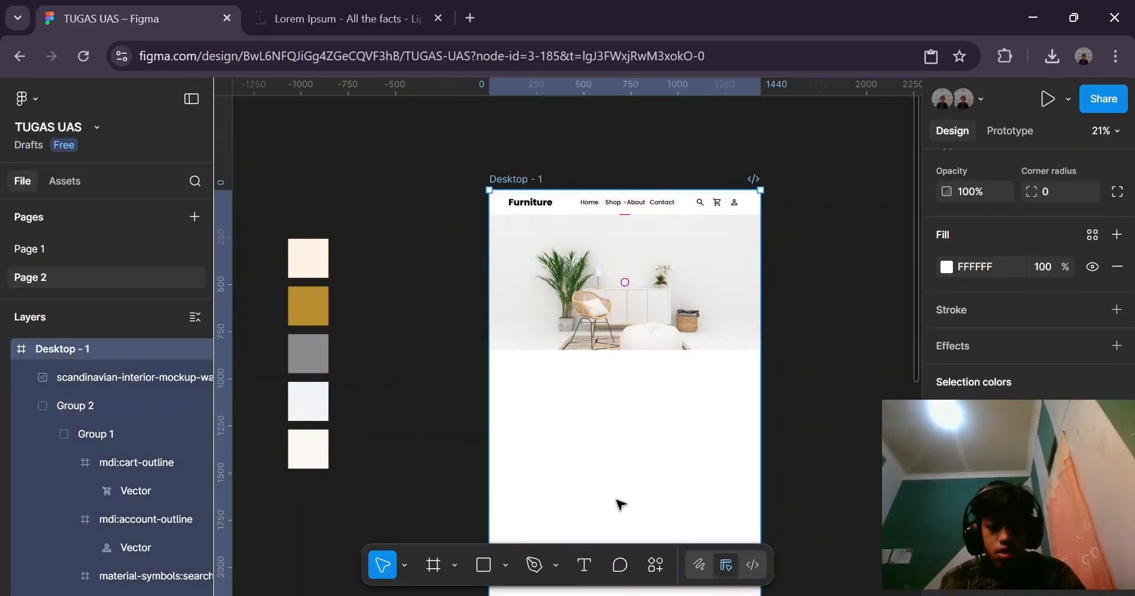
Draw a rectangle about 791 × 405 over the right part of the hero image.
left_click(485, 565)
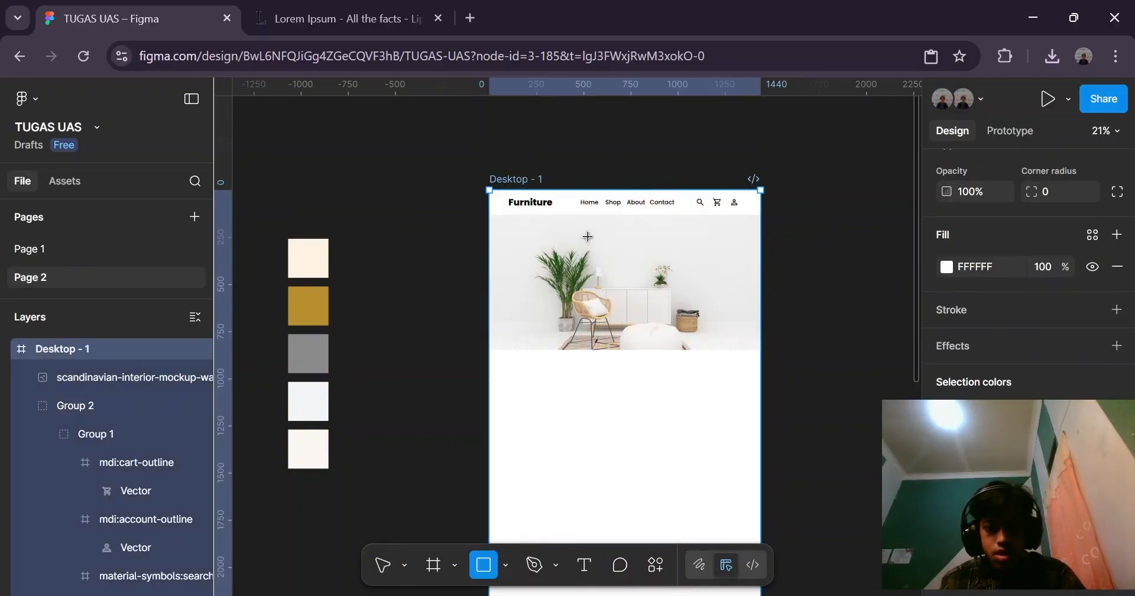
mouse_move(587, 237)
left_mouse_down()
mouse_move(666, 325)
mouse_move(711, 306)
mouse_move(725, 325)
mouse_move(737, 314)
left_mouse_up()
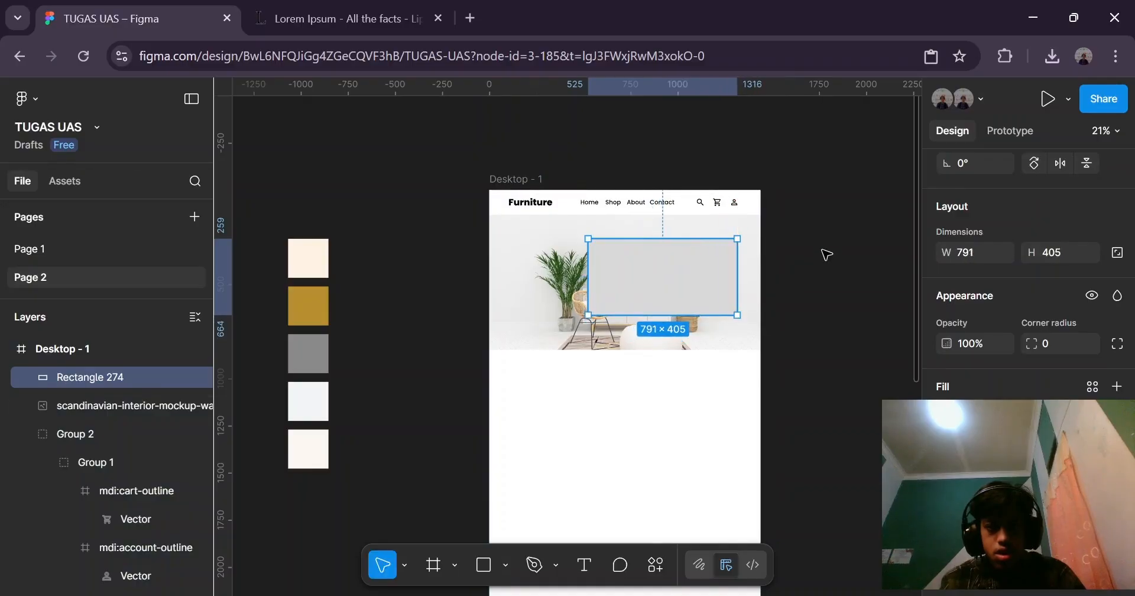
left_click(826, 254)
scroll(823, 240, "up", 2)
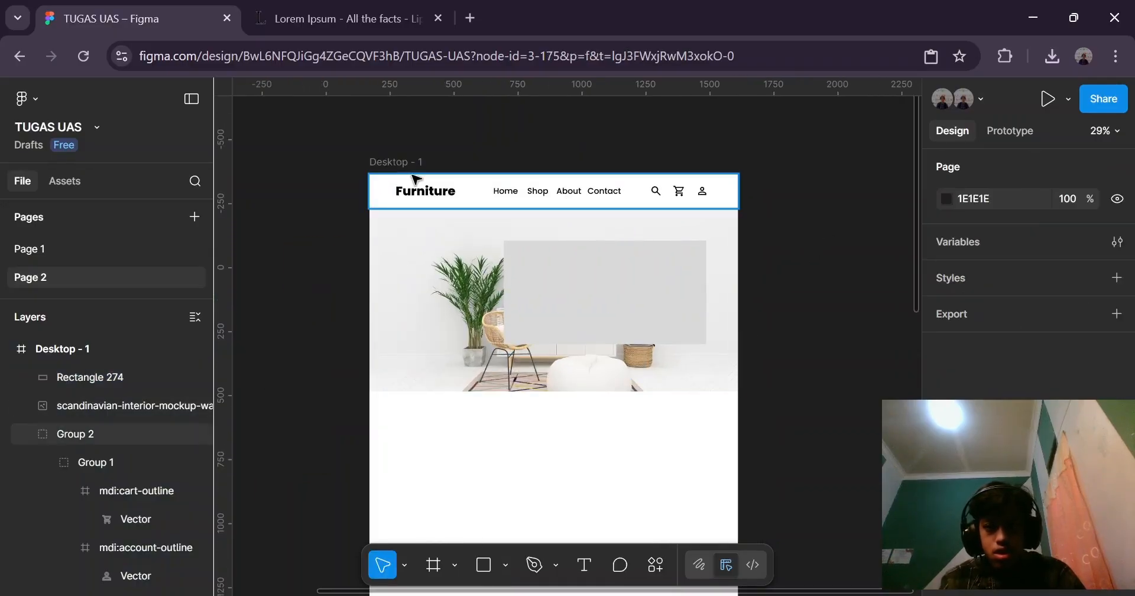
Resize the rectangle over the hero image to about 638 × 481, with its top-left corner at about X 678, Y 211.
left_click(608, 320)
left_click_drag(504, 276, 542, 278)
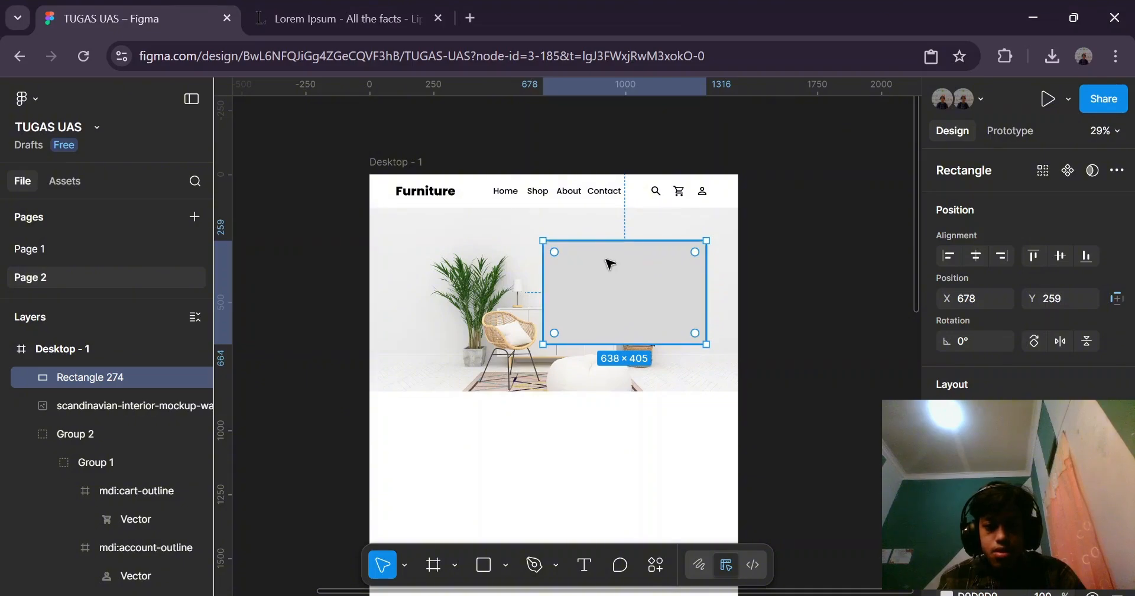
left_click_drag(604, 240, 605, 227)
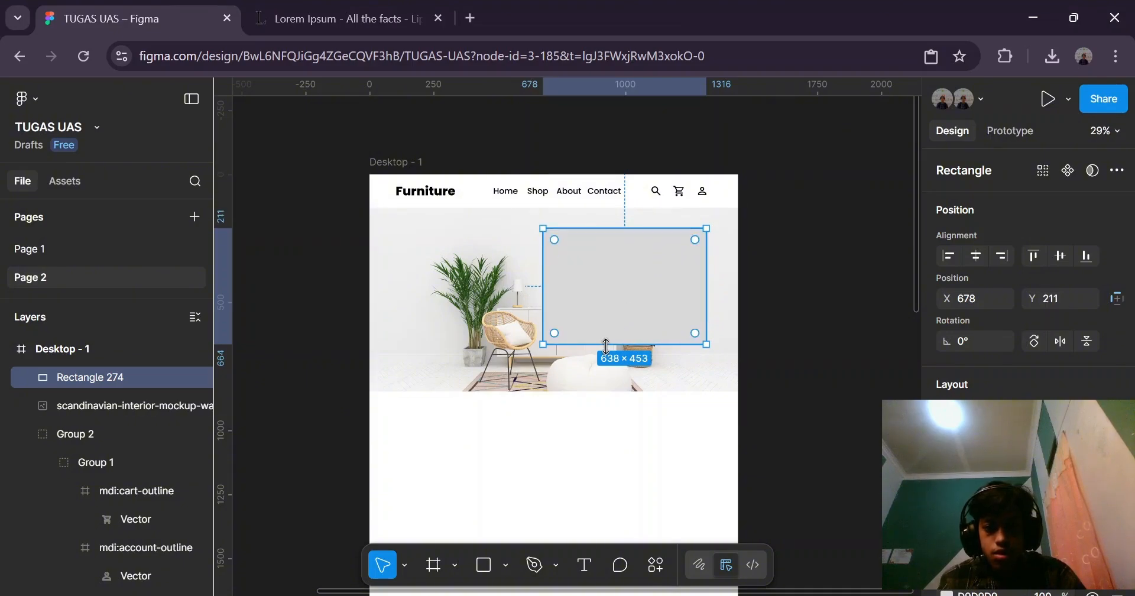
left_click_drag(607, 344, 606, 351)
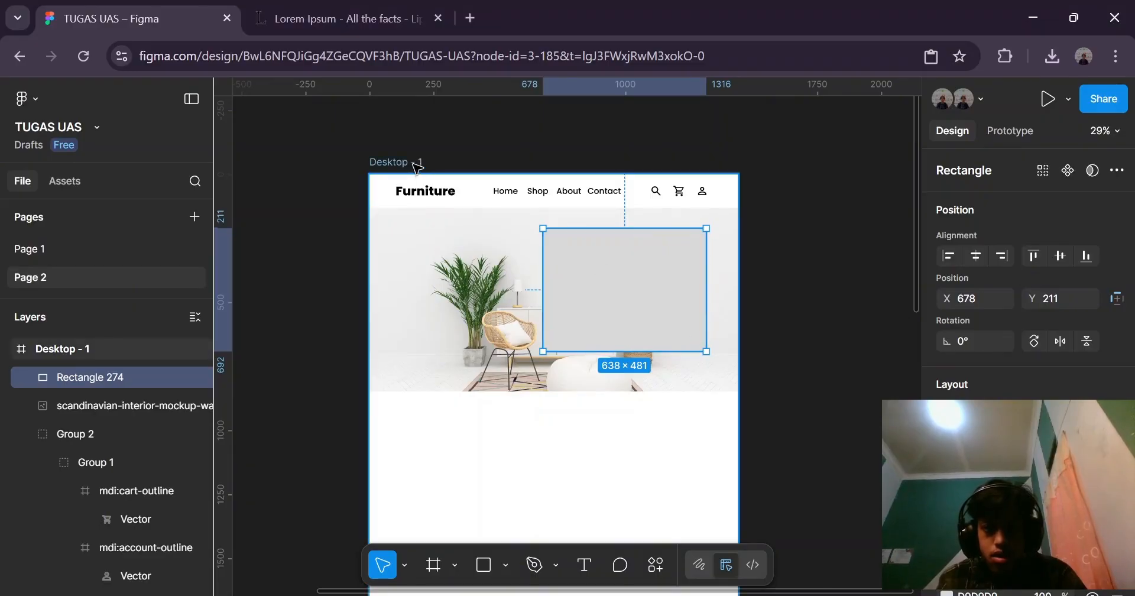
Show the column layout grid on the Desktop - 1 frame.
left_click(416, 163)
scroll(1036, 348, "down", 5)
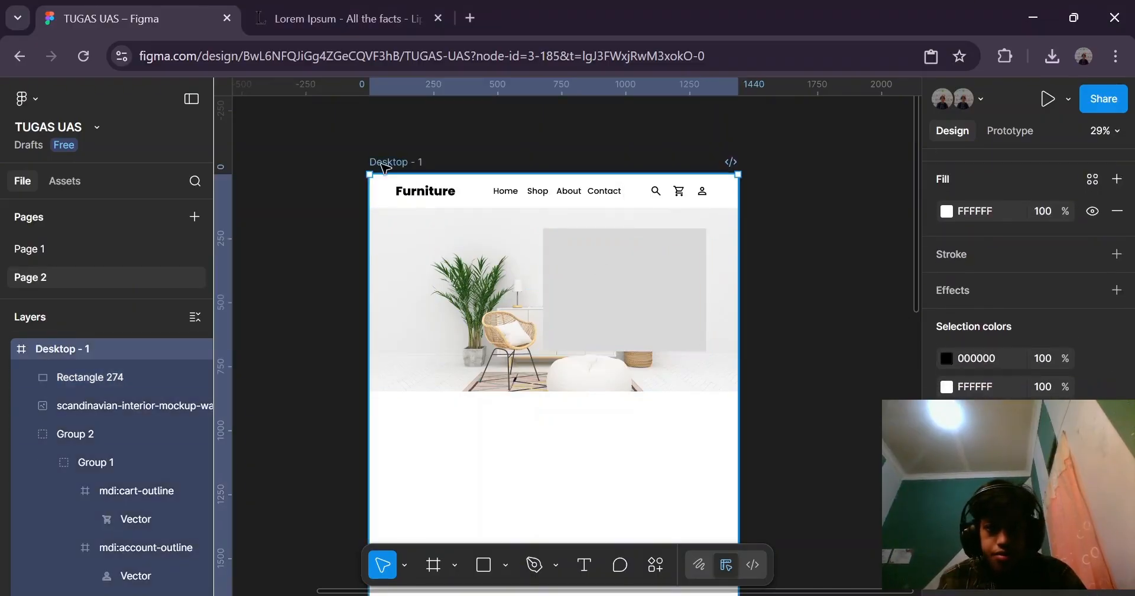
key("ctrl+shift+4")
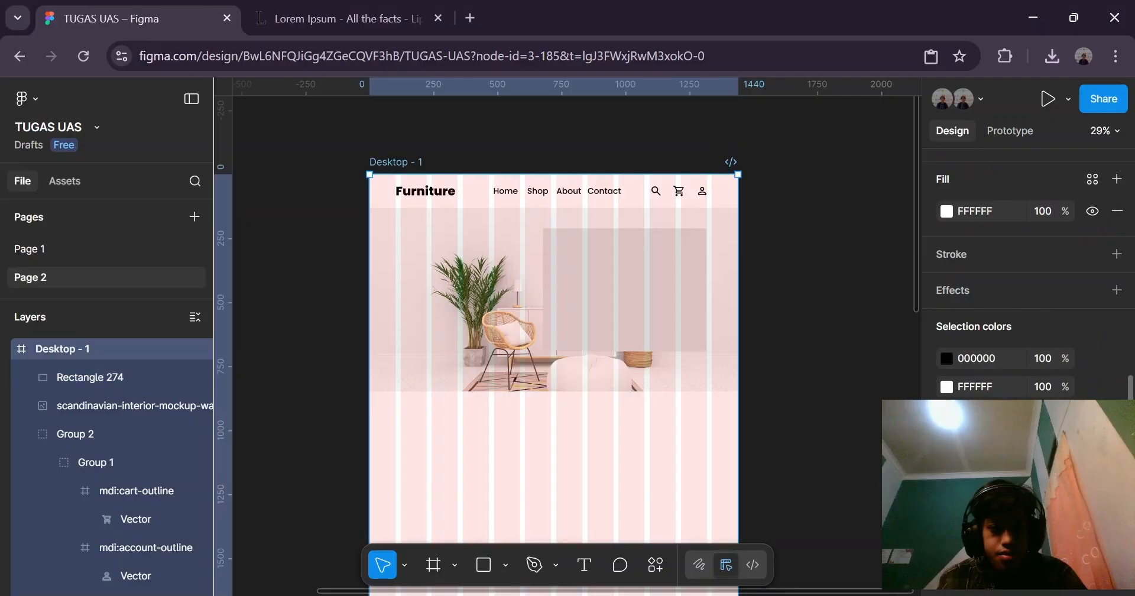
Extend the rectangle to about 665 × 491 at X 651, Y 201, fitting its sides to the layout grid's columns.
left_click(665, 293)
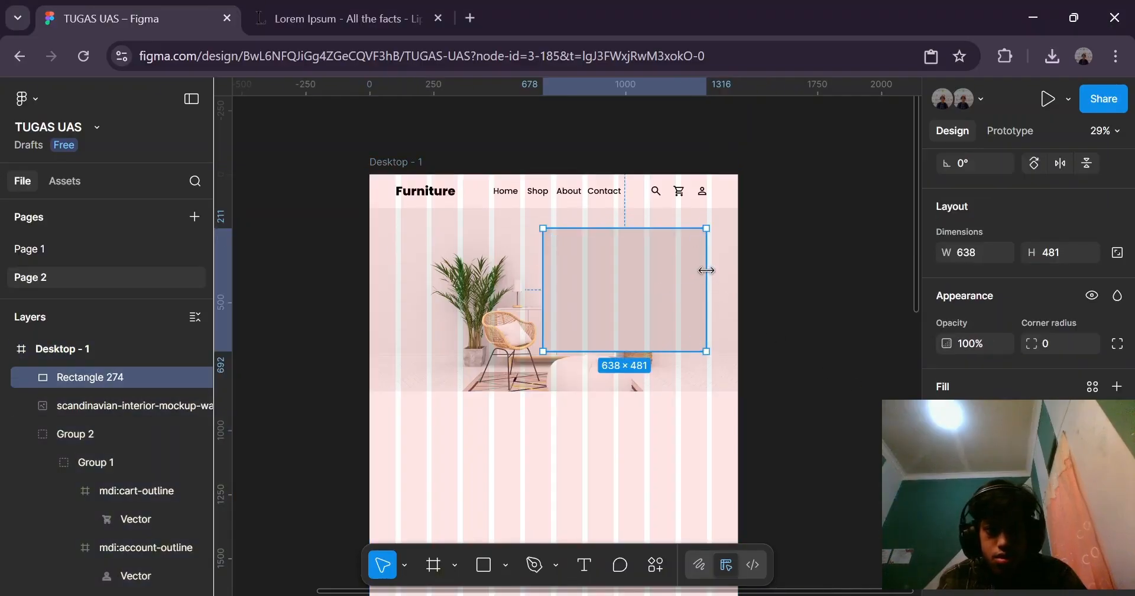
left_click_drag(706, 270, 708, 270)
key("Escape")
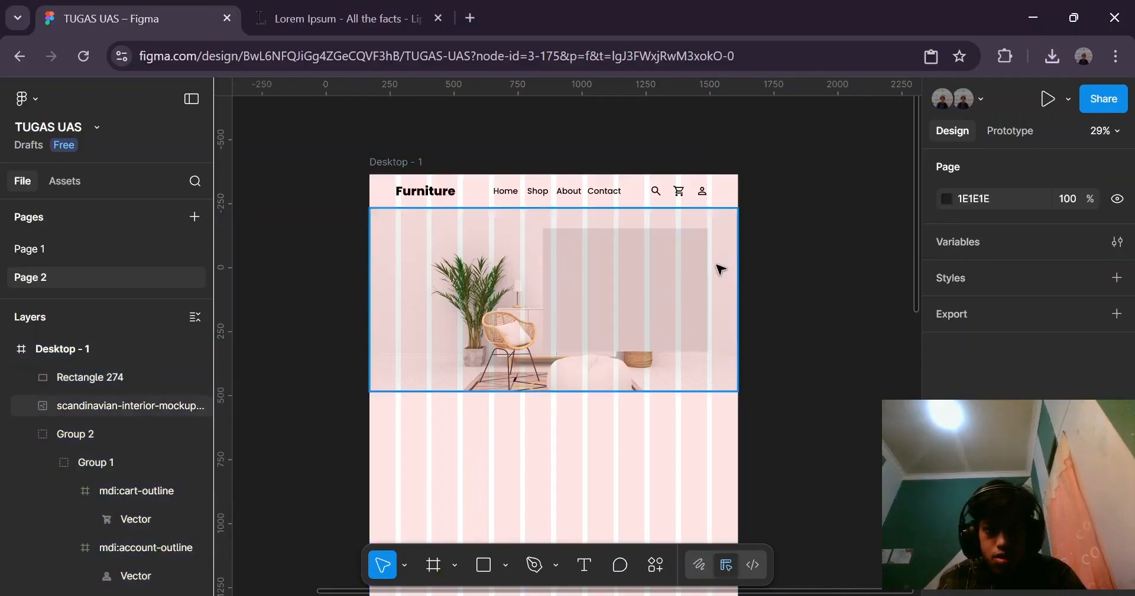
scroll(717, 264, "up", 3)
left_click(689, 271)
left_click_drag(702, 262, 701, 261)
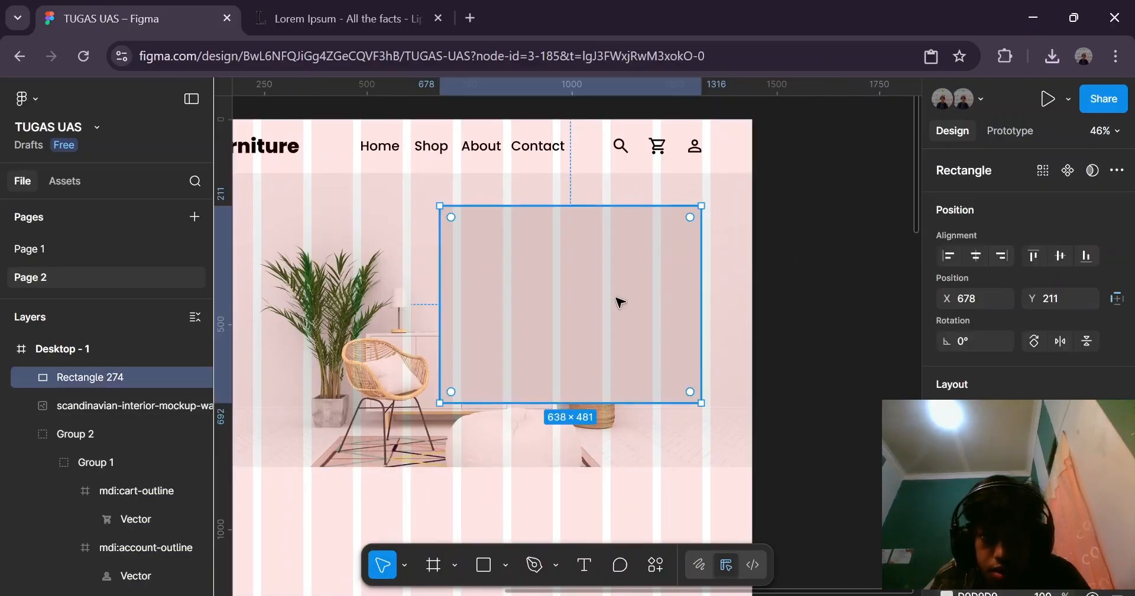
left_click_drag(439, 285, 428, 285)
left_click(788, 220)
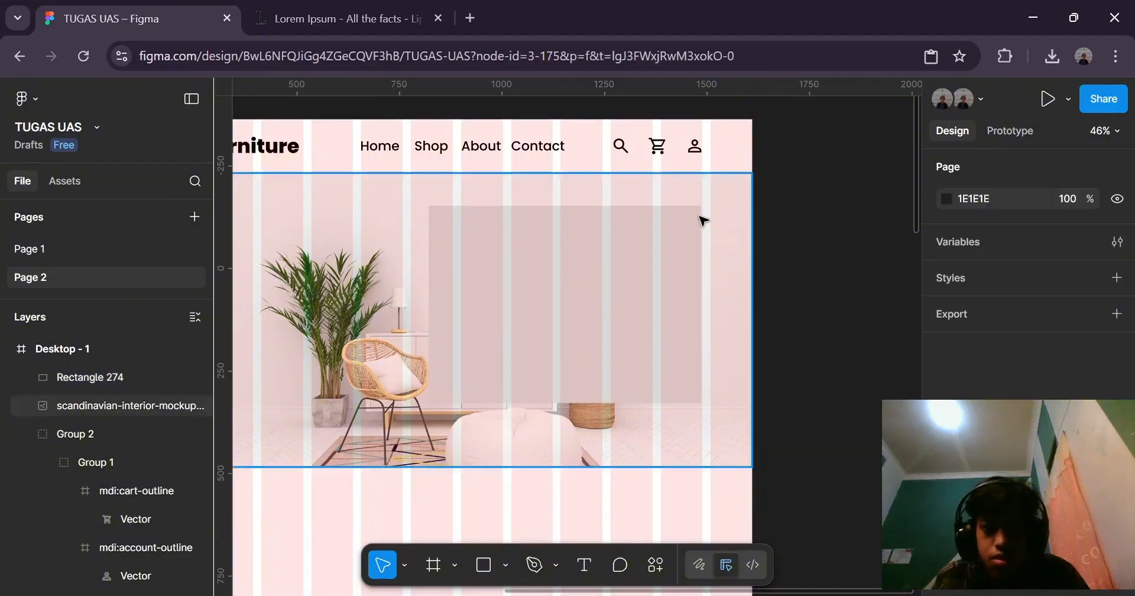
left_click(558, 210)
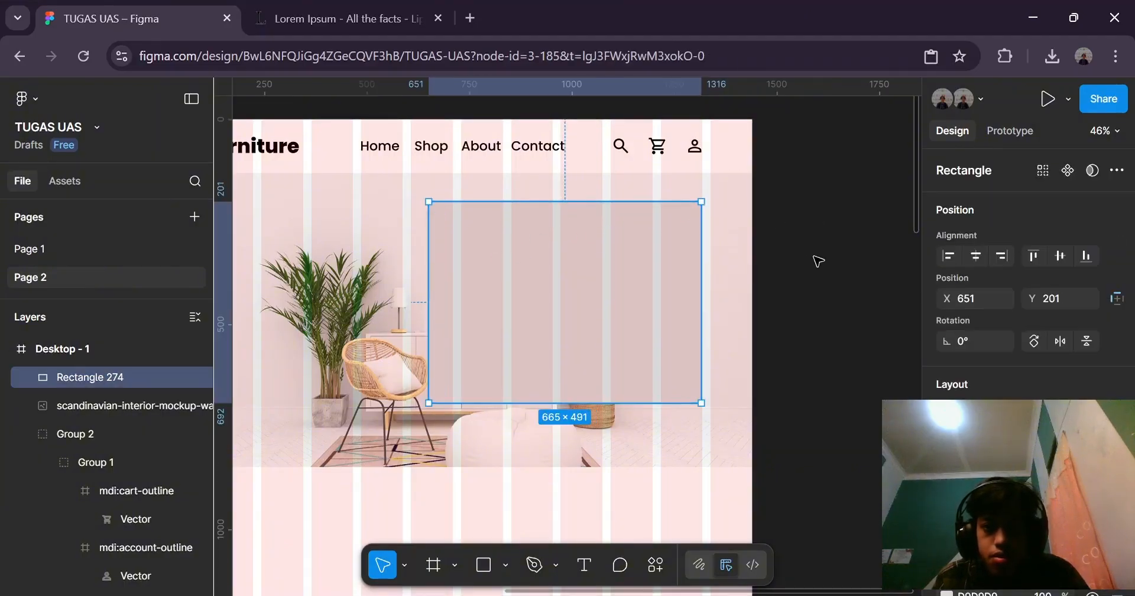
left_click(818, 256)
Hide the column layout grid of the Desktop - 1 frame.
scroll(693, 275, "down", 2)
left_click(327, 148)
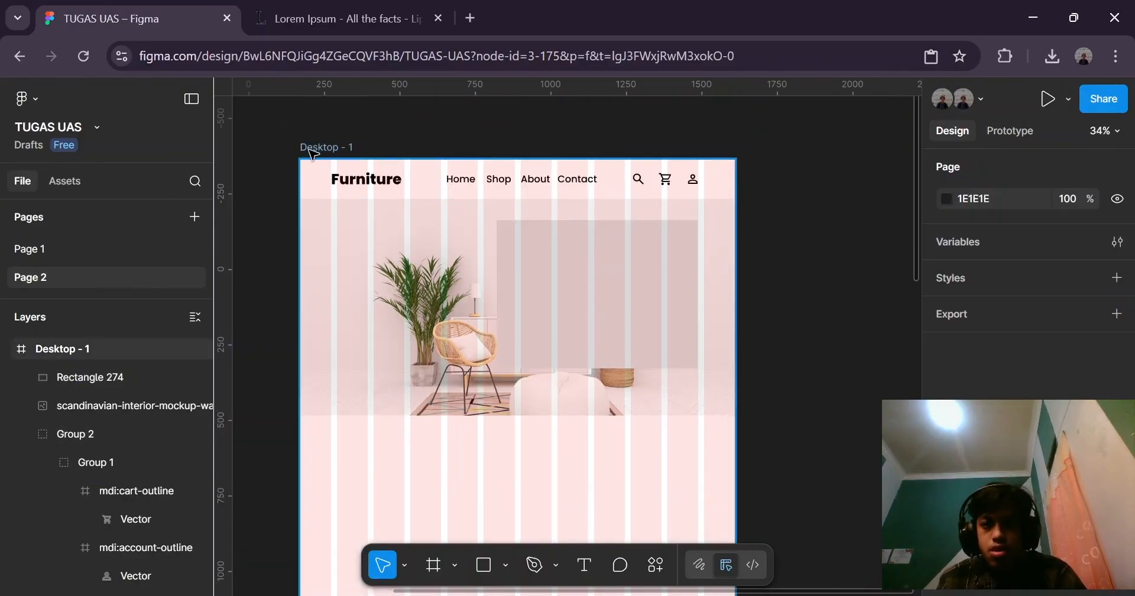
scroll(1123, 328, "down", 6)
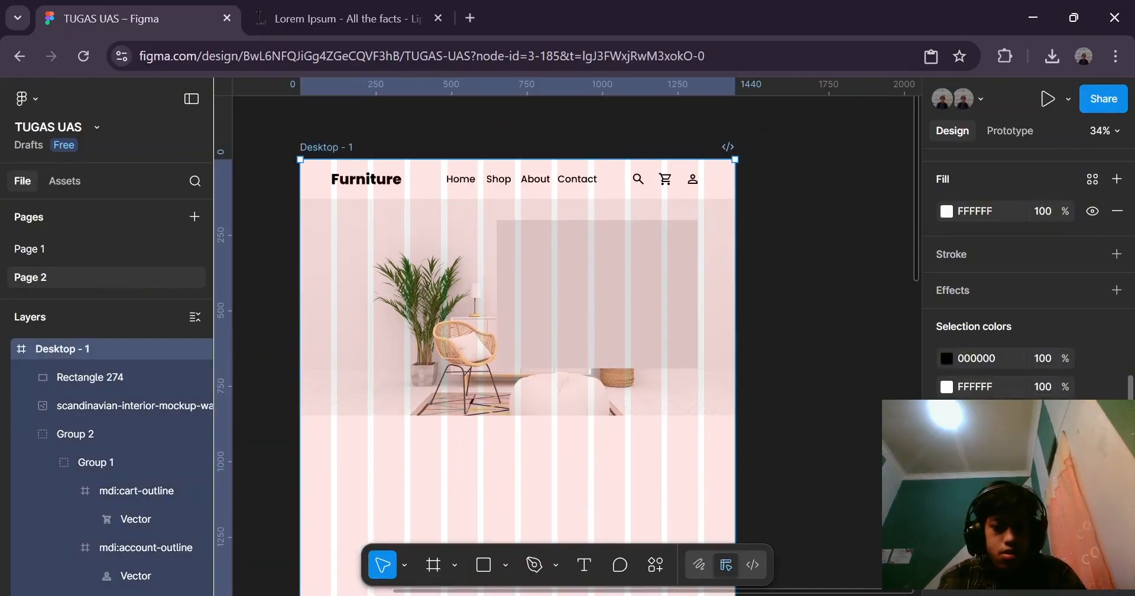
left_click(1092, 490)
left_click(824, 317)
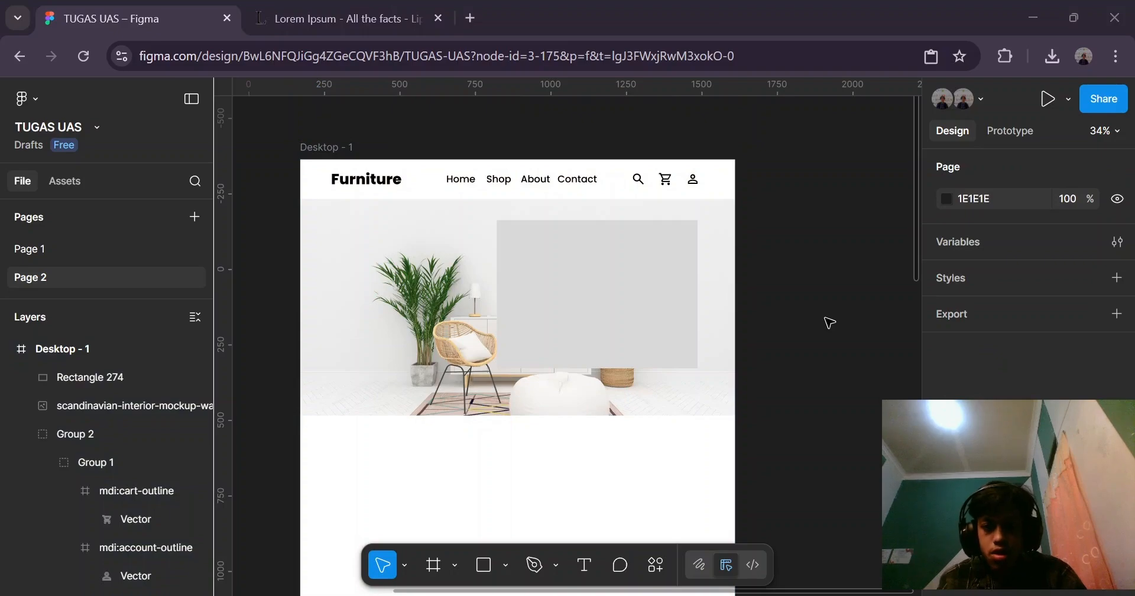
Fill the rectangle over the hero image with the cream colour sampled from the palette's topmost swatch.
left_click(664, 287)
scroll(664, 286, "down", 5)
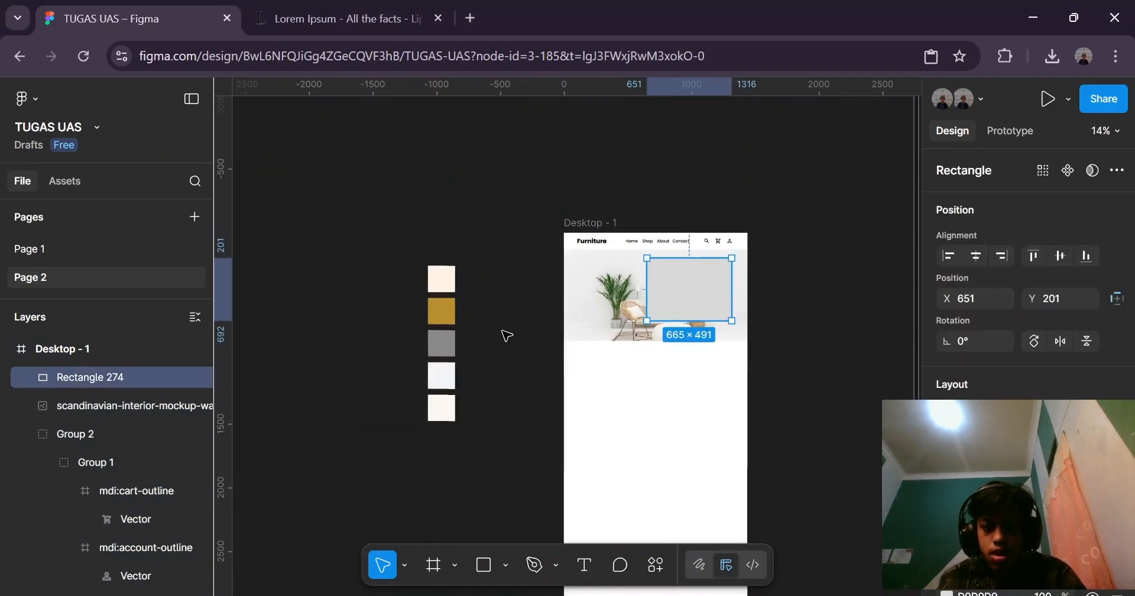
scroll(732, 390, "up", 2)
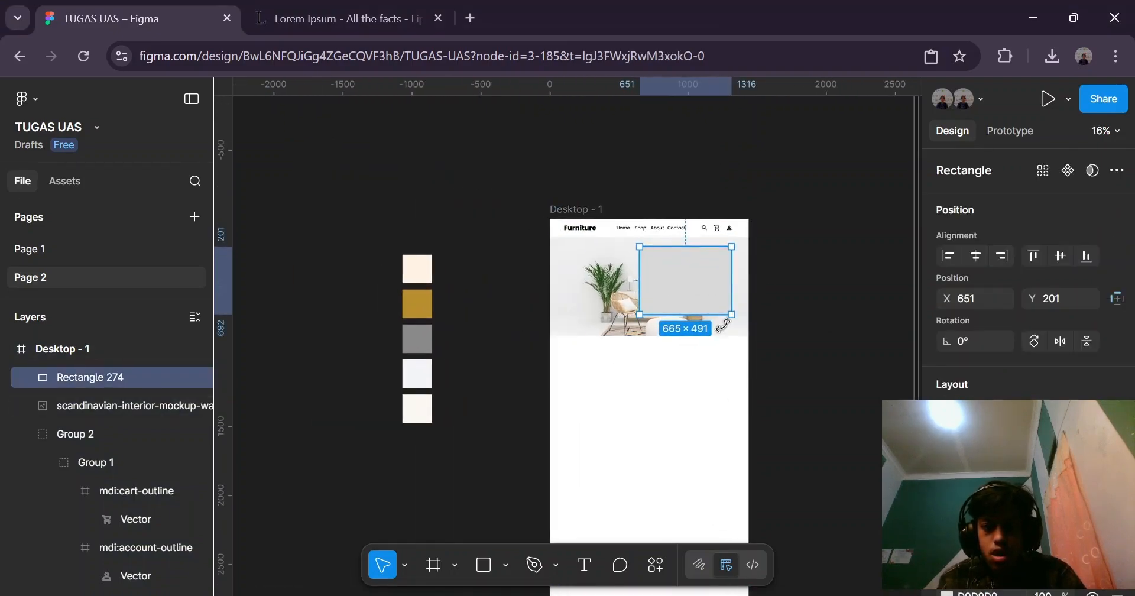
scroll(1028, 266, "down", 3)
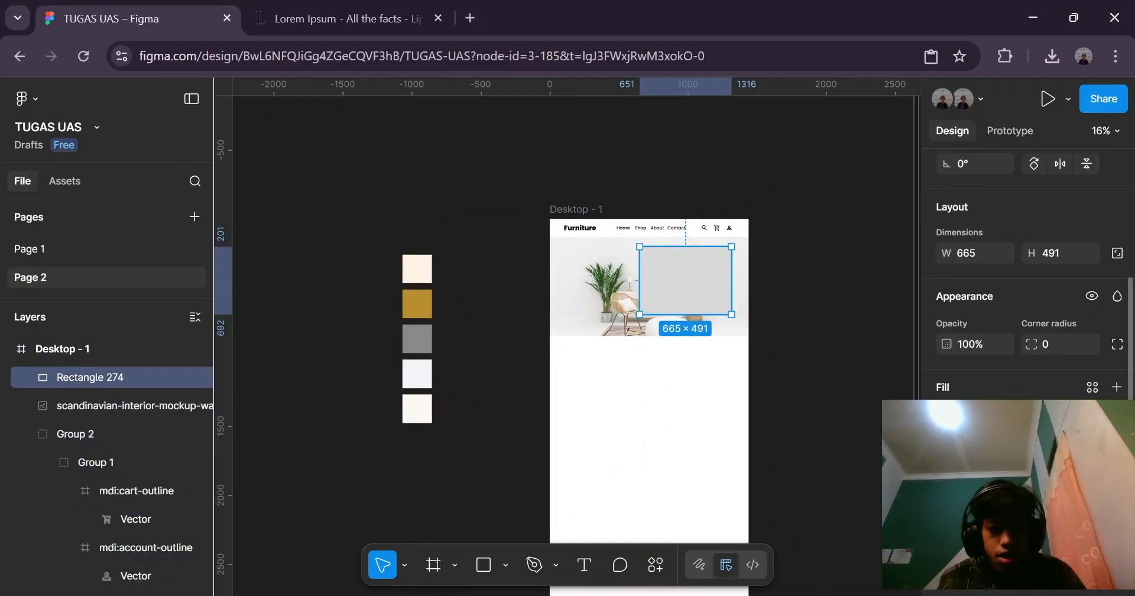
left_click(946, 417)
left_click(733, 465)
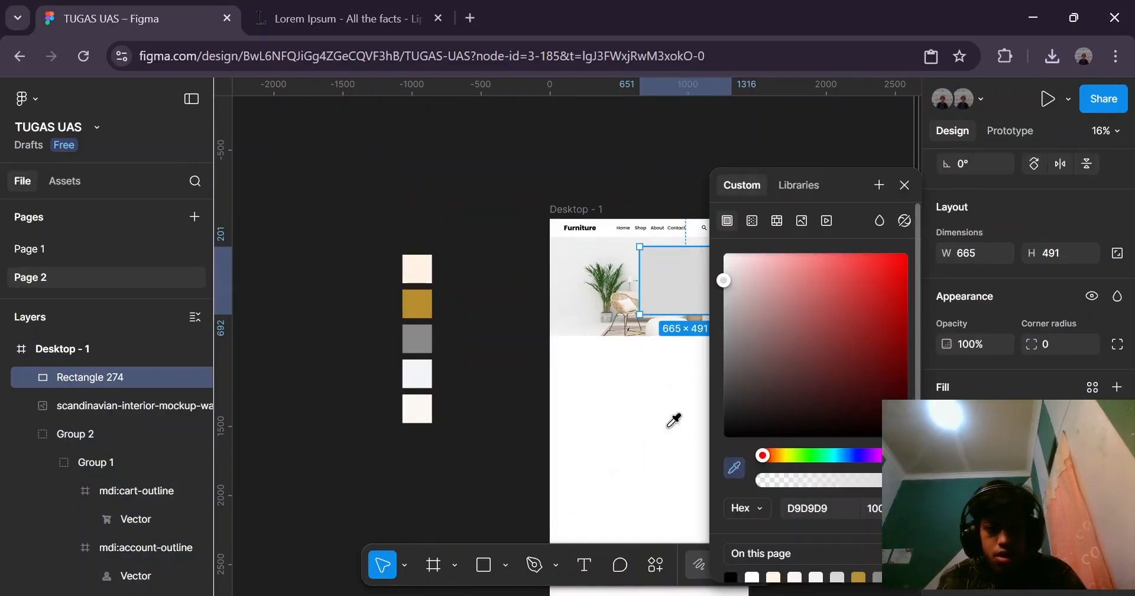
left_click(418, 266)
left_click(479, 223)
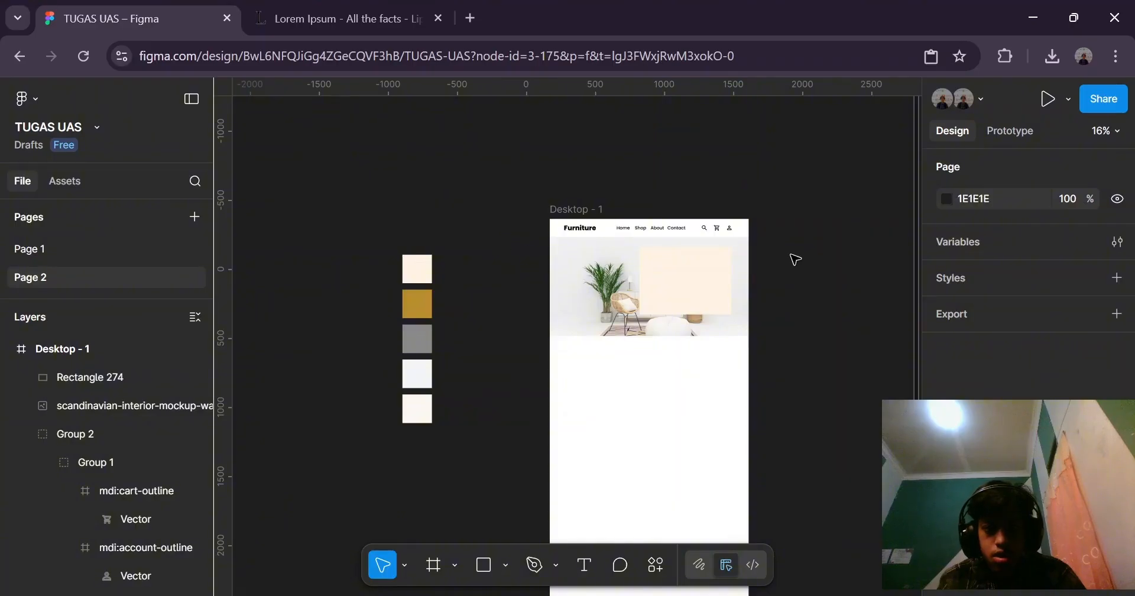
Copy the Contact navigation text to about X 828, Y 166 at the cream rectangle's upper edge and bring the copy to the front.
scroll(820, 287, "up", 3)
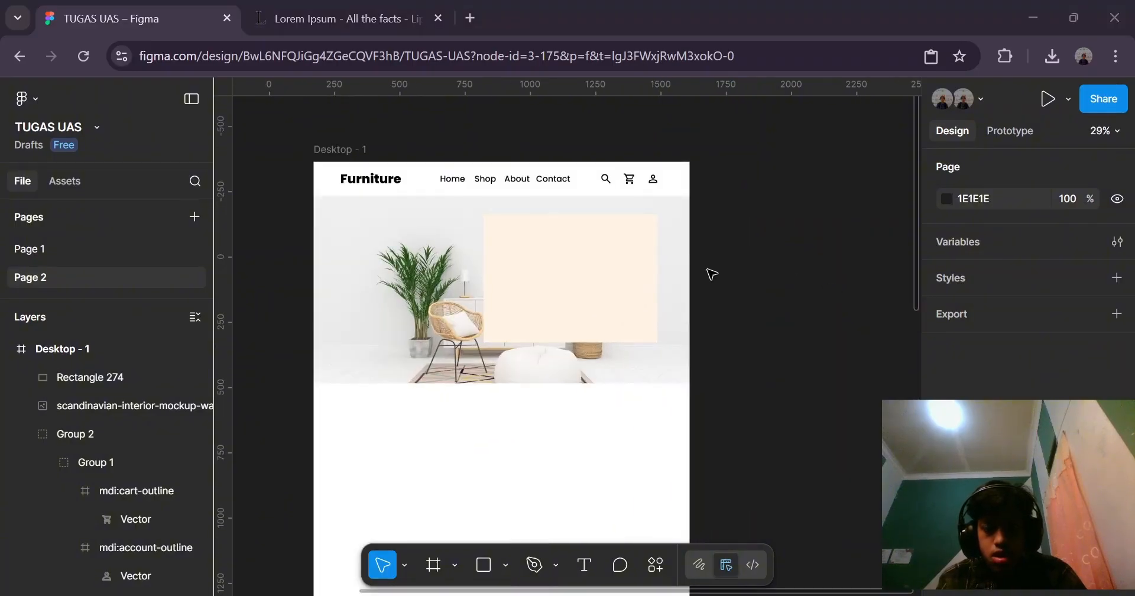
double_click(554, 180)
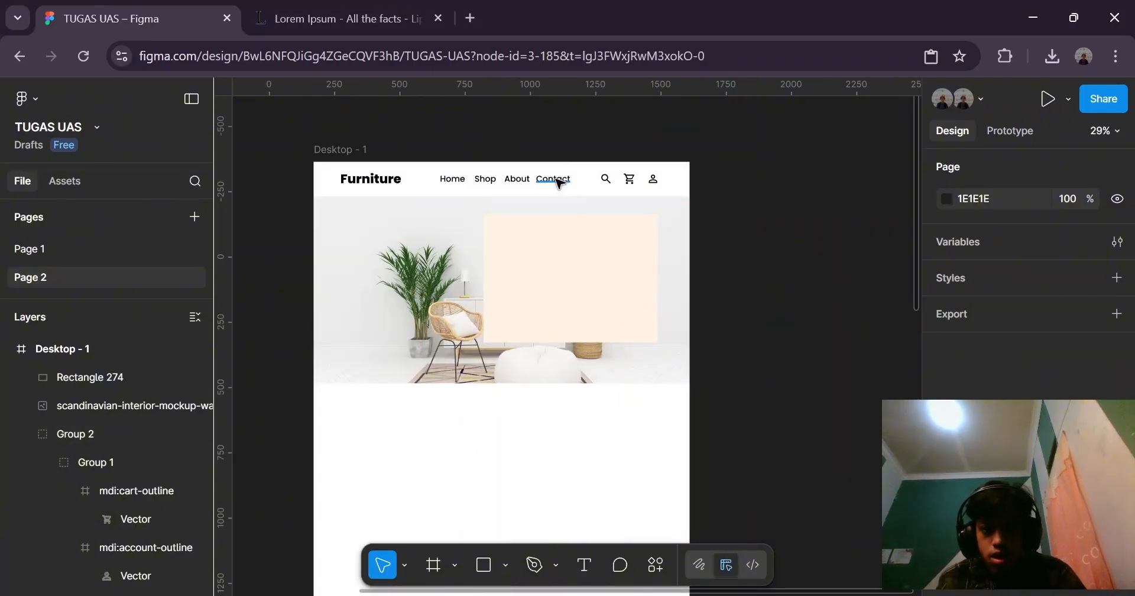
key("ctrl+d")
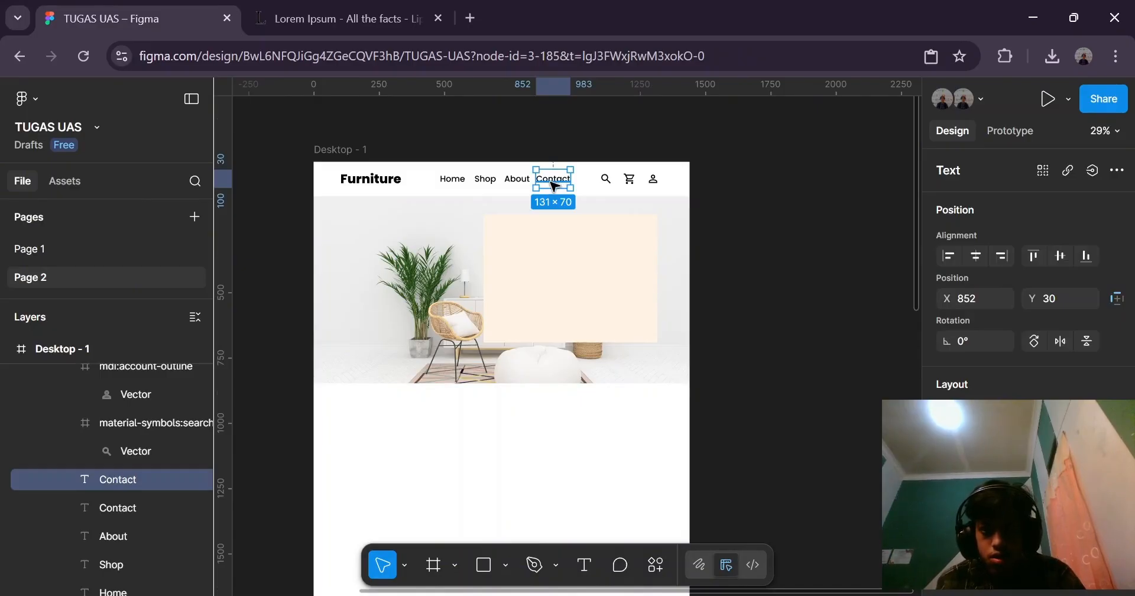
key("ctrl+z")
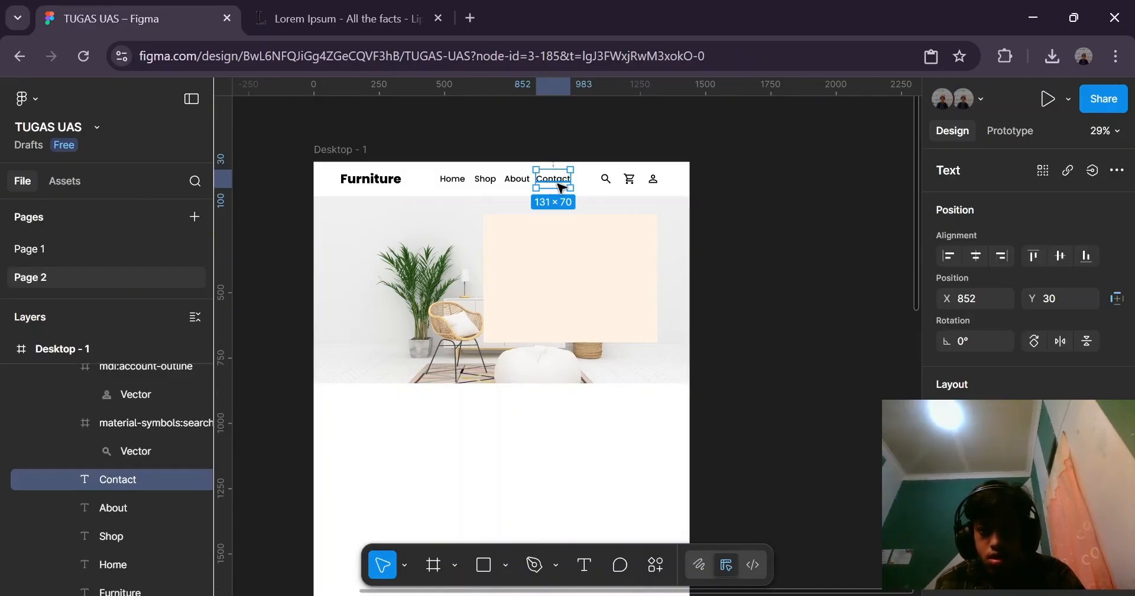
left_click_drag(559, 183, 553, 221)
right_click(549, 211)
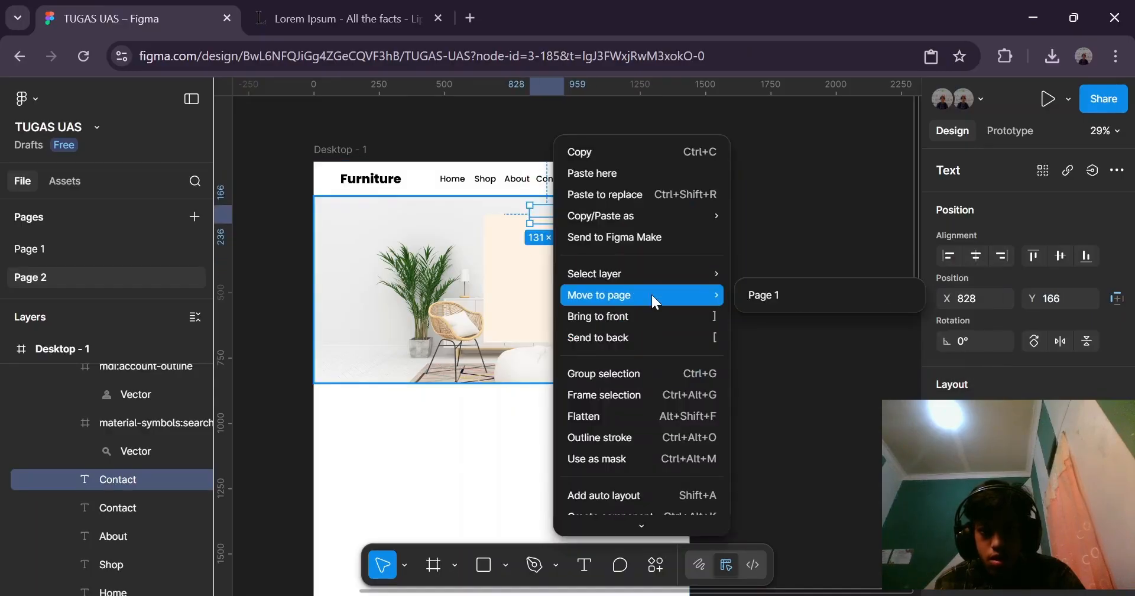
left_click(629, 317)
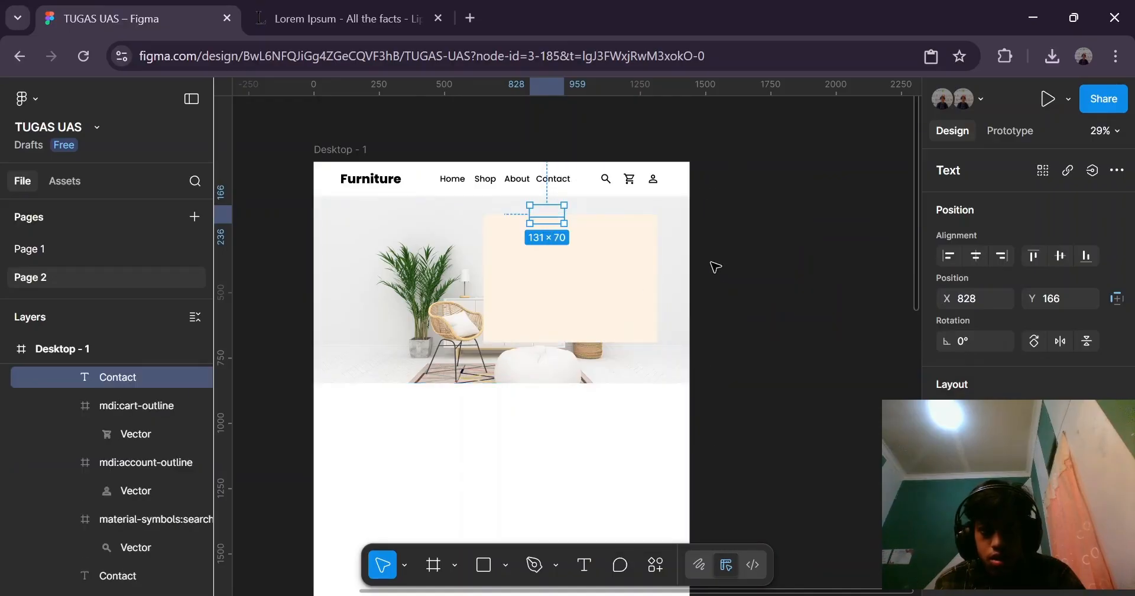
Undo the reordering and placement of the Contact text copy over the hero image.
left_click(714, 266)
key("ctrl+z")
key("ctrl+z")
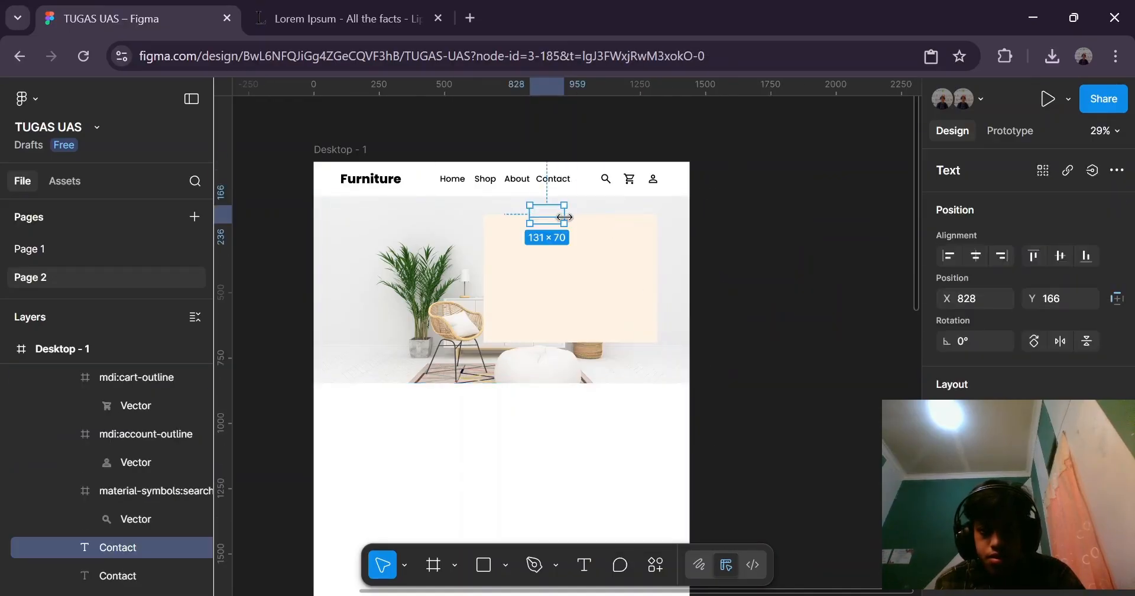
key("ctrl+z")
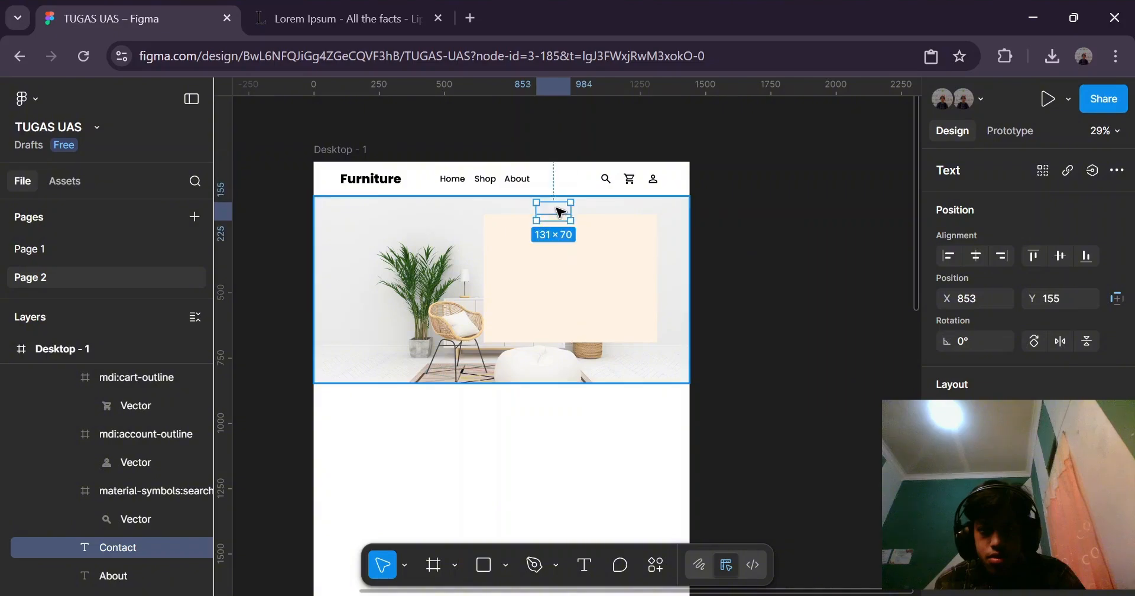
Copy the Contact navigation text to about X 828, Y 155, moving the copy's layer out of the header group to above Rectangle 274.
key("ctrl+d")
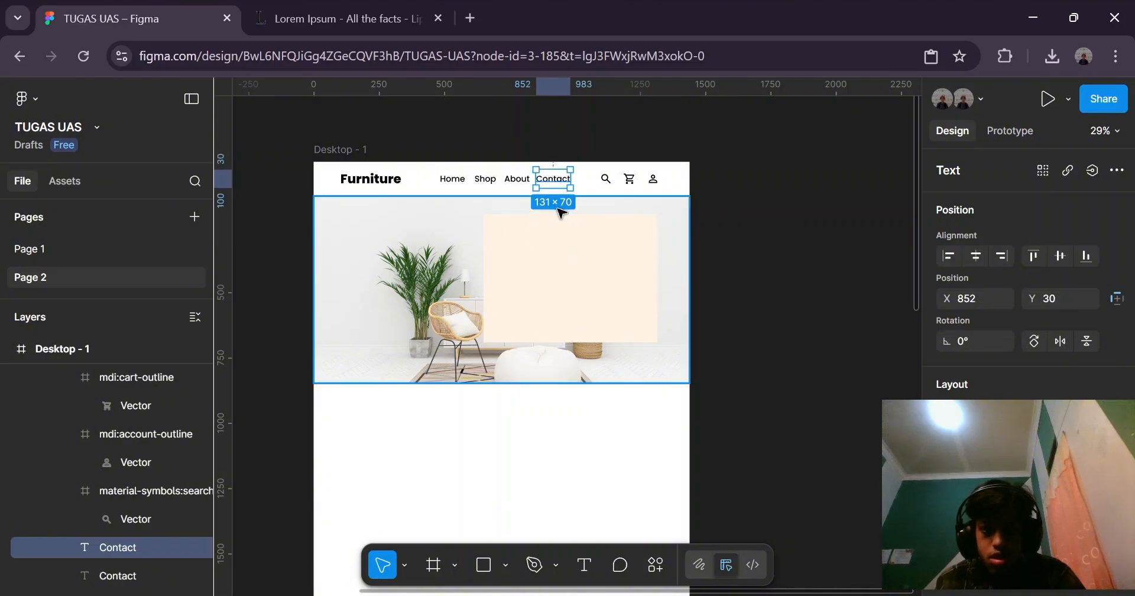
left_click_drag(558, 180, 552, 216)
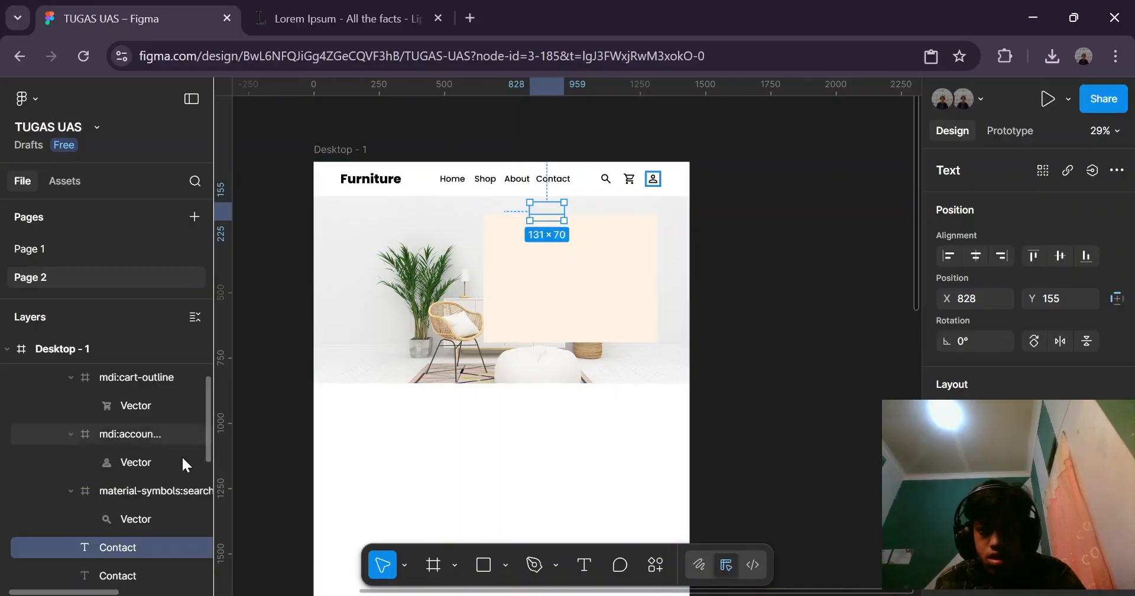
right_click(130, 545)
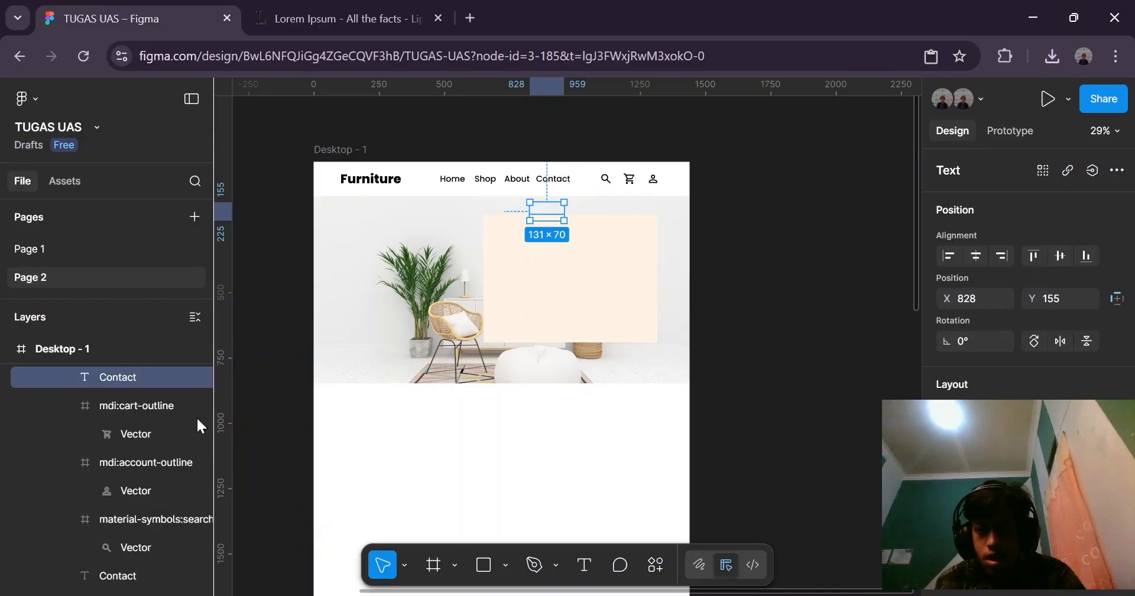
scroll(177, 426, "up", 2)
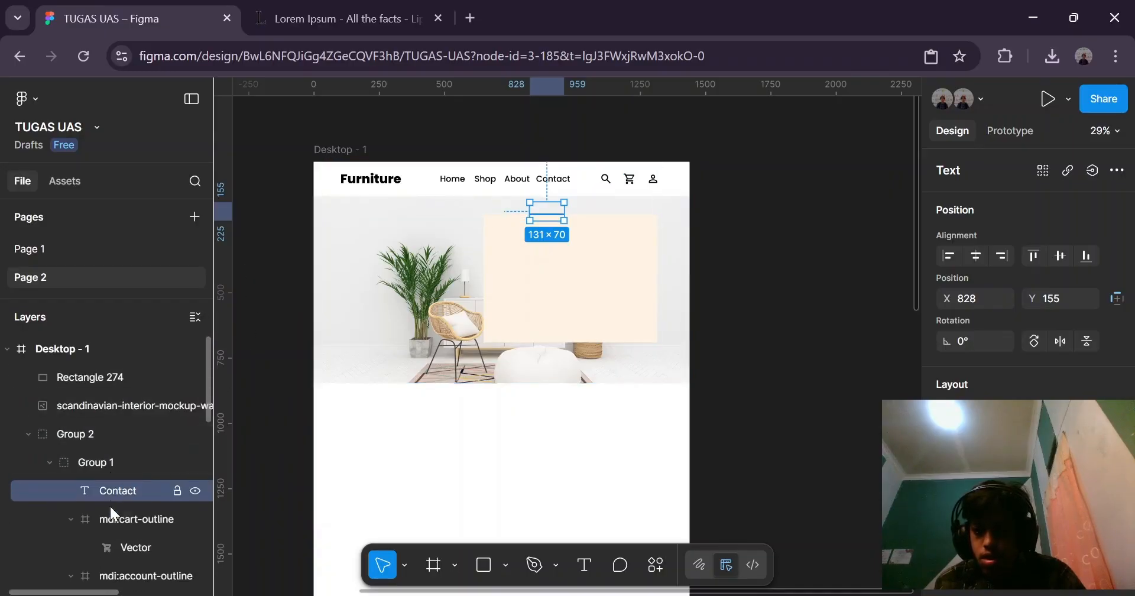
left_click_drag(115, 489, 109, 359)
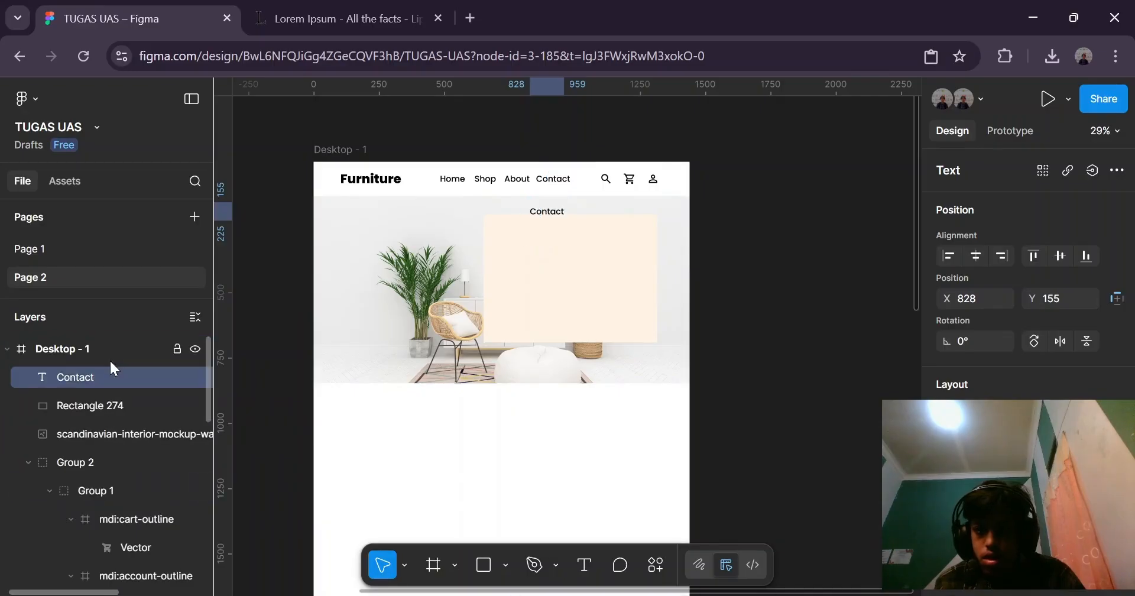
Change the copied Contact text to "New Arrival" and place it on the cream card at about X 670, Y 220.
scroll(558, 214, "up", 3)
left_click_drag(531, 218, 470, 237)
double_click(468, 235)
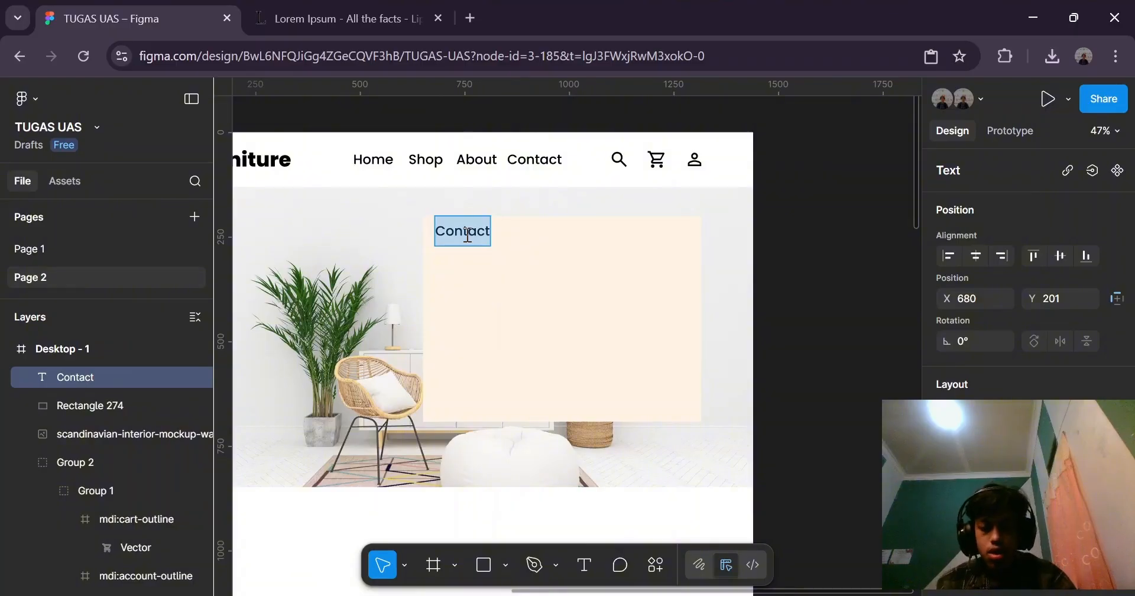
type("New")
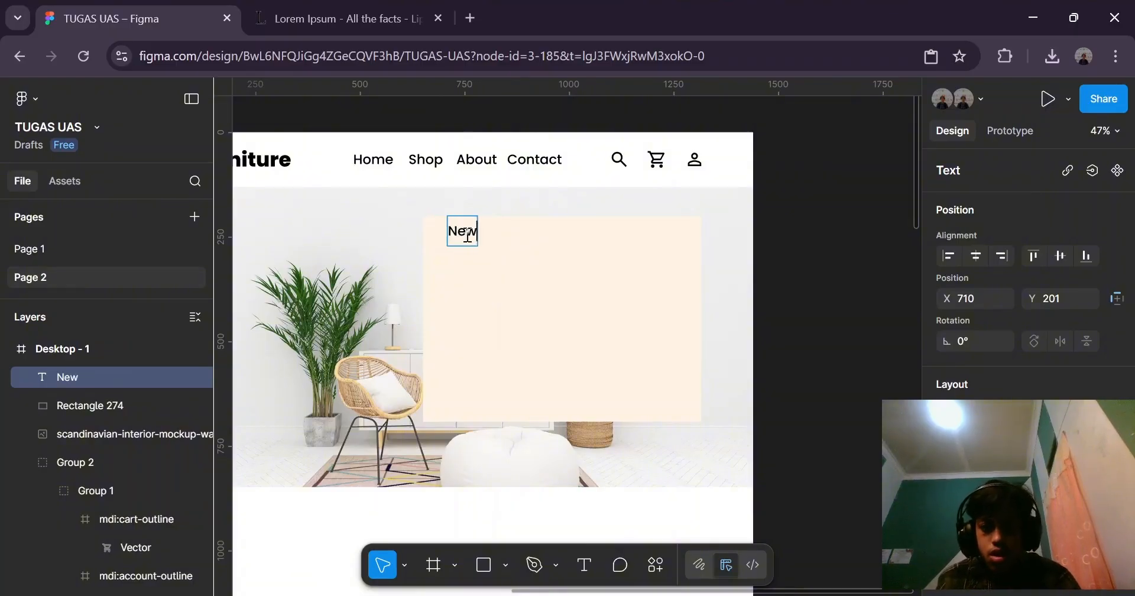
type(" A")
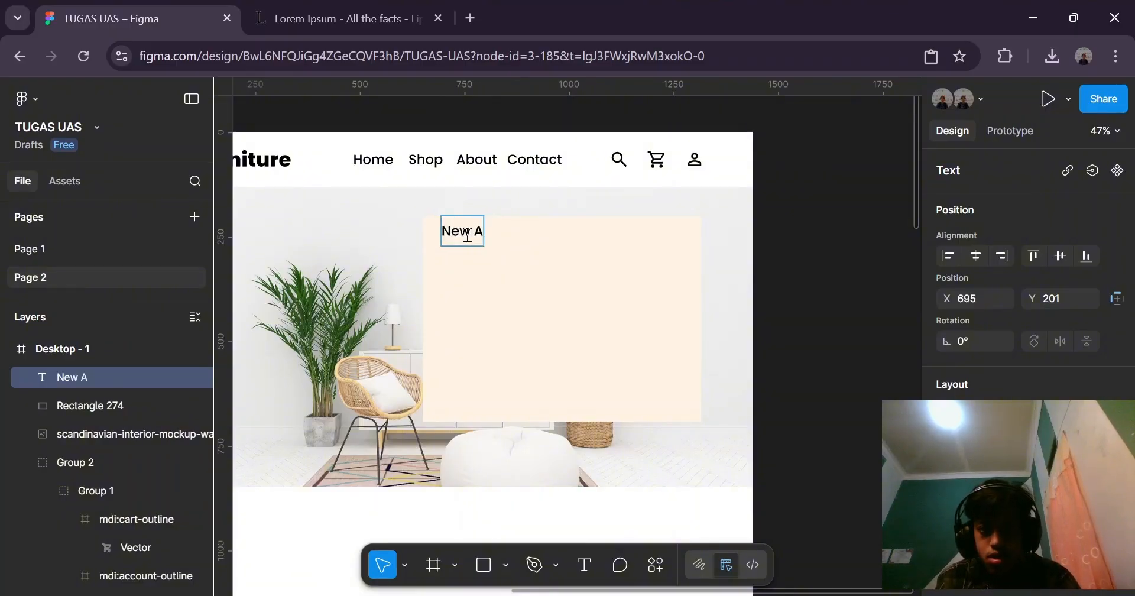
type("r")
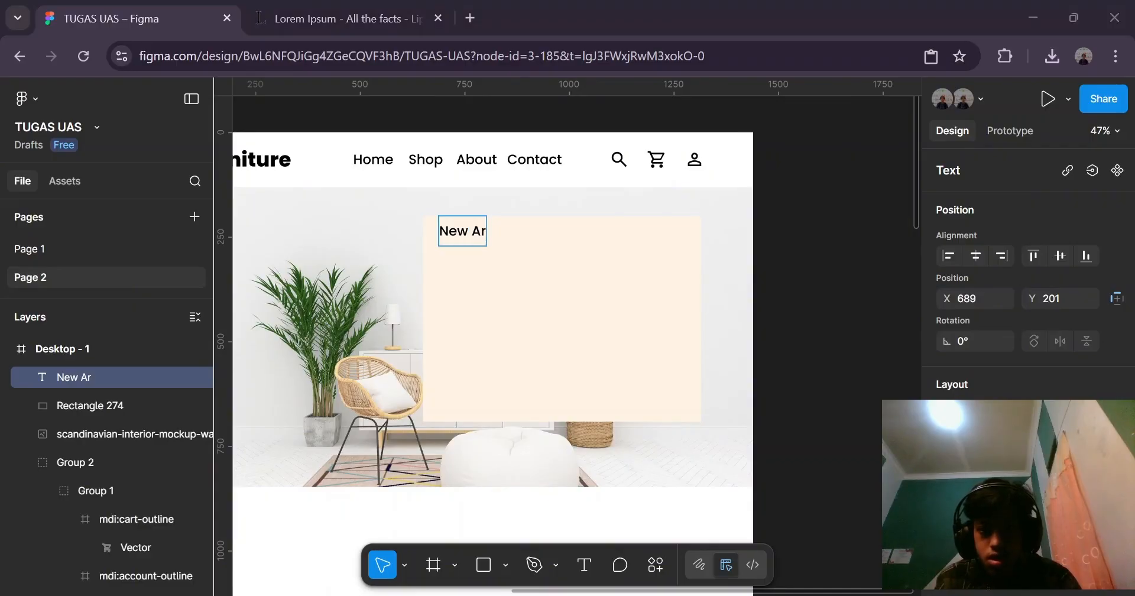
type("rival")
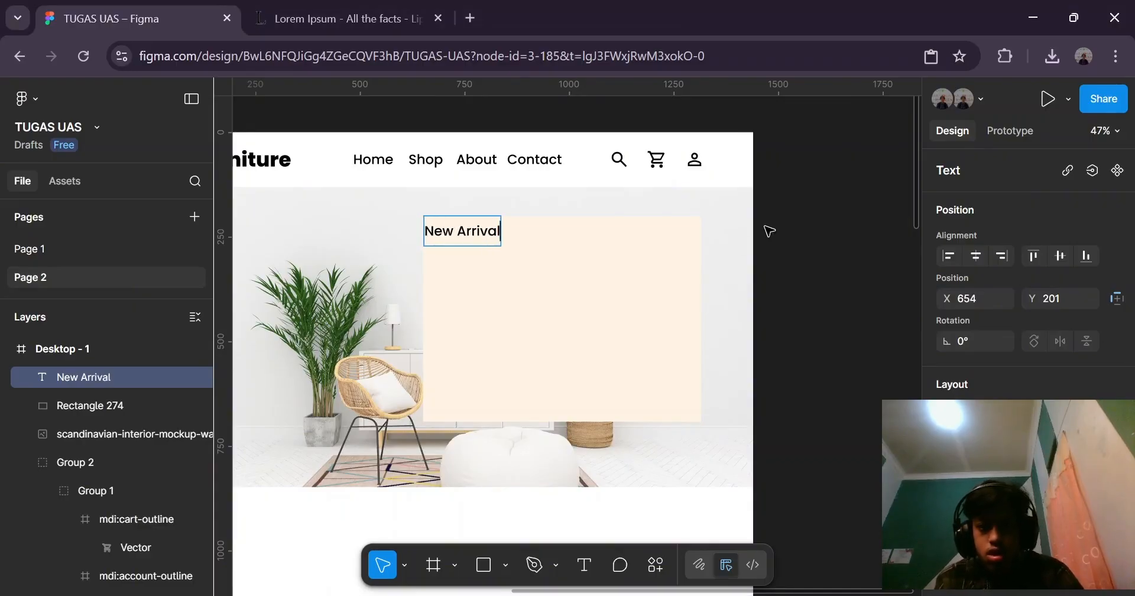
key("Escape")
left_click_drag(473, 236, 481, 246)
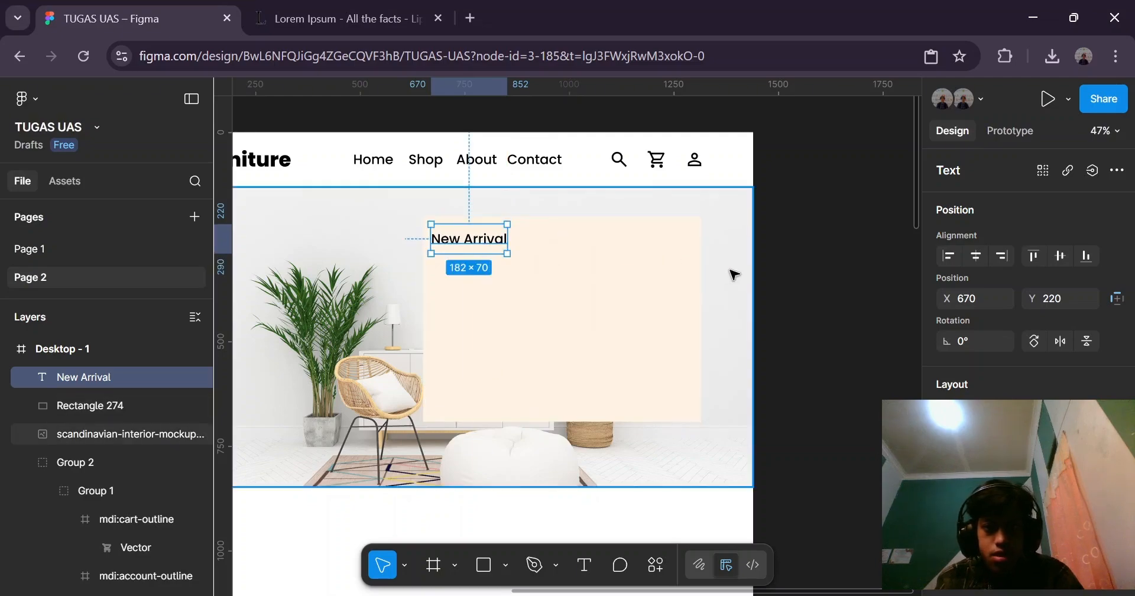
key("alt")
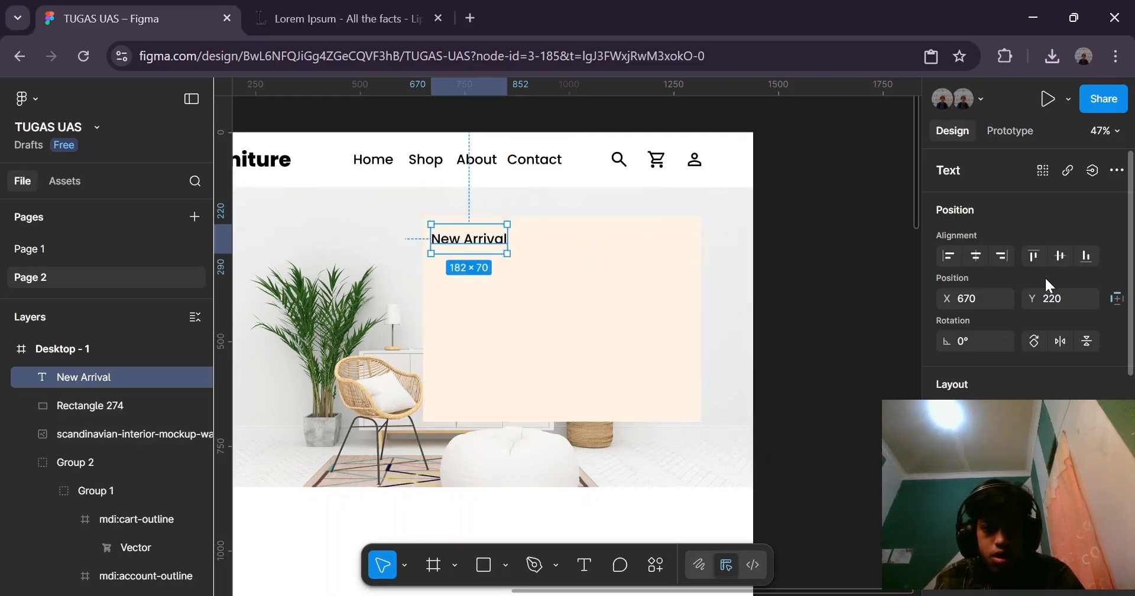
Set the New Arrival text's font size to 28.
scroll(939, 284, "down", 2)
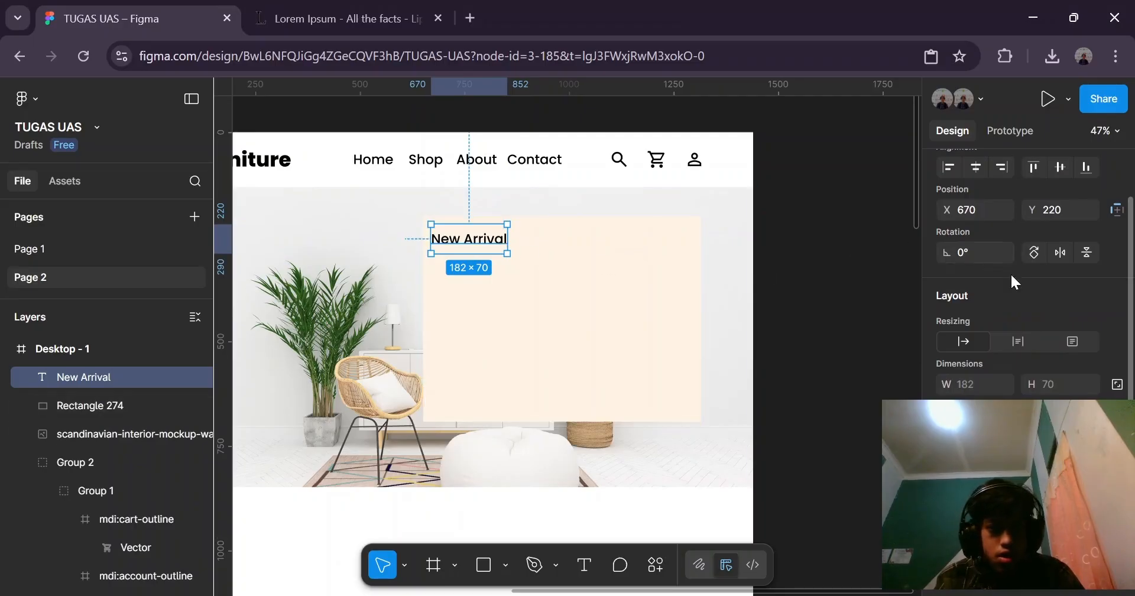
scroll(1064, 319, "down", 3)
left_click(1090, 312)
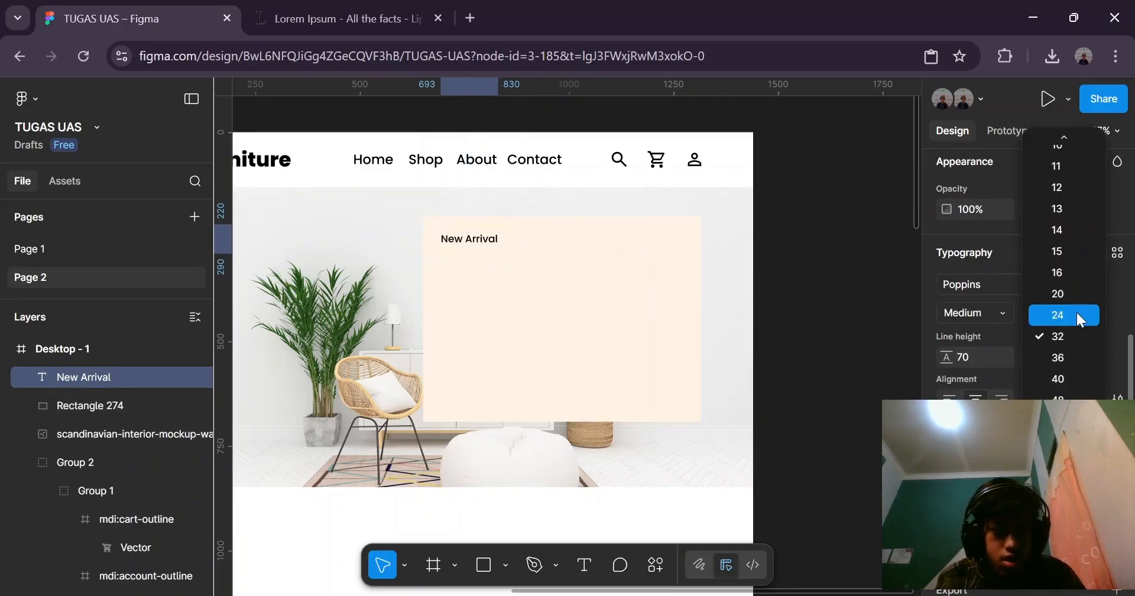
left_click(1079, 337)
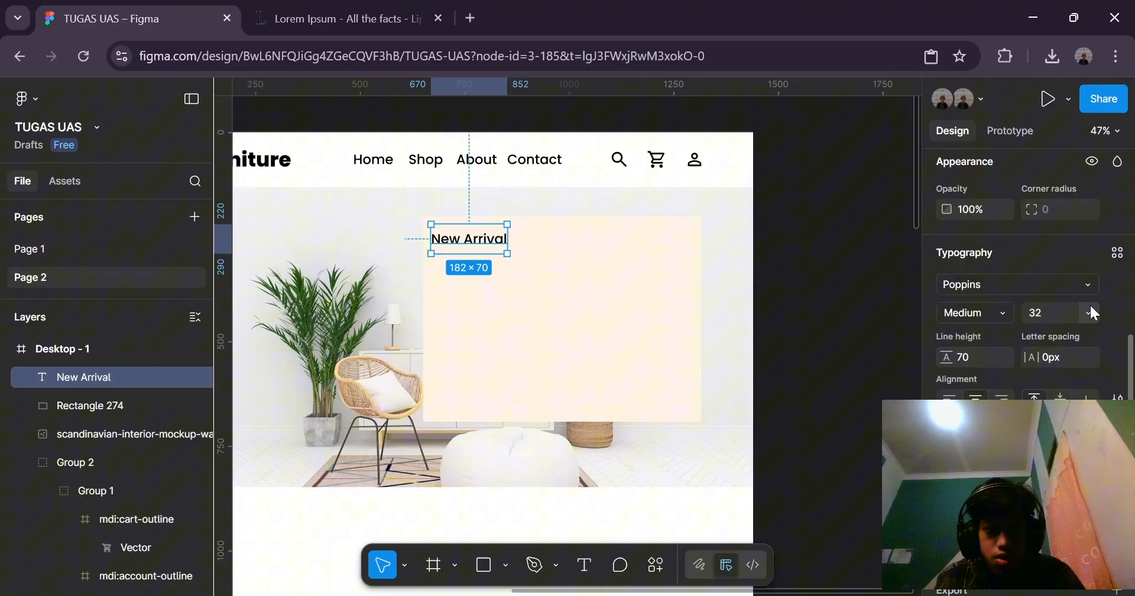
left_click(1048, 311)
type("30")
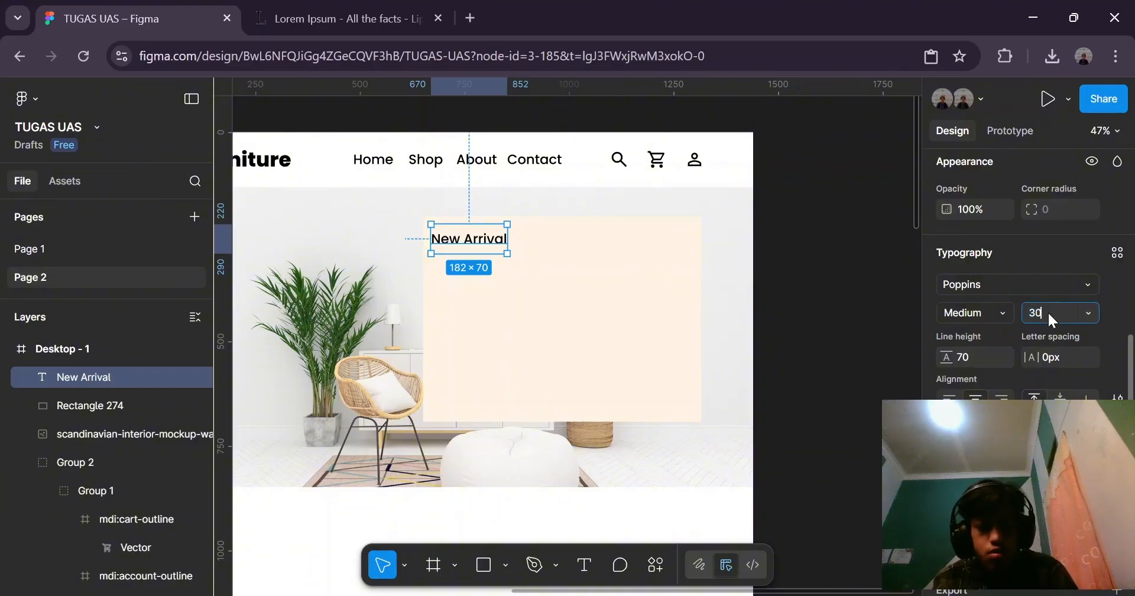
key("Return")
left_click(1046, 311)
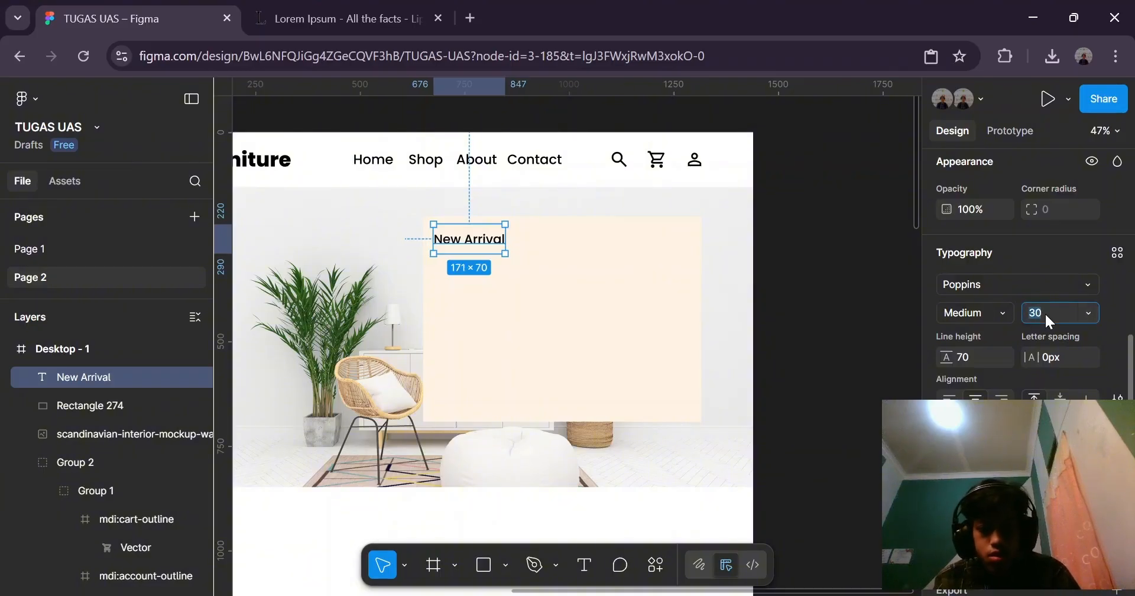
type("28")
key("Return")
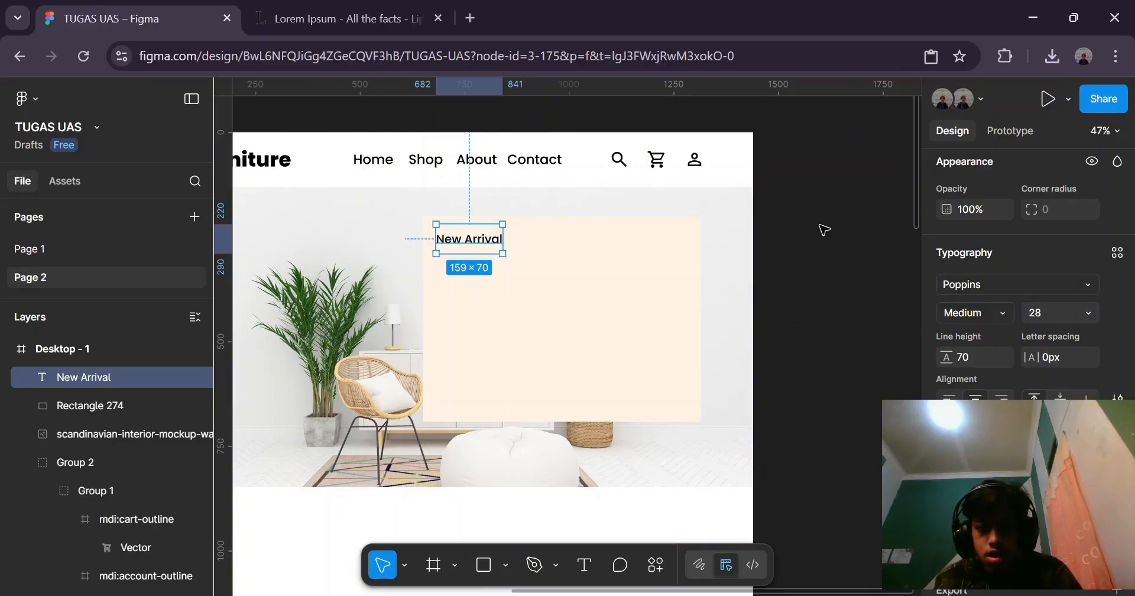
Set the New Arrival text's letter spacing to 5px and shift the text slightly up and right within the cream card.
left_click(820, 228)
left_click(469, 243)
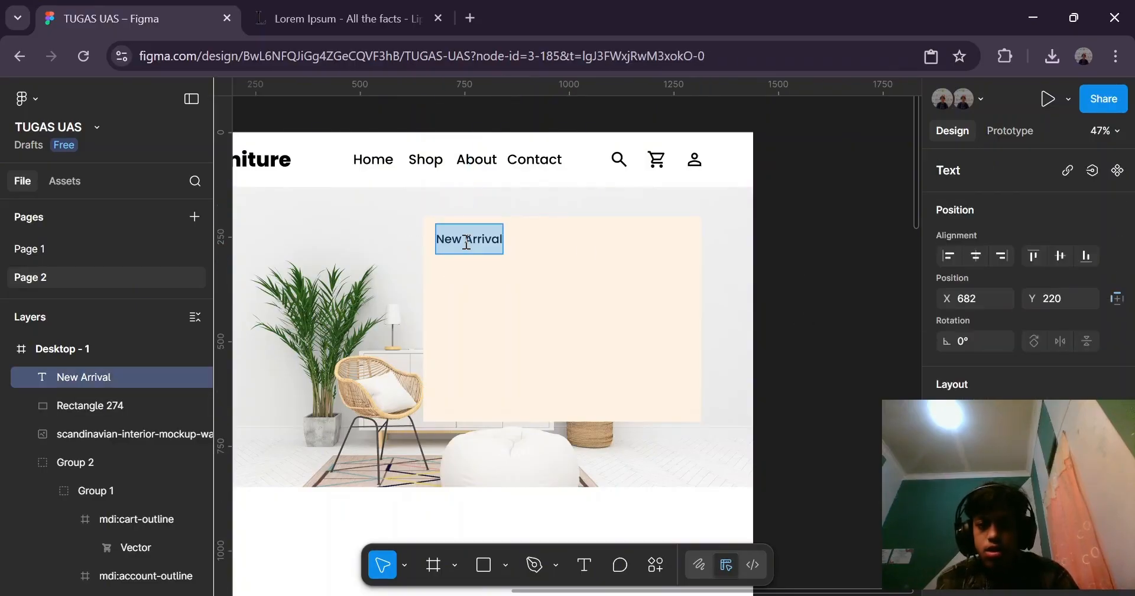
scroll(1024, 332, "down", 3)
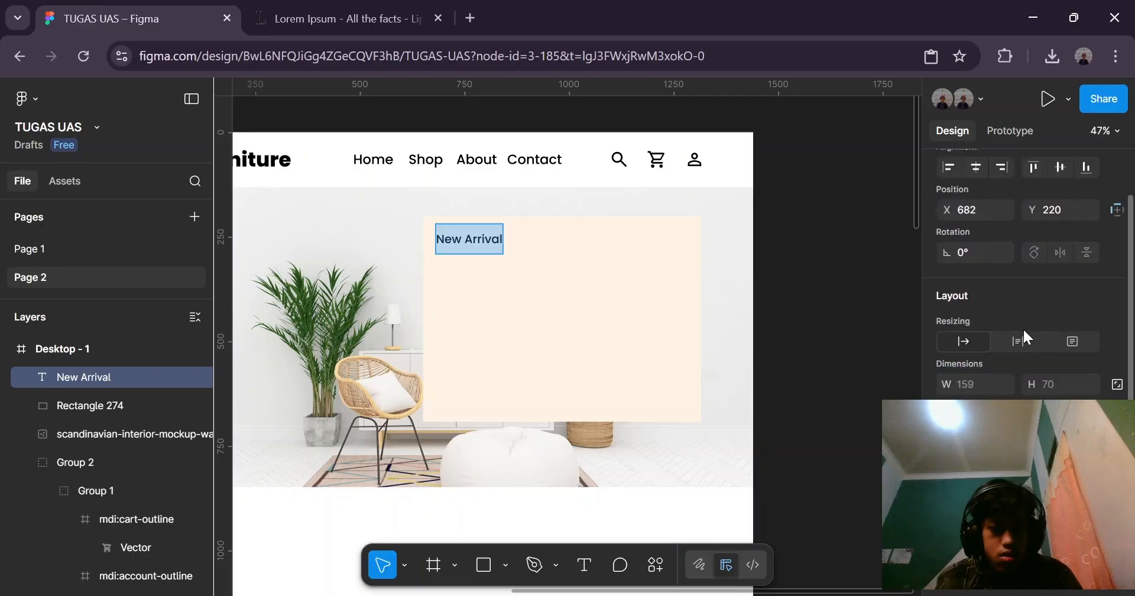
scroll(1023, 327, "down", 3)
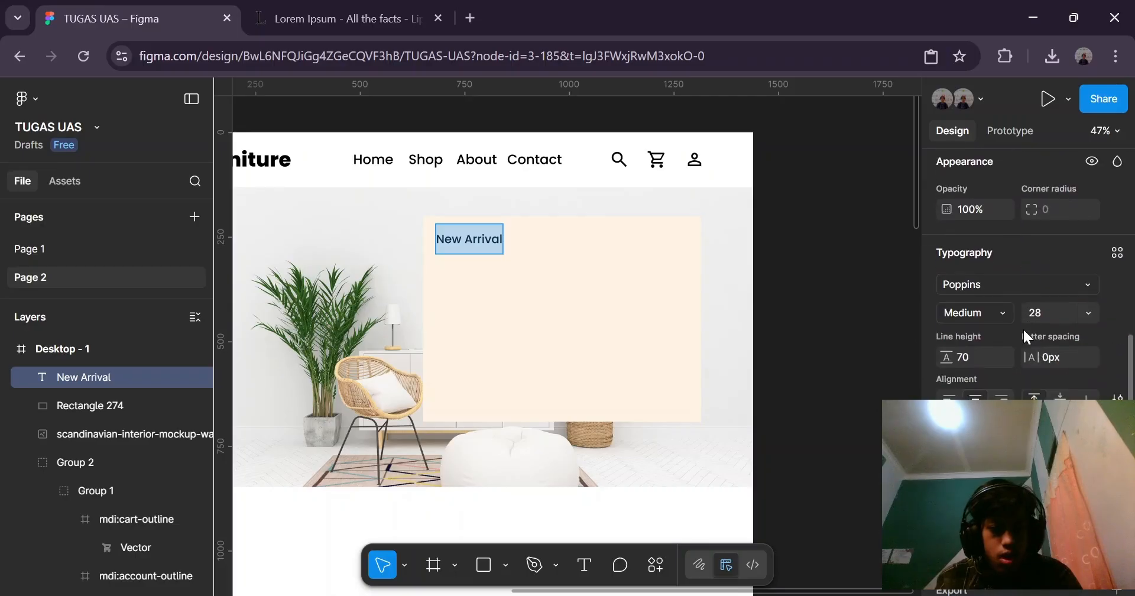
left_click(1069, 358)
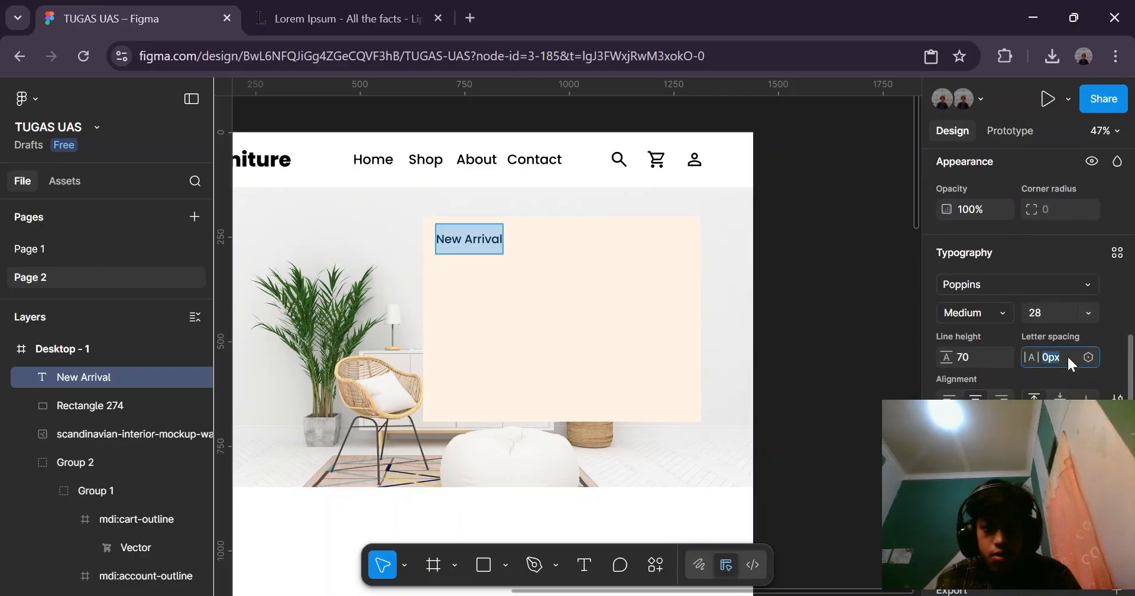
left_click(1069, 352)
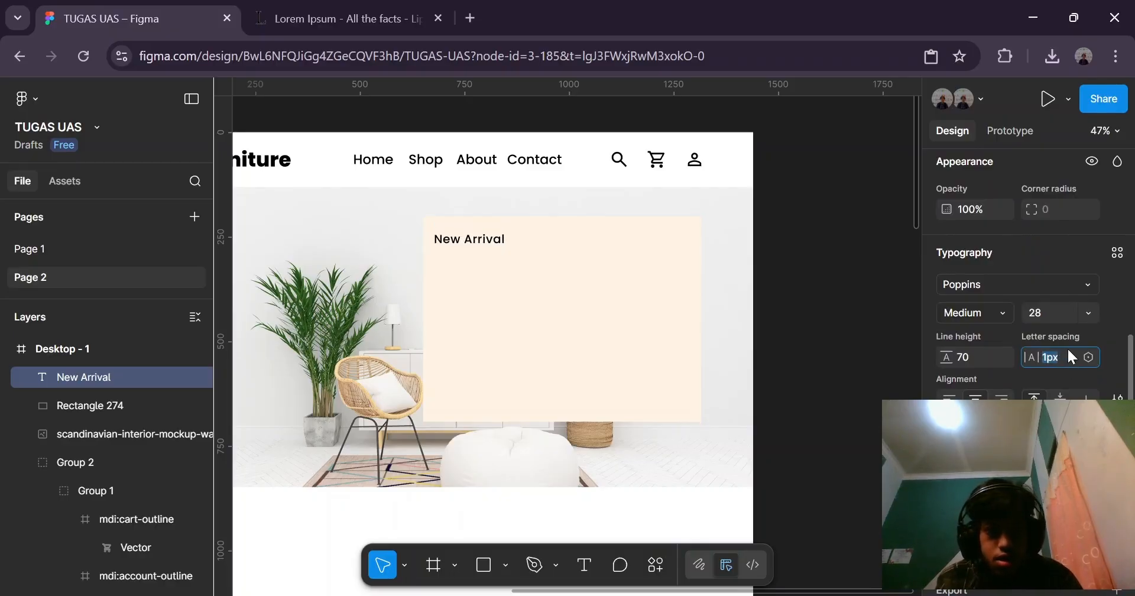
key("Up")
key("Up")
key("Up")
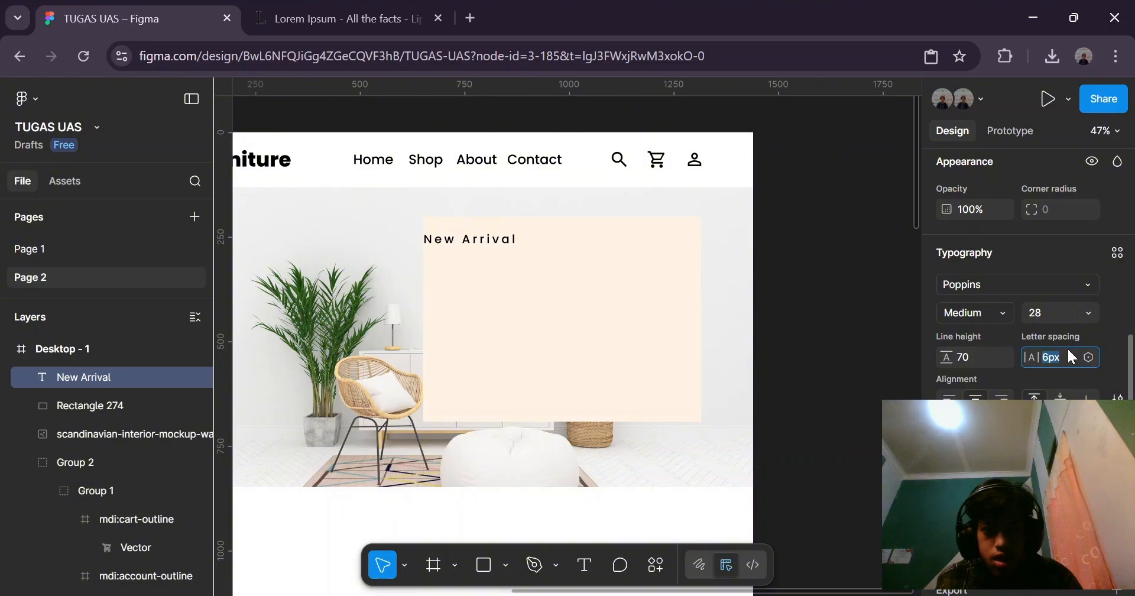
key("Down")
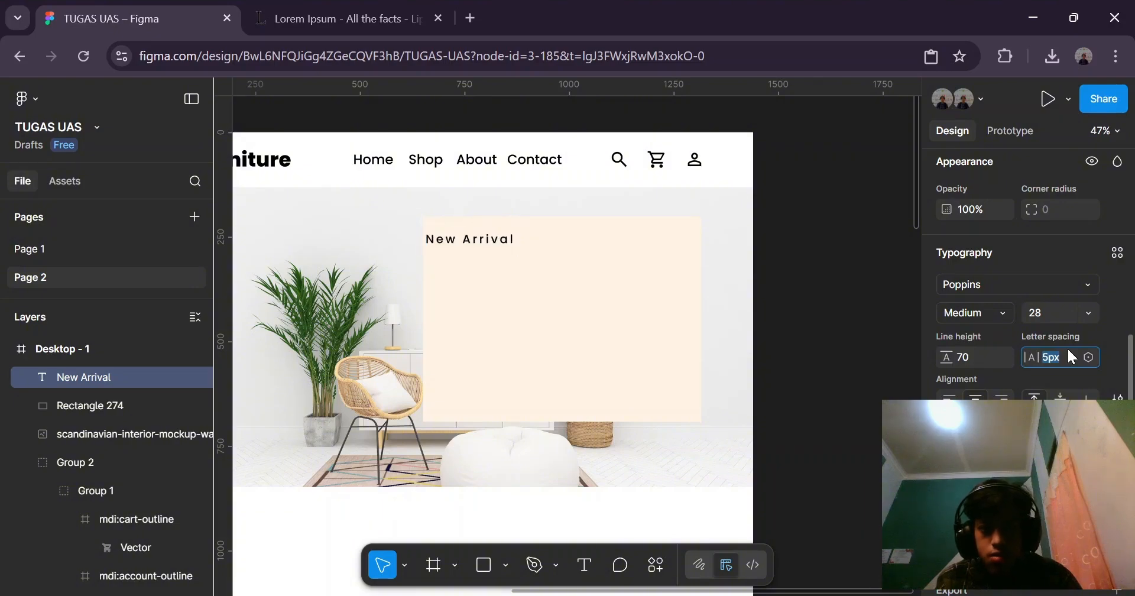
key("Escape")
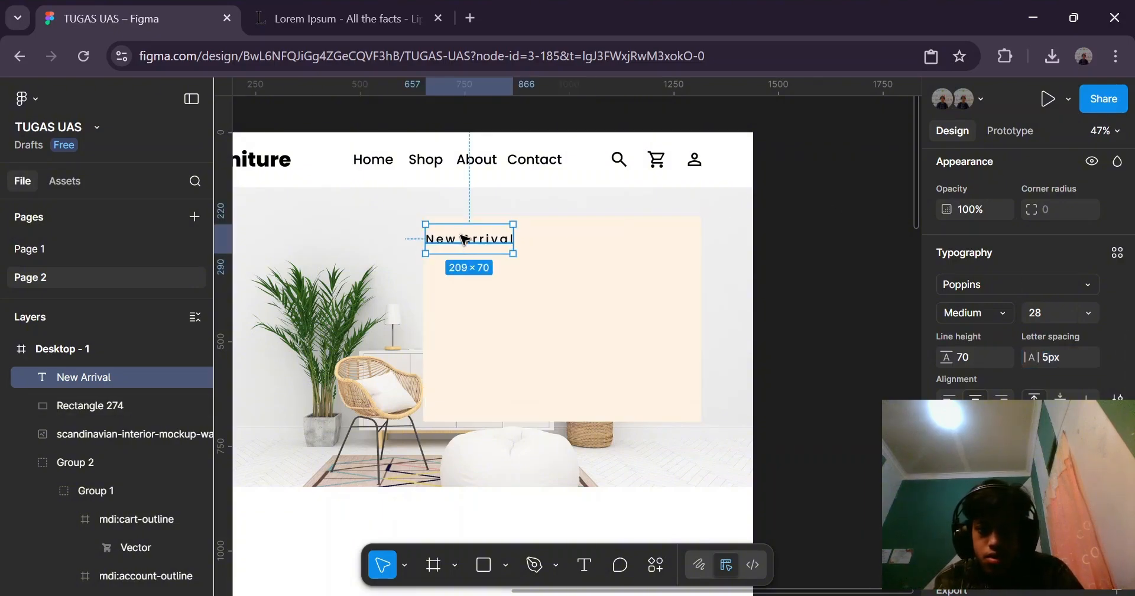
left_click_drag(473, 247, 486, 241)
left_click(803, 251)
Copy the header's Furniture text to about X 684, Y 288 below New Arrival, moving the copy's layer out of the header group above Rectangle 274.
left_click(545, 168)
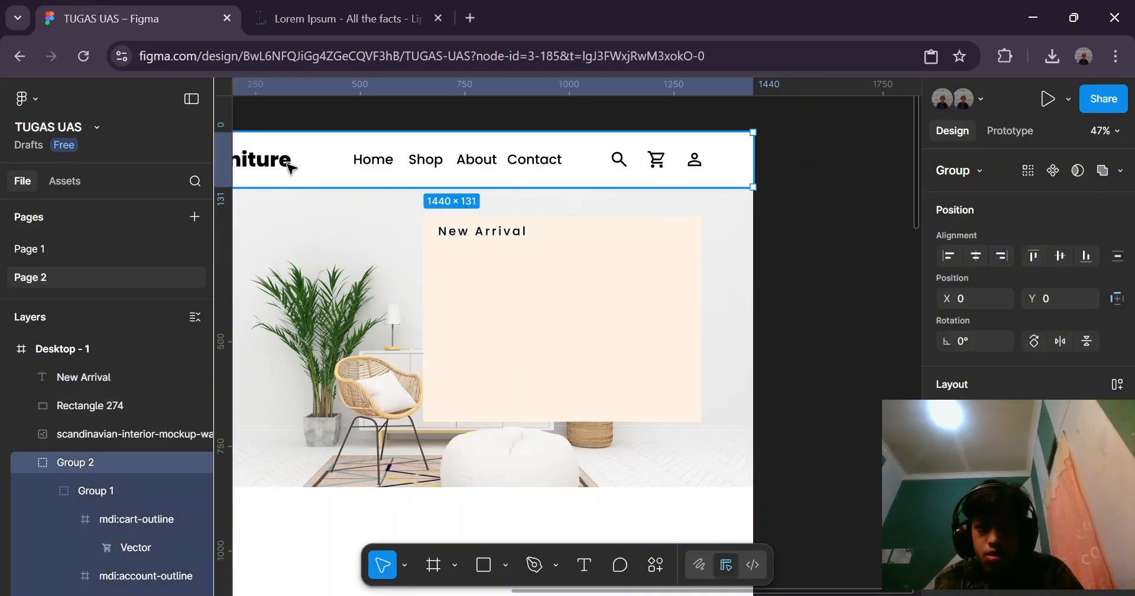
double_click(267, 161)
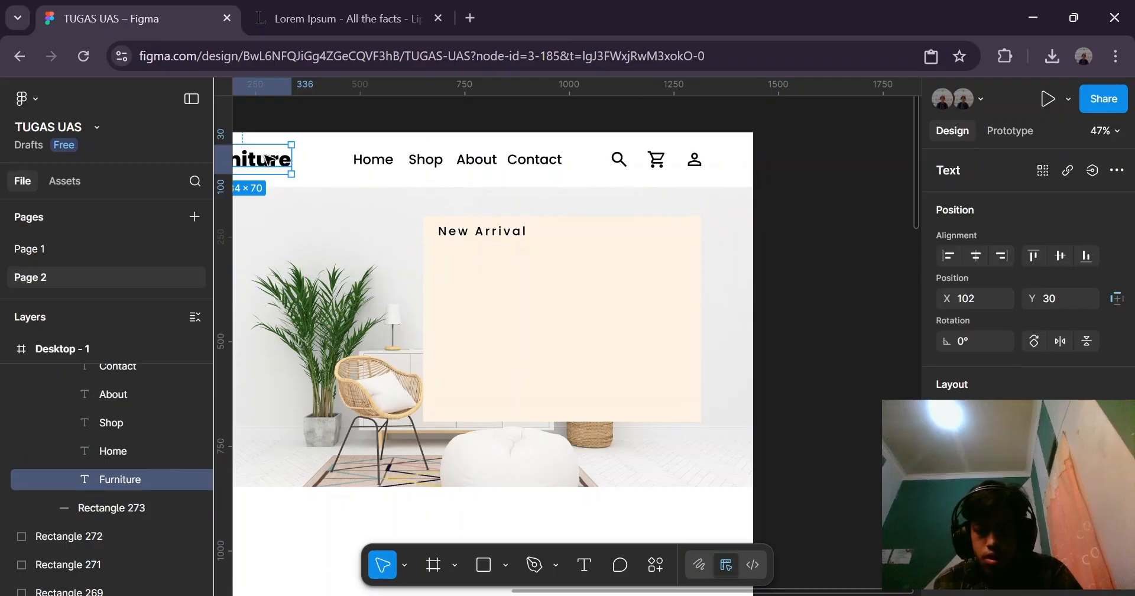
key("ctrl+d")
left_click_drag(268, 160, 435, 251)
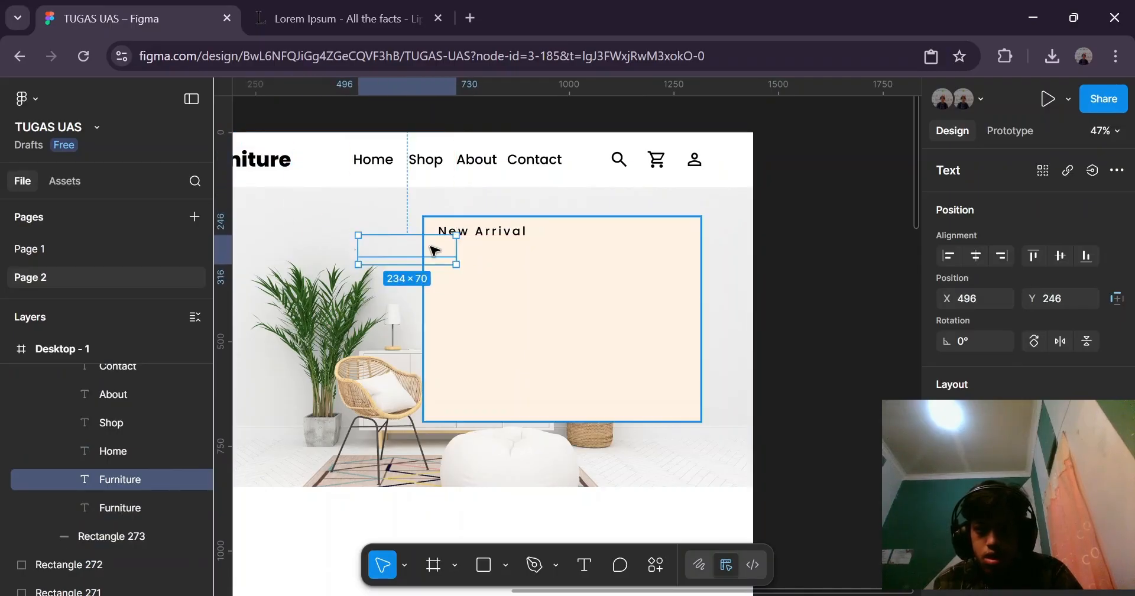
right_click(412, 251)
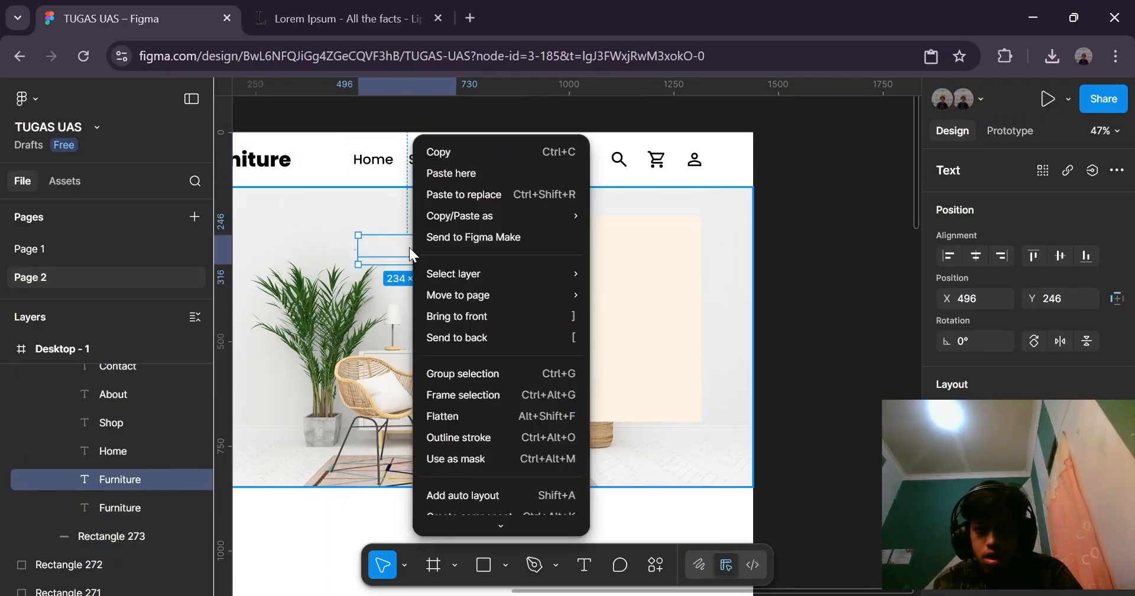
left_click(448, 327)
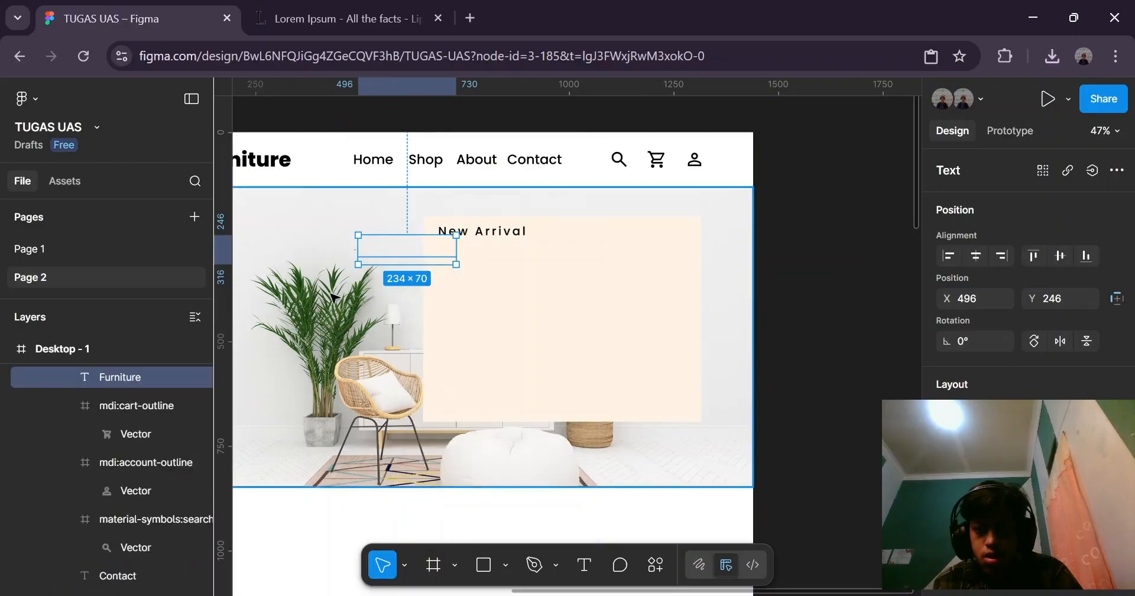
scroll(132, 455, "up", 3)
left_click_drag(115, 515, 96, 394)
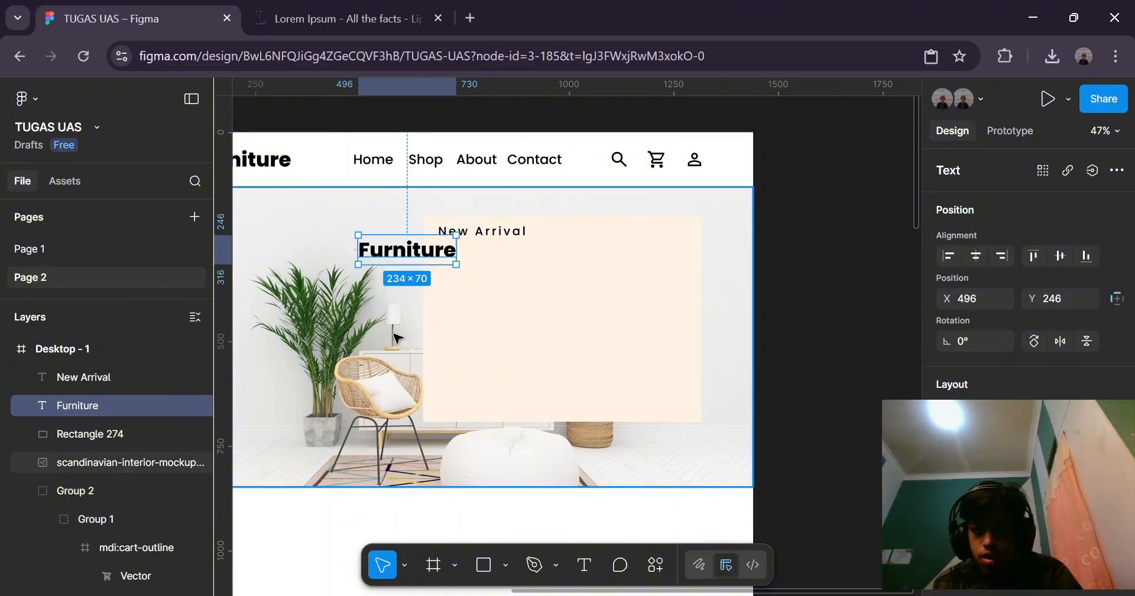
left_click_drag(367, 247, 466, 268)
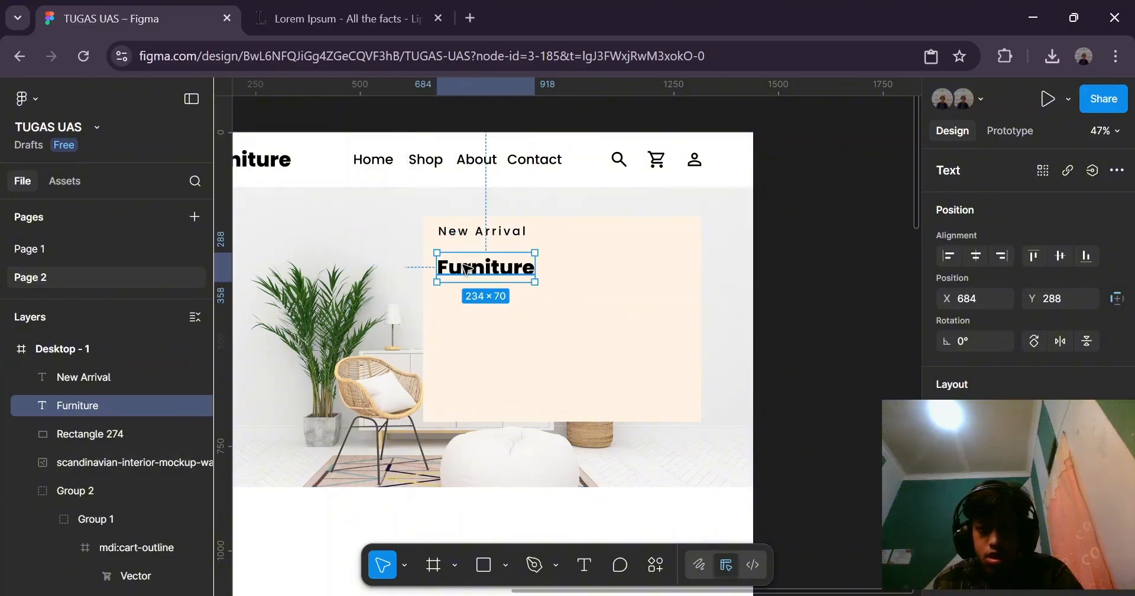
Replace the copied Furniture text on the cream card with "Discover Our New Collection".
double_click(464, 266)
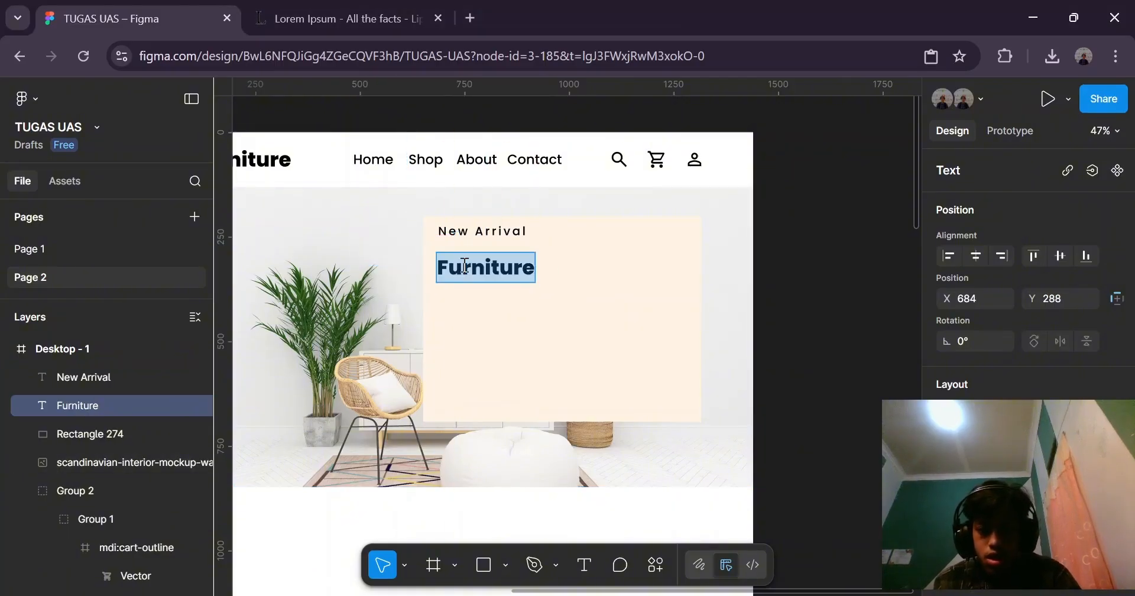
type("Disco")
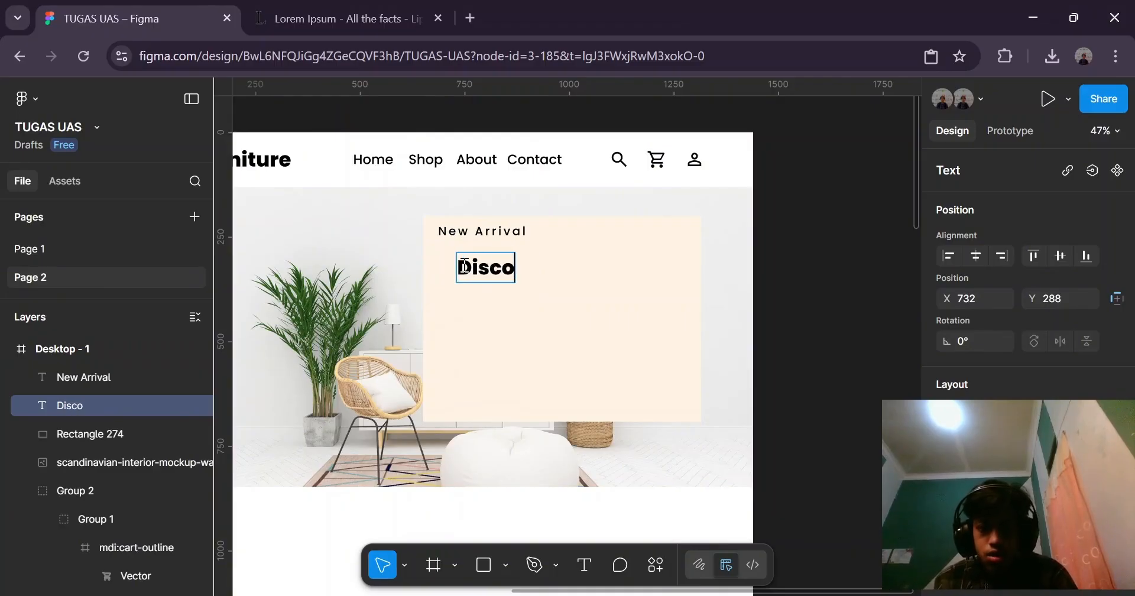
type("ver OUr")
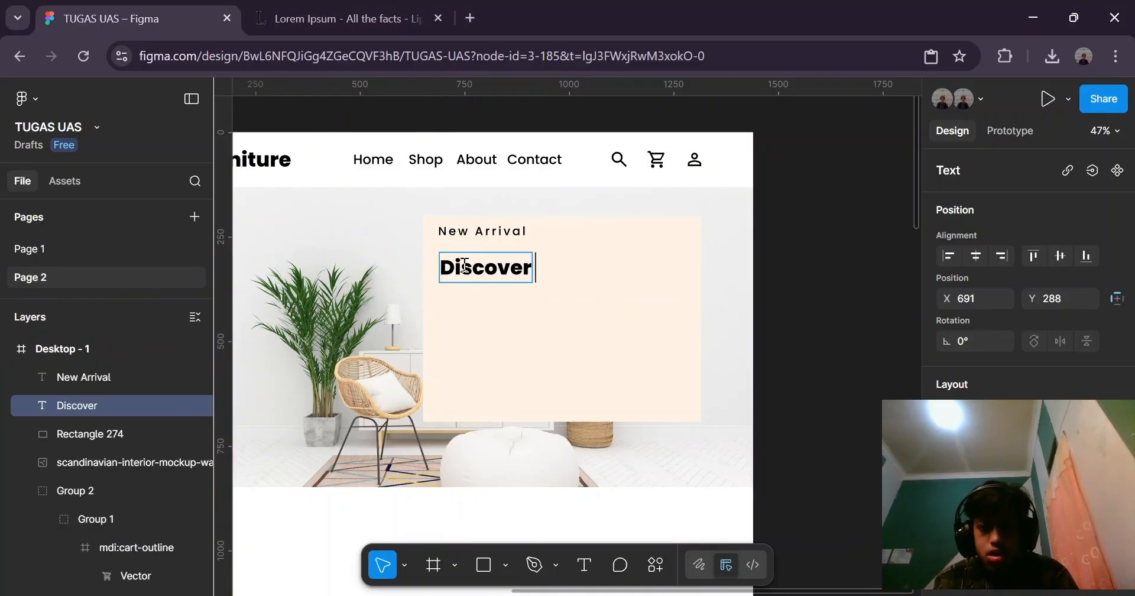
key("BackSpace")
key("BackSpace")
type("ur")
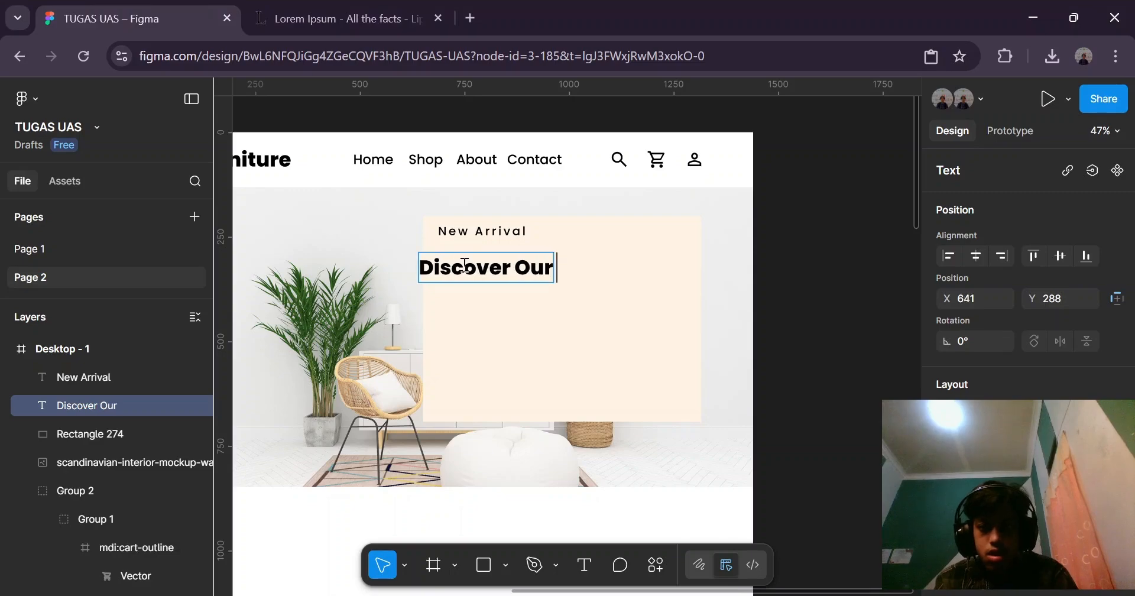
type(" New C")
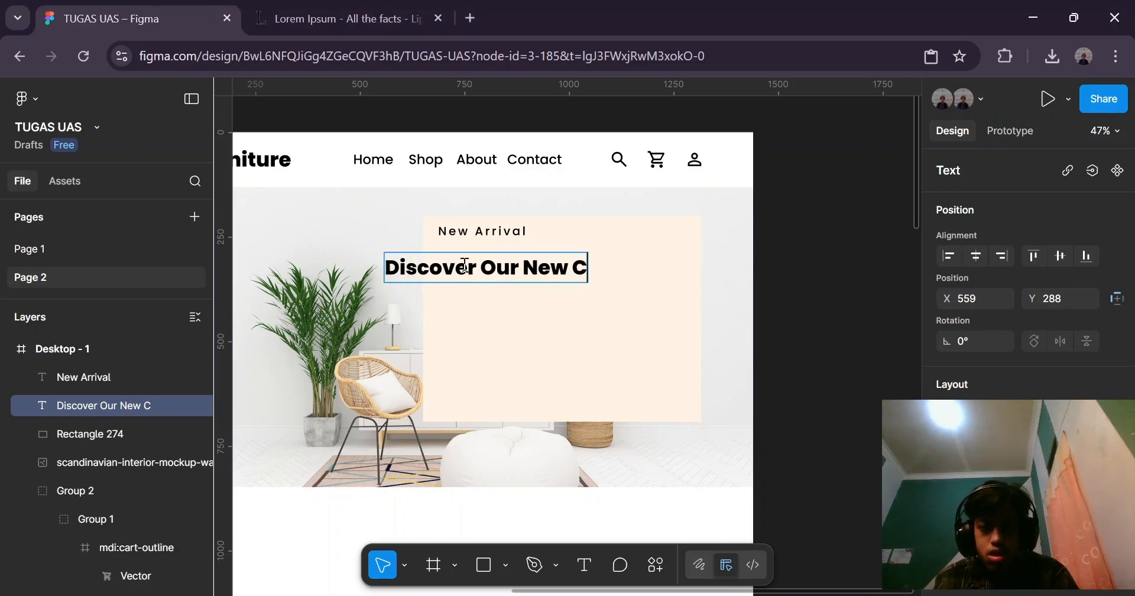
type("ioll")
key("BackSpace")
key("BackSpace")
key("BackSpace")
key("BackSpace")
key("BackSpace")
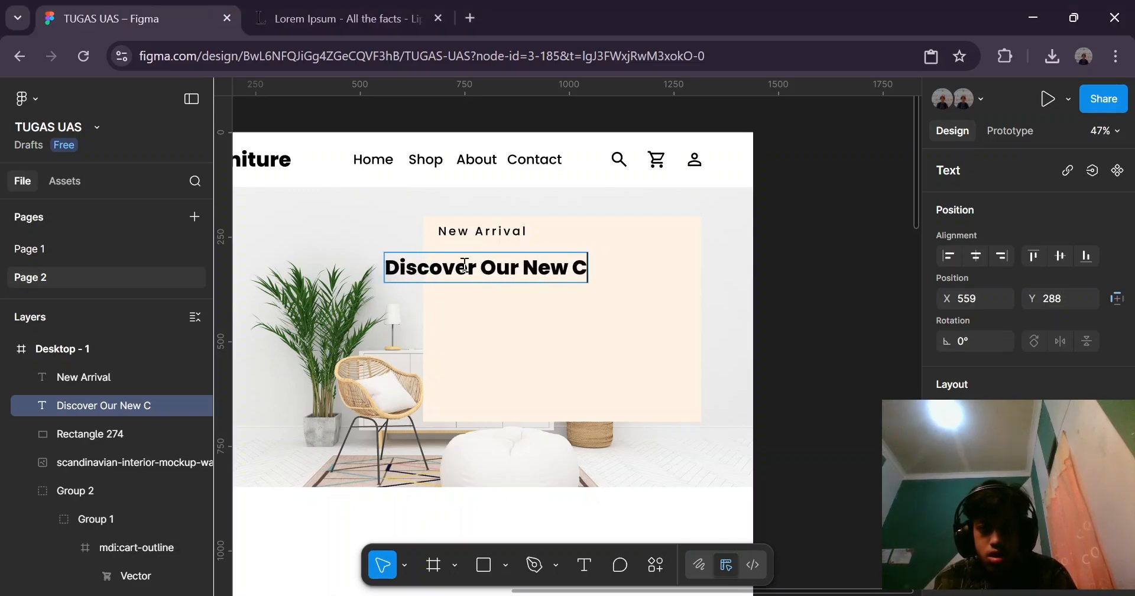
type("Collection")
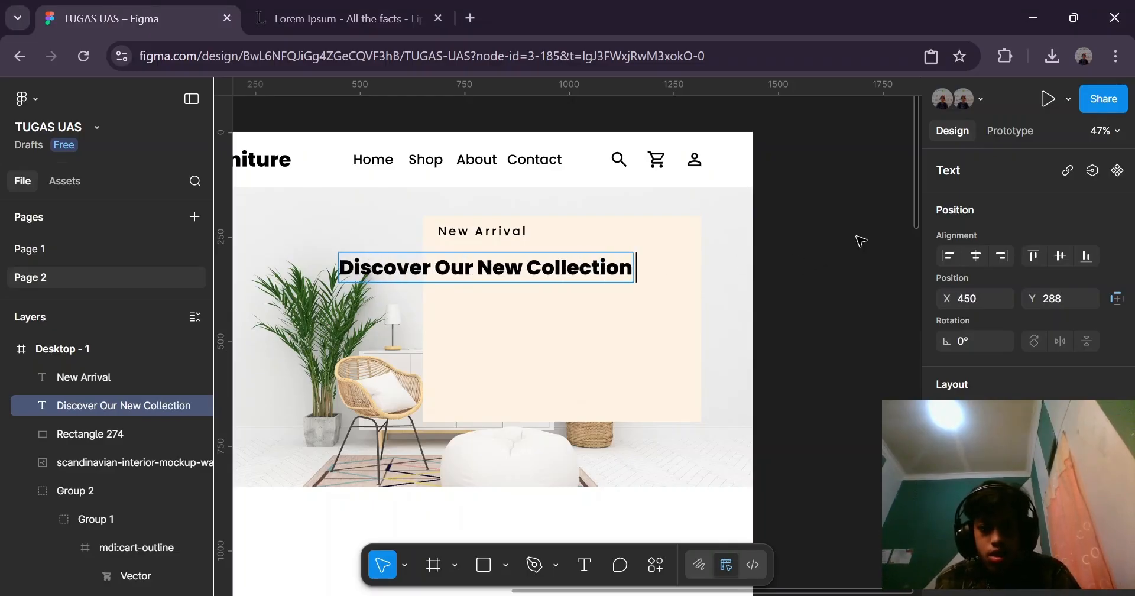
key("Escape")
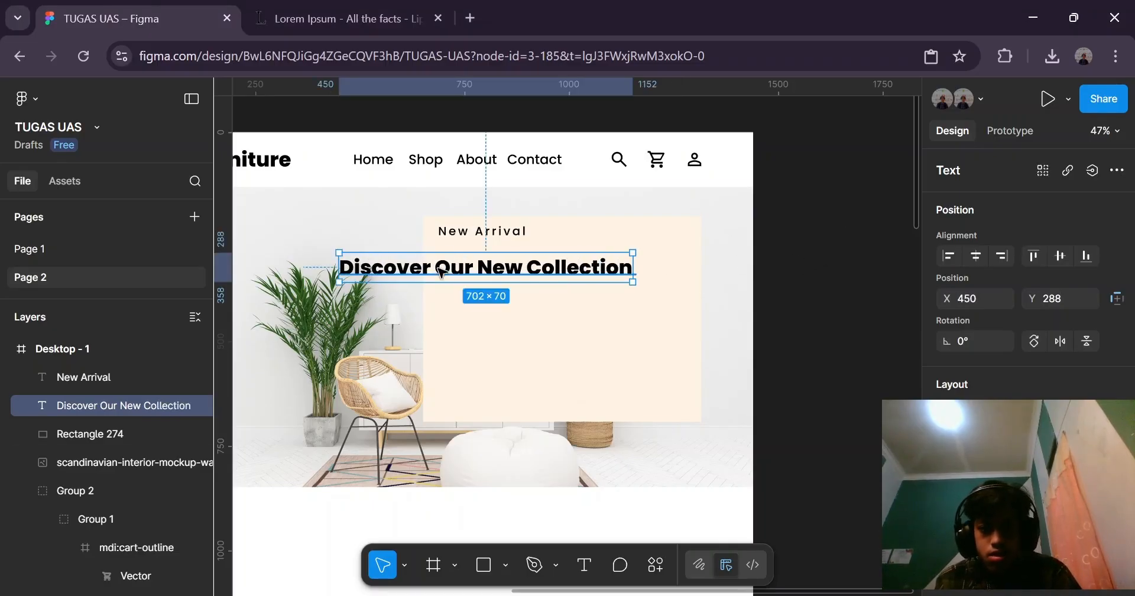
Fit the heading onto two lines within the cream card by narrowing its text box to about 438 wide, and left-align its text.
left_click_drag(448, 274, 534, 274)
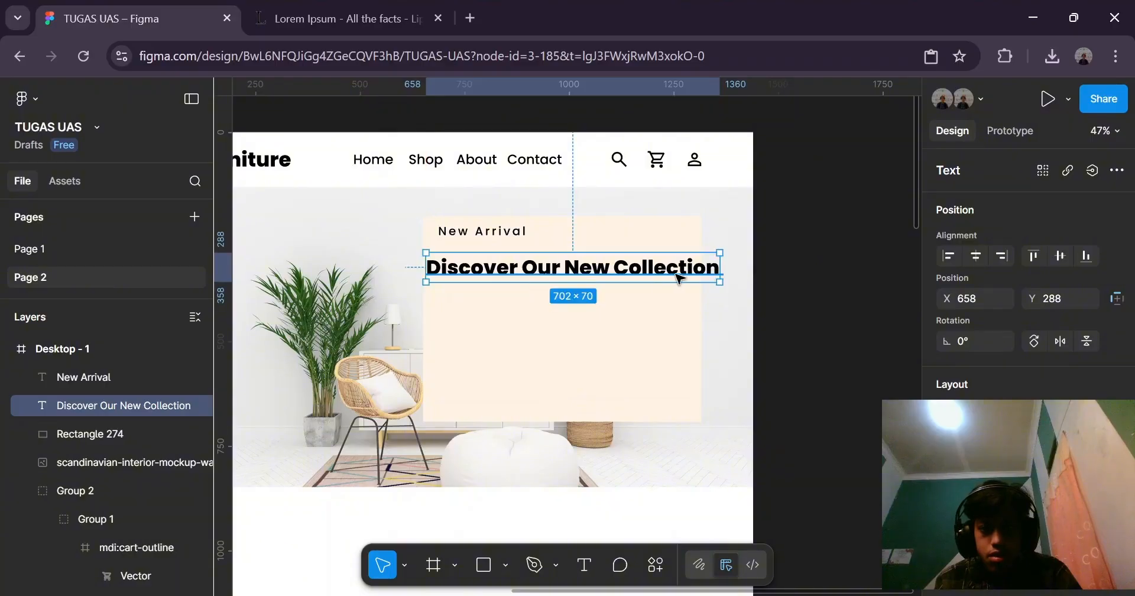
left_click_drag(720, 268, 609, 268)
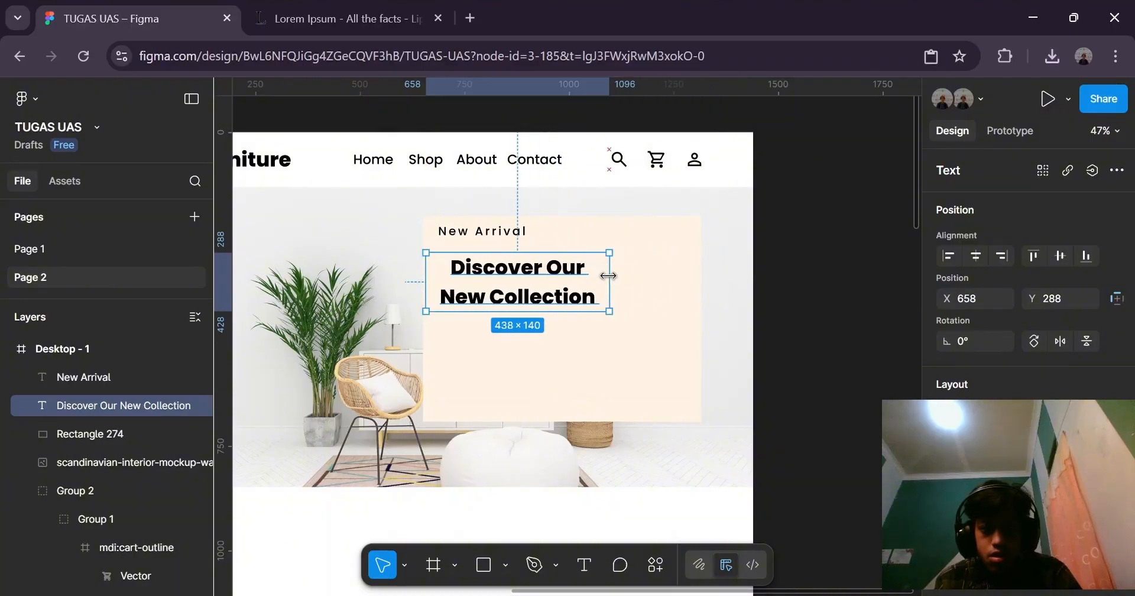
scroll(1081, 378, "down", 5)
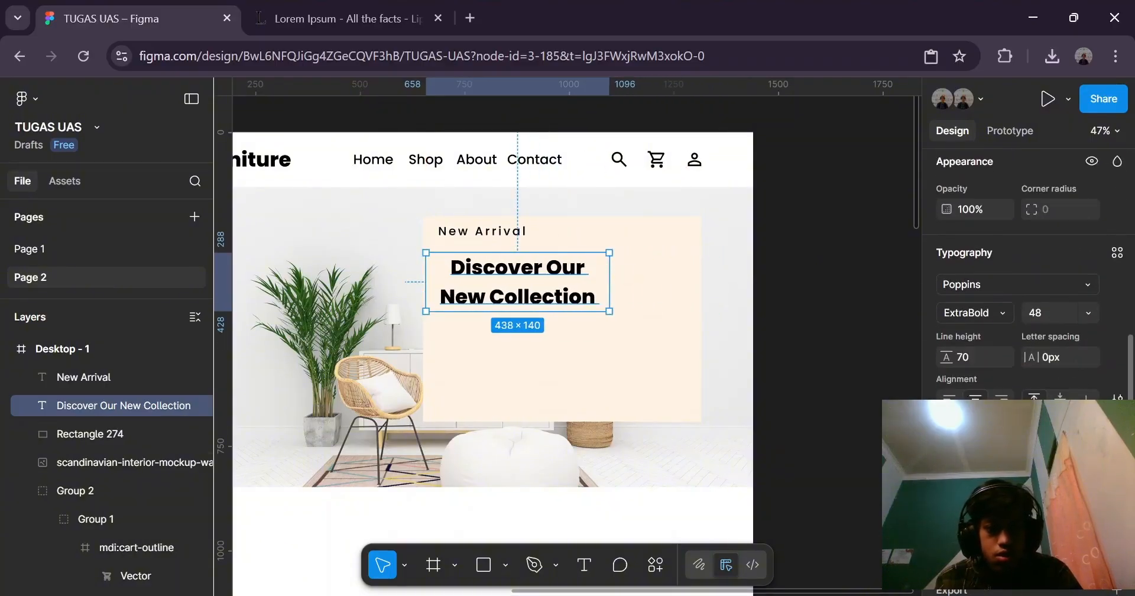
left_click(948, 402)
left_click(805, 332)
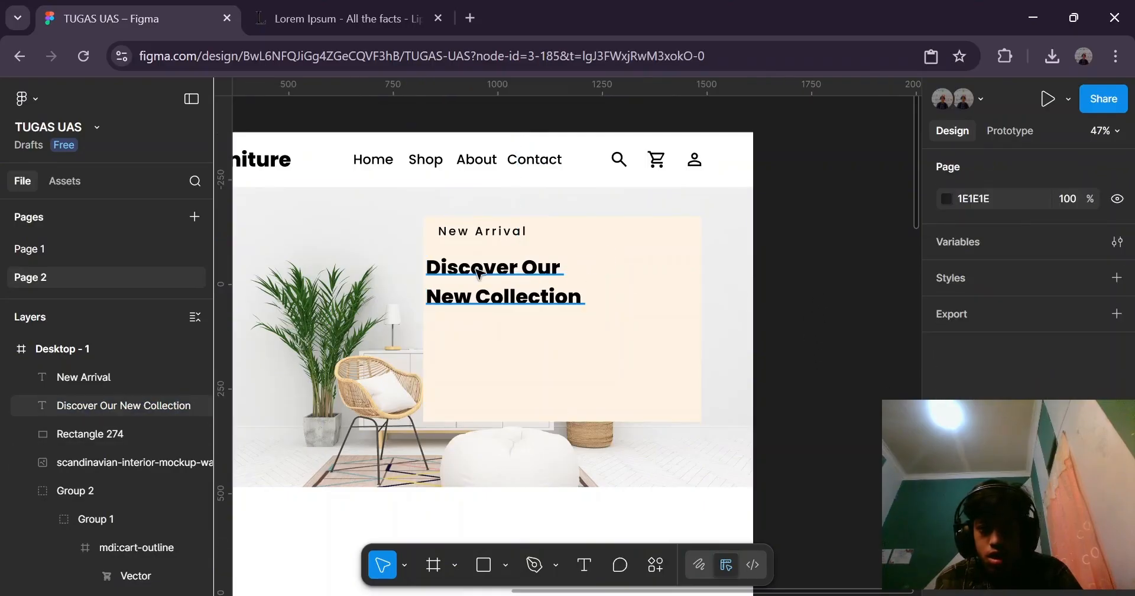
Move the heading to about X 687, Y 284, flush with the New Arrival text's left edge.
left_click_drag(480, 274, 492, 272)
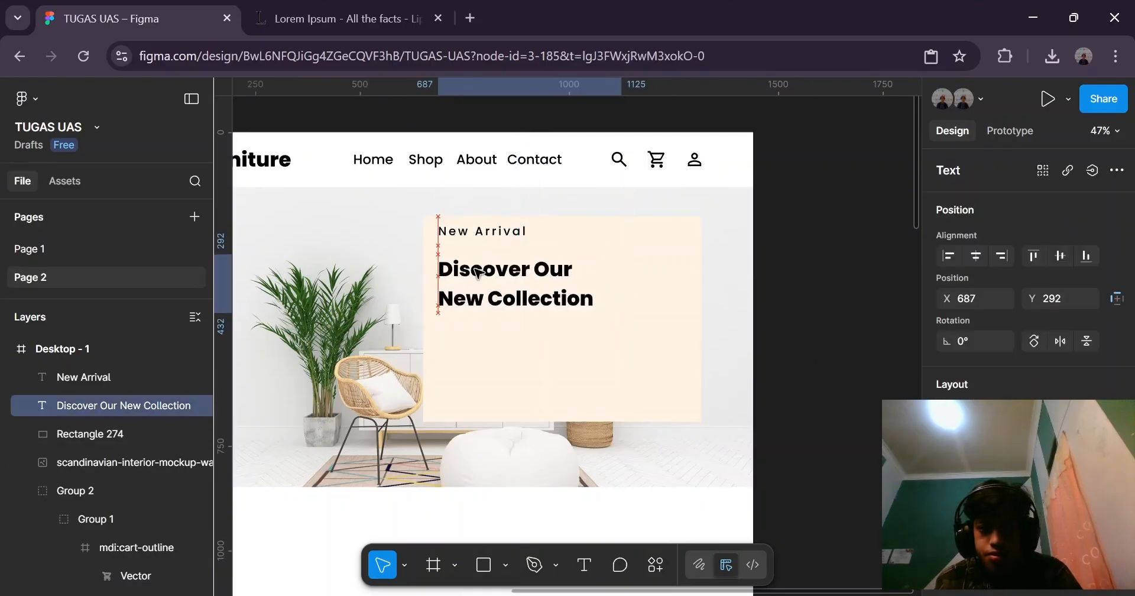
left_click(833, 236)
left_click(594, 267)
Try the Black font weight on the heading and restore ExtraBold.
scroll(1068, 289, "down", 3)
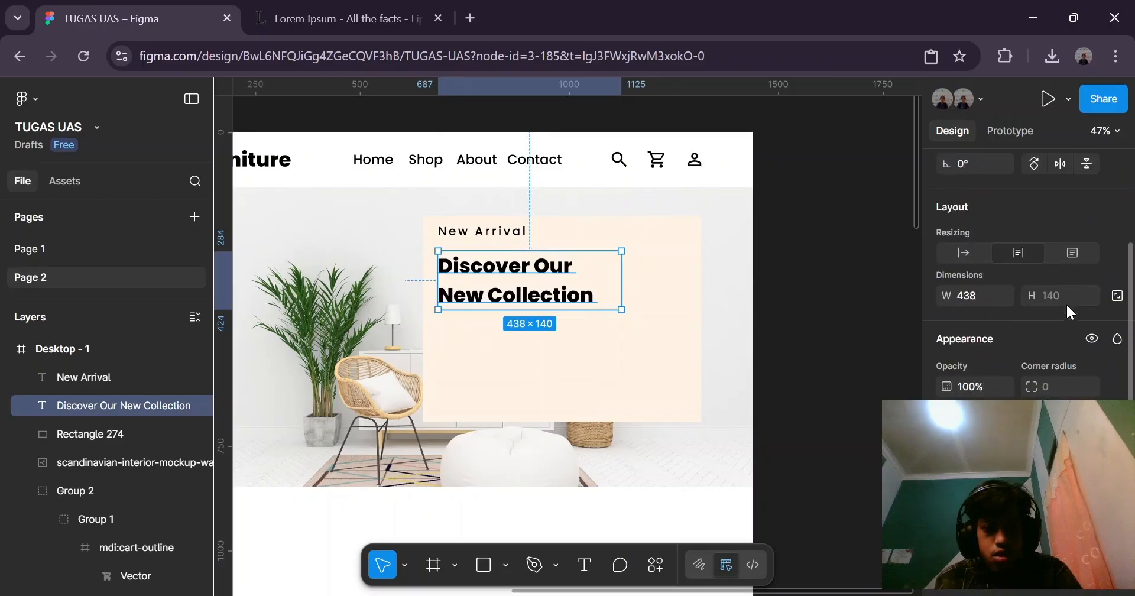
scroll(1047, 364, "down", 1)
left_click(989, 402)
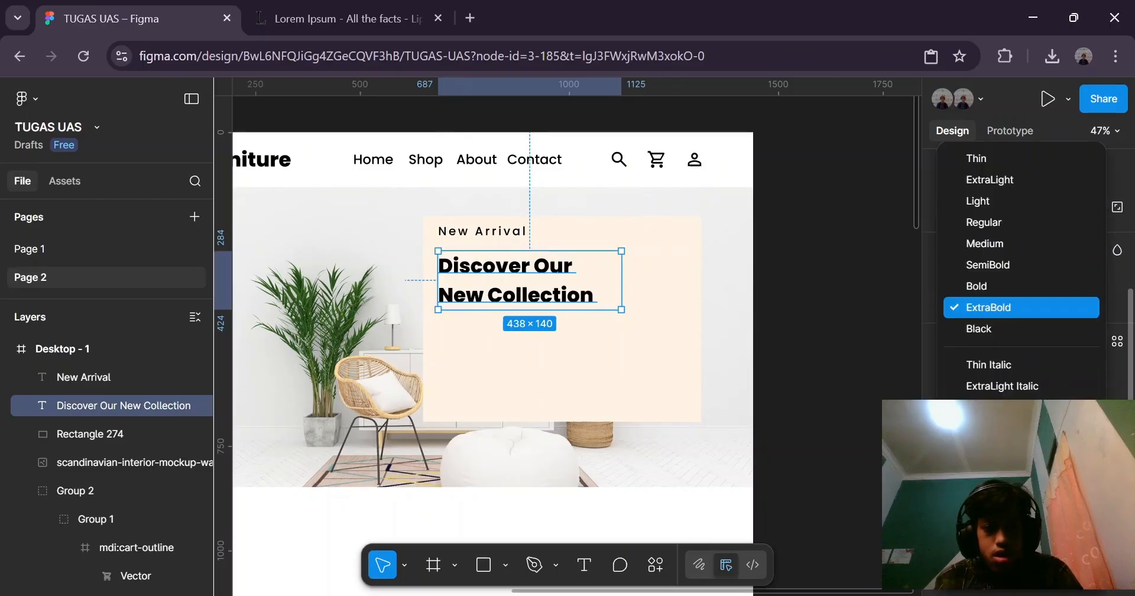
left_click(1010, 326)
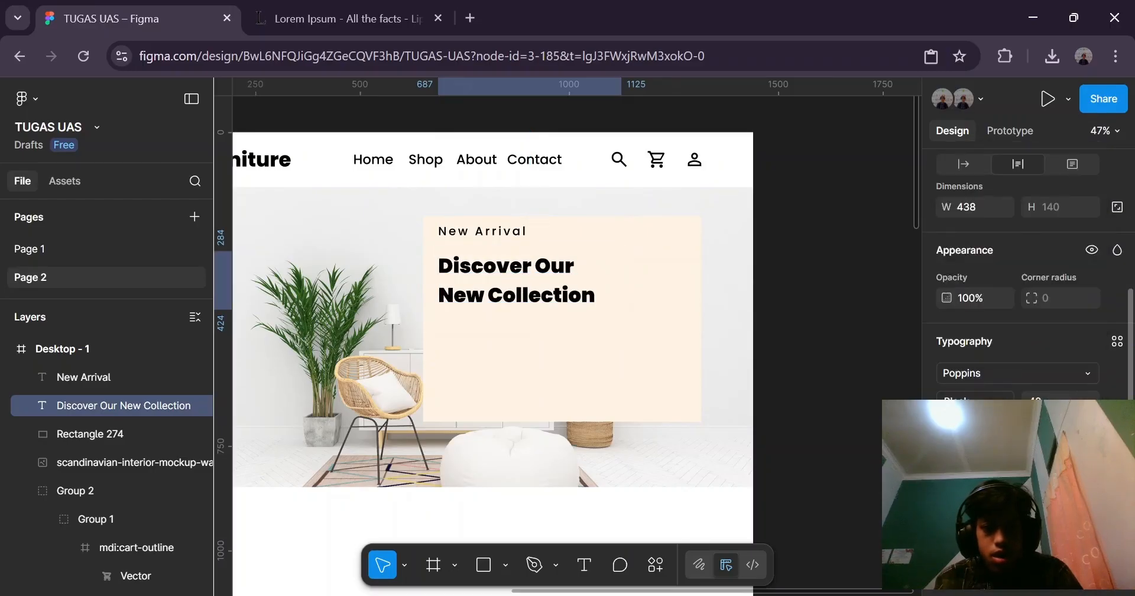
left_click(981, 399)
left_click(1012, 308)
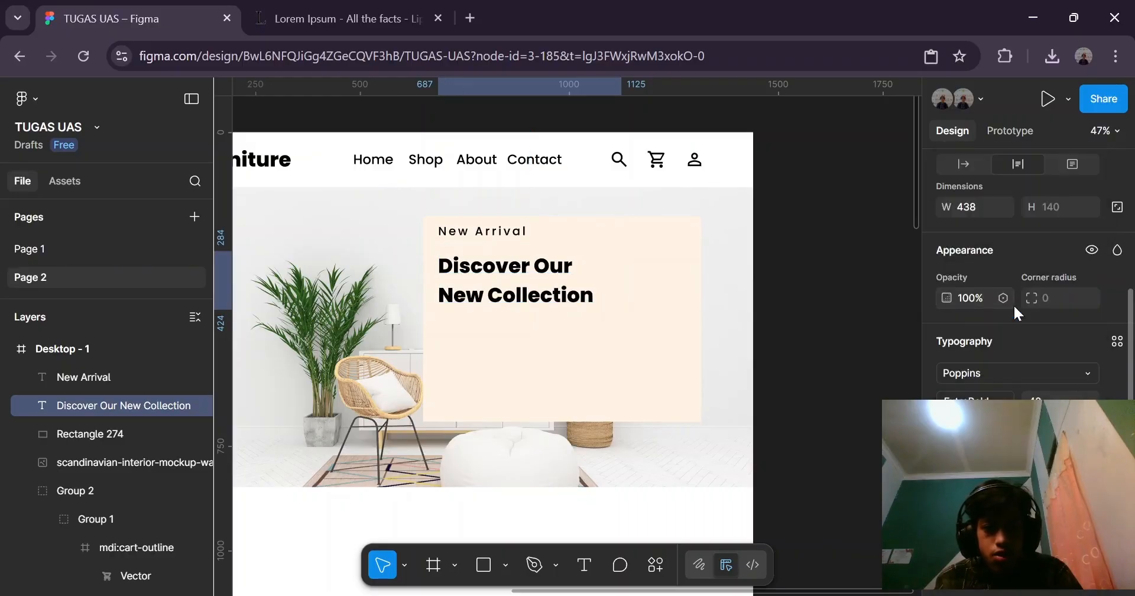
Set the heading's font size to 64 and widen its text box to about 541 so it fits on two lines.
left_click(1081, 399)
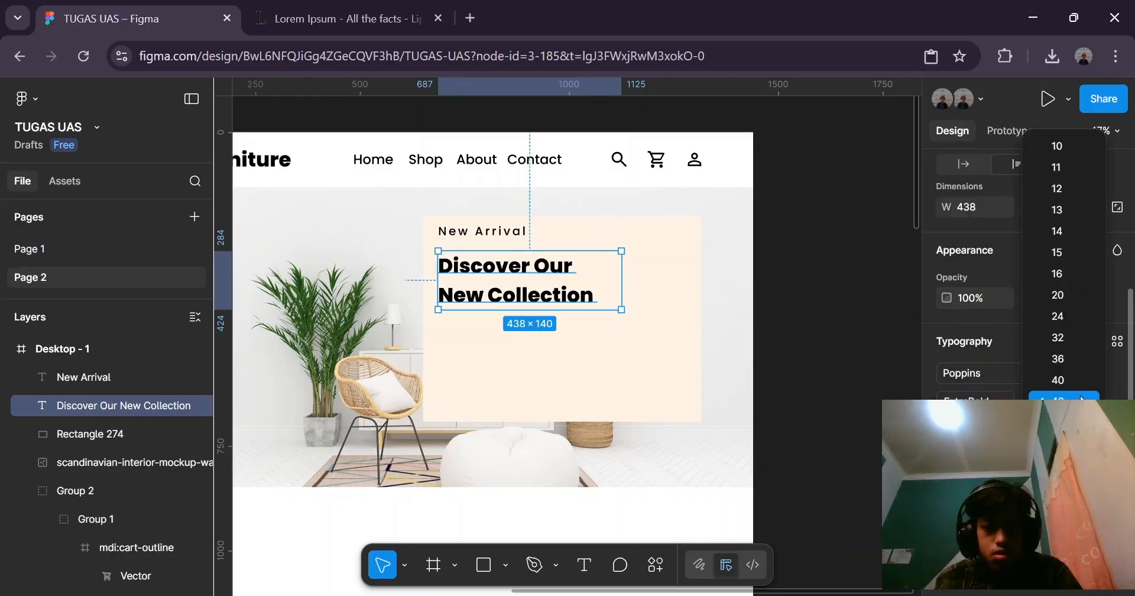
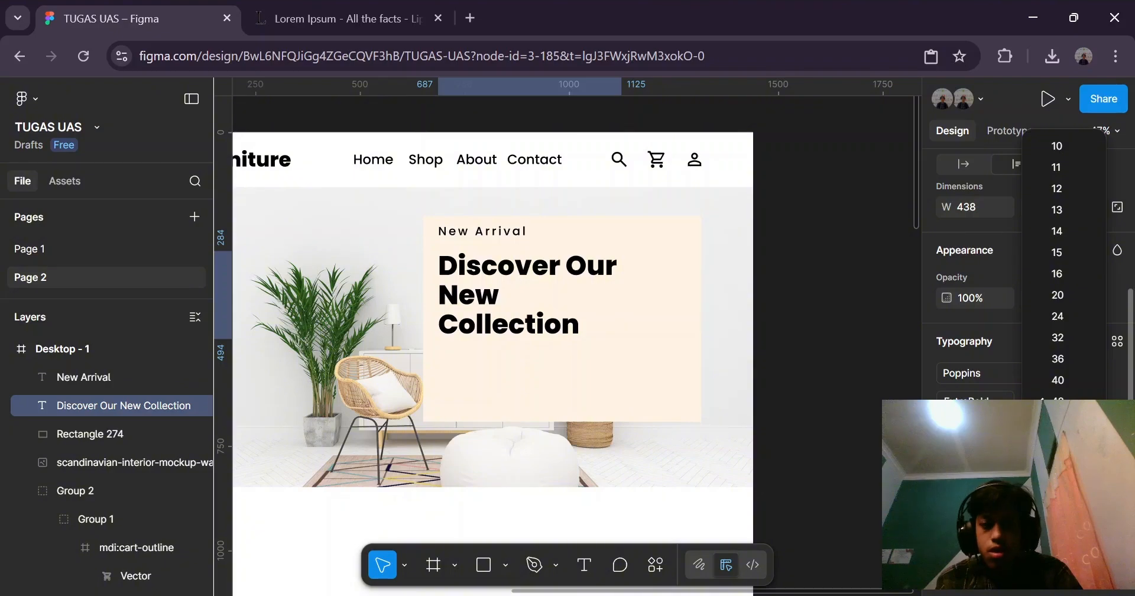
left_click(1057, 422)
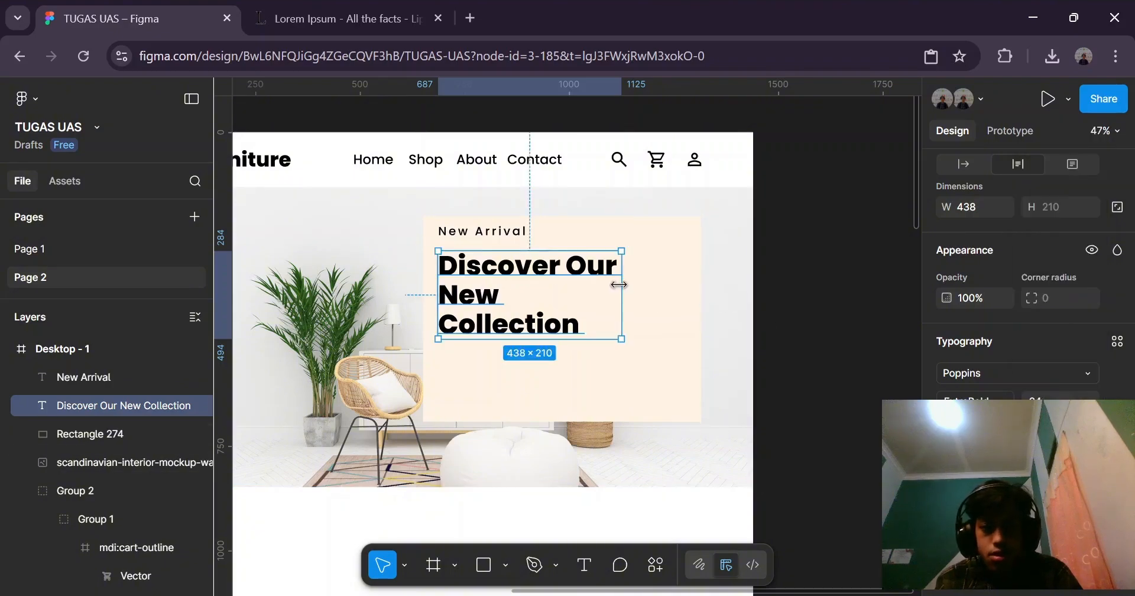
left_click_drag(626, 285, 663, 279)
left_click(846, 280)
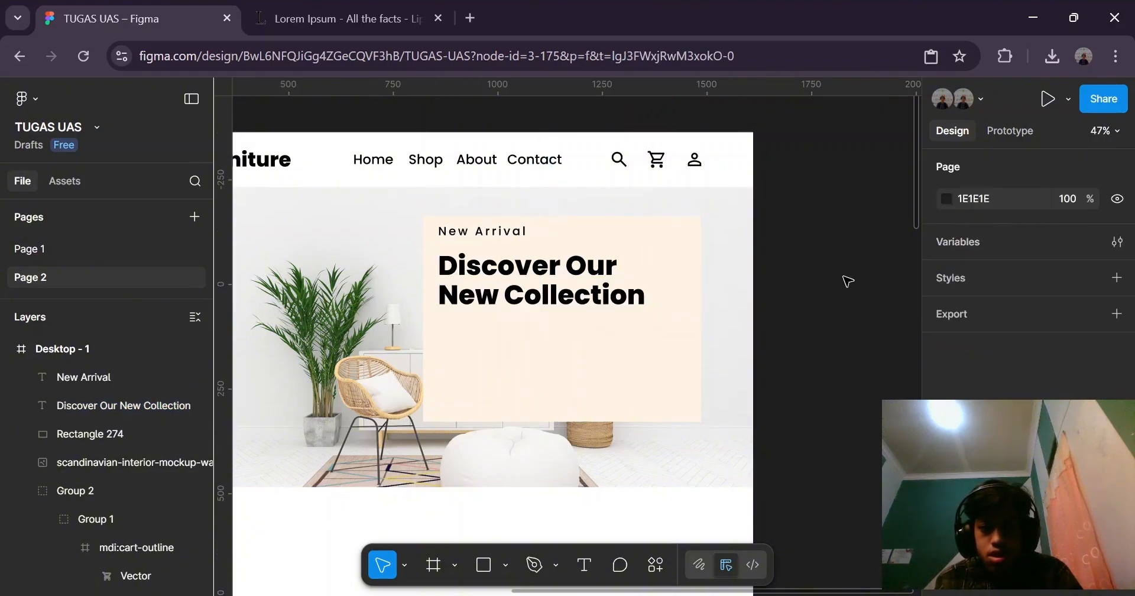
Lower the heading to about Y 295 and the New Arrival text to about Y 225 within the cream card.
left_click(527, 269)
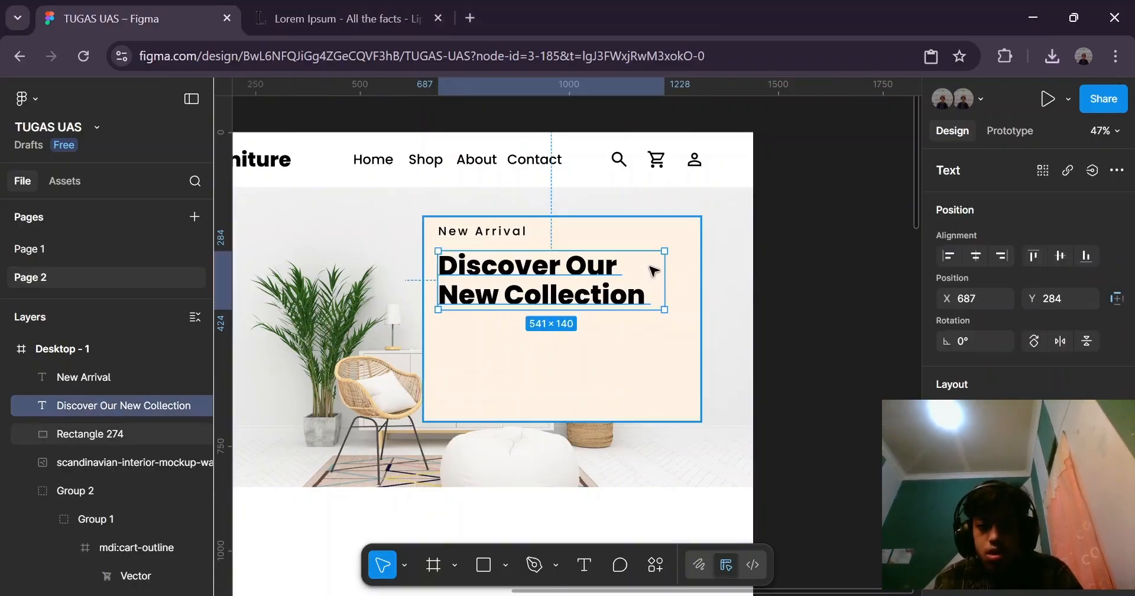
left_click_drag(475, 269, 477, 276)
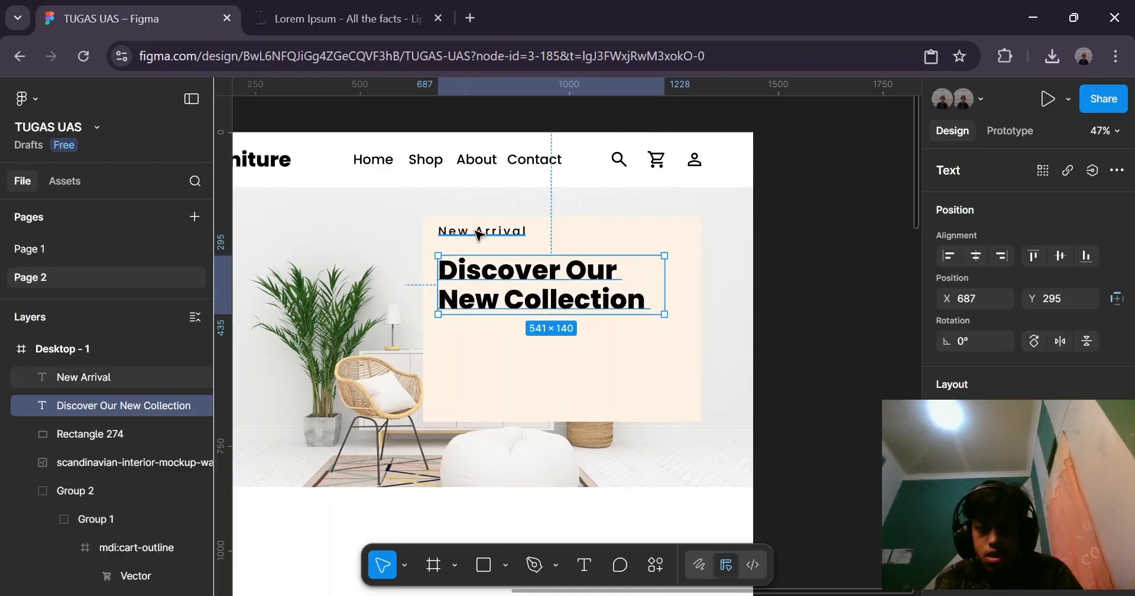
left_click(477, 234)
left_click_drag(477, 234, 495, 248)
left_click(841, 269)
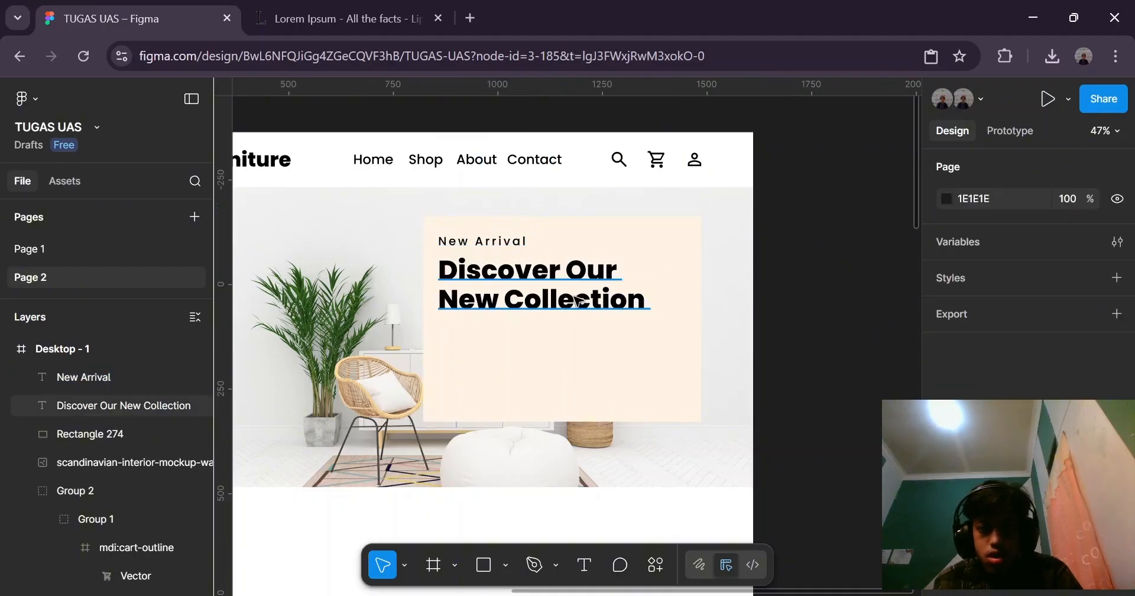
Fill the Discover Our New Collection heading with the gold color sampled from the palette swatch beside the frame.
left_click(591, 284)
scroll(683, 249, "down", 3)
scroll(682, 249, "down", 3)
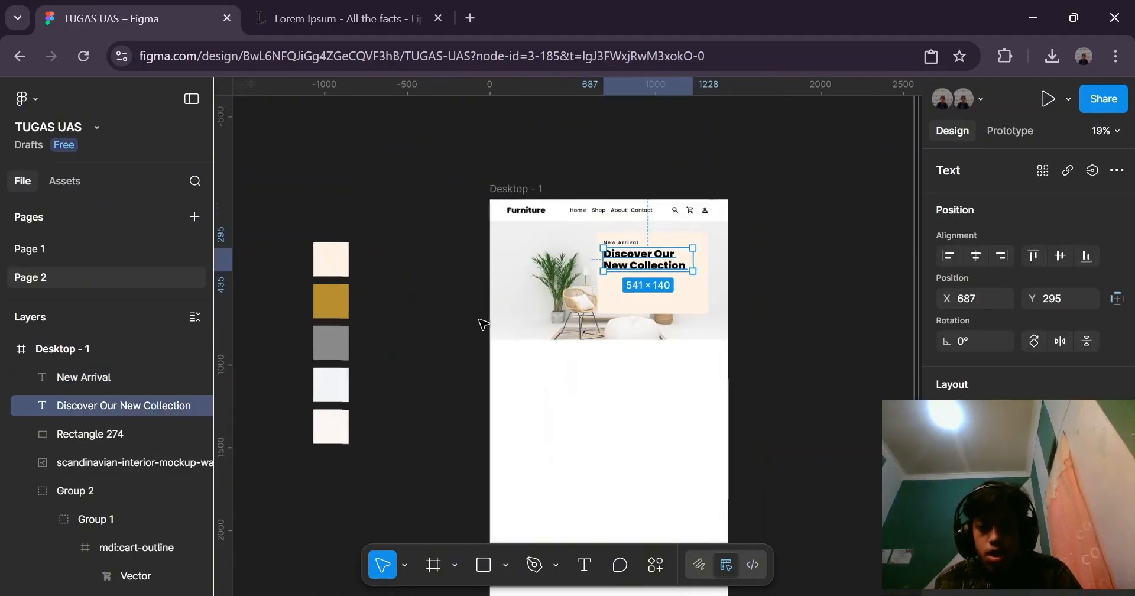
scroll(951, 375, "down", 3)
scroll(1005, 355, "down", 2)
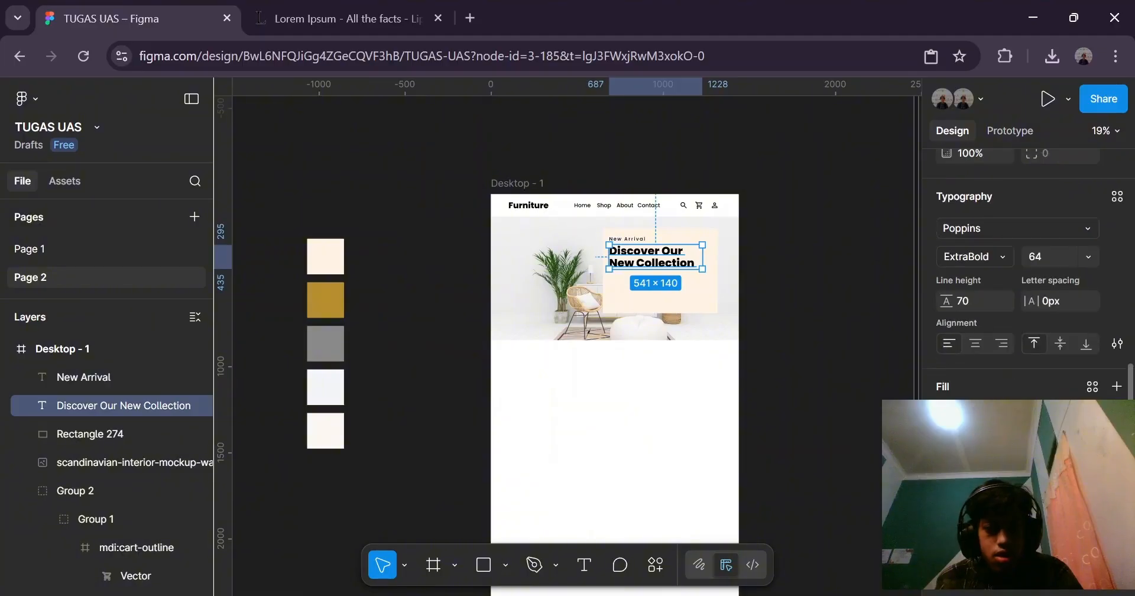
left_click(945, 413)
left_click(735, 469)
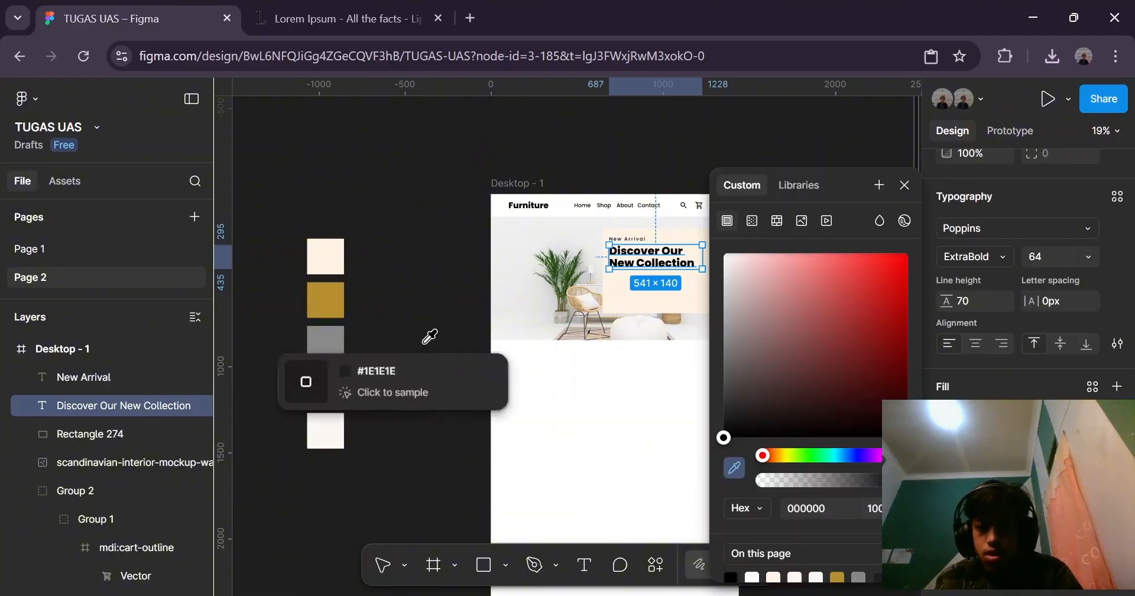
left_click(325, 301)
left_click(413, 274)
scroll(644, 250, "up", 5)
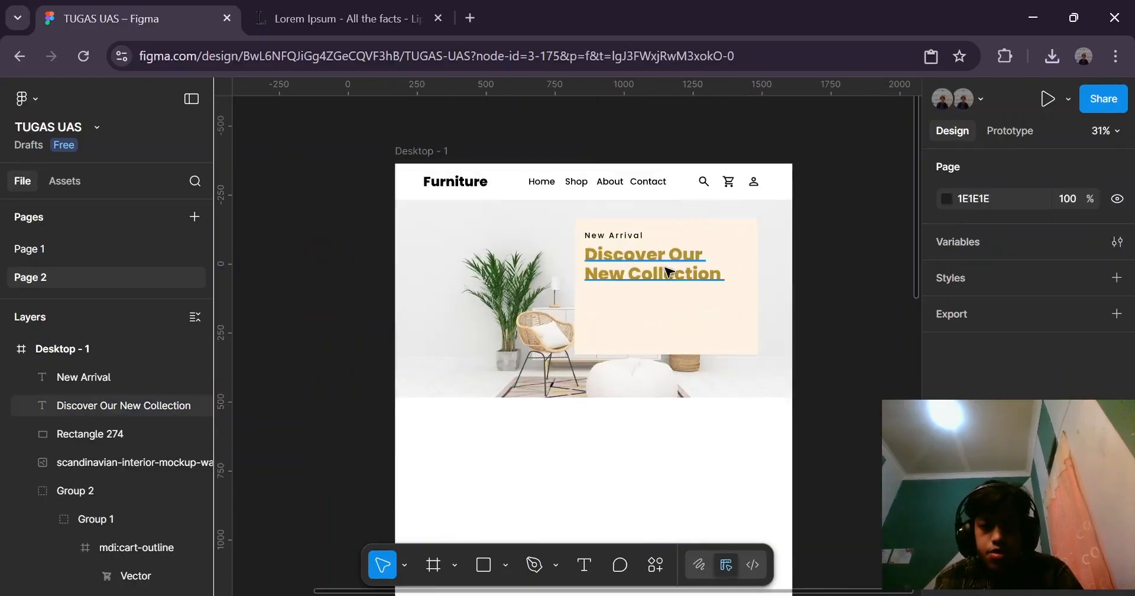
Duplicate the New Arrival text and place the copy below the heading at X 687, Y 435.
scroll(610, 232, "down", 5)
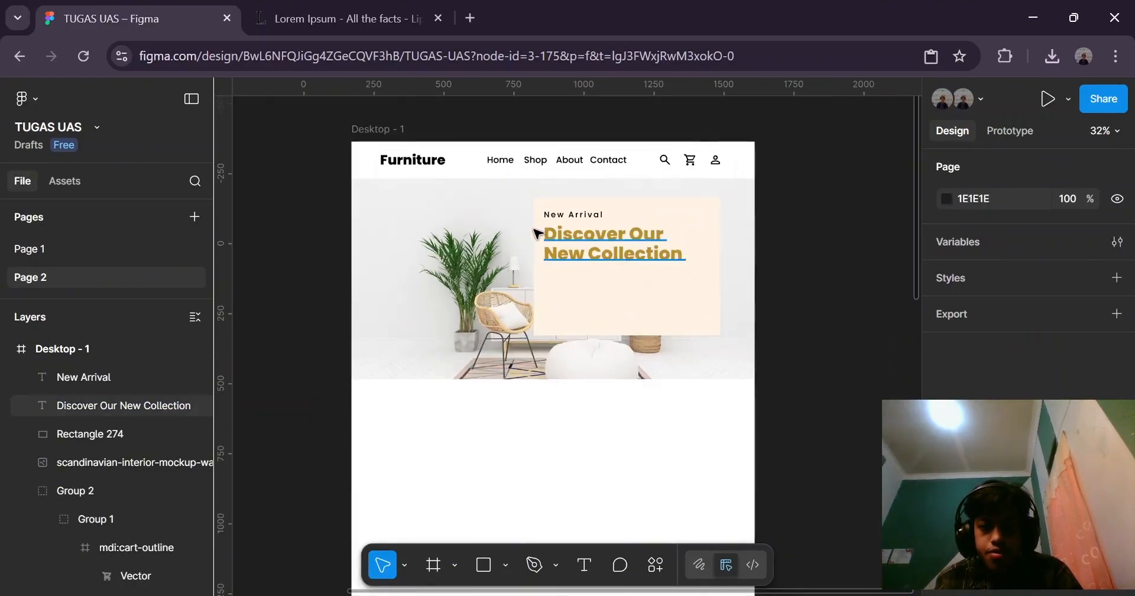
scroll(539, 241, "up", 2)
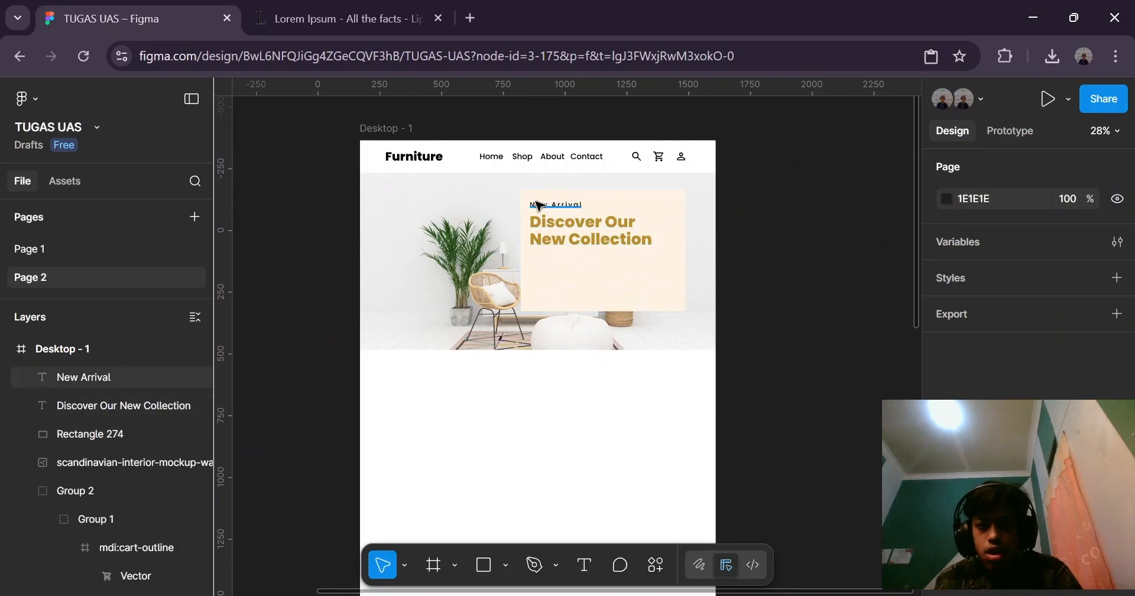
left_click(561, 207)
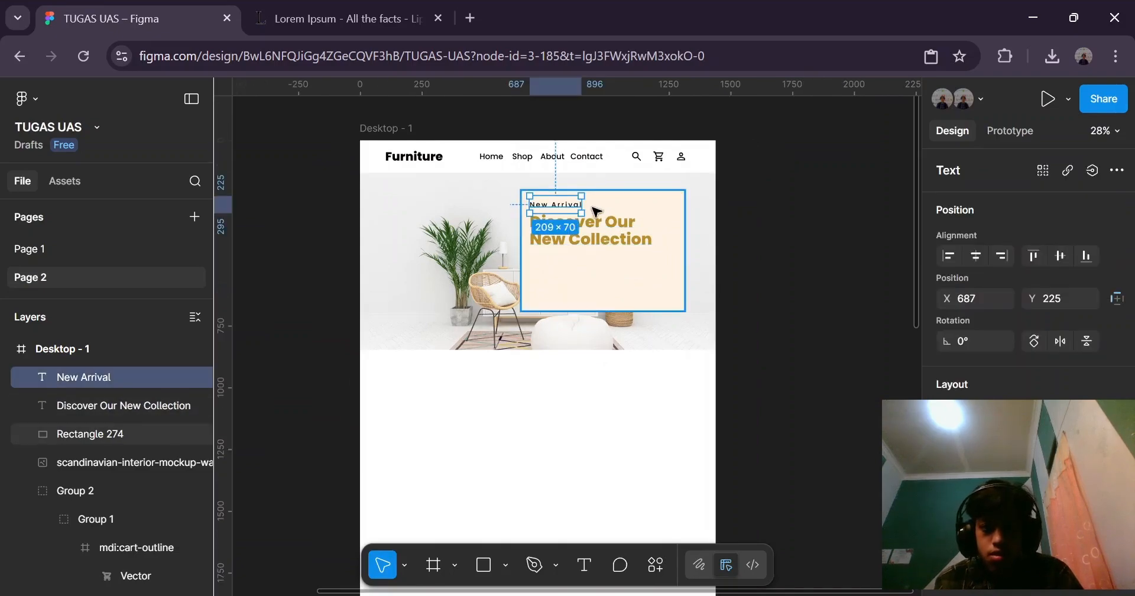
key("ctrl+d")
key("shift+Down")
key("shift+Down")
key("shift+Down")
key("shift+Down")
key("shift+Down")
key("shift+Down")
key("shift+Down")
key("shift+Down")
key("shift+Down")
key("shift+Down")
key("shift+Down")
key("shift+Down")
key("shift+Down")
key("shift+Down")
key("shift+Down")
key("shift+Down")
key("shift+Down")
key("shift+Down")
key("shift+Down")
key("shift+Down")
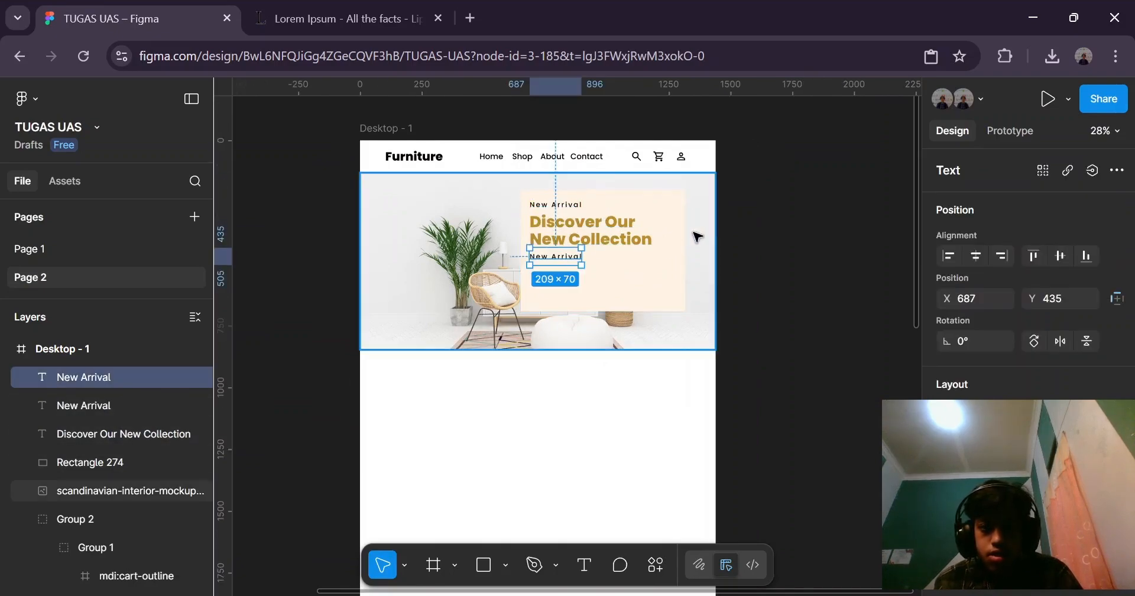
left_click(697, 236)
Set the font size of the New Arrival copy below the heading to 24.
left_click(561, 256)
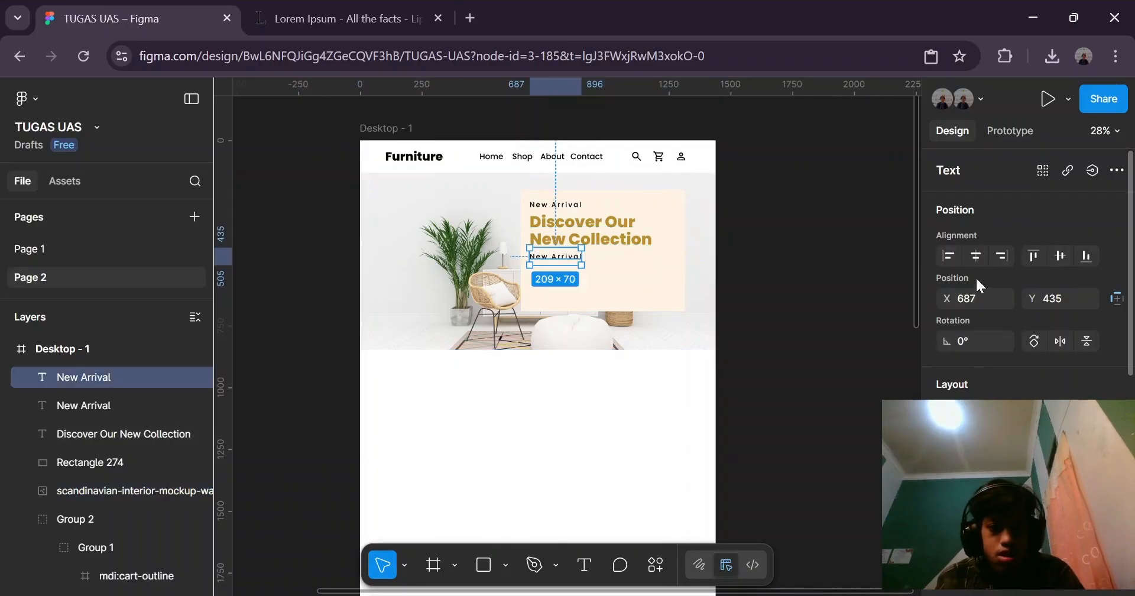
scroll(975, 275, "down", 5)
left_click(1085, 305)
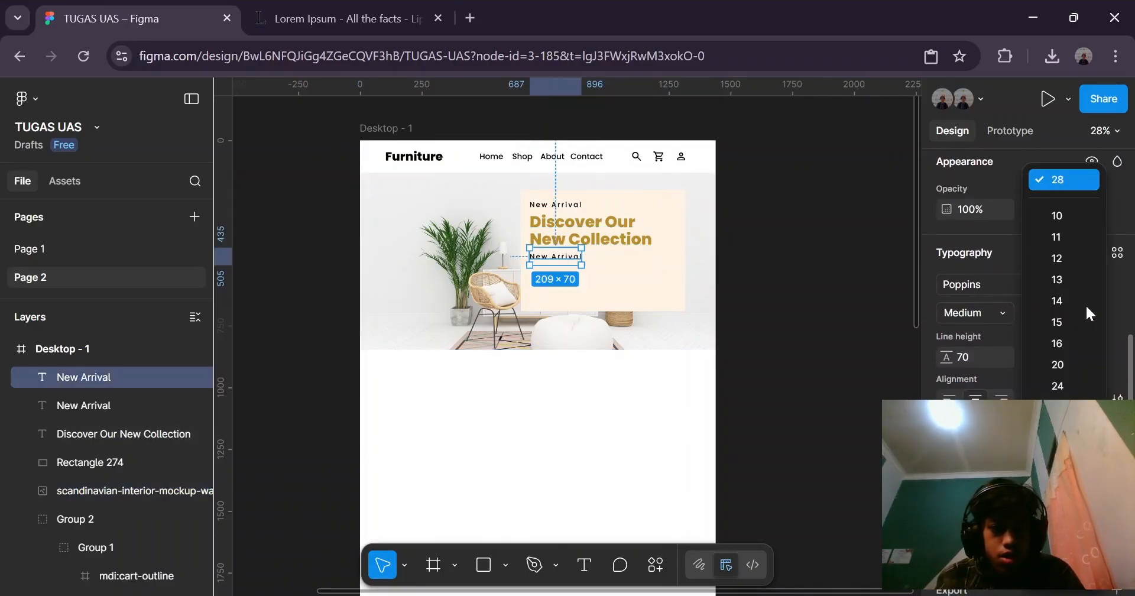
left_click(1076, 381)
left_click(790, 284)
scroll(646, 307, "up", 2)
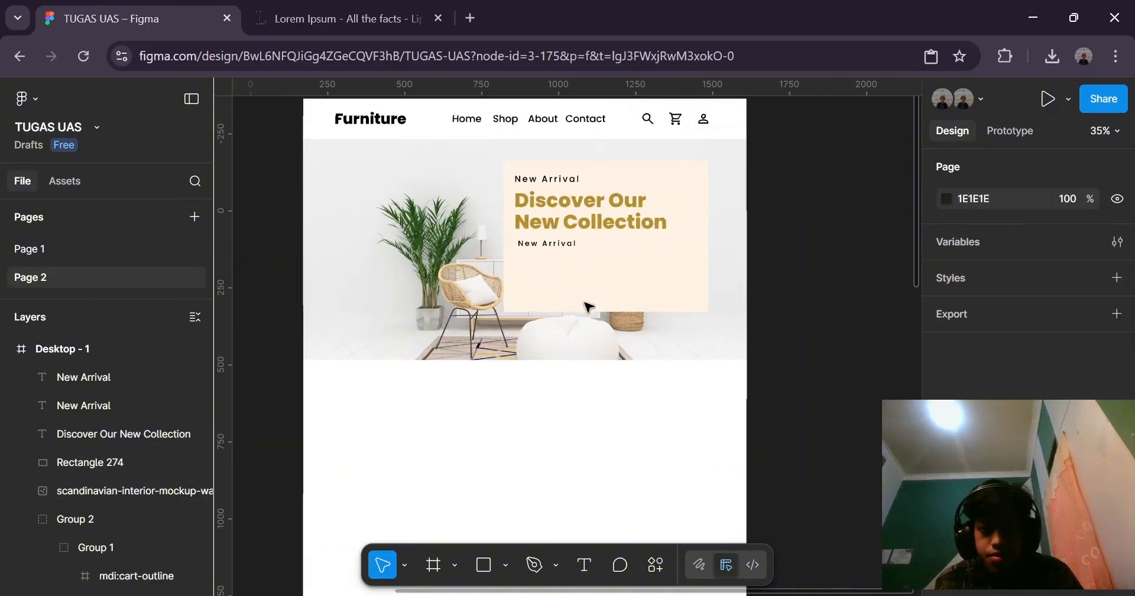
Set the letter spacing of the New Arrival copy below the heading to 0 px.
scroll(589, 306, "up", 2)
left_click(547, 235)
scroll(1106, 308, "down", 5)
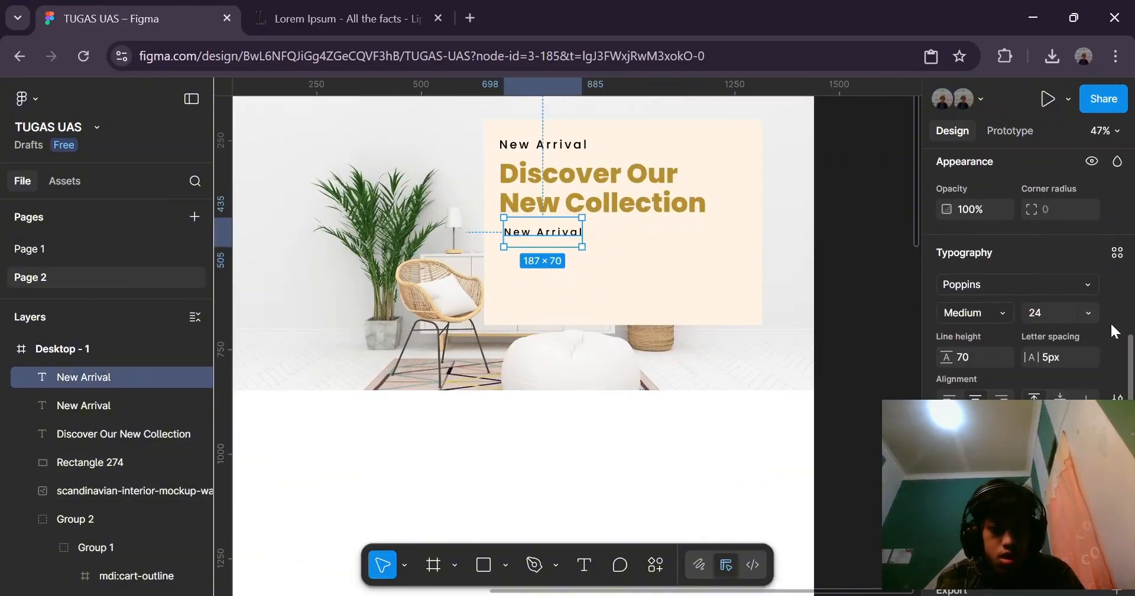
left_click(1058, 355)
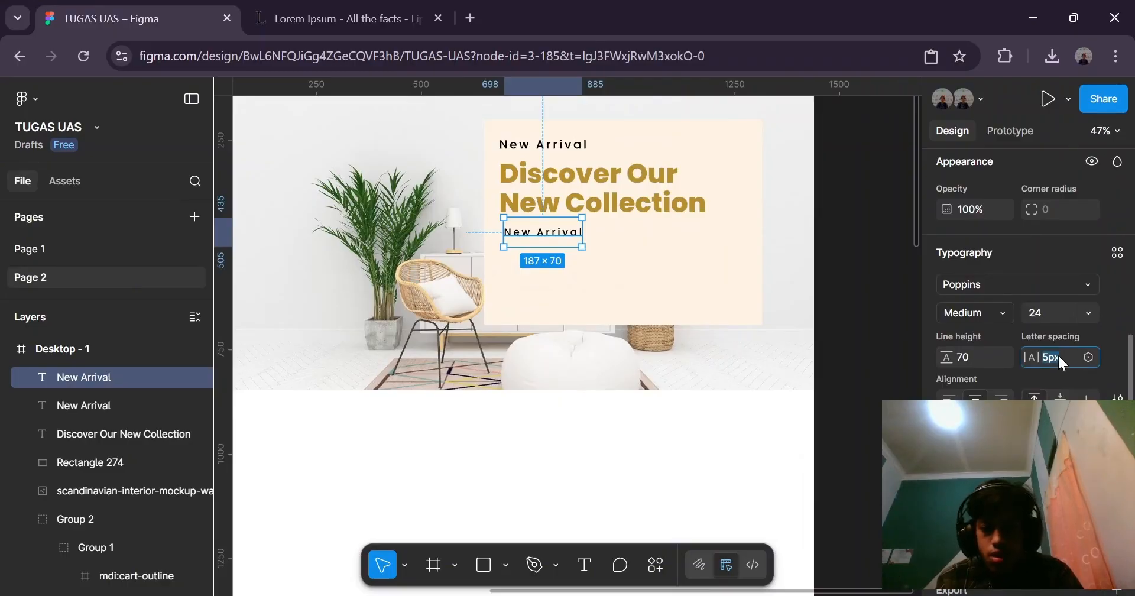
type("0")
key("Return")
key("Escape")
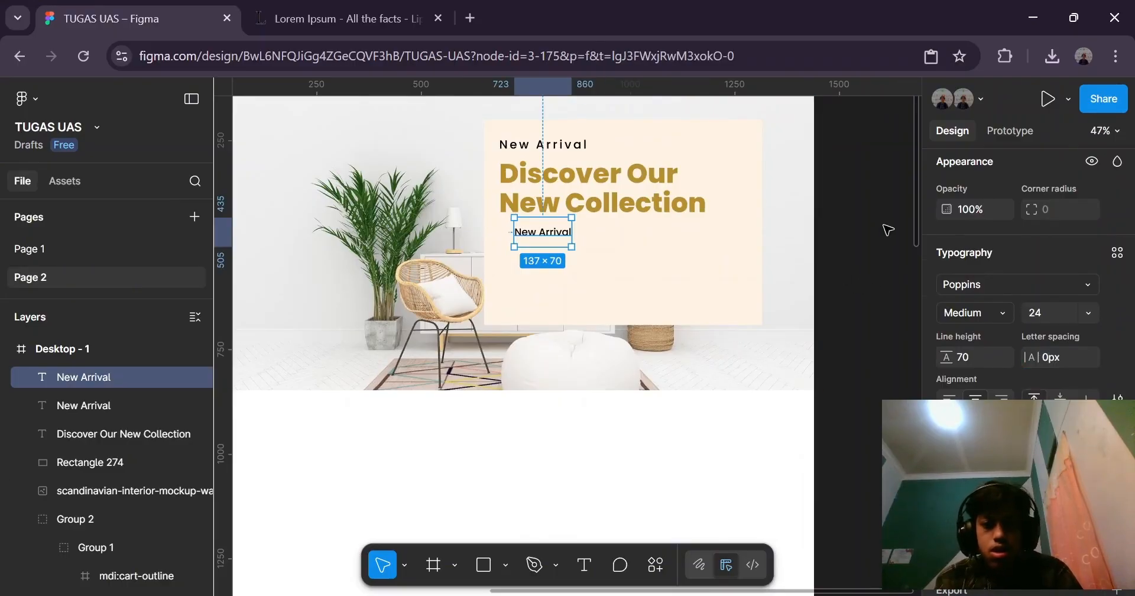
Switch to the Lorem Ipsum page and copy the first sentence of the standard passage, ending at "magna aliqua.".
left_click(331, 15)
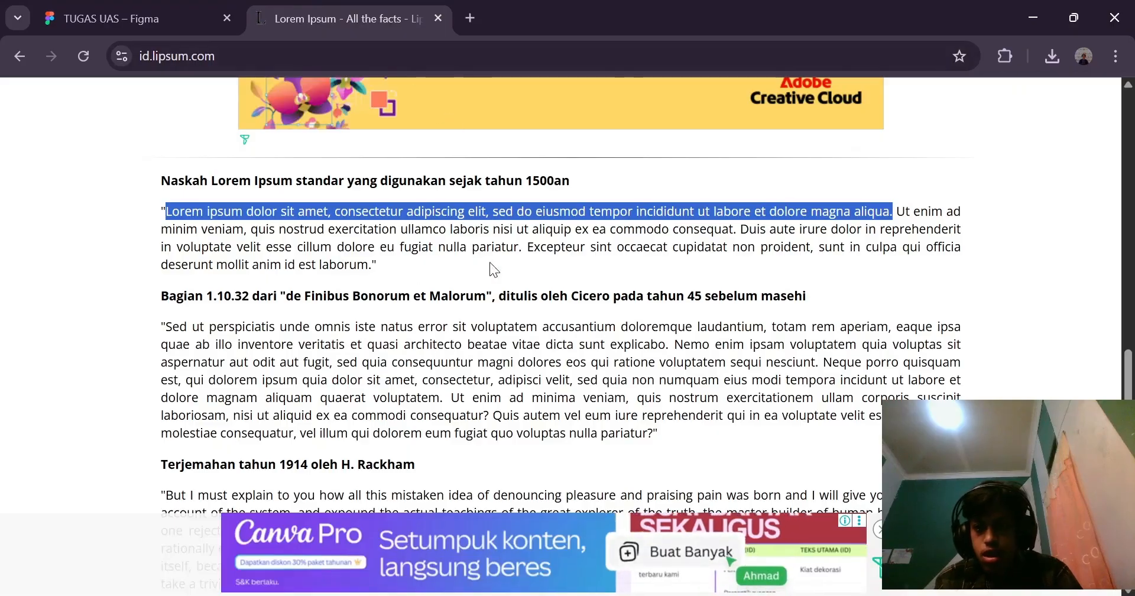
scroll(456, 271, "up", 2)
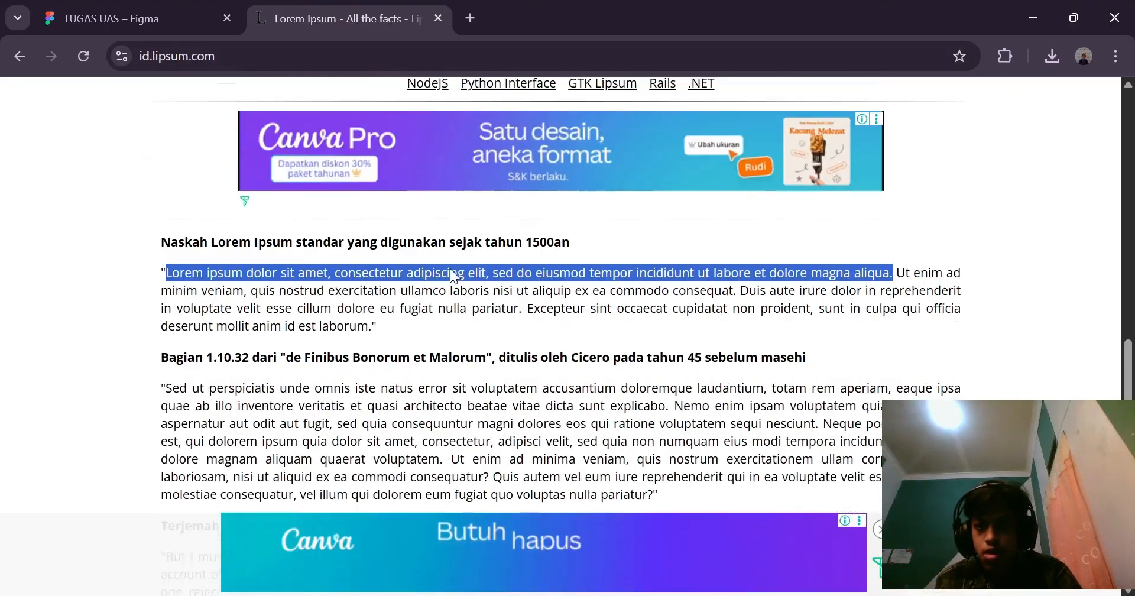
left_click_drag(165, 300, 896, 302)
key("ctrl+c")
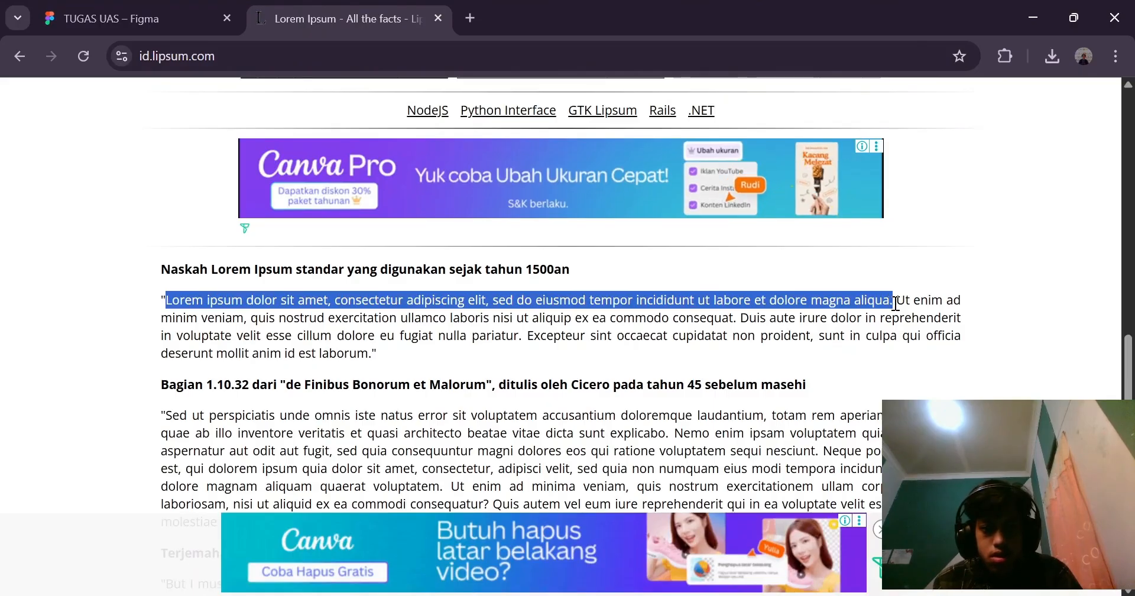
Return to the Figma design and replace the New Arrival copy below the heading with the copied Lorem ipsum sentence.
left_click(130, 19)
left_click(554, 232)
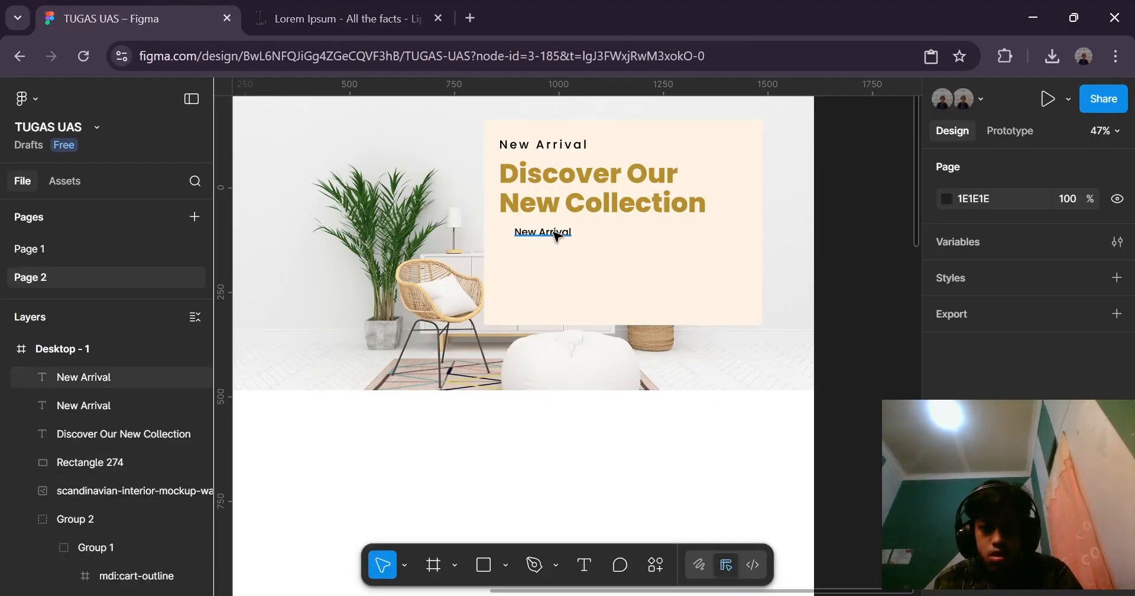
double_click(555, 233)
key("ctrl+v")
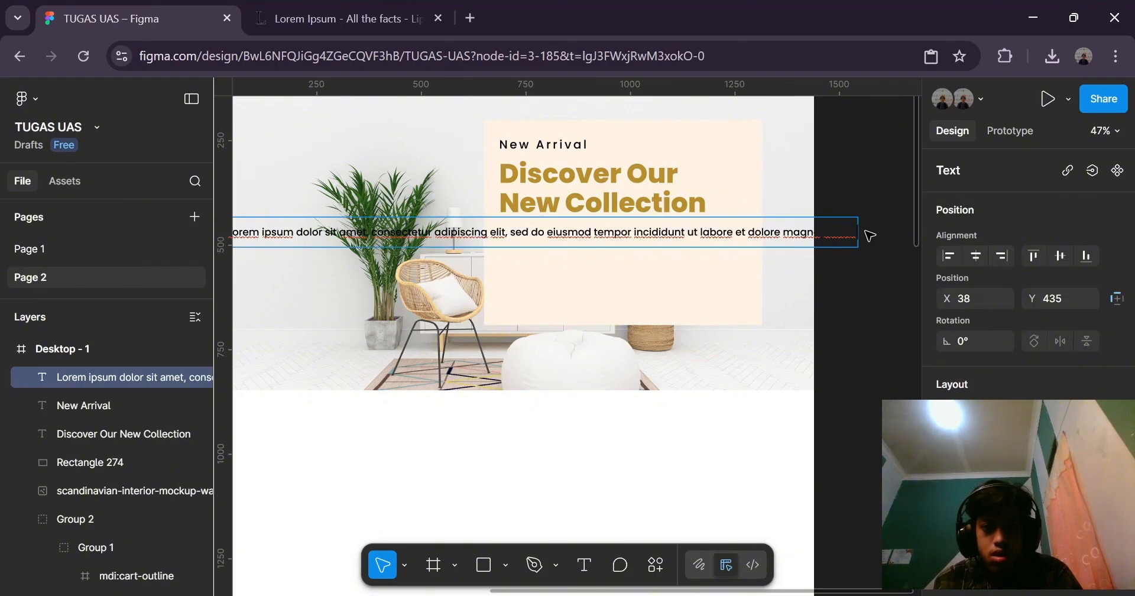
key("Escape")
Narrow the Lorem ipsum text box to about 482 wide and move it onto the cream card at about X 706, Y 365.
scroll(866, 235, "down", 5)
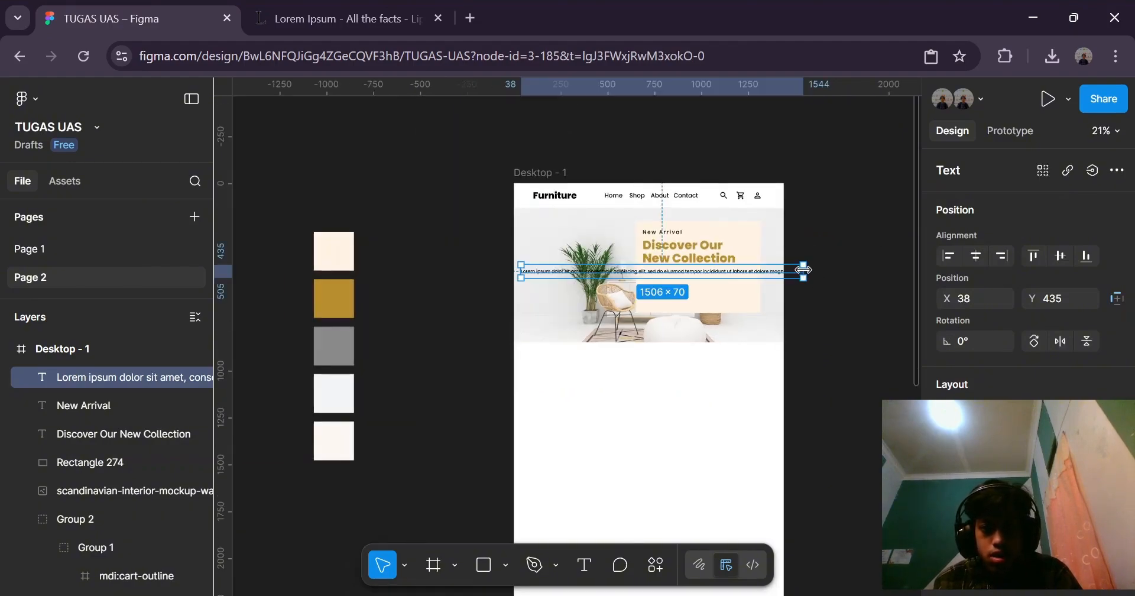
left_click_drag(803, 270, 724, 264)
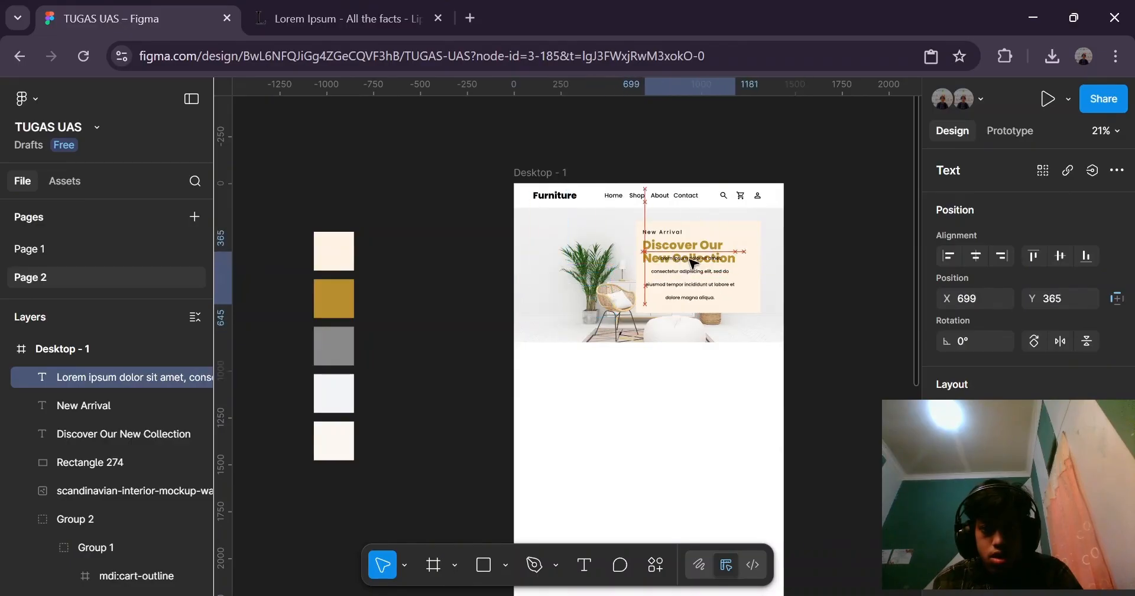
scroll(727, 260, "up", 3, "ctrl")
Left-align the Lorem ipsum paragraph and set its line height to Auto.
scroll(1084, 334, "down", 5)
scroll(1084, 333, "up", 2)
scroll(1086, 337, "down", 3)
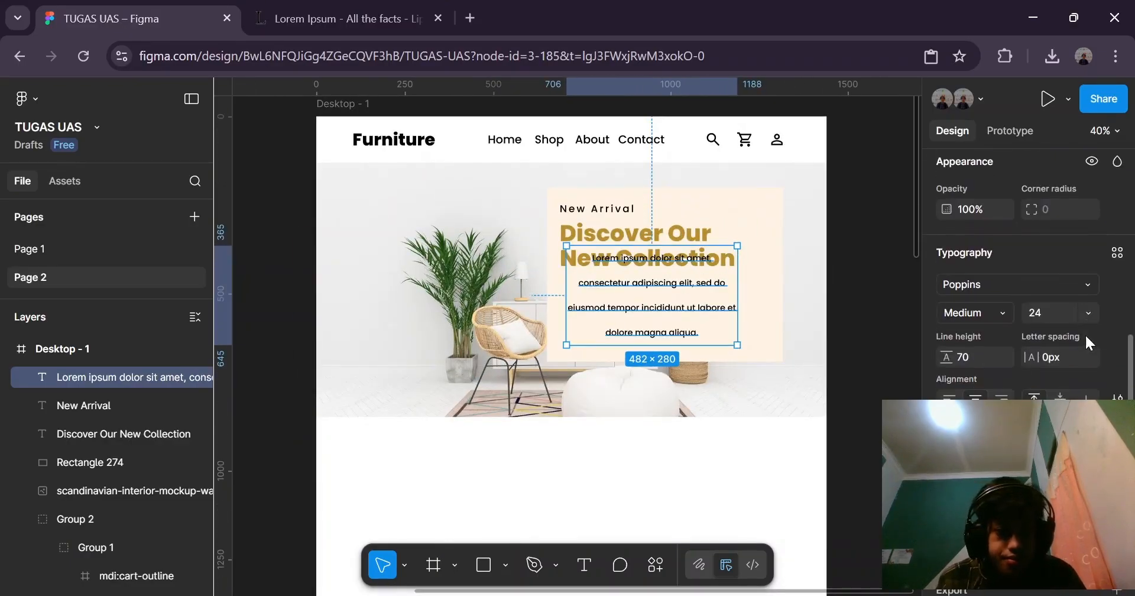
left_click(948, 394)
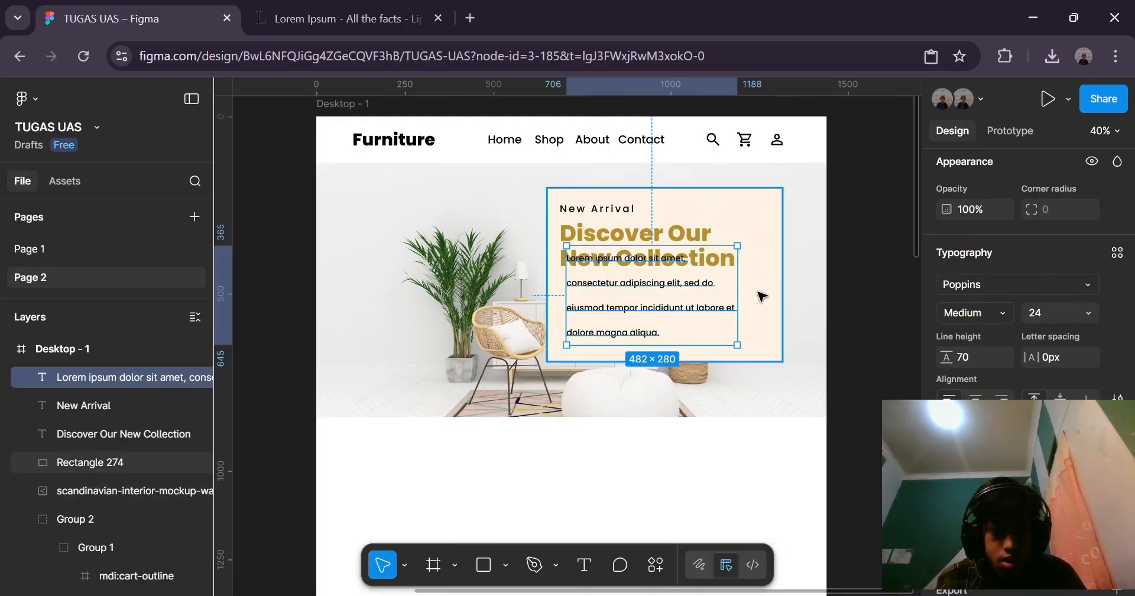
left_click(978, 358)
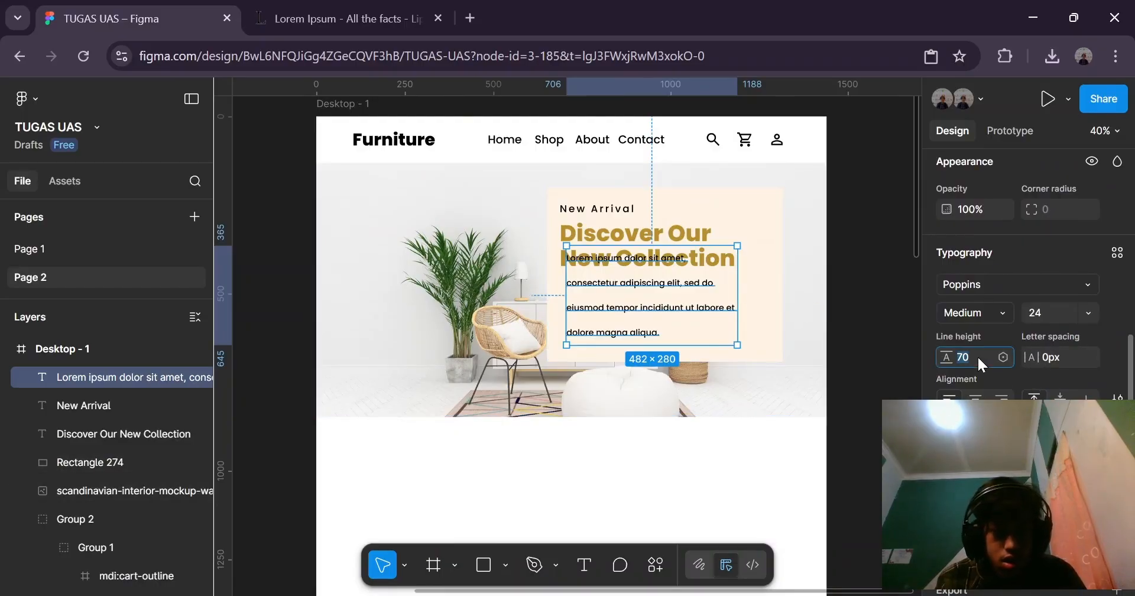
type("auto")
key("Return")
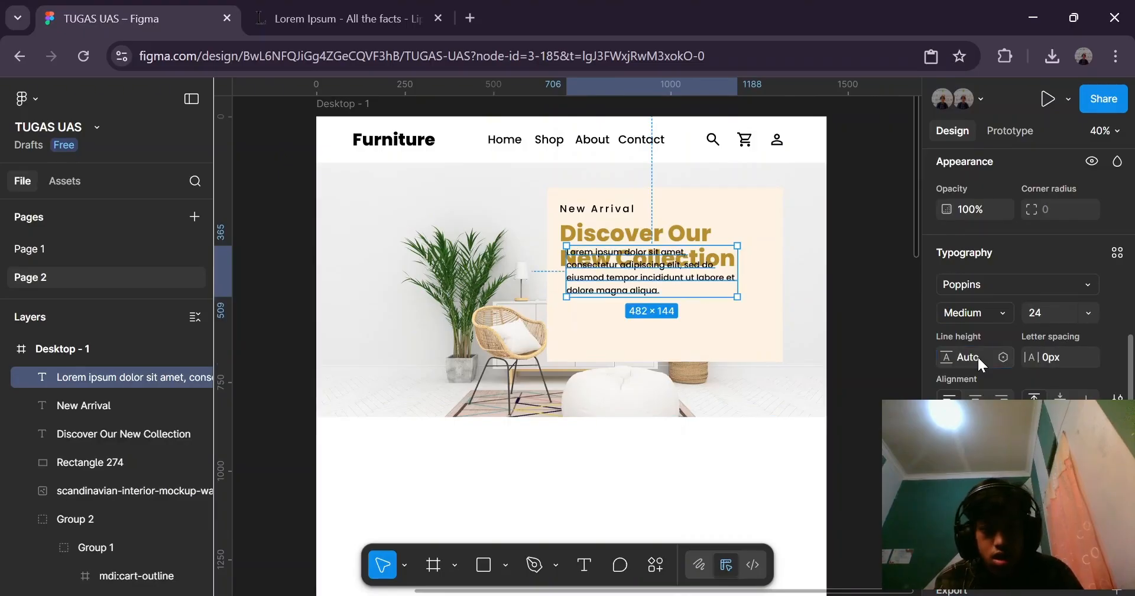
Move the Lorem ipsum paragraph down below the heading to about X 682, Y 428.
left_click(842, 246)
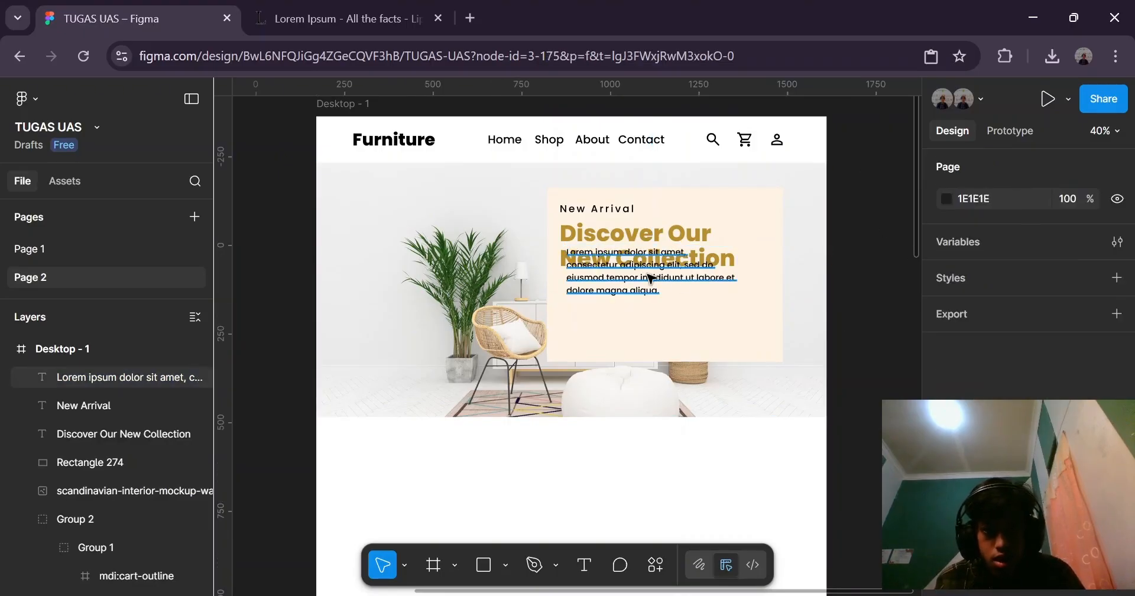
left_click(621, 288)
left_click_drag(622, 287, 613, 310)
Shorten the paragraph to "Lorem ipsum dolor sit amet, consectetur adipiscing elit, sed do.".
double_click(644, 298)
left_click(664, 306)
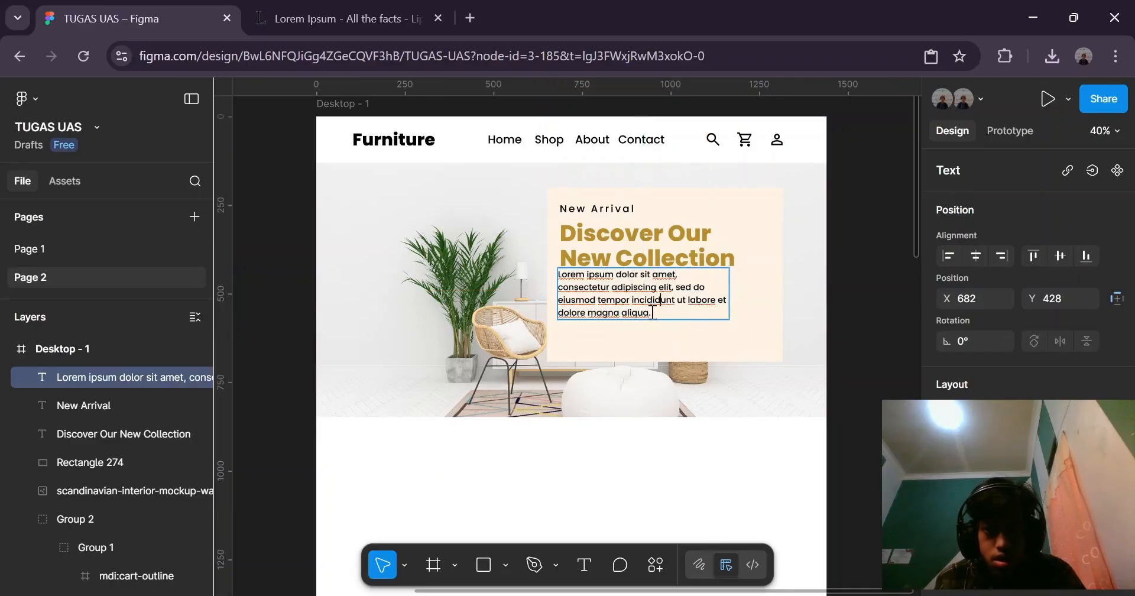
left_click_drag(649, 312, 673, 293)
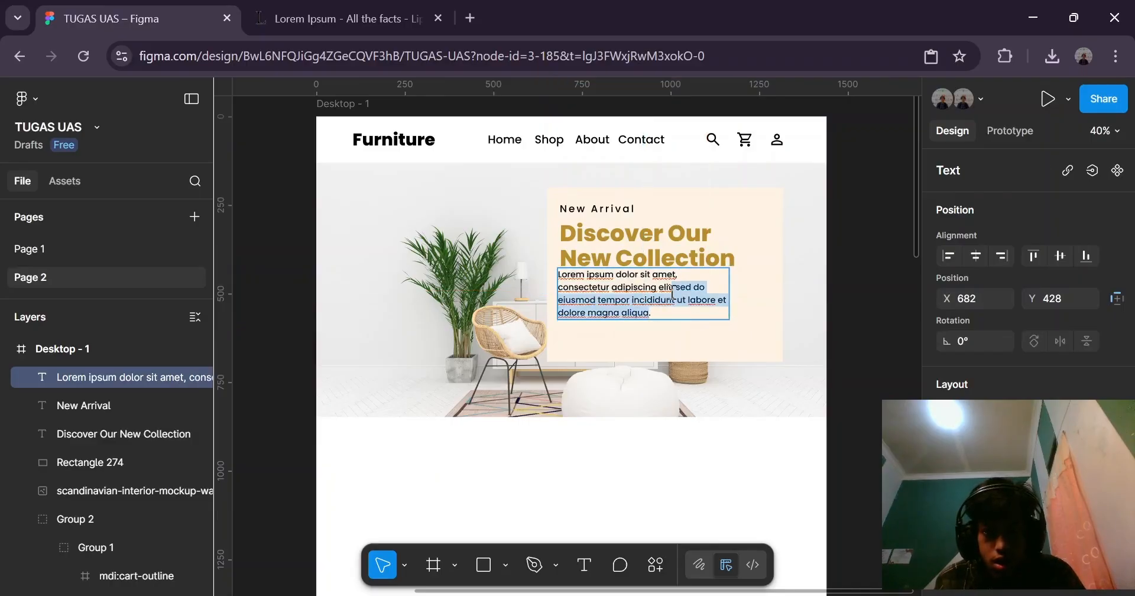
key("BackSpace")
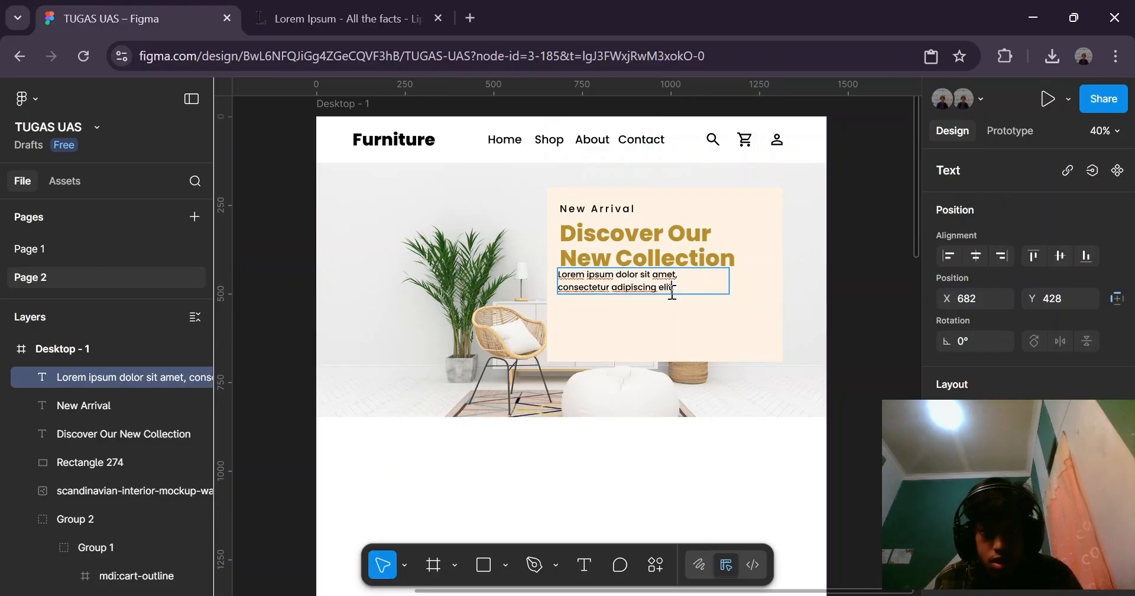
key("ctrl+z")
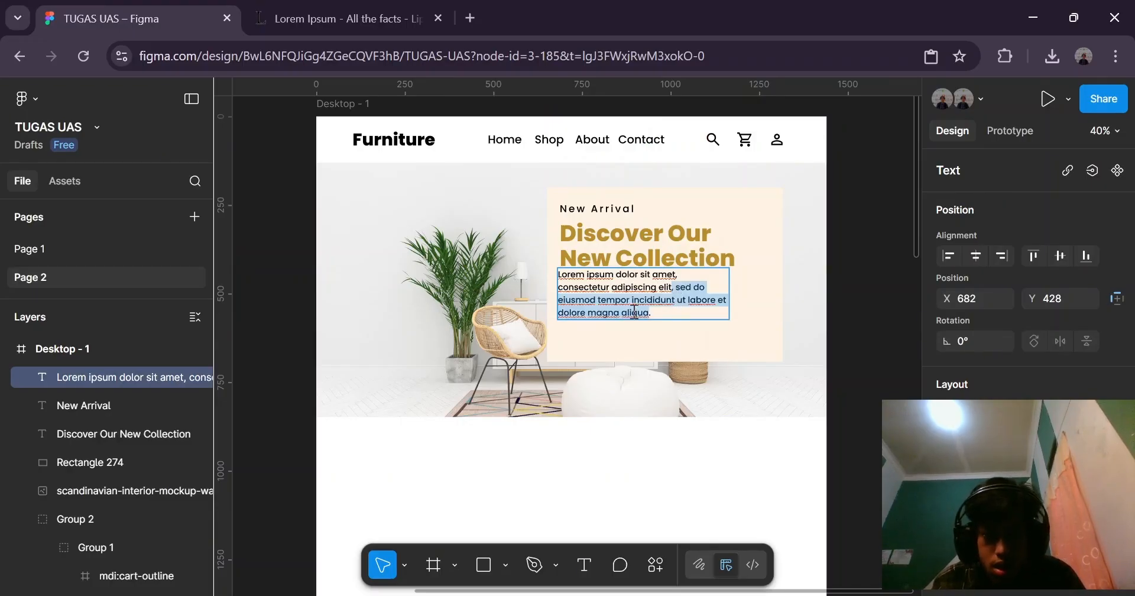
left_click(711, 288)
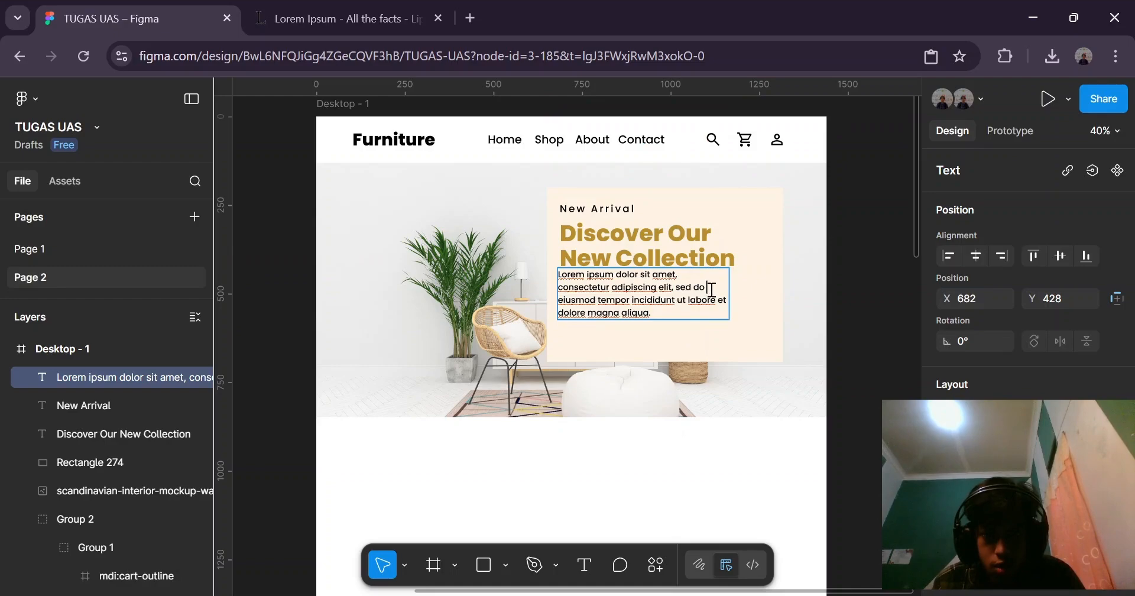
left_click_drag(648, 307, 683, 288)
left_click(707, 282)
key("BackSpace")
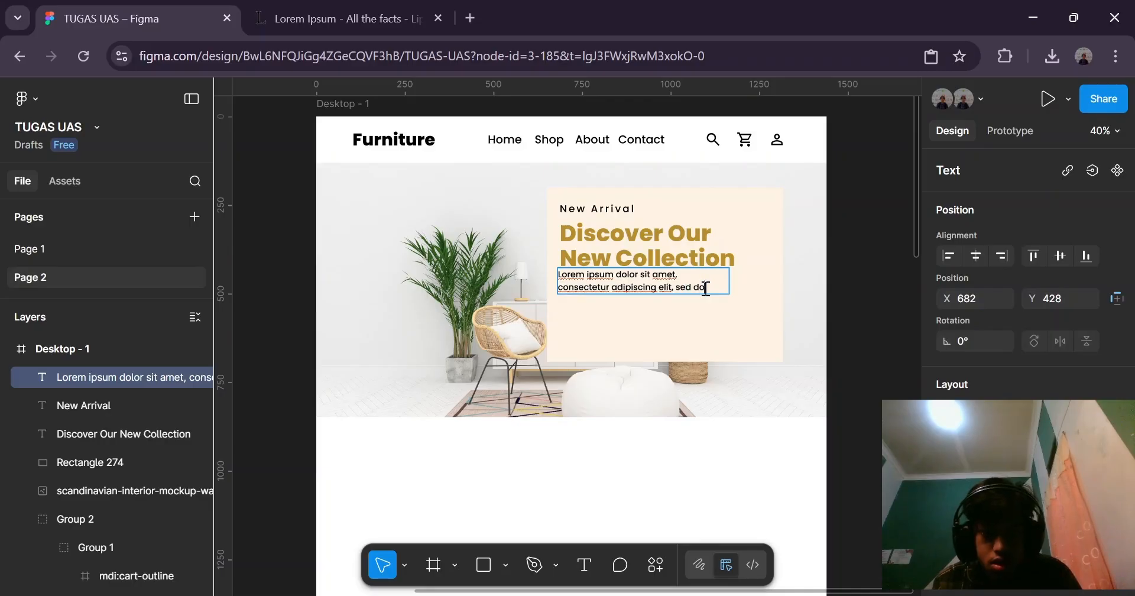
key("Escape")
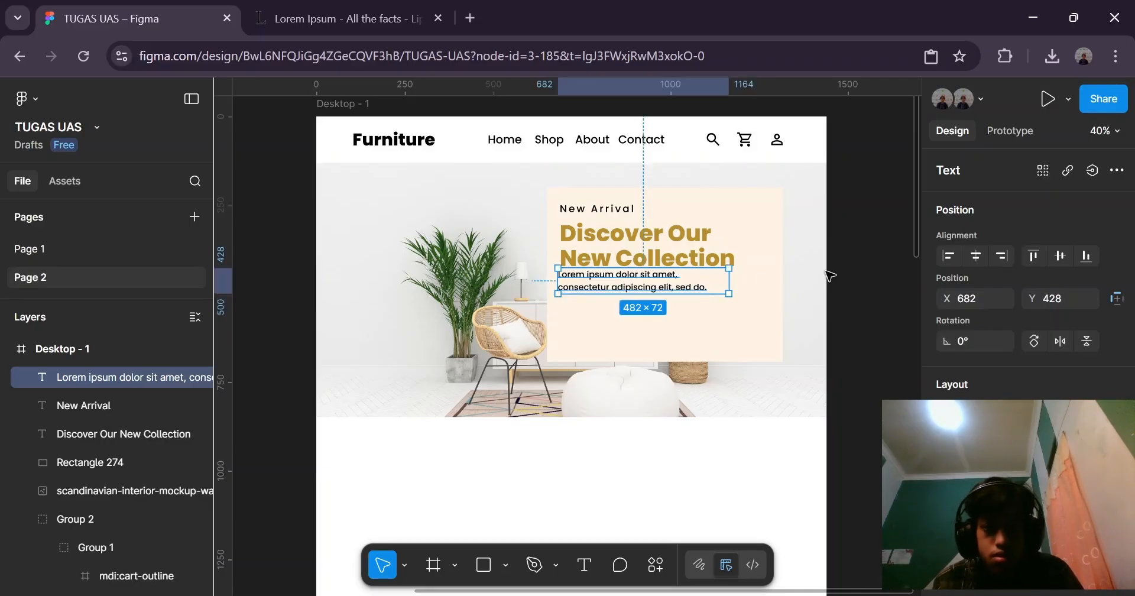
Align the shortened paragraph with the heading's left edge at X 687, Y 435.
left_click(831, 272)
scroll(662, 293, "up", 3)
left_click(555, 274)
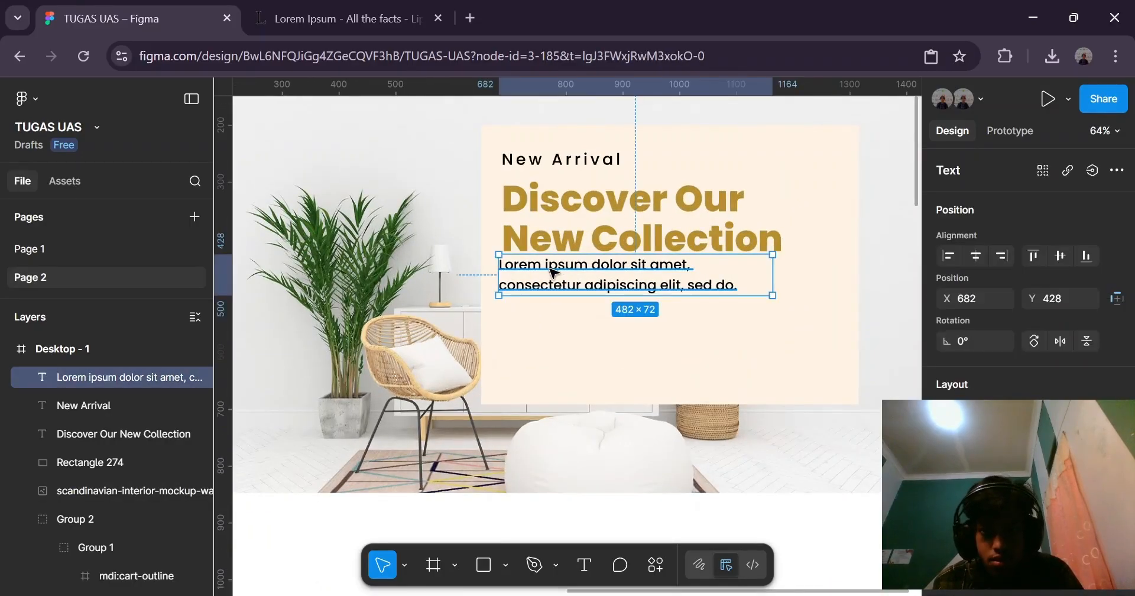
left_click_drag(556, 273, 554, 278)
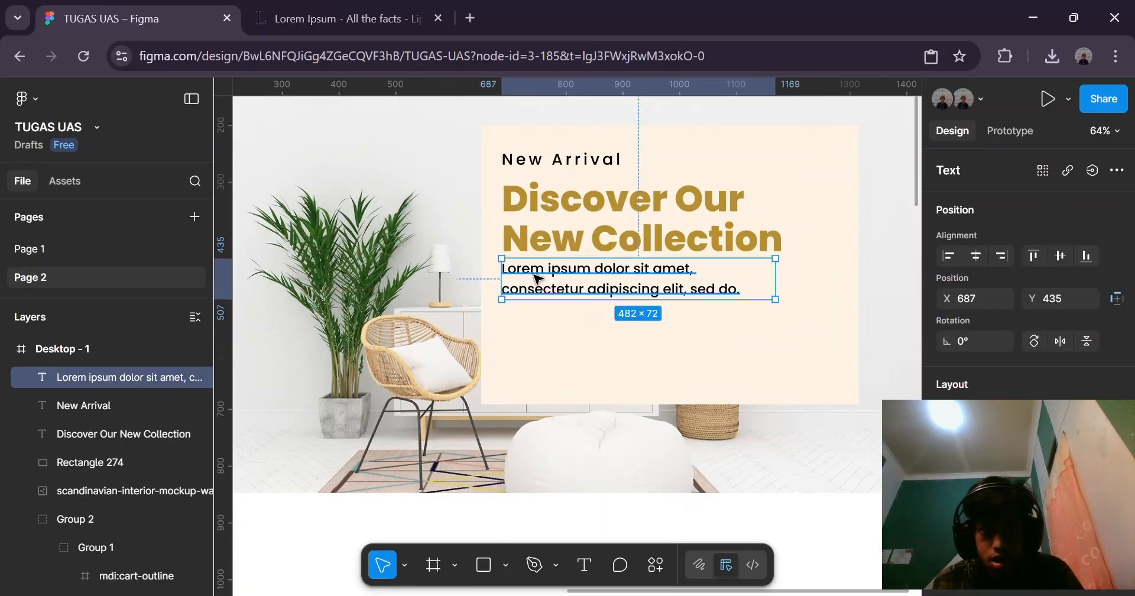
scroll(524, 280, "down", 4)
left_click(815, 251)
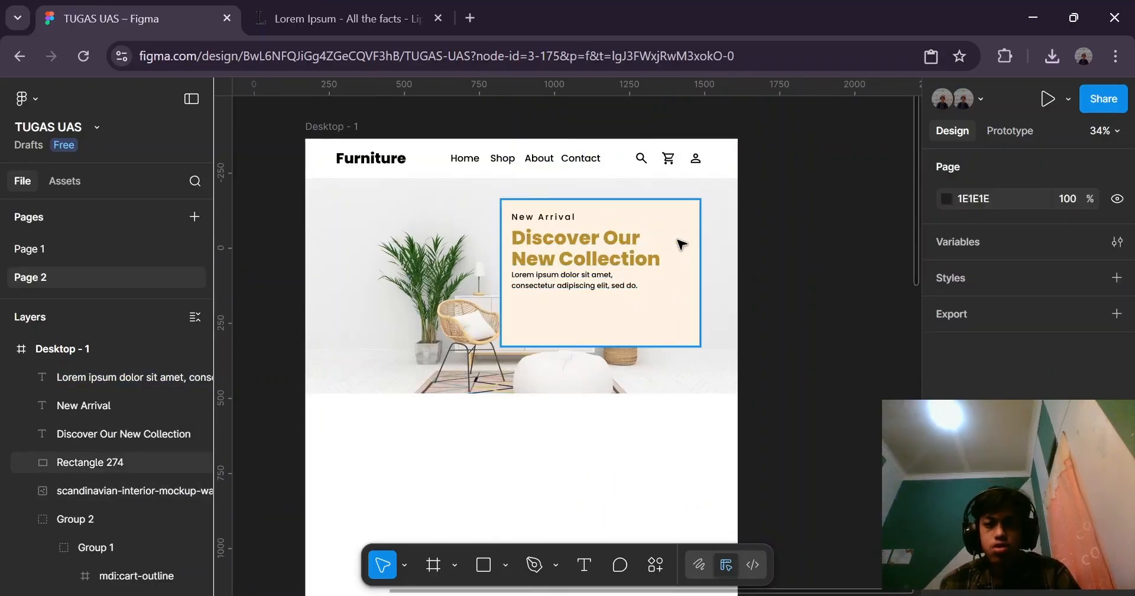
Lower the New Arrival text above the heading to Y 232, keeping it at X 687.
scroll(552, 222, "up", 3)
left_click(514, 223)
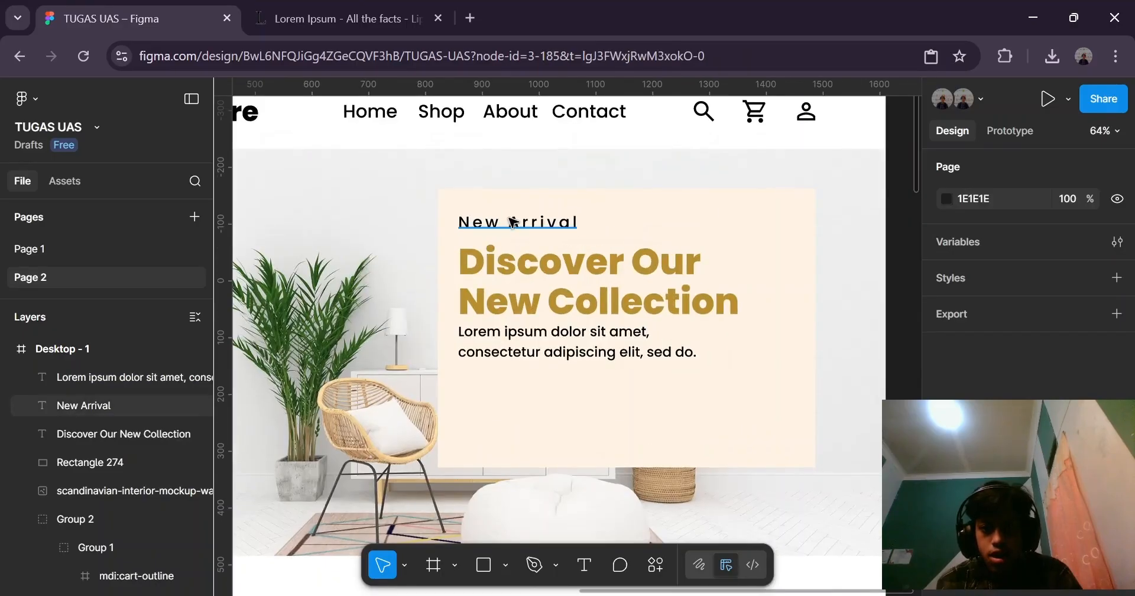
scroll(515, 223, "up", 3)
left_click_drag(473, 227, 472, 234)
scroll(583, 207, "down", 6)
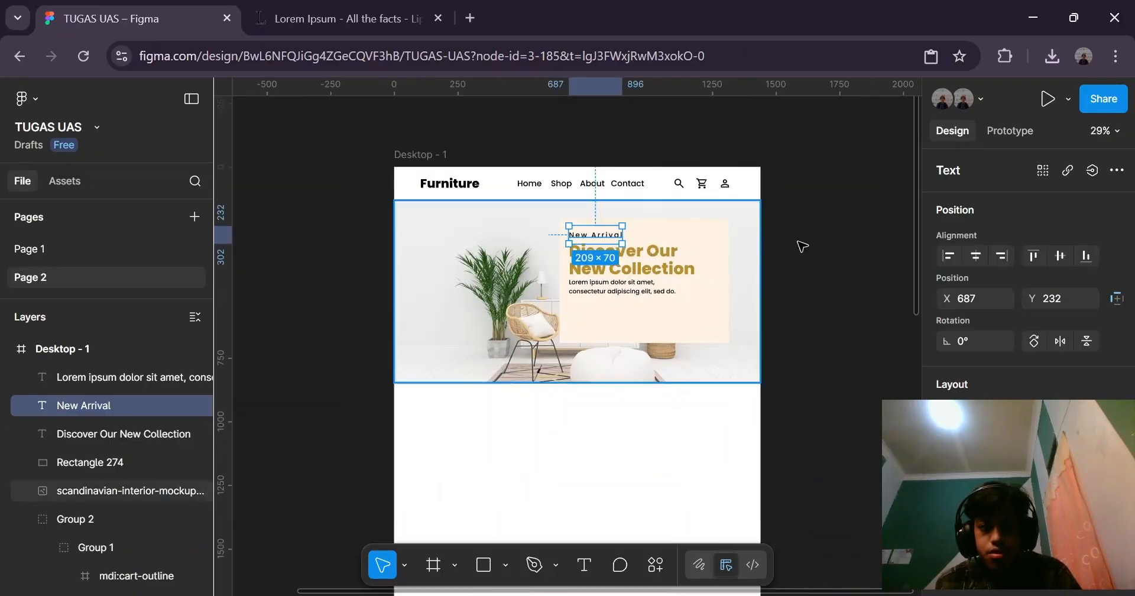
left_click(802, 246)
Activate the Rectangle tool for drawing in the empty area of the cream card below the paragraph.
scroll(764, 310, "down", 3)
scroll(774, 309, "up", 2)
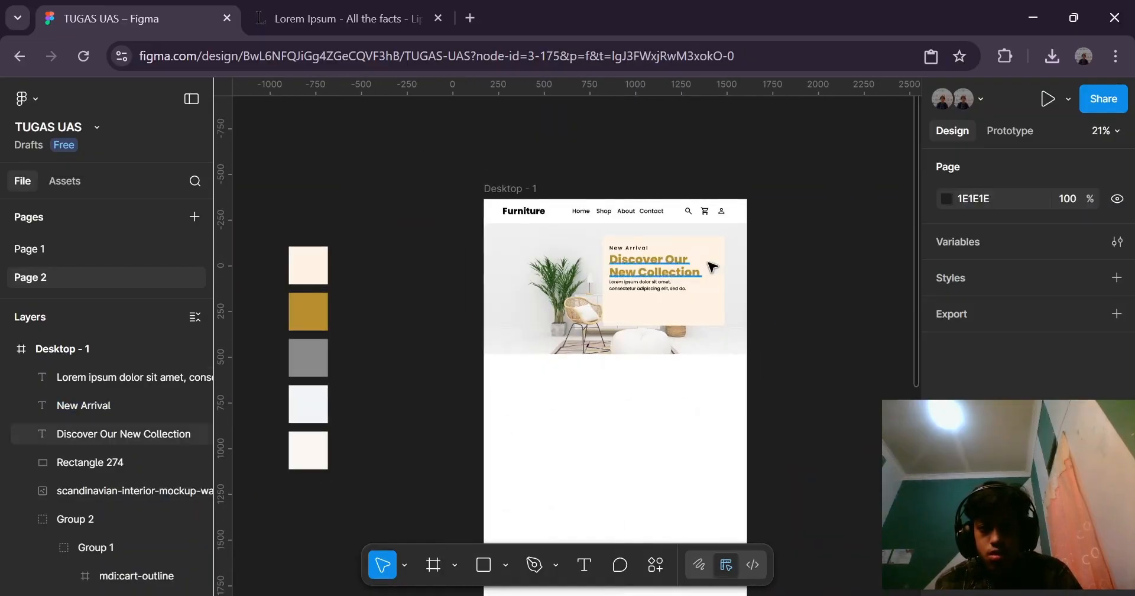
left_click(486, 566)
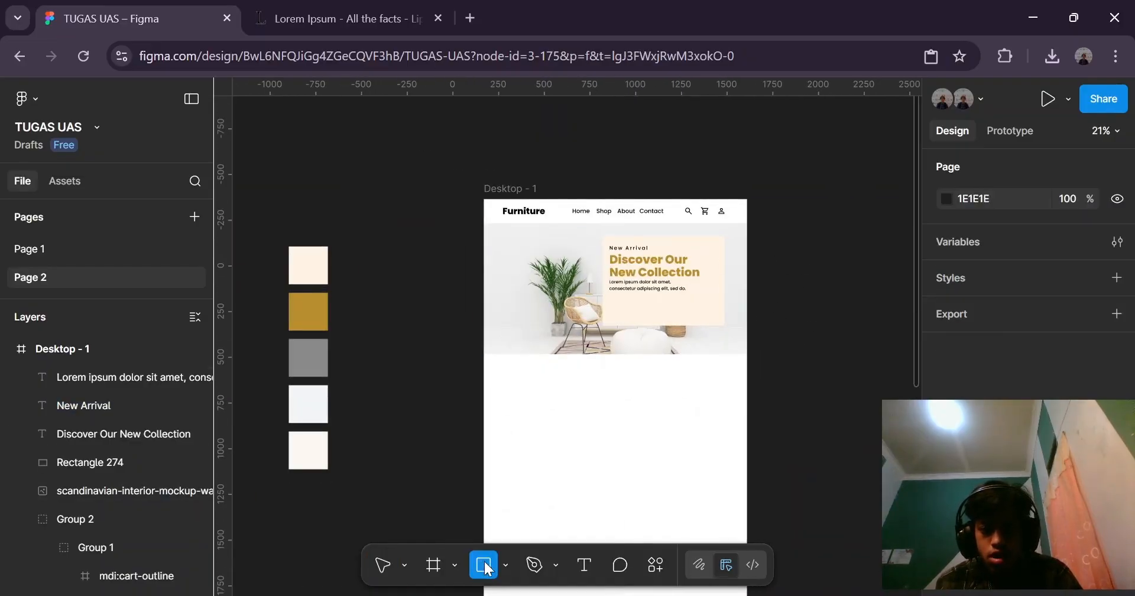
left_click(507, 566)
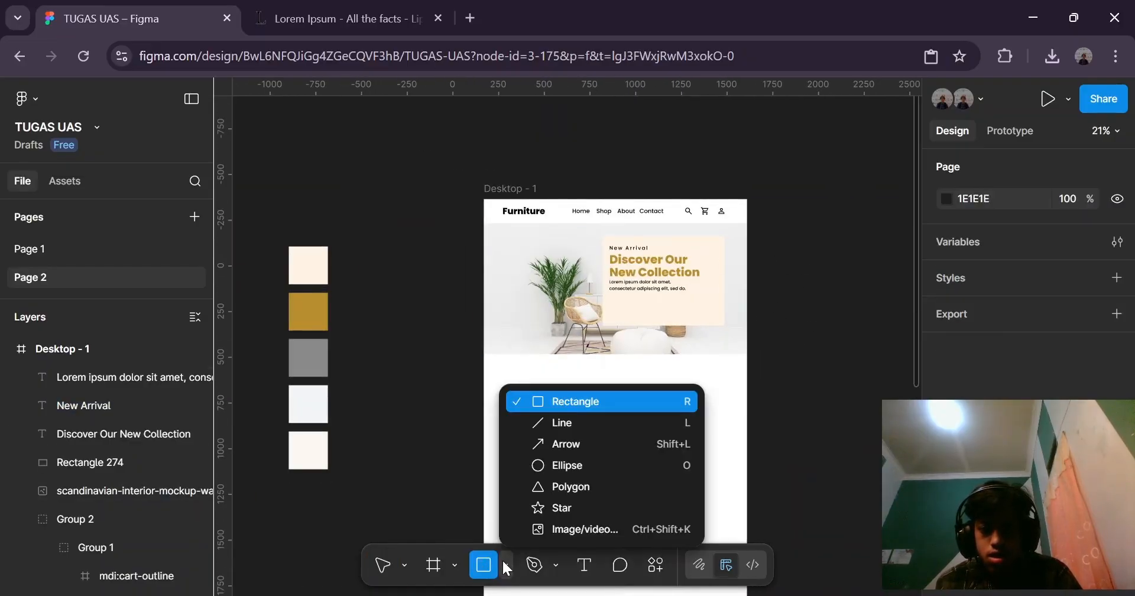
left_click(507, 566)
scroll(722, 274, "up", 5)
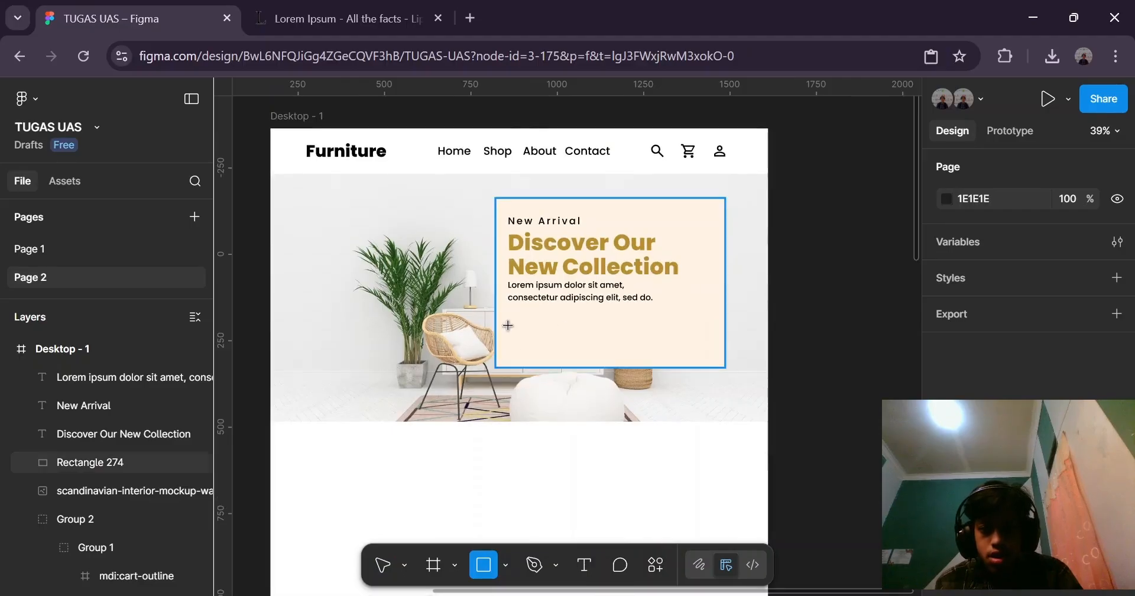
Draw a button rectangle about 207 × 65 below the description text in the hero card.
left_click_drag(508, 325, 580, 345)
left_click(779, 297)
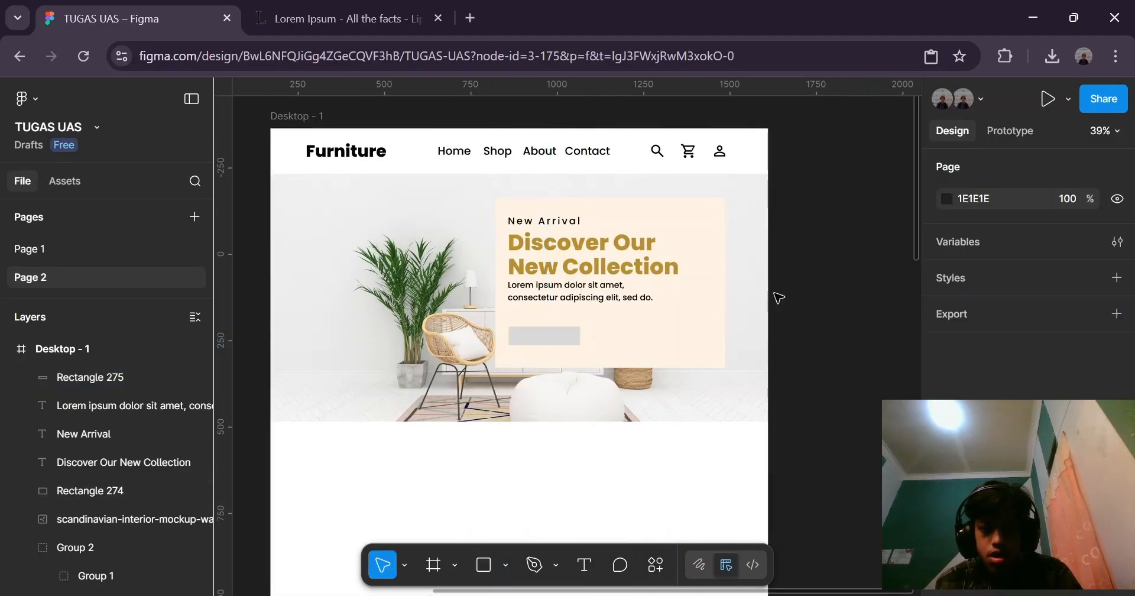
scroll(768, 299, "down", 5)
scroll(689, 299, "up", 7)
left_click(590, 293)
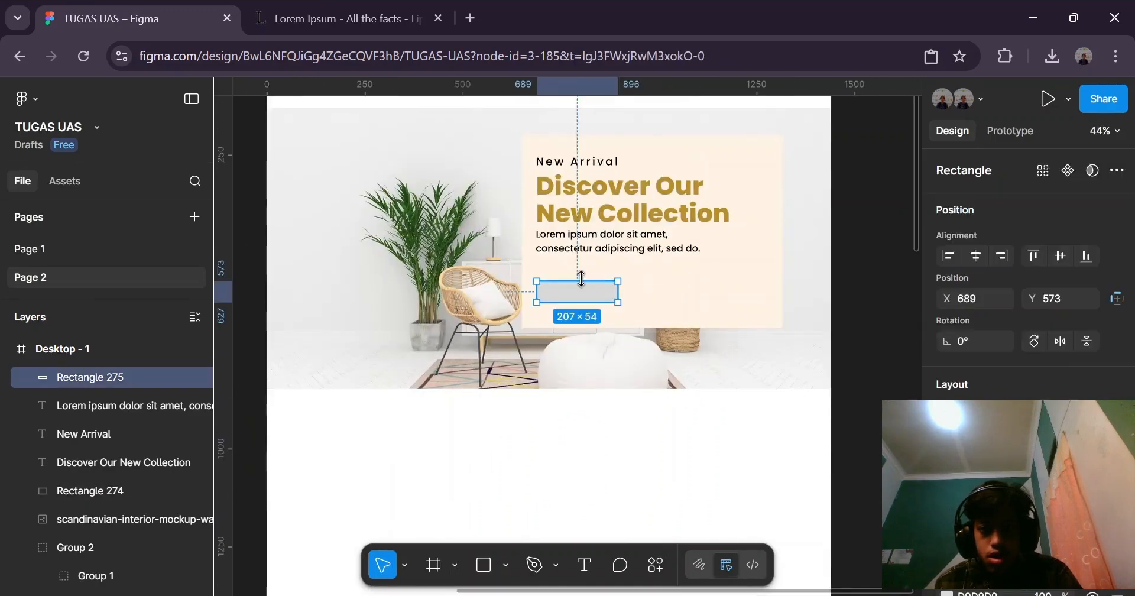
left_click_drag(581, 273, 581, 276)
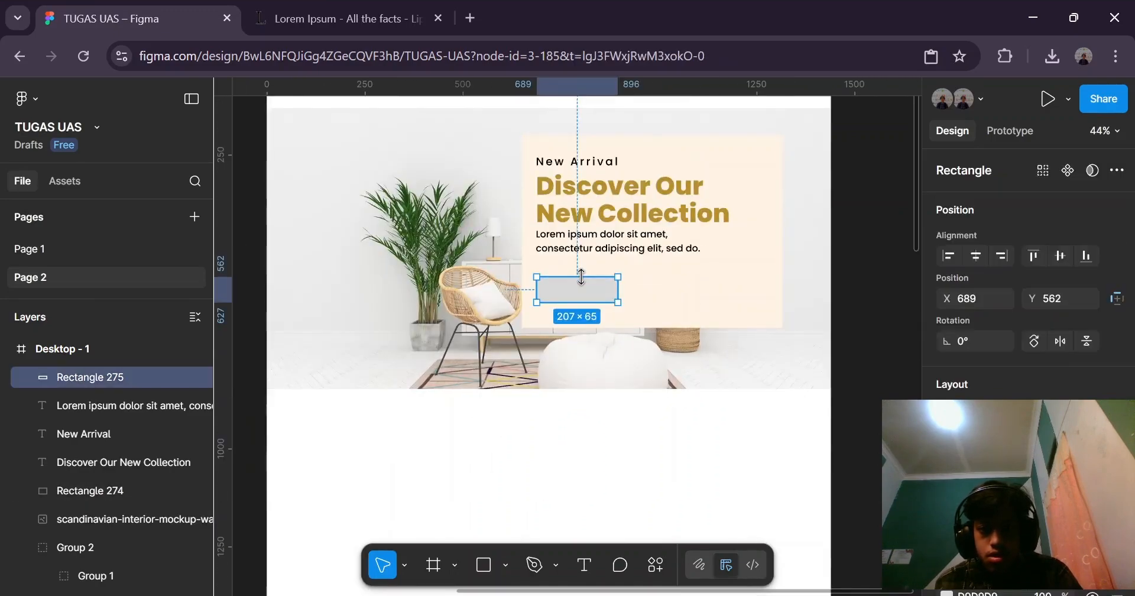
Fill the button rectangle with gold B88E2F sampled from the colour palette swatches beside the frame.
scroll(581, 276, "down", 5)
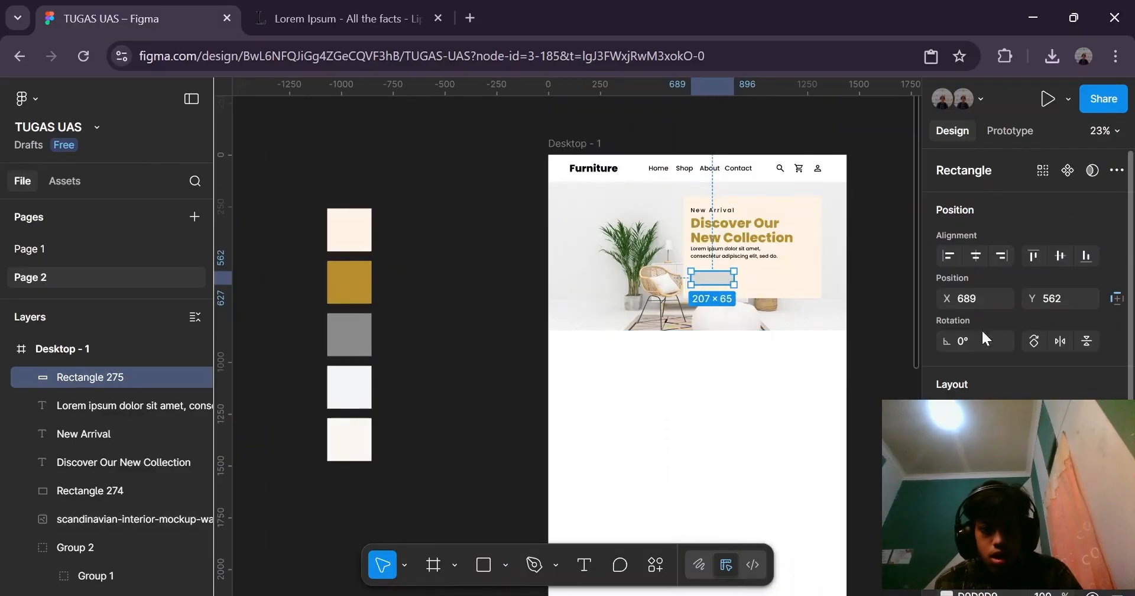
scroll(985, 338, "down", 3)
left_click(946, 417)
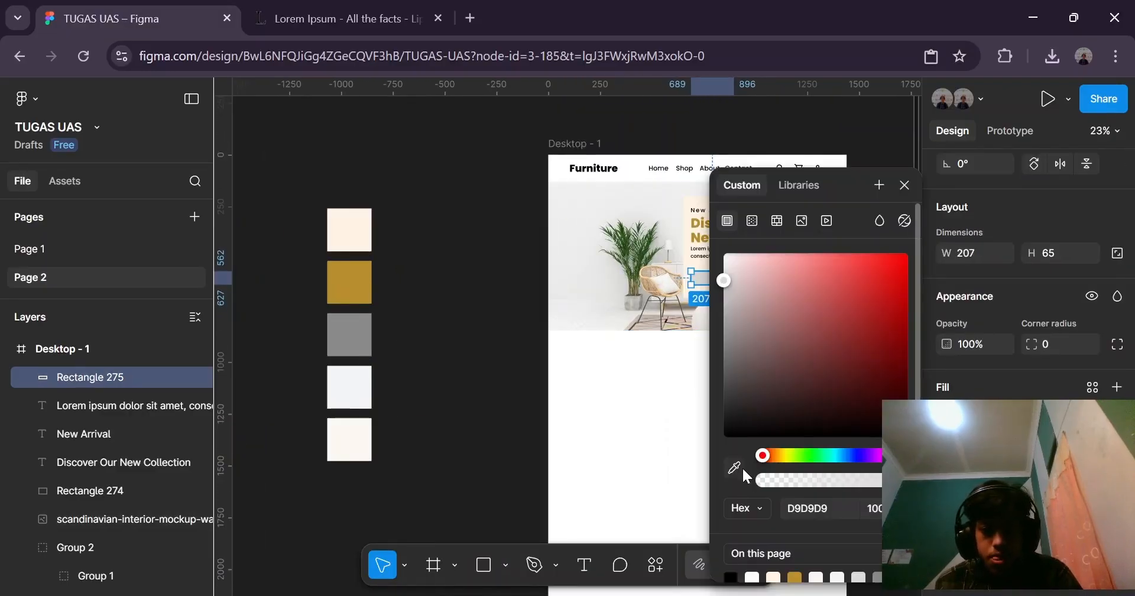
left_click(352, 282)
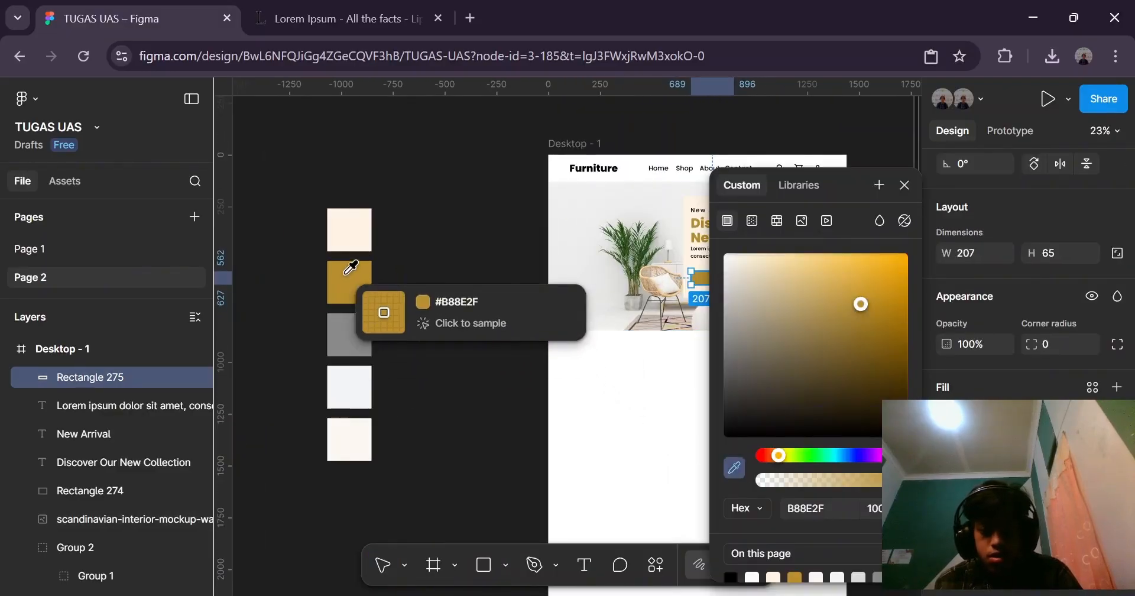
left_click(462, 273)
Duplicate the Lorem ipsum description, place the copy over the gold button and bring it to the front.
scroll(462, 272, "down", 2)
scroll(803, 258, "up", 3)
scroll(568, 313, "up", 3)
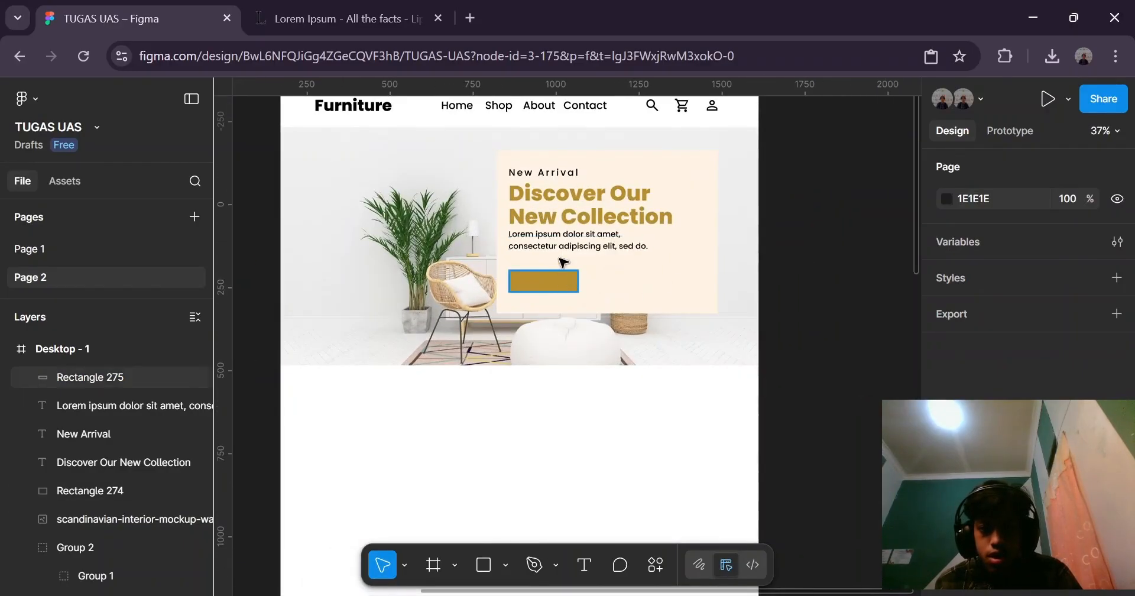
left_click(571, 253)
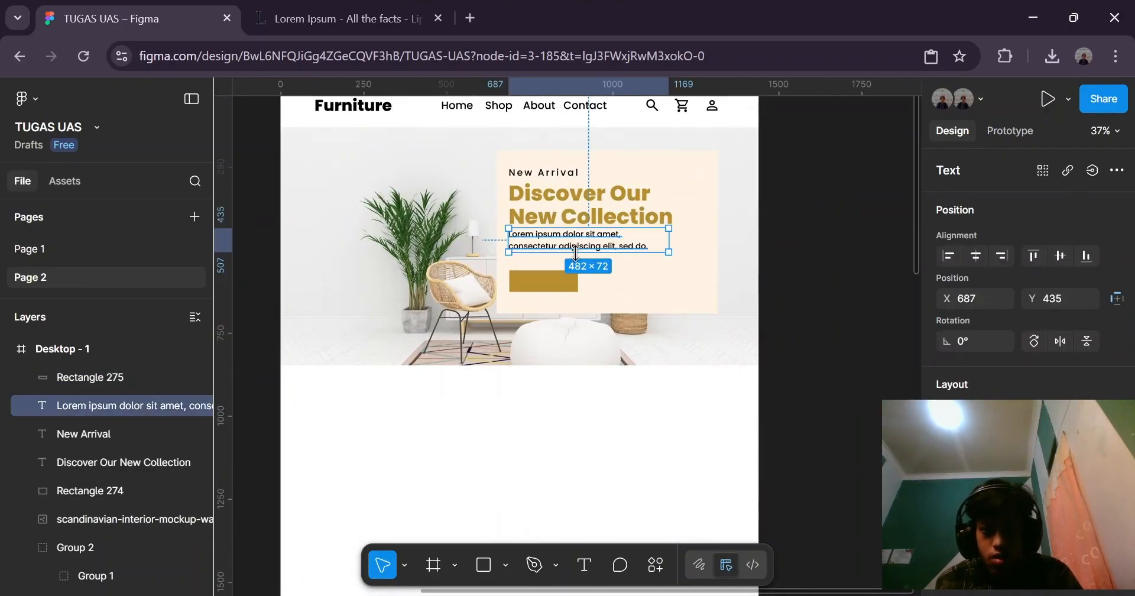
key("ctrl+d")
left_click_drag(589, 247, 590, 276)
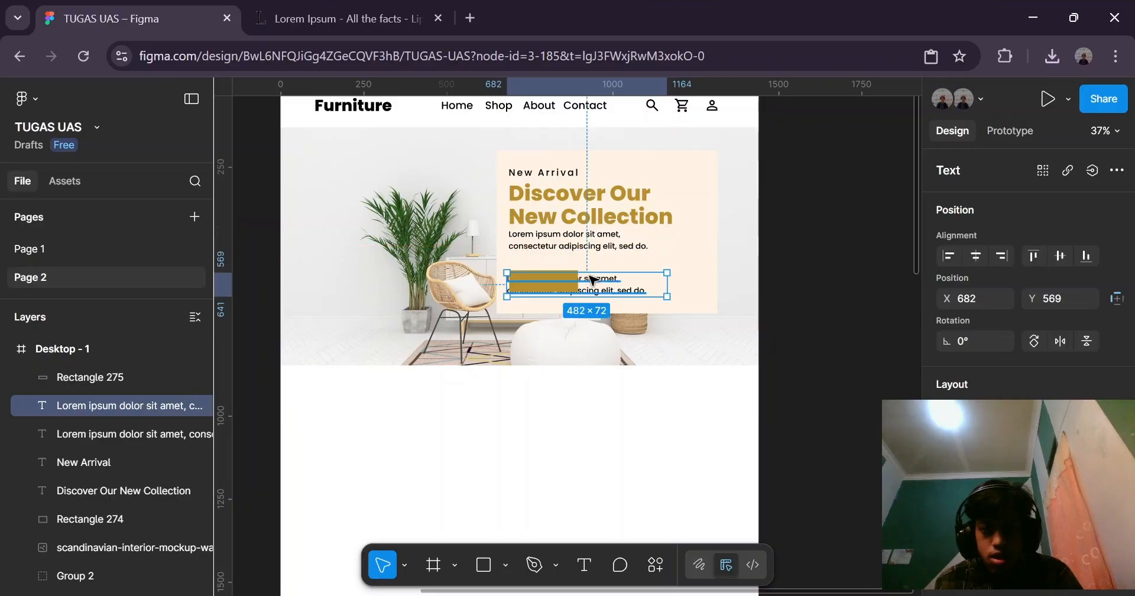
right_click(590, 276)
mouse_move(638, 283)
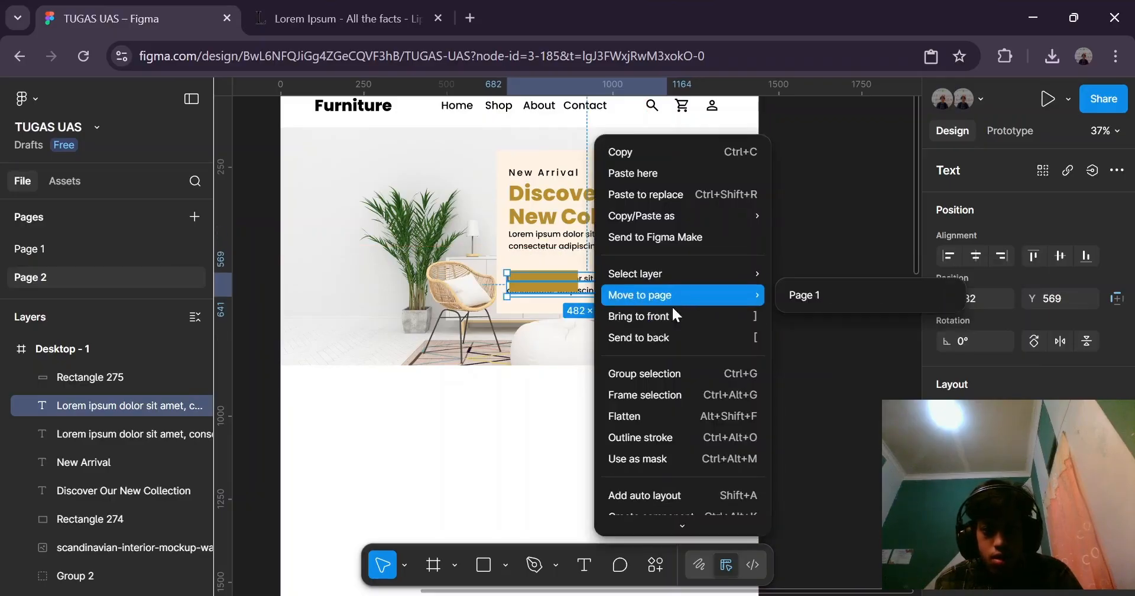
left_click(674, 315)
key("Escape")
Replace the copied text with "BUY NOW" and narrow its text box to about 146 wide.
double_click(614, 291)
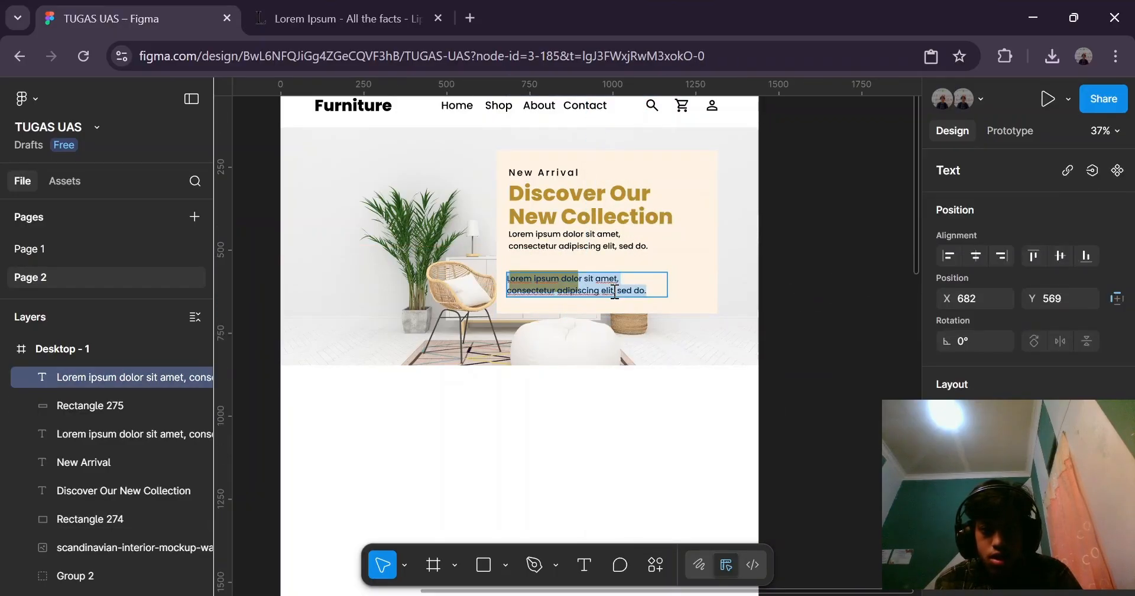
type("BUY NOW")
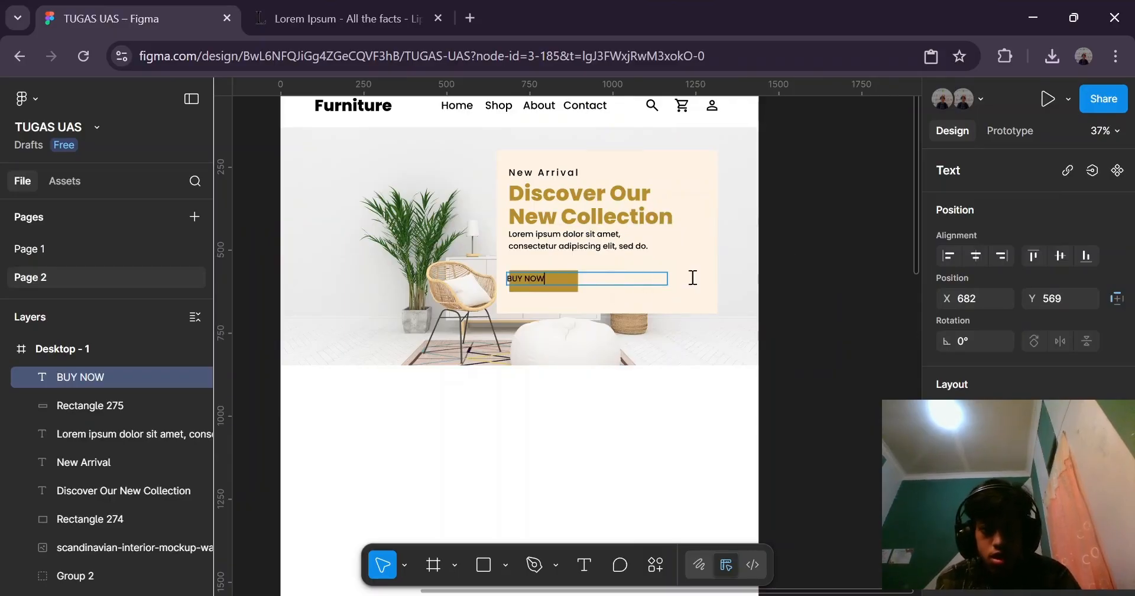
key("Escape")
left_click_drag(668, 279, 551, 284)
key("Escape")
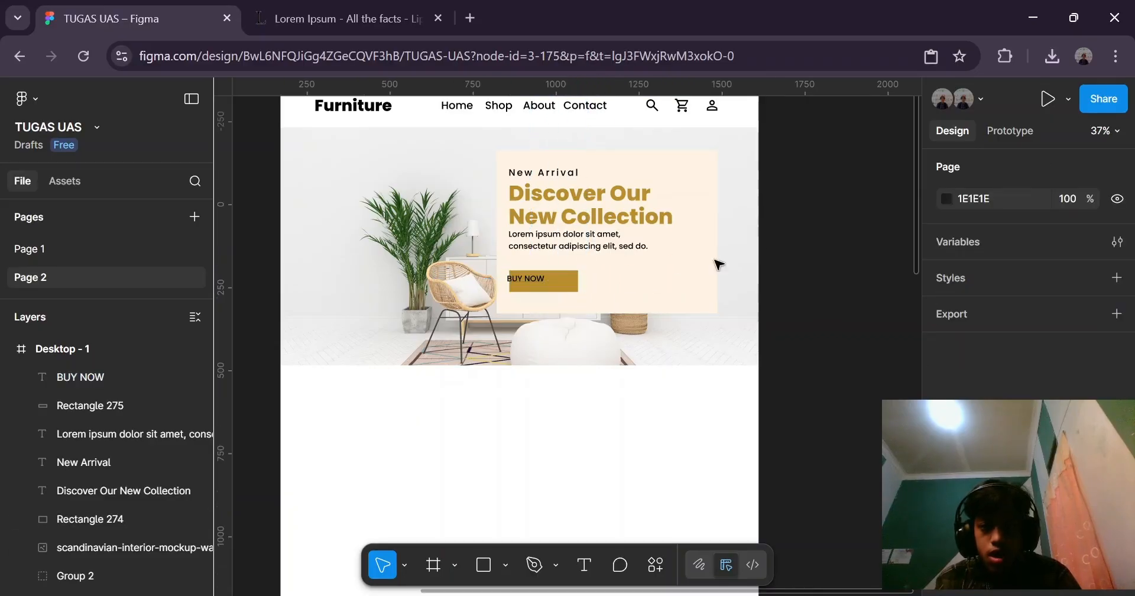
Center-align the BUY NOW text and position its text box in the middle of the gold button.
scroll(520, 289, "up", 5)
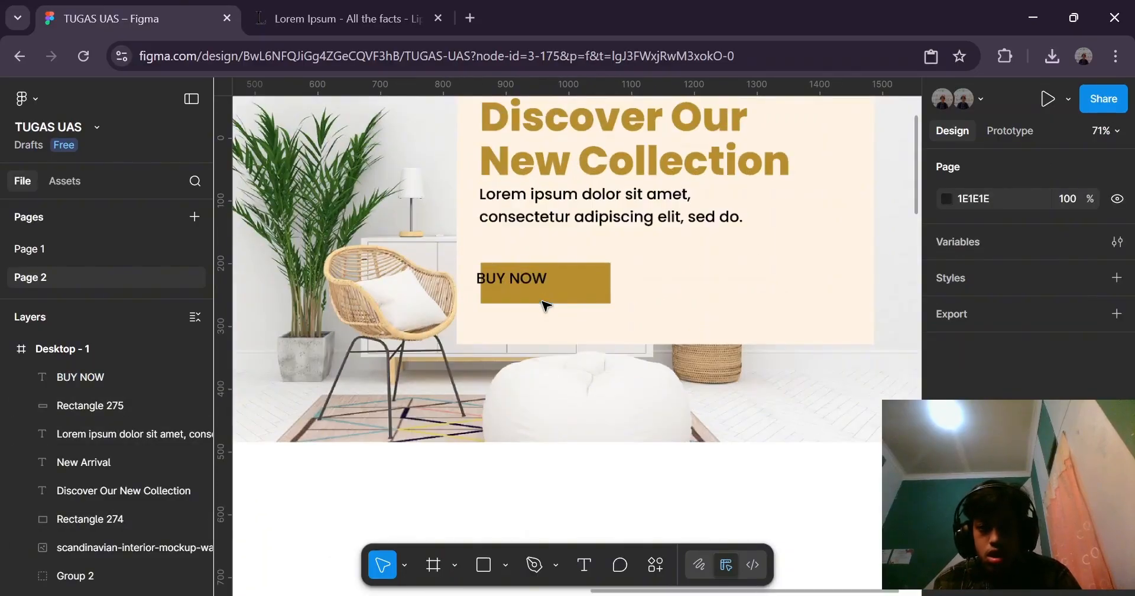
left_click(516, 283)
left_click_drag(516, 283, 544, 289)
double_click(563, 289)
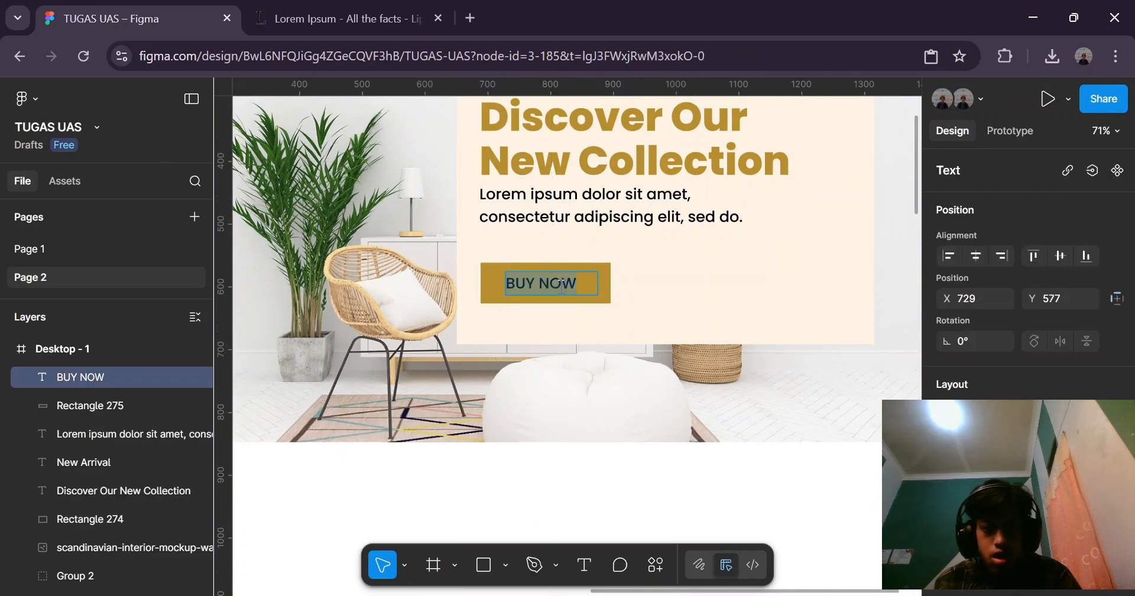
scroll(1053, 314, "down", 4)
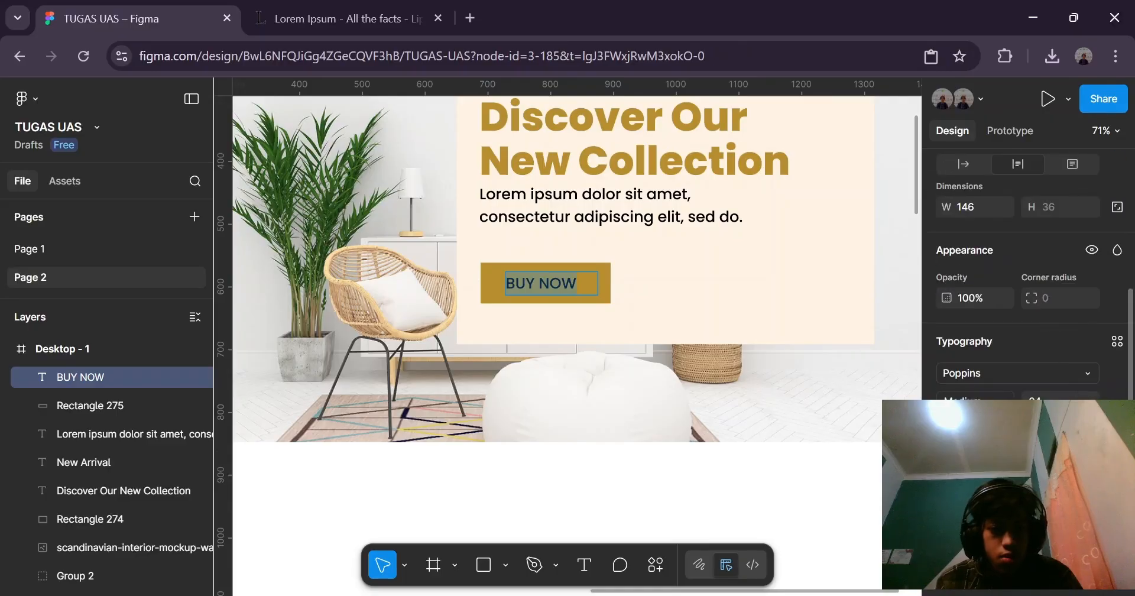
left_click(975, 487)
scroll(500, 272, "down", 5)
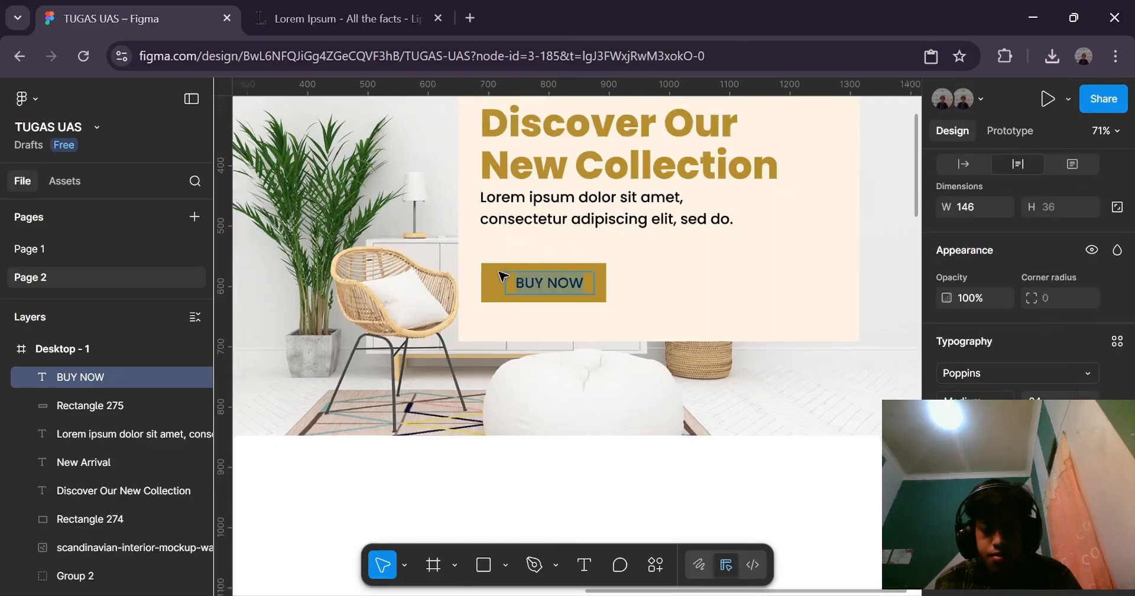
left_click(785, 220)
scroll(485, 289, "up", 3)
left_click_drag(538, 273, 534, 273)
Set the BUY NOW label's font weight to Bold and its fill colour to white FFFFFF.
scroll(1000, 360, "down", 2)
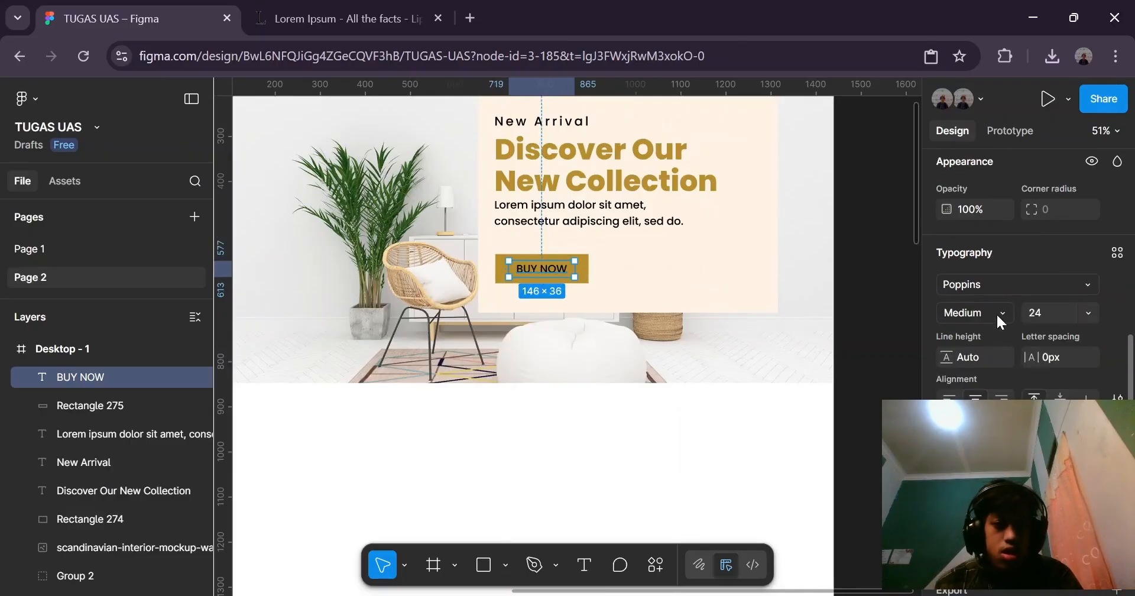
left_click(995, 314)
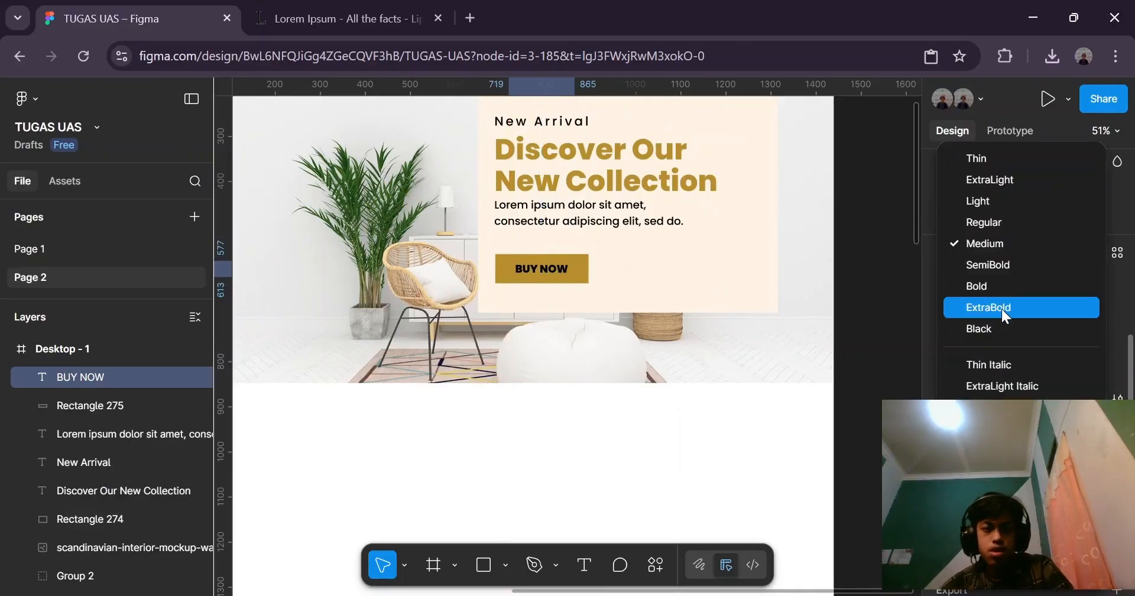
left_click(1005, 293)
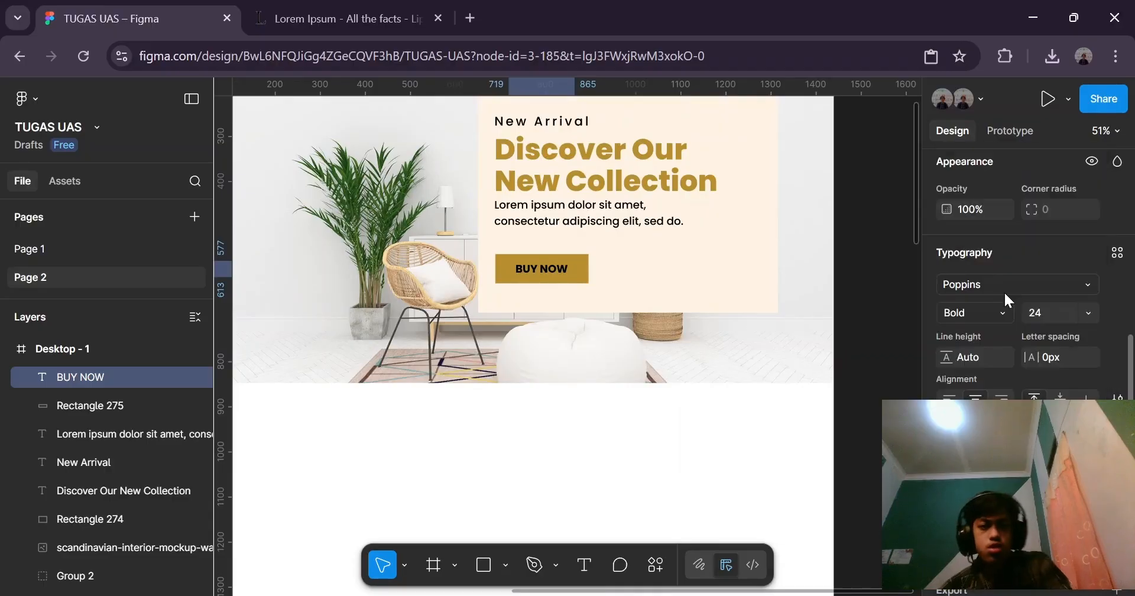
scroll(1051, 357, "down", 2)
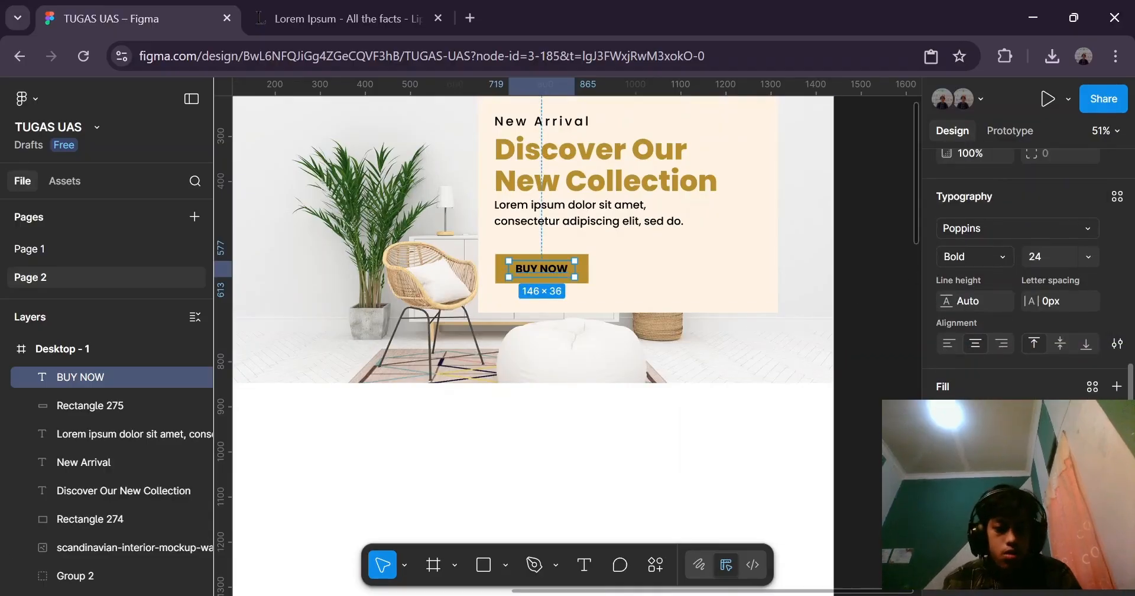
left_click(947, 414)
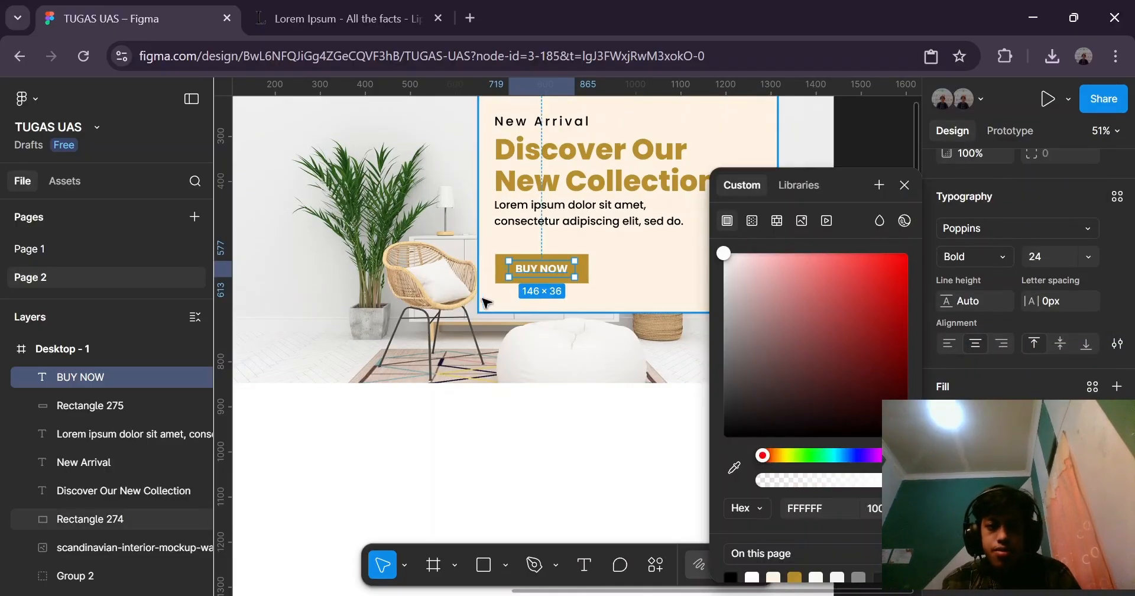
scroll(480, 297, "down", 4)
left_click(627, 244)
Group the BUY NOW label with its rectangle and move the group directly below the description, at X 687, Y 520.
scroll(507, 278, "up", 4)
scroll(509, 303, "up", 4)
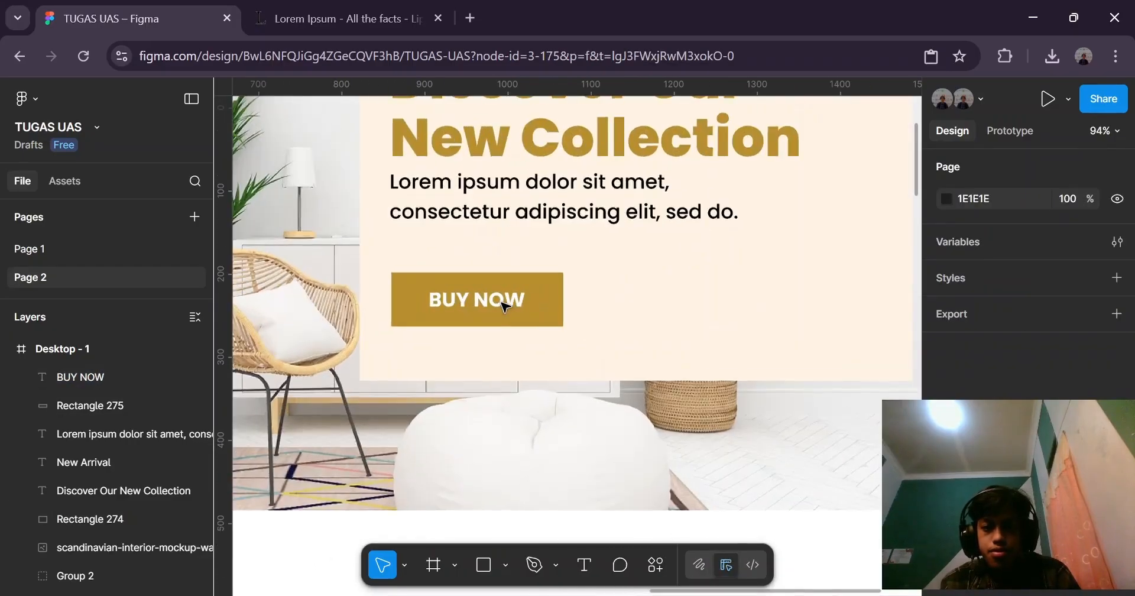
left_click(489, 305)
left_click(559, 301, "shift")
key("ctrl+g")
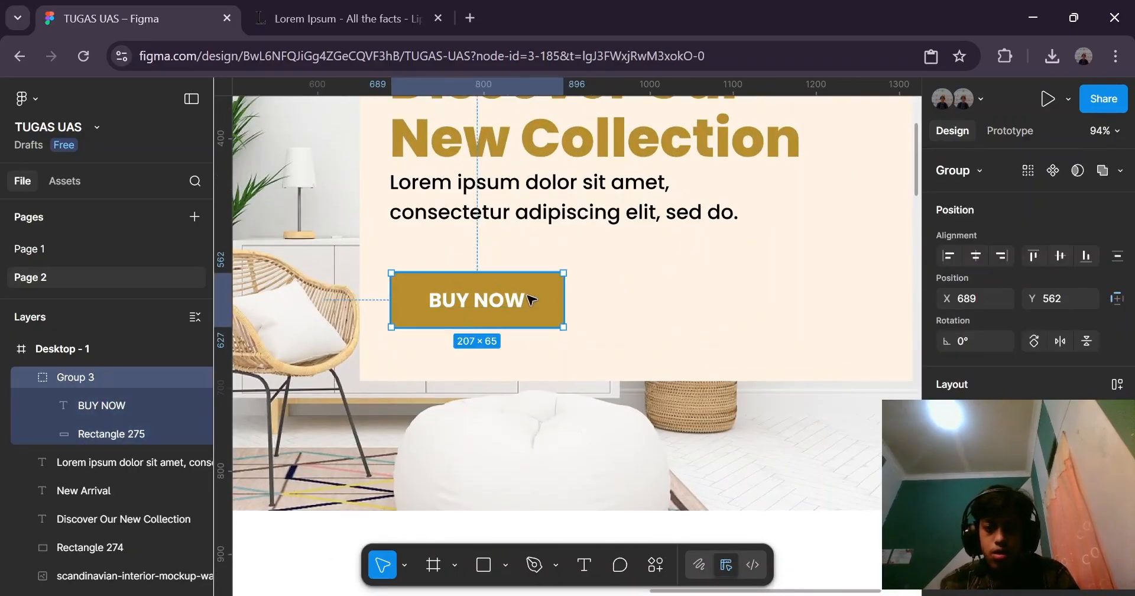
left_click_drag(475, 299, 471, 265)
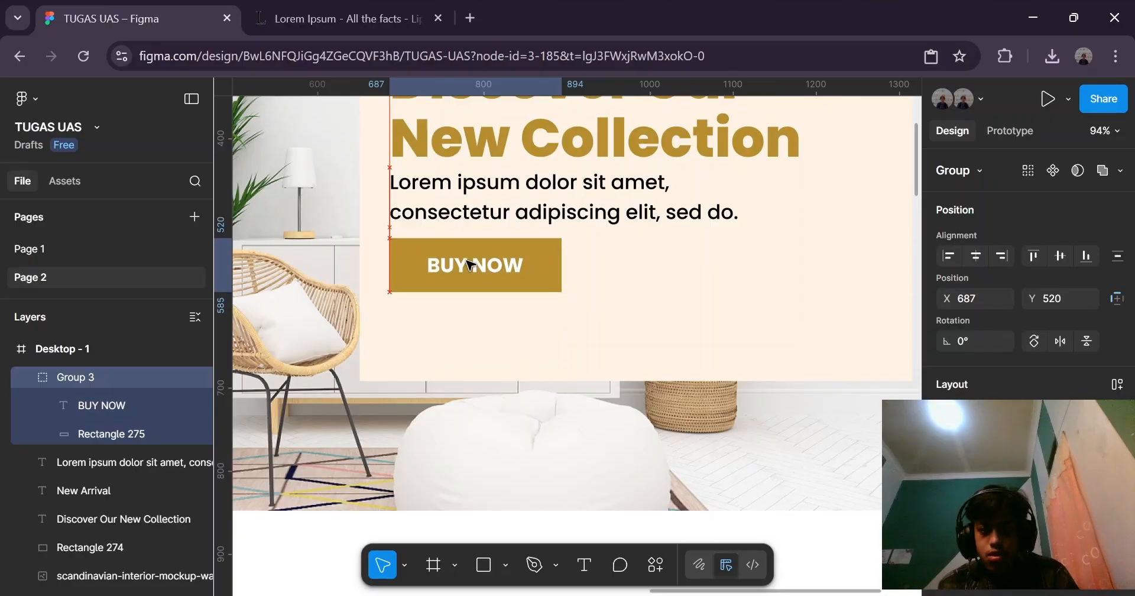
scroll(482, 369, "down", 5)
left_click(810, 282)
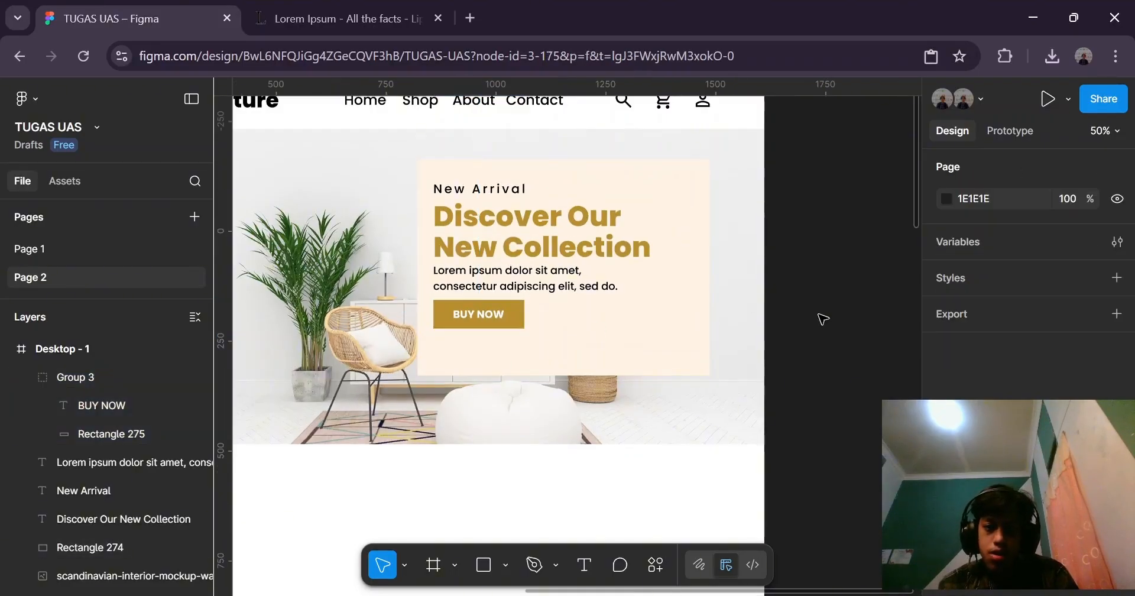
Group the button, description, heading and New Arrival text, and move the group within the card to X 720, Y 256.
left_click(497, 317)
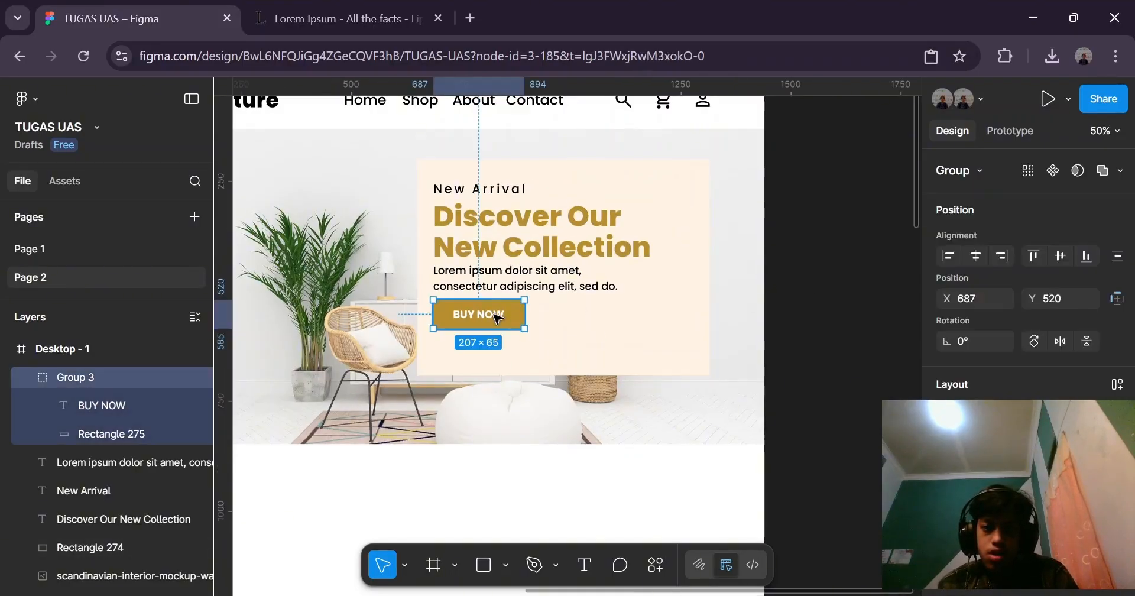
left_click(537, 287, "shift")
left_click(535, 247, "shift")
left_click(499, 190, "shift")
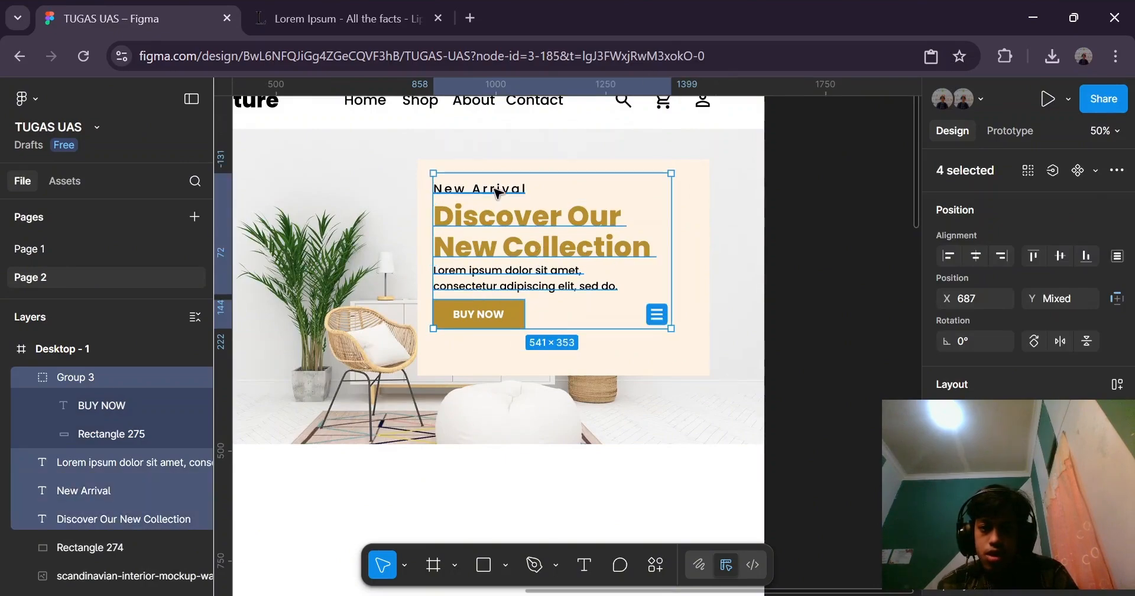
key("ctrl+g")
mouse_move(496, 195)
left_mouse_down()
mouse_move(501, 210)
mouse_move(509, 199)
left_mouse_up()
scroll(529, 220, "down", 5)
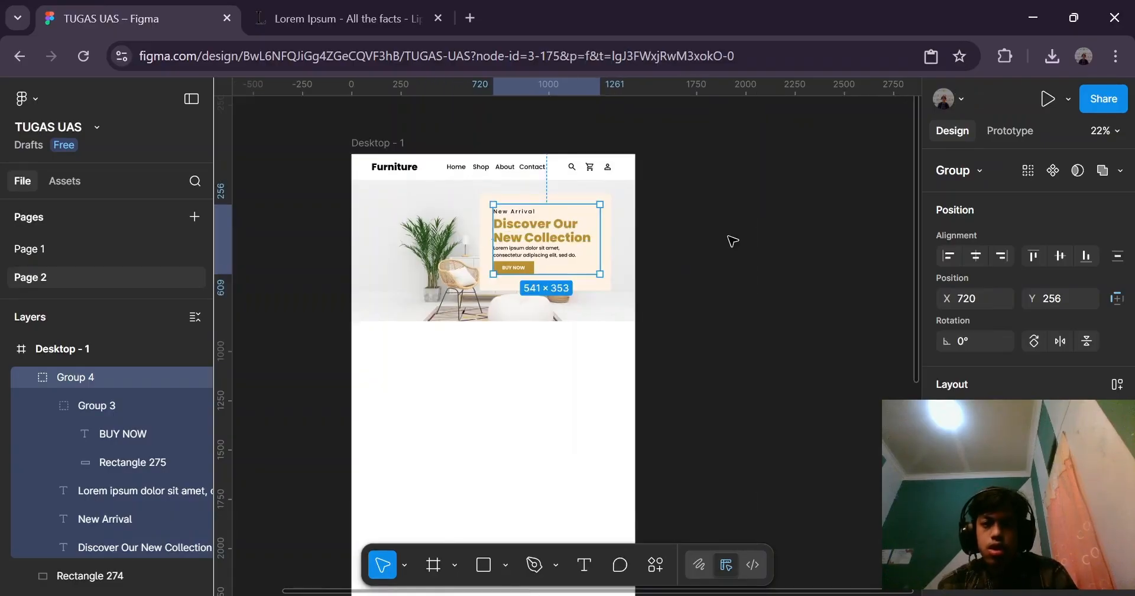
left_click(730, 237)
Review the header, the hero banner and the empty area below them on the Desktop - 1 frame.
scroll(375, 162, "up", 1)
scroll(375, 164, "up", 1)
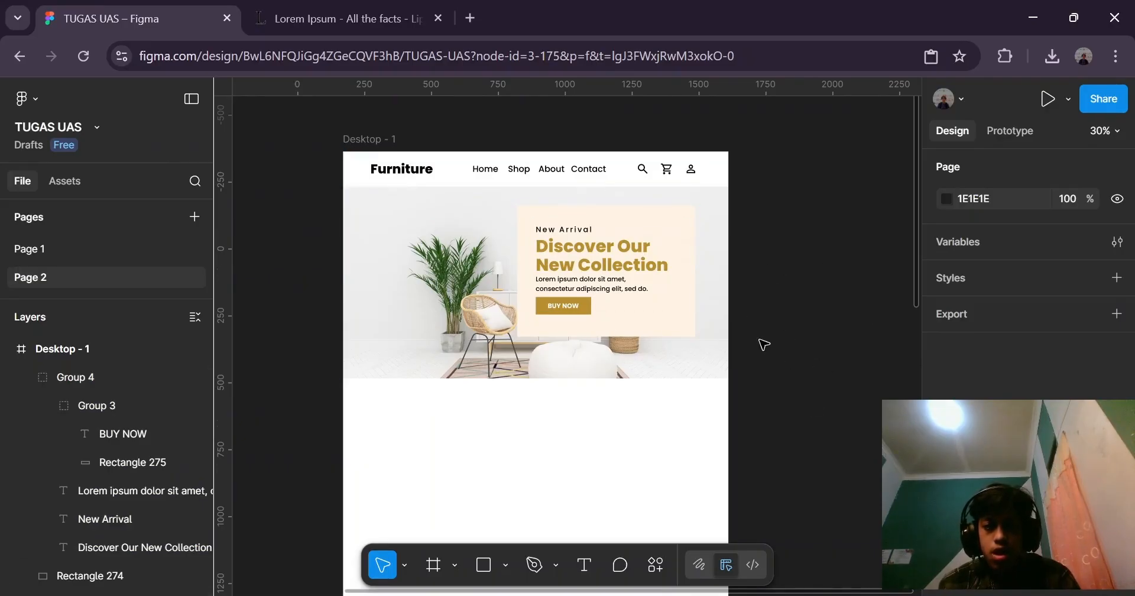
scroll(763, 344, "down", 3)
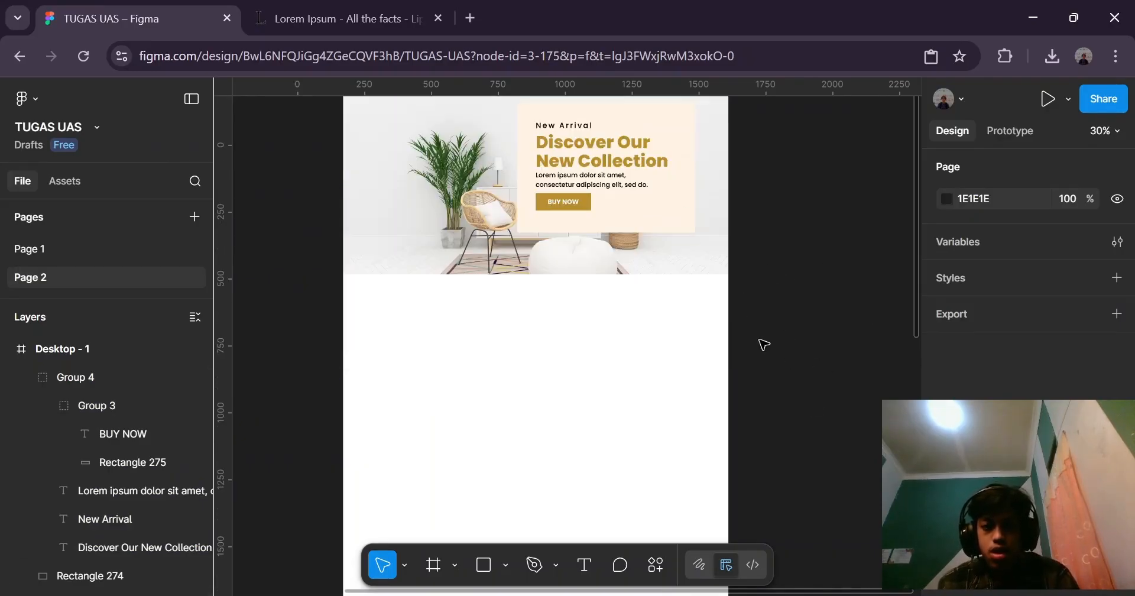
scroll(763, 344, "up", 3)
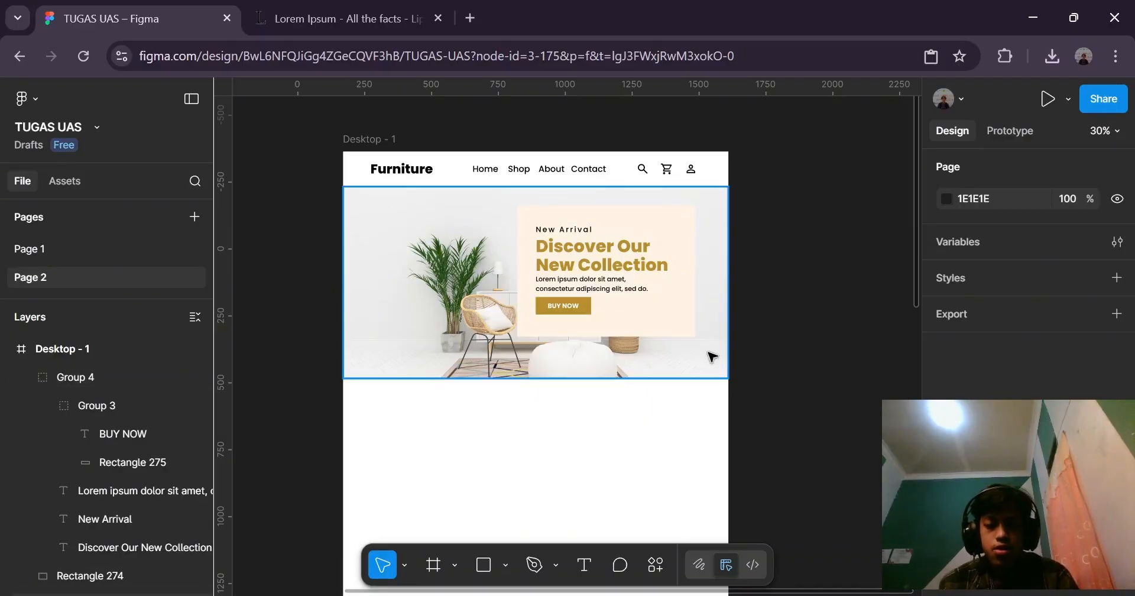
scroll(526, 299, "down", 3)
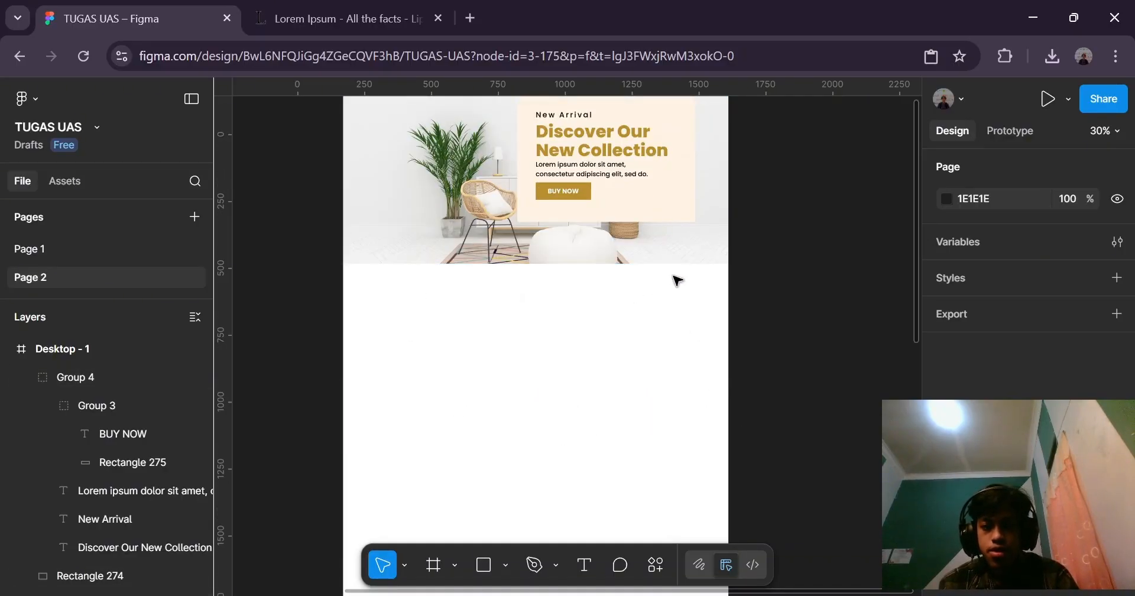
scroll(674, 277, "down", 1)
scroll(654, 419, "down", 3)
scroll(656, 413, "up", 10)
scroll(642, 322, "down", 5)
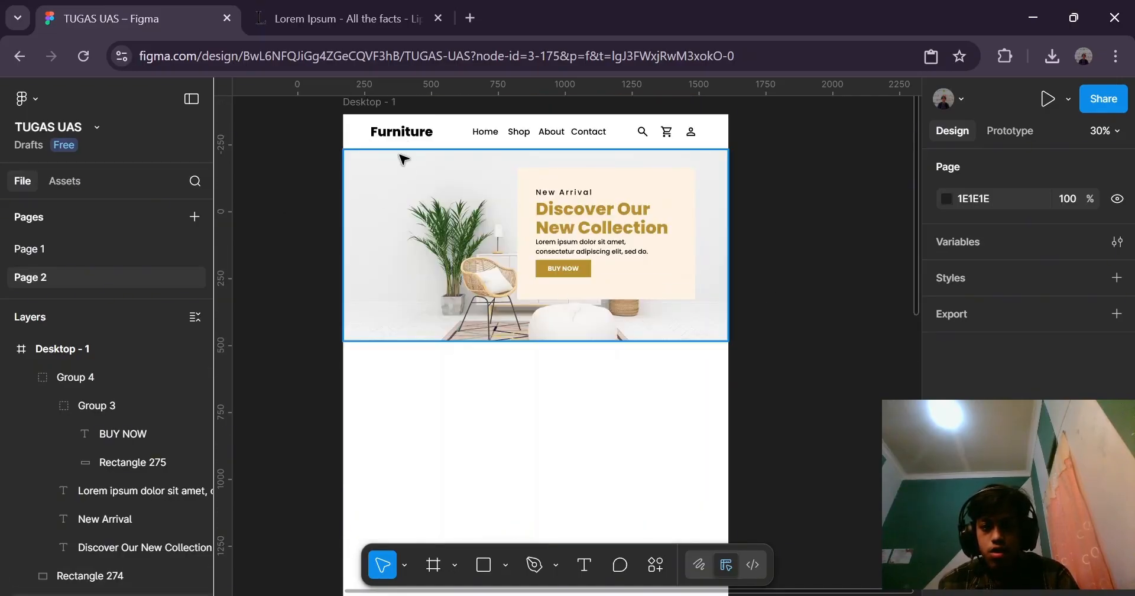
Duplicate the header's Furniture text and place the copy below the hero banner, at about X 463, Y 948.
left_click(405, 133)
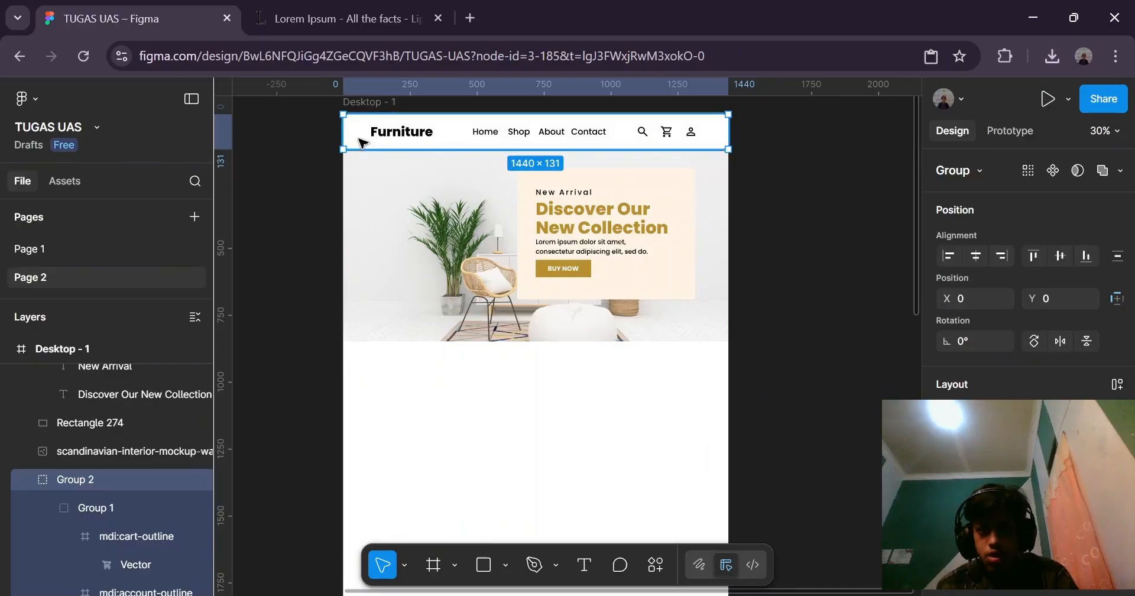
double_click(399, 136)
left_click_drag(399, 136, 507, 380)
Set the font size of the Furniture copy below the banner to 45.
scroll(1131, 362, "down", 3)
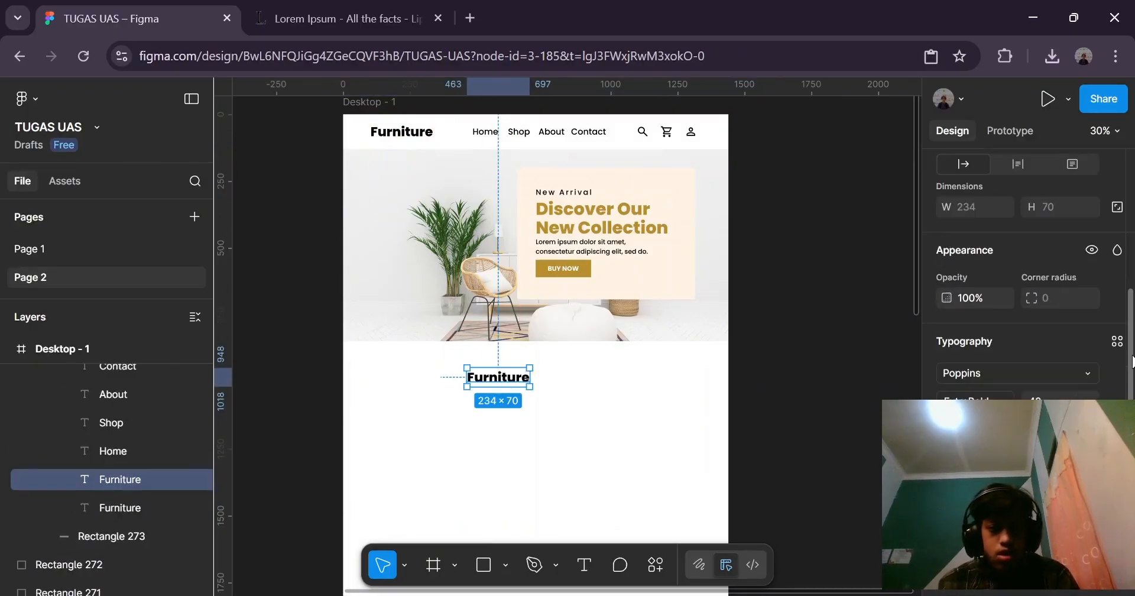
left_click(1089, 397)
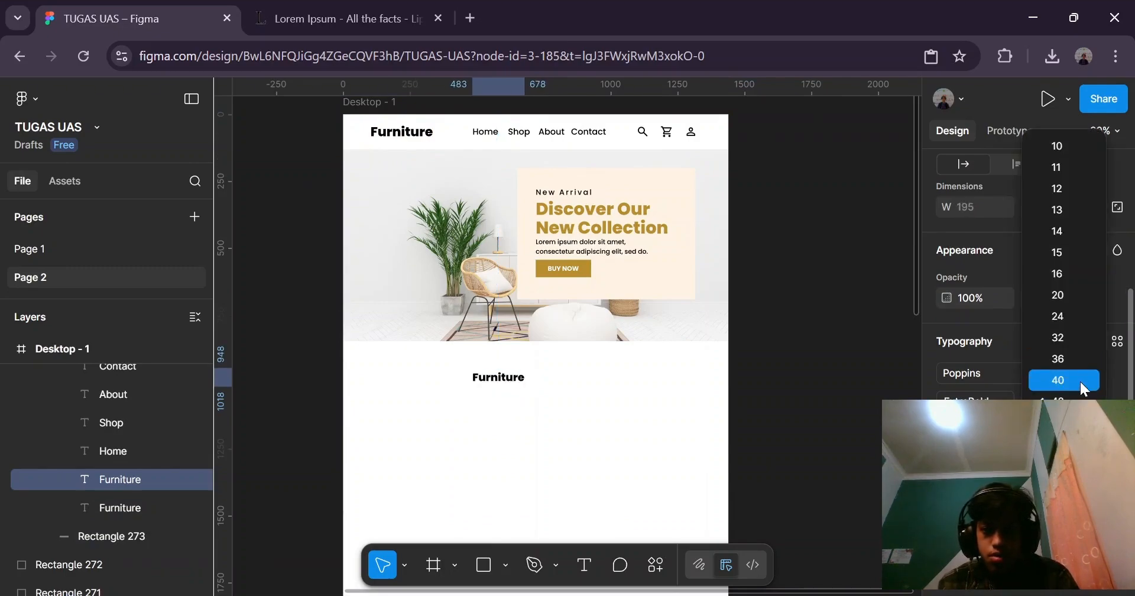
left_click(1078, 378)
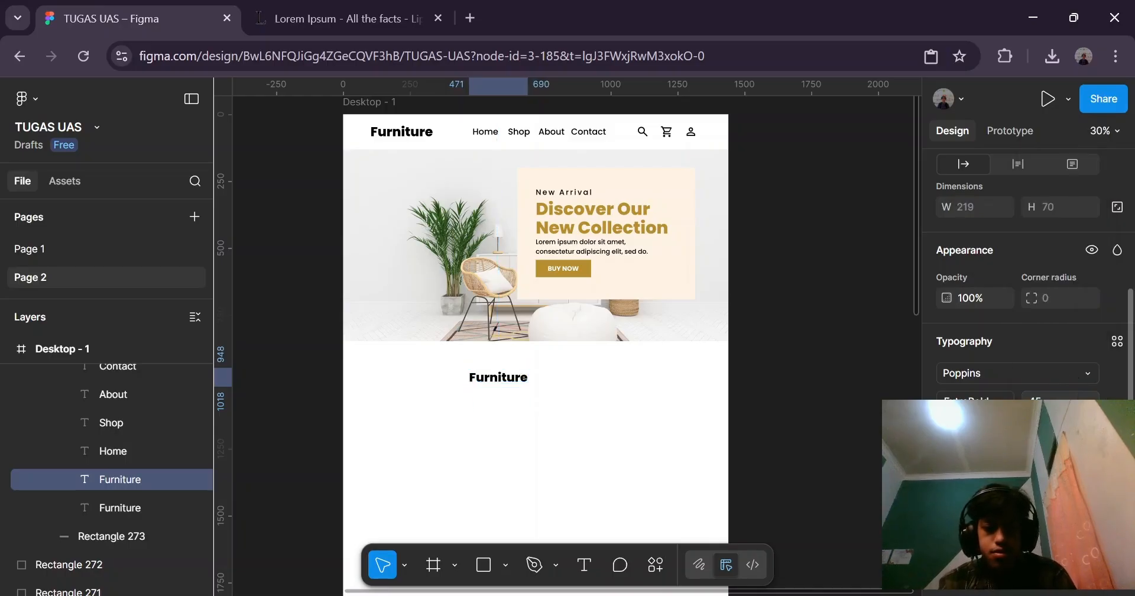
left_click(863, 354)
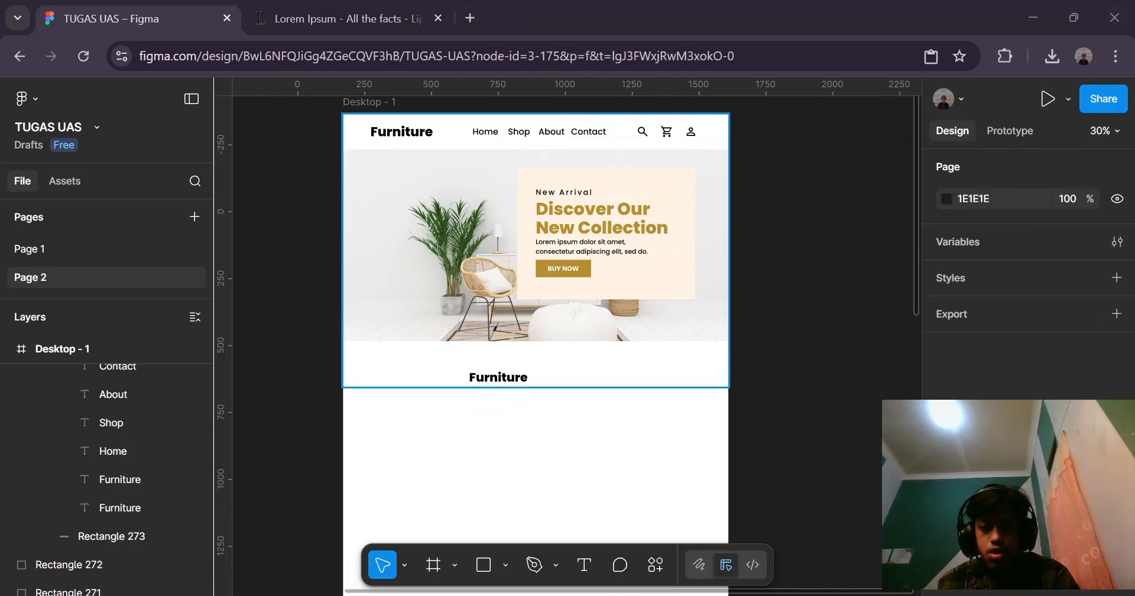
left_click(562, 410)
left_click(510, 378)
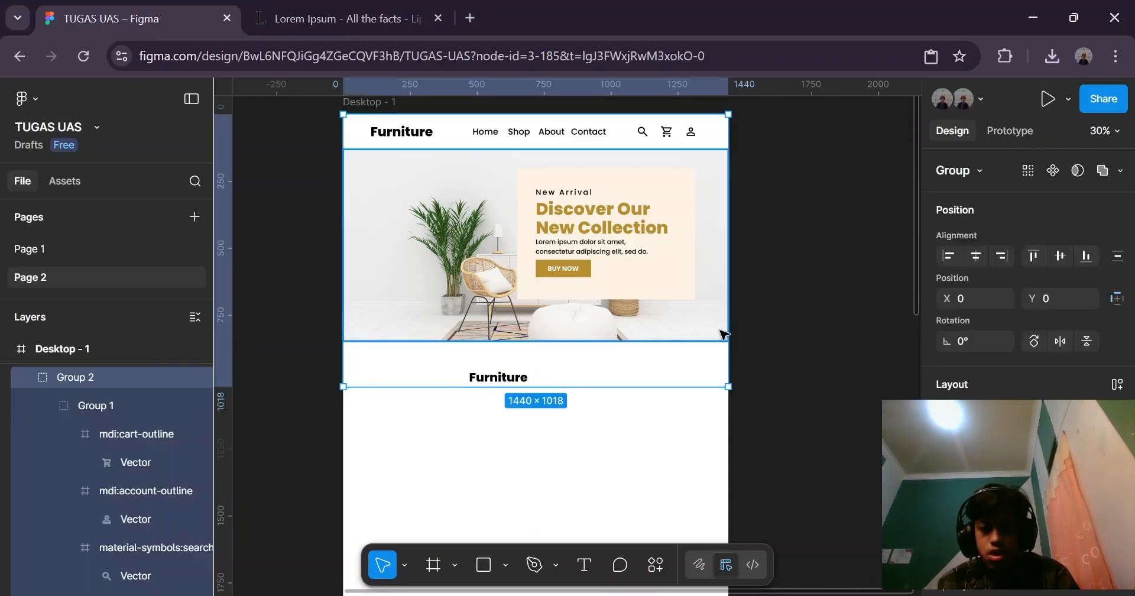
left_click(767, 312)
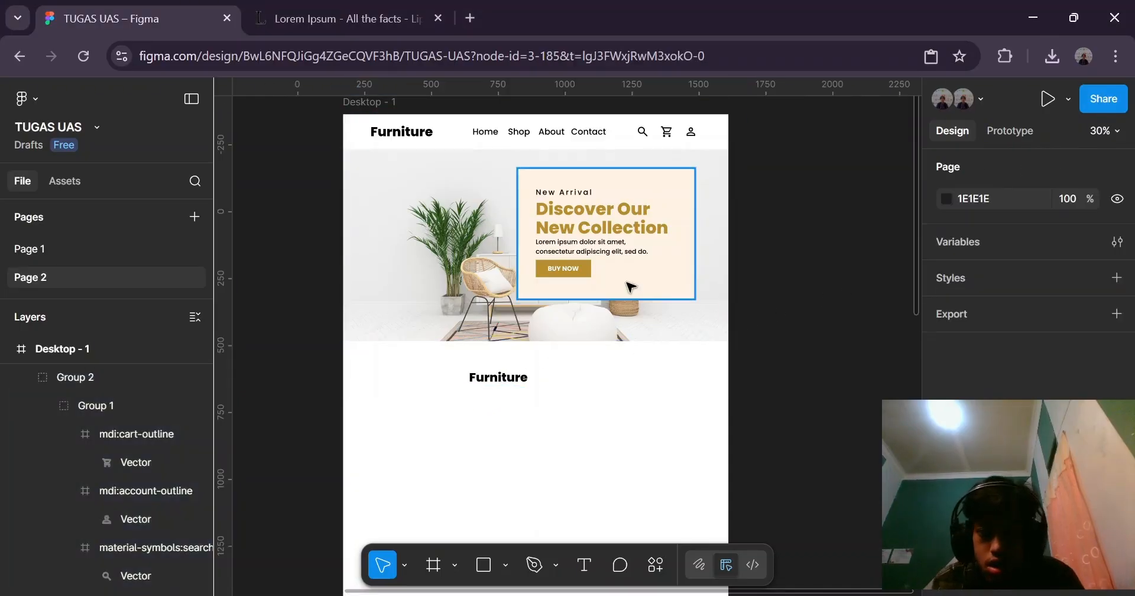
left_click(674, 278)
left_click(505, 359)
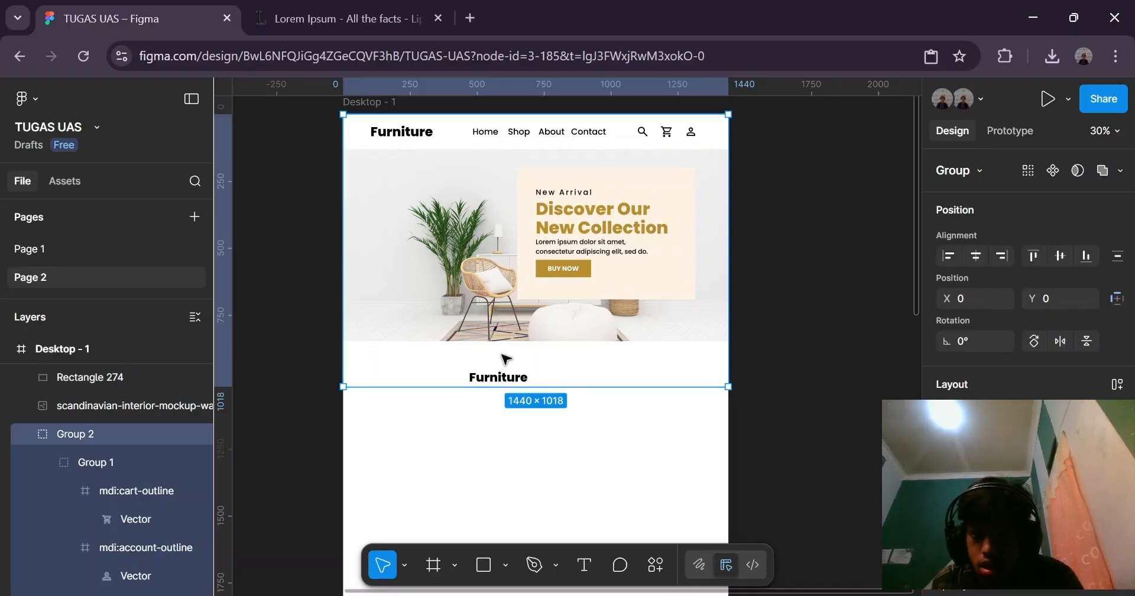
left_click_drag(541, 364, 634, 357)
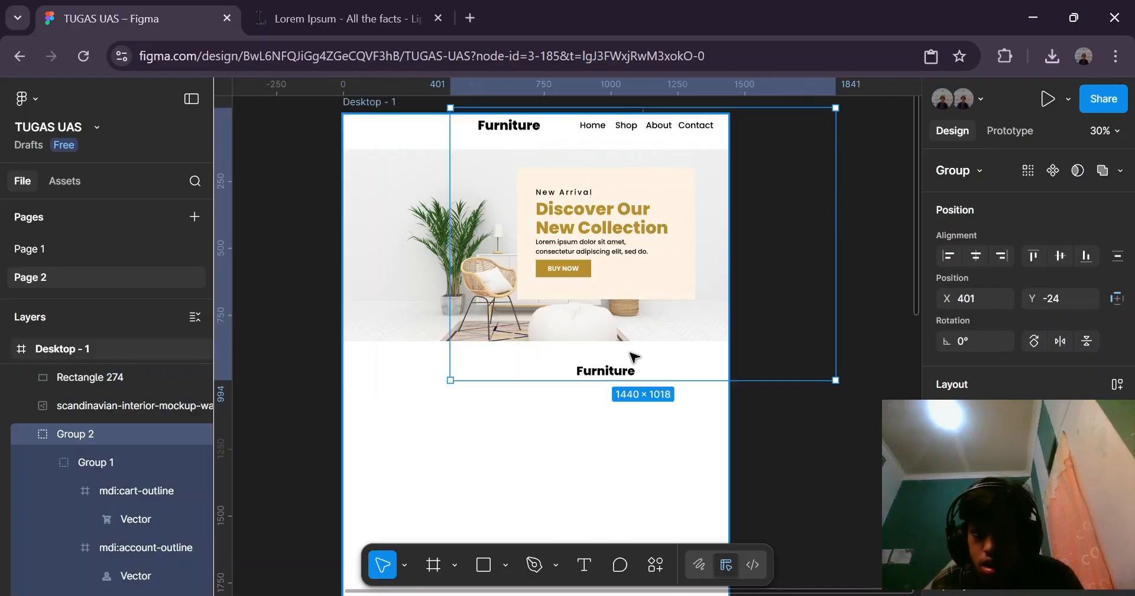
key("ctrl+z")
left_click(792, 284)
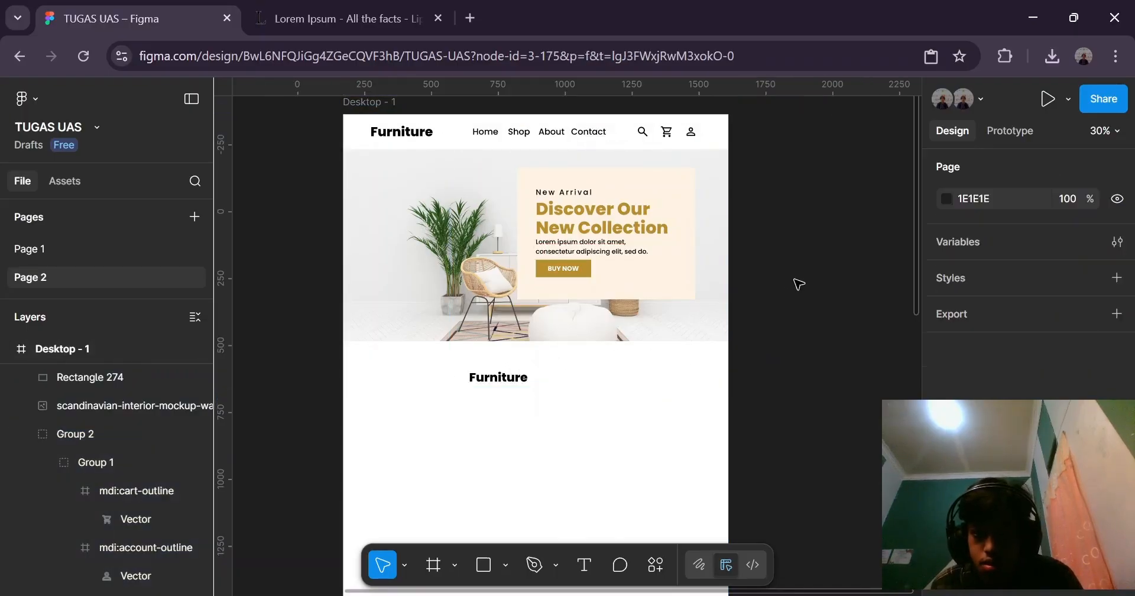
Try to take the lower Furniture text out of Group 2, placing its layer between Rectangle 272 and Rectangle 271.
left_click(509, 378)
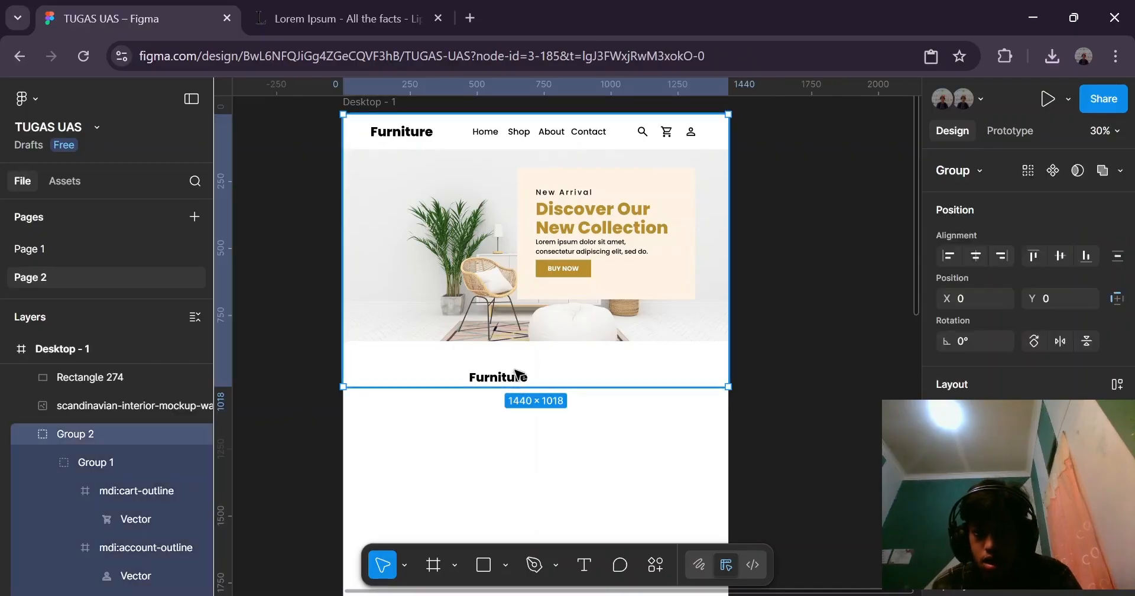
double_click(514, 378)
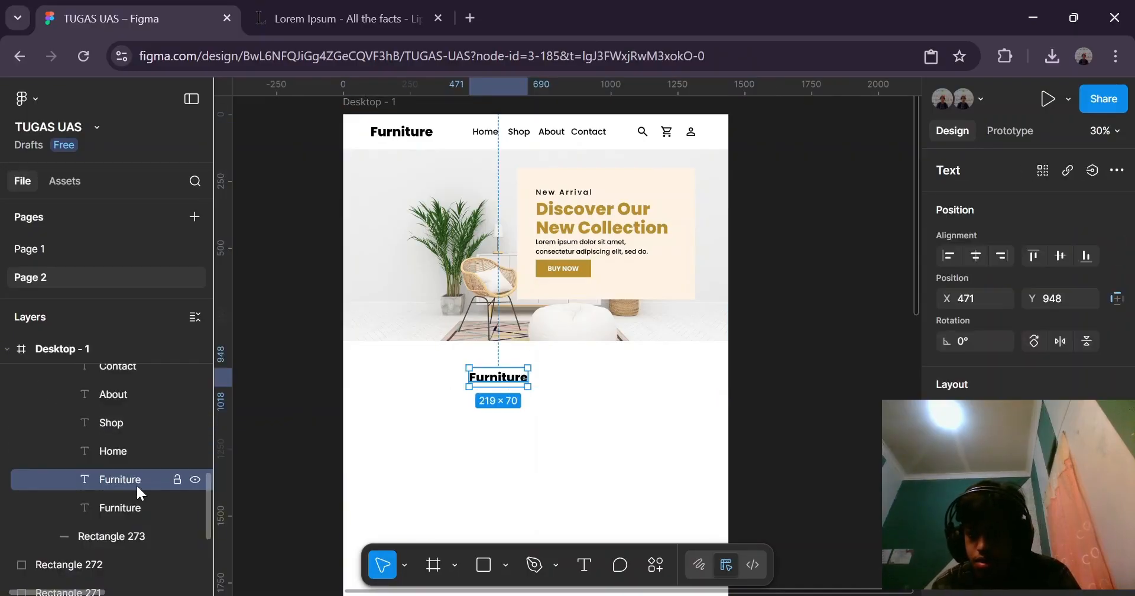
left_click_drag(132, 480, 119, 571)
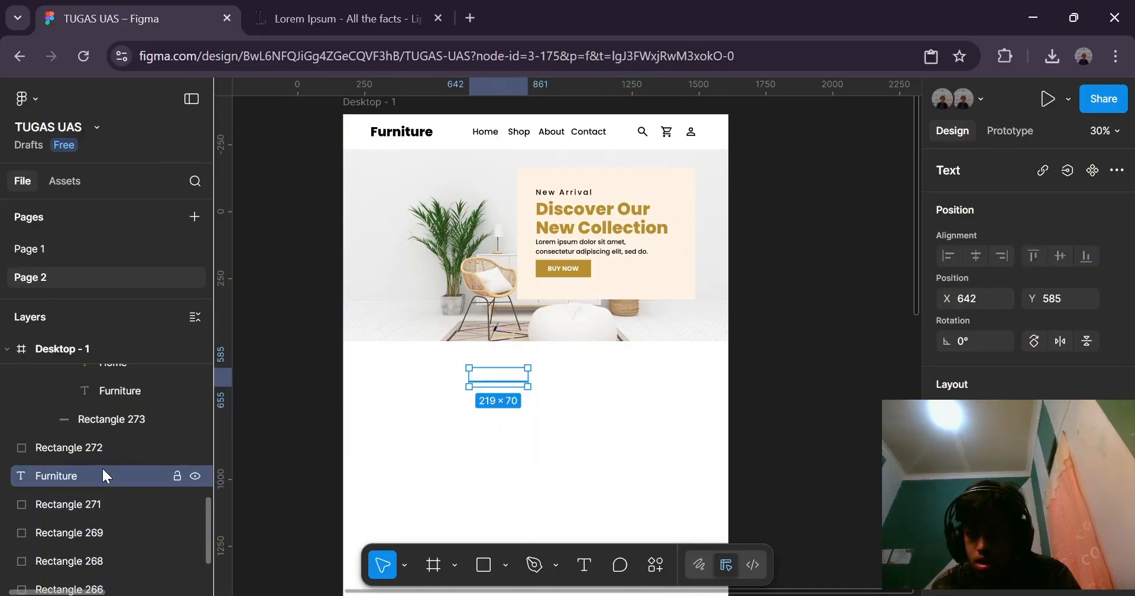
left_click_drag(103, 469, 111, 410)
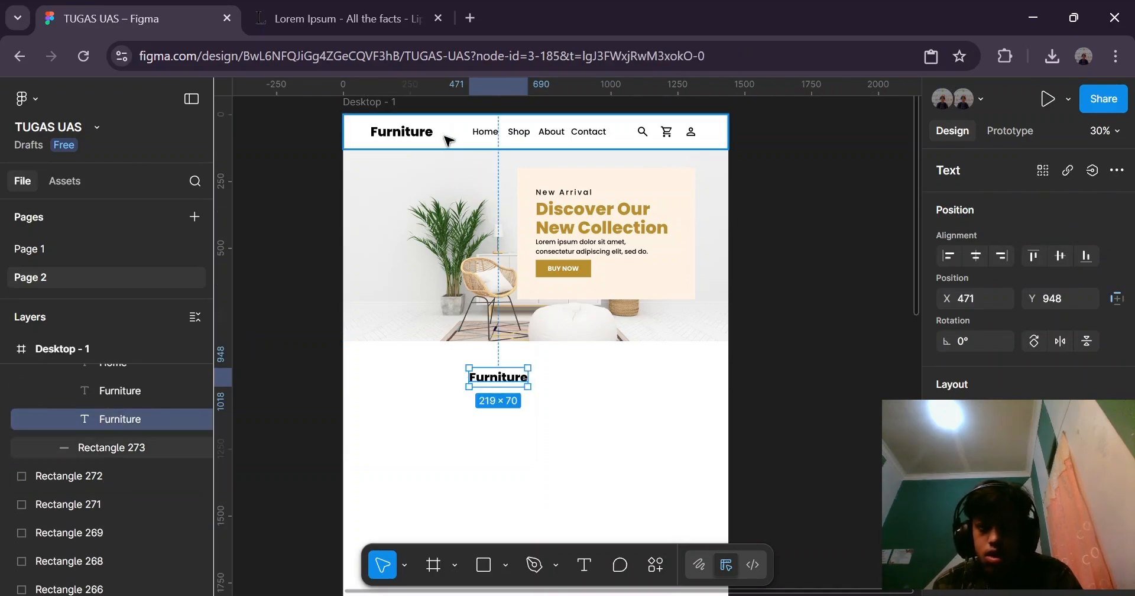
left_click(798, 254)
scroll(581, 379, "up", 3)
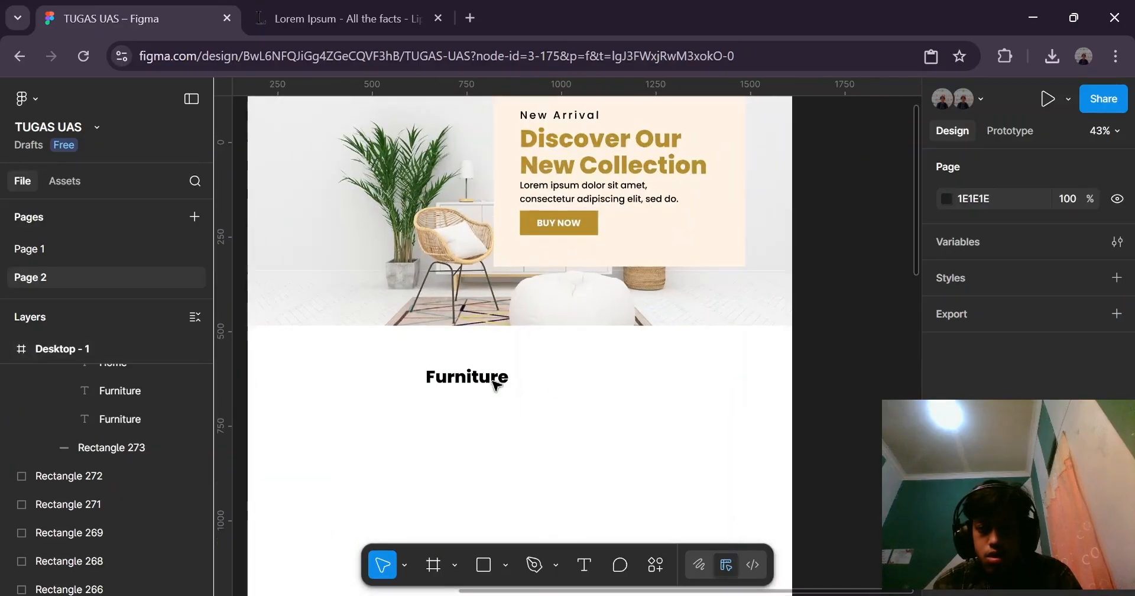
Reorder the lower Furniture text layer so it sits directly beneath Rectangle 273, outside Group 1 but still within Group 2.
left_click(497, 379)
scroll(104, 441, "up", 3)
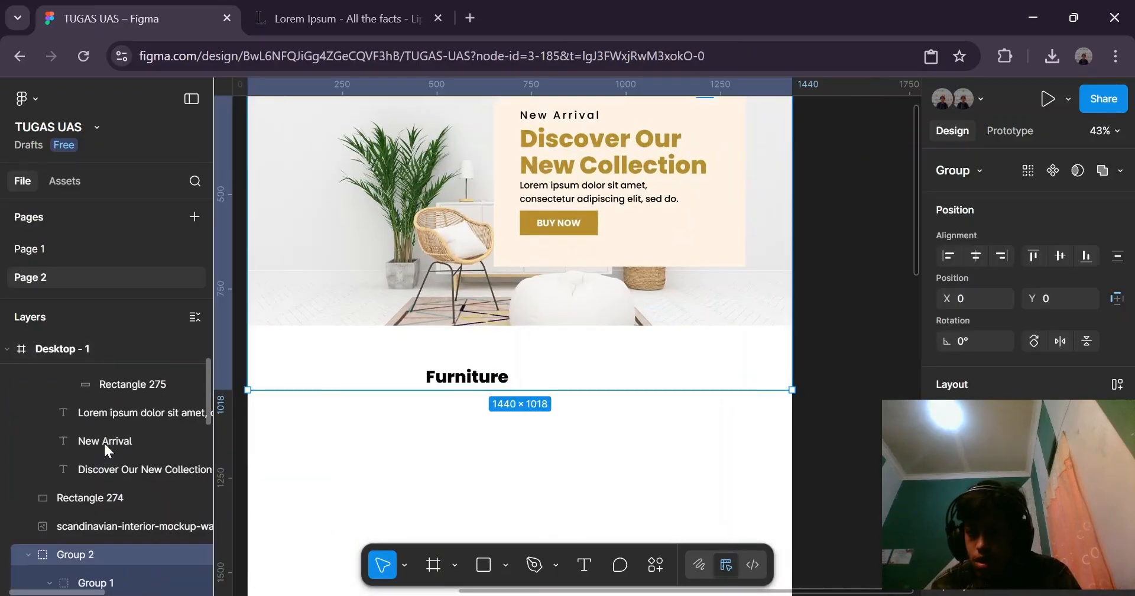
scroll(104, 441, "down", 10)
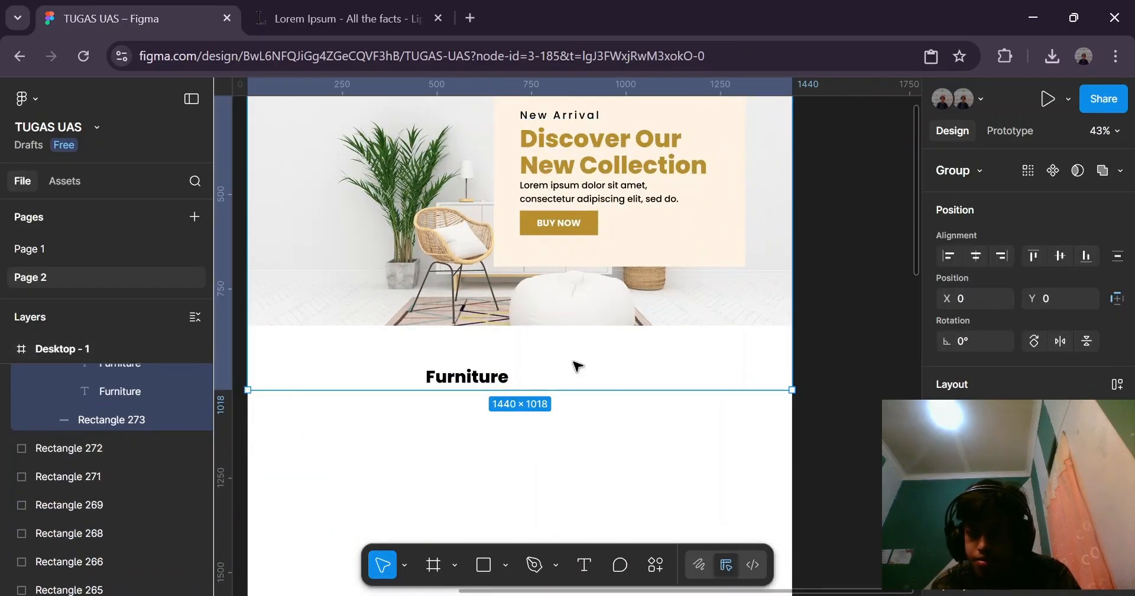
left_click(473, 375)
scroll(175, 436, "up", 6)
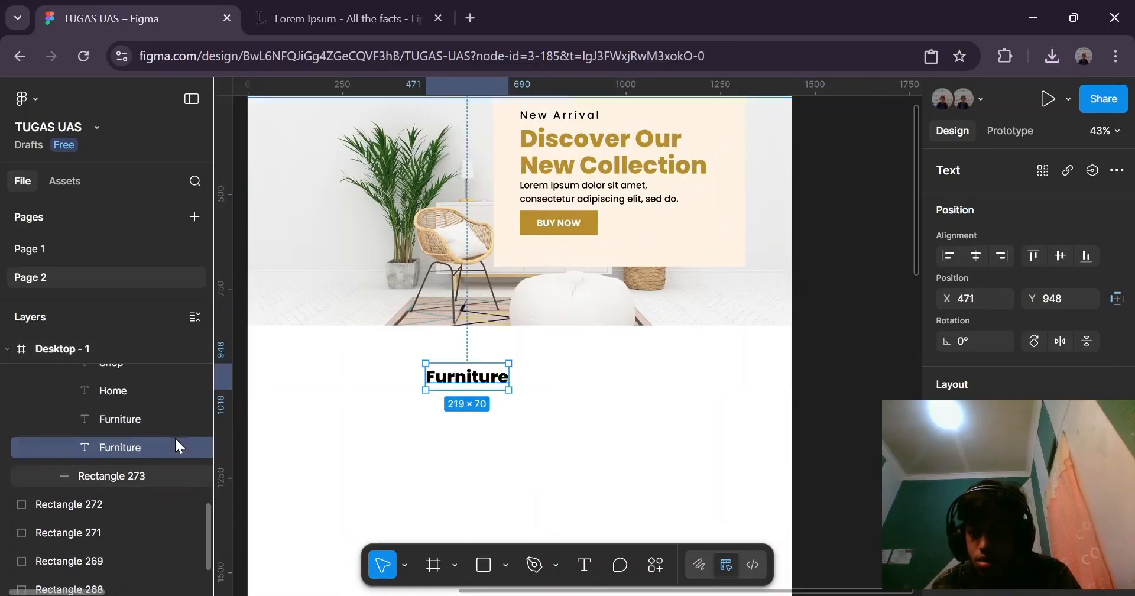
scroll(147, 468, "down", 3)
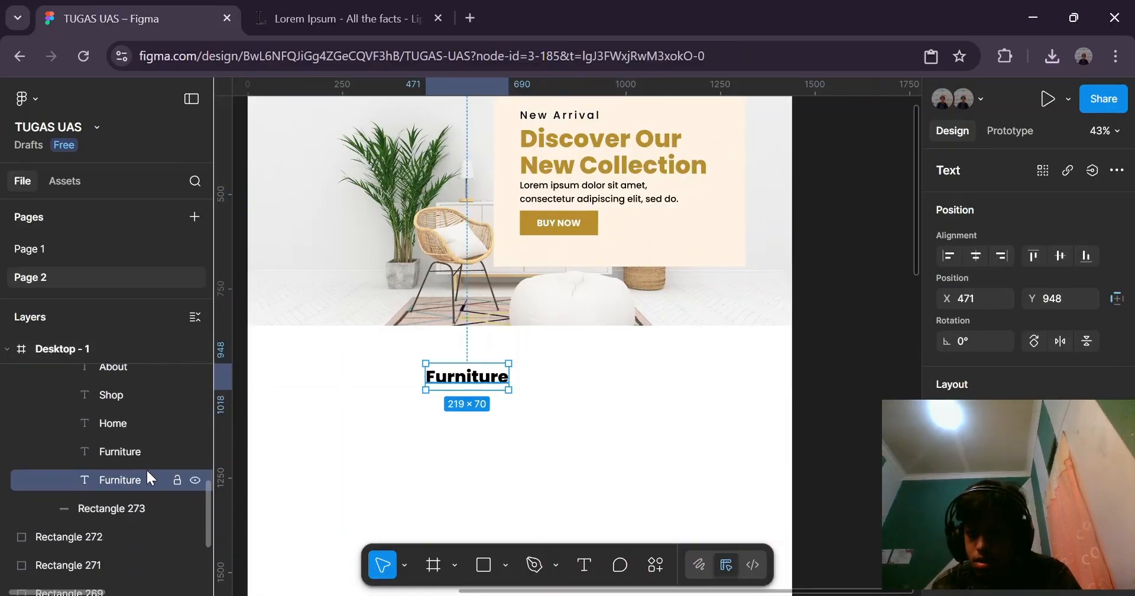
left_click_drag(147, 476, 116, 512)
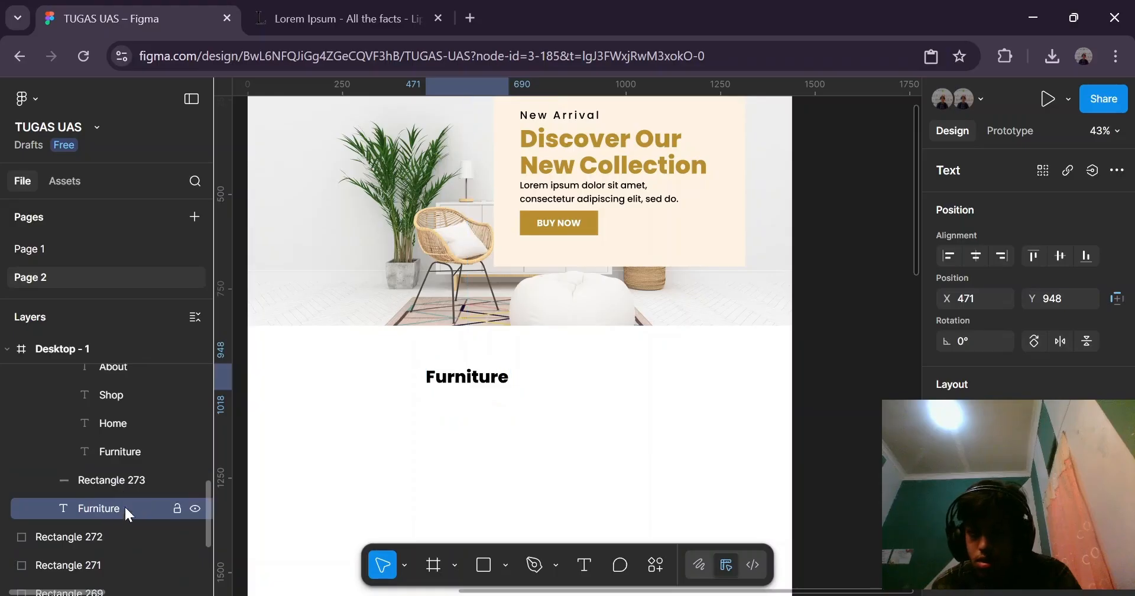
Move the Furniture text below the banner to X 541, Y 925.
left_click_drag(481, 371, 502, 364)
scroll(497, 365, "down", 3)
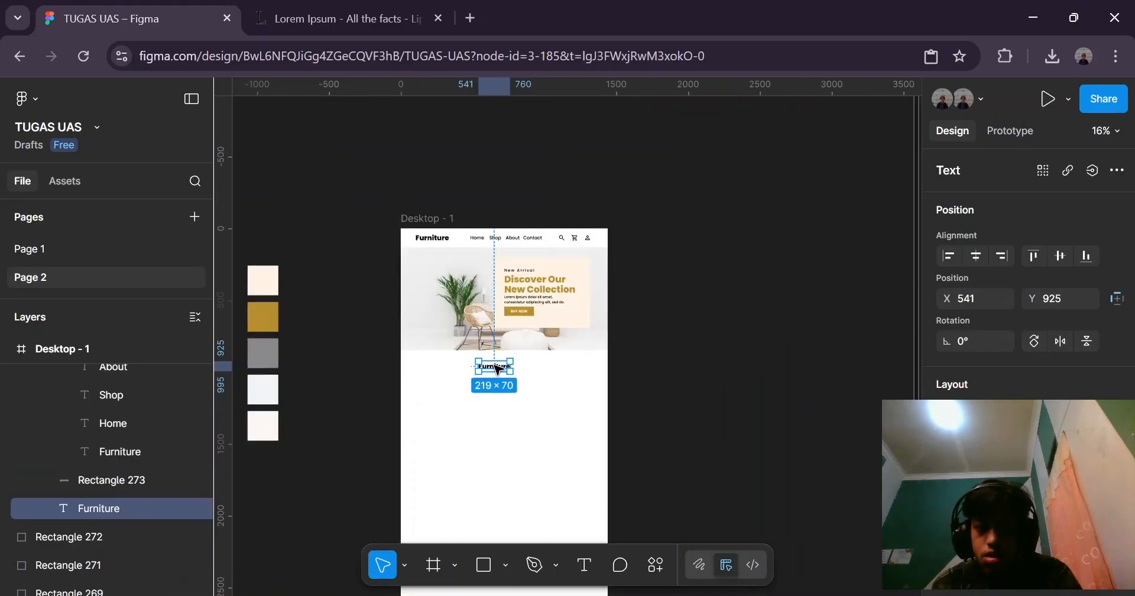
scroll(497, 365, "up", 2)
left_click(418, 126)
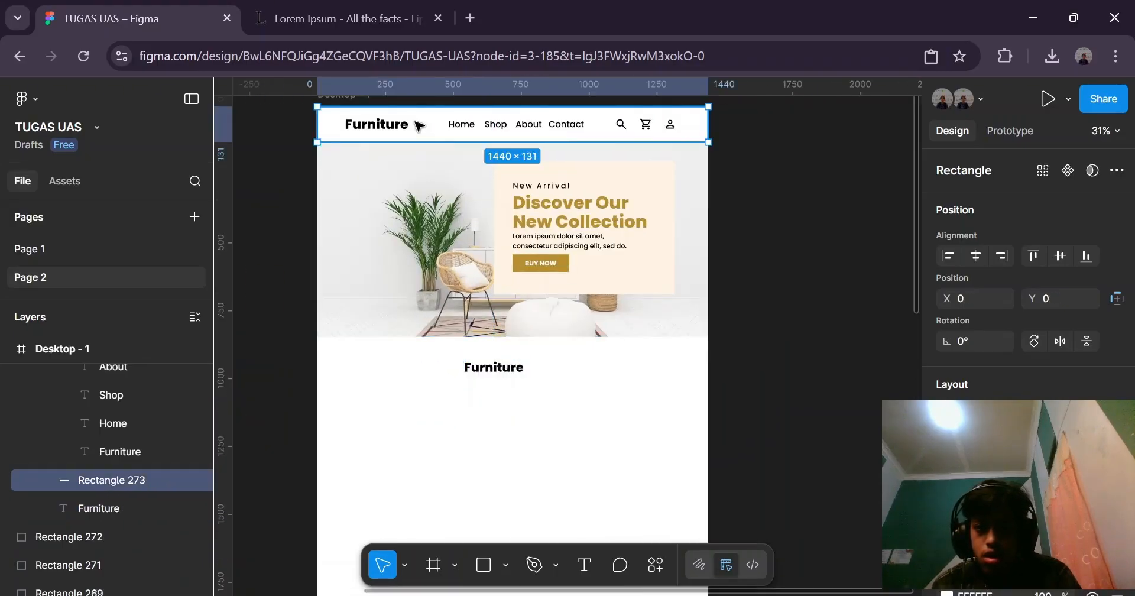
left_click(513, 371)
key("Escape")
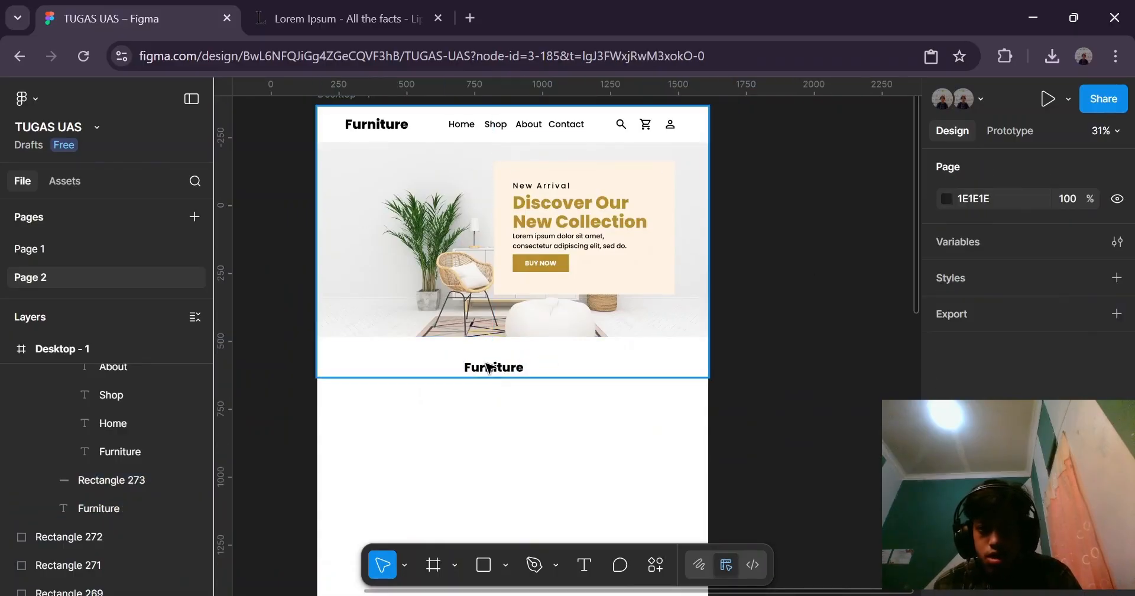
left_click(623, 362)
left_click(773, 309)
Change the lower Furniture text to "Browse The Range" and move it closer beneath the banner, to X 486, Y 876.
double_click(497, 371)
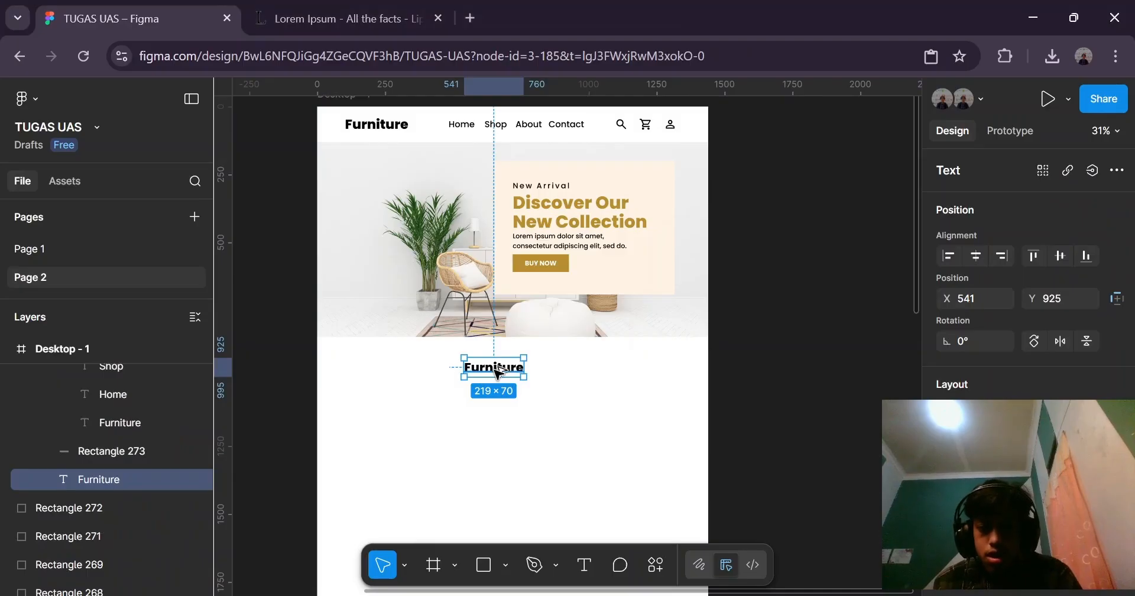
double_click(497, 371)
type("bR")
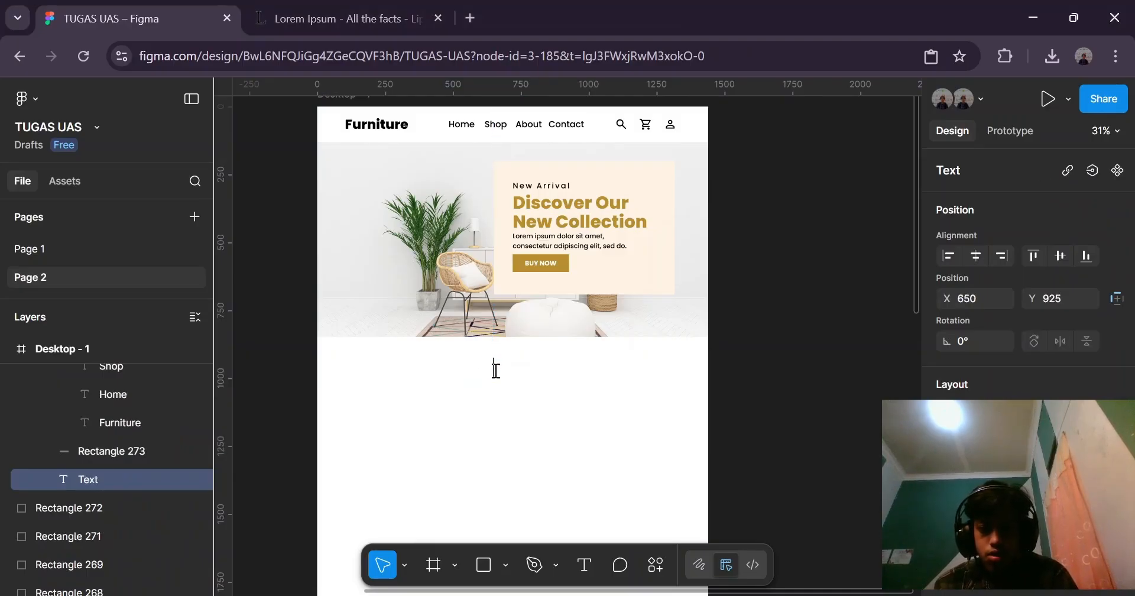
type("o")
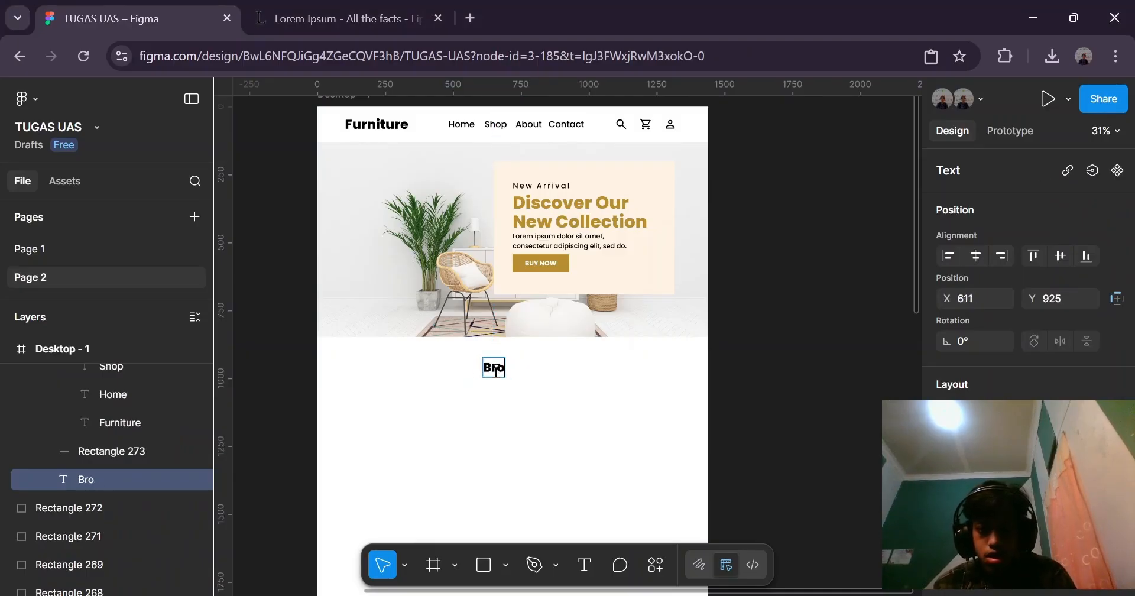
type("wse")
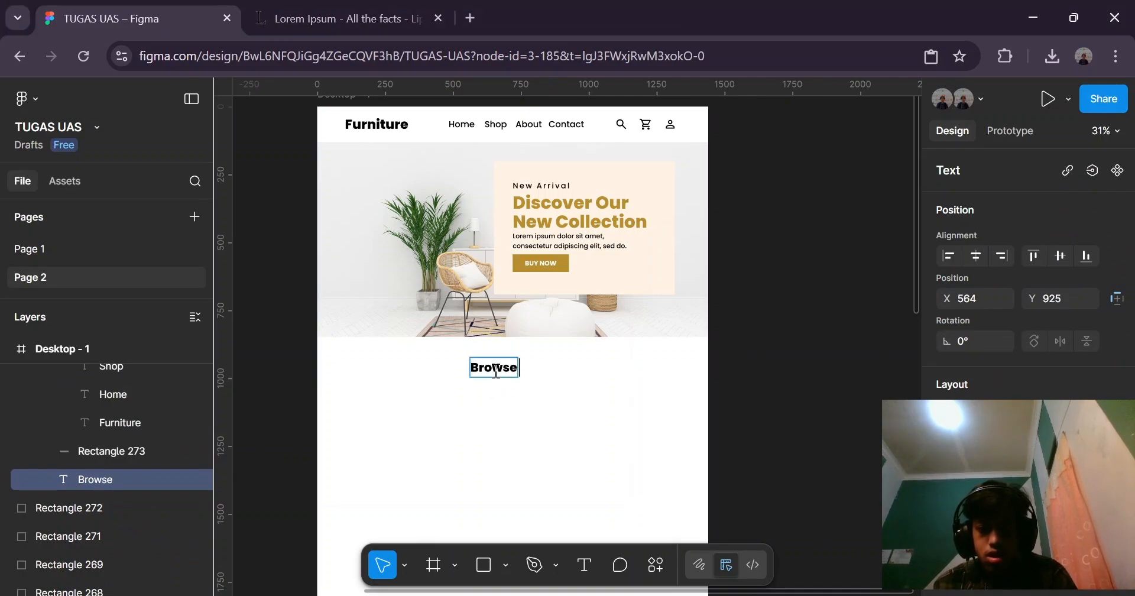
type(" The Range")
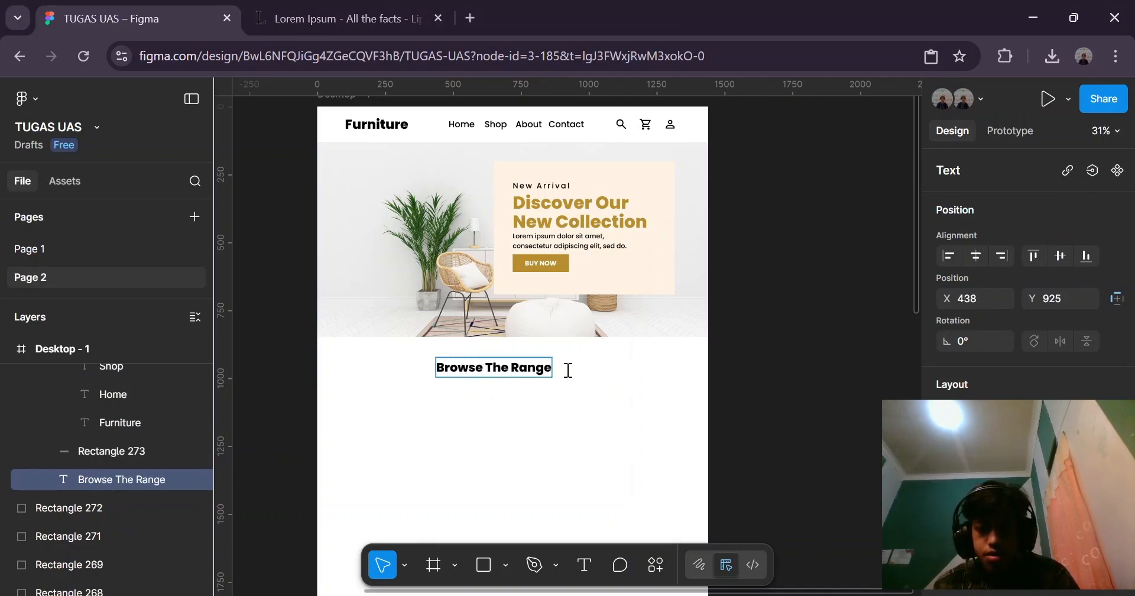
key("Escape")
mouse_move(497, 376)
left_mouse_down()
mouse_move(513, 370)
mouse_move(508, 361)
left_mouse_up()
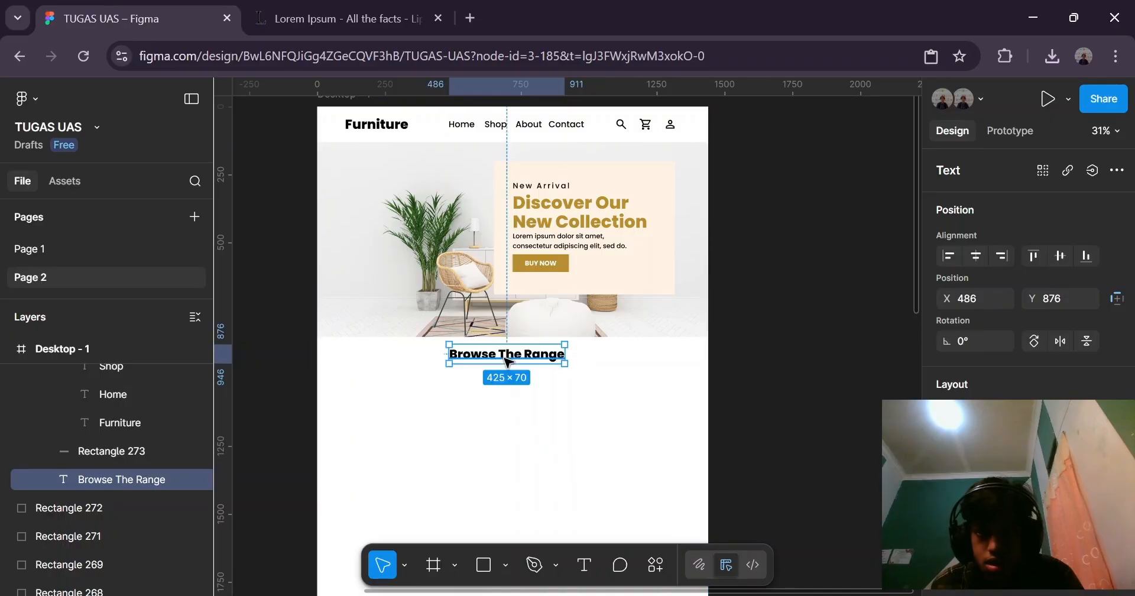
Show the column layout grid on the Desktop - 1 frame.
scroll(349, 150, "up", 1)
left_click(349, 133)
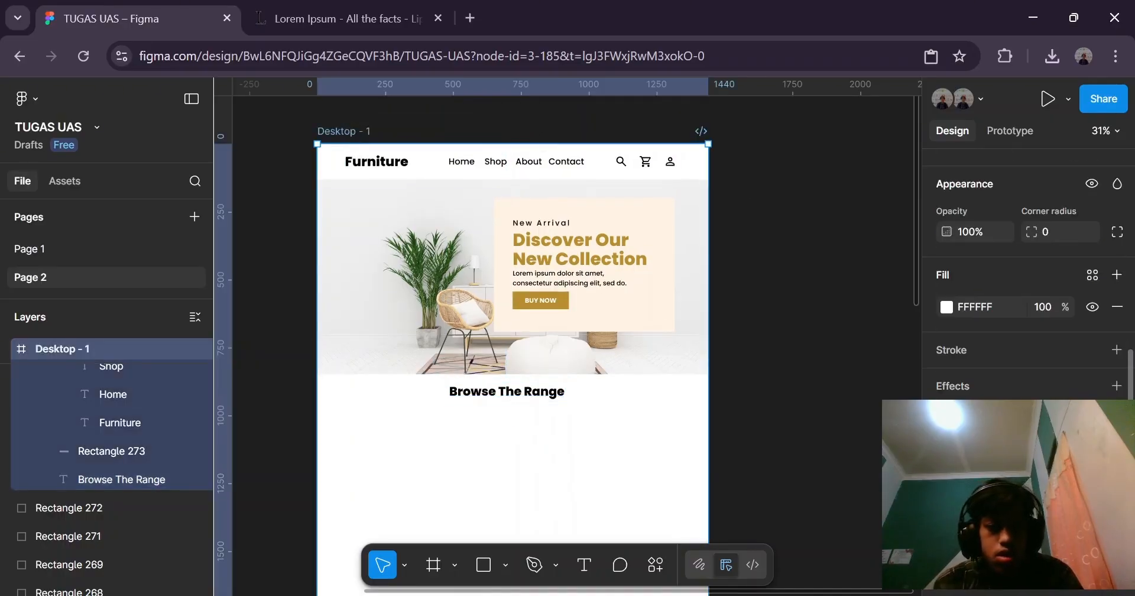
key("ctrl+shift+4")
key("Escape")
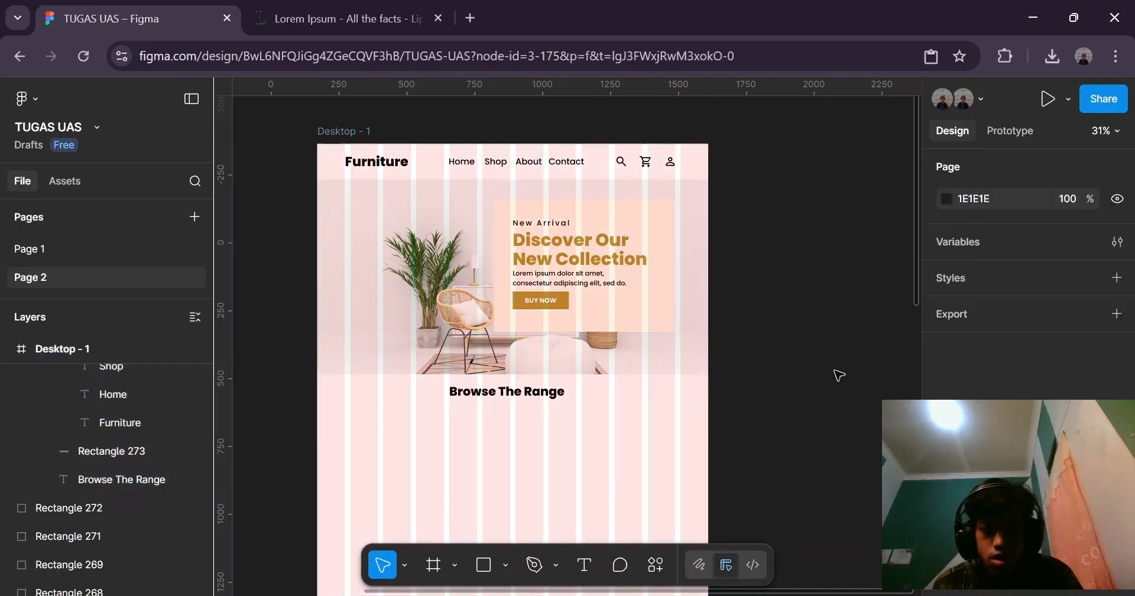
Centre the Browse The Range heading on the column grid below the banner, at X 507, Y 889.
left_click(510, 399)
double_click(506, 395)
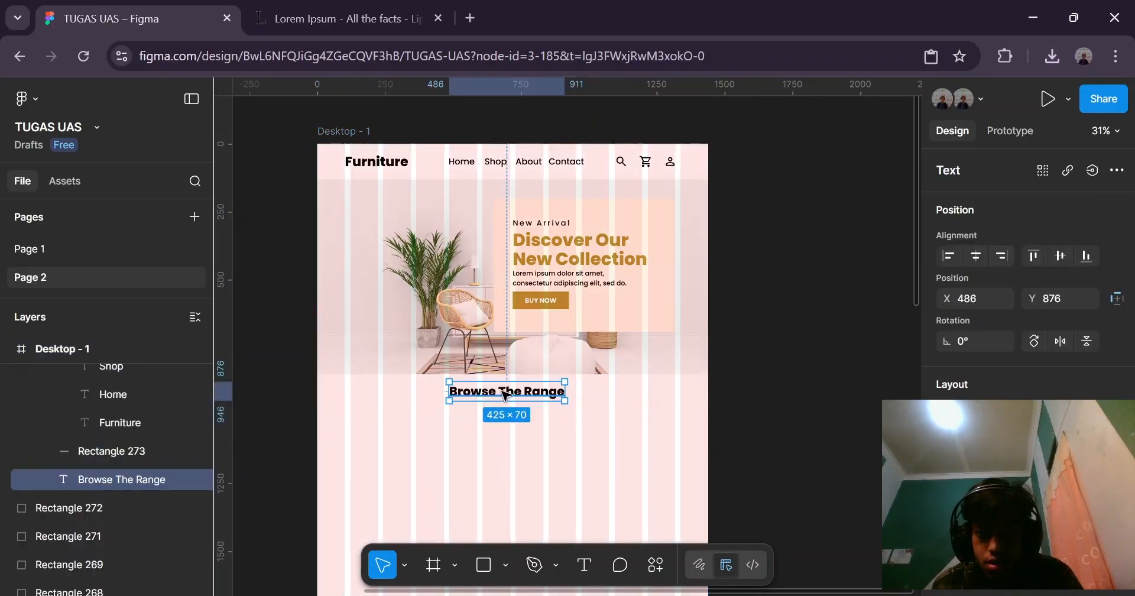
left_click_drag(506, 397, 510, 402)
key("ctrl+z")
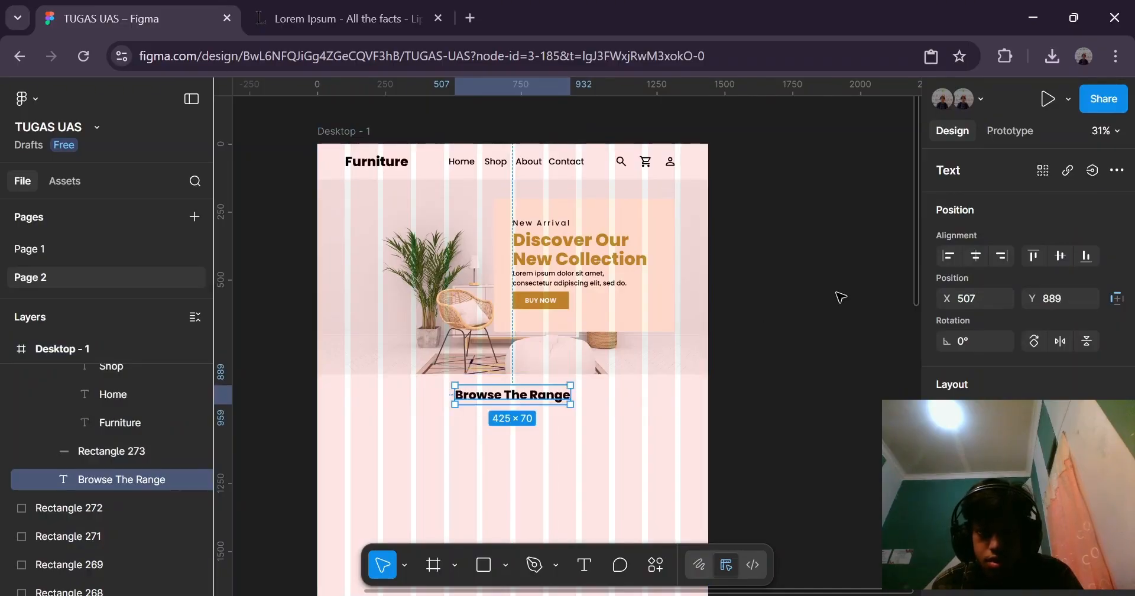
Replace the Desktop - 1 frame's layout grid with 12 stretched columns, margin 0 and gutter 20, and hide it.
left_click(828, 303)
left_click(343, 131)
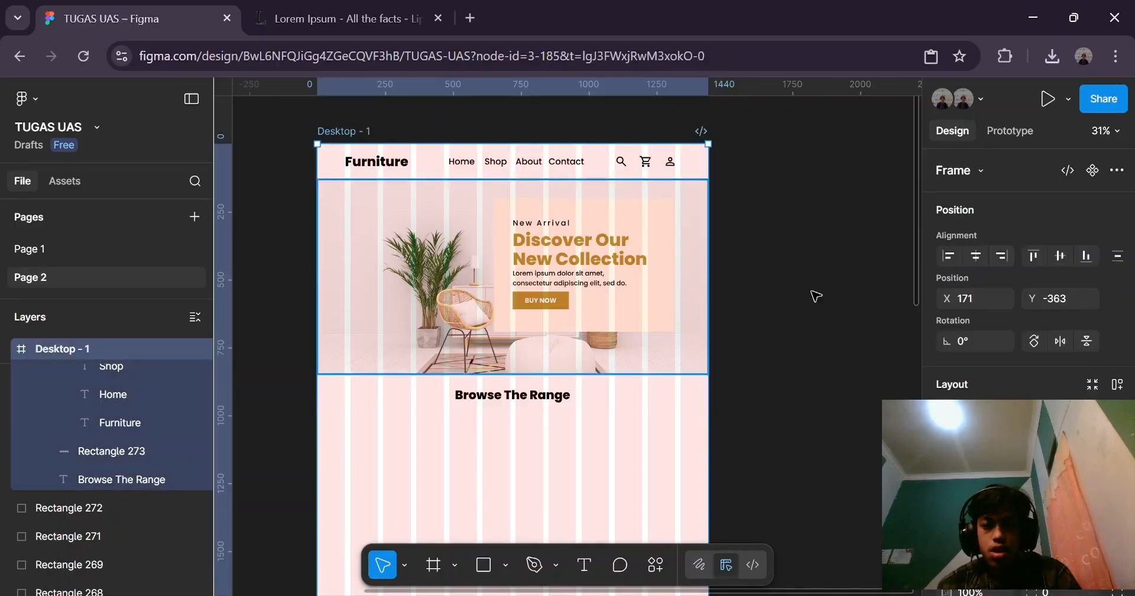
scroll(1029, 296, "down", 5)
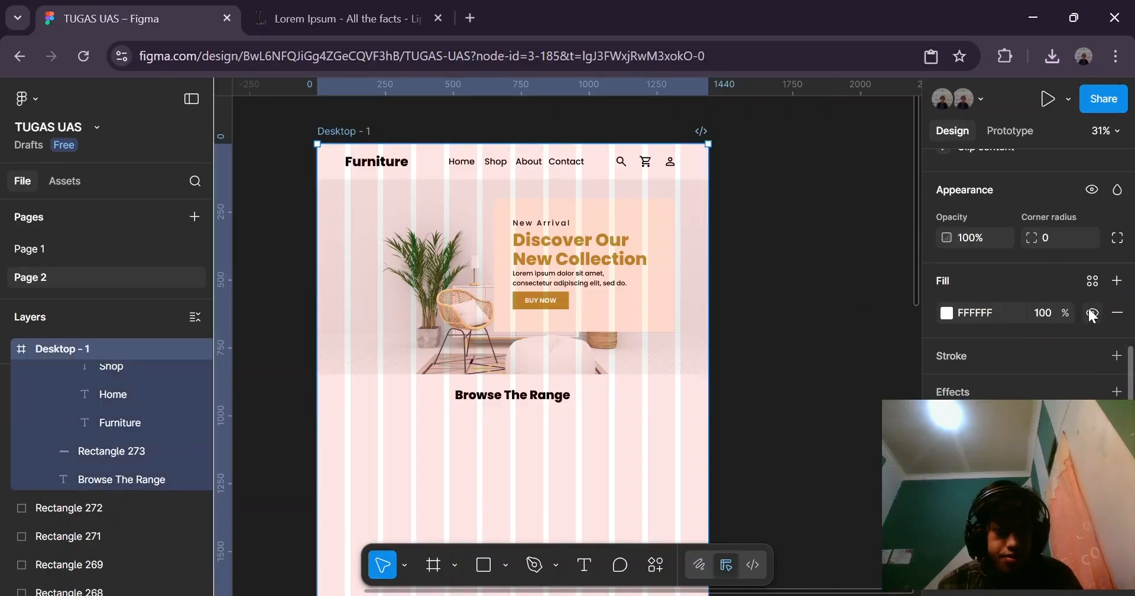
key("ctrl+shift+4")
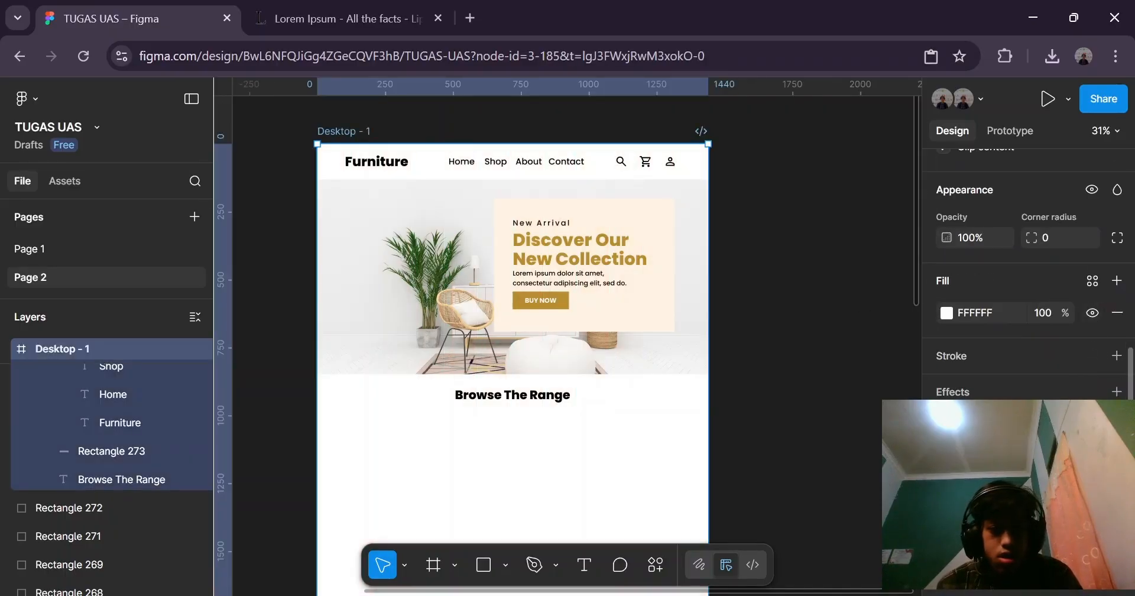
left_click(1117, 532)
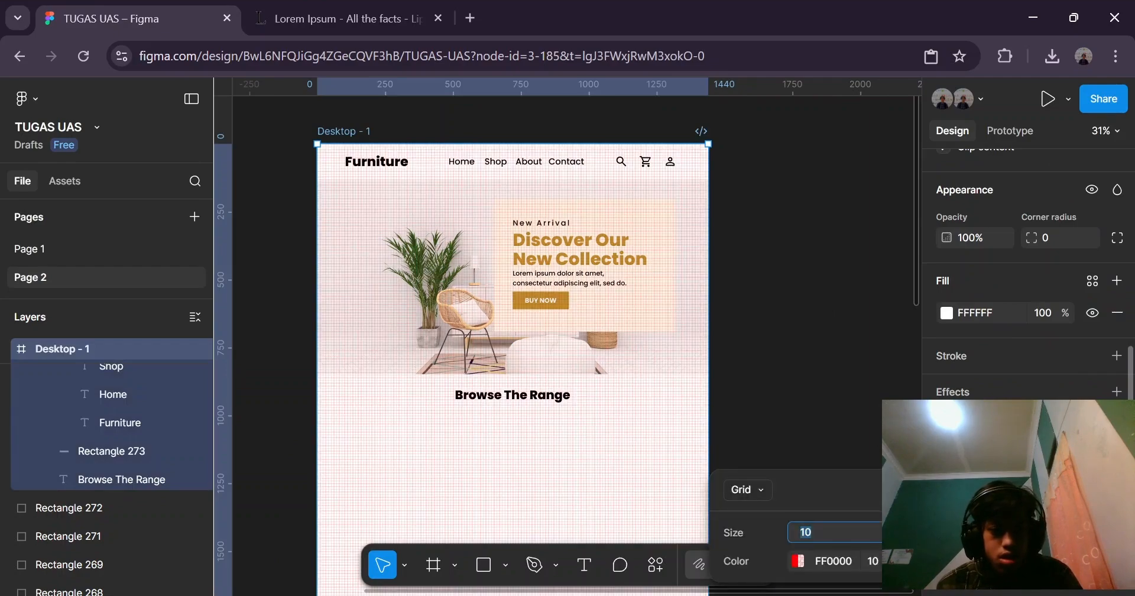
key("Escape")
left_click(999, 558)
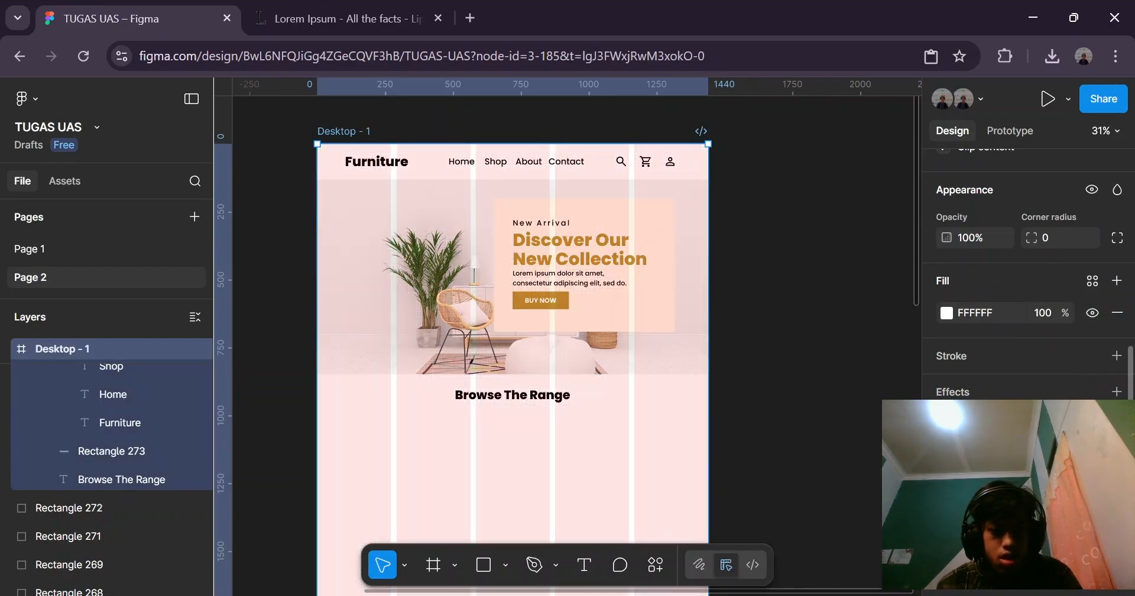
left_click(947, 559)
left_click(901, 419)
left_click(846, 537)
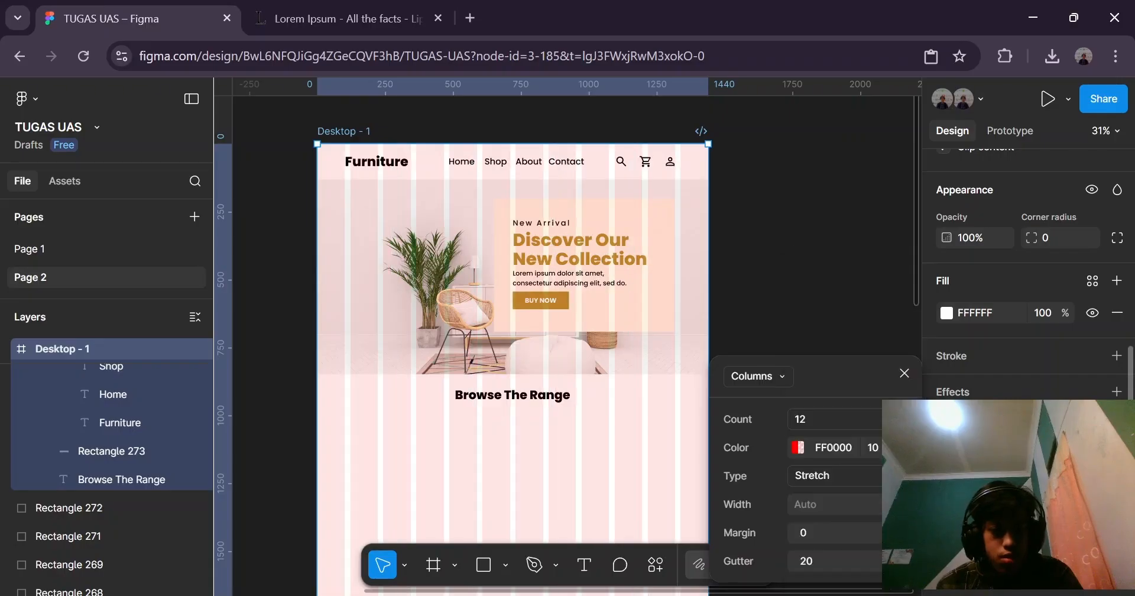
left_click(1092, 559)
left_click(770, 355)
Duplicate the banner's Lorem ipsum text and place the copy below the Browse The Range heading, at X 512, Y 1034.
left_click(516, 402)
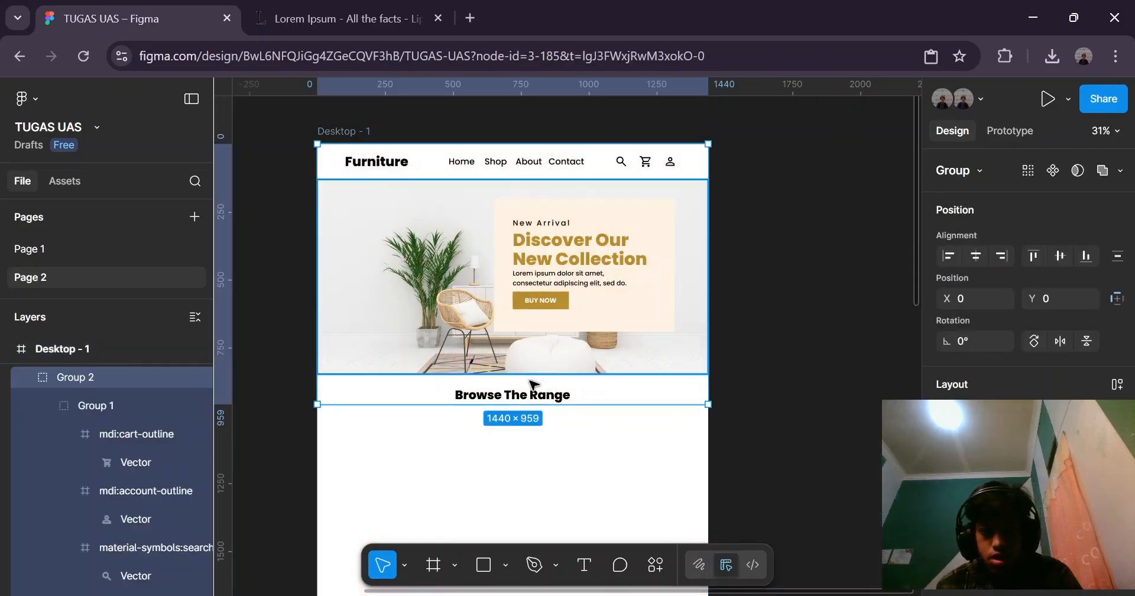
left_click(607, 284)
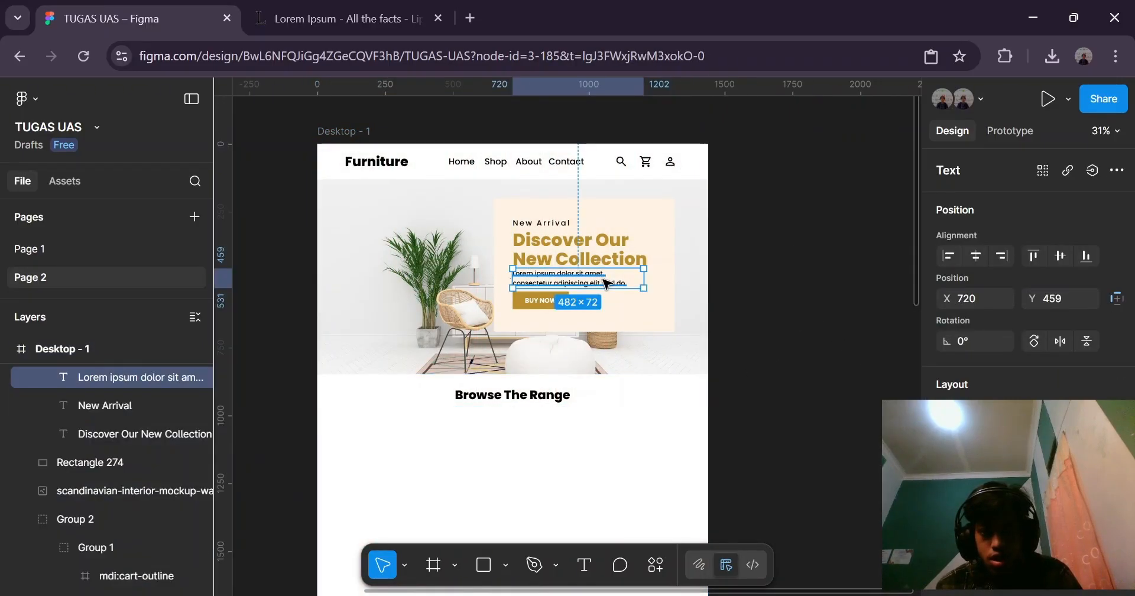
key("ctrl+d")
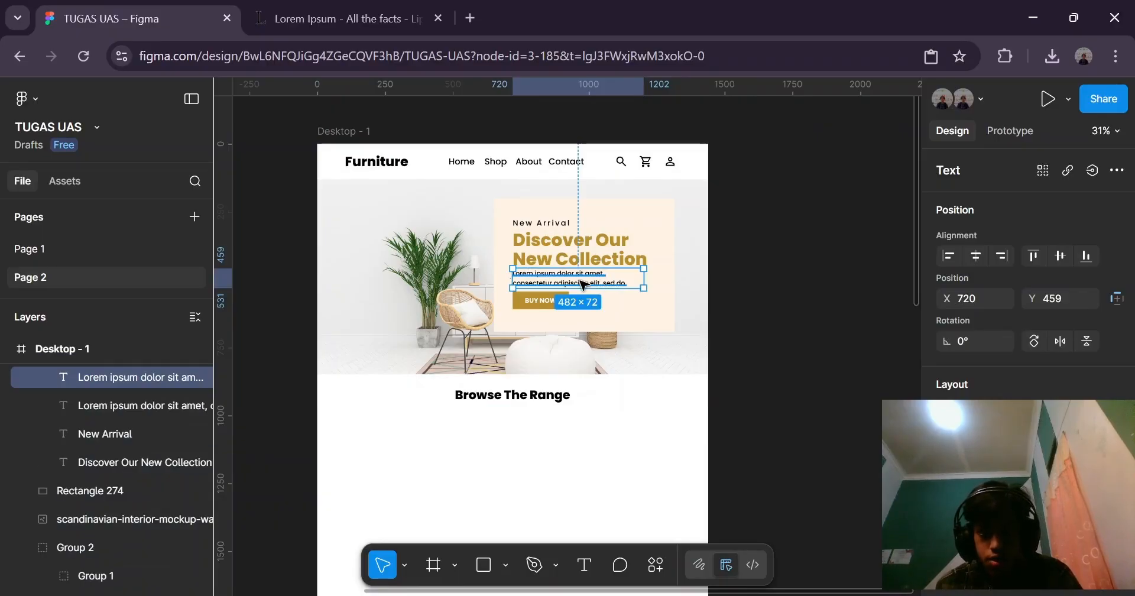
left_click_drag(584, 285, 527, 441)
left_click(601, 276)
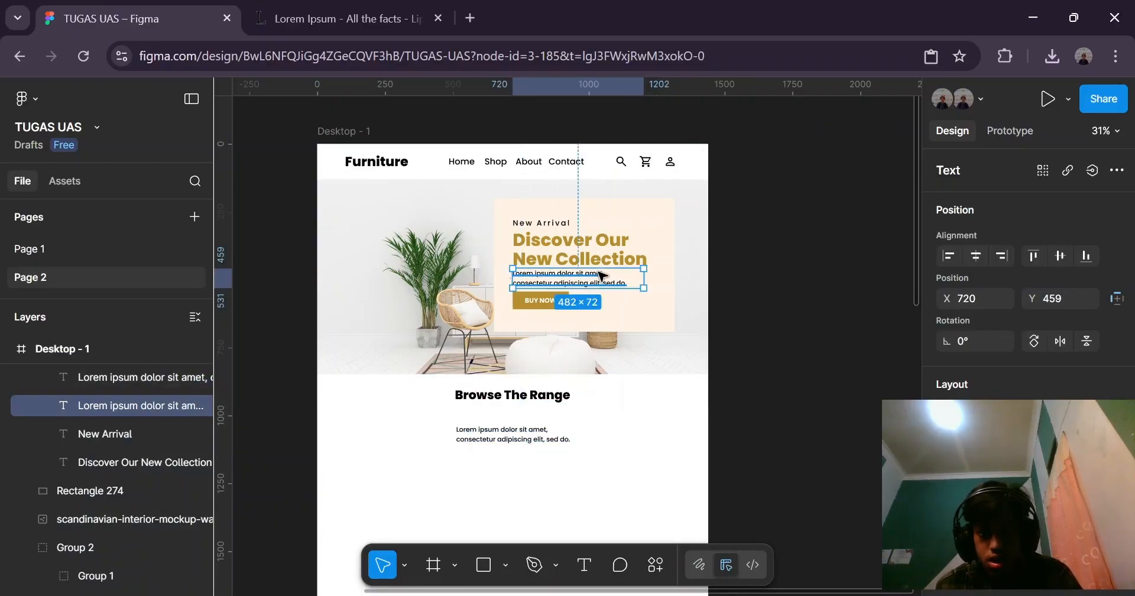
left_click(605, 311)
Move the copied Lorem ipsum text layer out of Group 4 to the top of the Desktop - 1 frame and collapse Group 4.
left_click(508, 439)
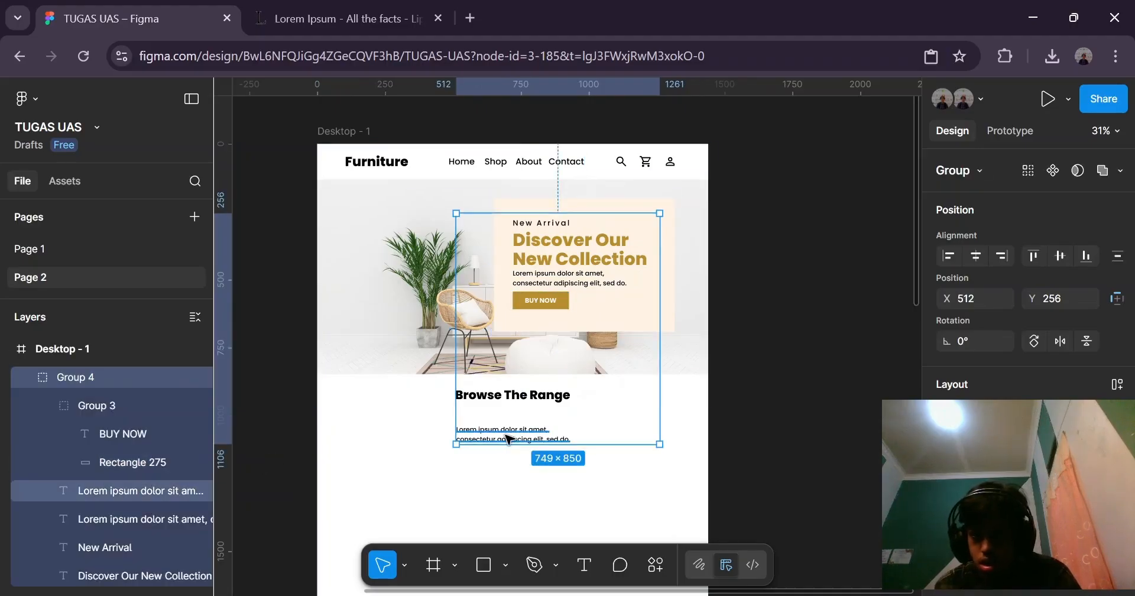
double_click(510, 439)
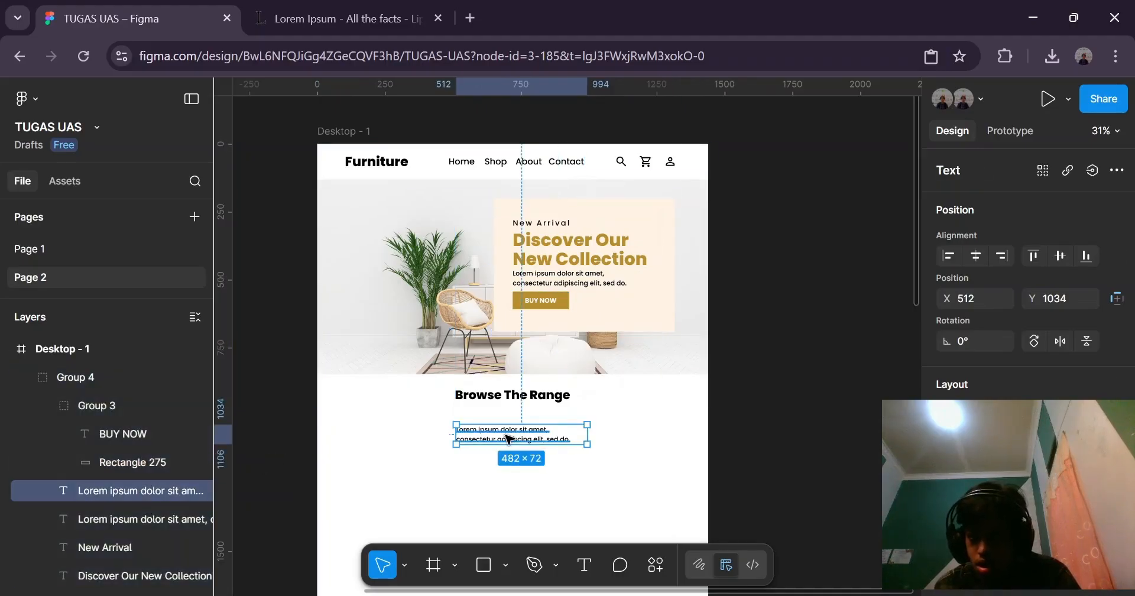
left_click(29, 377)
left_click(29, 377)
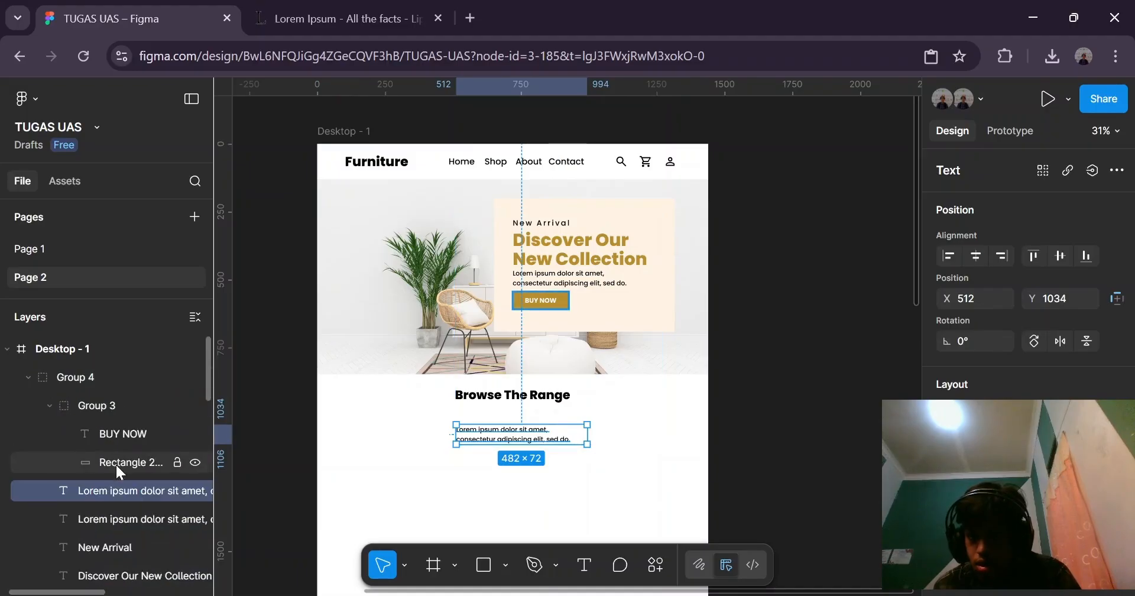
left_click_drag(119, 492, 96, 366)
left_click(29, 404)
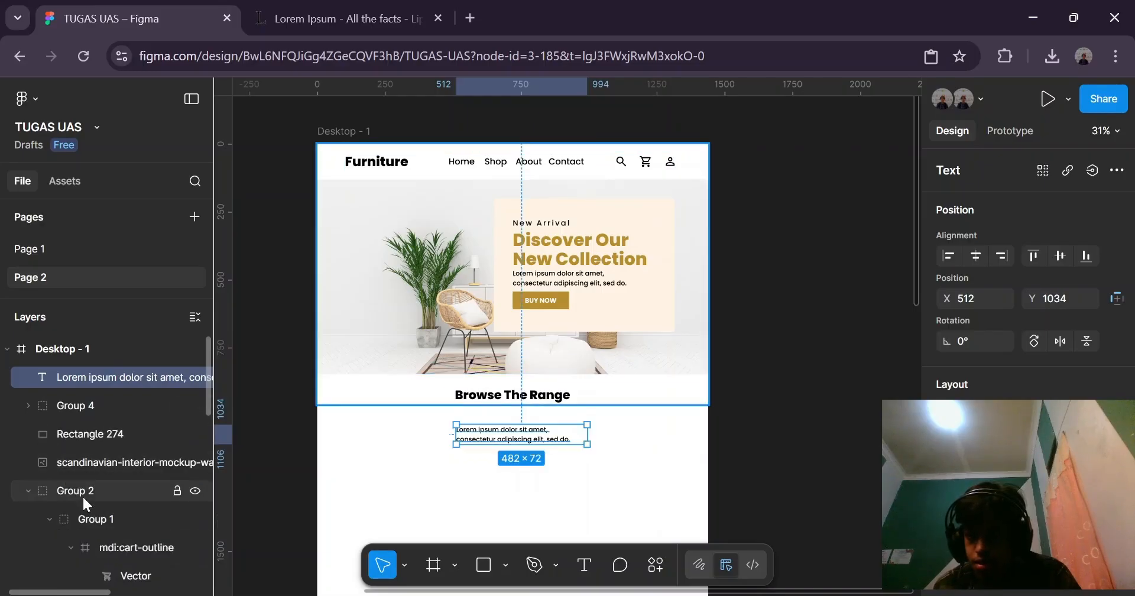
Move the Browse The Range text layer out of Group 2, placing it directly above that group, and collapse Group 2.
scroll(86, 499, "down", 3)
scroll(87, 500, "down", 6)
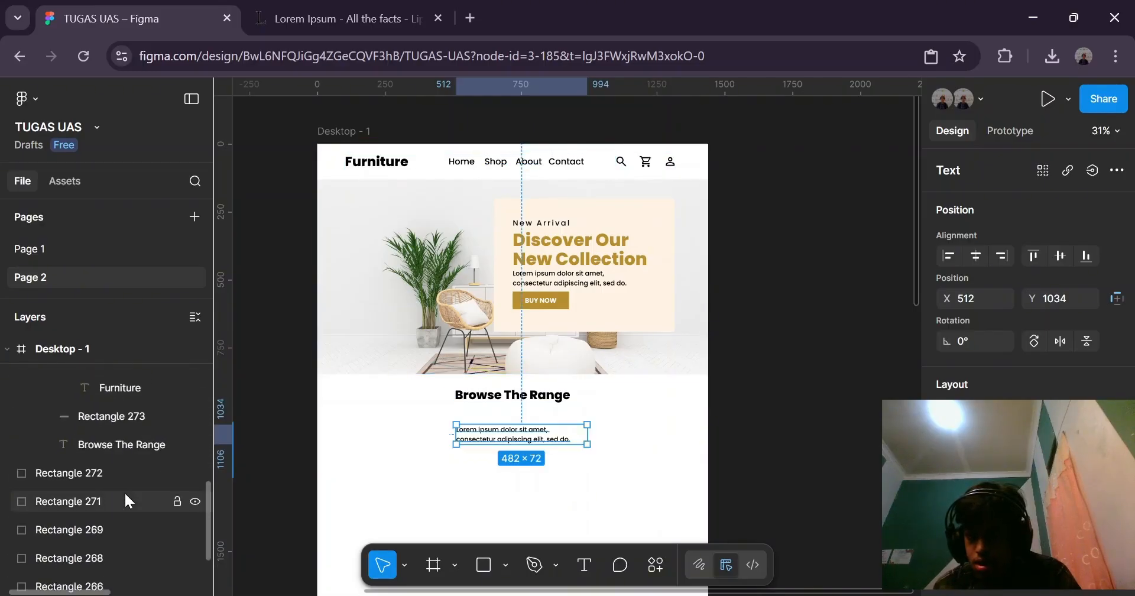
left_click(140, 444)
scroll(140, 437, "up", 2)
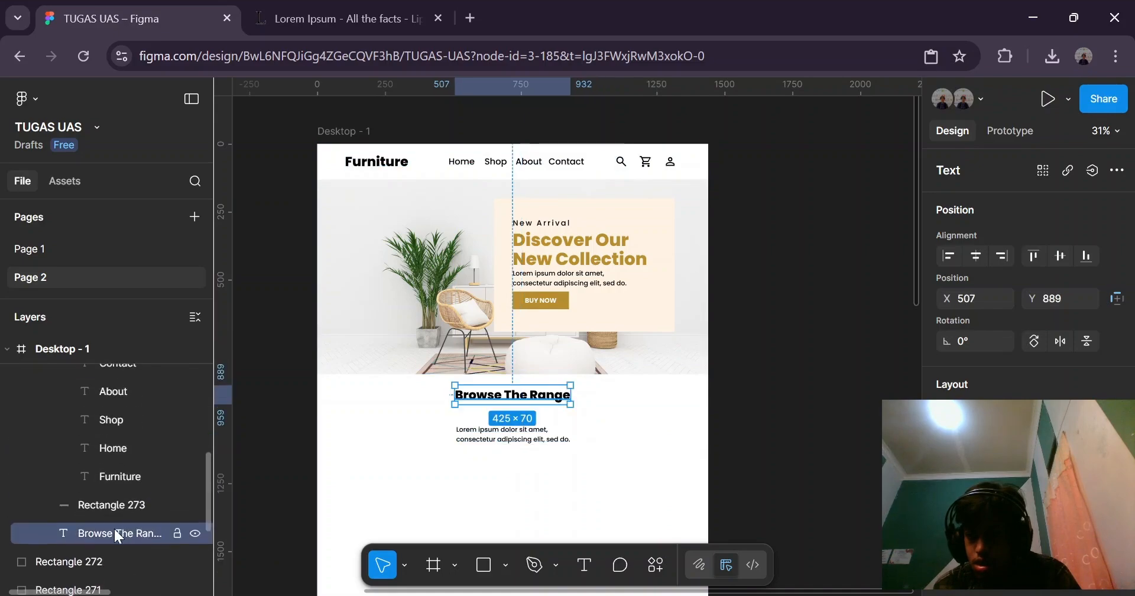
left_click_drag(114, 528, 127, 403)
scroll(130, 408, "up", 5)
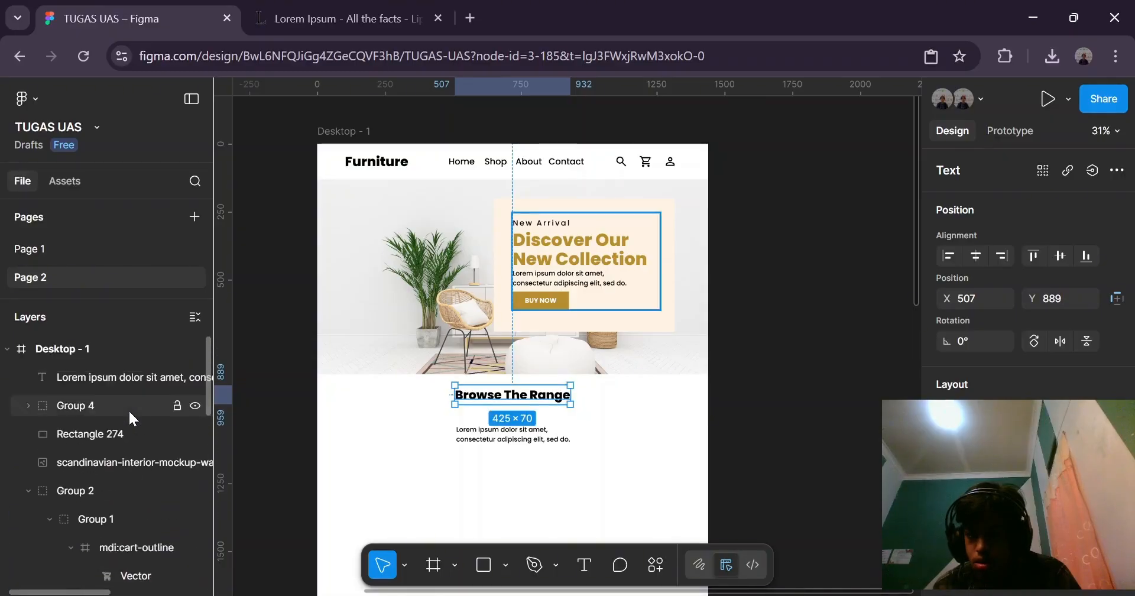
scroll(119, 410, "down", 3)
scroll(91, 408, "down", 5)
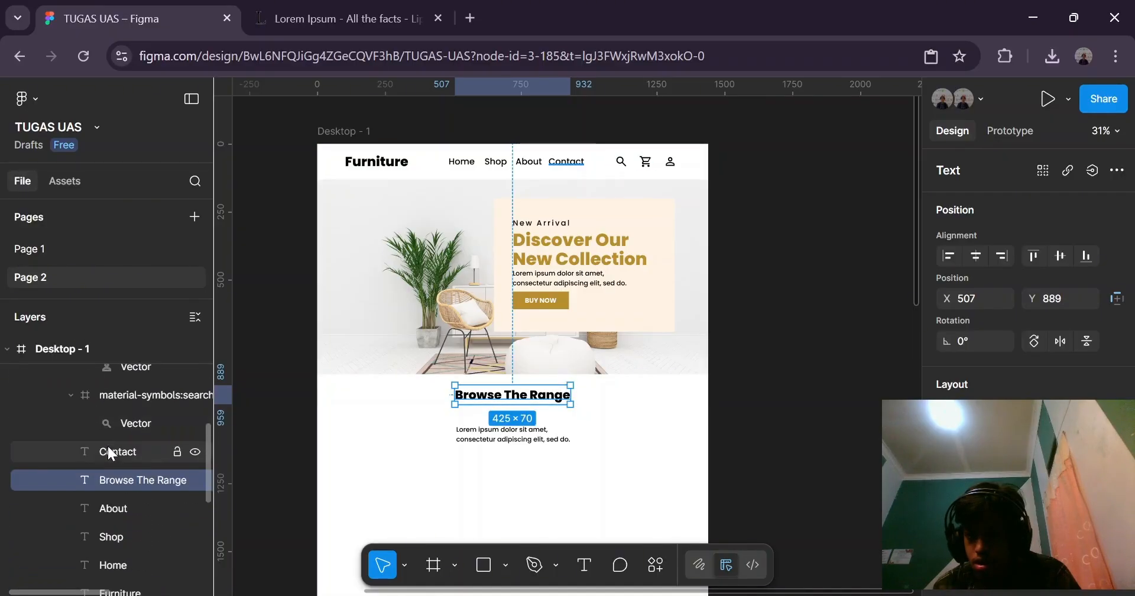
left_click_drag(121, 400, 122, 374)
scroll(141, 402, "up", 6)
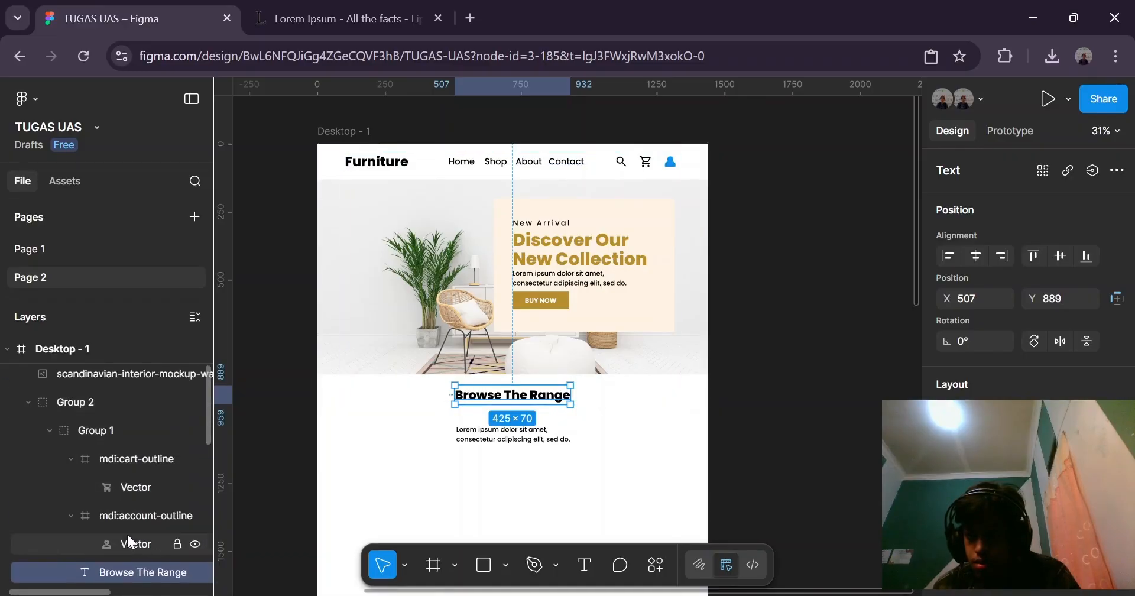
left_click_drag(122, 565, 71, 407)
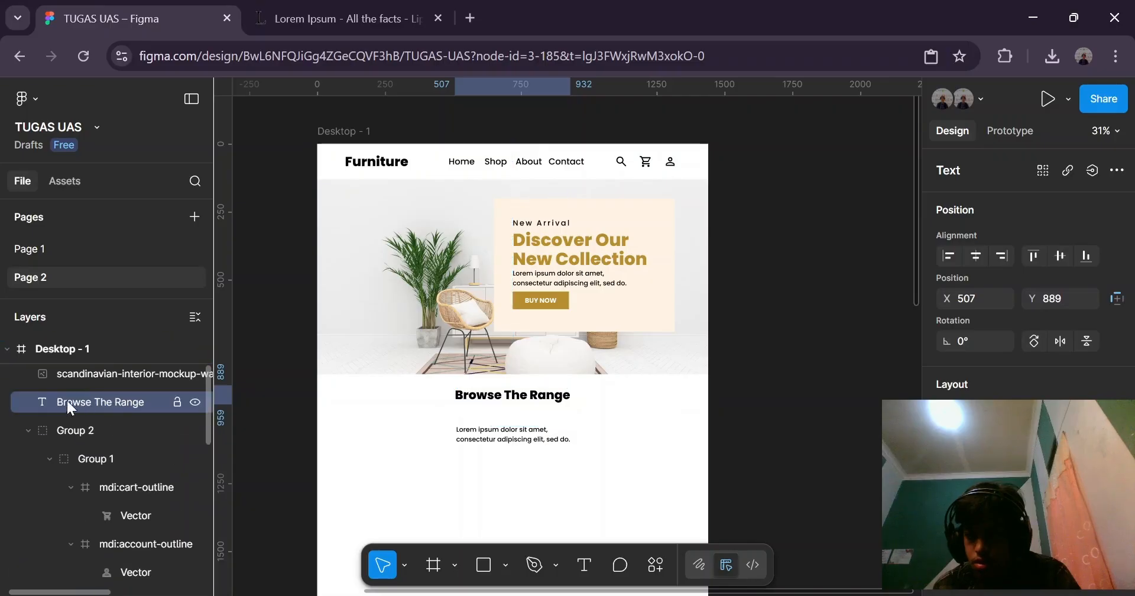
left_click(28, 431)
Centre-align the text of the Lorem ipsum paragraph below the Browse The Range heading.
left_click(513, 438)
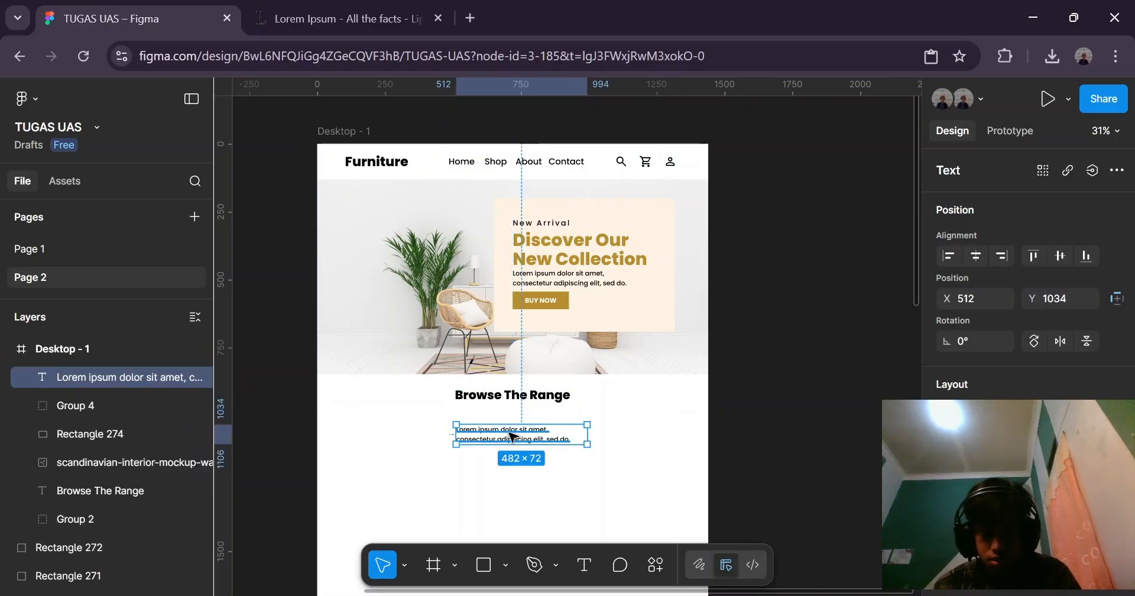
scroll(1092, 328, "down", 1)
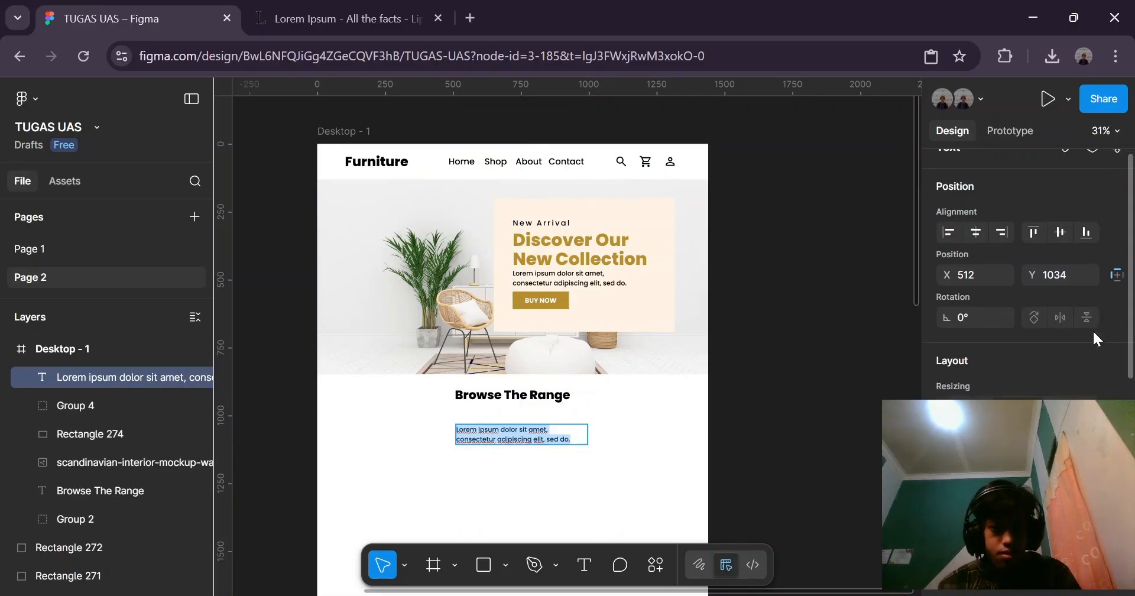
scroll(1093, 332, "down", 3)
left_click(545, 396)
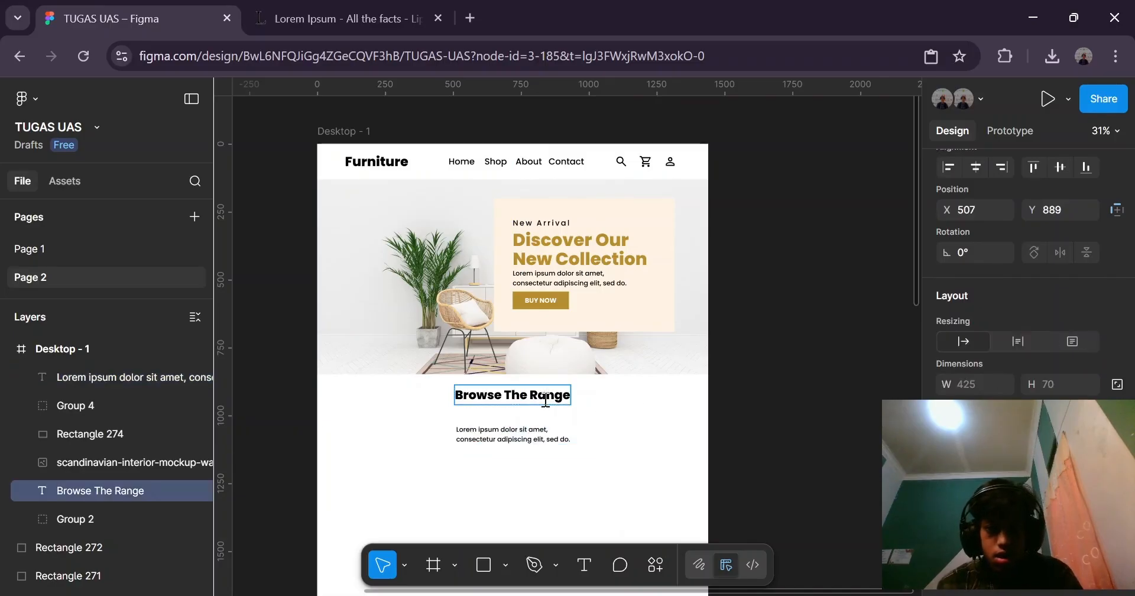
scroll(1099, 370, "down", 5)
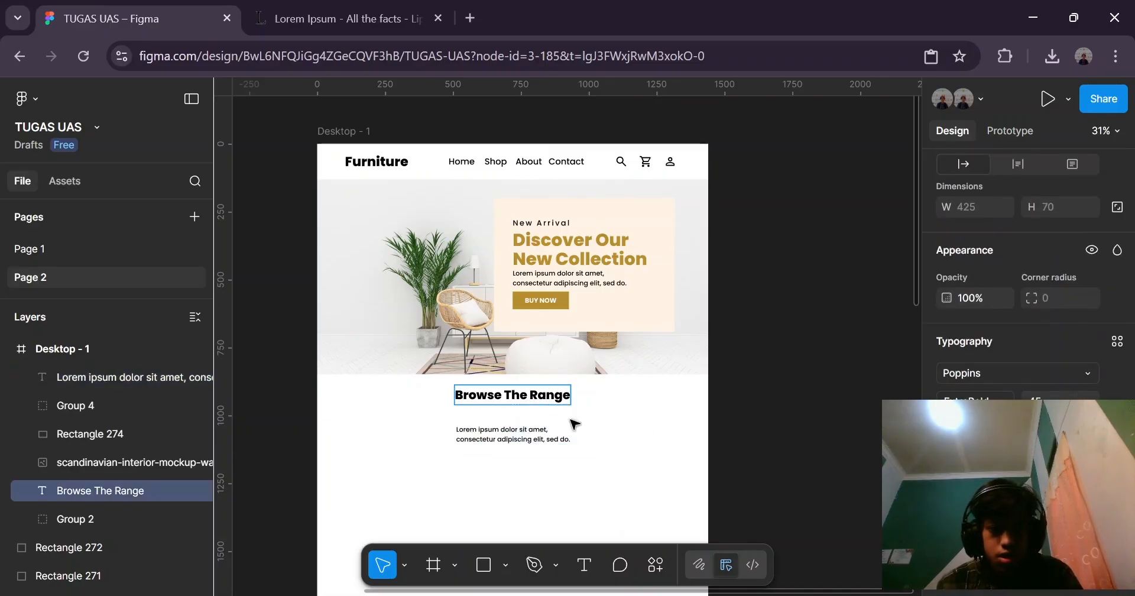
double_click(483, 432)
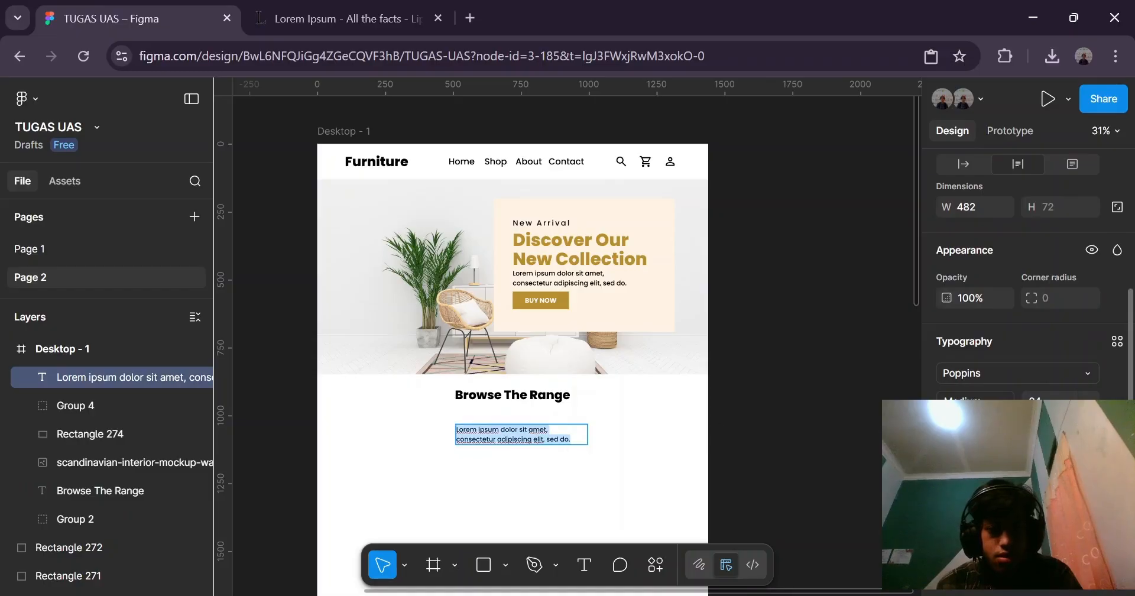
key("Escape")
key("ctrl+alt+t")
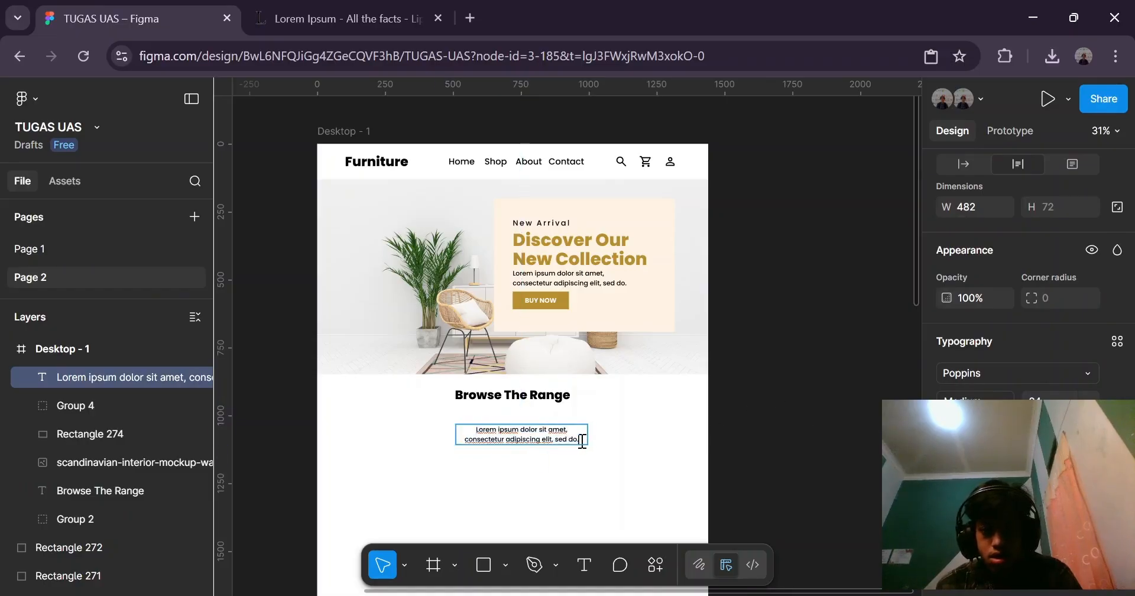
Delete the words "adipiscing elit, sed do" from the paragraph below the Browse The Range heading.
scroll(574, 447, "up", 3)
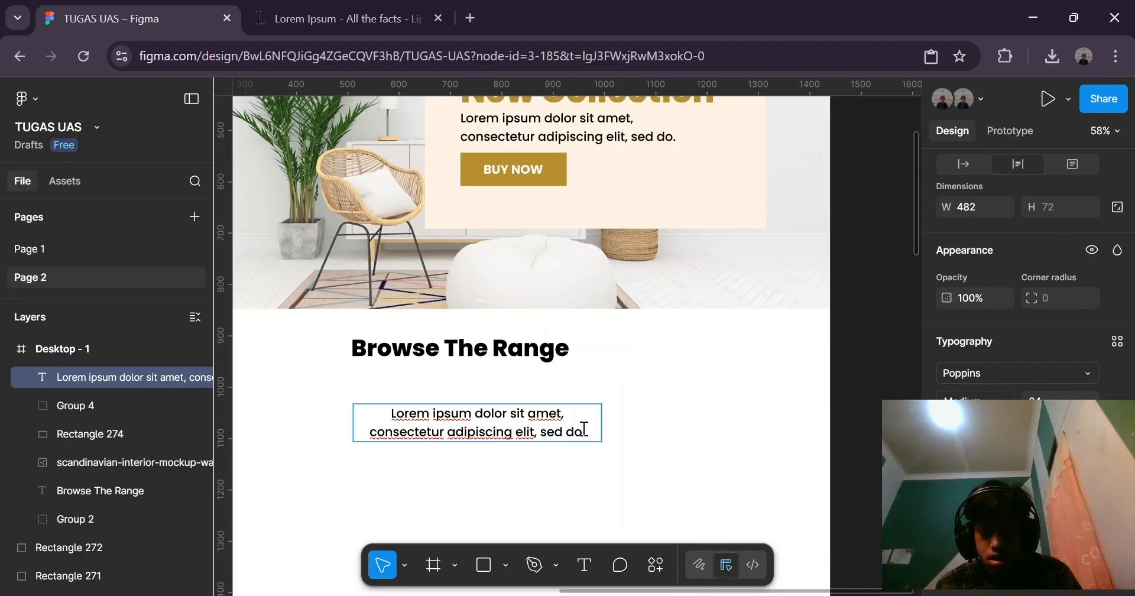
double_click(608, 432)
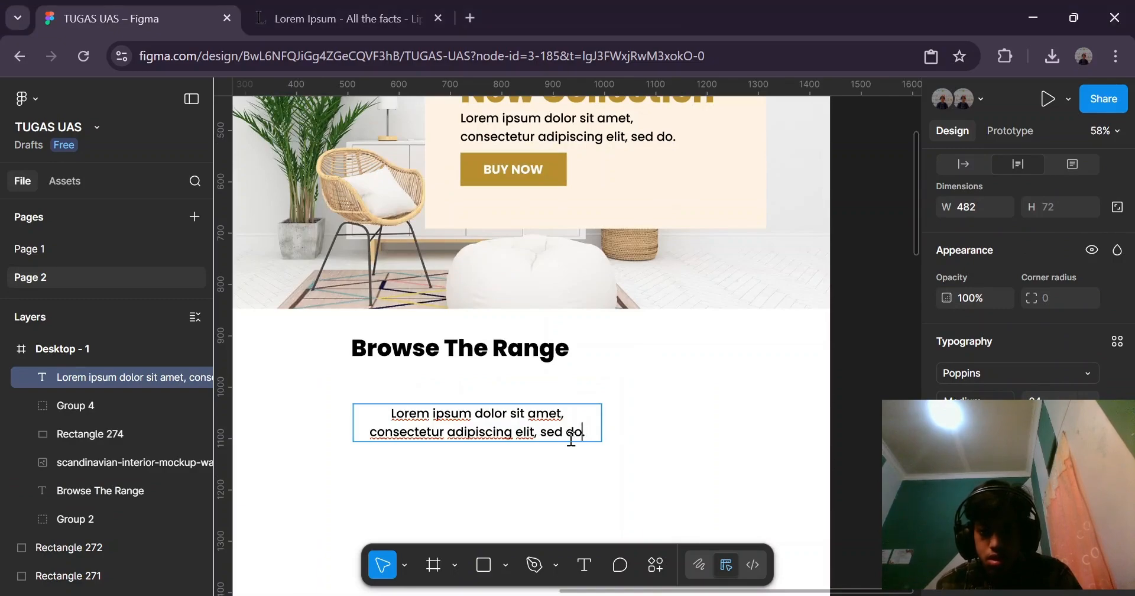
left_click(449, 433, "shift")
key("BackSpace")
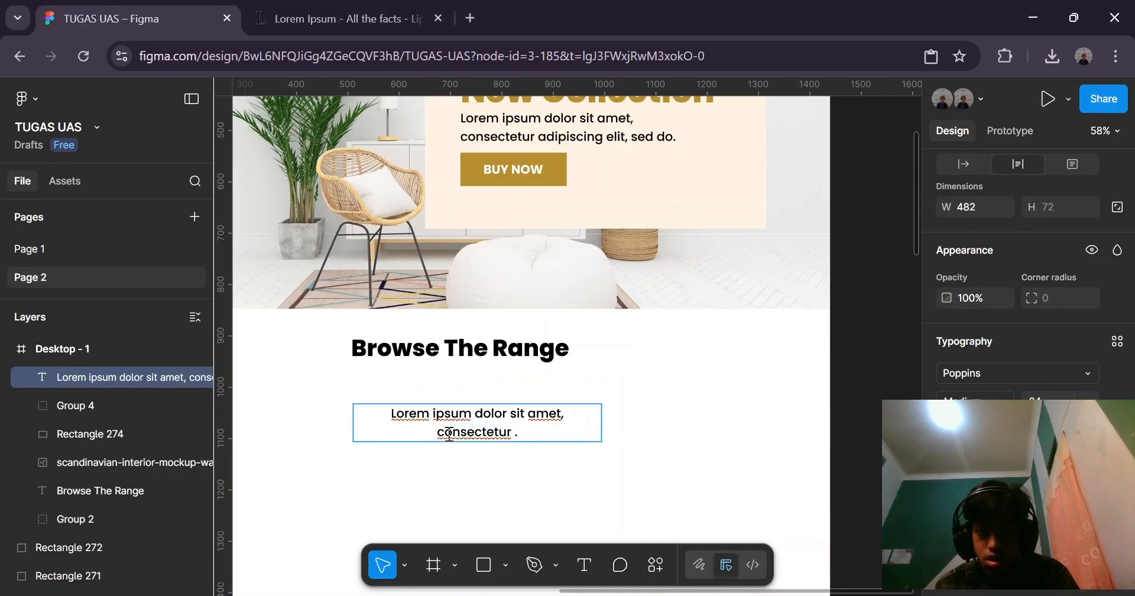
key("Escape")
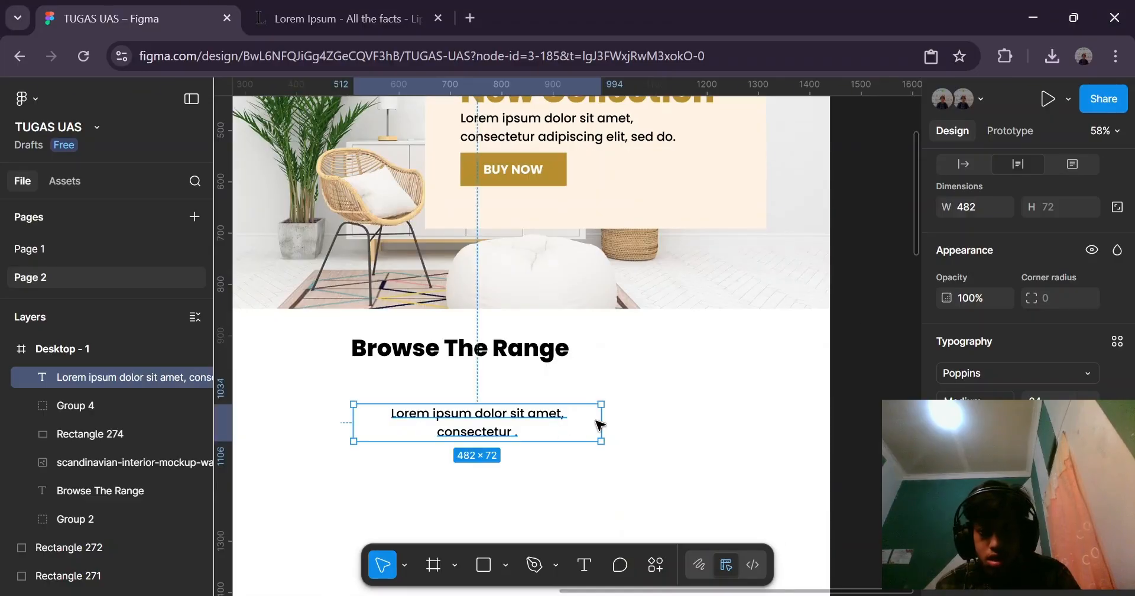
Widen the paragraph's text box to 616 and move it directly beneath the Browse The Range heading, to X 426, Y 959.
left_click_drag(627, 414, 671, 415)
left_click_drag(580, 416, 535, 383)
Remove the space before the full stop so the line reads "Lorem ipsum dolor sit amet, consectetur.".
double_click(596, 379)
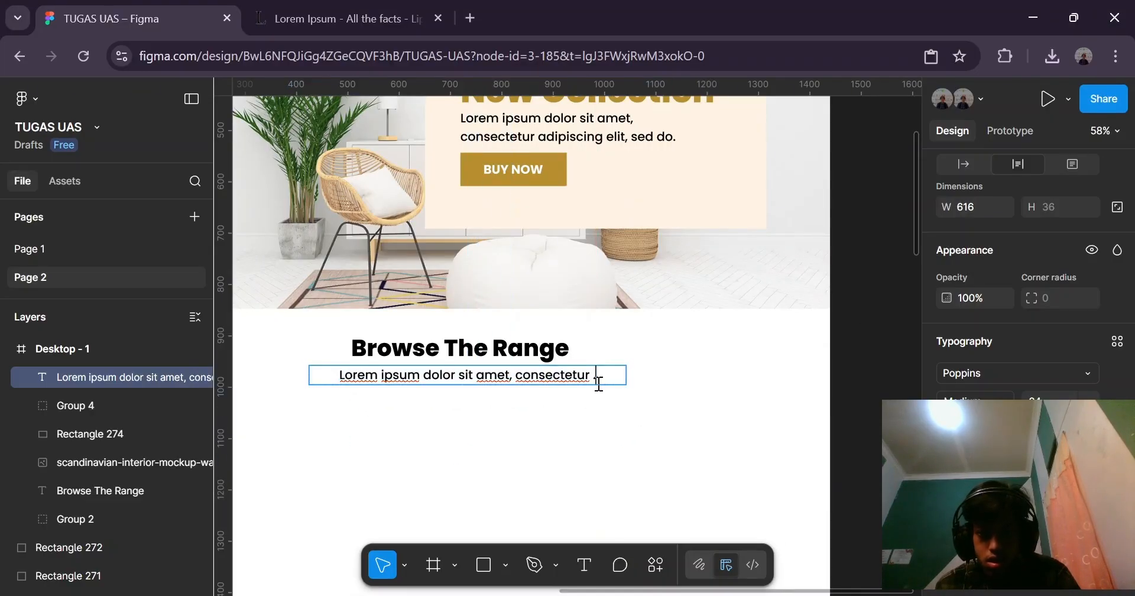
key("BackSpace")
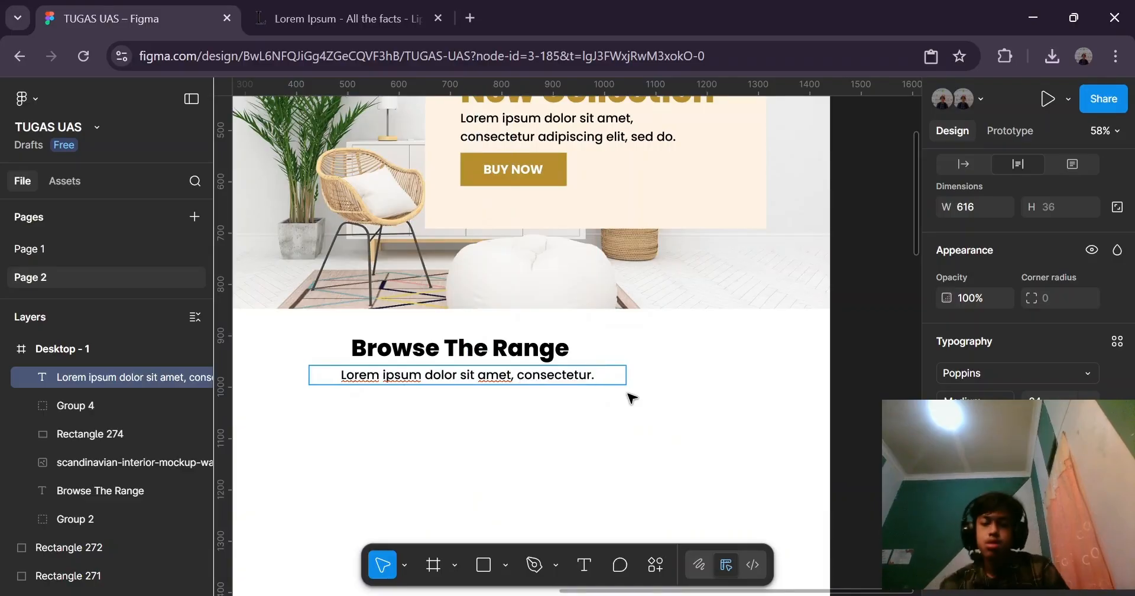
key("Escape")
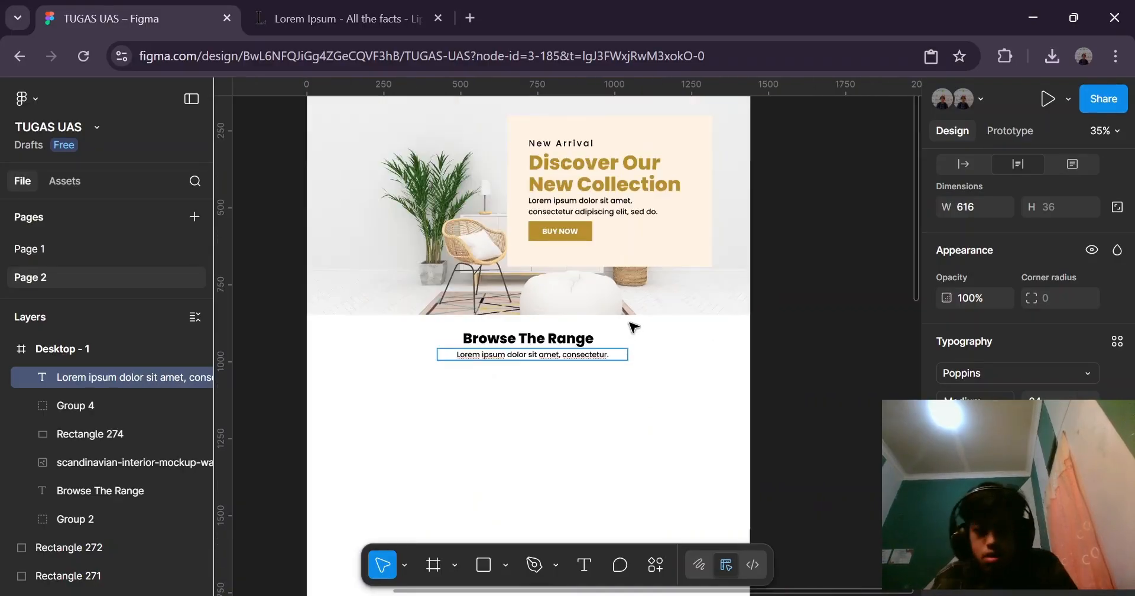
Shift the Lorem ipsum line sideways to centre it under the Browse The Range heading and deselect it.
scroll(630, 321, "down", 3)
scroll(543, 388, "up", 1)
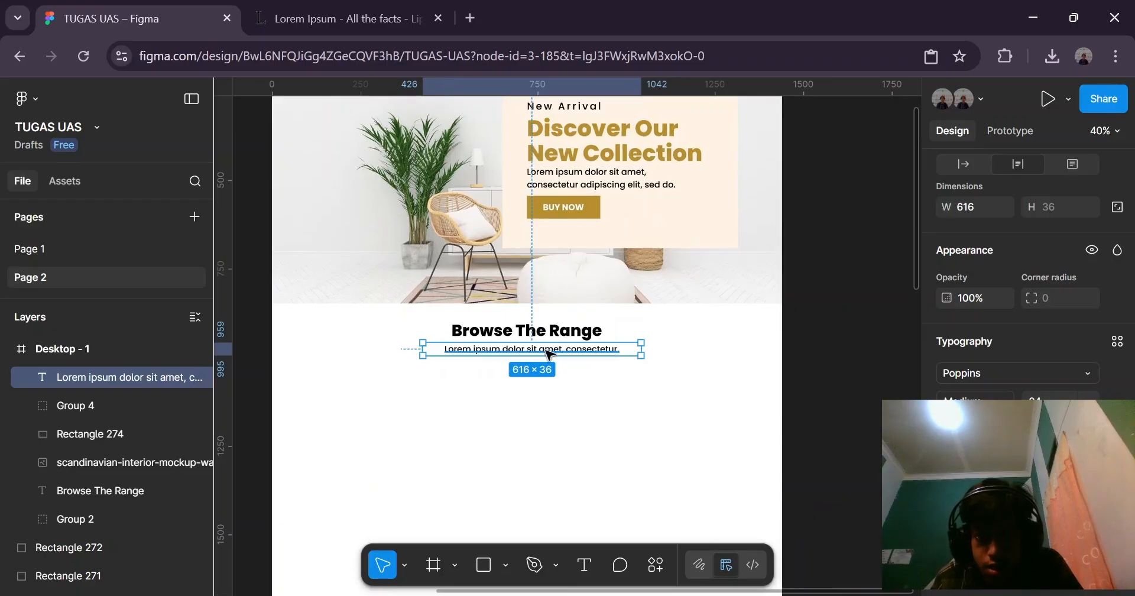
left_click_drag(545, 353, 544, 353)
left_click(821, 322)
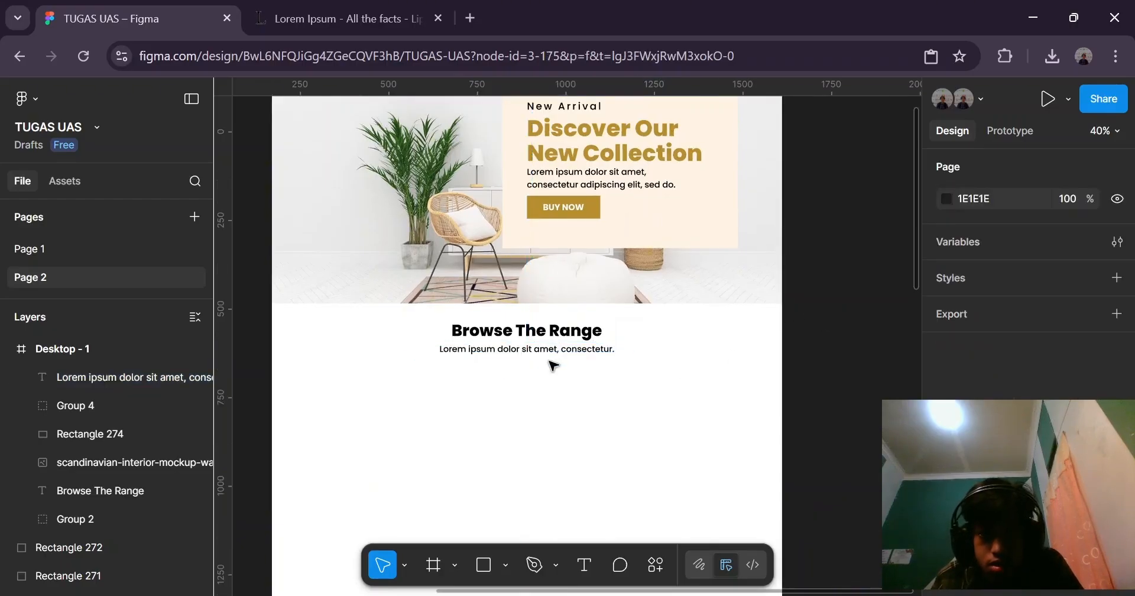
Recolour the Lorem ipsum line under the Browse The Range heading with grey 898989 sampled from the palette square.
left_click(552, 352)
scroll(1015, 347, "down", 5)
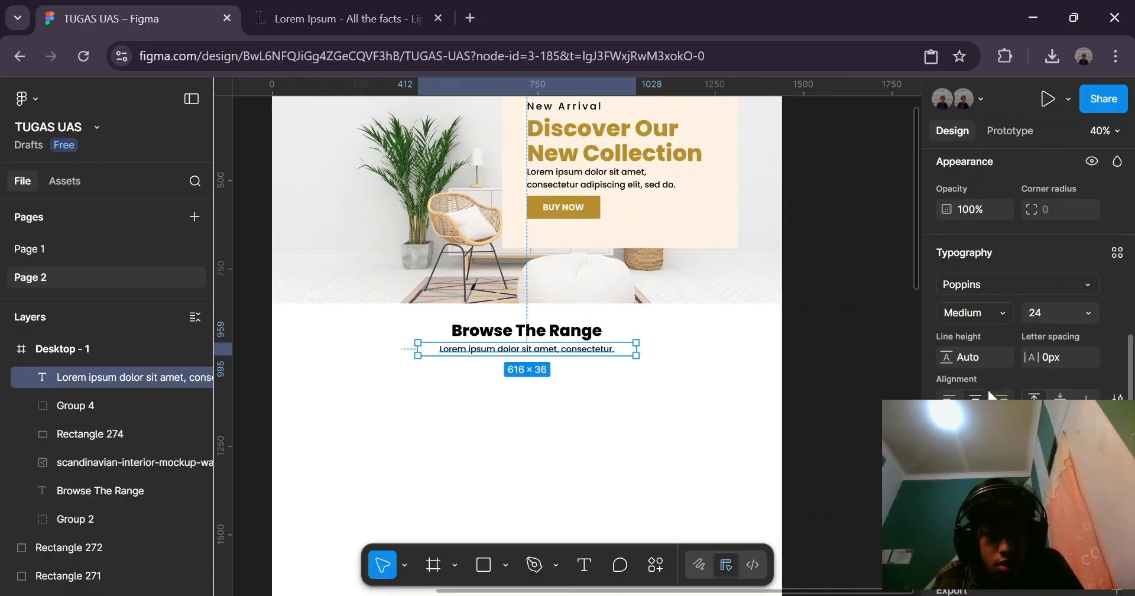
scroll(604, 319, "down", 3)
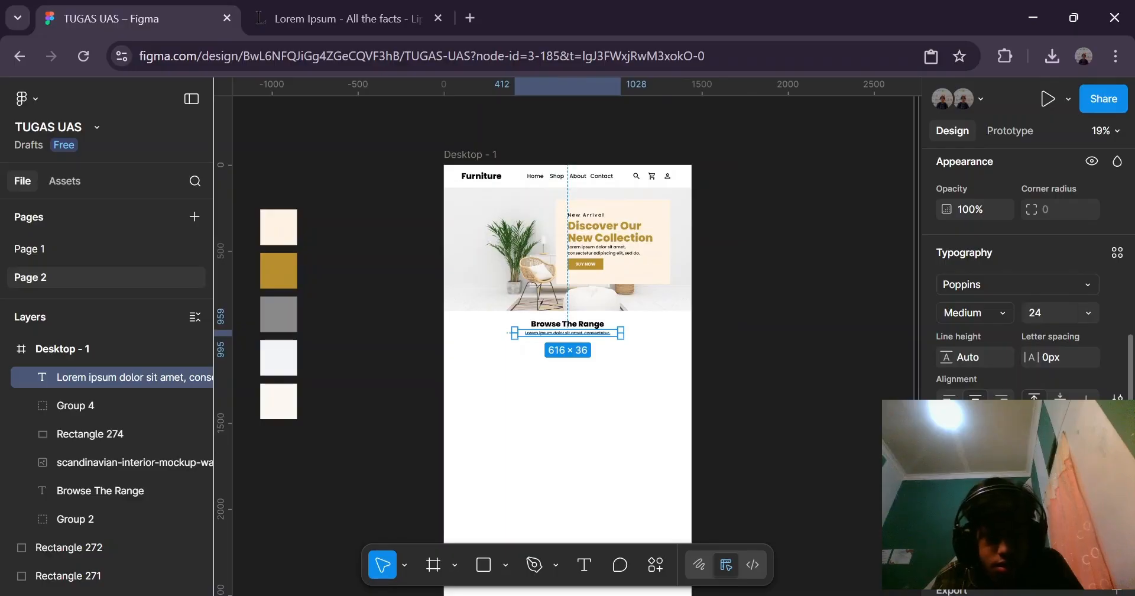
scroll(969, 426, "down", 1)
left_click(948, 415)
left_click(734, 470)
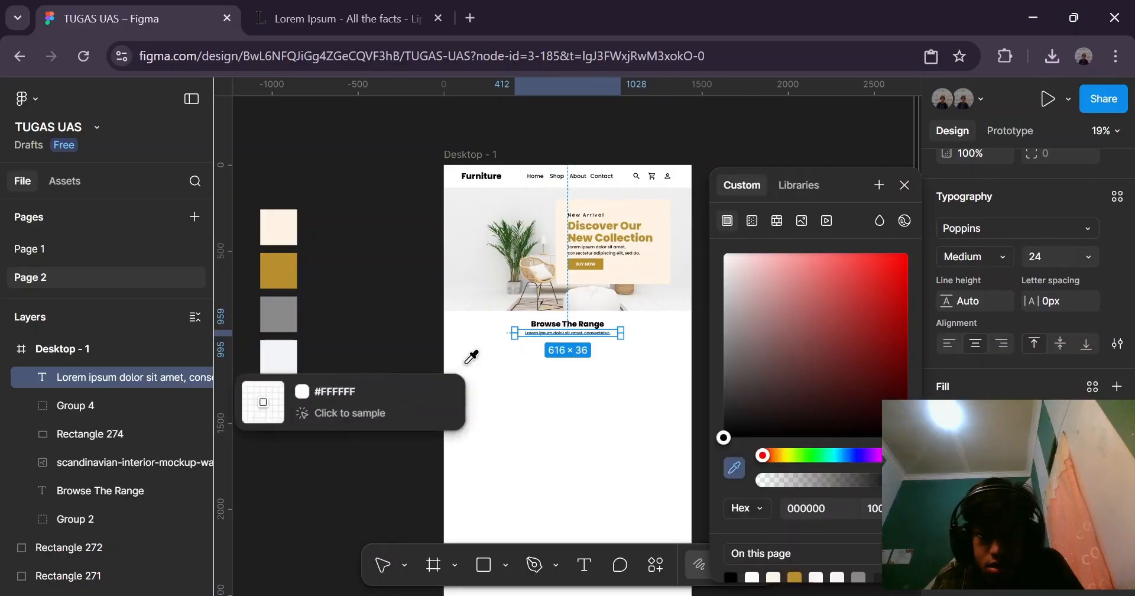
left_click(280, 306)
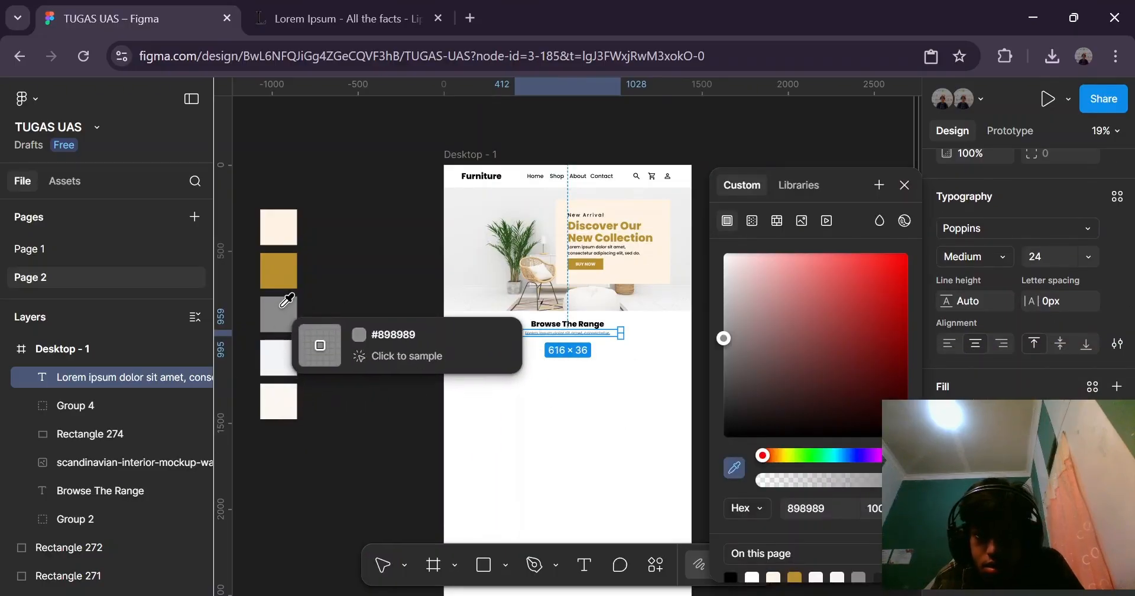
left_click(499, 328)
scroll(728, 291, "up", 3)
scroll(626, 337, "down", 3)
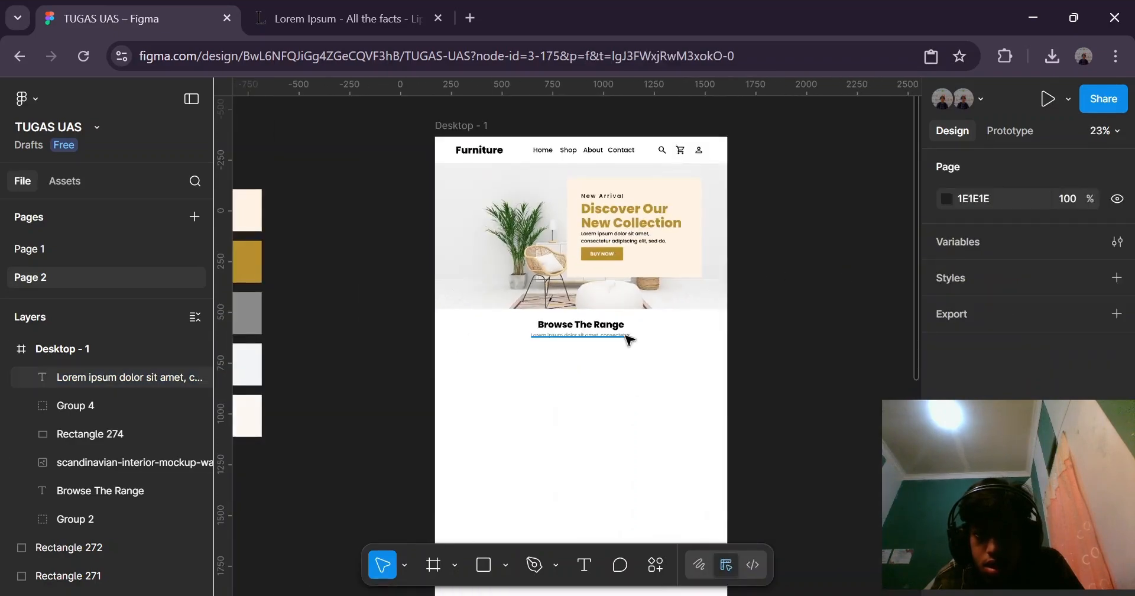
scroll(644, 346, "up", 4)
scroll(642, 327, "down", 3)
scroll(641, 327, "down", 1)
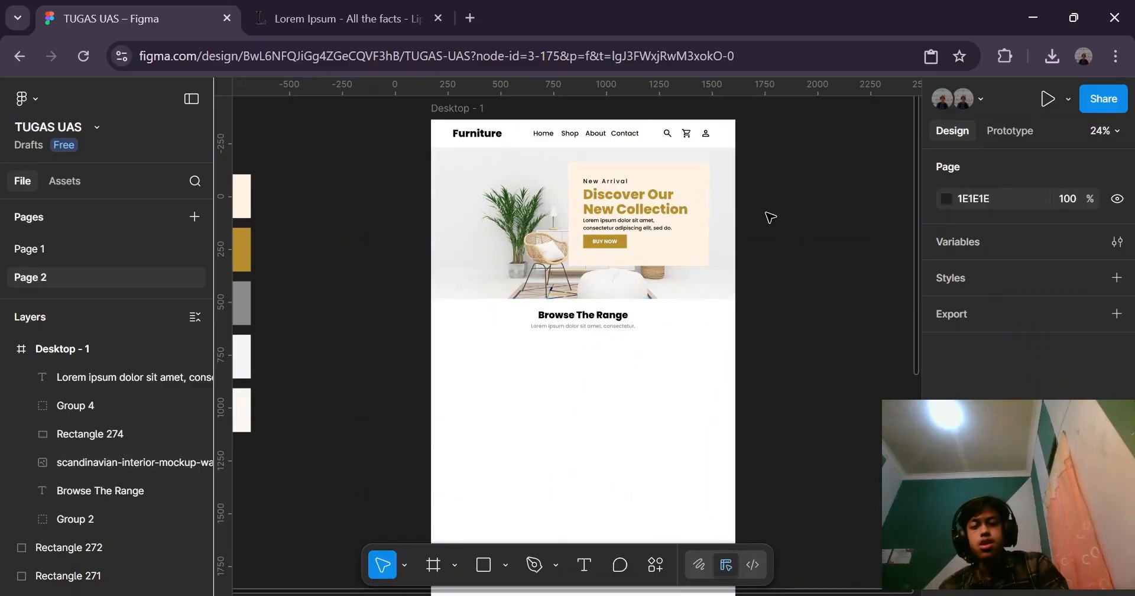
scroll(765, 216, "down", 3)
scroll(709, 190, "up", 1)
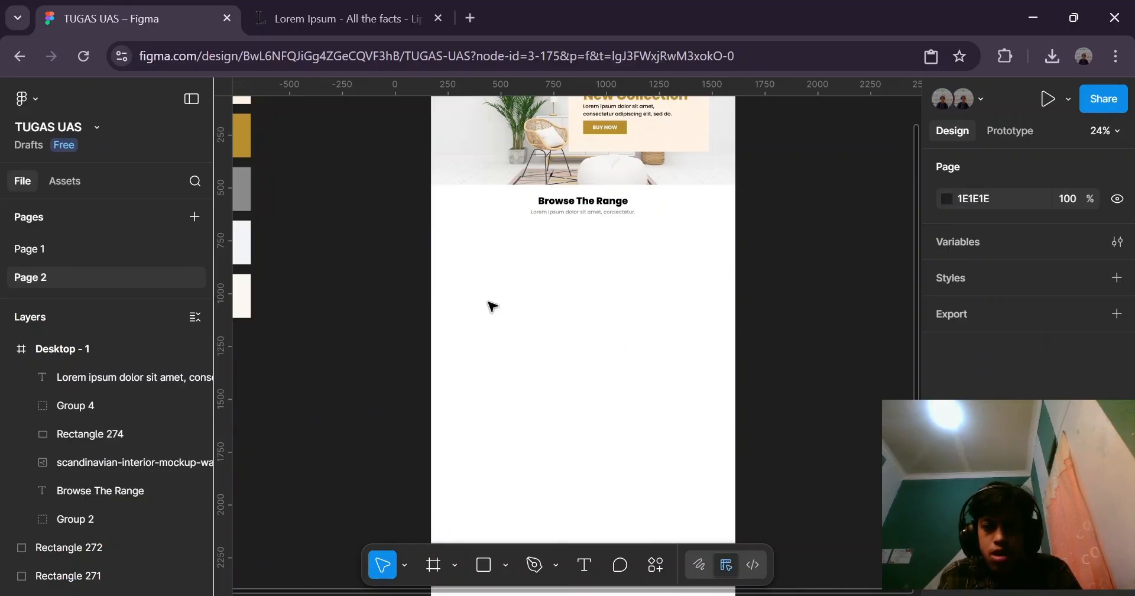
key("alt+Tab")
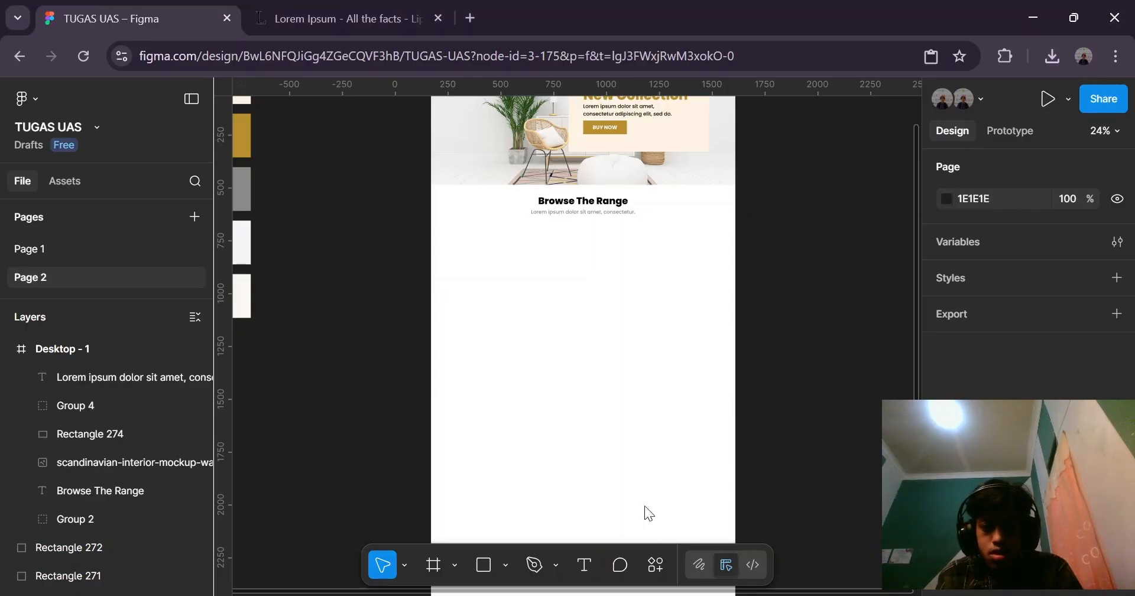
key("ctrl+v")
scroll(545, 307, "down", 3)
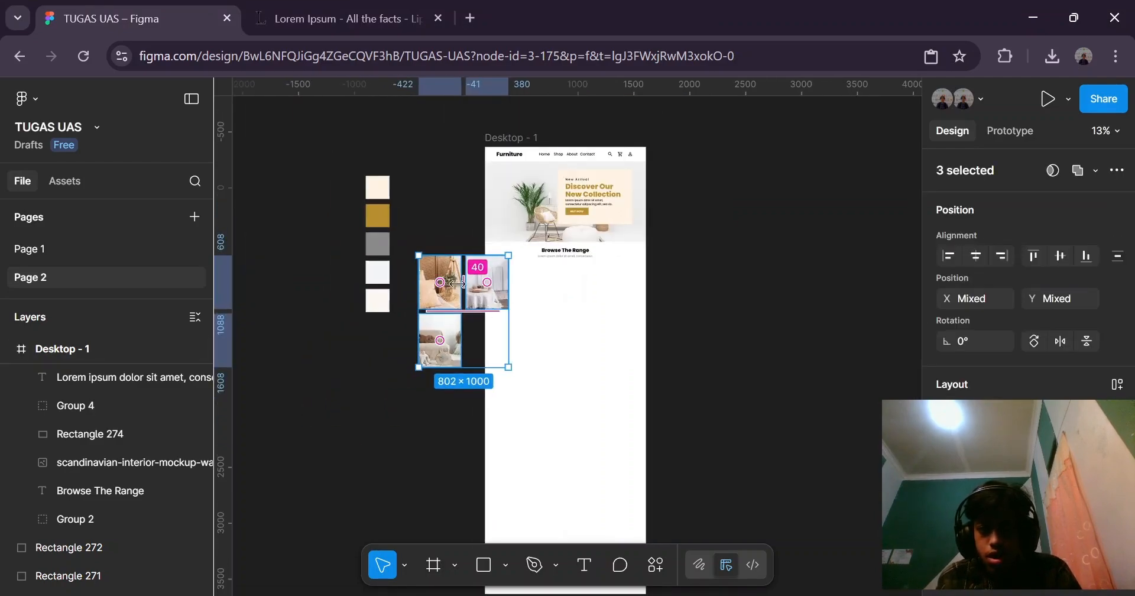
key("Delete")
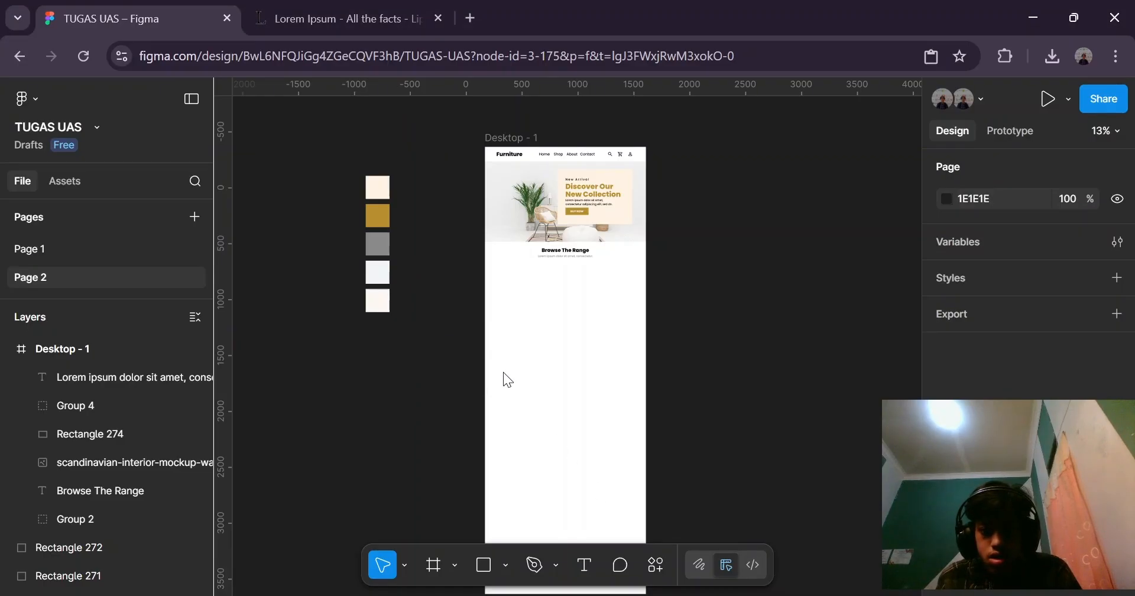
Place the three interior photos inside the Desktop - 1 frame, below the Browse The Range subtitle.
key("ctrl+z")
left_click(690, 348)
scroll(680, 324, "up", 3)
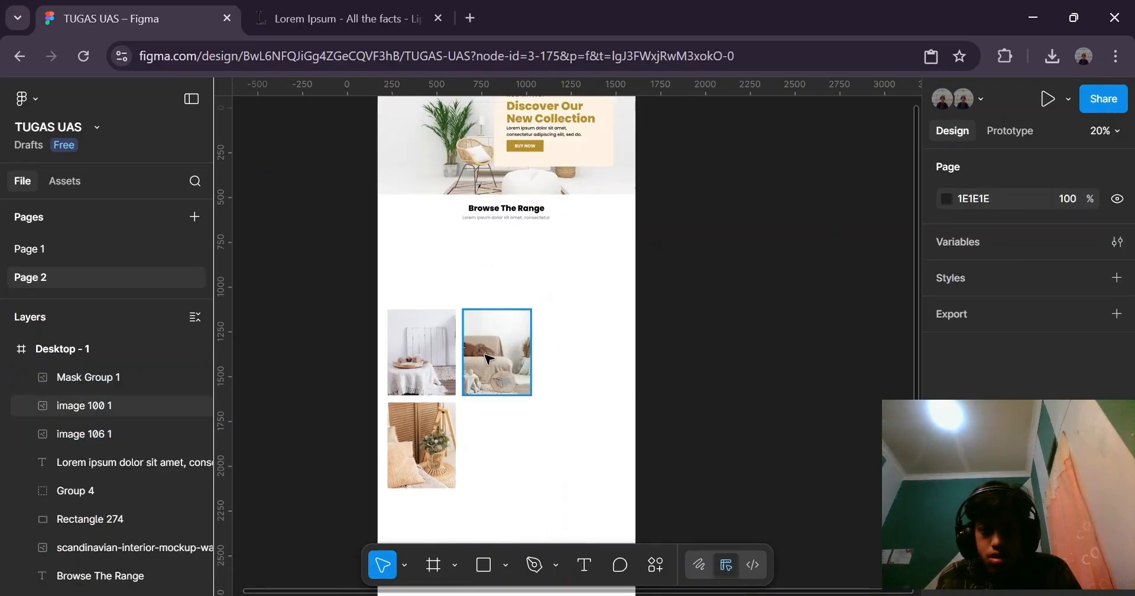
Spread the three photos apart, with the table photo at X 126, Y 1368, the sofa photo at X 770, Y 1440 and the plant photo below.
left_click_drag(490, 357, 533, 380)
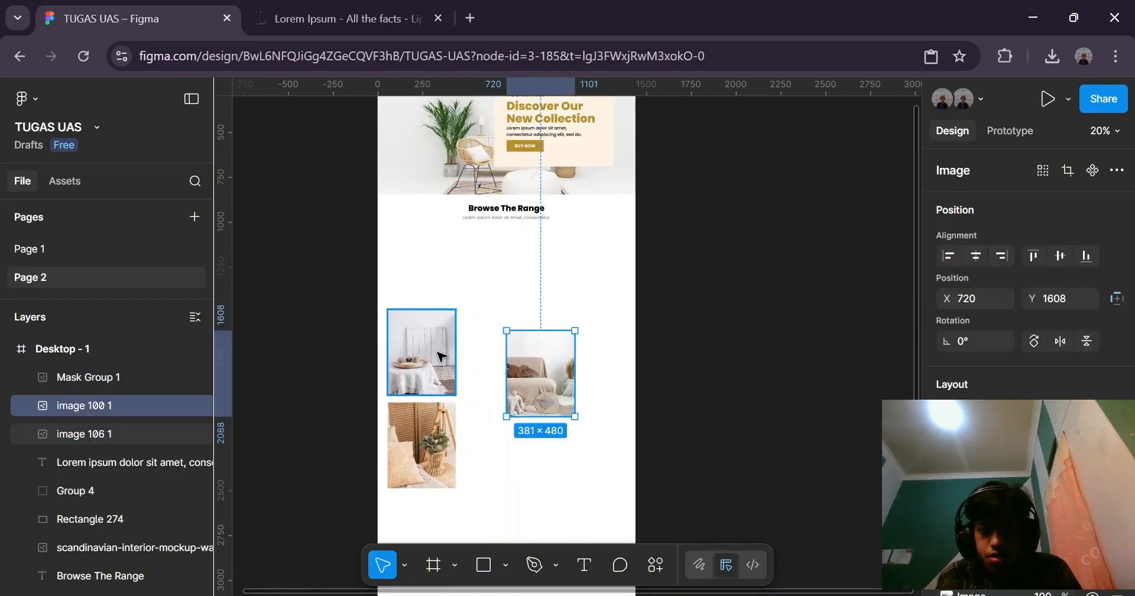
left_click(440, 355)
left_click_drag(435, 446, 490, 480)
left_click(433, 354)
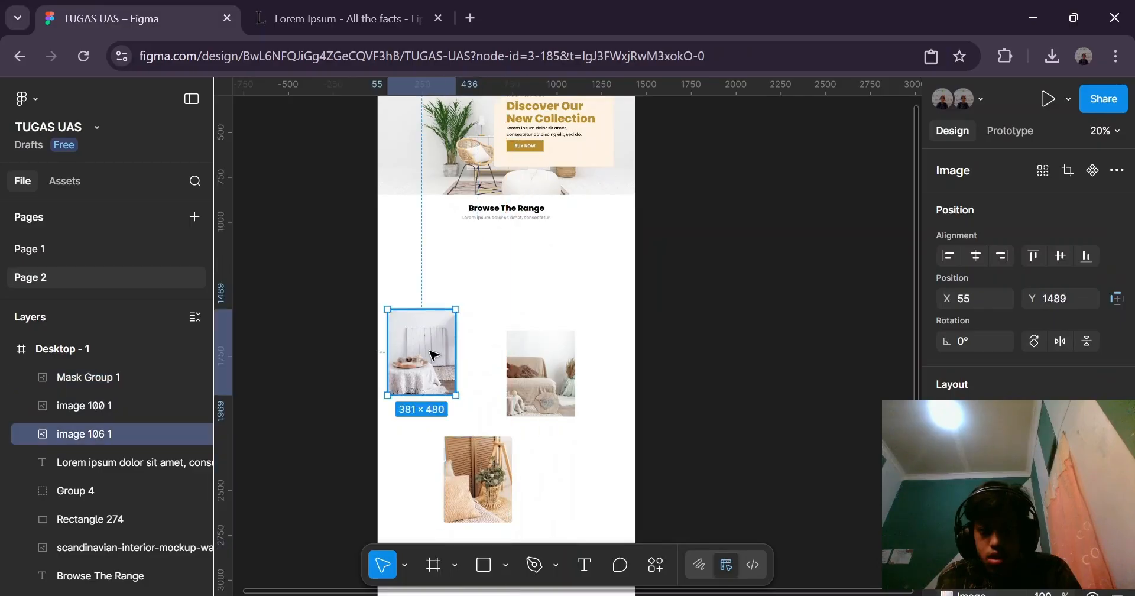
left_click_drag(433, 354, 447, 333)
left_click_drag(541, 384, 549, 354)
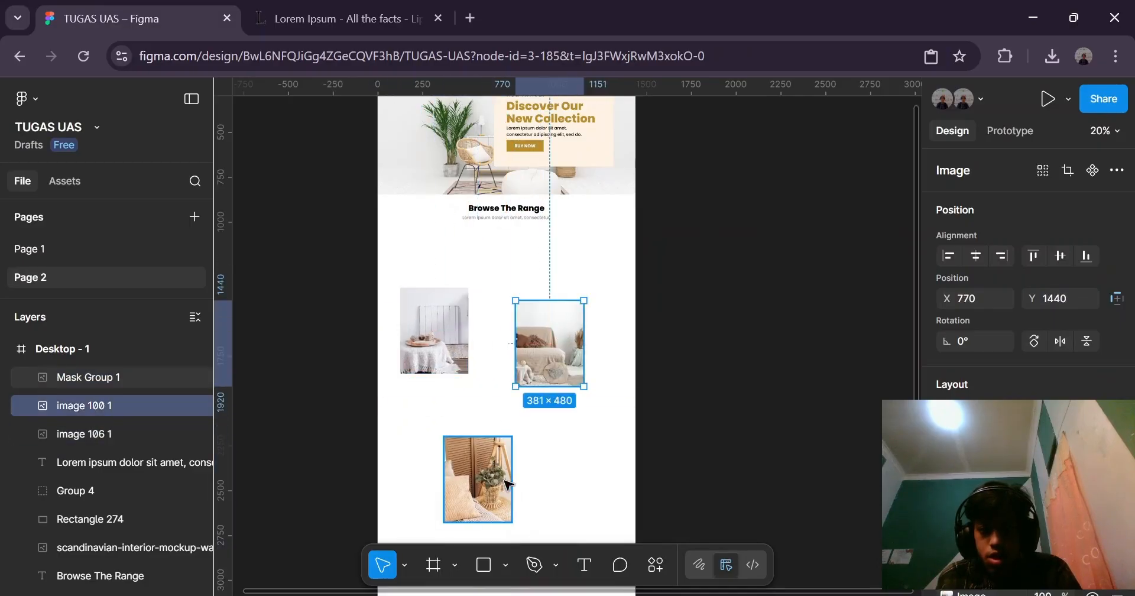
left_click_drag(490, 485, 534, 456)
Draw a grey rectangle matching the photo size, adjust it to 378 × 481 and place it below the subtitle at X 190, Y 1000.
left_click(443, 334)
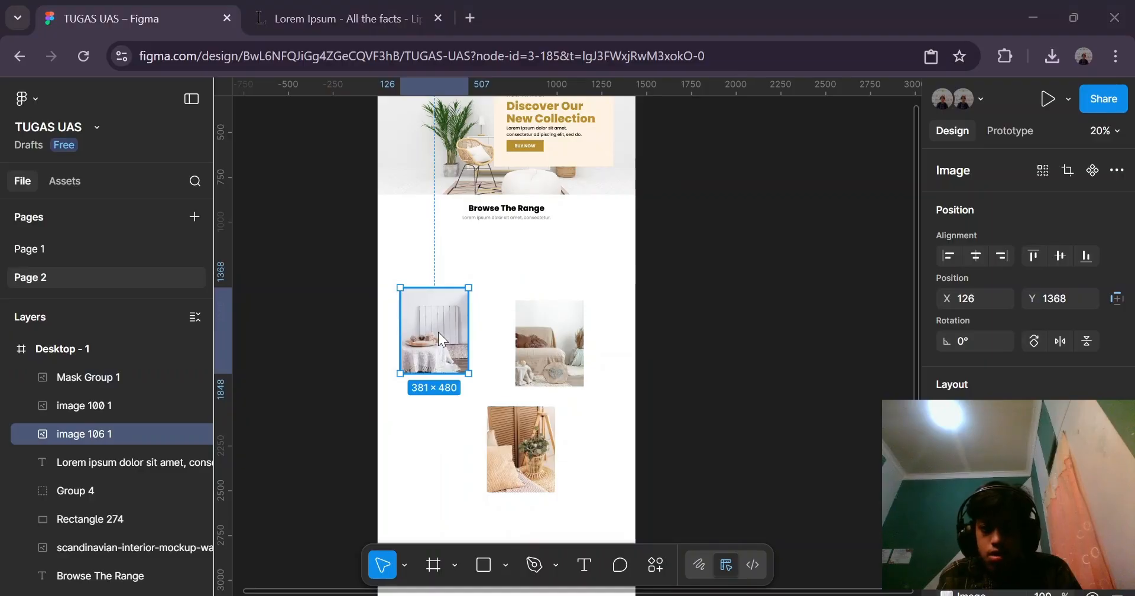
left_click(484, 565)
left_click_drag(478, 247, 488, 334)
left_click(722, 248)
left_click(512, 320)
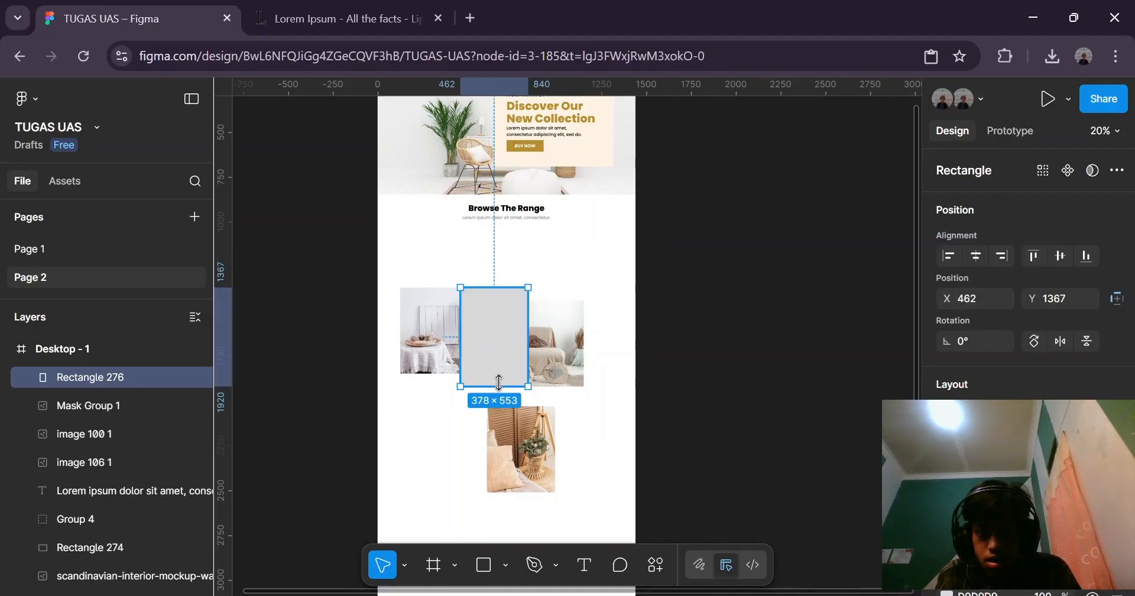
left_click_drag(499, 386, 499, 378)
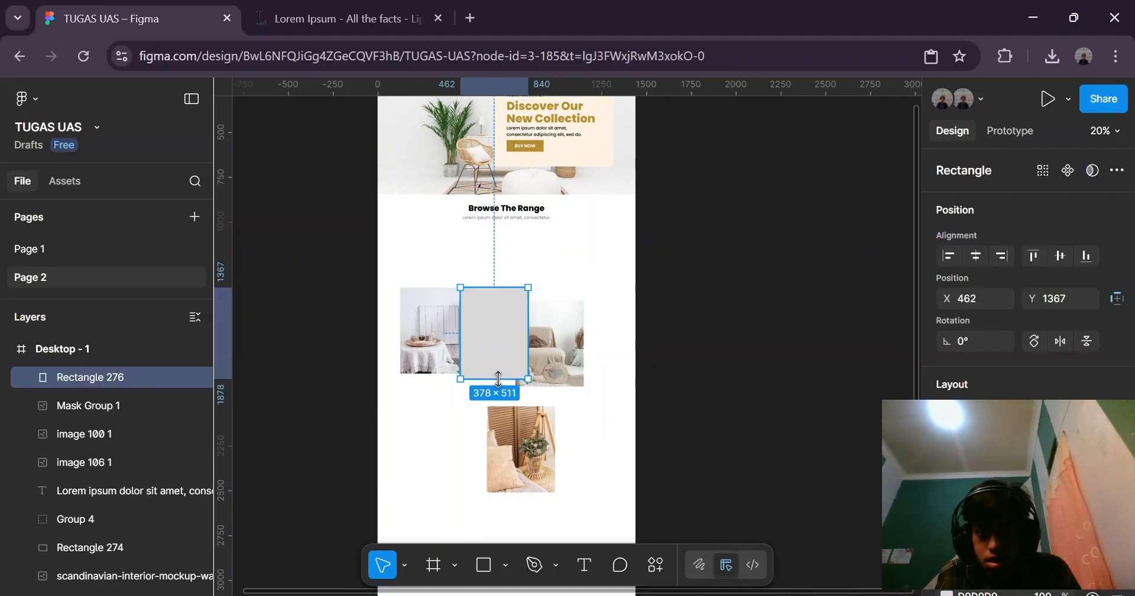
left_click_drag(497, 329, 449, 261)
Gather the three photos into an overlapping row beneath the grey rectangle, with the plant photo in the middle.
left_click(434, 331)
left_click_drag(434, 331, 446, 378)
left_click(548, 381)
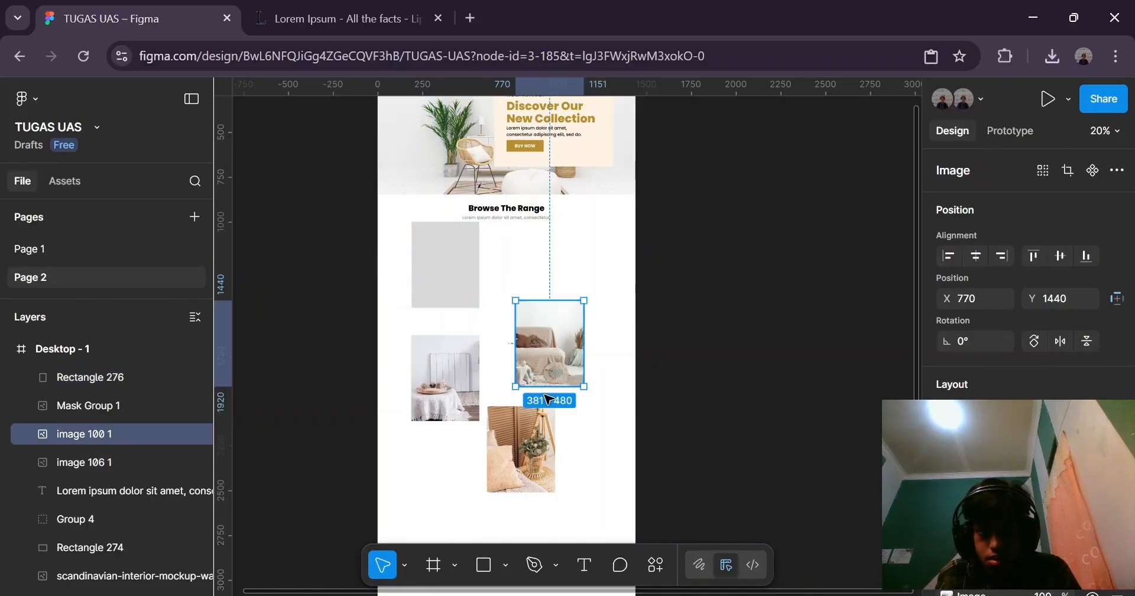
left_click_drag(547, 383, 559, 413)
left_click_drag(515, 449, 501, 386)
left_click(676, 304)
Round the grey rectangle's corners with a radius of 20.
scroll(508, 266, "up", 1)
left_click(443, 268)
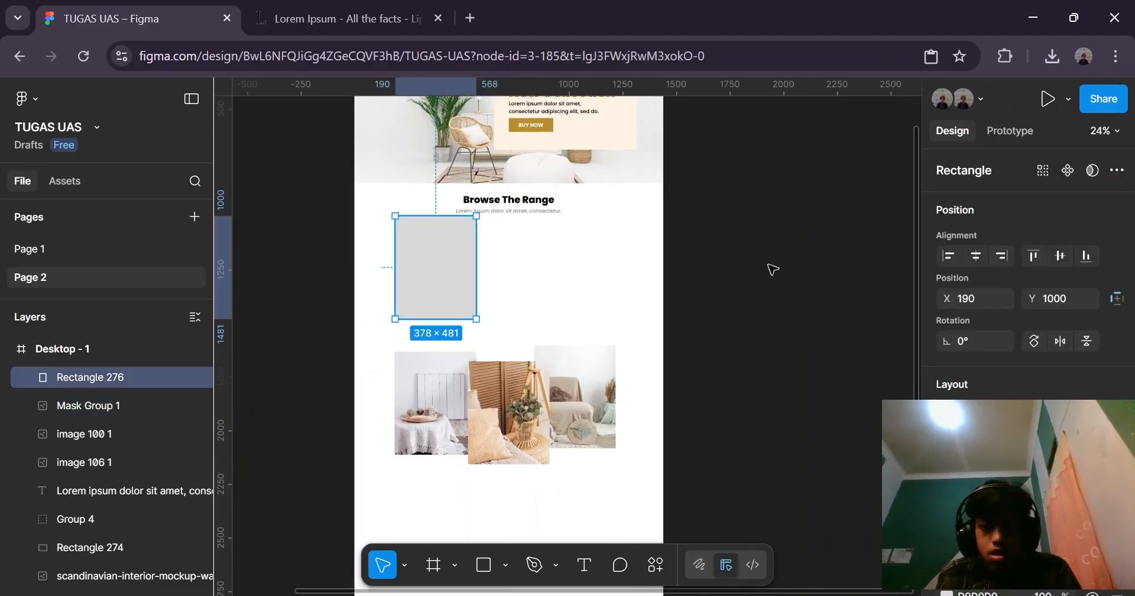
scroll(1023, 255, "down", 3)
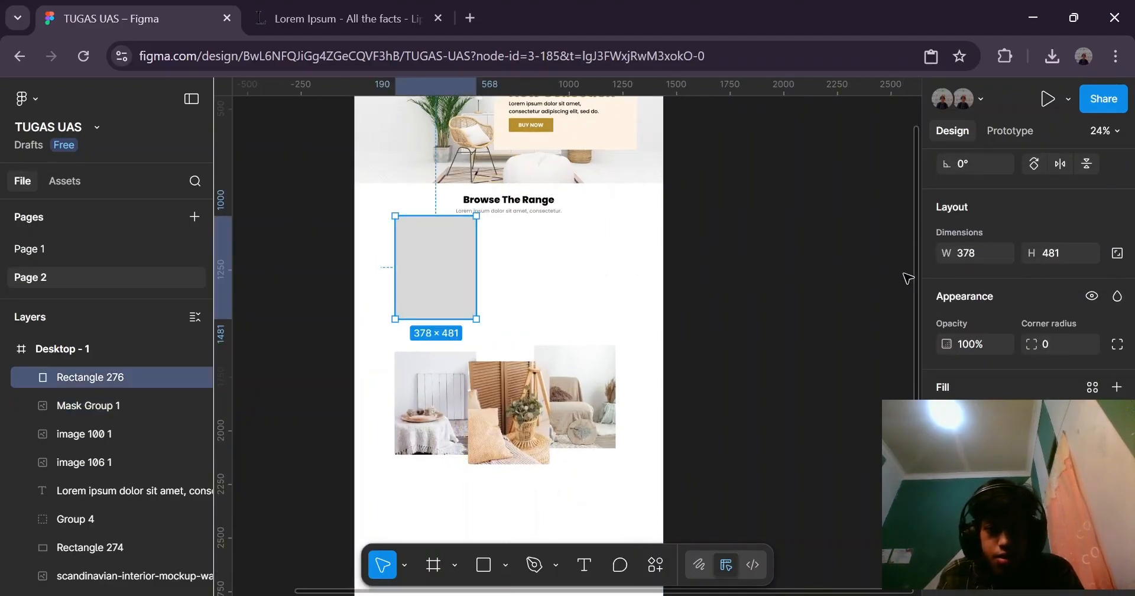
left_click(1056, 351)
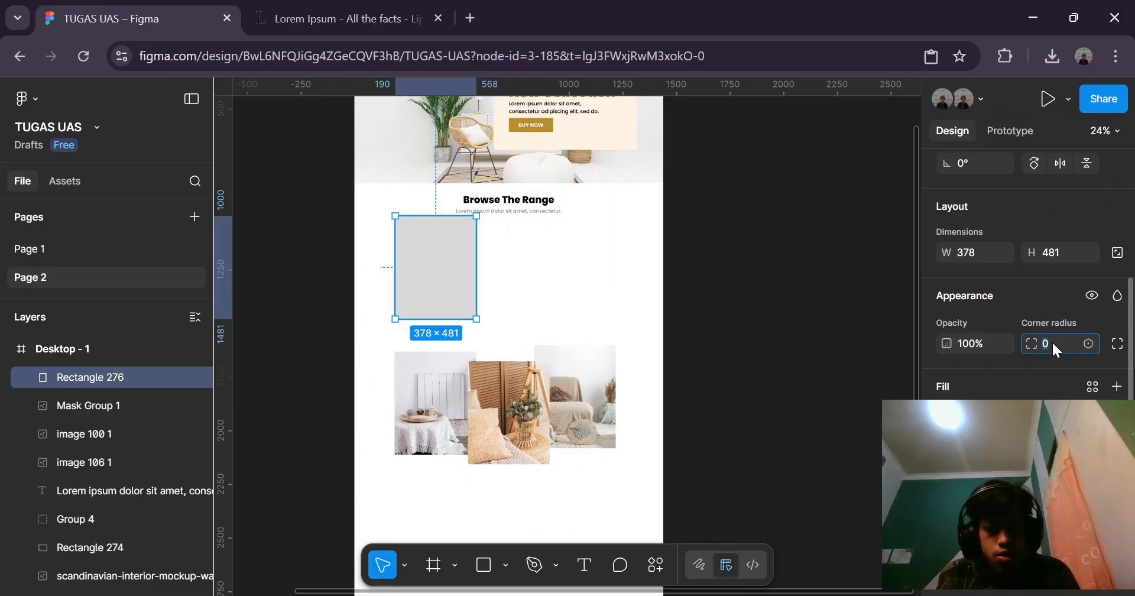
type("2")
key("Return")
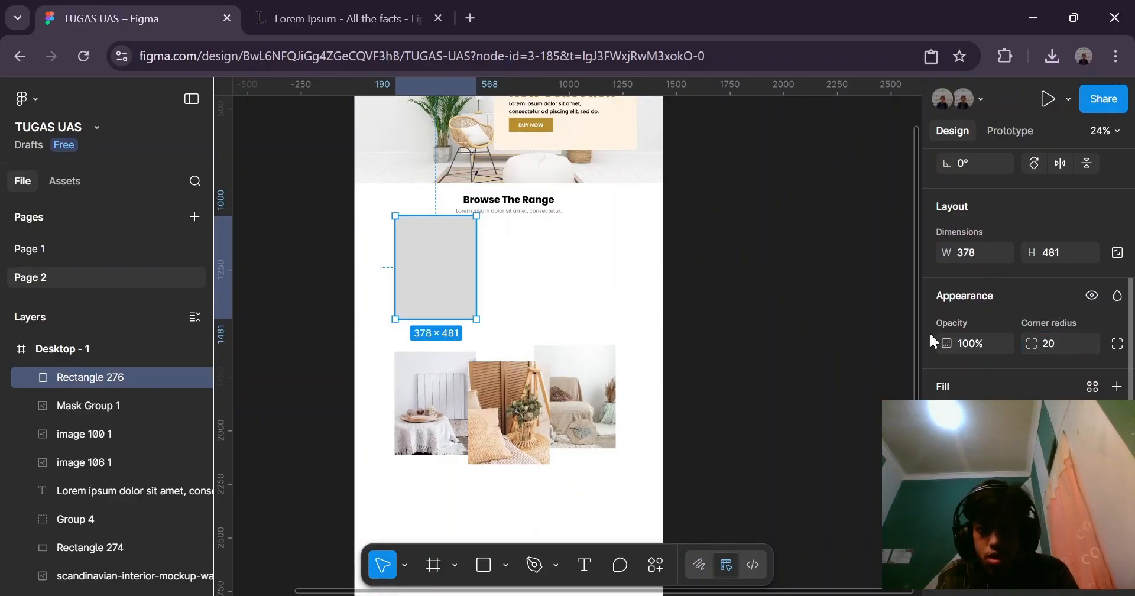
left_click(678, 282)
Move the table photo further down the frame and shift the rounded rectangle slightly lower below the subtitle.
left_click(418, 254)
left_click(437, 408)
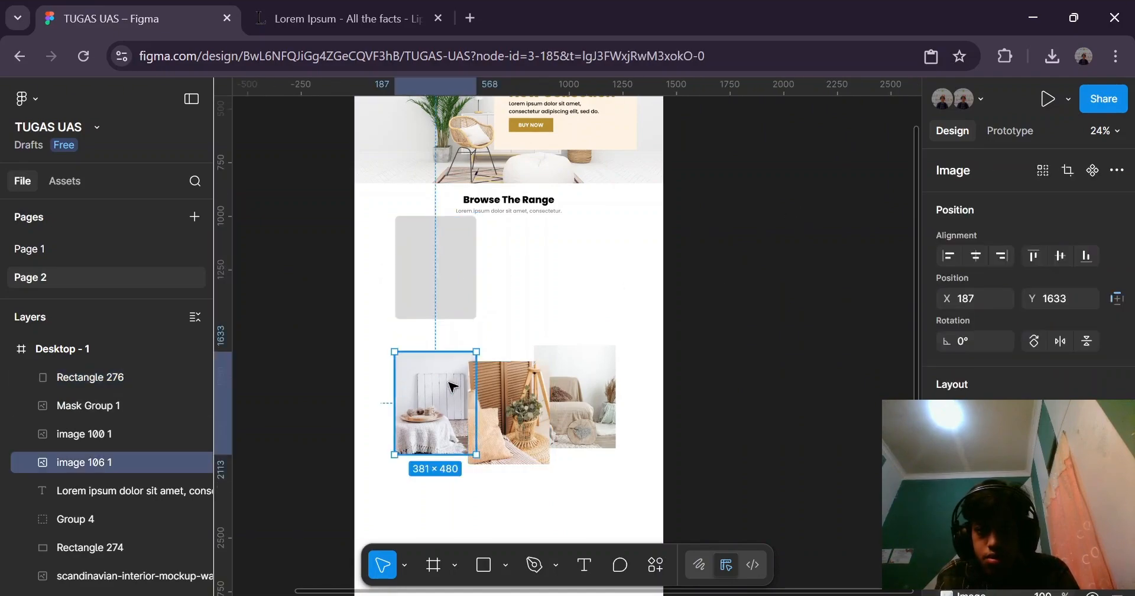
left_click_drag(450, 383, 417, 484)
left_click(701, 275)
Show the column grid of the Desktop - 1 frame and align the rounded rectangle to its first column at X 102, Y 1037.
scroll(702, 273, "up", 3)
left_click(378, 160)
scroll(1028, 295, "down", 4)
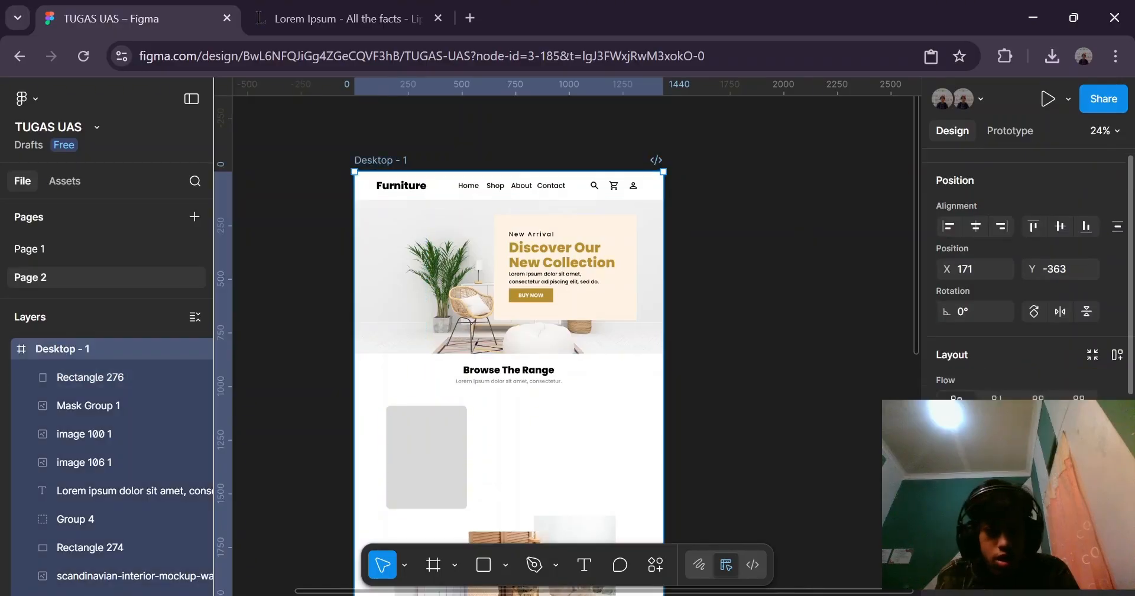
left_click(1092, 528)
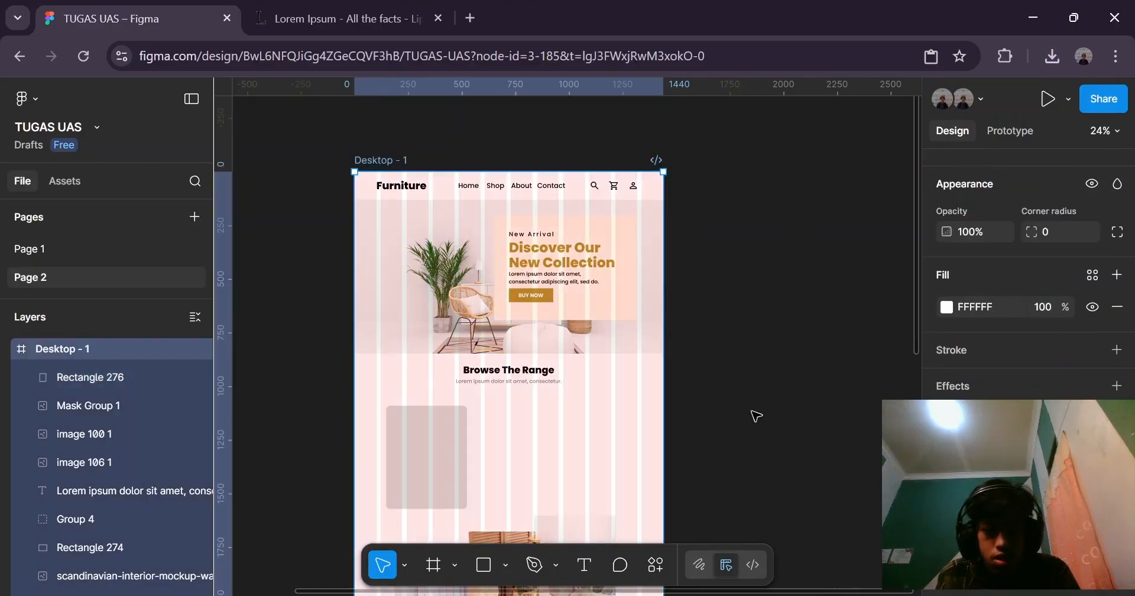
left_click(753, 412)
left_click_drag(413, 436, 405, 422)
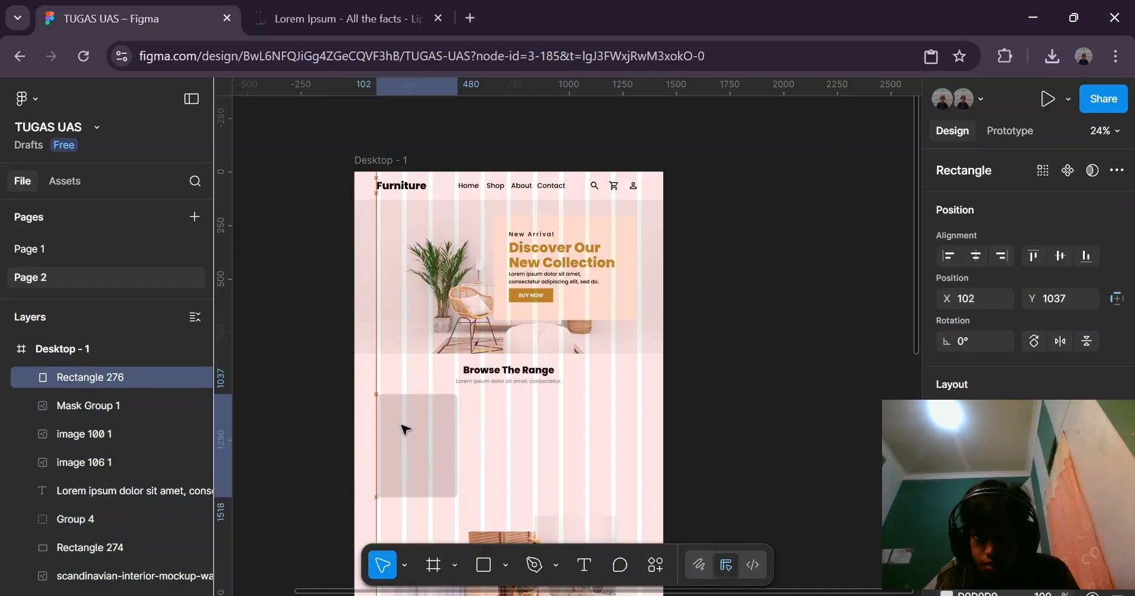
scroll(407, 427, "down", 1)
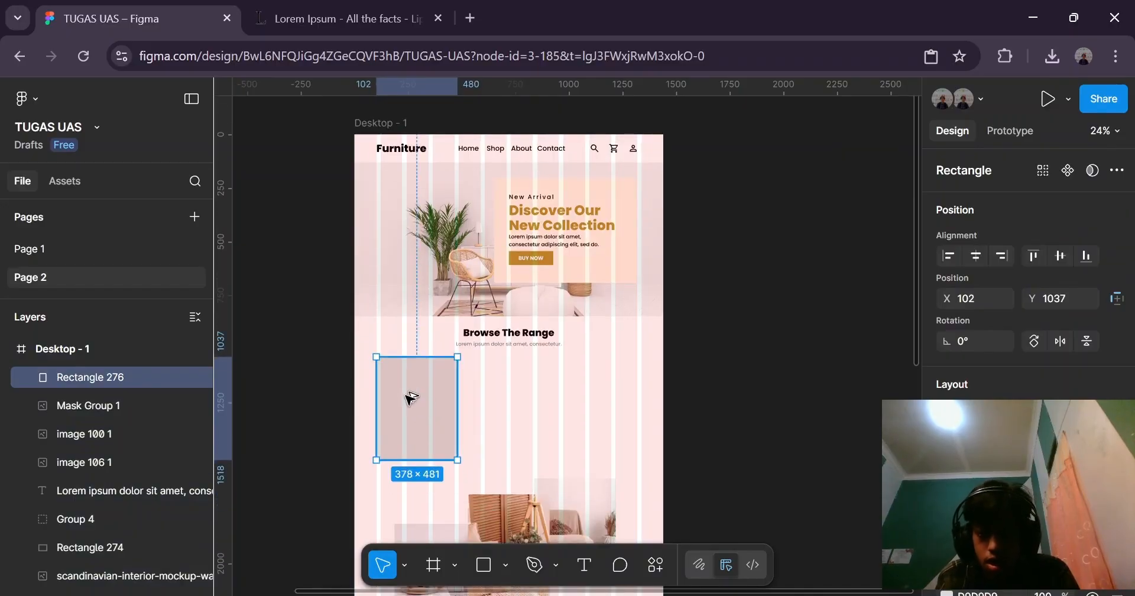
left_click_drag(421, 397, 516, 396)
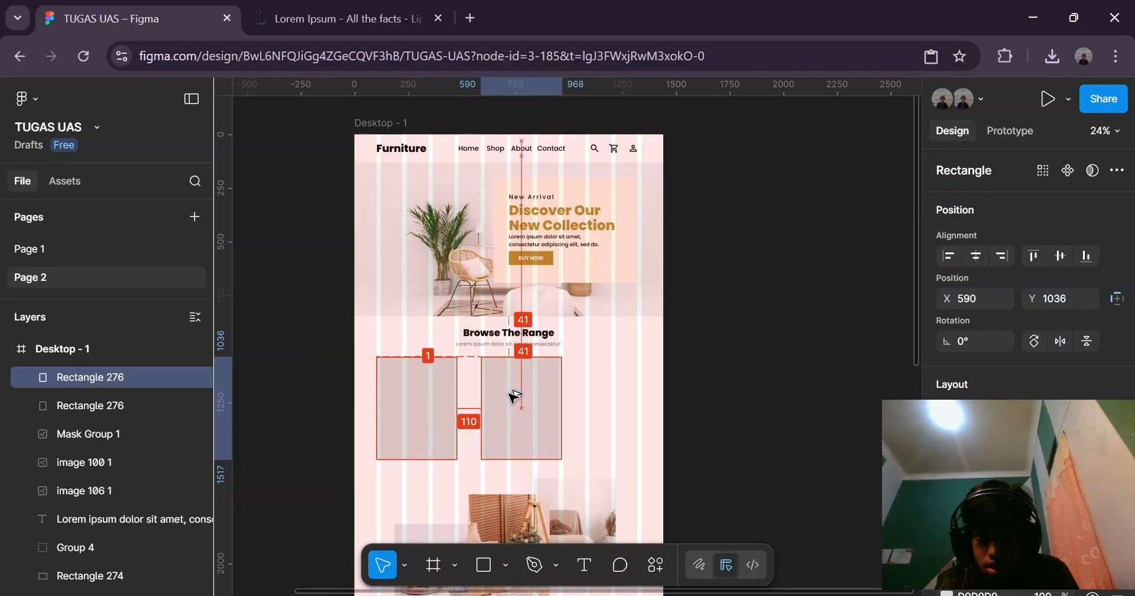
left_click_drag(515, 395, 514, 396)
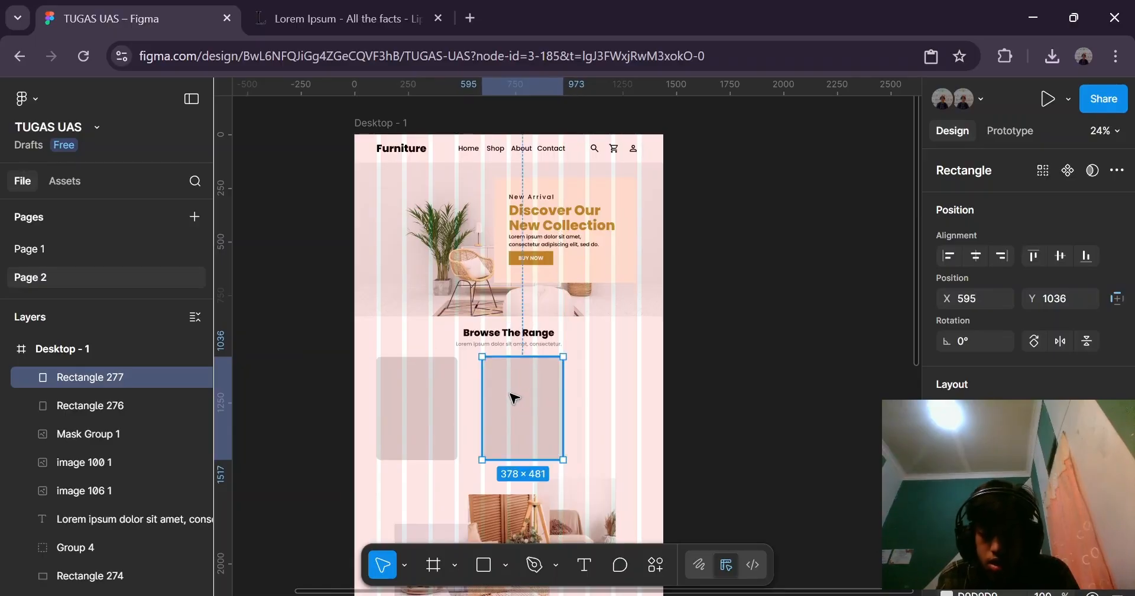
key("ctrl+d")
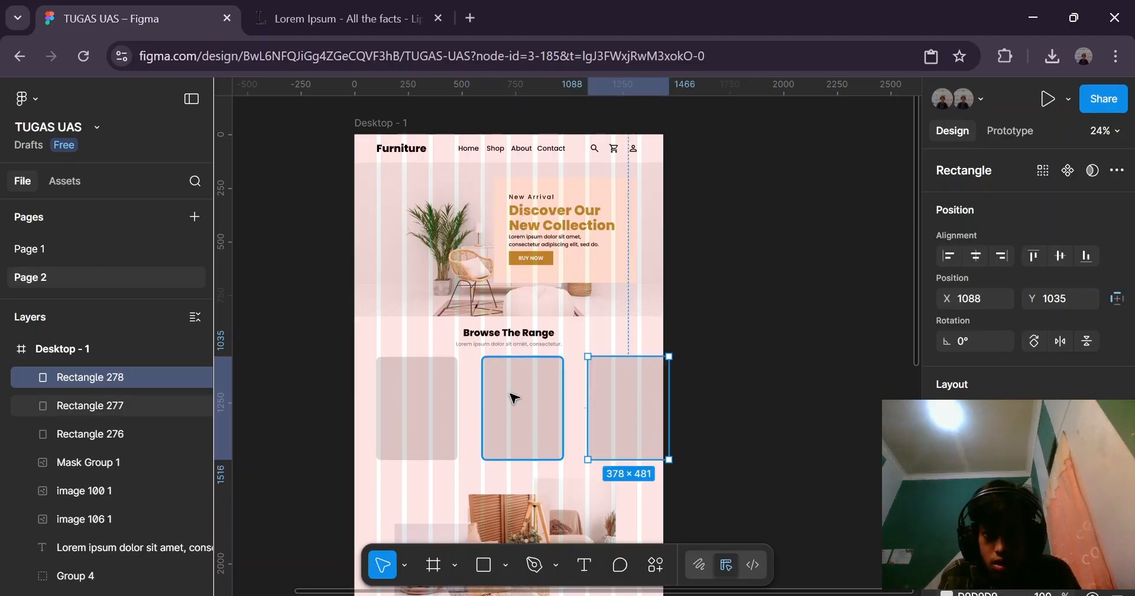
key("ctrl+z")
key("ctrl+z")
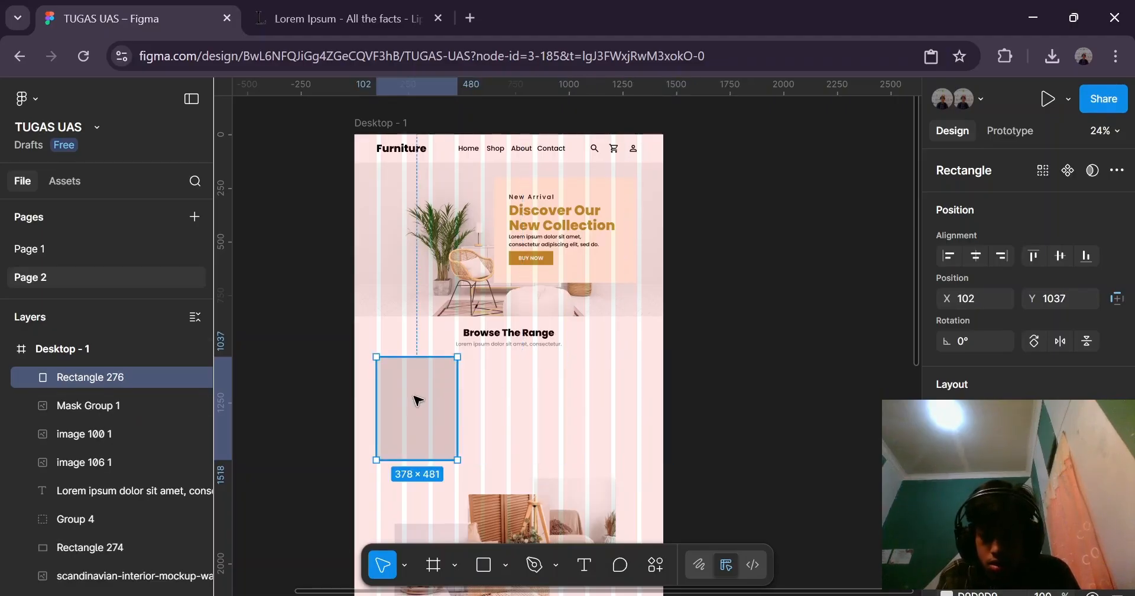
Duplicate the rounded rectangle beside the original at X 507, Y 1036, and repeat the duplication for a third card at X 912.
left_click_drag(418, 401, 502, 392, "alt")
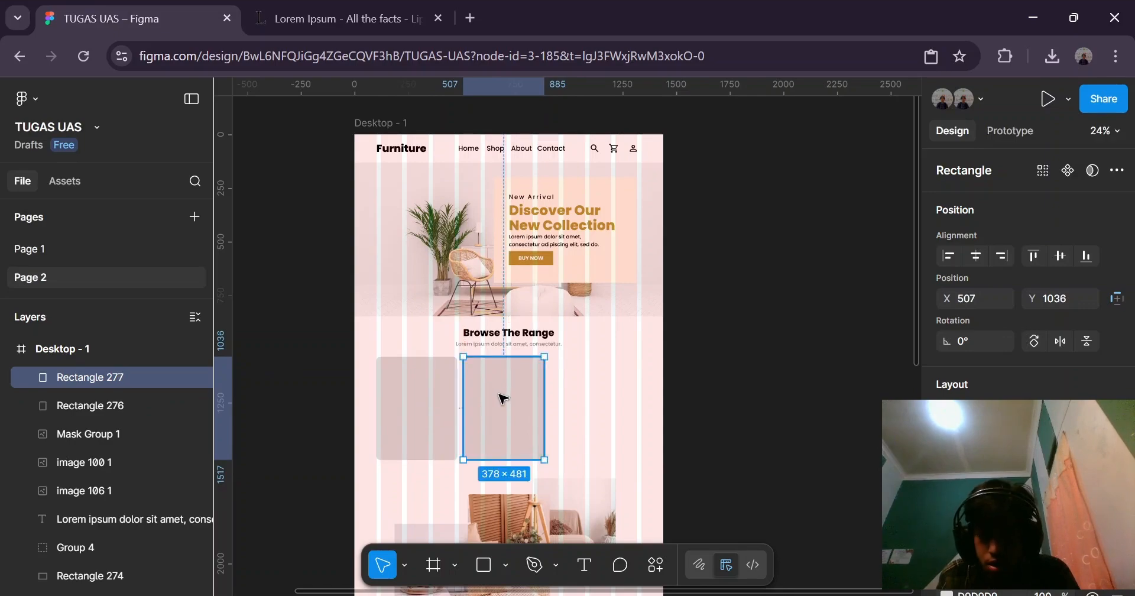
key("ctrl+d")
left_click(713, 370)
Move the third rectangle to the grid's outer edge at X 938, Y 1036 and space the middle rectangle evenly between the other two.
left_click(582, 416)
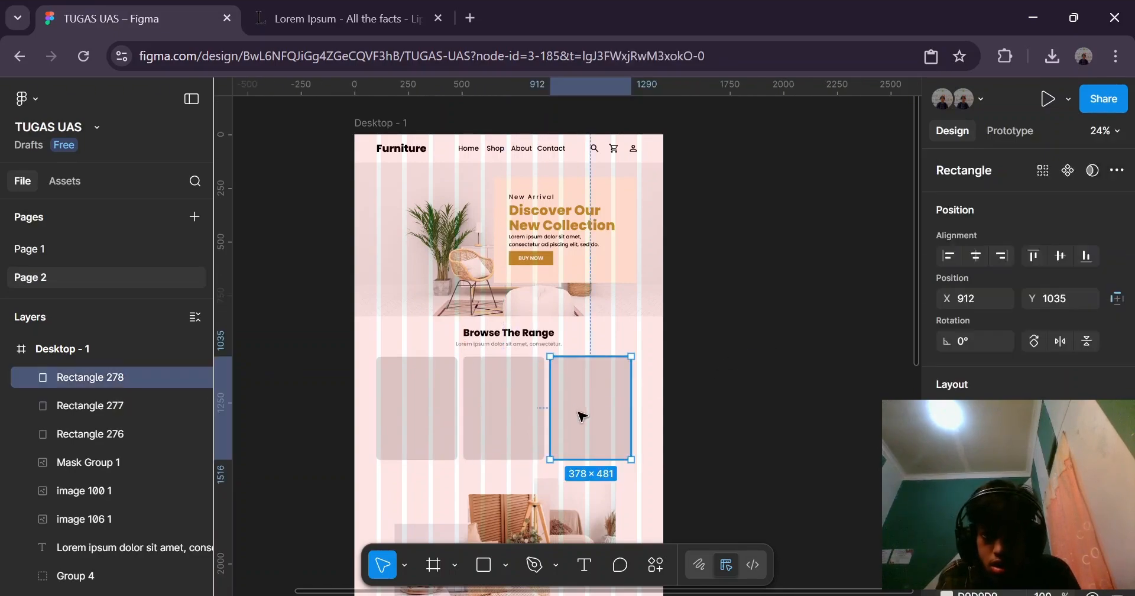
scroll(612, 442, "up", 1)
left_click_drag(593, 393, 598, 390)
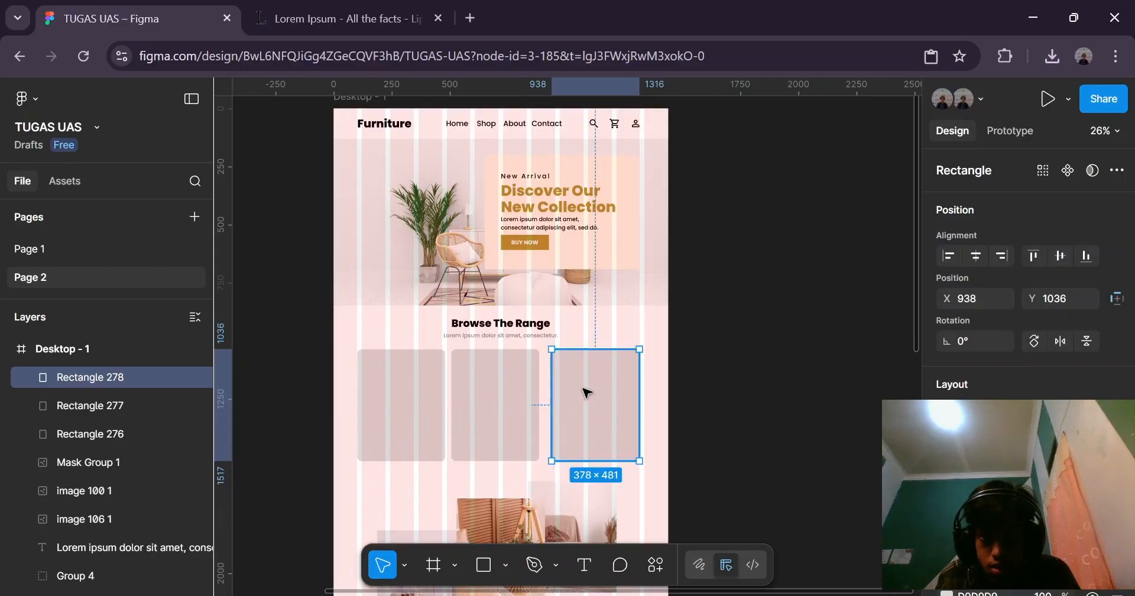
left_click(487, 404)
mouse_move(487, 404)
left_mouse_down()
mouse_move(500, 404)
mouse_move(488, 399)
left_mouse_up()
left_click(740, 357)
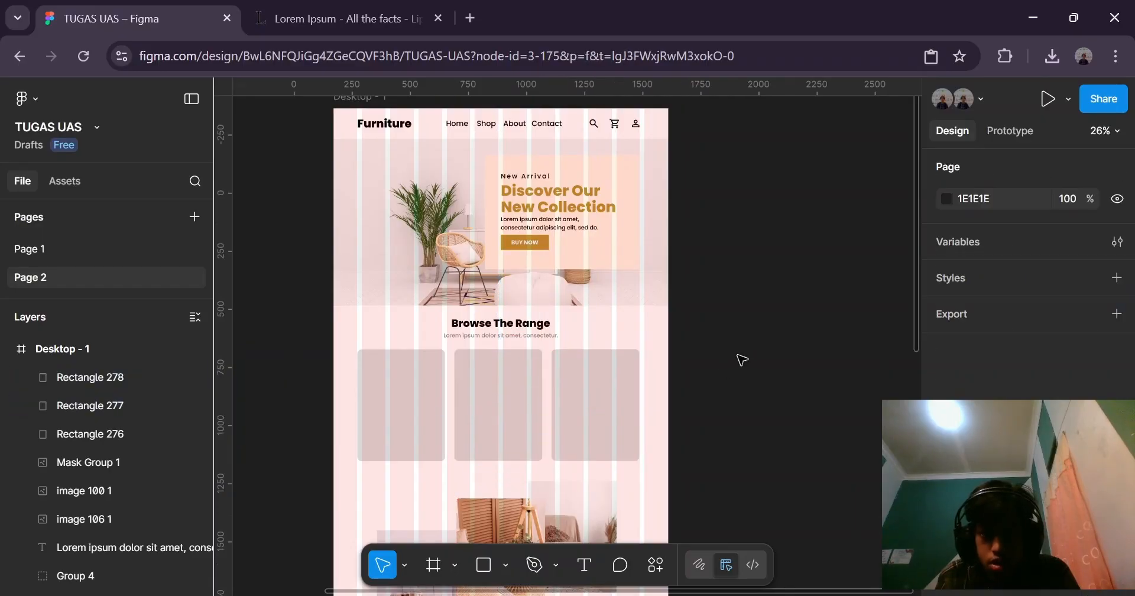
Hide the column grid of the Desktop - 1 frame.
scroll(338, 170, "up", 2)
left_click(378, 134)
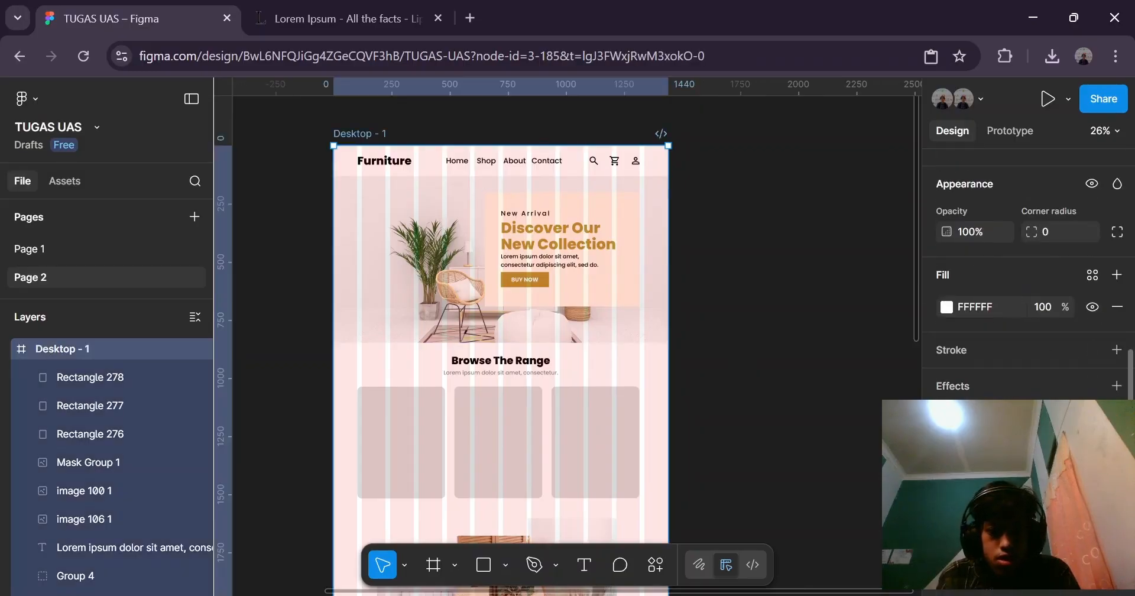
left_click(790, 418)
scroll(628, 380, "down", 5)
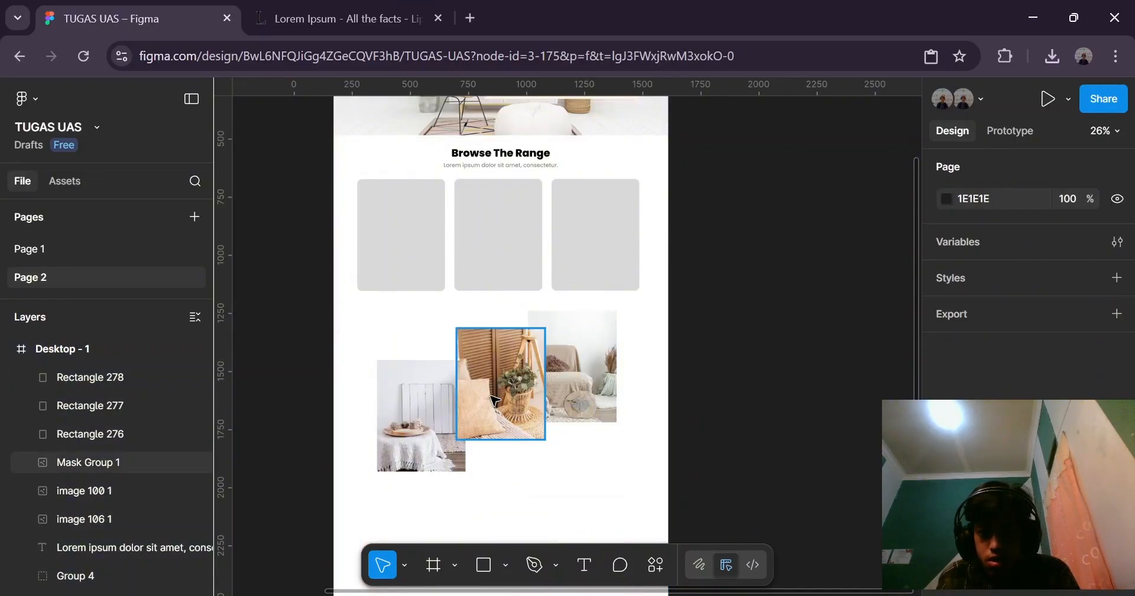
Move the table photo over the first rounded rectangle at X 99, Y 1198 and bring it to the front.
left_click(496, 400)
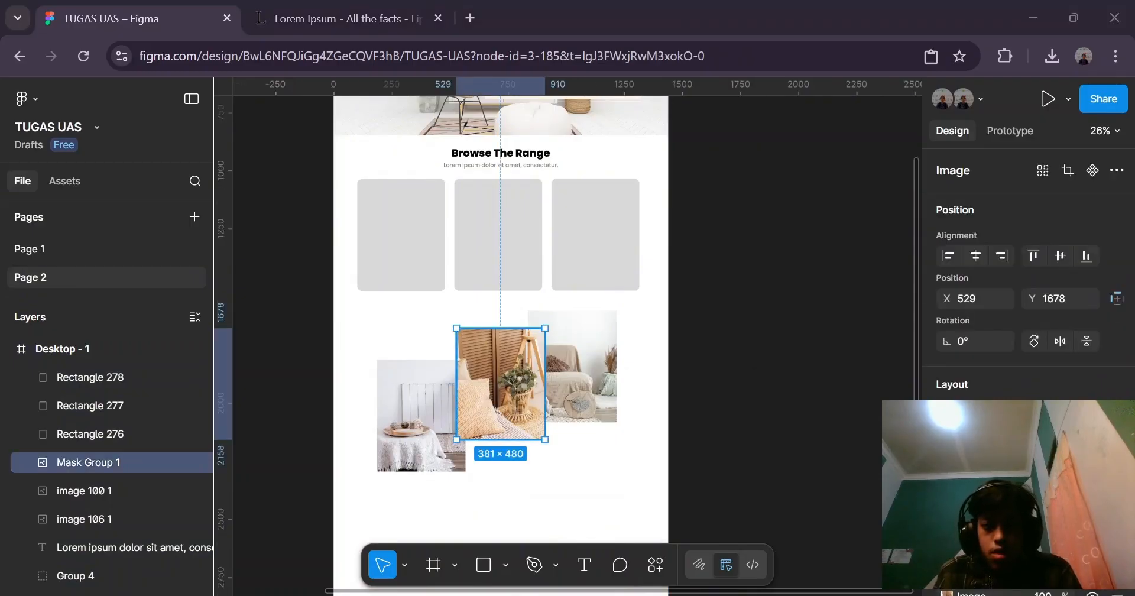
left_click_drag(429, 394, 407, 251)
right_click(400, 260)
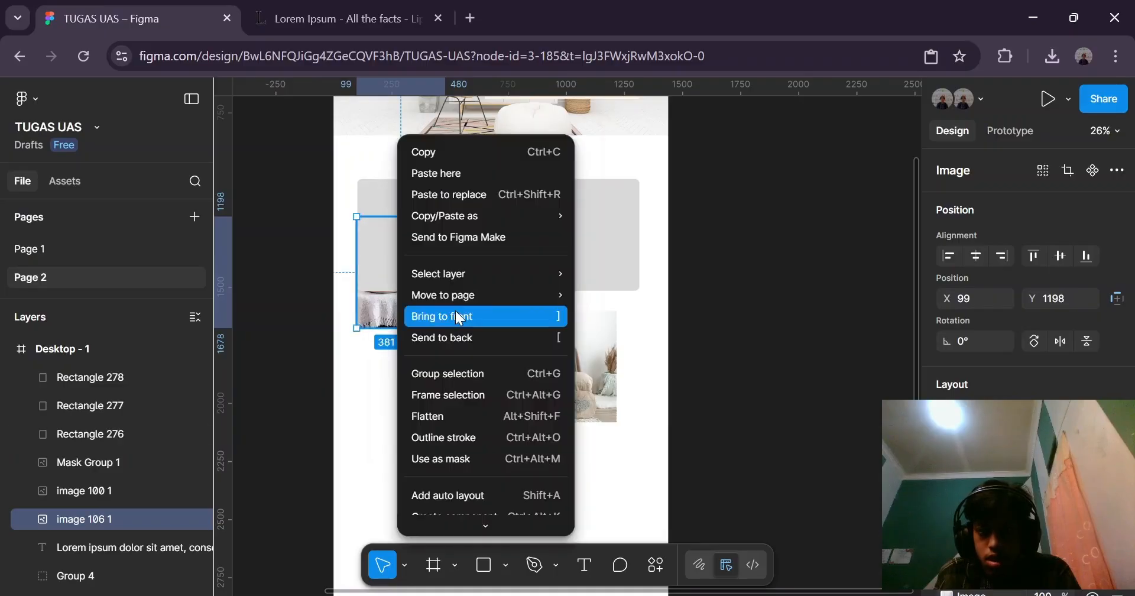
mouse_move(476, 295)
left_click(471, 316)
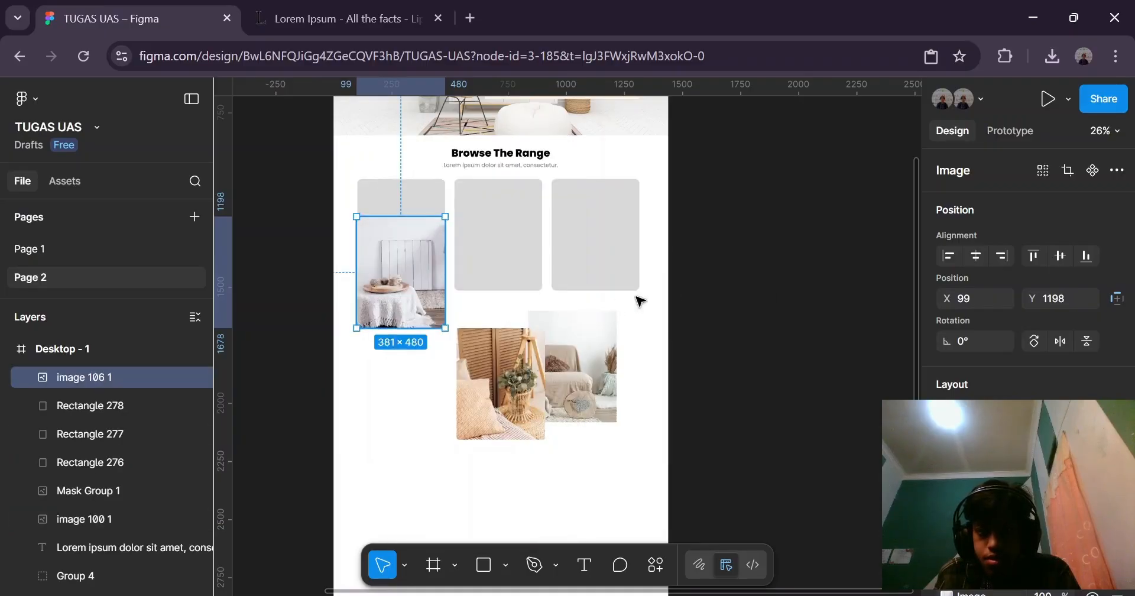
left_click(638, 299)
Mask the table photo with the first rounded rectangle.
left_click(402, 254)
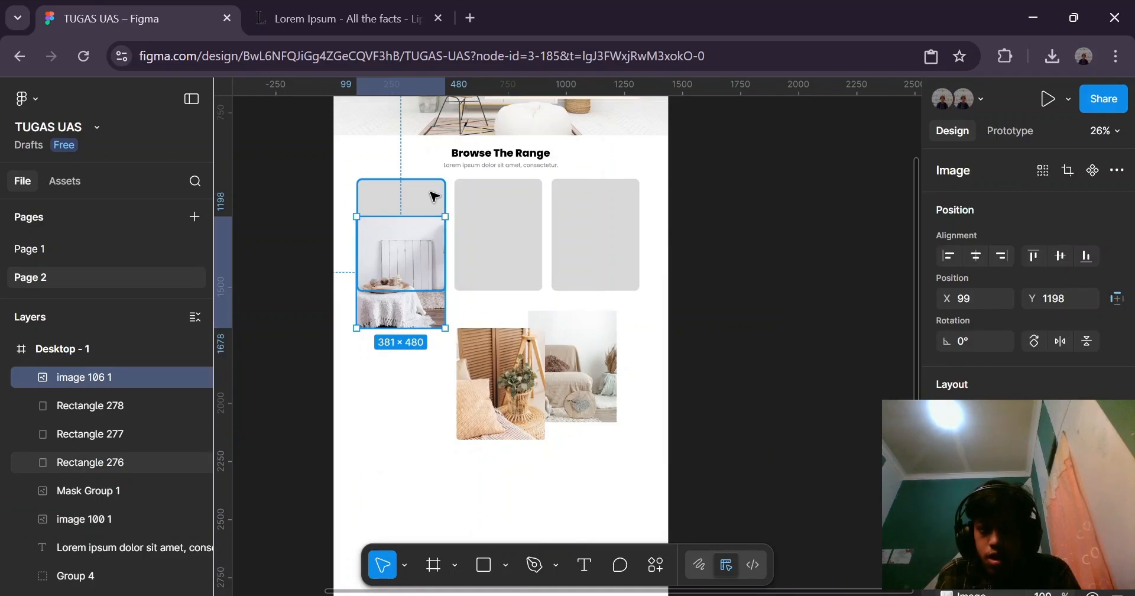
left_click(435, 197, "shift")
right_click(430, 219)
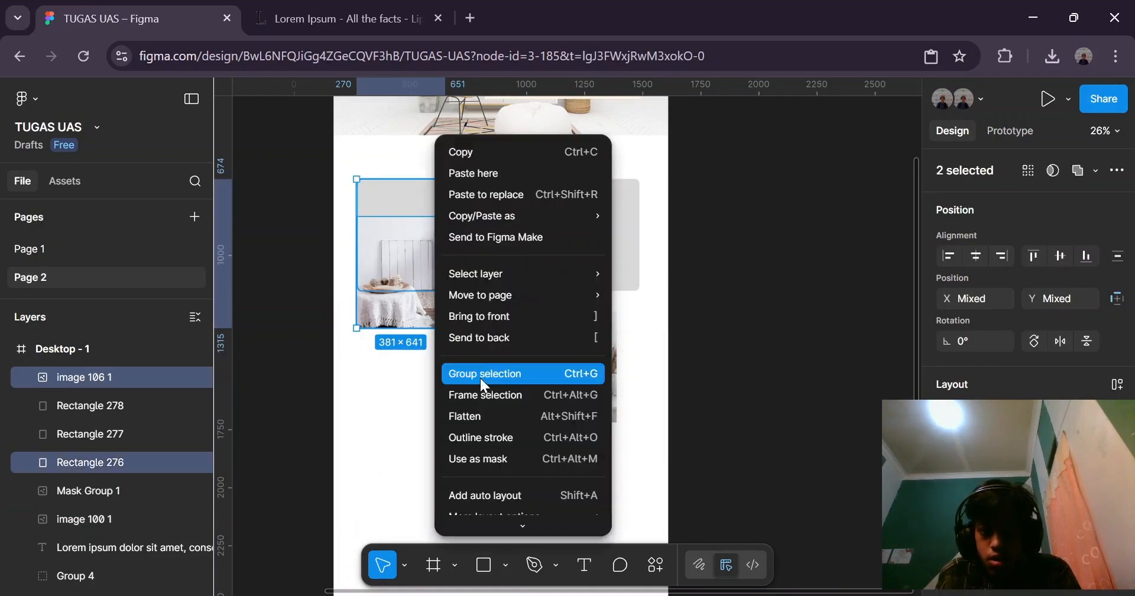
left_click(503, 459)
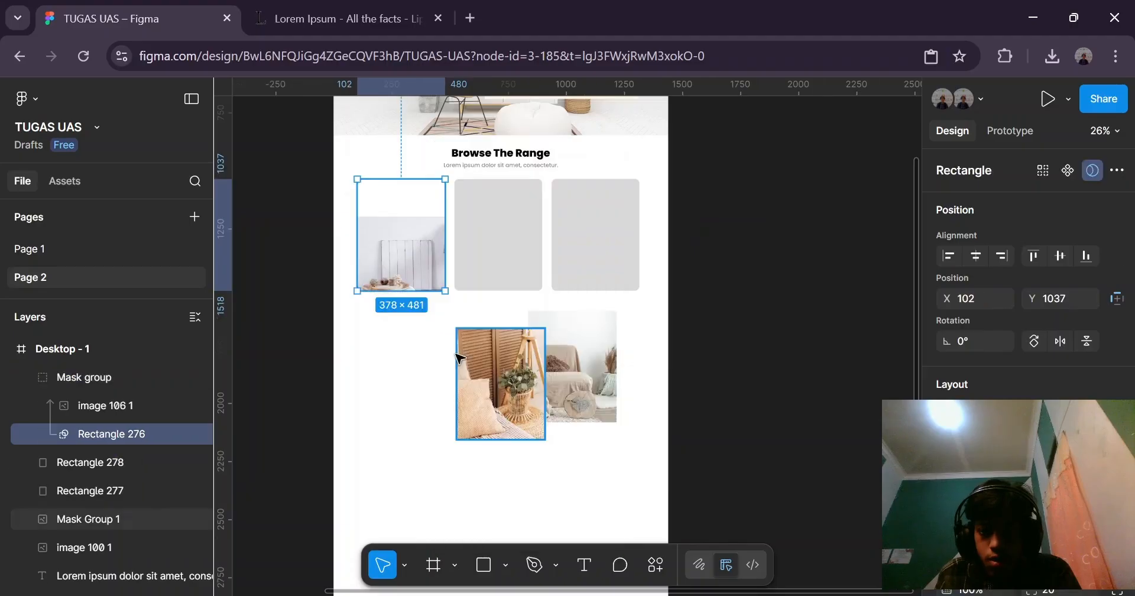
Reposition the table photo inside its mask at X 99, Y 1036 so it fills the first card.
left_click(407, 256)
scroll(406, 254, "up", 1)
mouse_move(398, 264)
left_mouse_down()
mouse_move(391, 235)
mouse_move(396, 247)
left_mouse_up()
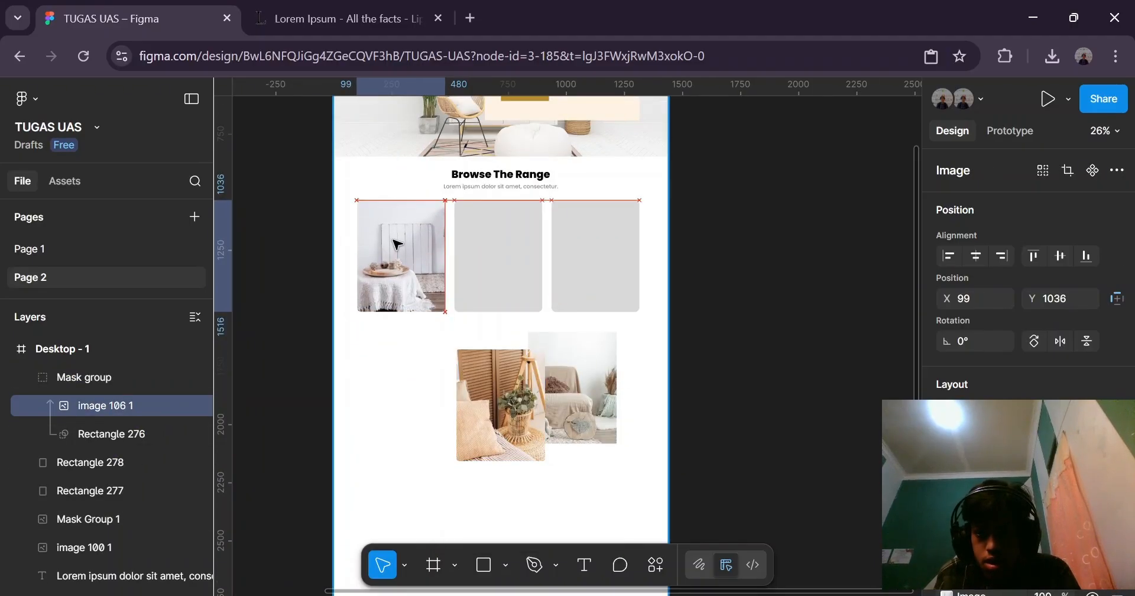
scroll(390, 243, "up", 5)
scroll(477, 262, "down", 3)
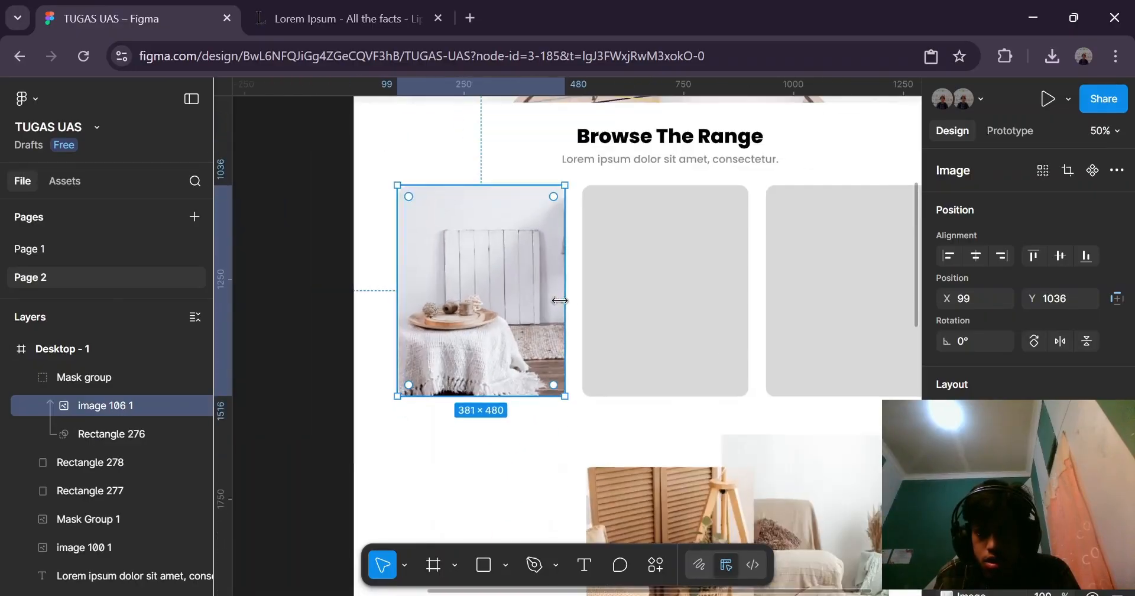
left_click(316, 236)
scroll(468, 185, "up", 4)
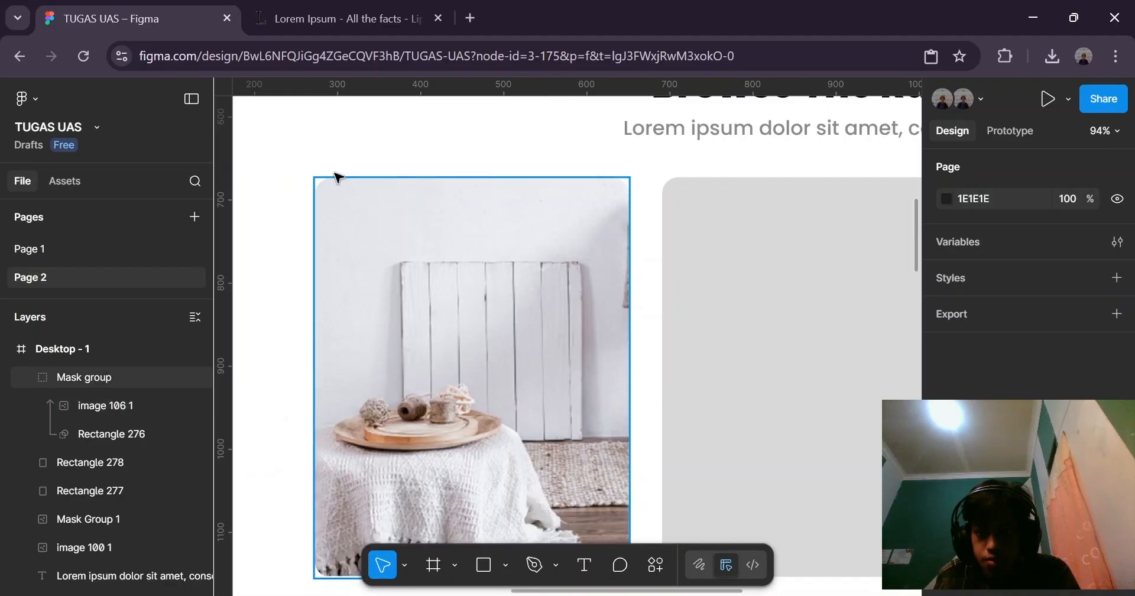
Move the photo with the wooden screen and cushions over the middle rectangle at X 480, Y 1310 and bring it to the front.
scroll(481, 304, "down", 2)
scroll(390, 225, "down", 4)
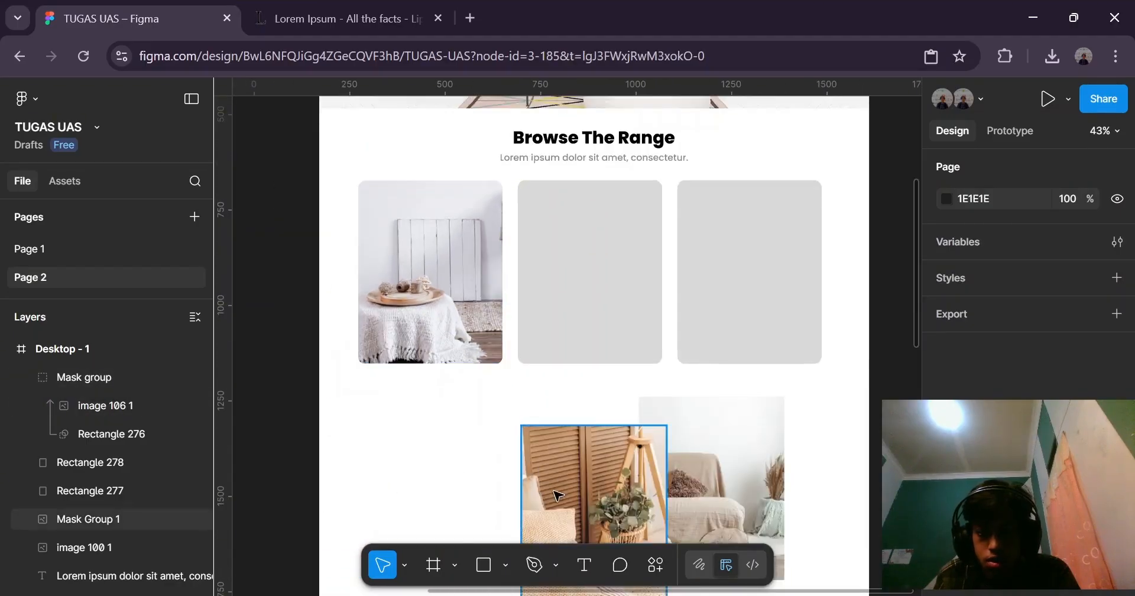
left_click_drag(558, 495, 558, 434)
right_click(562, 378)
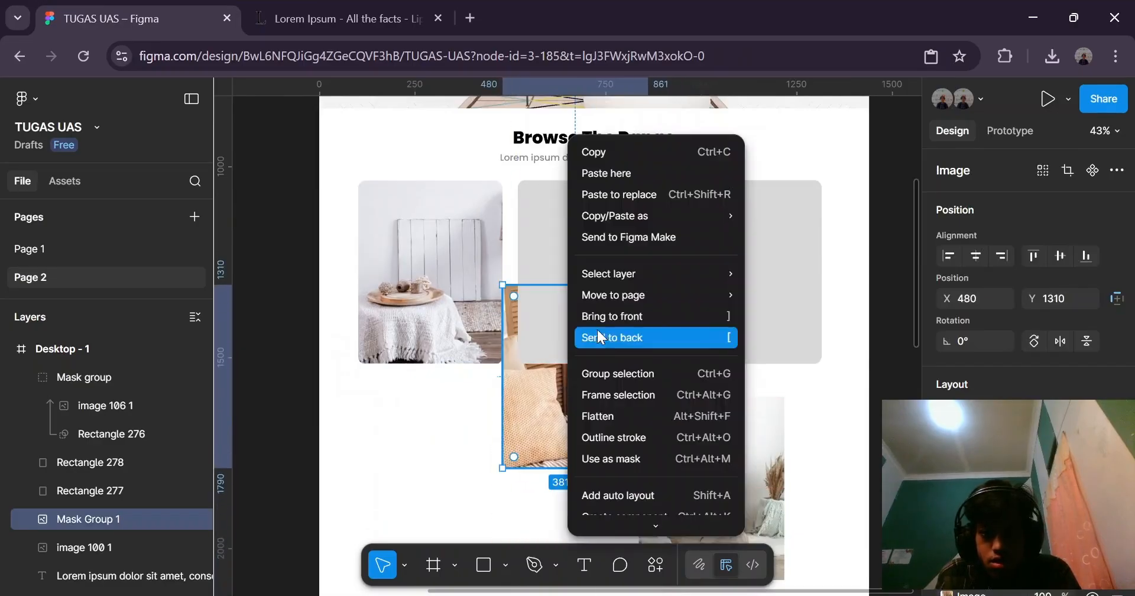
left_click(621, 318)
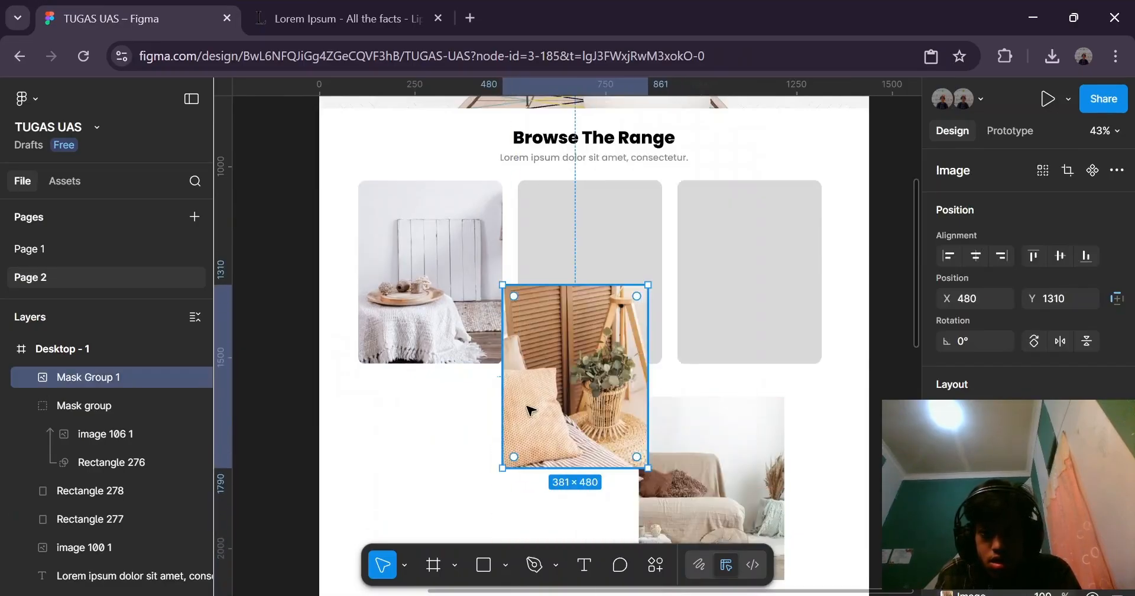
Mask the wooden screen photo with the middle rectangle and reposition it at X 520, Y 1038 to fill the card.
left_click(598, 243, "shift")
right_click(591, 273)
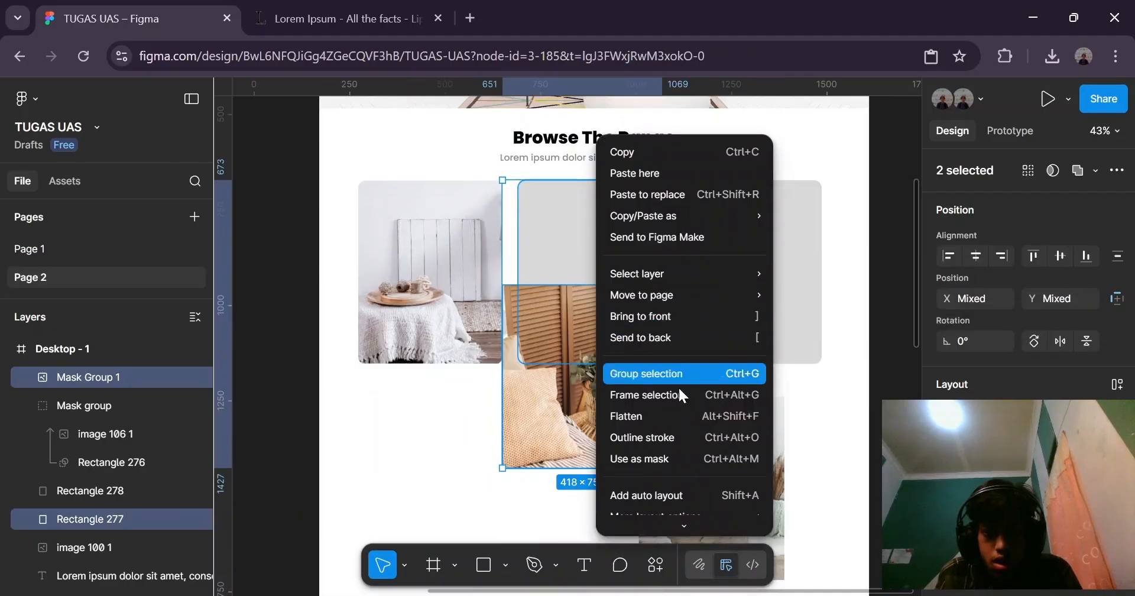
left_click(678, 460)
left_click(584, 334)
left_click_drag(584, 334, 598, 241)
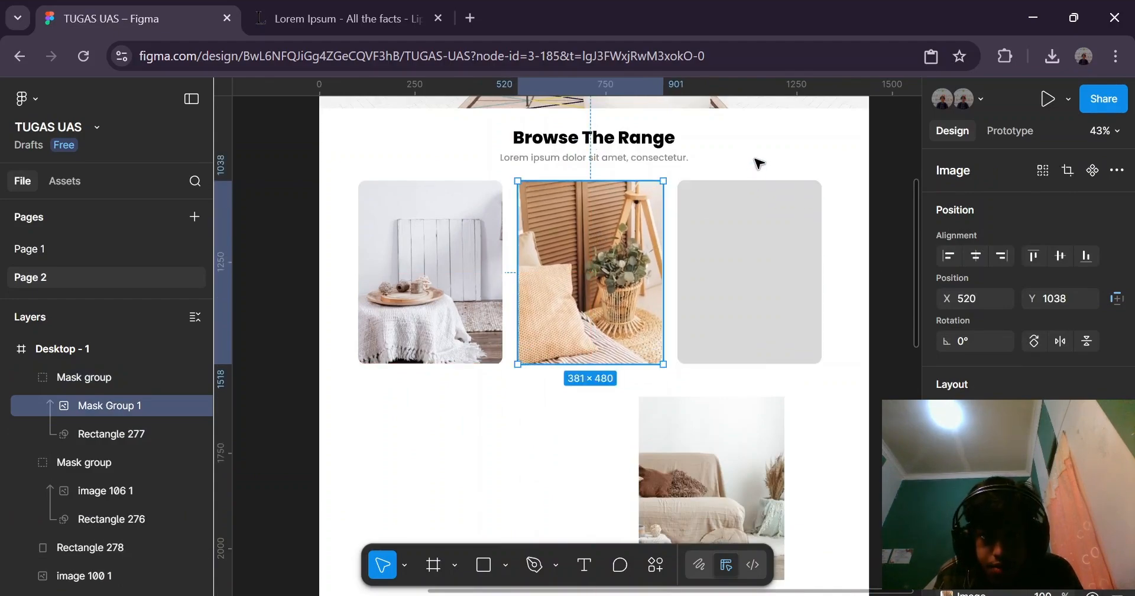
left_click(755, 160)
scroll(676, 190, "up", 3)
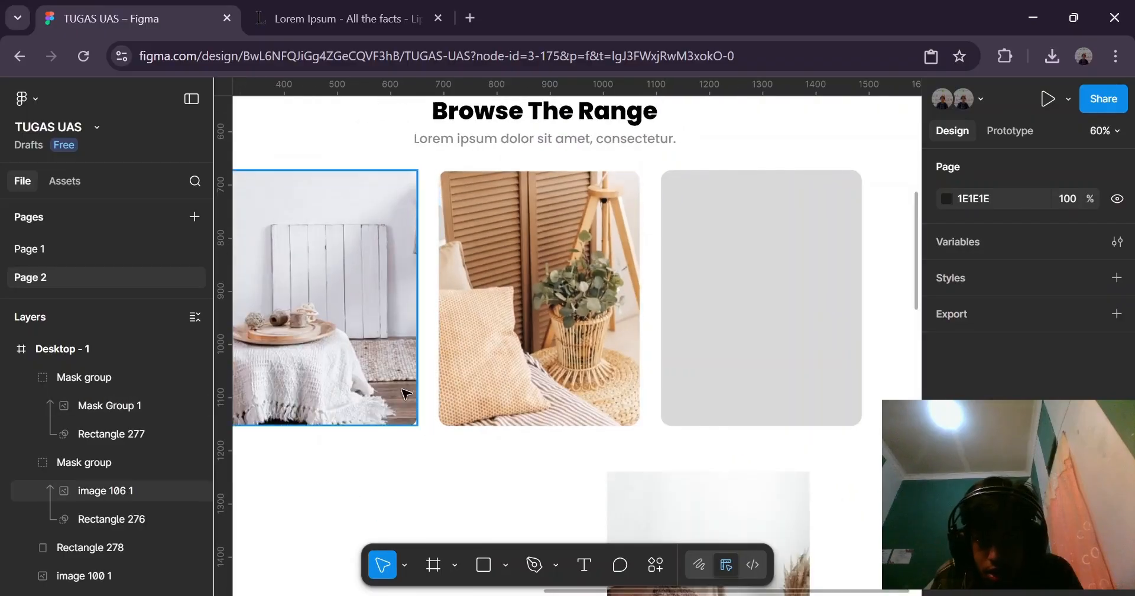
scroll(474, 441, "up", 3)
scroll(506, 353, "down", 4)
Move the sofa photo over the third rectangle at X 961, Y 1262 and bring it to the front.
scroll(506, 353, "down", 3)
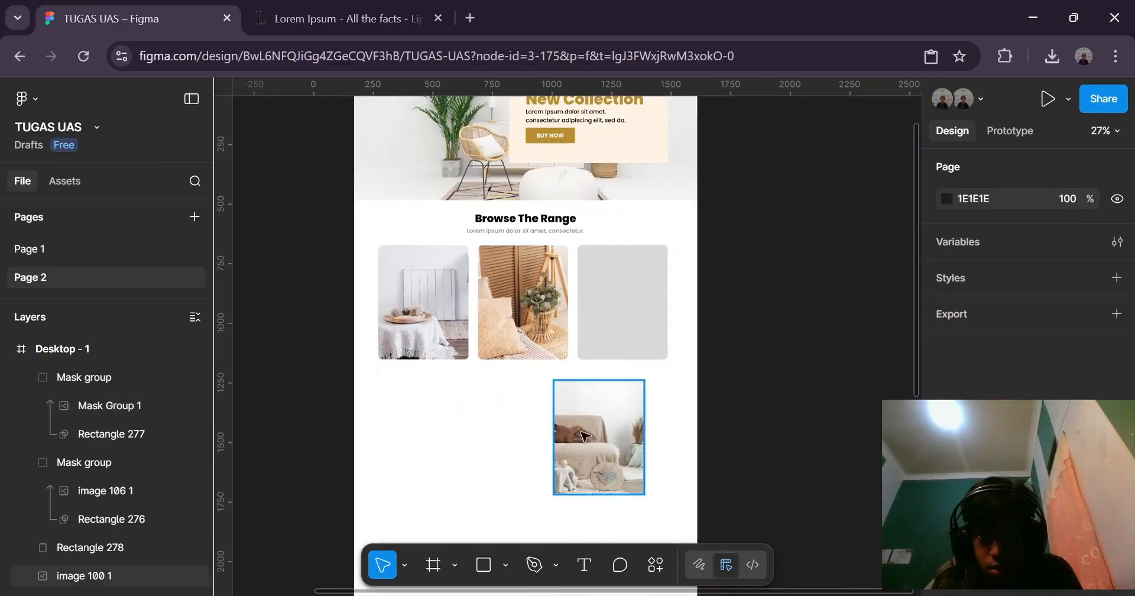
left_click_drag(588, 432, 620, 375)
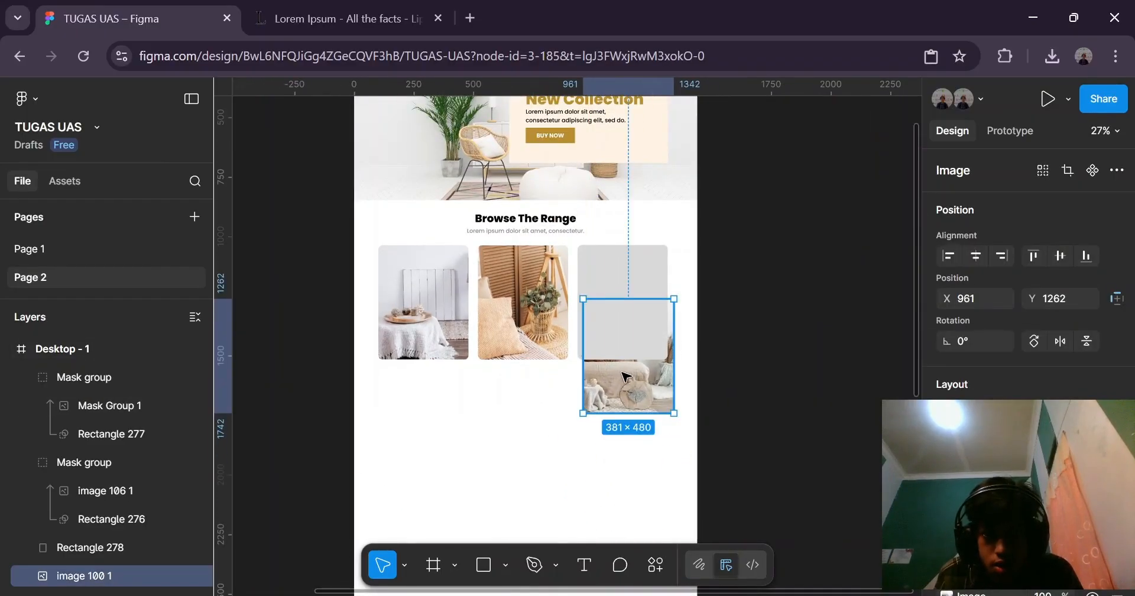
right_click(628, 372)
mouse_move(678, 299)
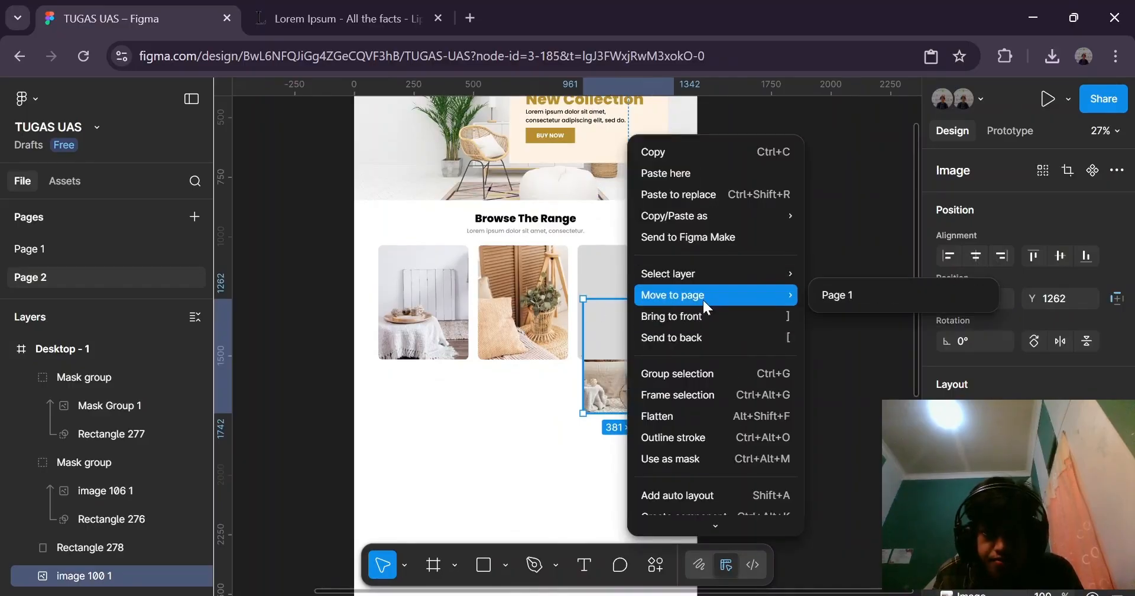
left_click(689, 319)
Mask the sofa photo with the third rectangle and move it up inside the mask to fill the card.
left_click(630, 290, "shift")
right_click(637, 325)
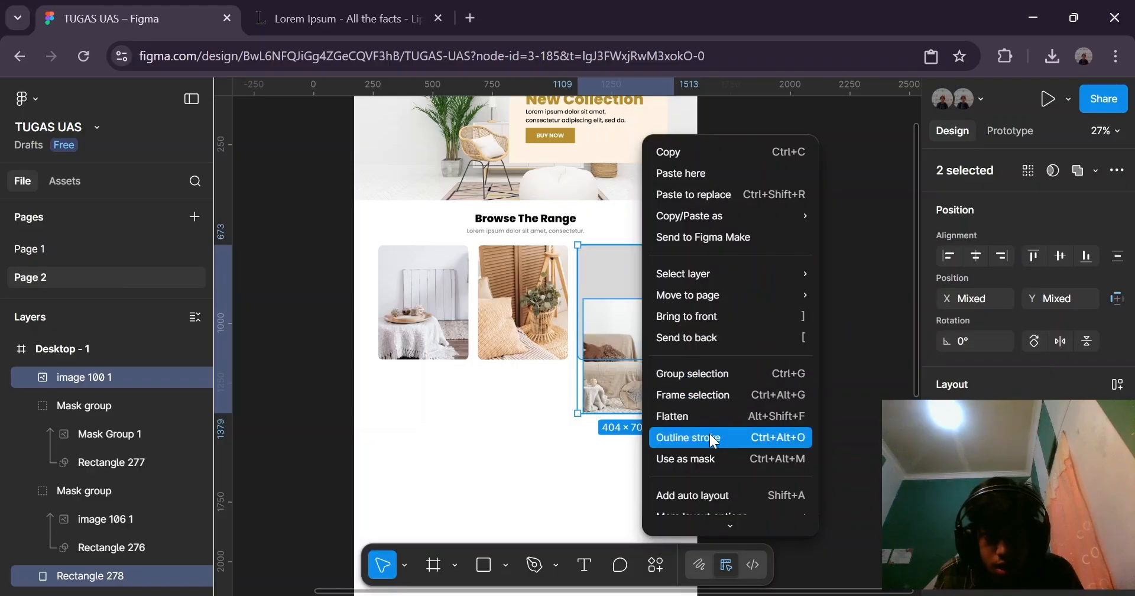
left_click(703, 459)
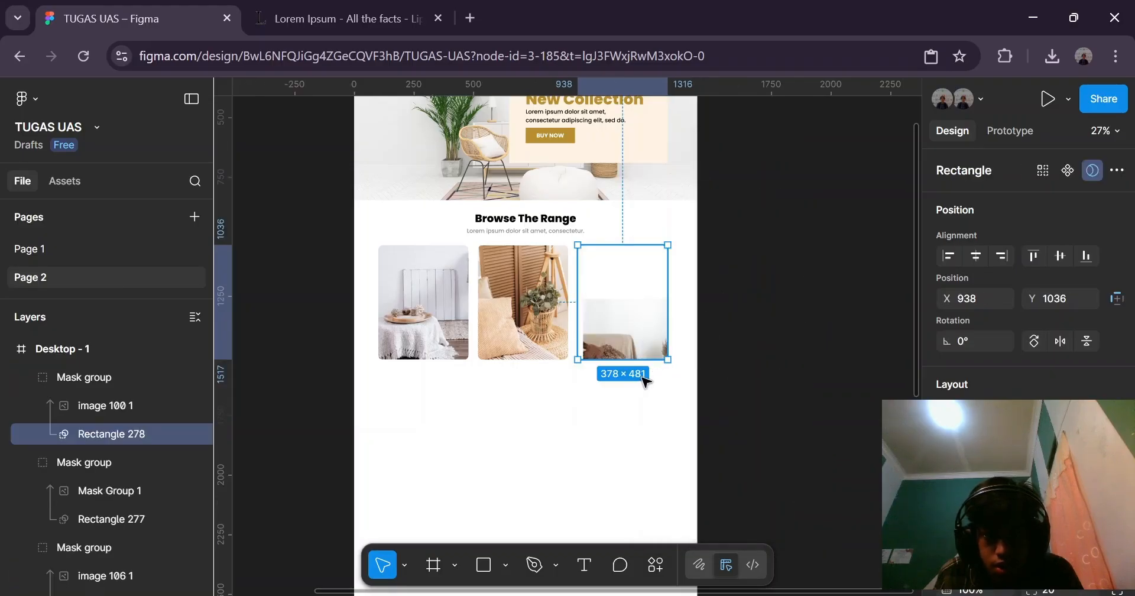
left_click_drag(615, 343, 611, 290)
left_click(792, 330)
Examine the masked photo cards up close and review the page layout from the header to the Browse The Range section.
scroll(614, 299, "up", 5)
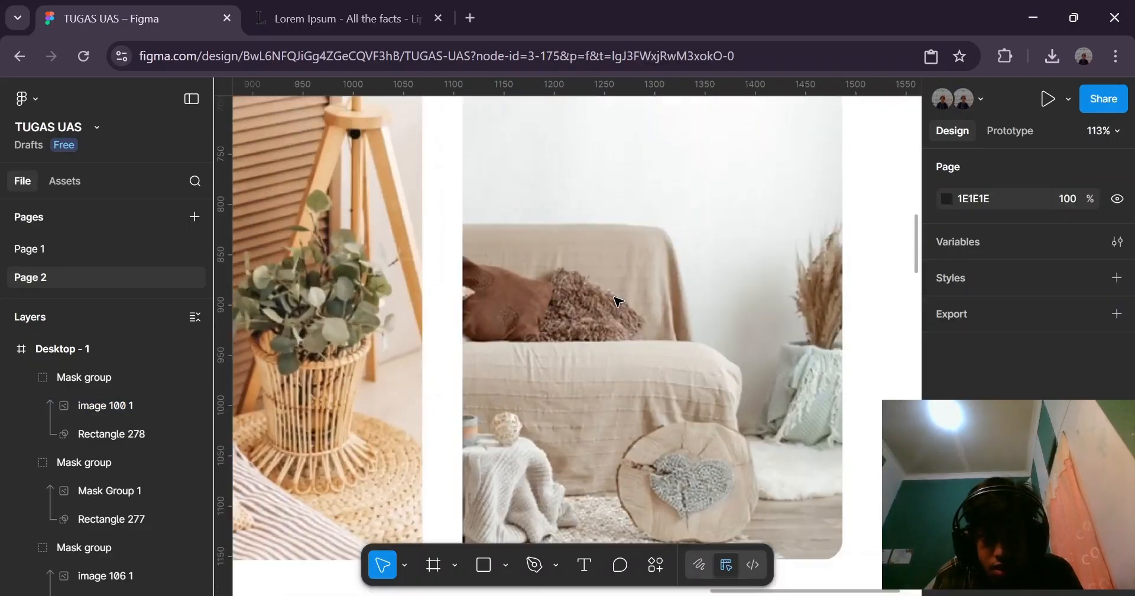
scroll(618, 301, "down", 5)
scroll(520, 322, "up", 5)
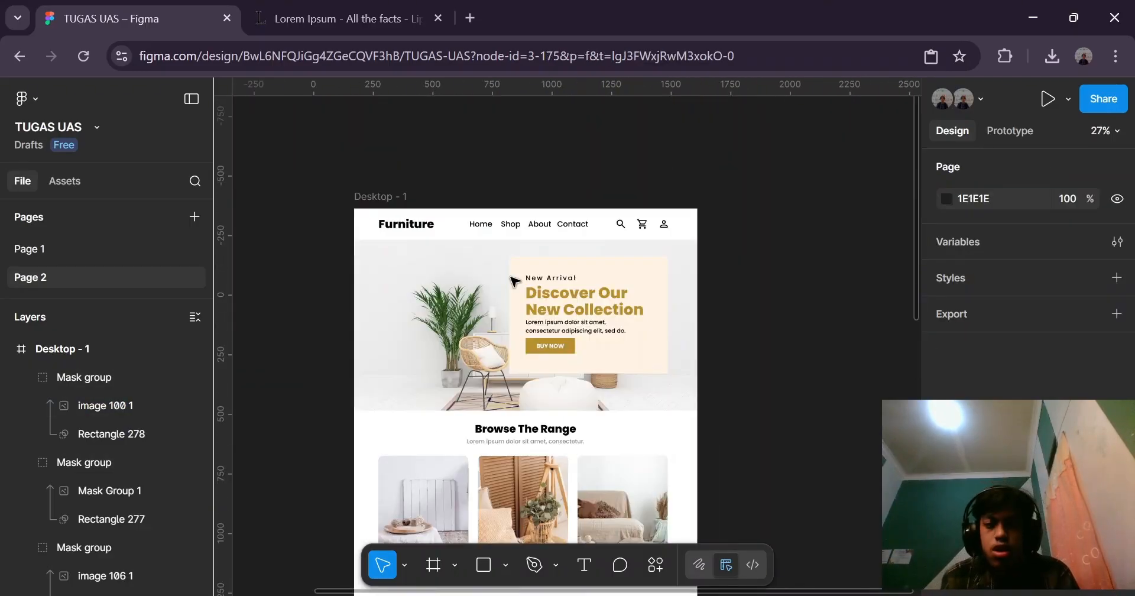
scroll(602, 322, "down", 3)
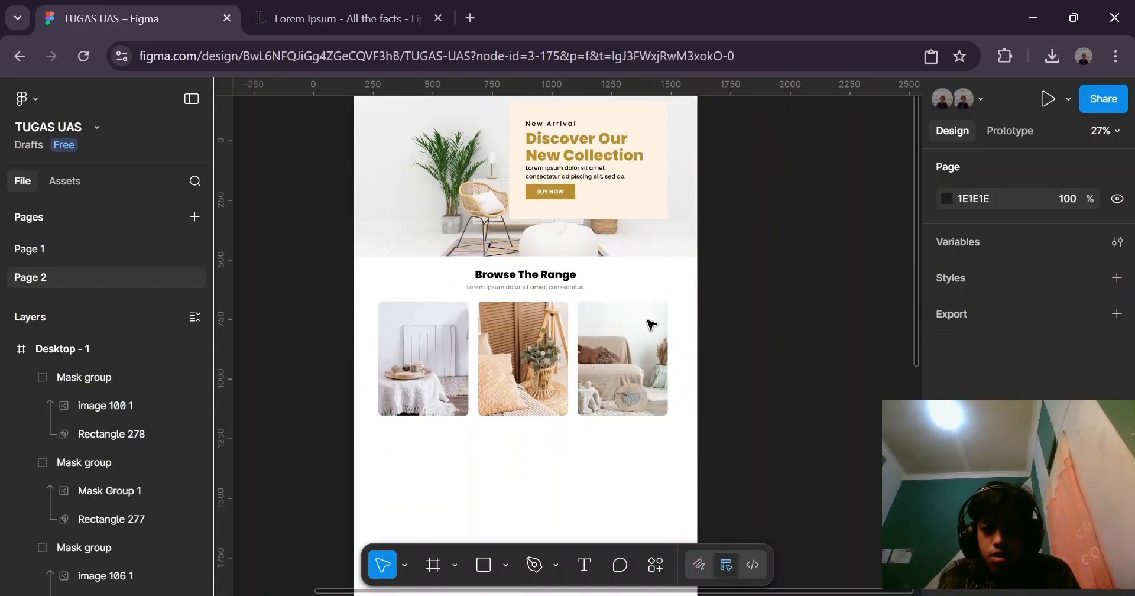
scroll(650, 325, "down", 2)
scroll(634, 341, "down", 2)
scroll(372, 351, "up", 2, "ctrl")
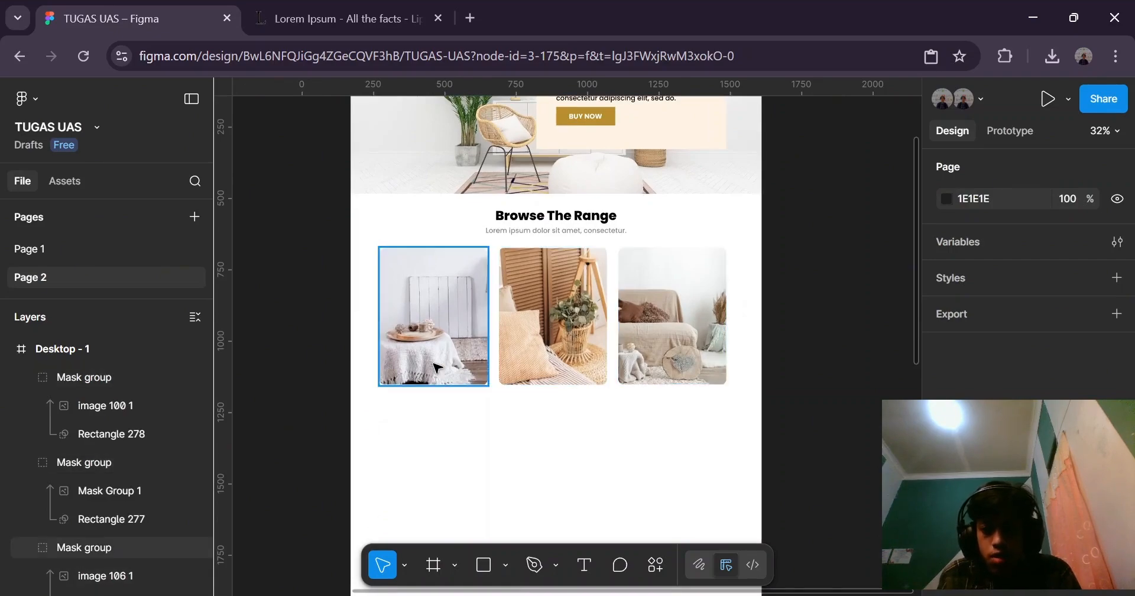
left_click(402, 362)
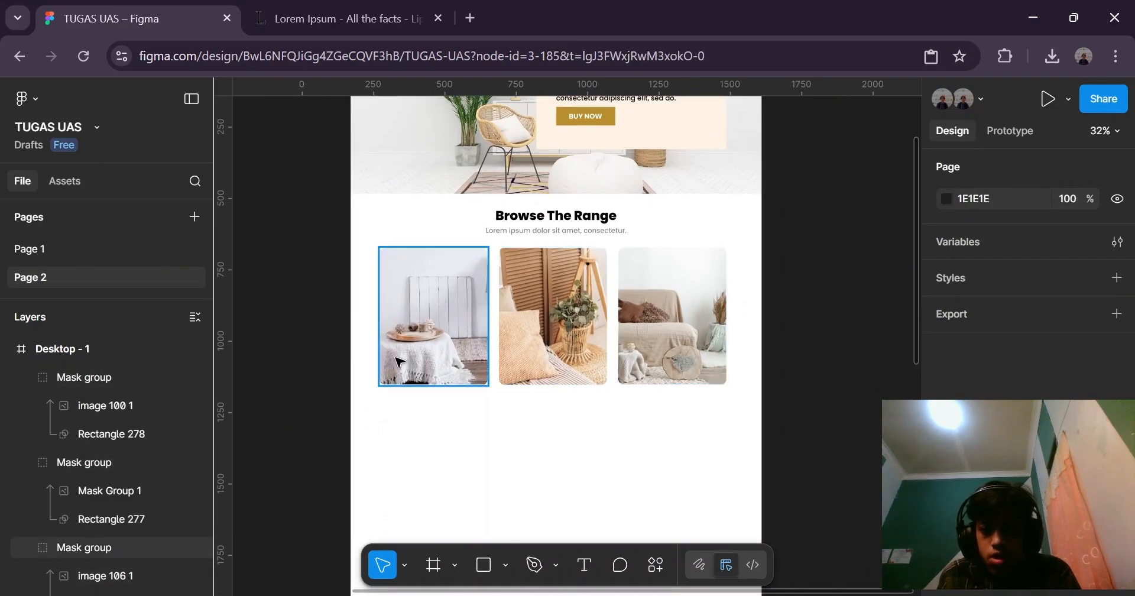
Duplicate the Browse The Range subtitle text and place the copy below the table photo at X 134, Y 1661.
left_click(560, 234)
scroll(562, 236, "up", 2)
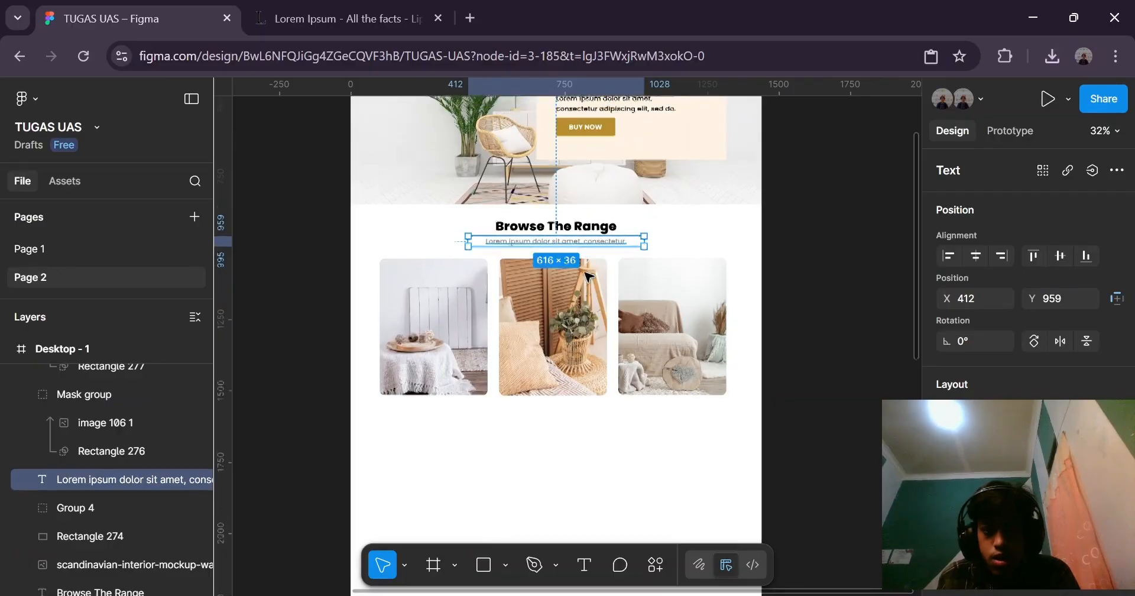
left_click_drag(588, 275, 508, 474)
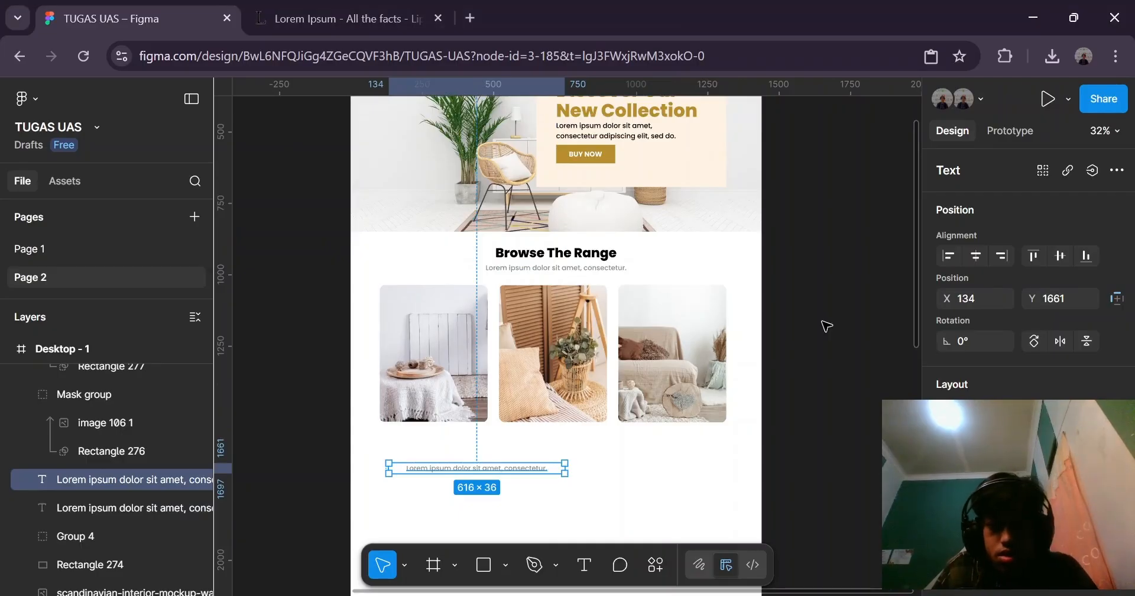
Set the duplicated text's fill color to black, 000000.
scroll(474, 449, "down", 5)
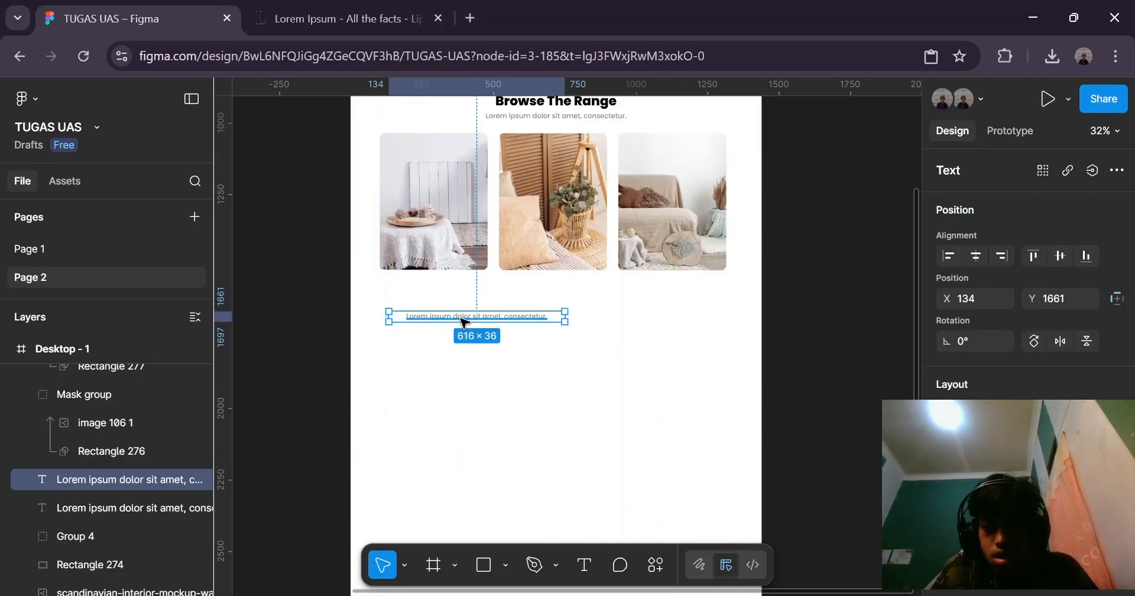
double_click(465, 323)
scroll(975, 337, "down", 5)
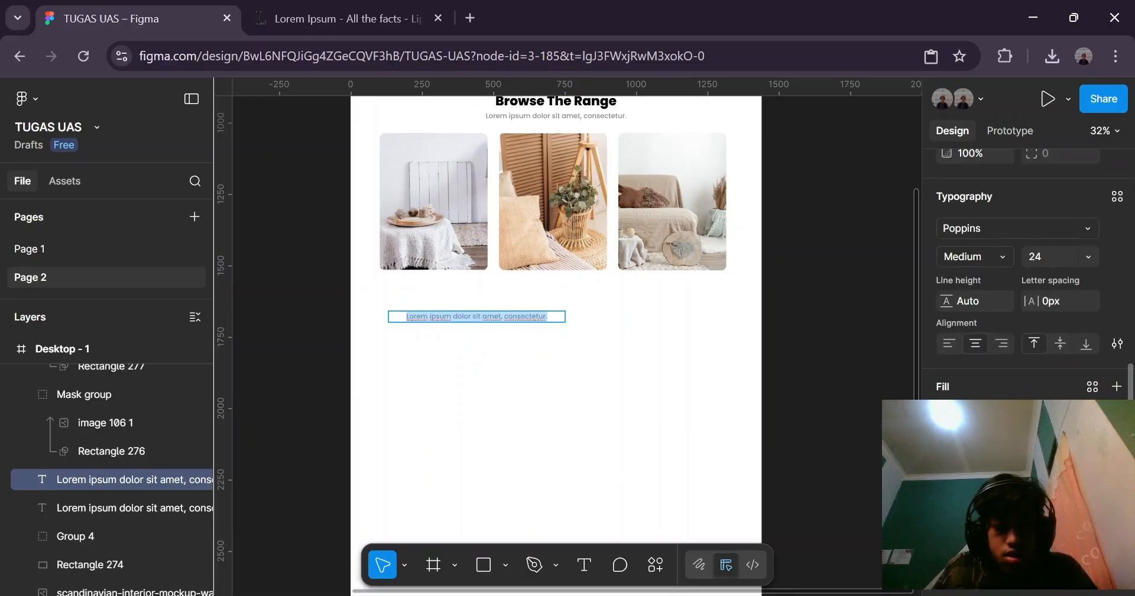
left_click(950, 417)
left_click_drag(766, 320, 720, 472)
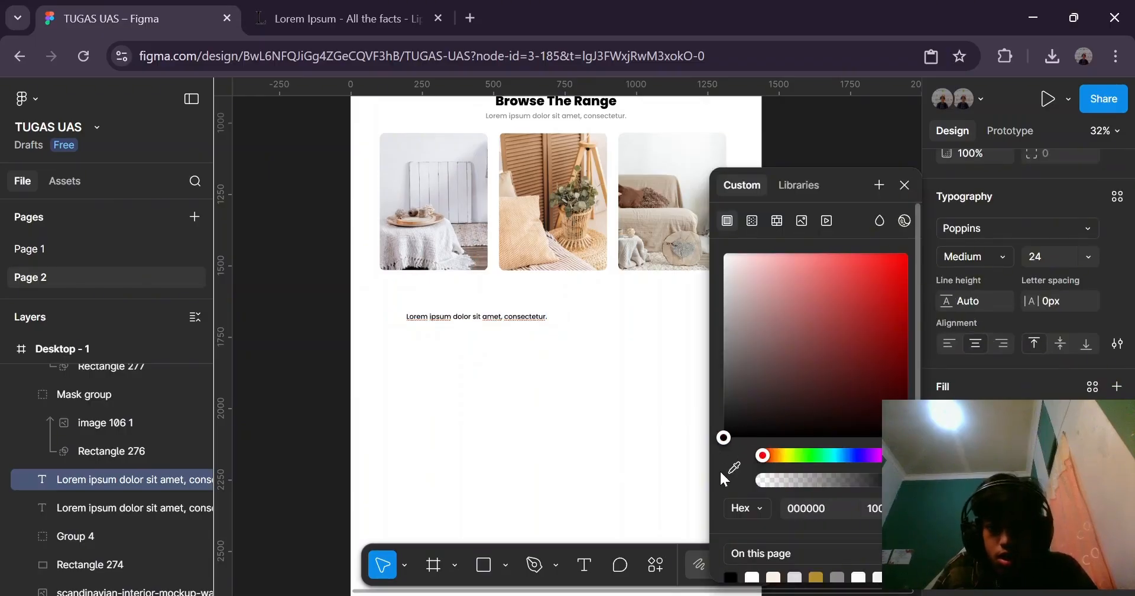
left_click(1021, 383)
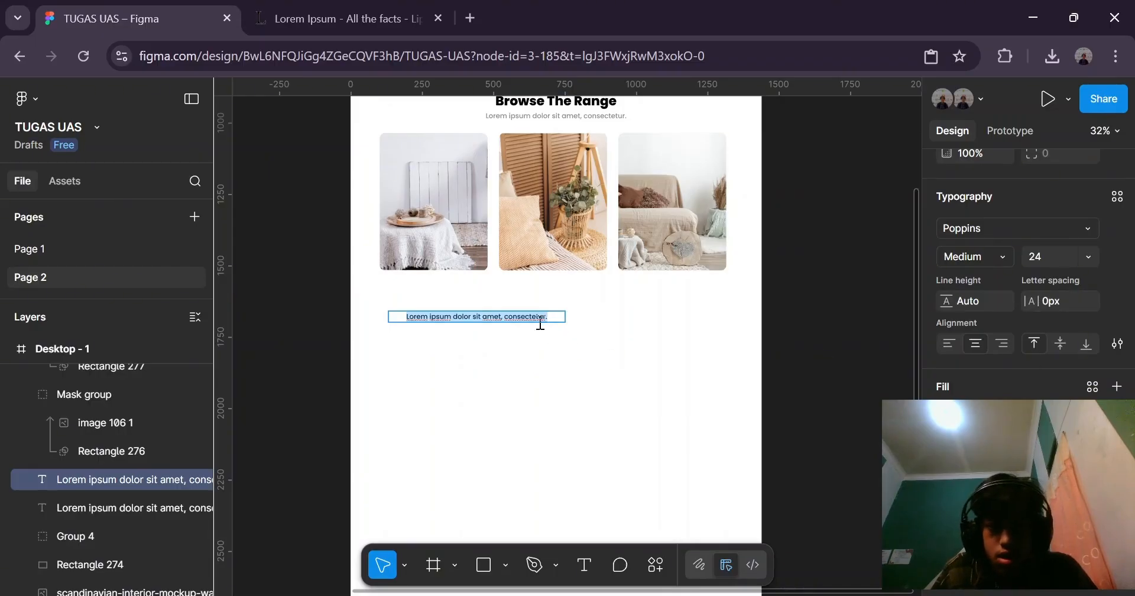
key("Escape")
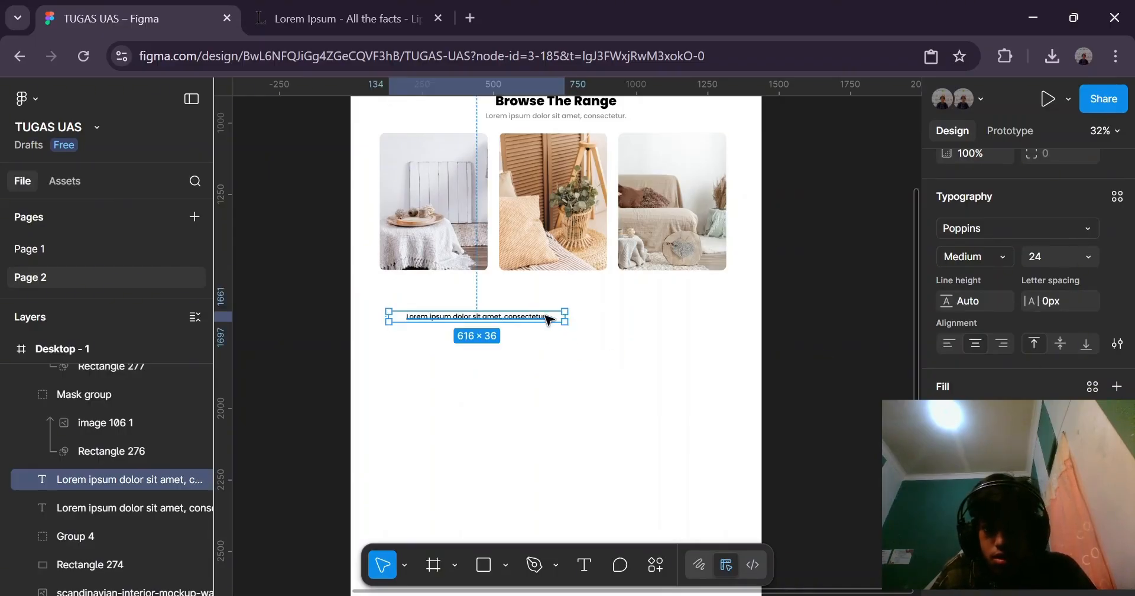
Change the copied caption's text to "Dining" and left-align it.
double_click(548, 318)
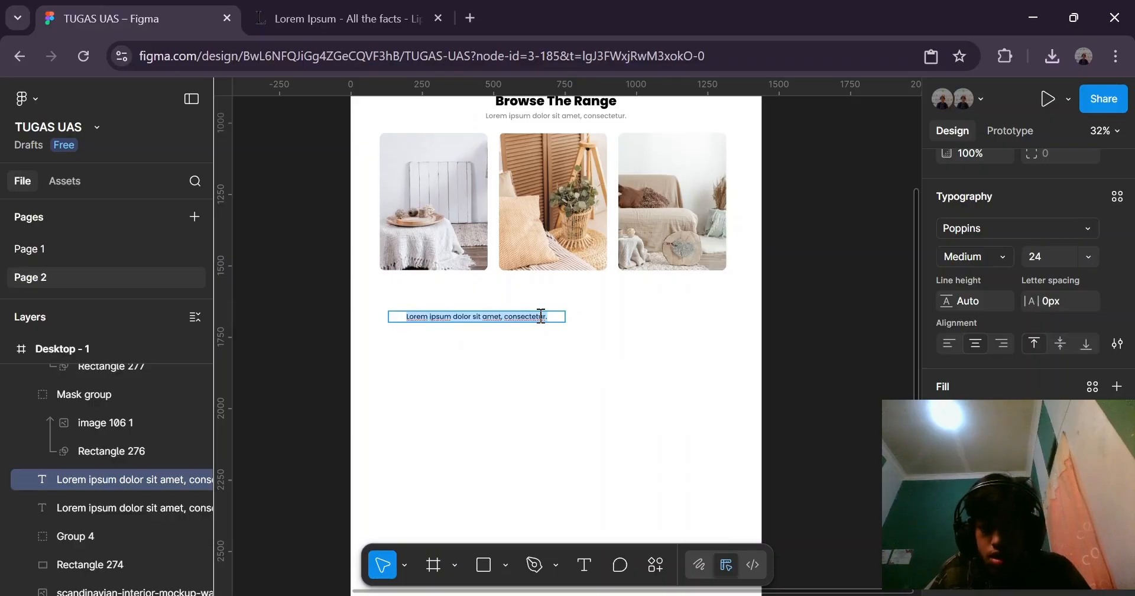
type("Dining")
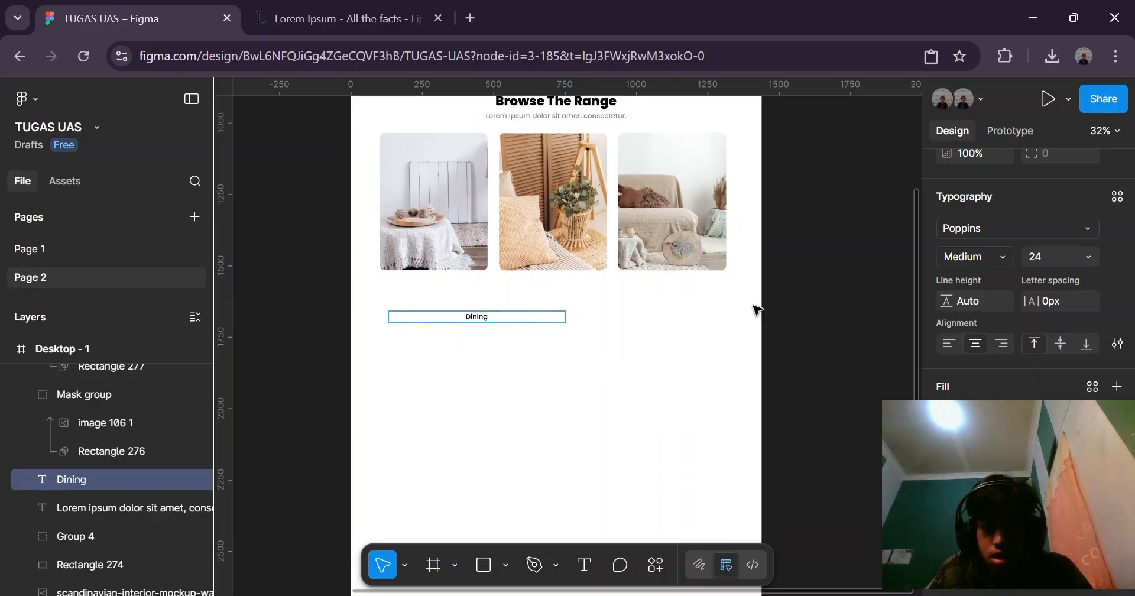
key("Escape")
left_click(948, 343)
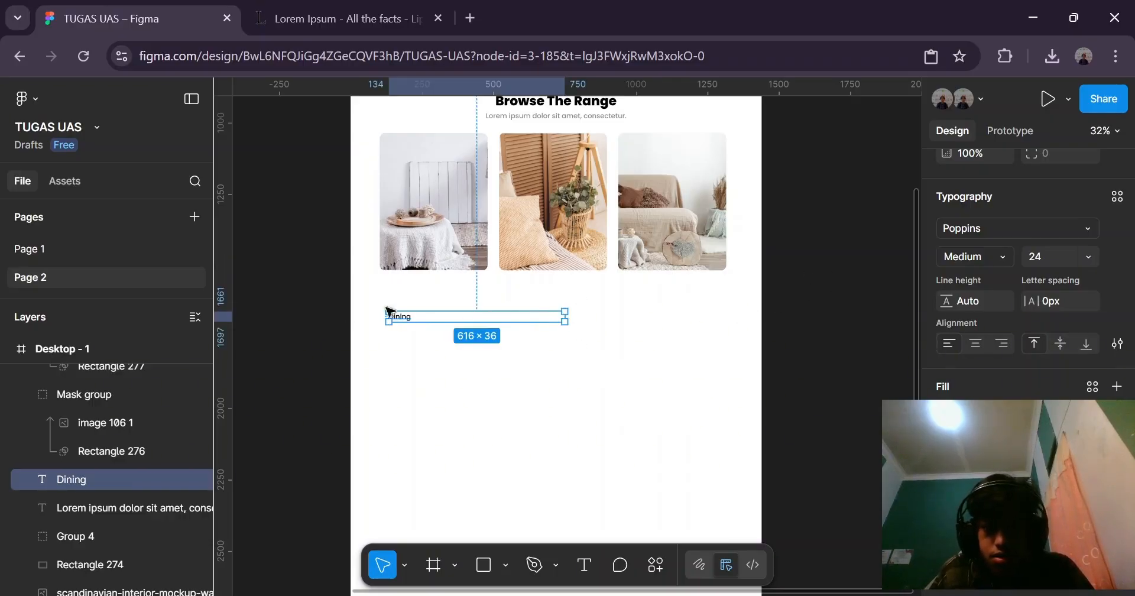
Move the Dining caption under the table photo at X 249, Y 1559, set its font size to 32 and its box width to 125.
scroll(421, 308, "up", 5, "ctrl")
left_click_drag(699, 325, 453, 279)
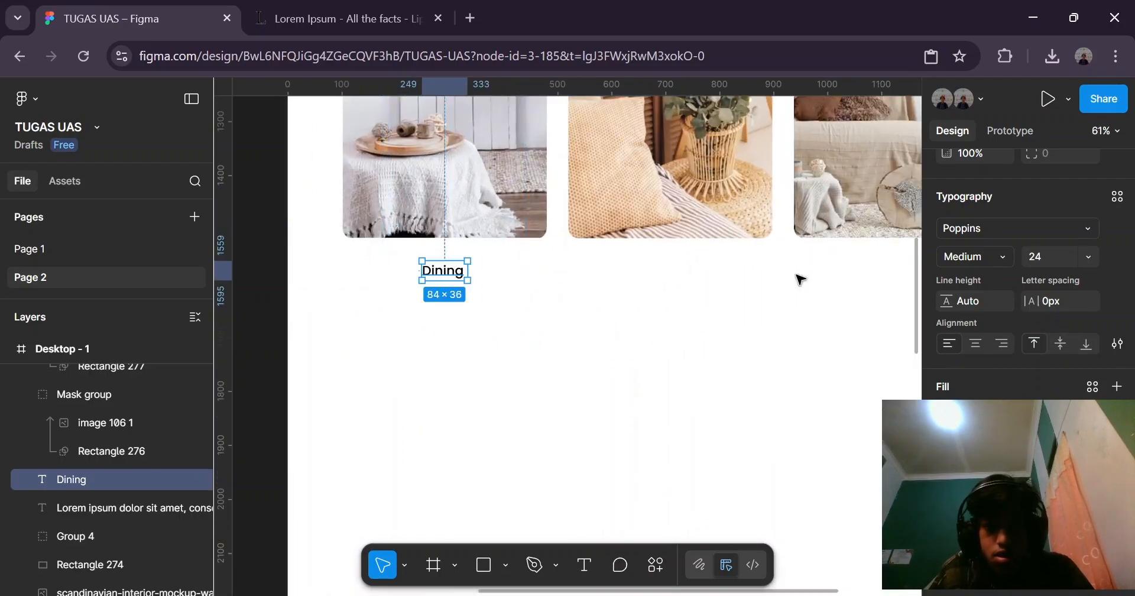
left_click(1089, 256)
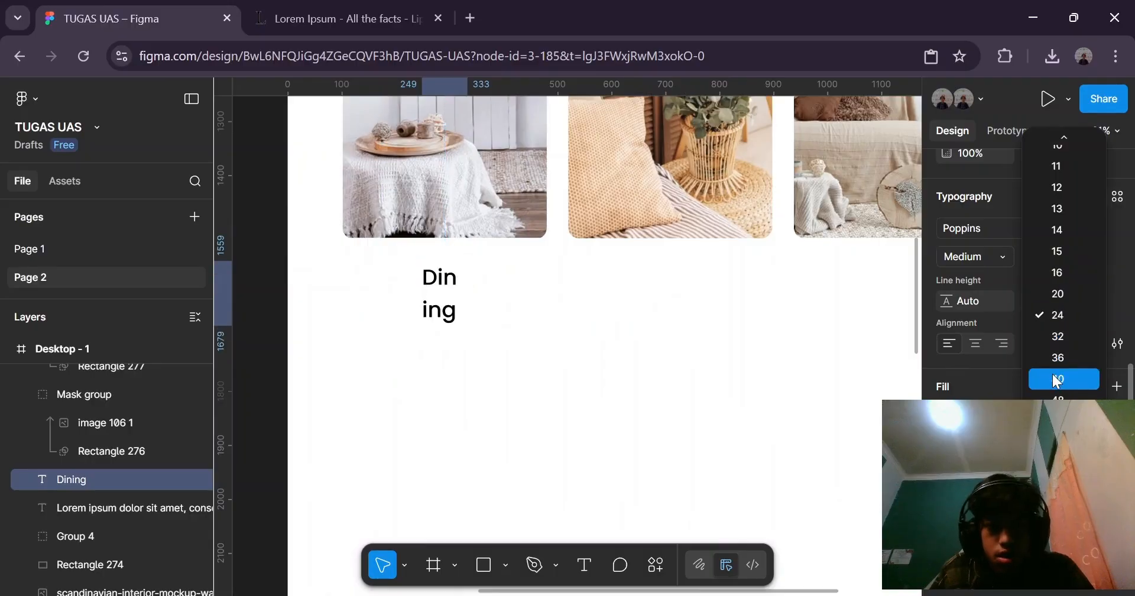
left_click(1059, 335)
left_click_drag(471, 281, 489, 282)
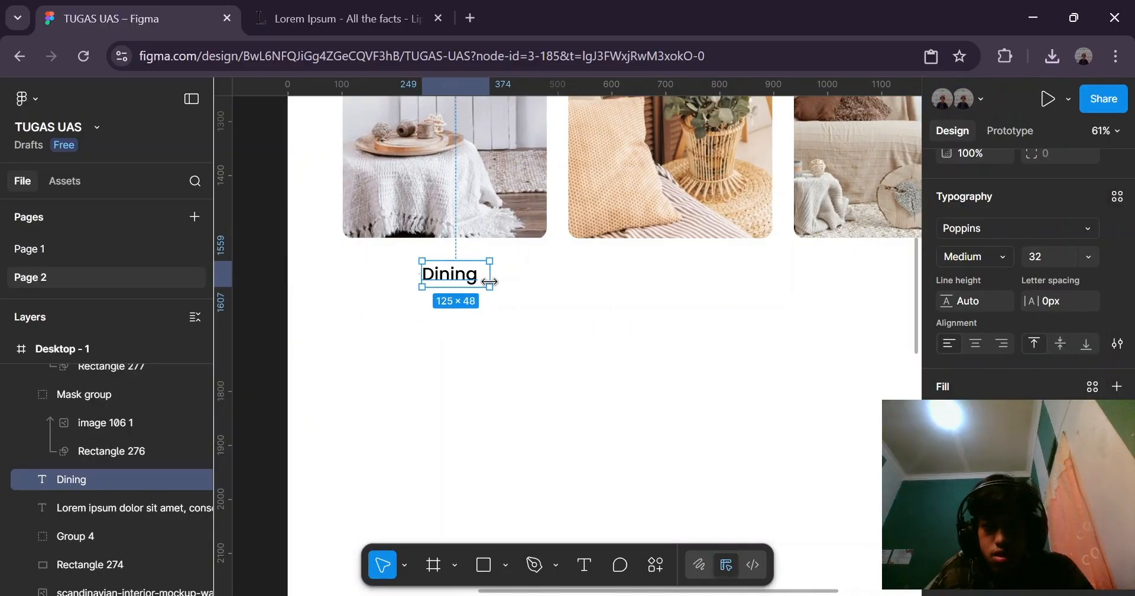
Set the Dining caption's font weight to SemiBold.
scroll(461, 287, "down", 5)
left_click(375, 255)
scroll(473, 325, "up", 4)
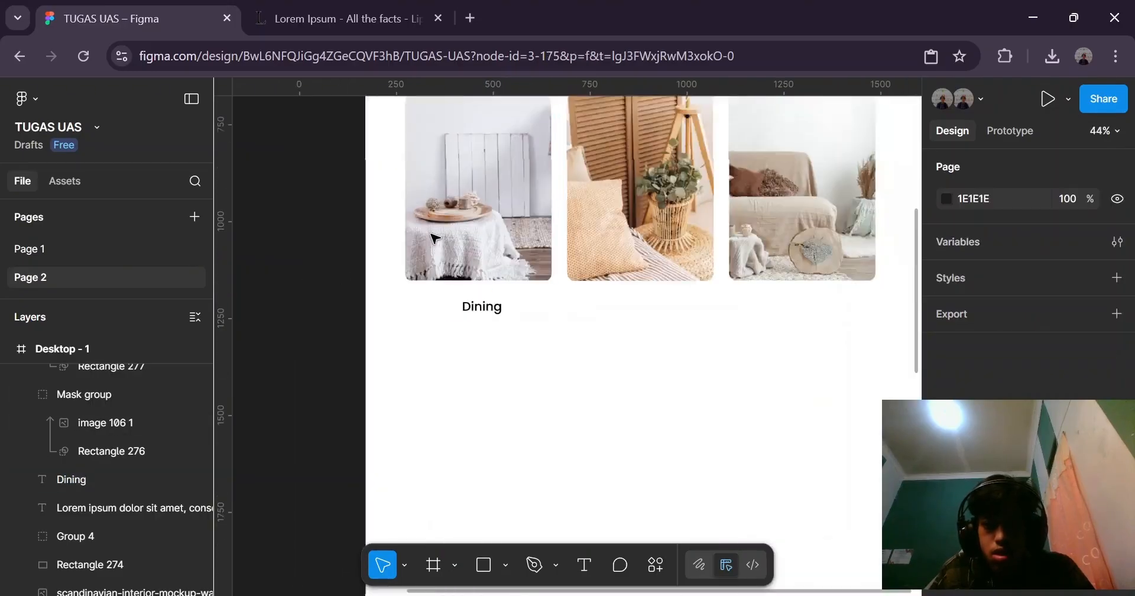
left_click(474, 329)
scroll(1094, 330, "down", 3)
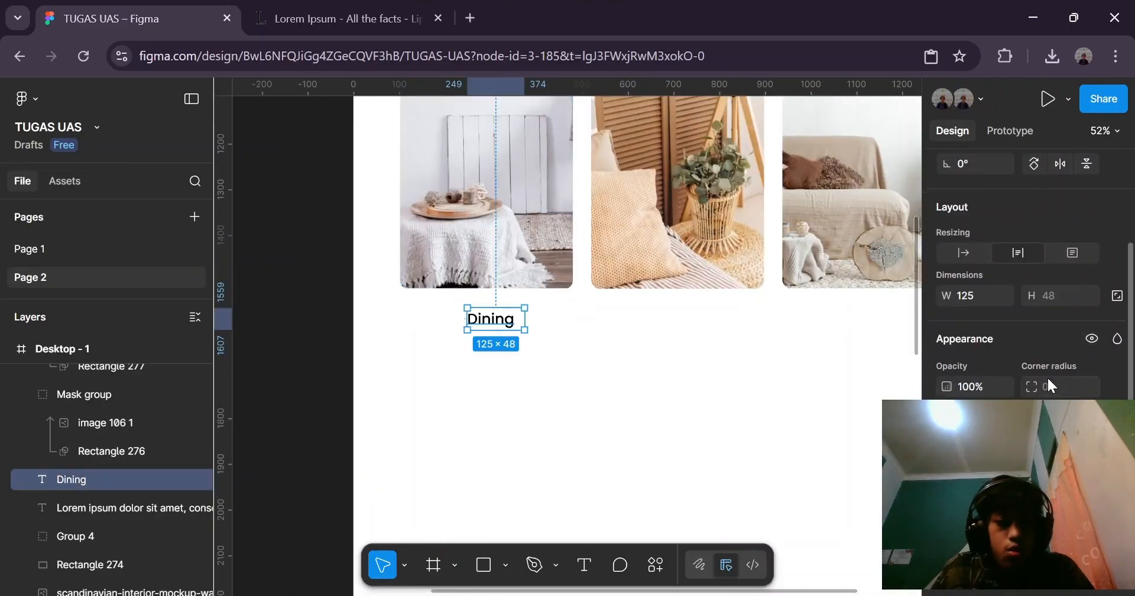
scroll(1046, 304, "down", 3)
left_click(995, 314)
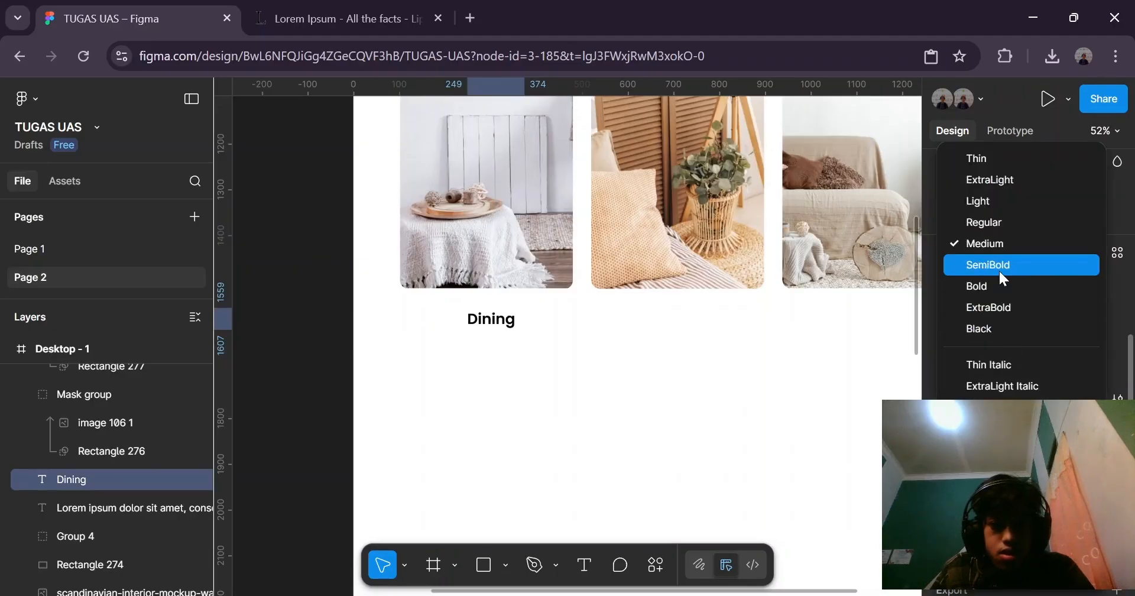
left_click(1013, 264)
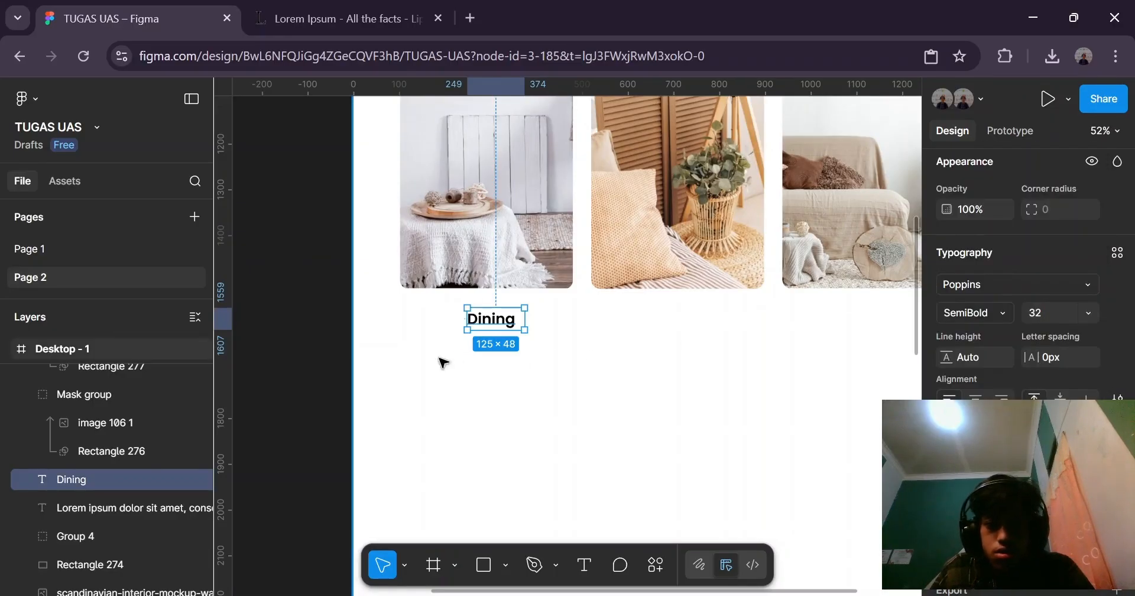
Move the Dining caption closer to the table photo, to X 228, Y 1537.
scroll(291, 376, "down", 1)
left_click(292, 375)
left_click(472, 328)
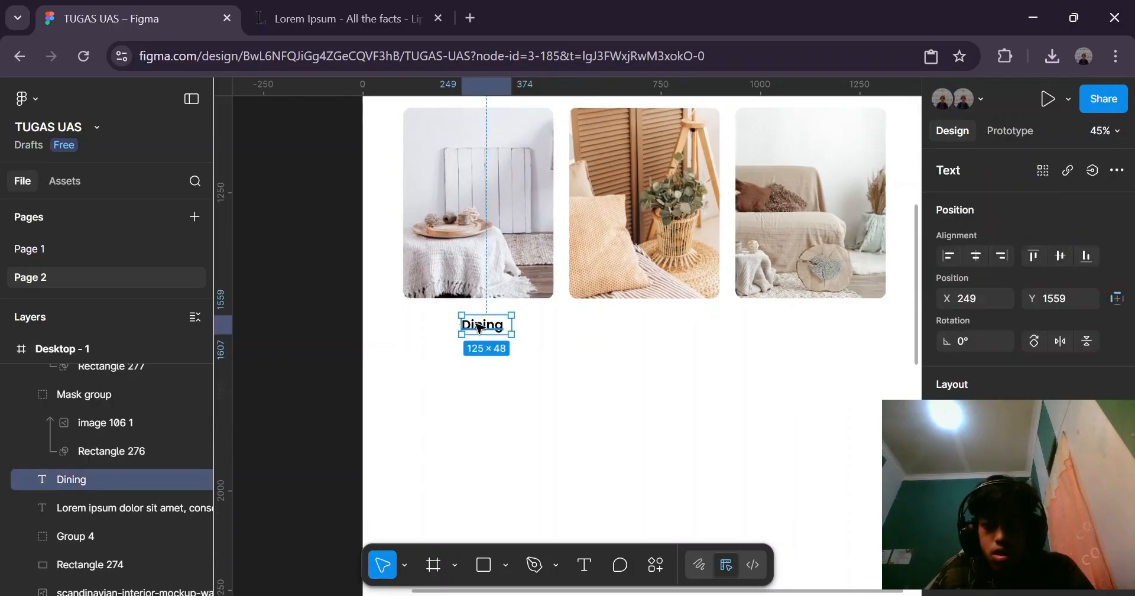
left_click_drag(479, 329, 475, 320)
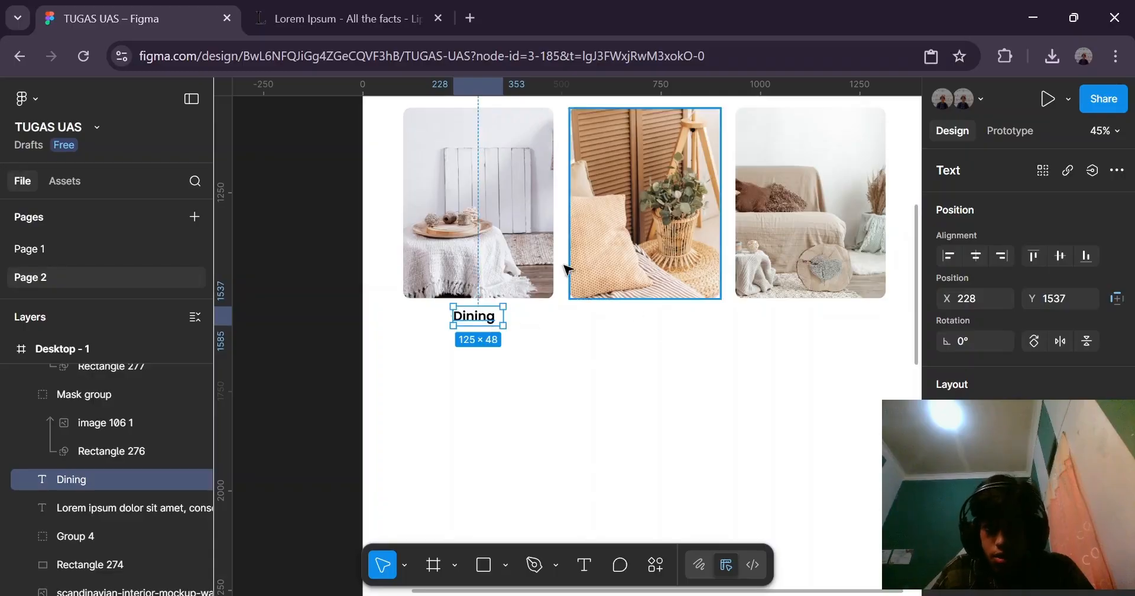
Duplicate the Dining caption under the second photo at X 646, Y 1537 and under the third photo at X 1064, Y 1548.
scroll(562, 264, "down", 3)
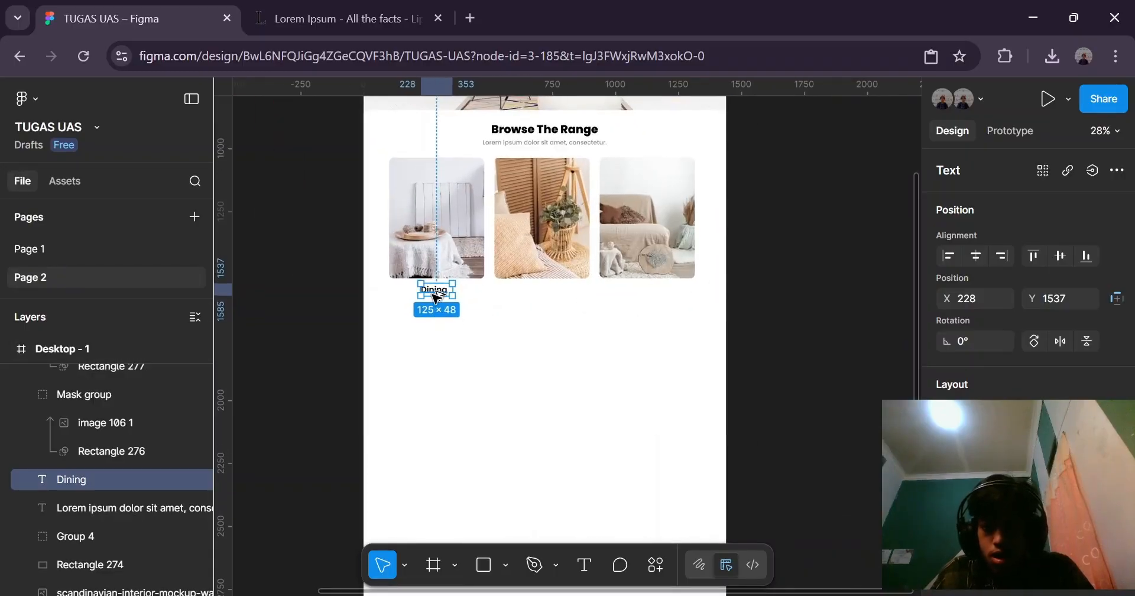
left_click_drag(436, 293, 542, 295, "alt")
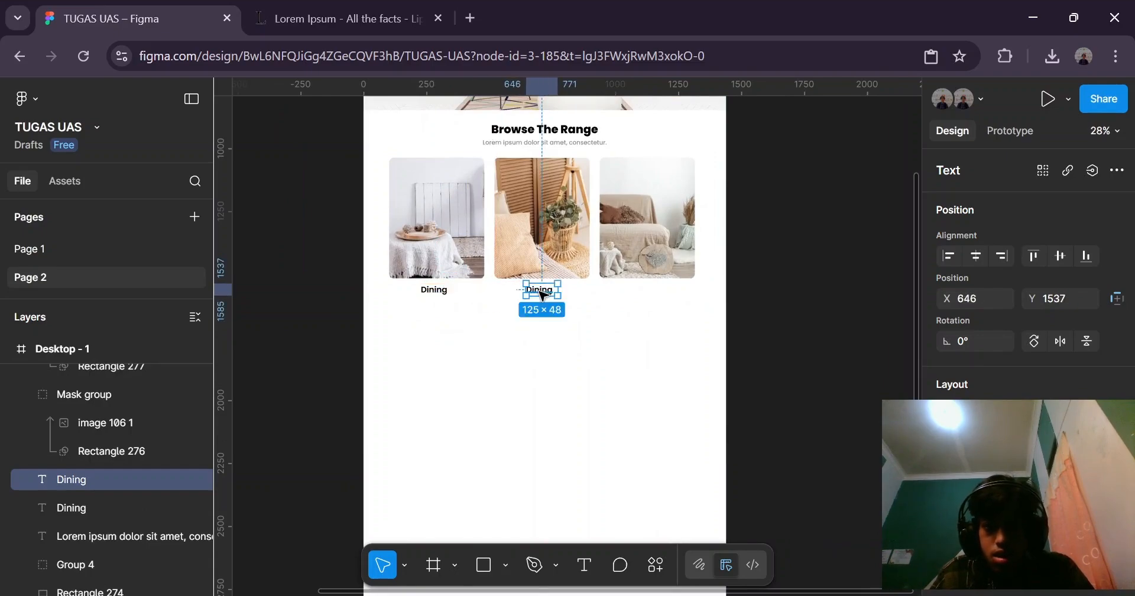
scroll(560, 288, "up", 2)
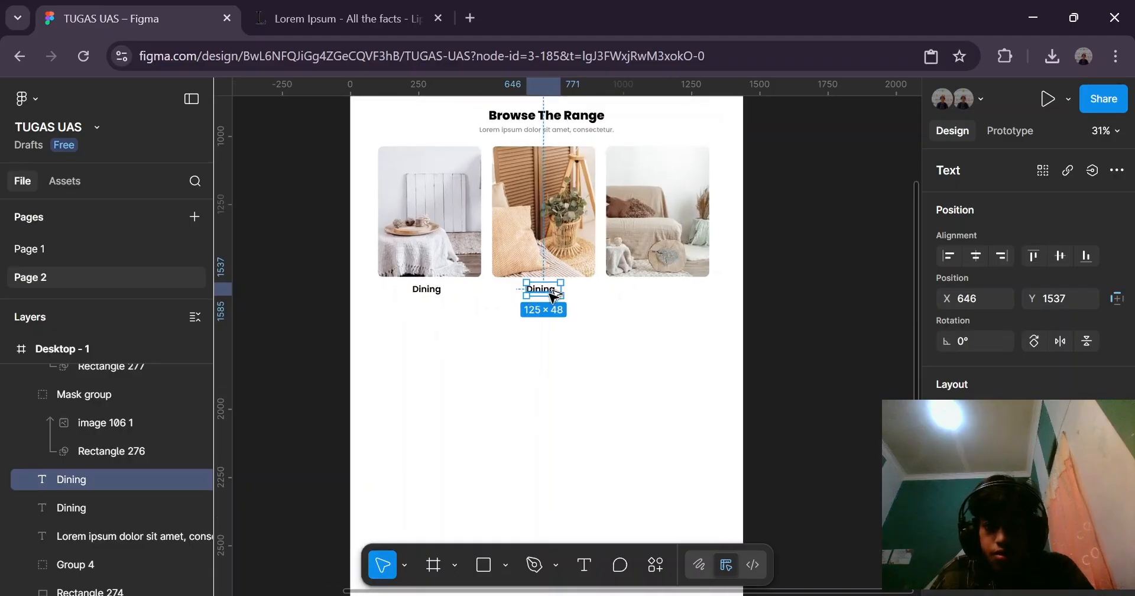
left_click_drag(543, 293, 657, 296, "alt")
Change the caption under the second photo to "Living".
left_click(519, 297)
left_click(544, 292)
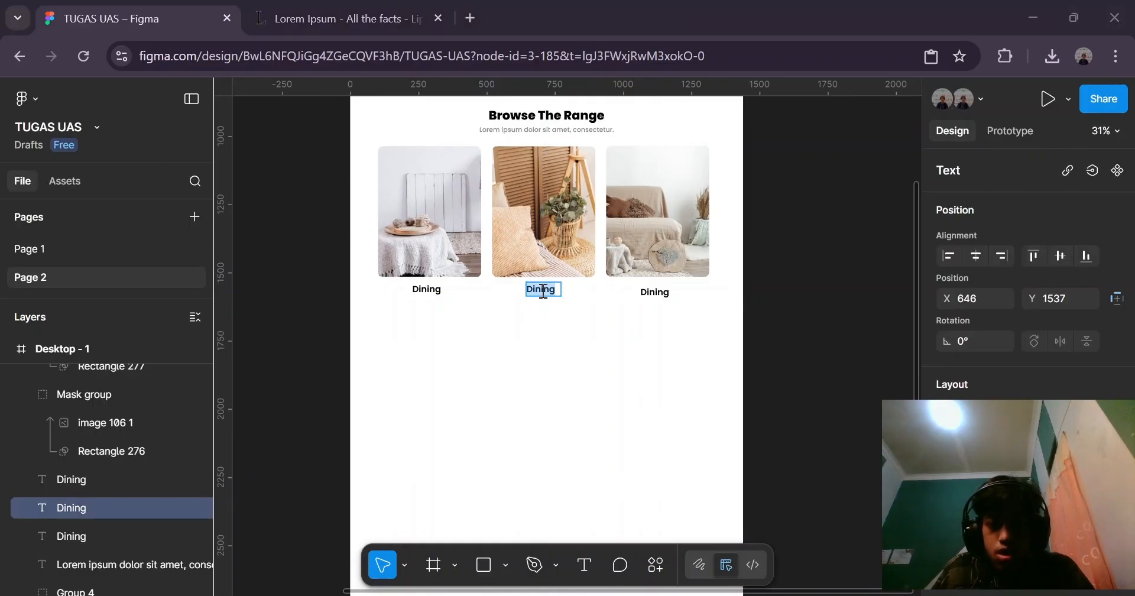
double_click(544, 292)
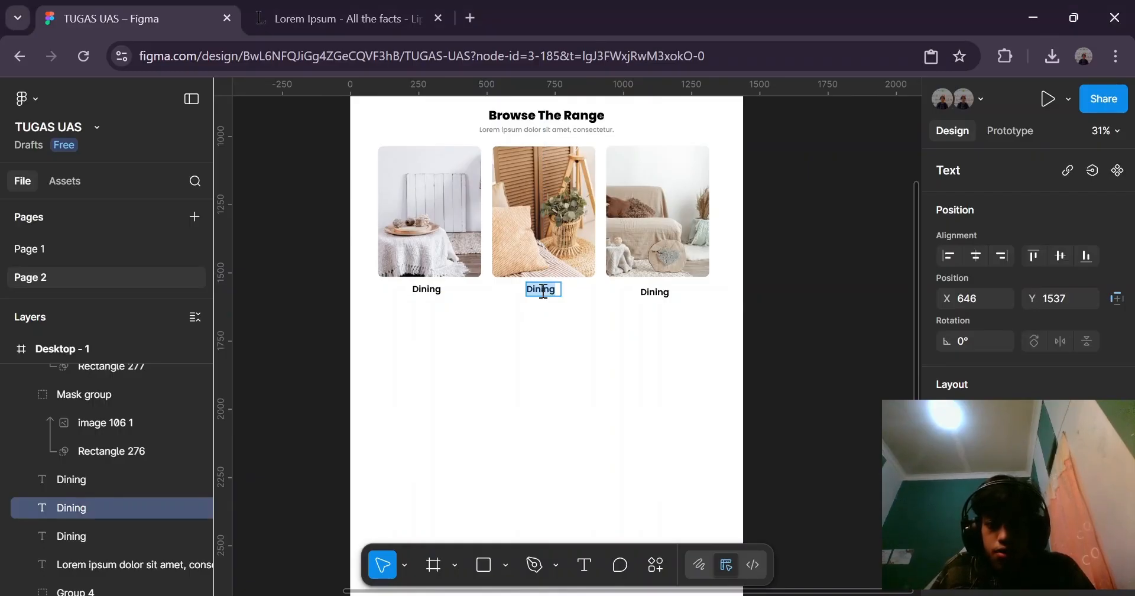
double_click(543, 291)
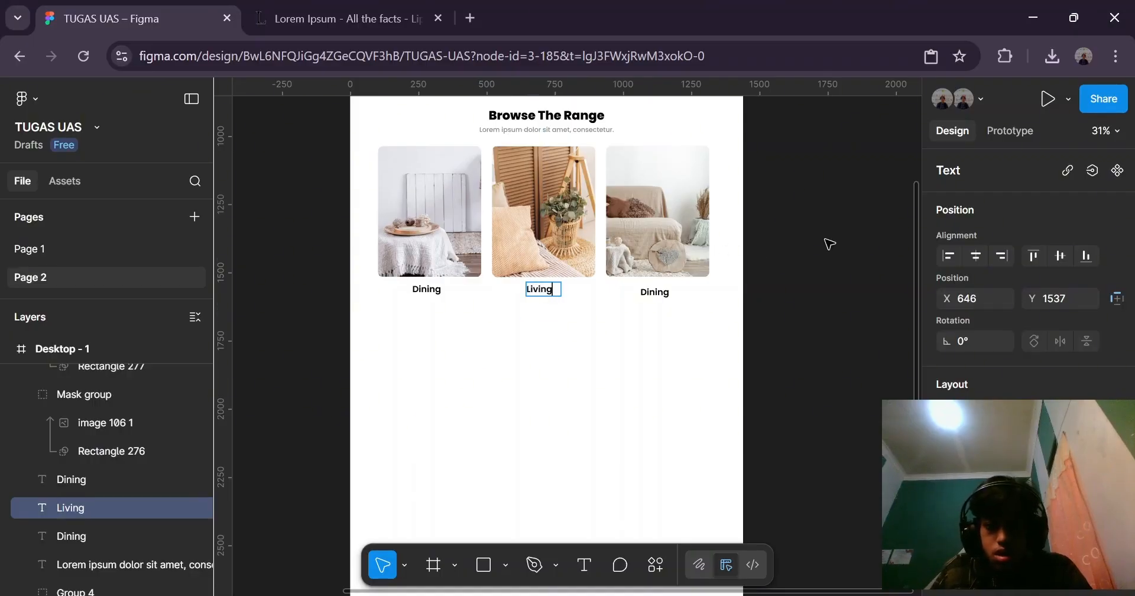
key("Escape")
Change the caption under the sofa photo to "Bedroom" and widen its text box so the word fits on one line.
double_click(656, 292)
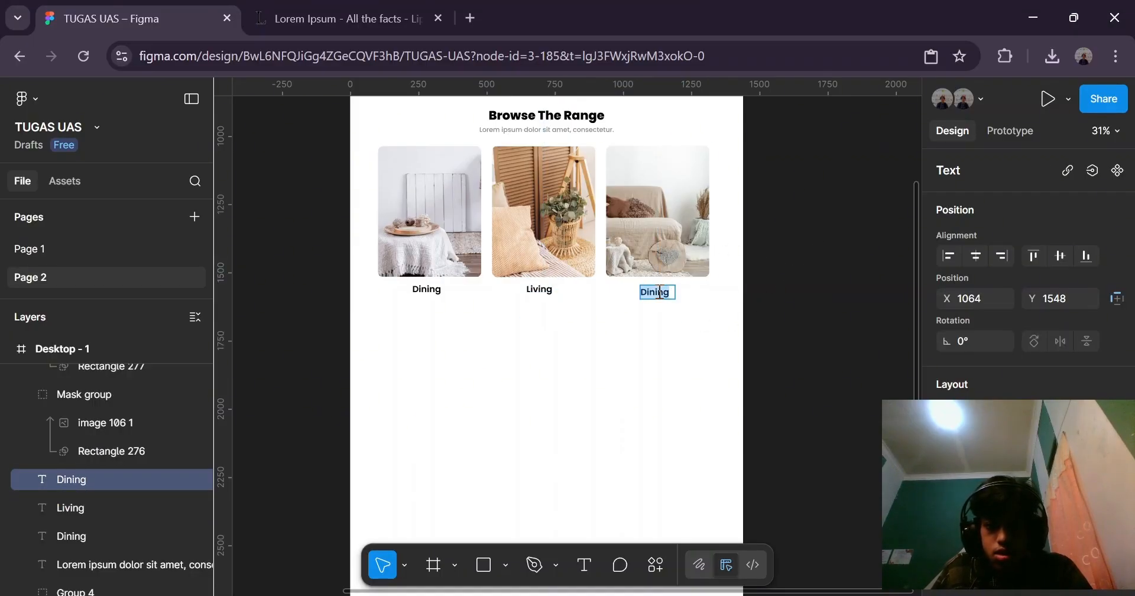
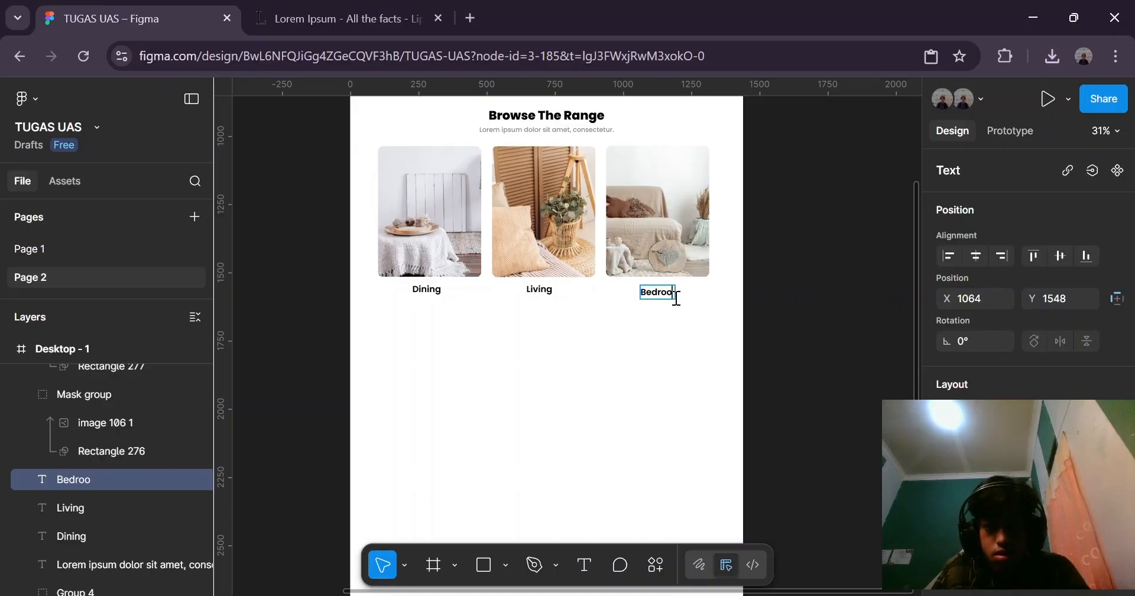
type("m")
key("Escape")
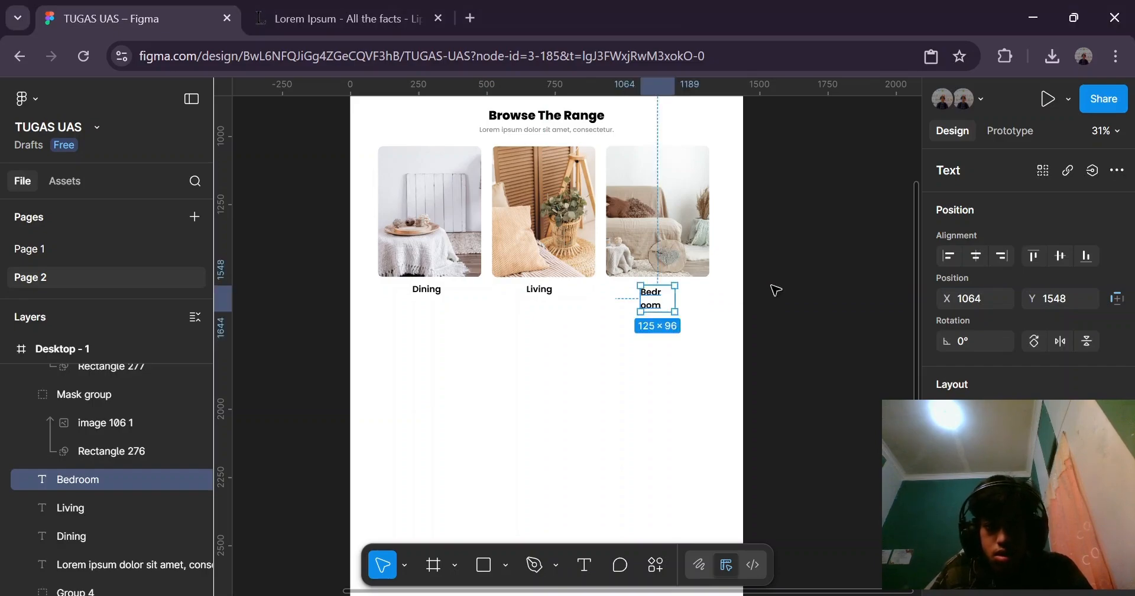
left_click(774, 286)
left_click(670, 298)
mouse_move(674, 293)
left_mouse_down()
mouse_move(704, 292)
mouse_move(681, 294)
mouse_move(691, 288)
left_mouse_up()
Fine-tune the positions of the Living, Bedroom and Dining captions so each sits centered beneath its photo.
left_click(591, 302)
scroll(592, 302, "up", 3)
left_click(519, 286)
scroll(520, 287, "down", 3)
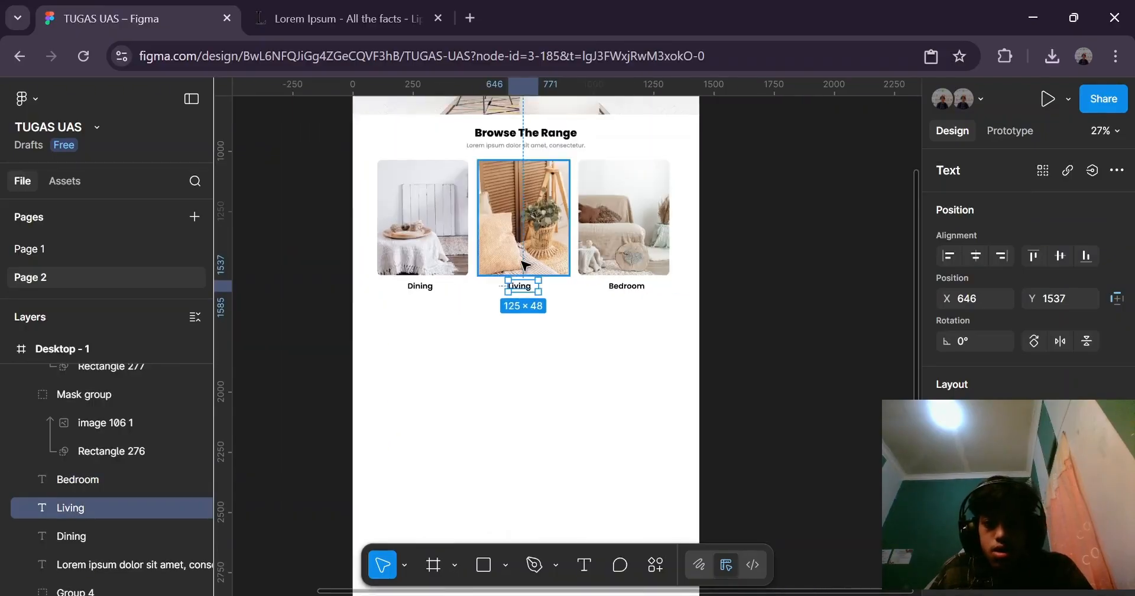
scroll(529, 299, "up", 3)
left_click_drag(524, 303, 532, 307)
left_click_drag(693, 309, 693, 309)
left_click(355, 305)
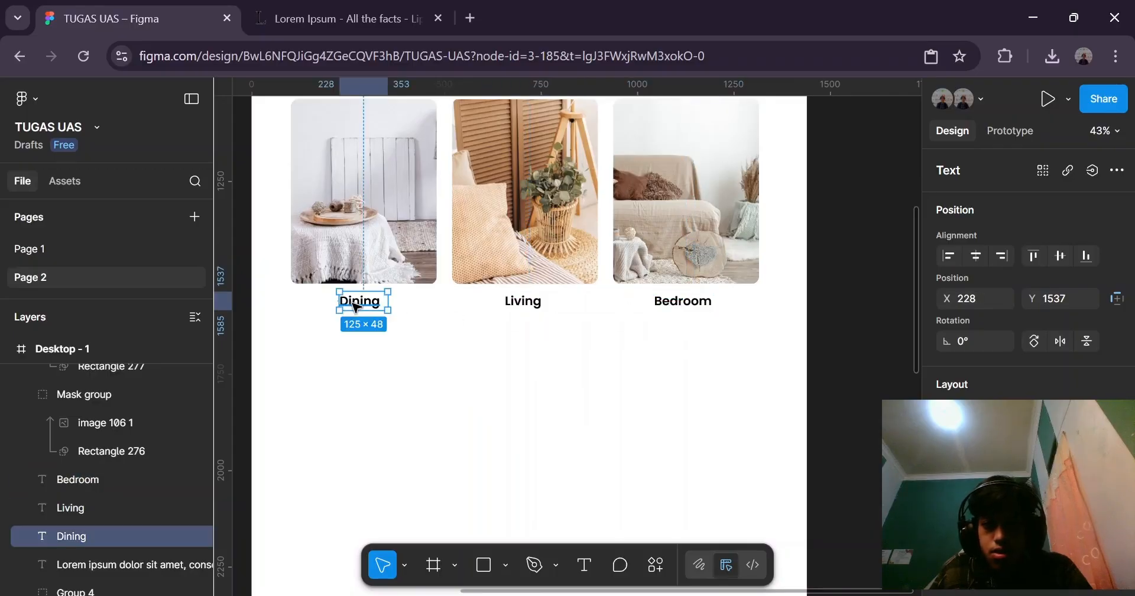
left_click_drag(354, 306, 353, 305)
scroll(502, 299, "down", 3)
left_click(678, 300)
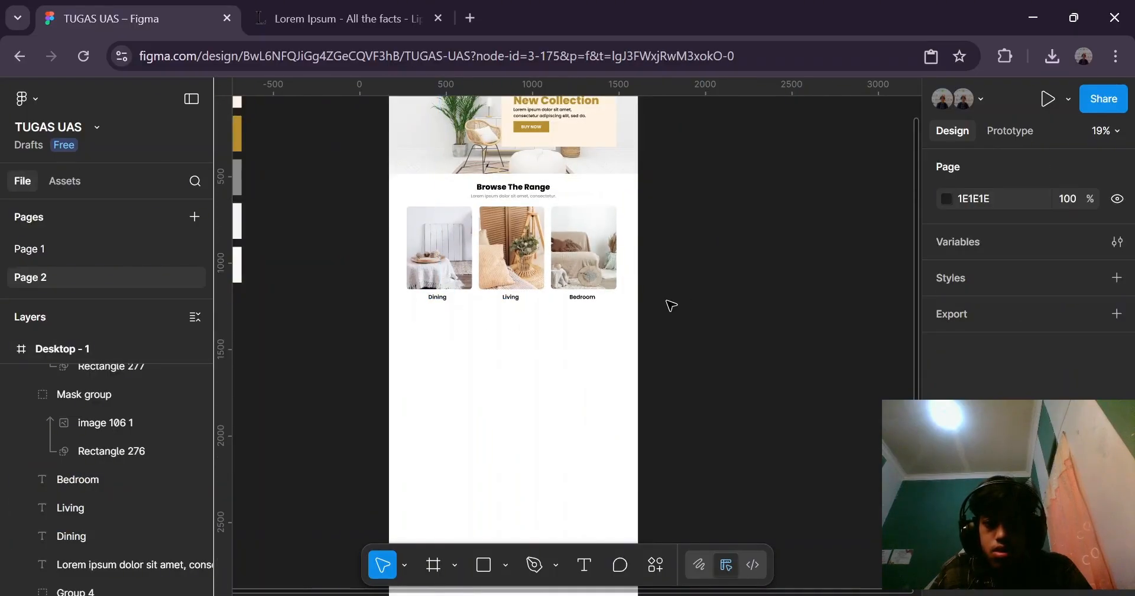
Review the page layout from the header down to the captioned photo cards and the empty area below them.
scroll(673, 314, "up", 5)
scroll(680, 323, "down", 4)
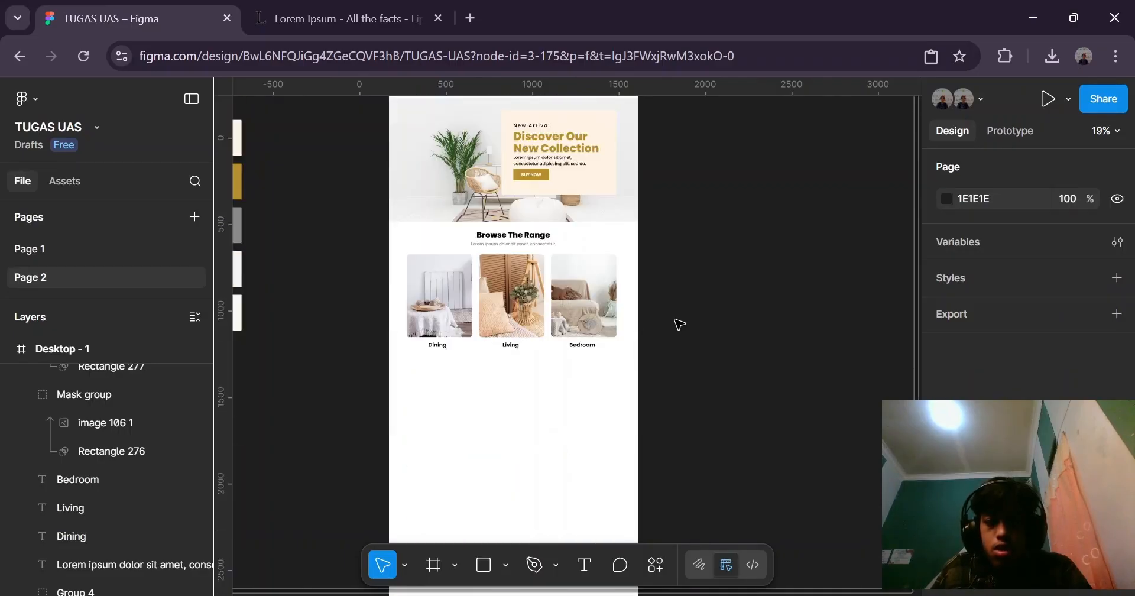
scroll(628, 304, "up", 2)
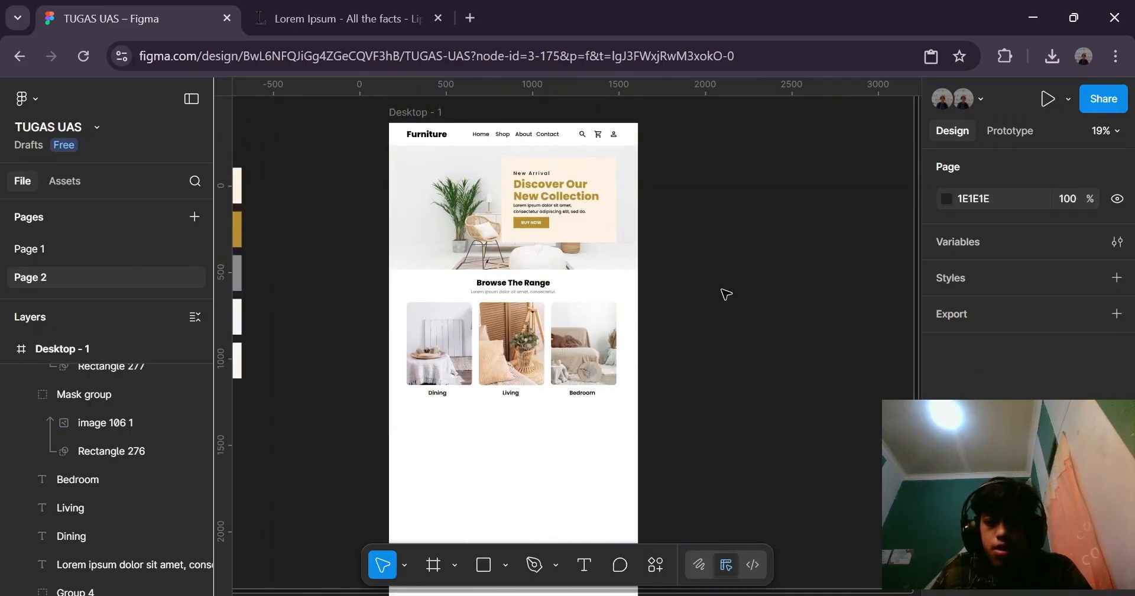
scroll(729, 293, "down", 5)
scroll(729, 293, "up", 5)
scroll(727, 292, "down", 2)
scroll(650, 261, "up", 7)
scroll(691, 319, "down", 7)
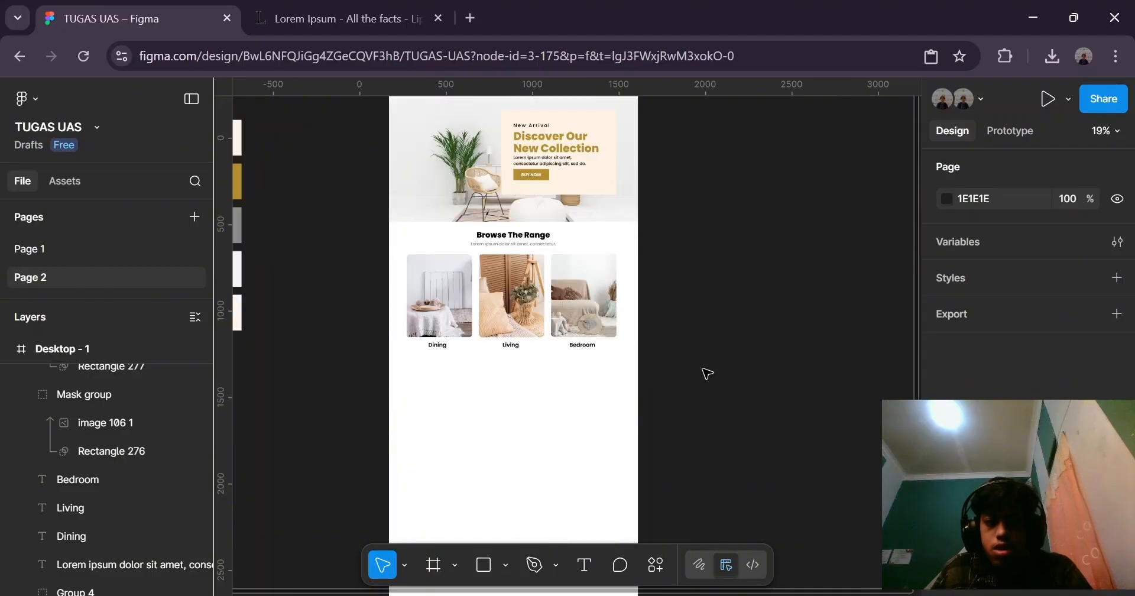
scroll(707, 373, "up", 2)
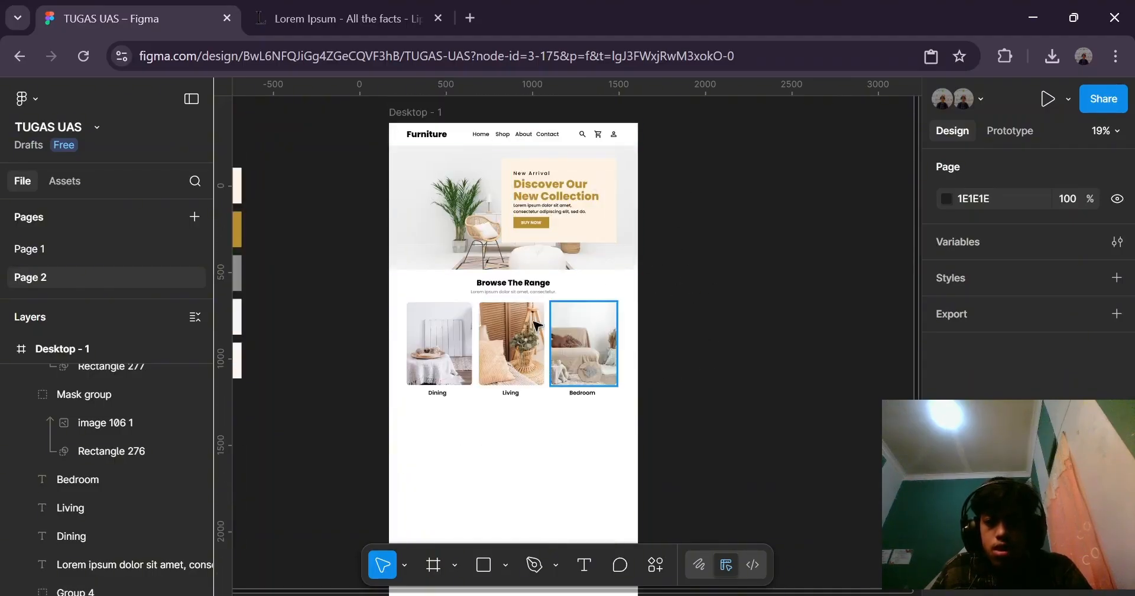
scroll(569, 239, "down", 9)
scroll(571, 240, "up", 4)
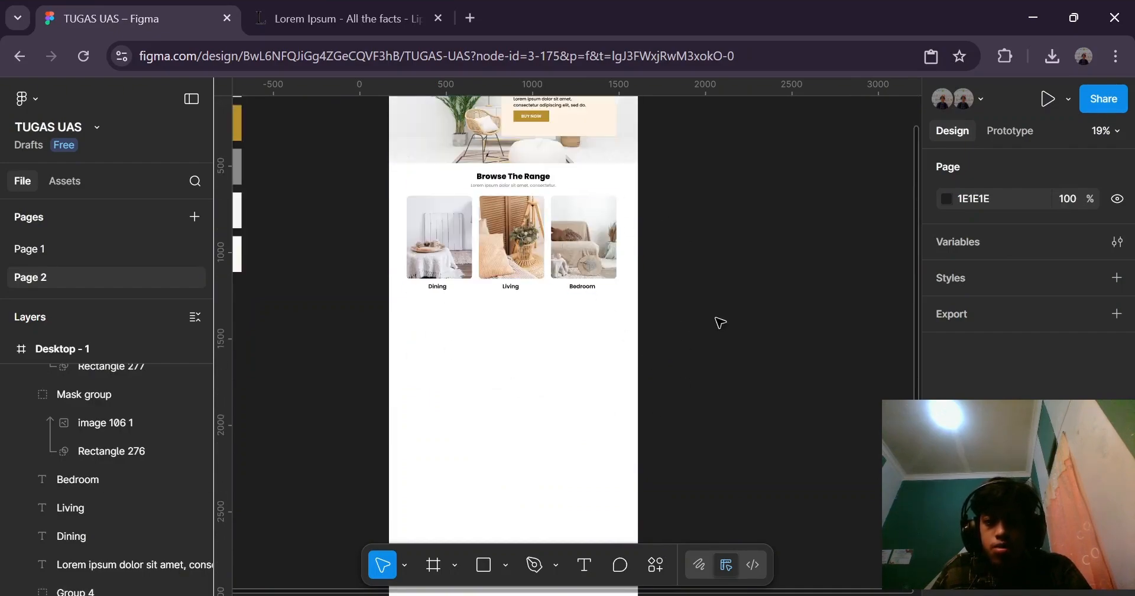
scroll(745, 307, "down", 2)
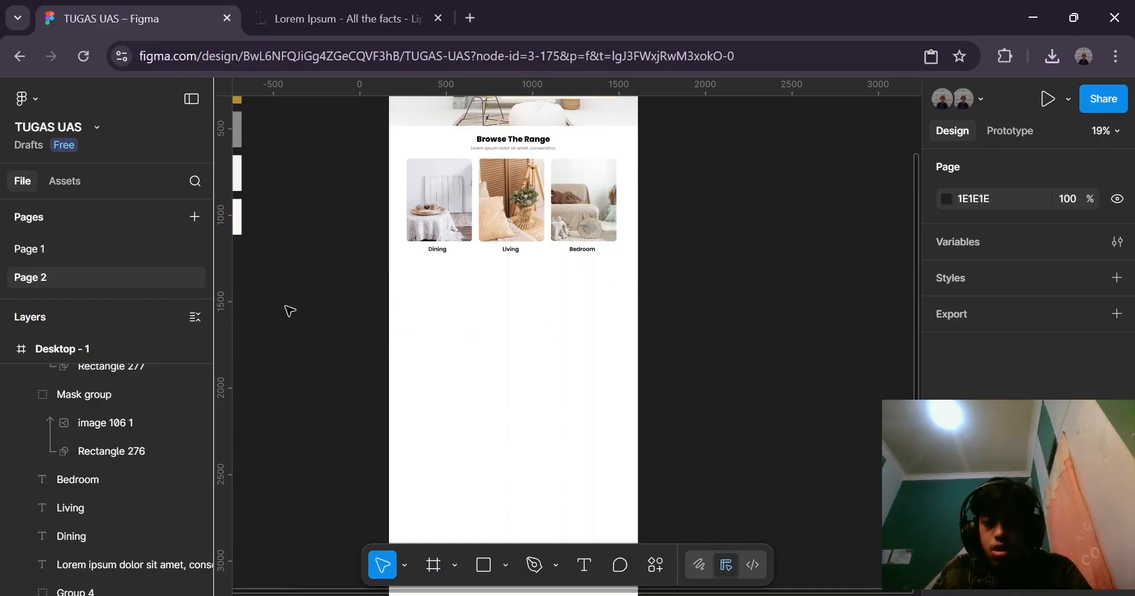
scroll(289, 311, "up", 2)
scroll(628, 329, "up", 3)
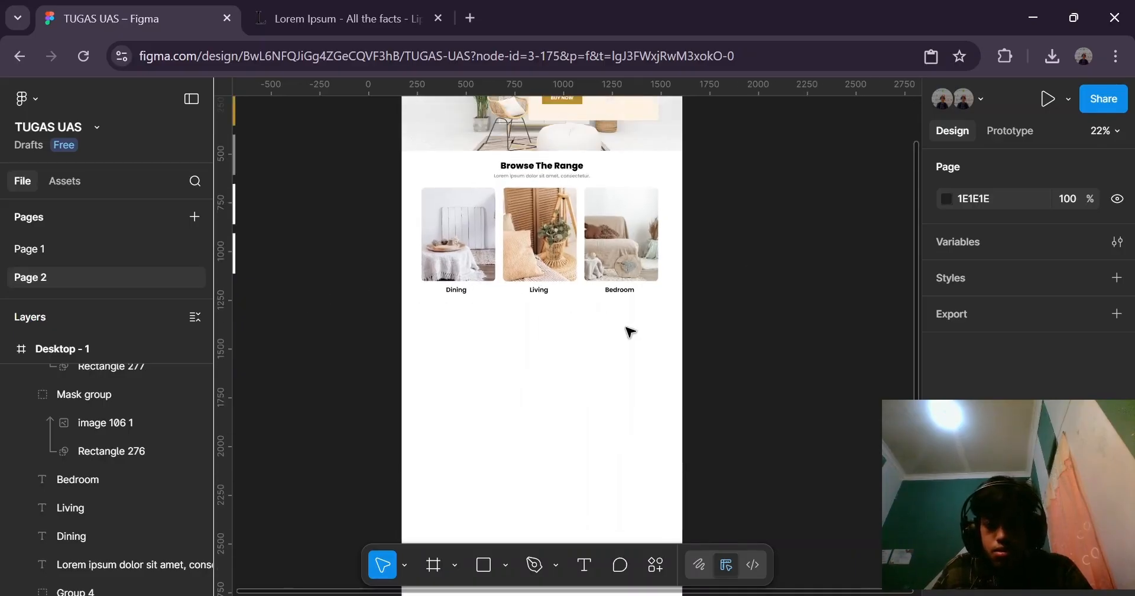
scroll(628, 330, "down", 5)
scroll(627, 330, "up", 5)
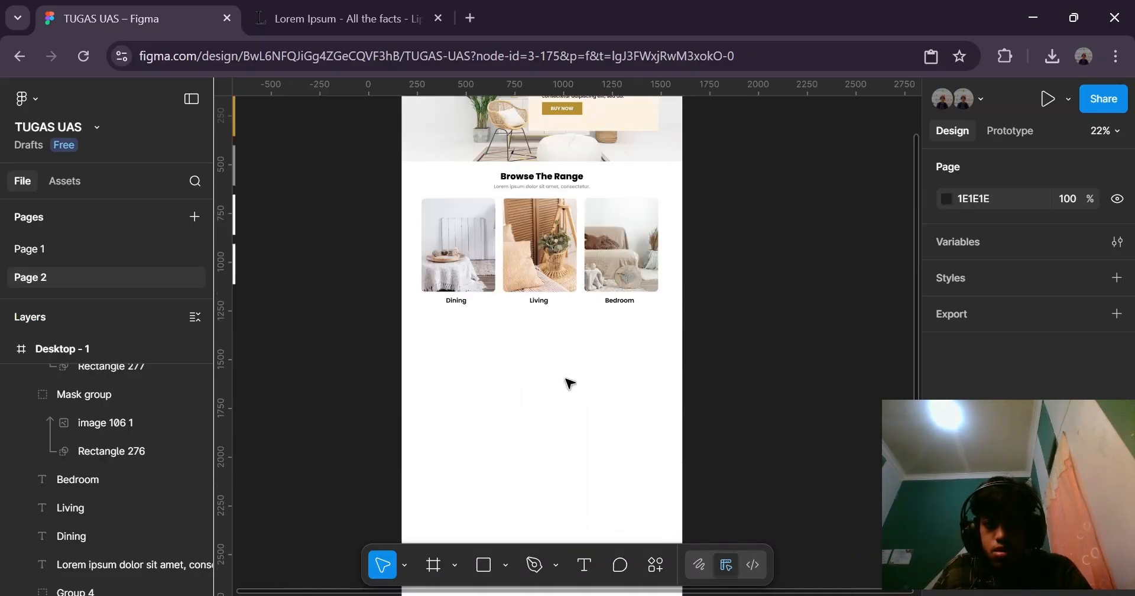
Duplicate the Browse The Range heading and place the copy below the photo captions at X 507, Y 1696.
scroll(609, 278, "up", 2)
scroll(608, 278, "up", 3)
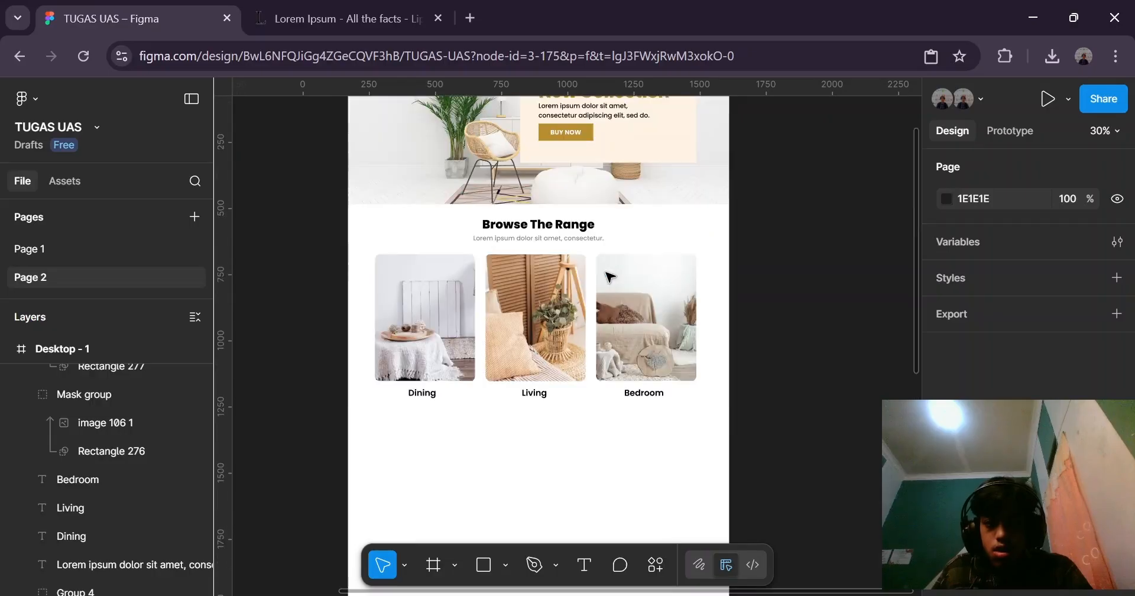
left_click(555, 225)
key("ctrl+d")
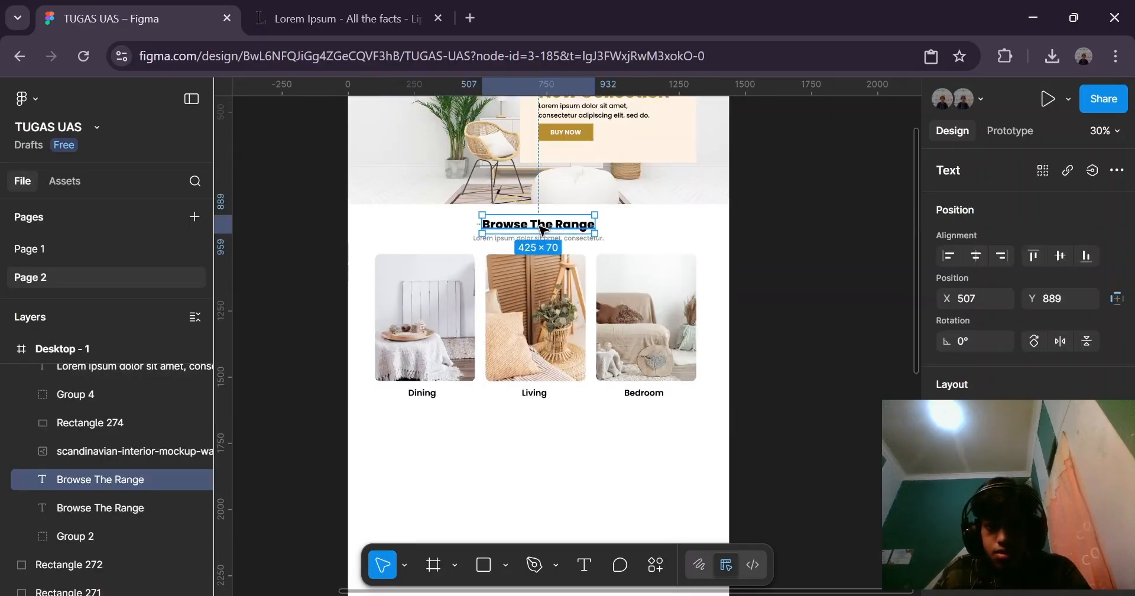
left_click_drag(537, 228, 544, 452)
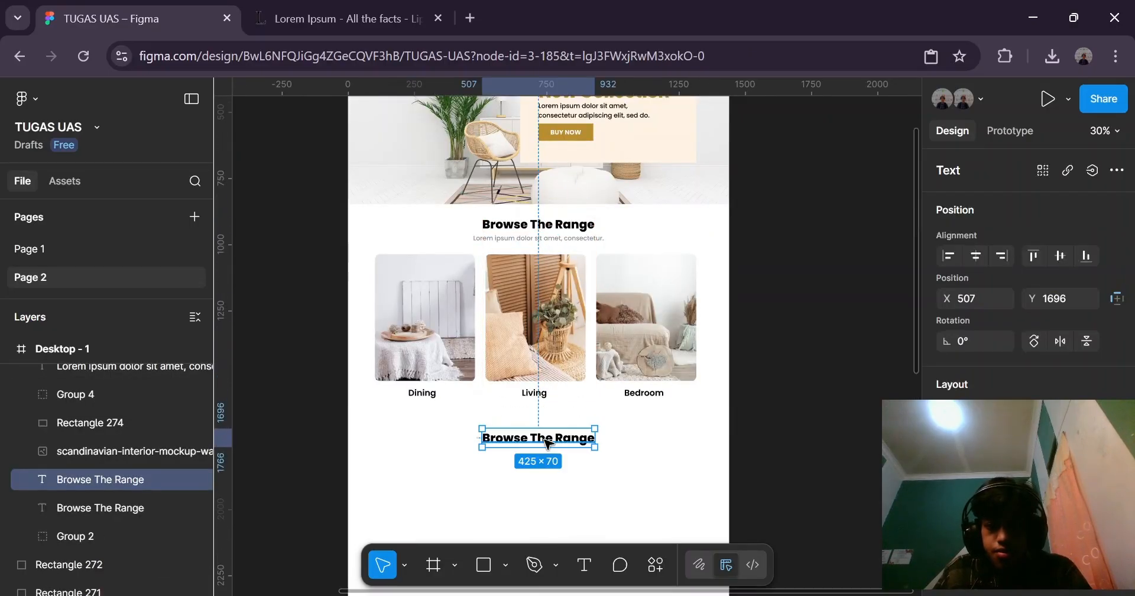
Change the duplicated heading below the photo captions to "Our Products" and center it at X 567, Y 1696.
scroll(566, 396, "down", 2)
type("Ou")
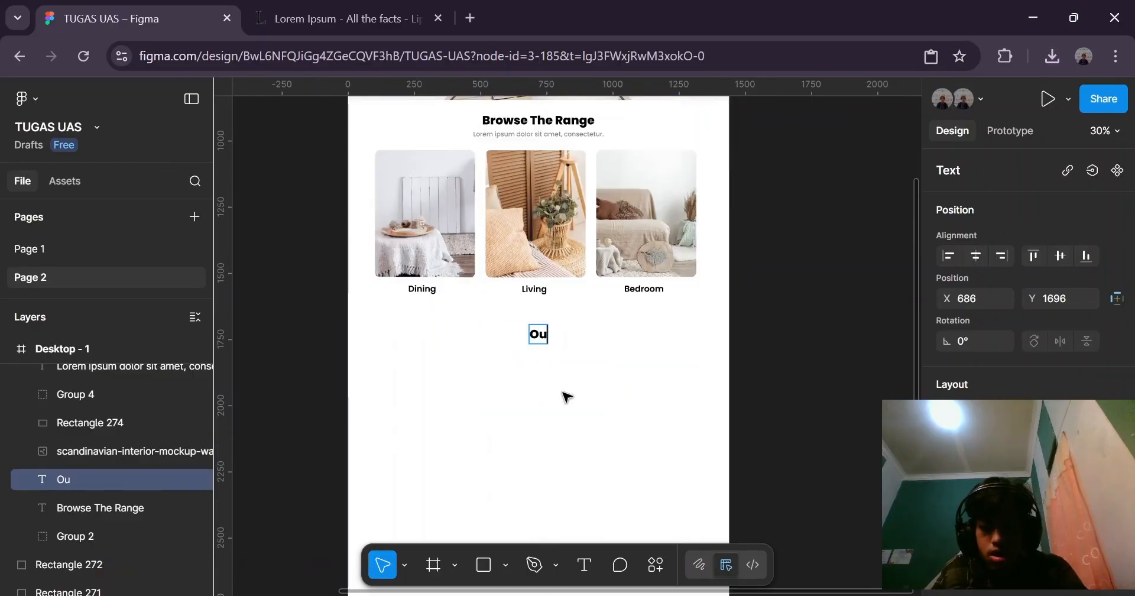
type("r Products")
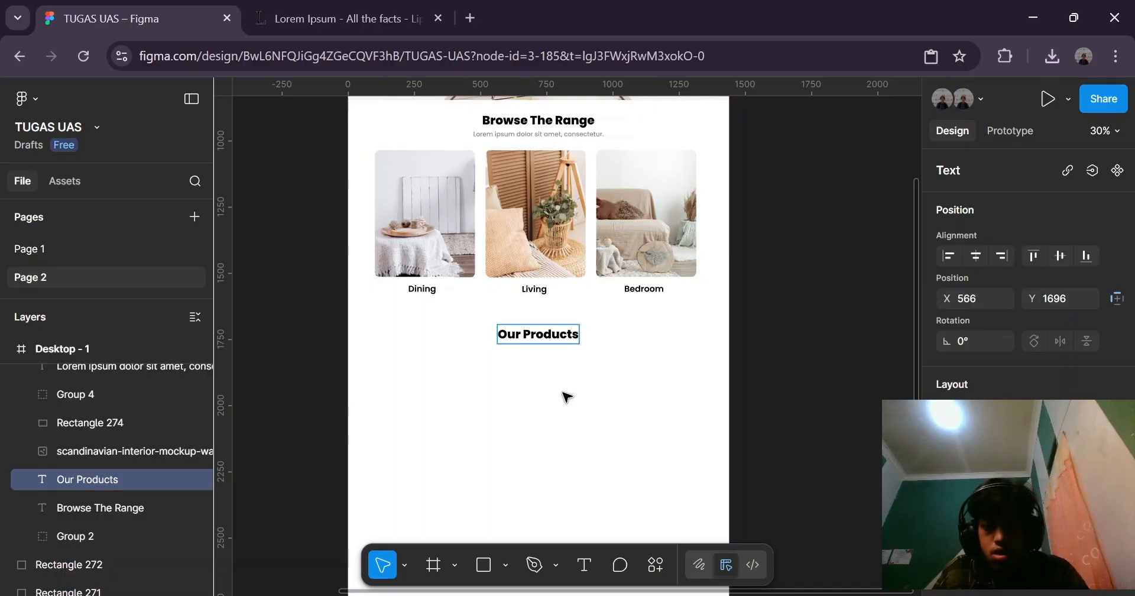
key("Escape")
left_click_drag(540, 336, 539, 340)
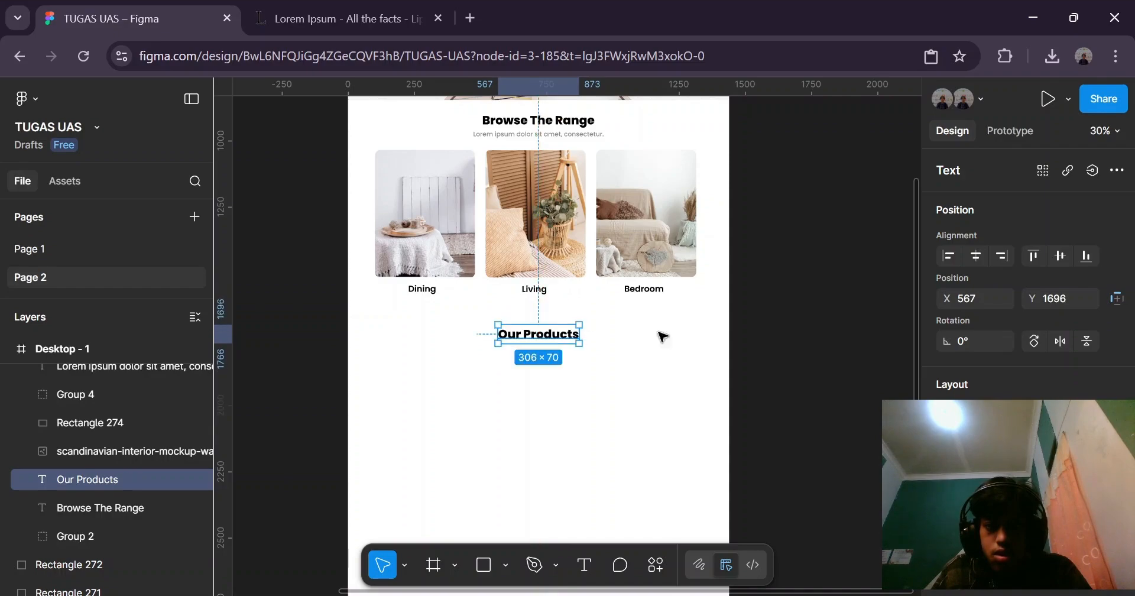
Set the font weight of the Our Products heading to Bold.
left_click(694, 294)
scroll(696, 296, "down", 4)
scroll(698, 297, "up", 5)
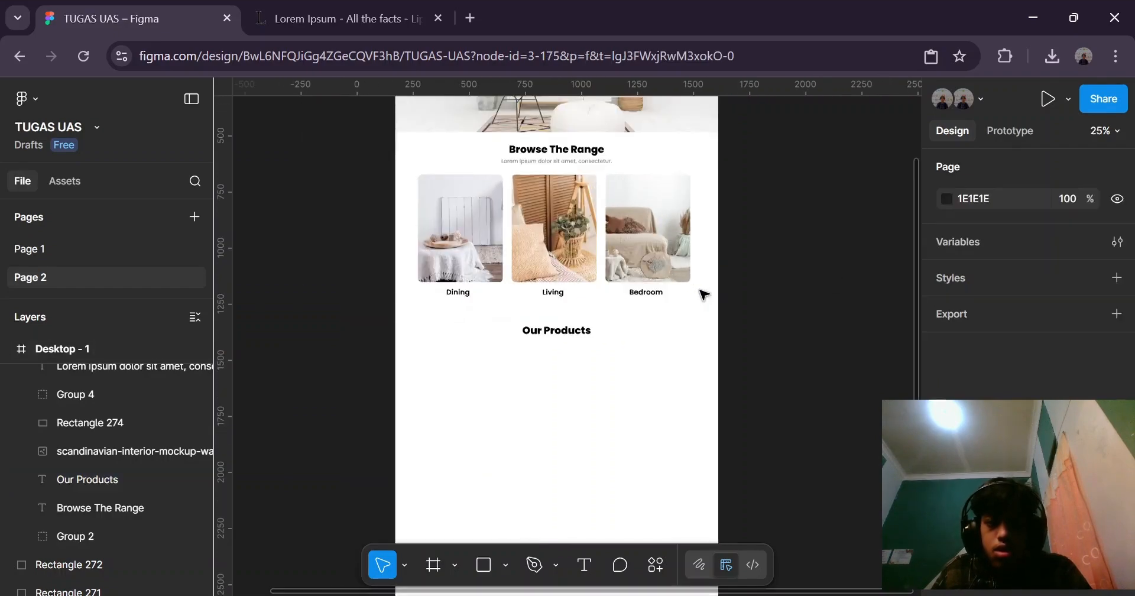
left_click(580, 331)
scroll(1025, 336, "down", 5)
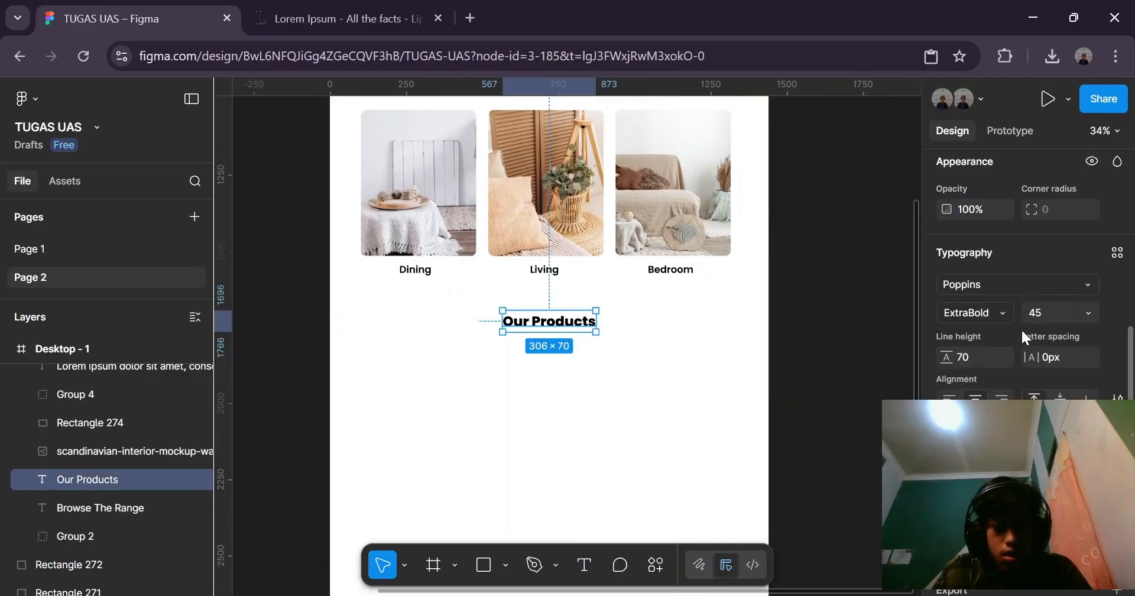
left_click(1004, 313)
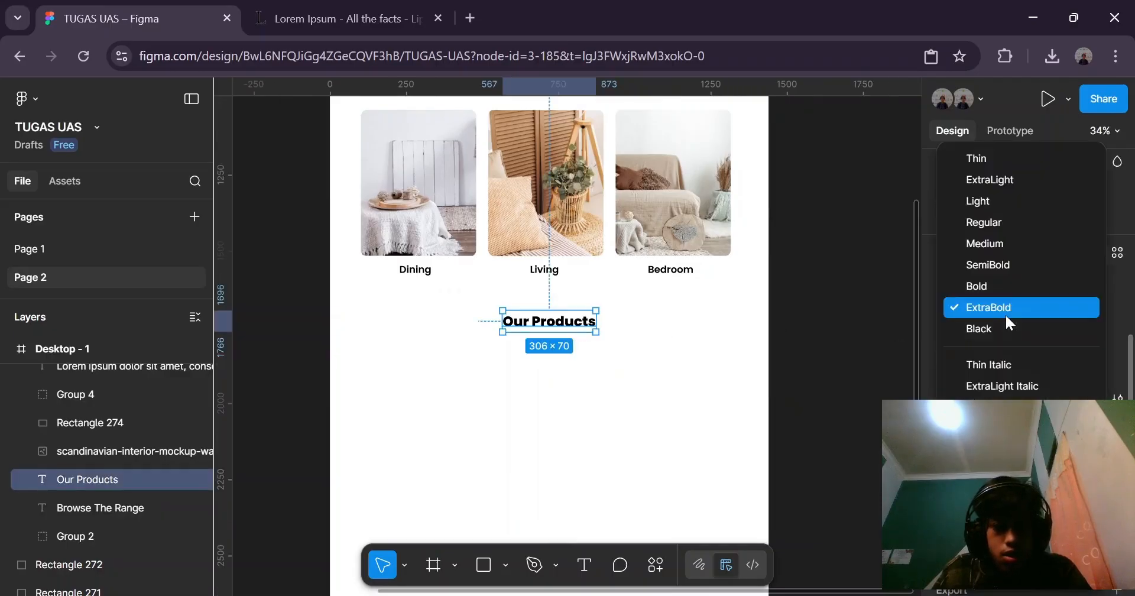
left_click(1007, 282)
left_click(867, 291)
Set the font weight of the Browse The Range heading to Bold.
scroll(867, 291, "up", 5)
left_click(591, 287)
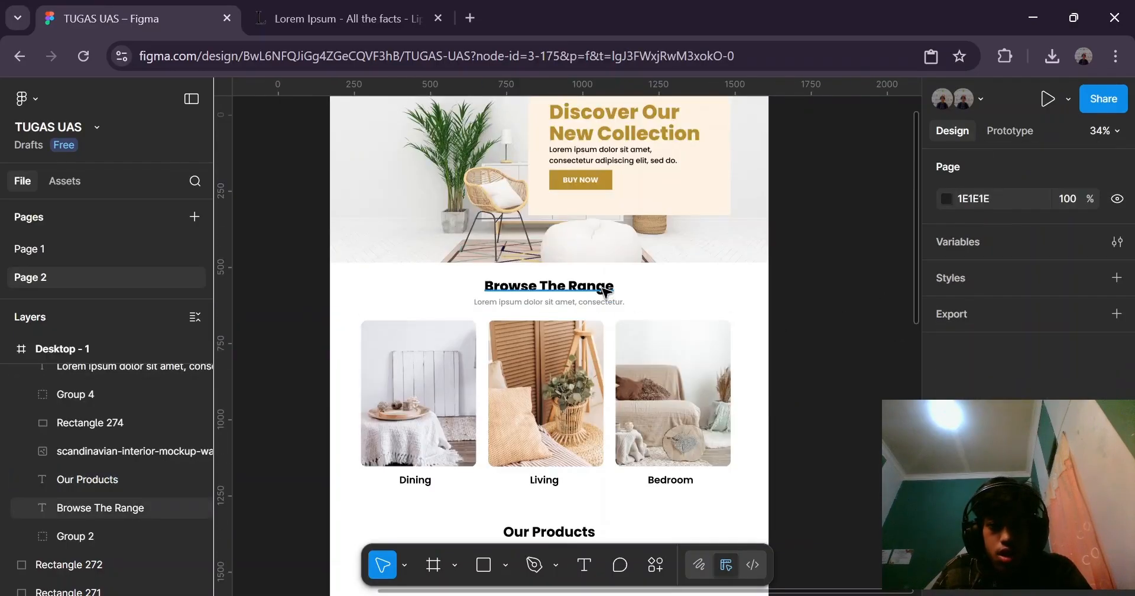
scroll(1044, 289, "down", 3)
left_click(996, 394)
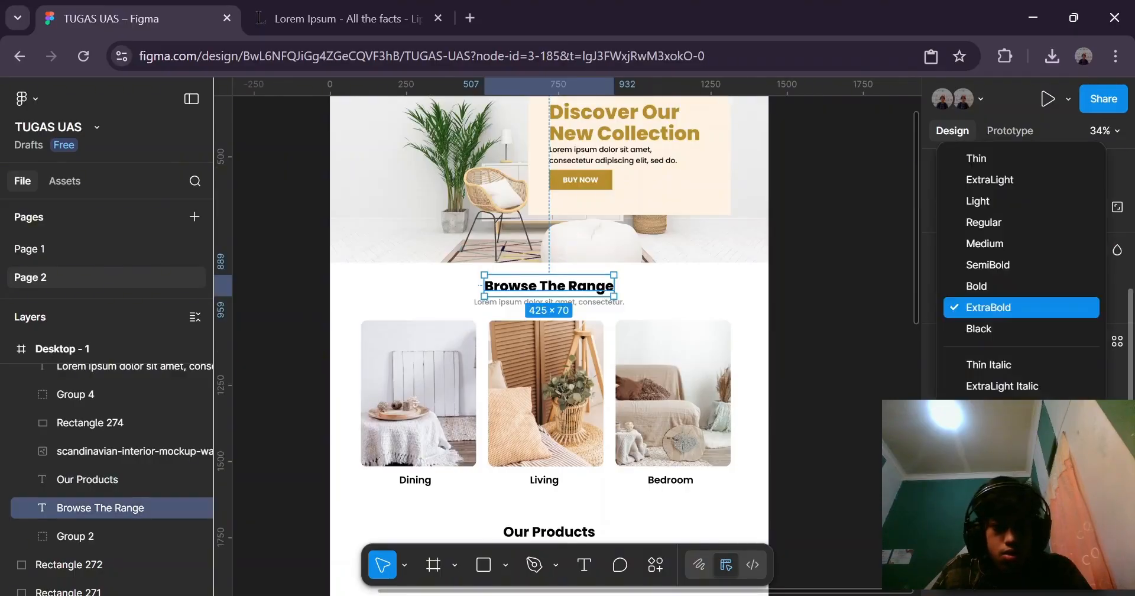
left_click(988, 283)
left_click(781, 325)
Paste the four copied product photos onto the canvas beside the page frame.
scroll(672, 342, "down", 5)
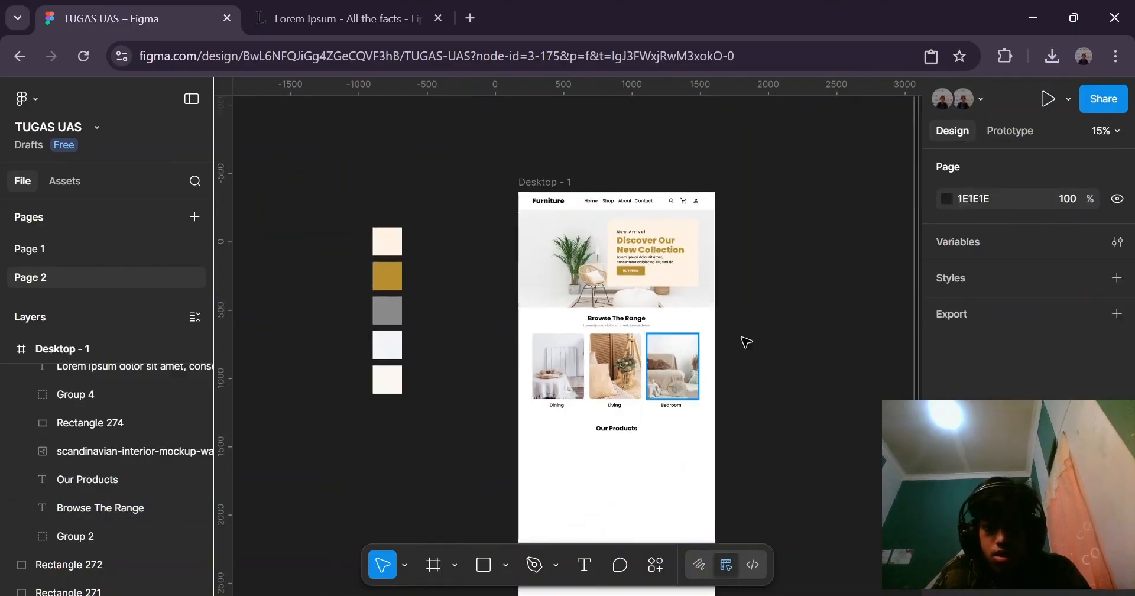
scroll(624, 439, "up", 2)
scroll(748, 372, "down", 2)
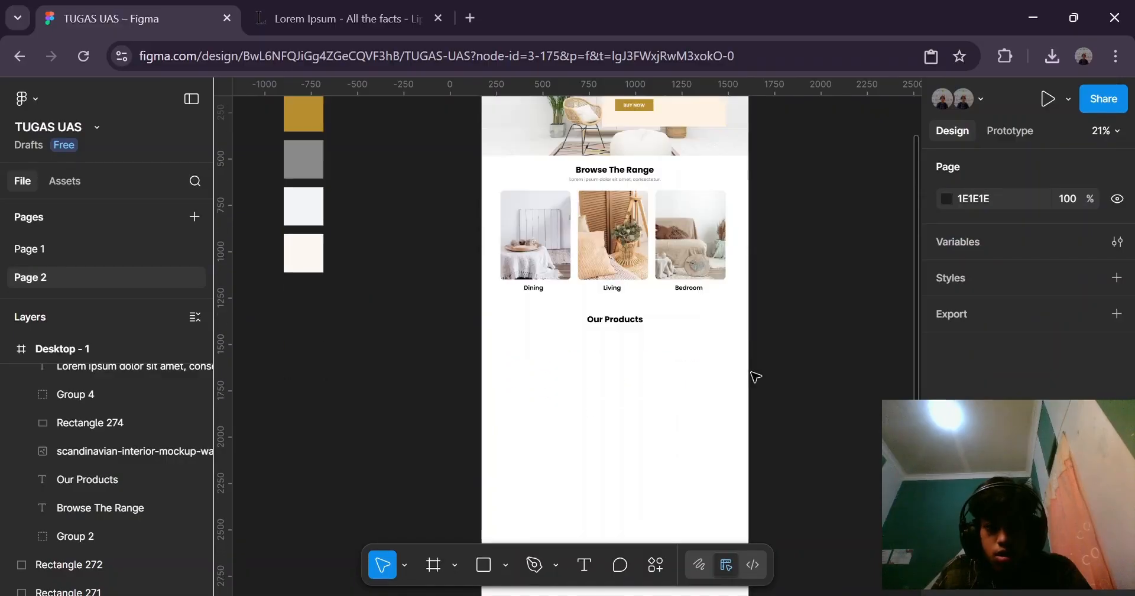
scroll(676, 318, "up", 3)
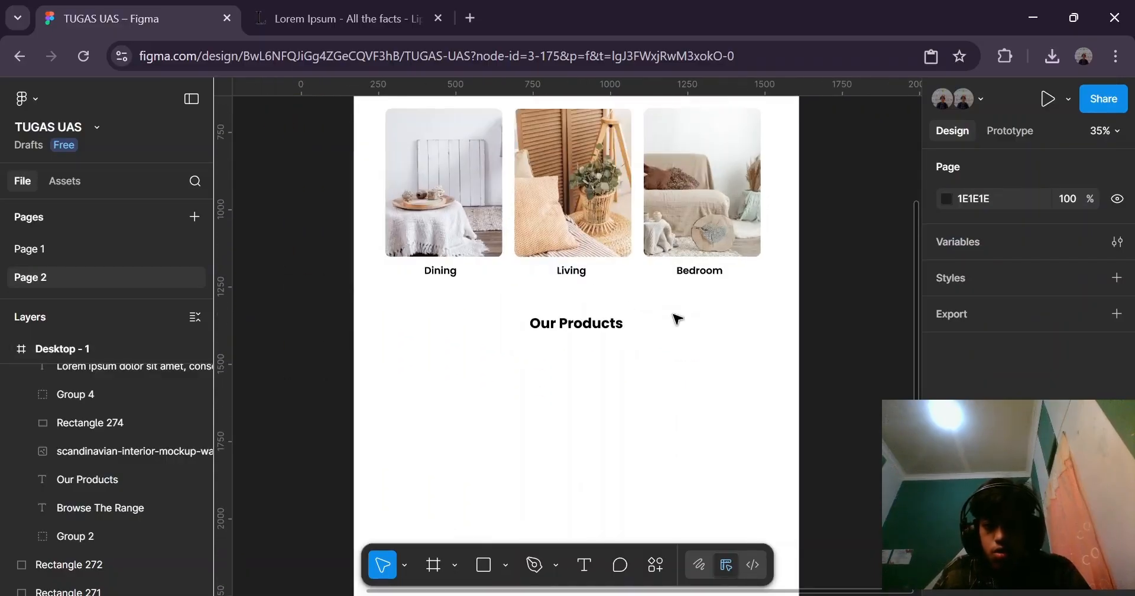
scroll(676, 318, "down", 3)
scroll(684, 416, "up", 2)
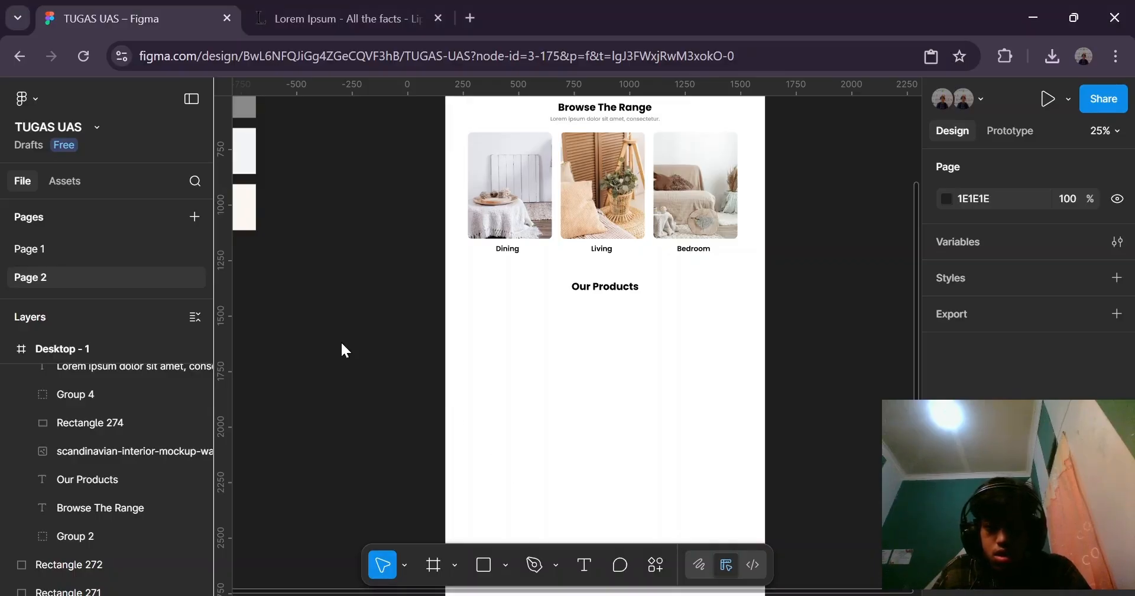
key("ctrl+v")
scroll(598, 333, "down", 2)
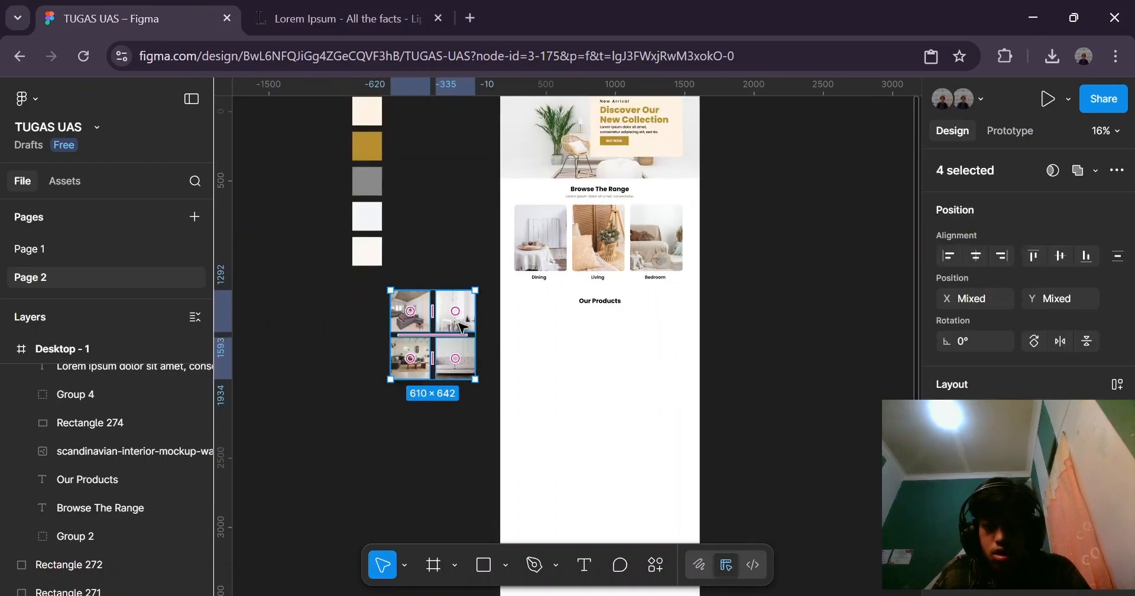
key("Escape")
left_click_drag(386, 406, 583, 375)
key("ctrl+z")
key("ctrl+z")
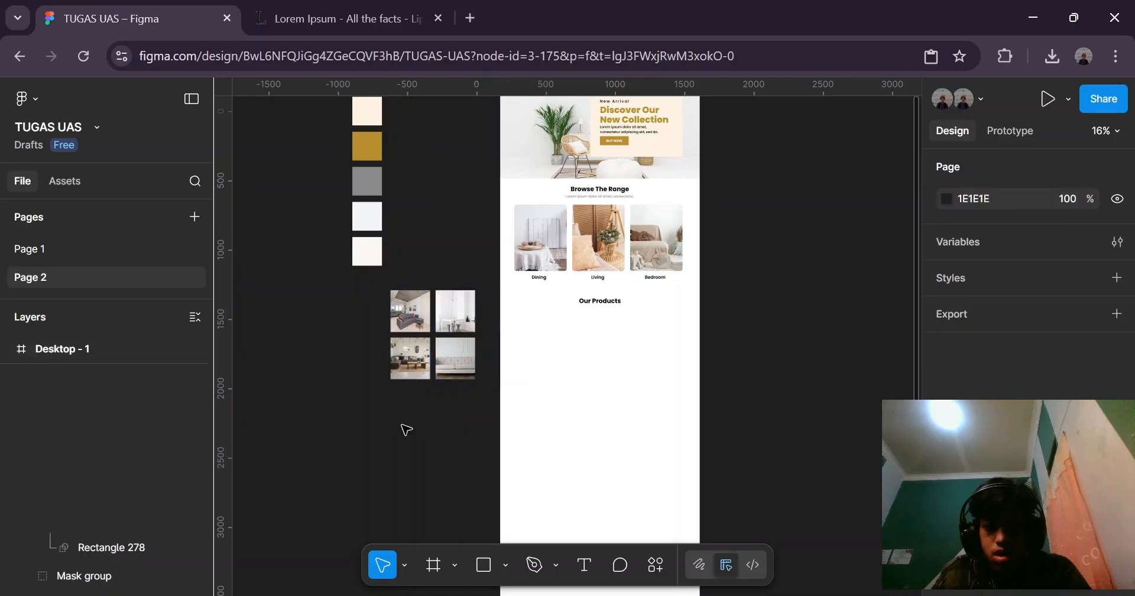
Move the four pasted photos together into the page frame, into the empty area below the Our Products heading.
left_click_drag(371, 434, 586, 382)
left_click(812, 299)
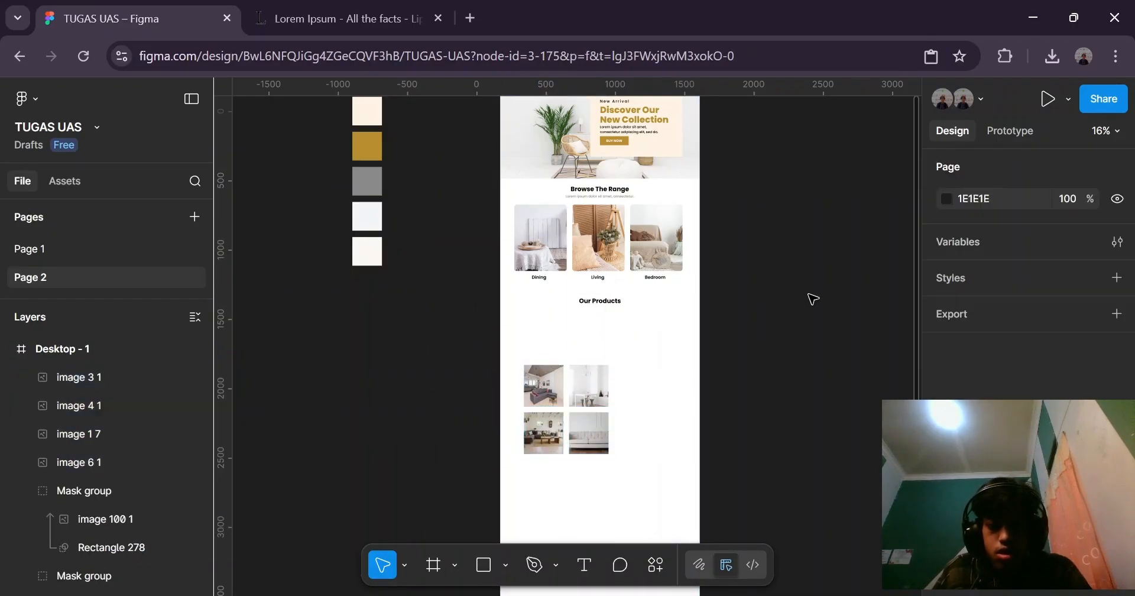
key("alt+Tab")
key("alt+Tab")
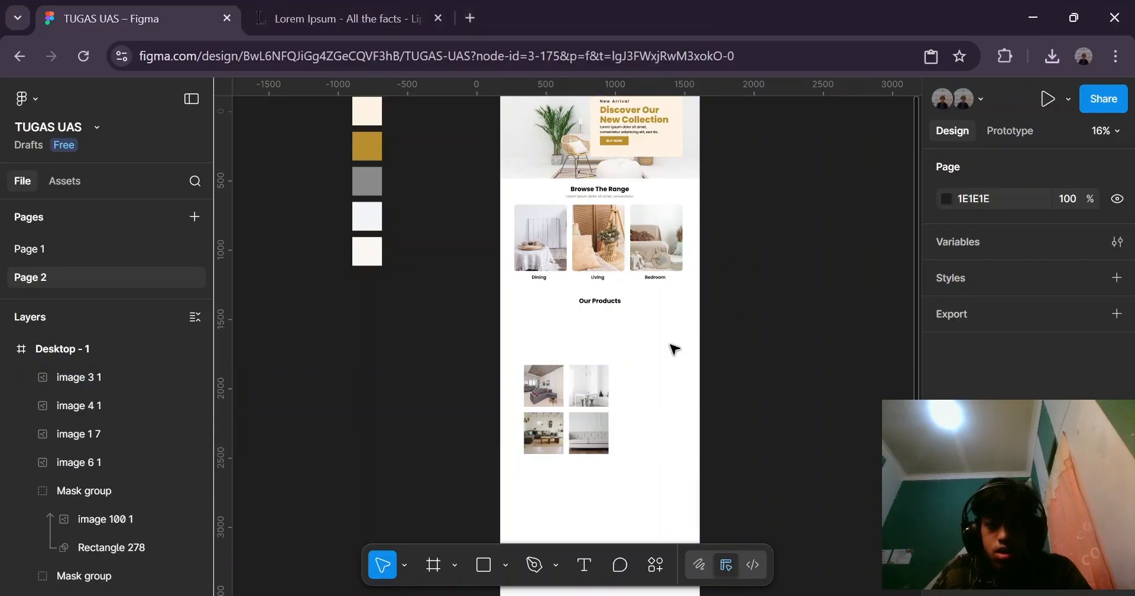
Draw a rectangle of about 421 × 251 between the Our Products heading and the photos, and set its width to 285.
scroll(674, 349, "up", 2)
left_click(483, 564)
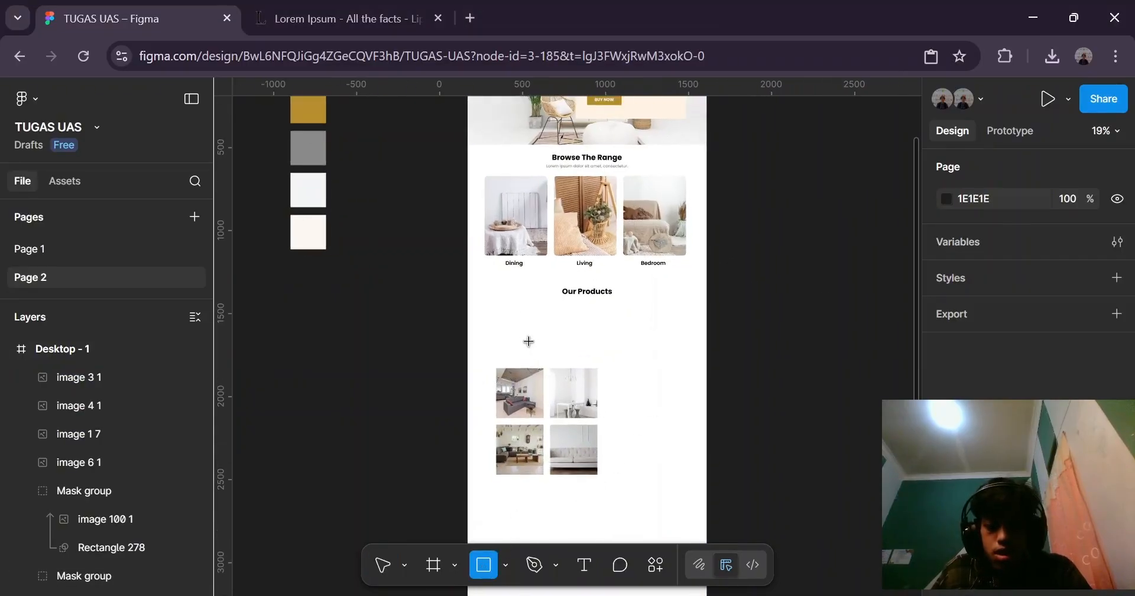
left_click_drag(515, 314, 583, 355)
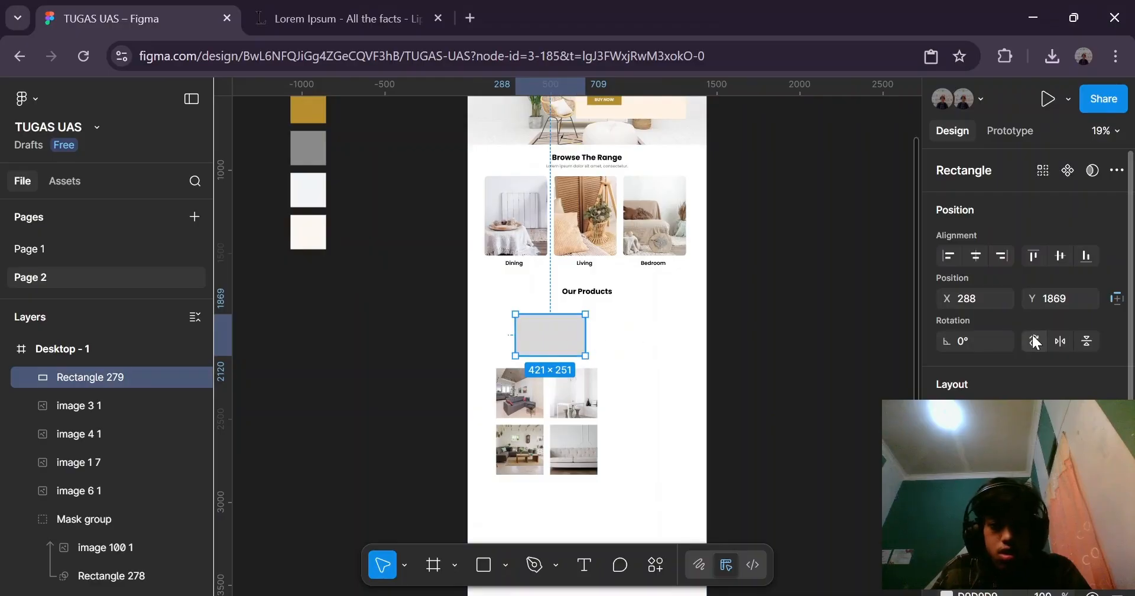
scroll(1029, 266, "down", 3)
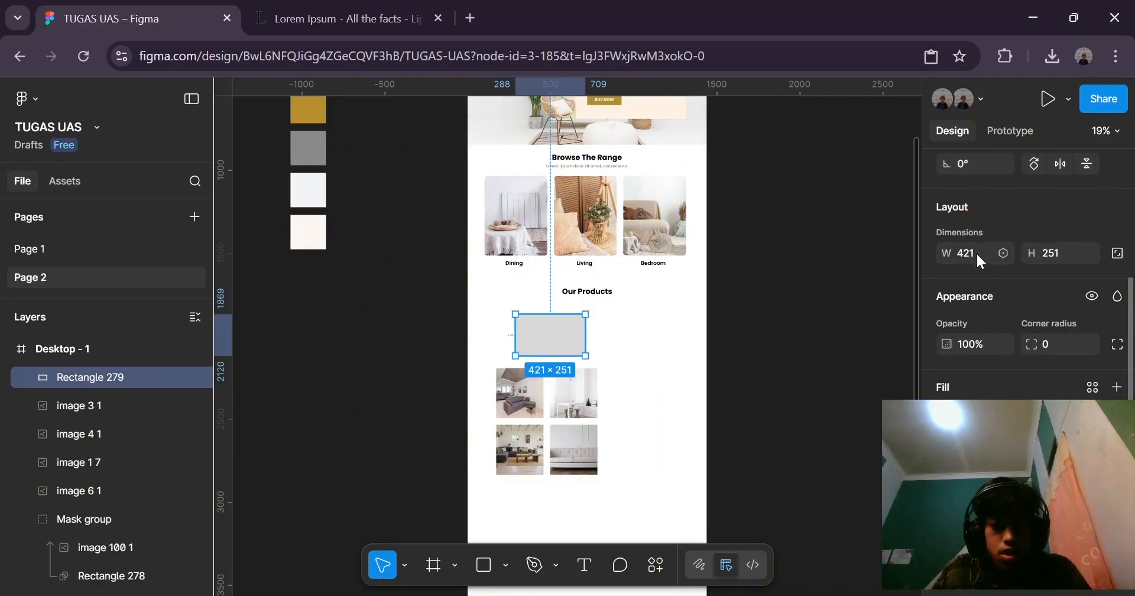
type("5")
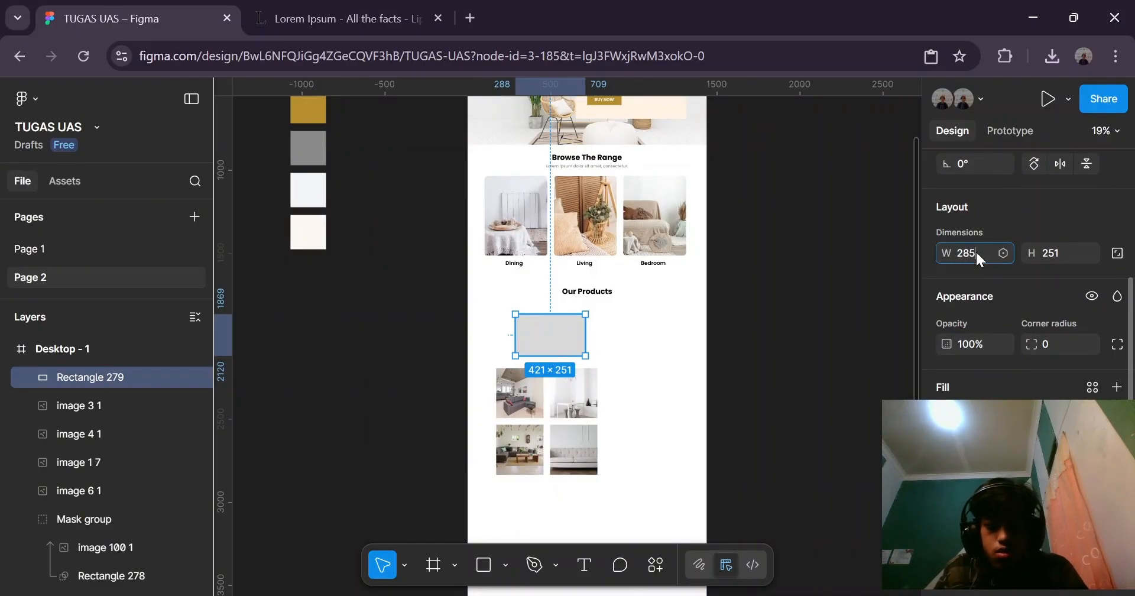
key("Return")
left_click(751, 297)
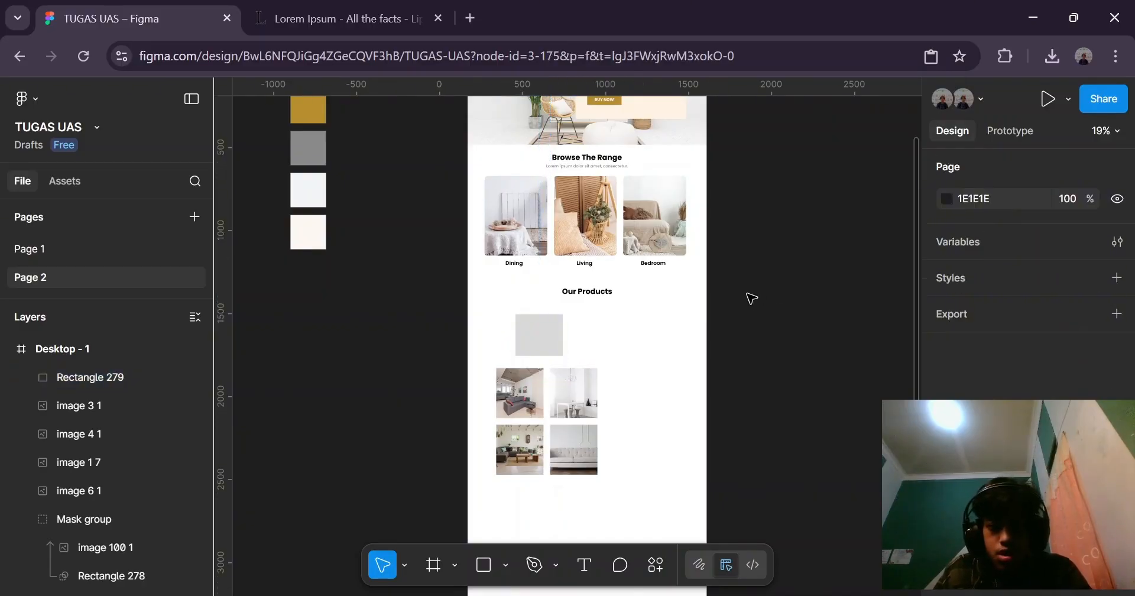
Move the gray rectangle to X 102, Y 1800, in line with the left edge of the Dining photo.
left_click(531, 334)
left_click(518, 379)
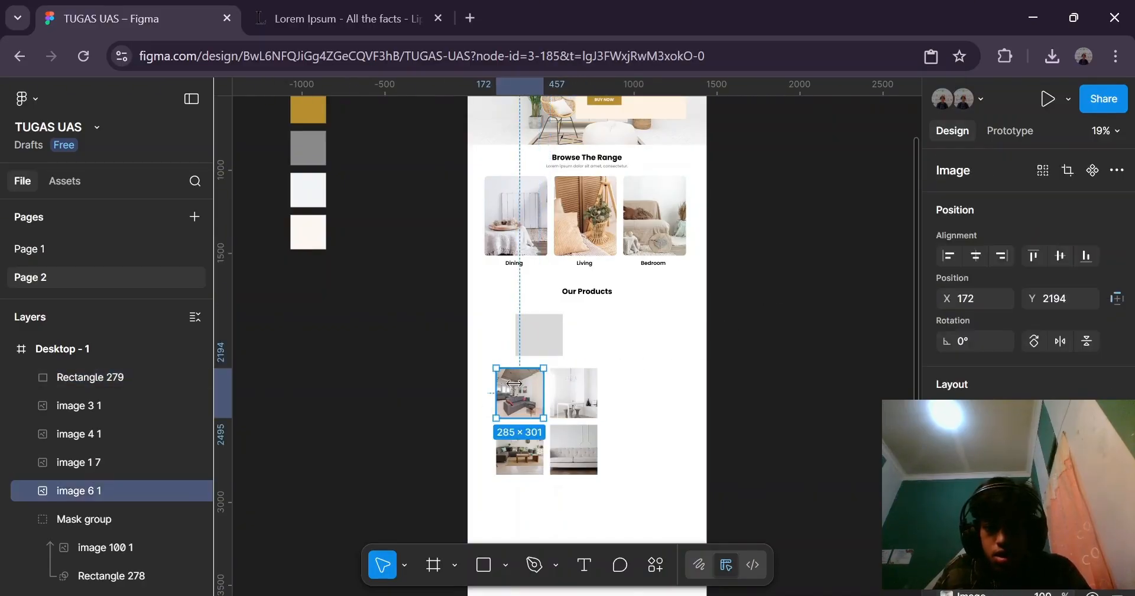
left_click(573, 392)
left_click(573, 449)
left_click(520, 448)
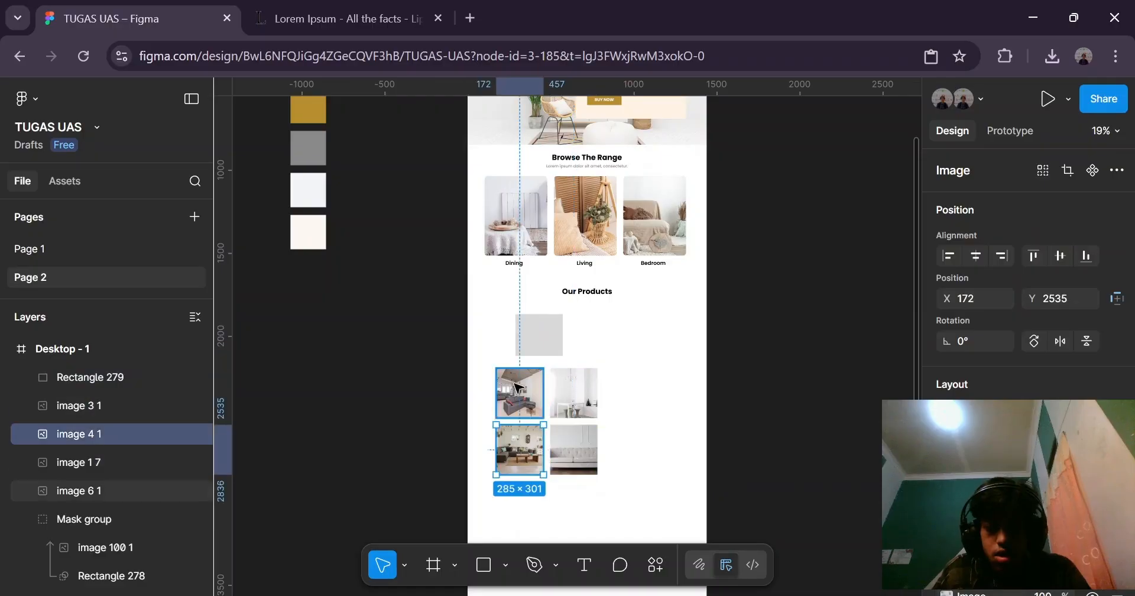
left_click_drag(547, 330, 519, 317)
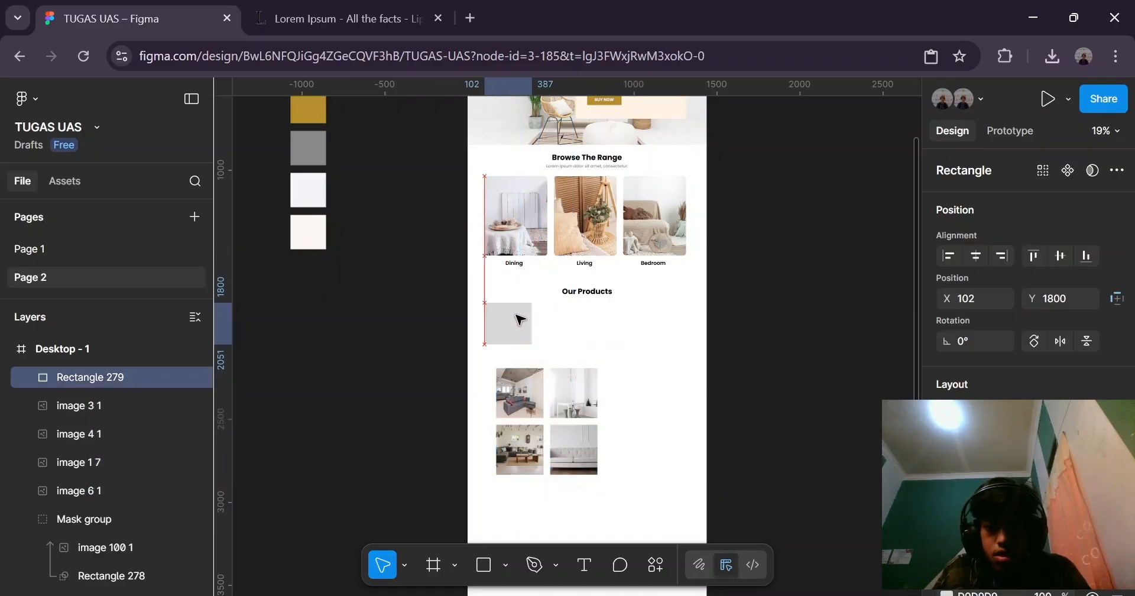
left_click(767, 317)
Move the gray corner sofa photo aside to X 841, Y 1807 and extend the rectangle downward to a height of about 479.
left_click_drag(520, 392, 631, 329)
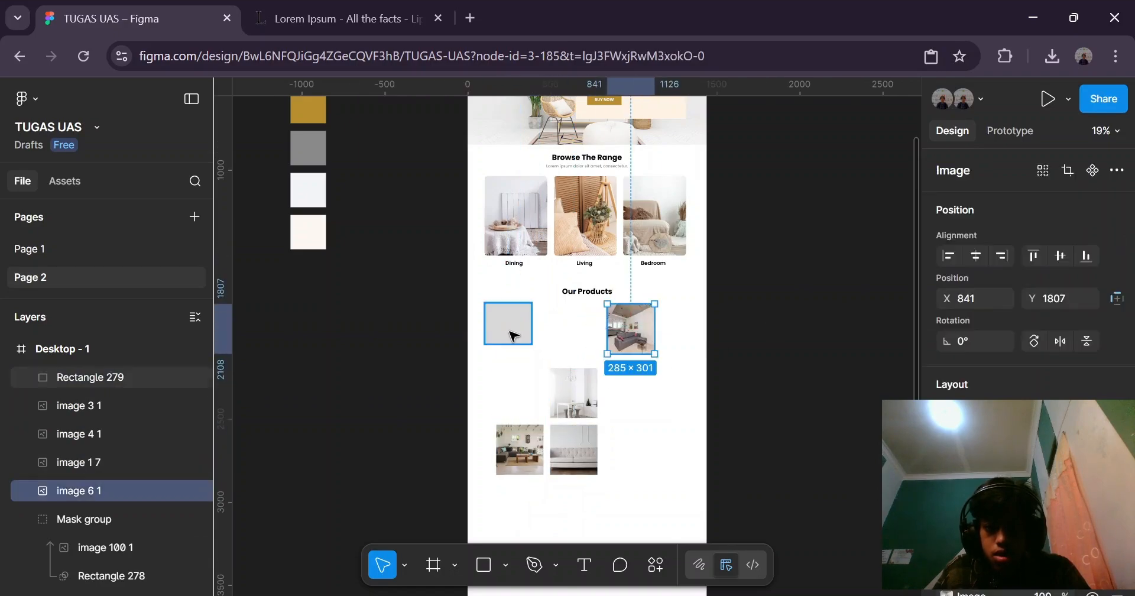
left_click(512, 328)
scroll(572, 452, "up", 3)
left_click_drag(498, 308, 499, 359)
Bring the corner sofa photo to the front and place it over the rectangle's upper part at X 102, Y 1800.
left_click_drag(650, 278, 525, 276)
right_click(534, 267)
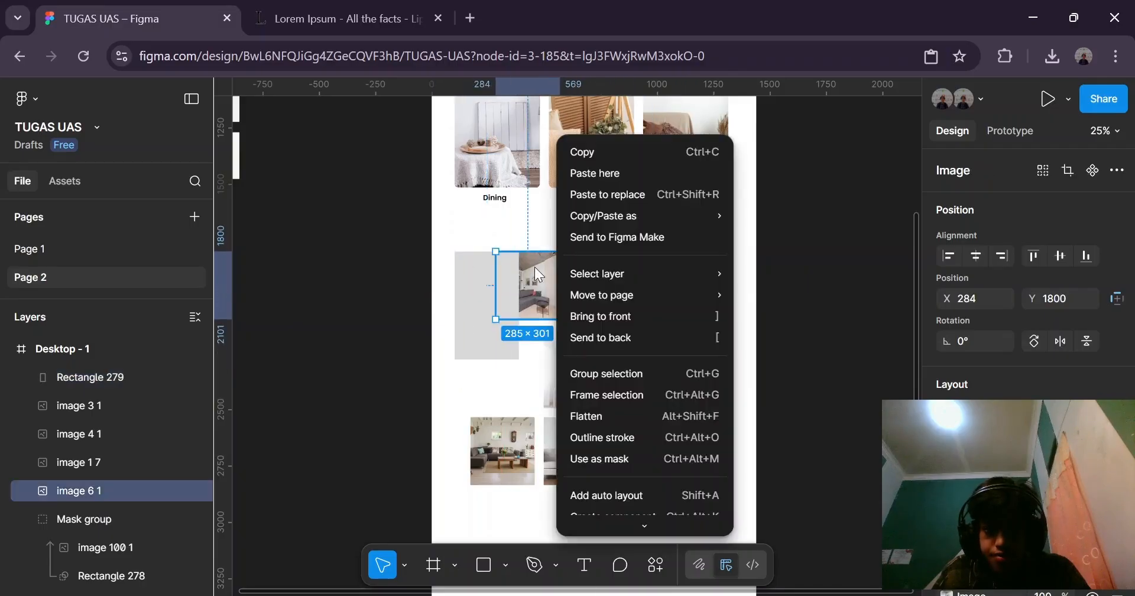
left_click(618, 318)
left_click_drag(526, 284, 484, 284)
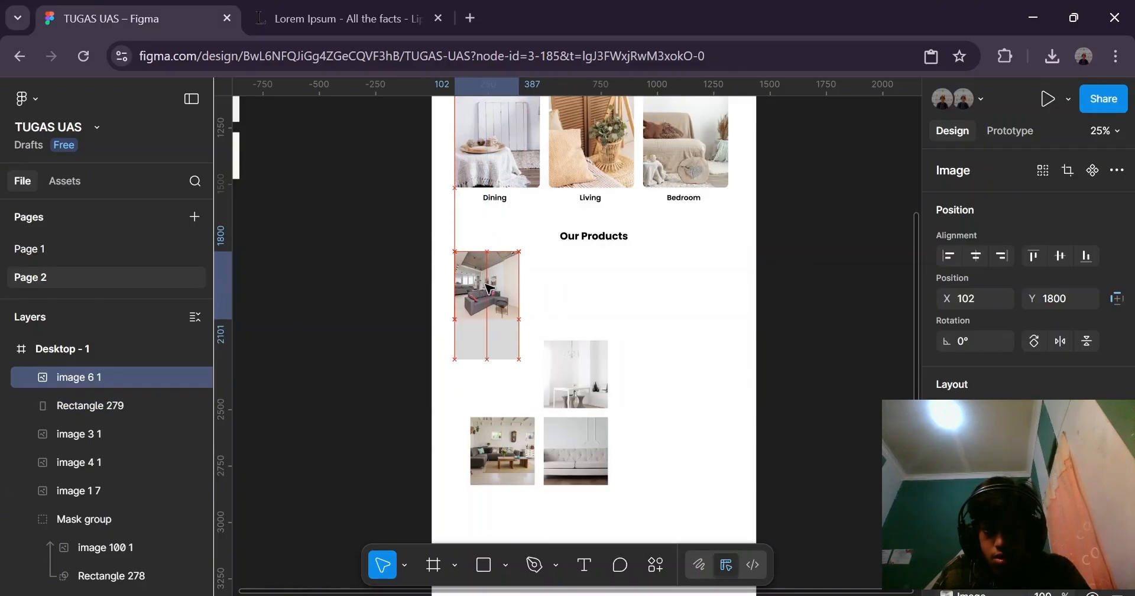
left_click(431, 333)
Shorten the rectangle behind the corner sofa photo to a height of 450.
scroll(495, 385, "up", 5, "ctrl")
left_click(528, 330)
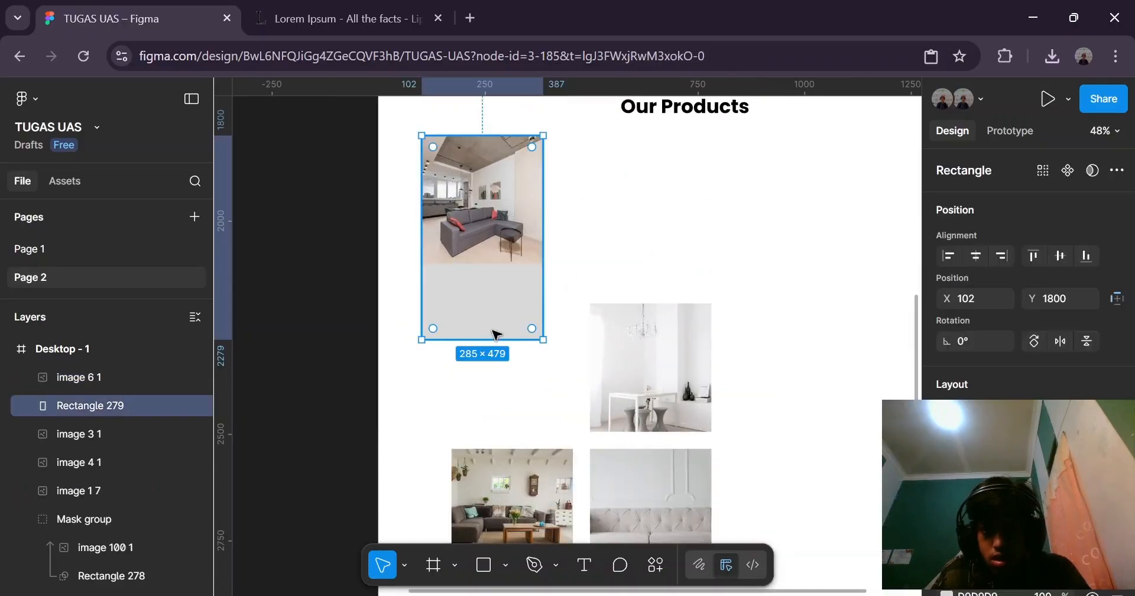
mouse_move(491, 335)
left_mouse_down()
mouse_move(488, 313)
mouse_move(487, 326)
left_mouse_up()
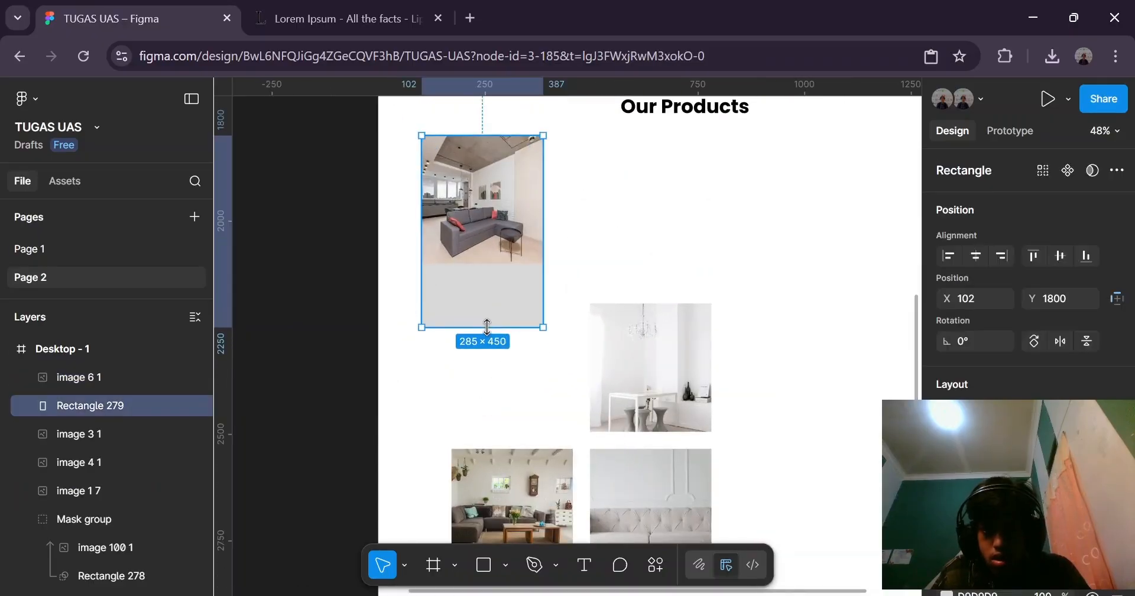
scroll(515, 322, "down", 3, "ctrl")
left_click(757, 286)
Move the white dining table photo down into the row beside the two remaining product photos.
left_click(607, 358)
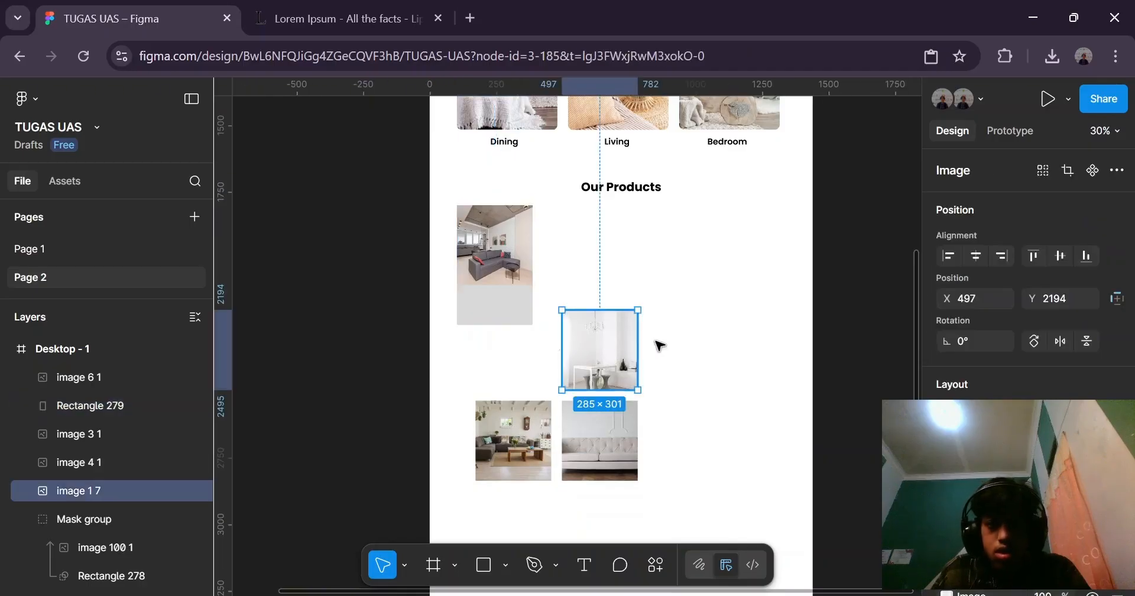
left_click_drag(617, 361, 720, 454)
scroll(719, 319, "down", 3, "ctrl")
Turn on the column layout guides of the Desktop - 1 frame and bring them into view over the Our Products area.
left_click(719, 309)
scroll(719, 309, "up", 3)
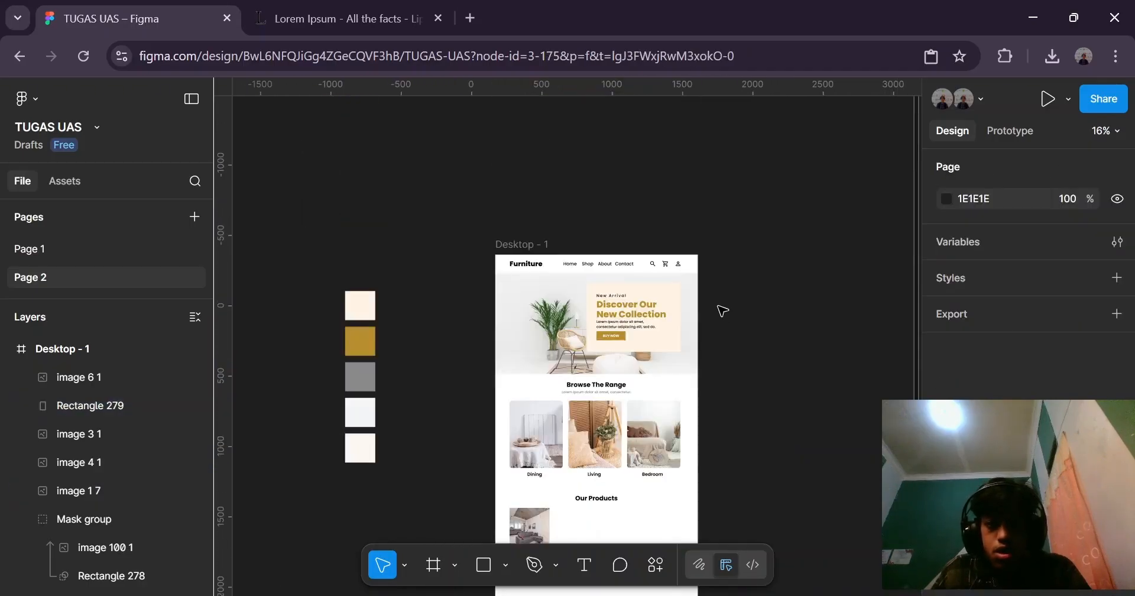
left_click(523, 208)
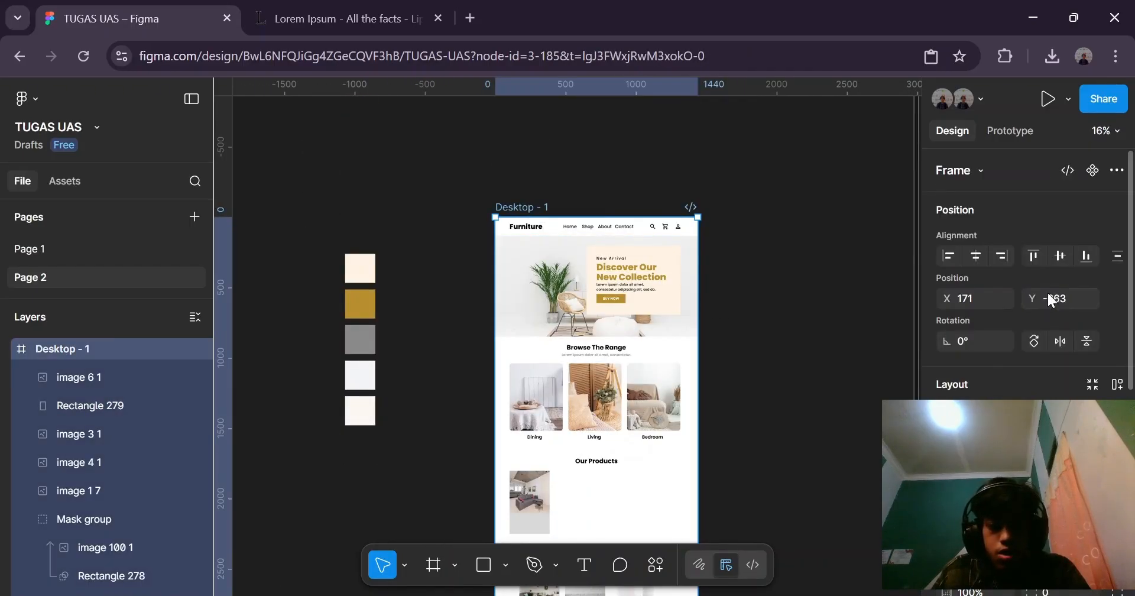
scroll(1047, 292, "down", 3)
key("ctrl+shift+4")
left_click(810, 406)
scroll(654, 400, "down", 3)
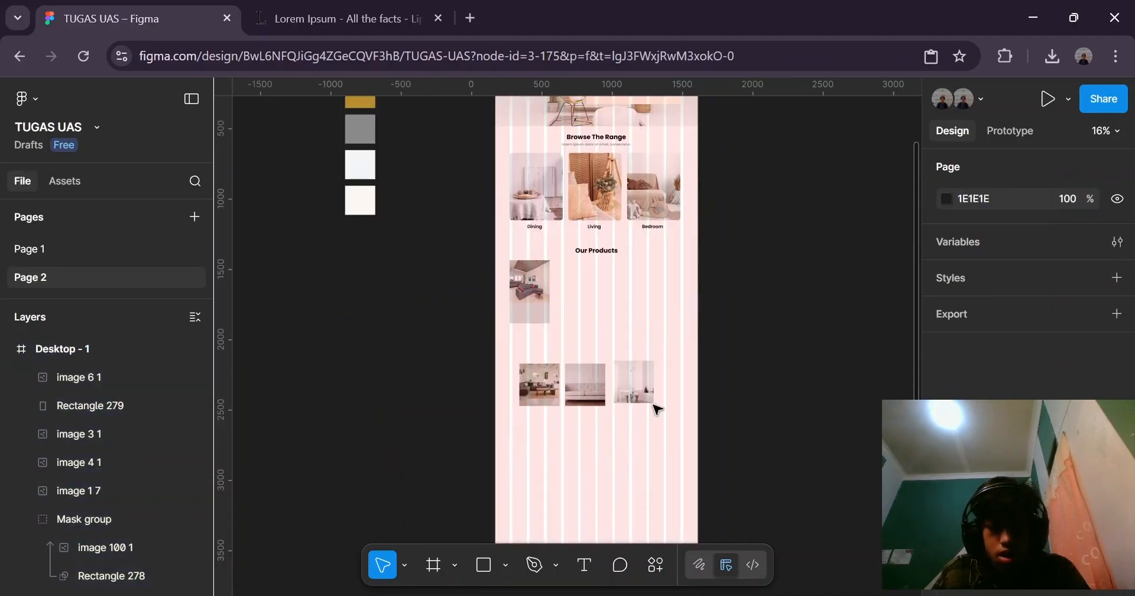
scroll(548, 282, "up", 3, "ctrl")
scroll(549, 282, "up", 2, "ctrl")
left_click(524, 380)
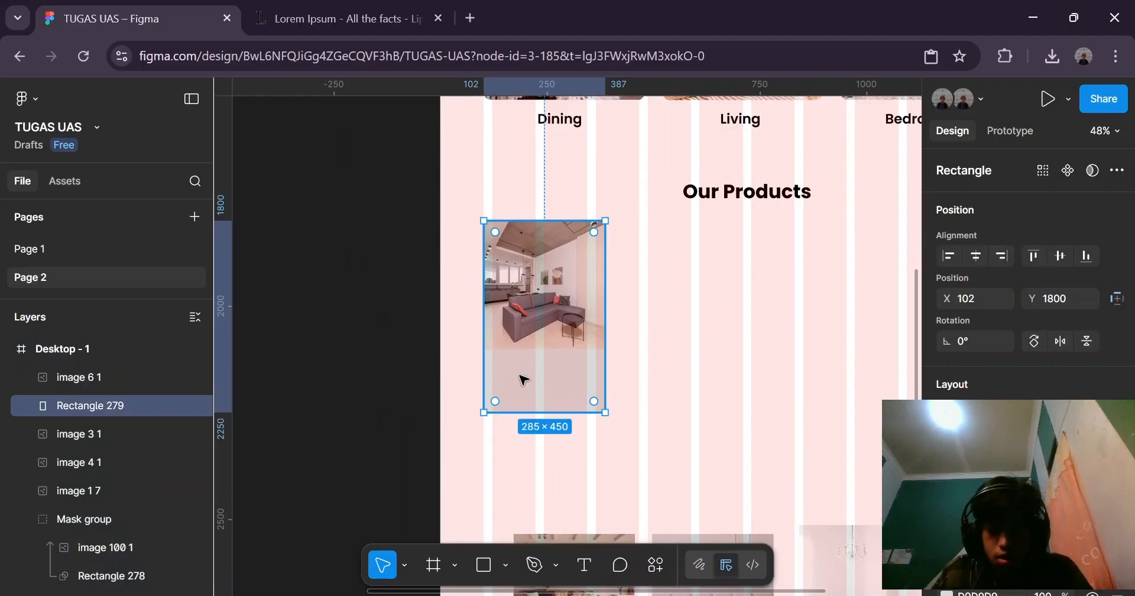
scroll(523, 380, "down", 3, "ctrl")
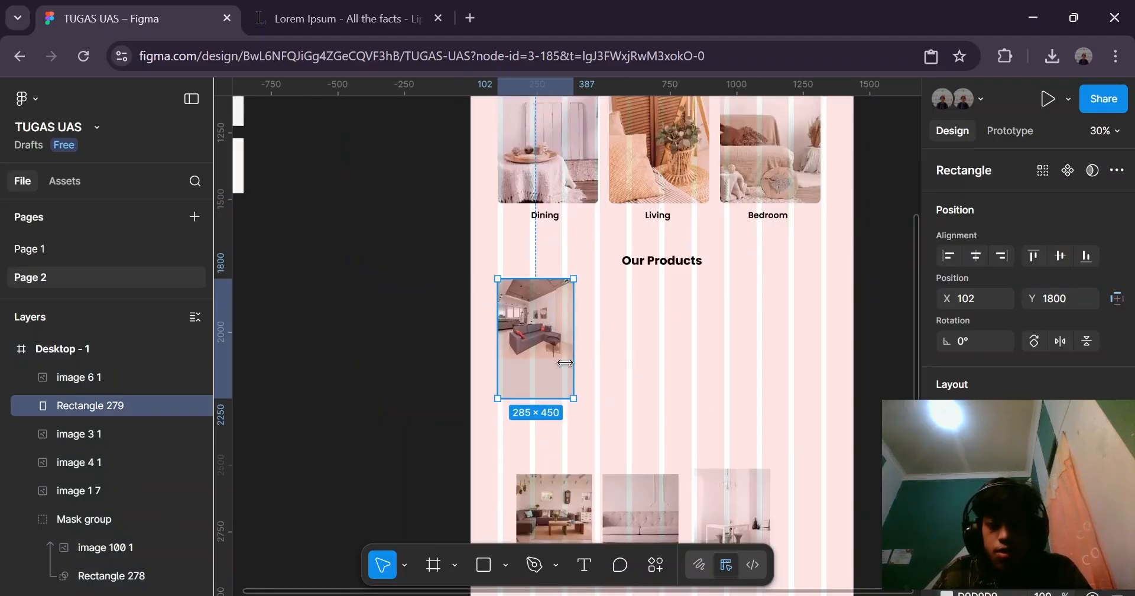
left_click_drag(533, 378, 620, 382, "alt")
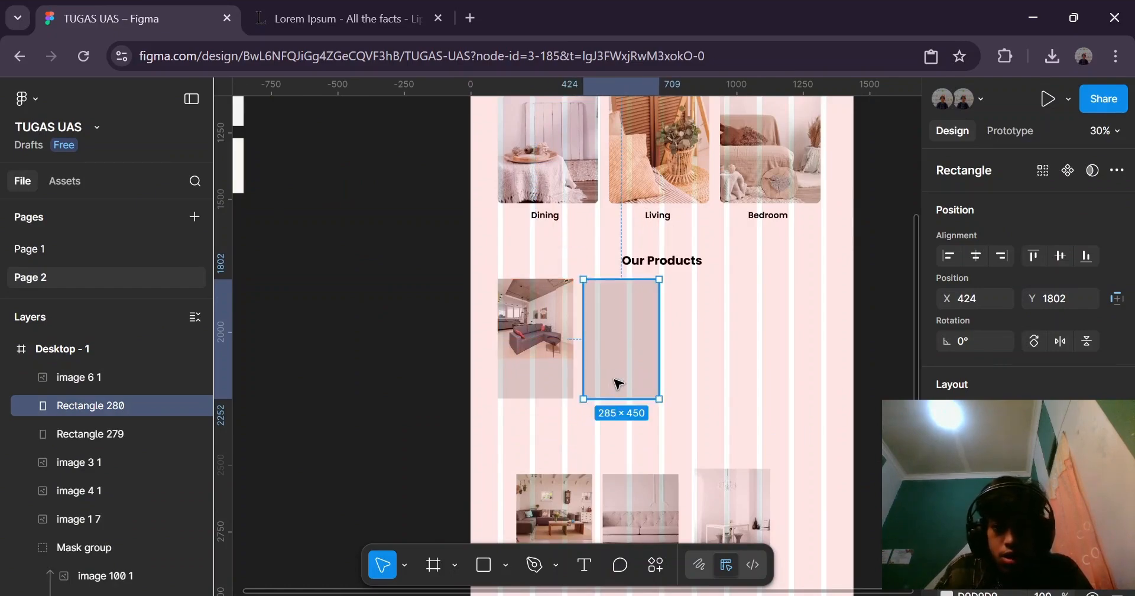
key("ctrl+d")
key("ctrl+d")
scroll(561, 350, "down", 3)
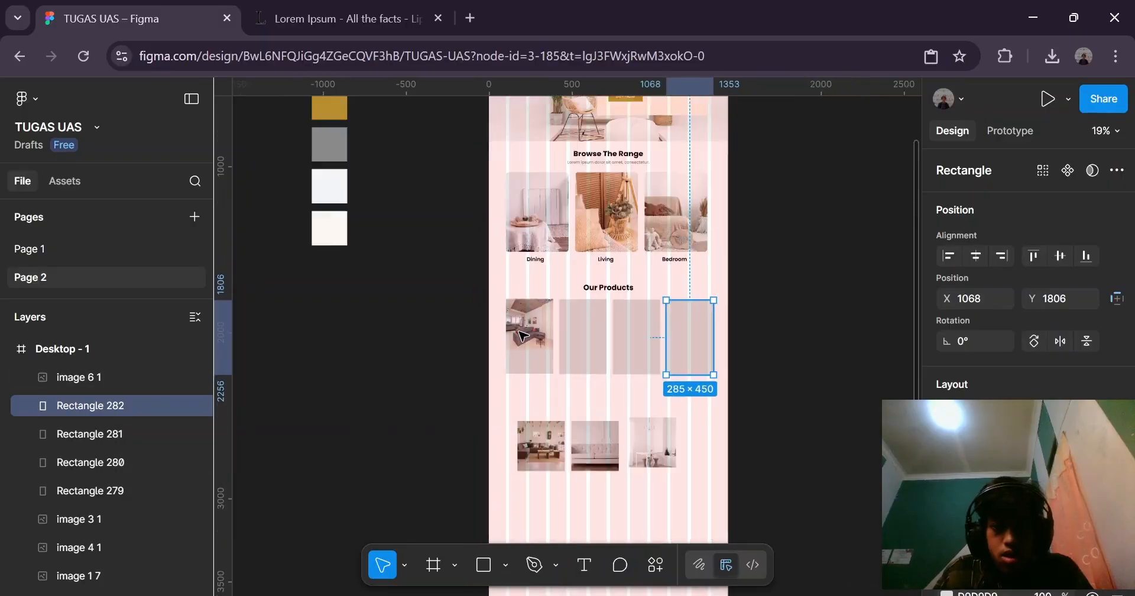
left_click(760, 303)
scroll(760, 304, "up", 5)
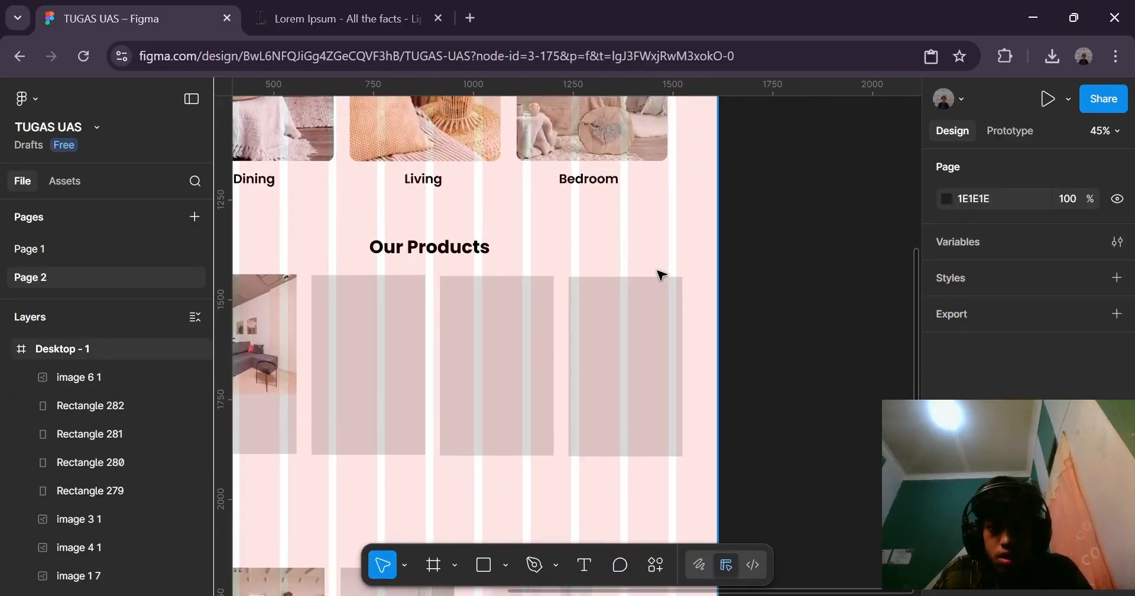
left_click(674, 315)
key("ctrl+z")
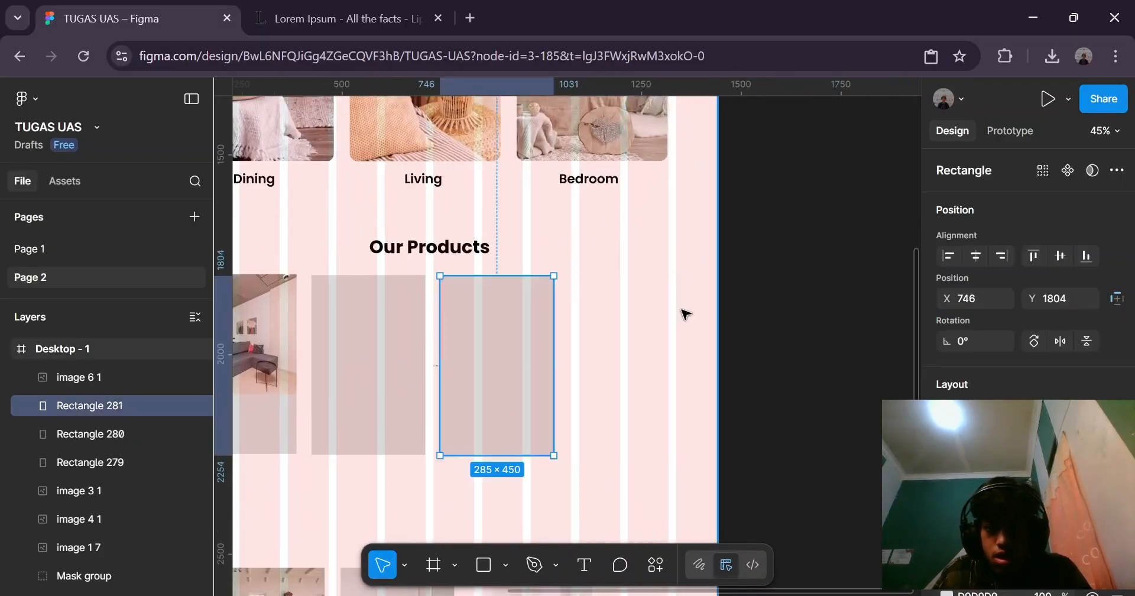
key("ctrl+z")
key("ctrl+z")
Duplicate the rectangle behind the corner sofa photo to X 406, Y 1800, and repeat the duplication for a row of four cards.
scroll(801, 307, "down", 2)
scroll(780, 304, "down", 1)
scroll(540, 387, "up", 2)
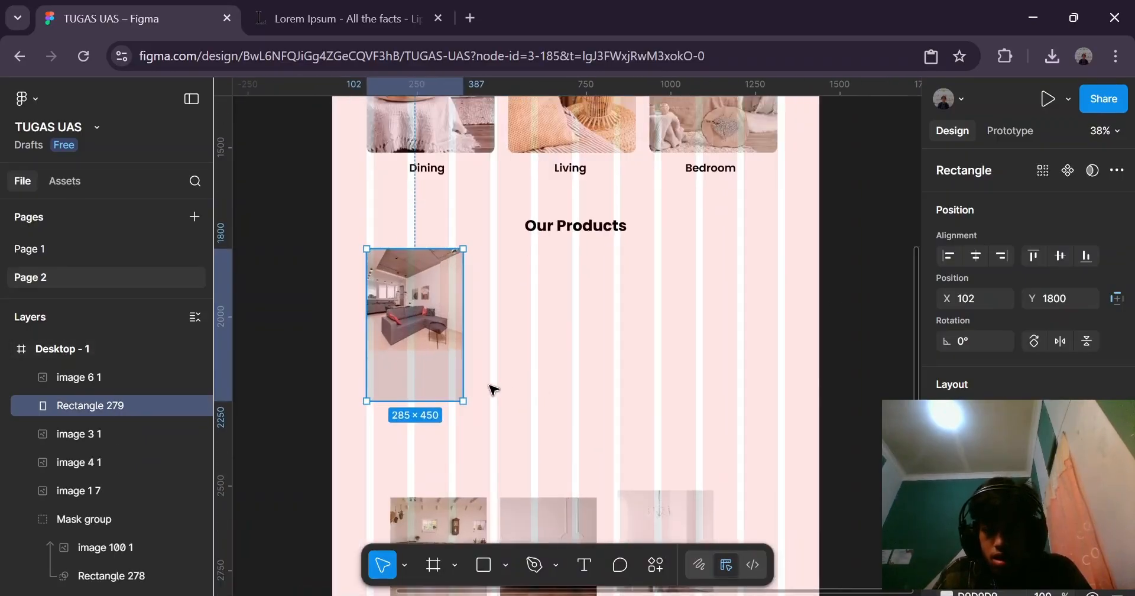
left_click_drag(389, 368, 490, 367)
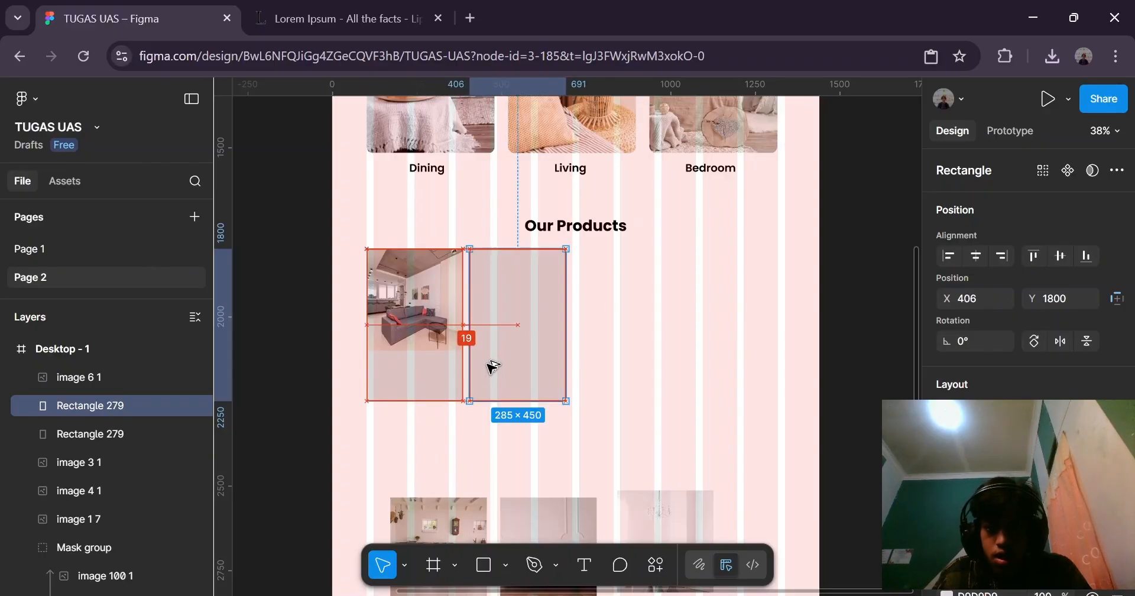
scroll(390, 348, "down", 2)
scroll(416, 347, "up", 1)
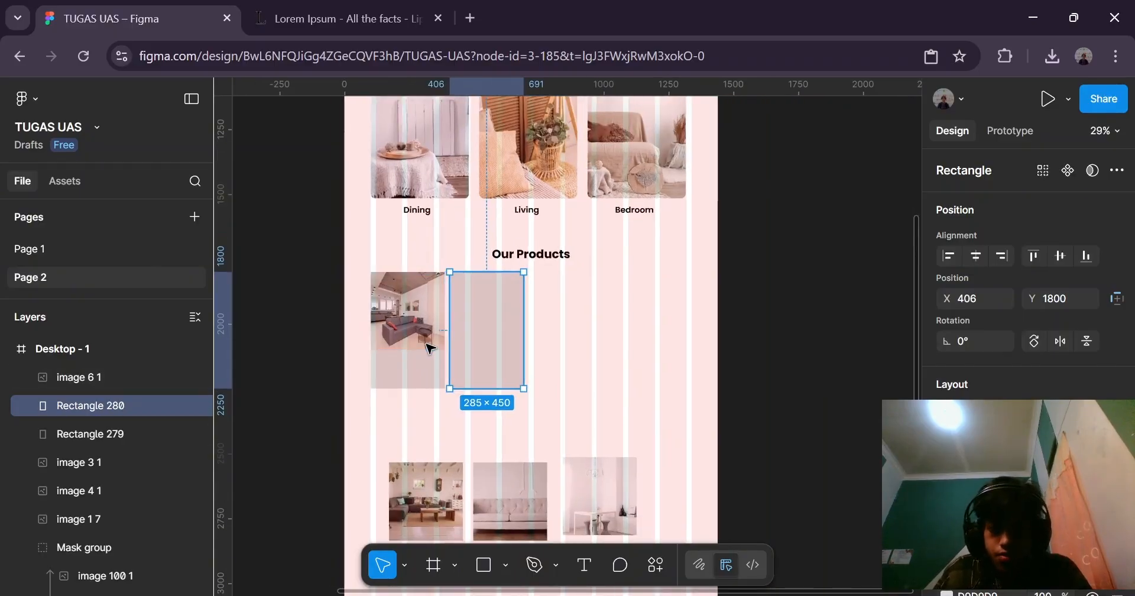
key("ctrl+d")
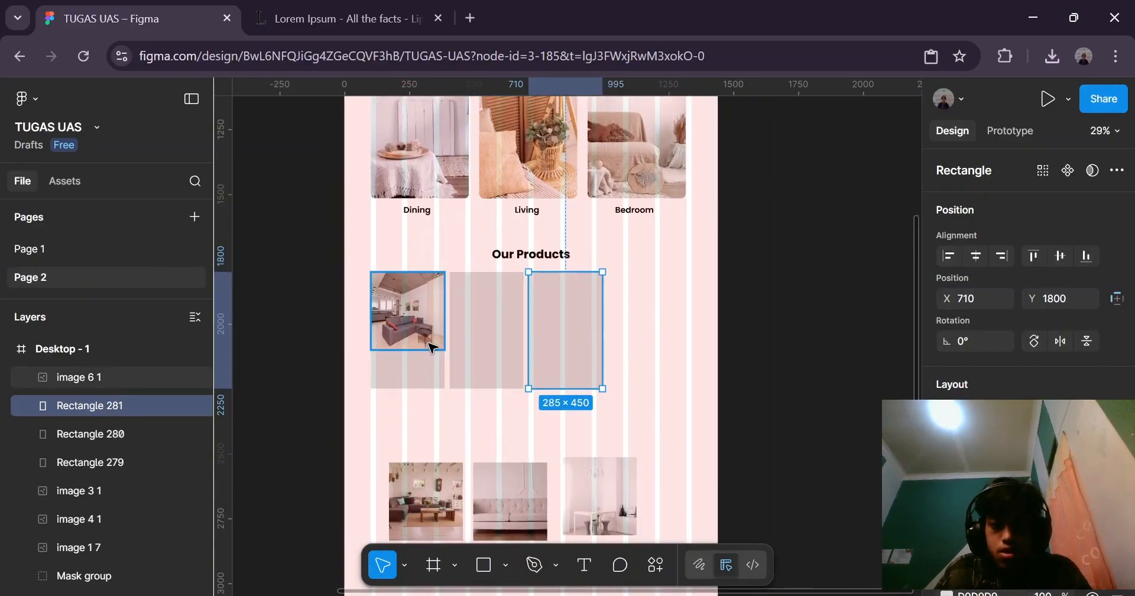
key("ctrl+d")
left_click(784, 278)
Move the fourth card rectangle to X 1031, Y 1800 so its outer edge lines up with the Bedroom photo.
scroll(696, 325, "up", 3)
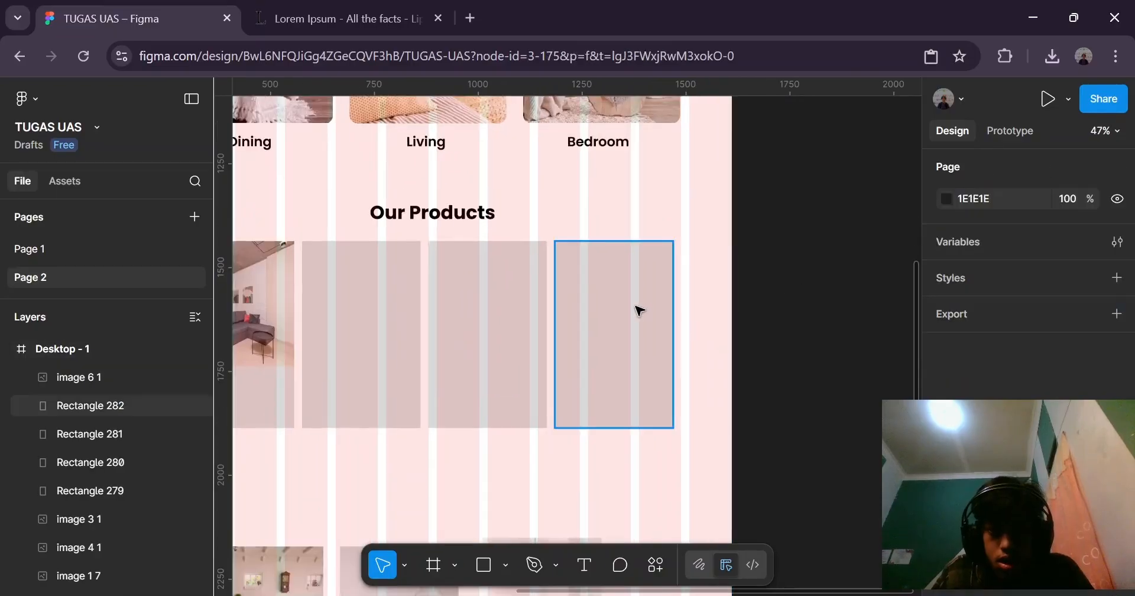
left_click(623, 312)
left_click_drag(623, 312, 628, 314)
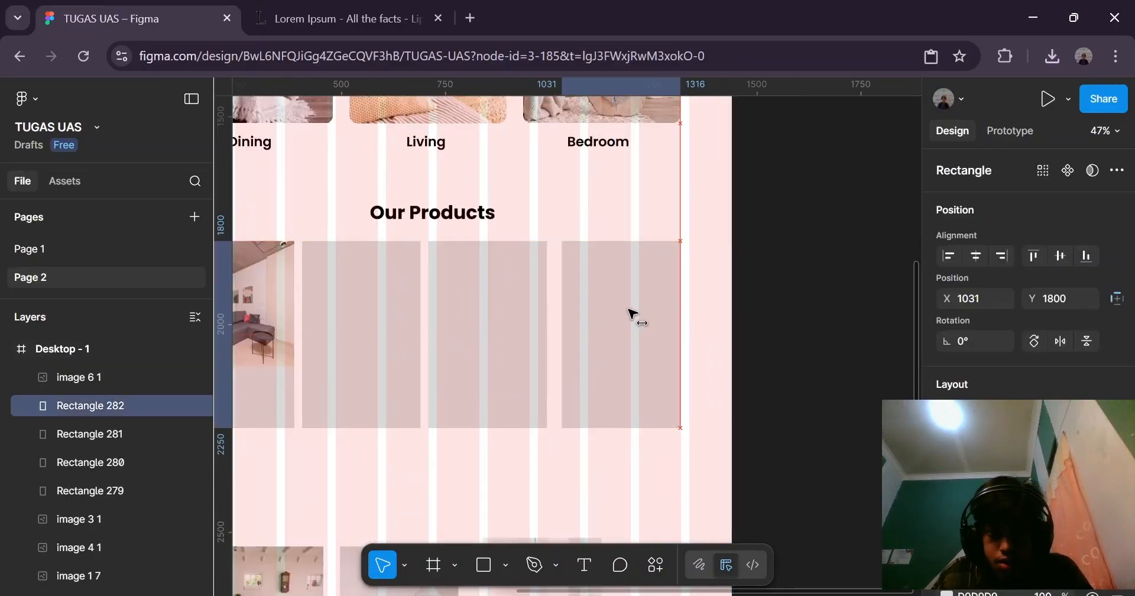
Shift the second and third card rectangles horizontally to even out the gaps between the four cards.
left_click(488, 304)
left_click_drag(484, 302, 487, 305)
left_click_drag(357, 302, 346, 304)
left_click(492, 300)
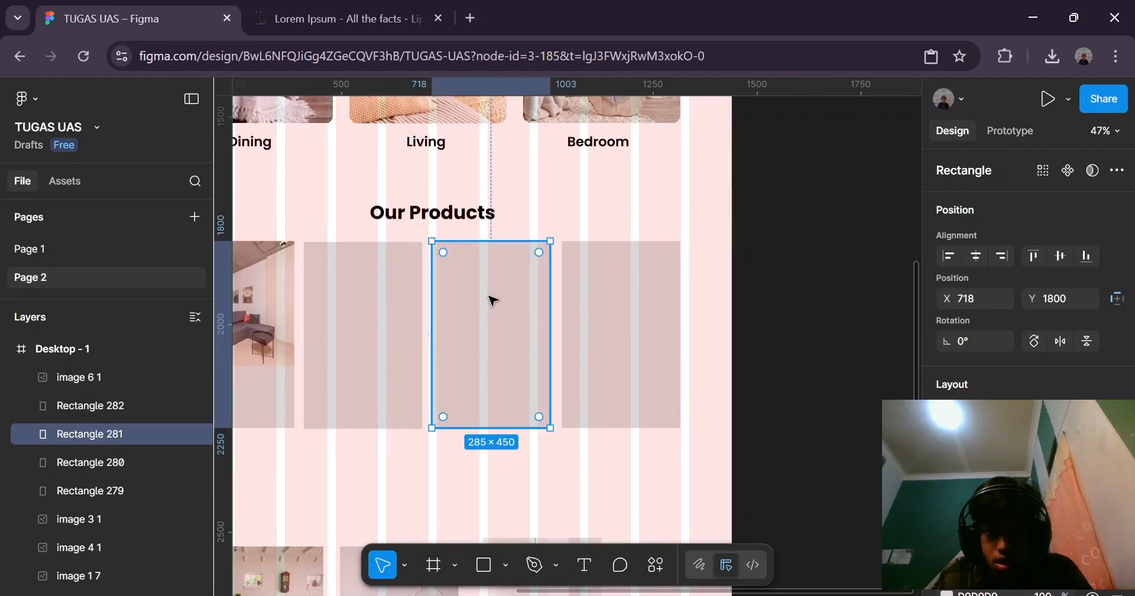
left_click(570, 303)
left_click(484, 307)
left_click_drag(488, 307, 486, 306)
left_click(744, 286)
Hide the column layout guides of the Desktop - 1 frame.
scroll(745, 286, "down", 5)
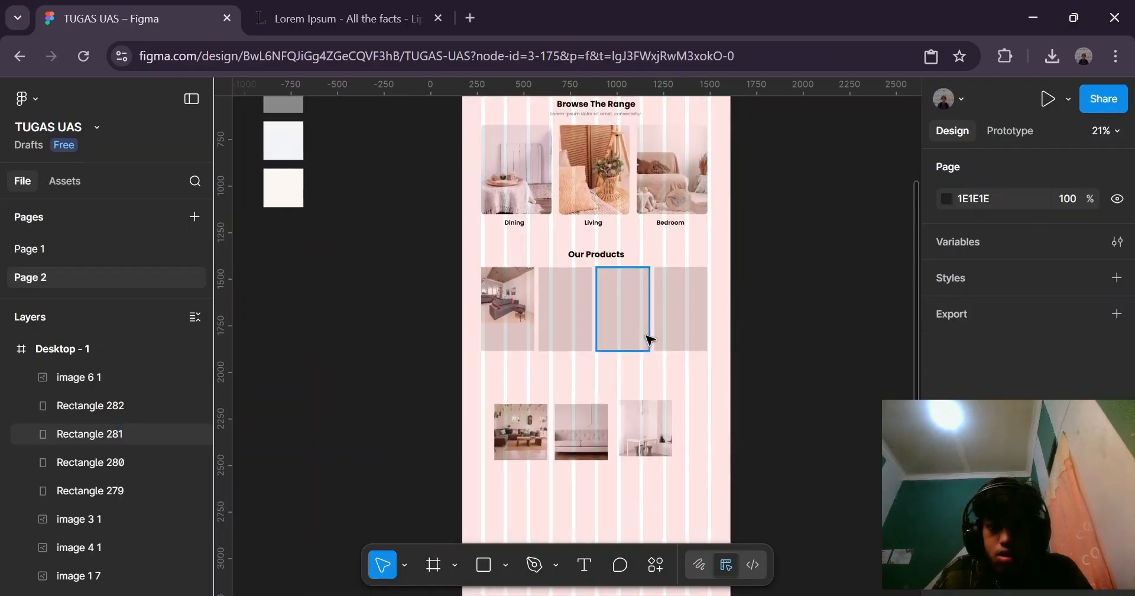
scroll(650, 340, "up", 5)
left_click(489, 200)
scroll(1108, 328, "down", 3)
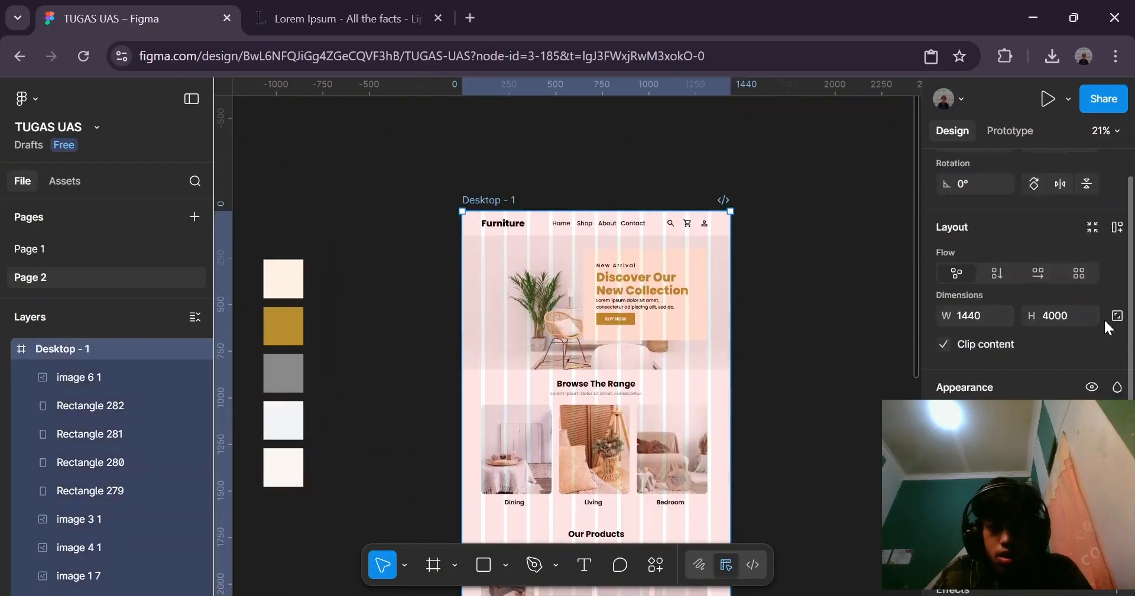
scroll(1108, 328, "down", 3)
left_click(864, 411)
Bring the living room photo with the wooden coffee table to the front and place it on the second card at X 411, Y 1800.
scroll(755, 317, "down", 5)
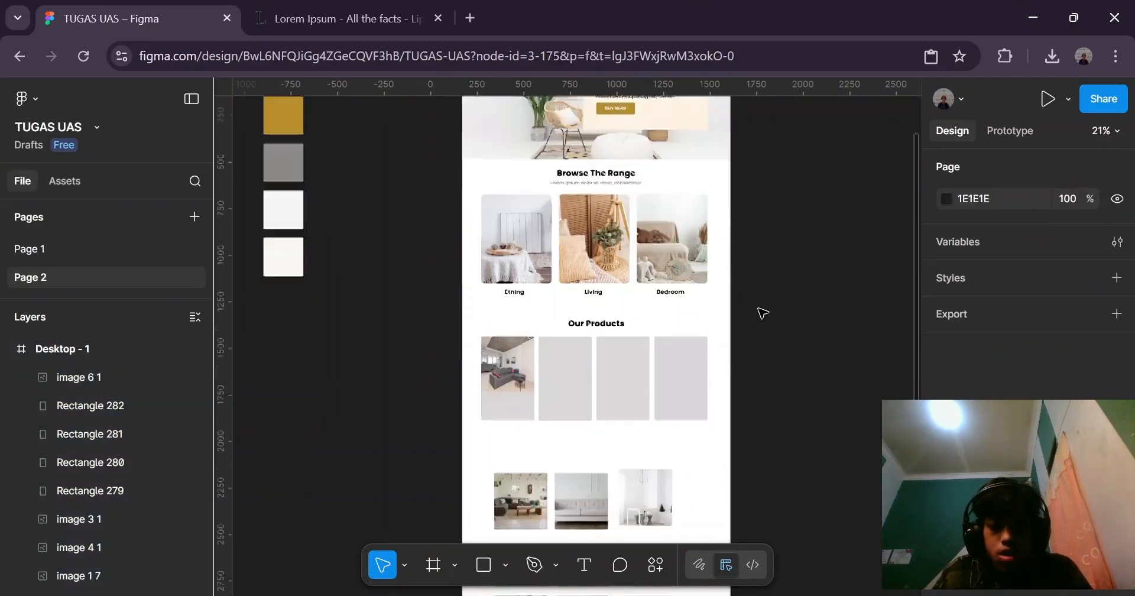
scroll(722, 242, "up", 3)
scroll(739, 296, "down", 4)
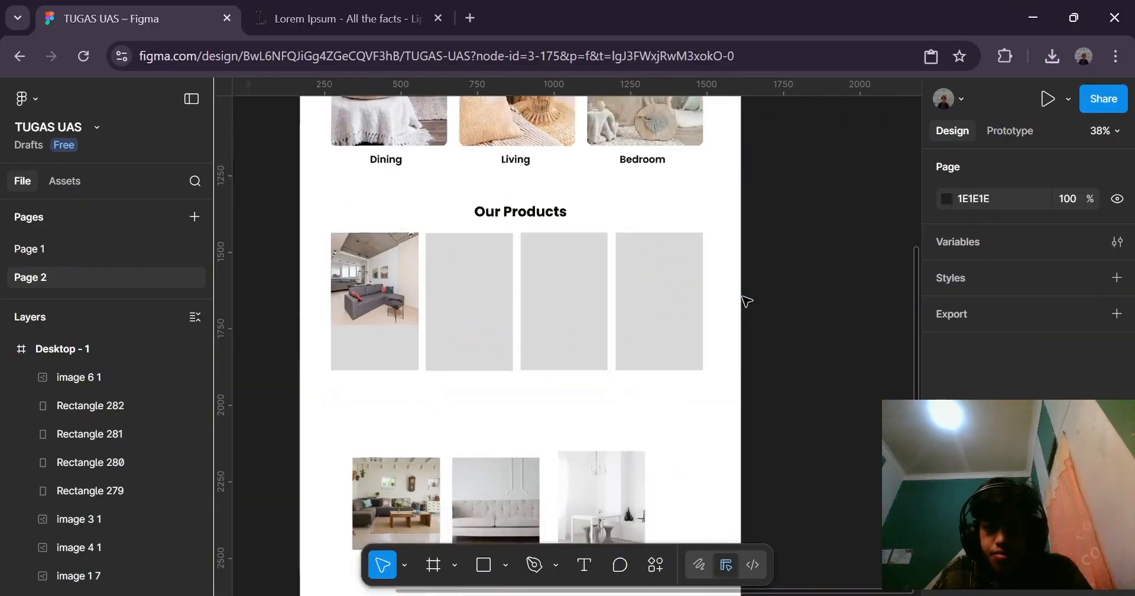
scroll(567, 408, "up", 2)
left_click_drag(516, 441, 564, 225)
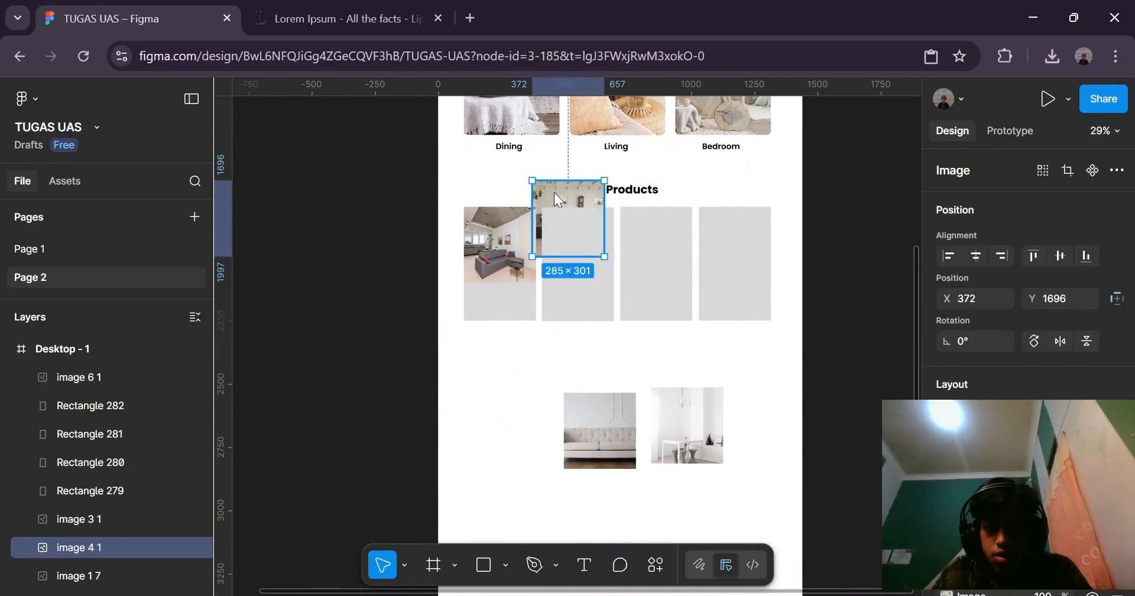
right_click(554, 192)
mouse_move(677, 268)
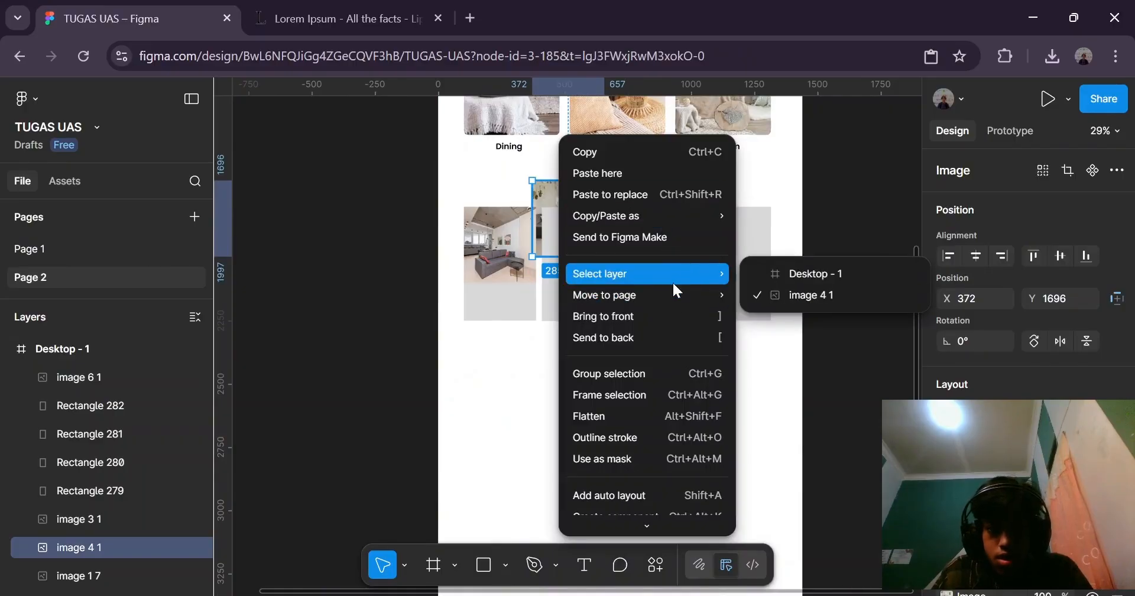
mouse_move(661, 300)
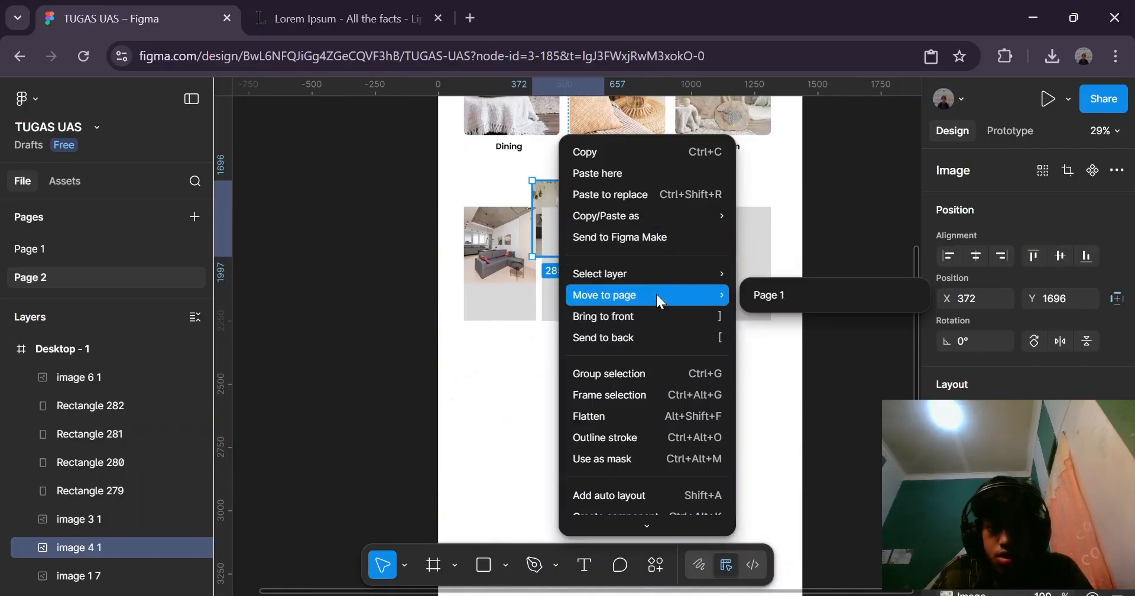
left_click(629, 315)
left_click_drag(571, 221, 577, 240)
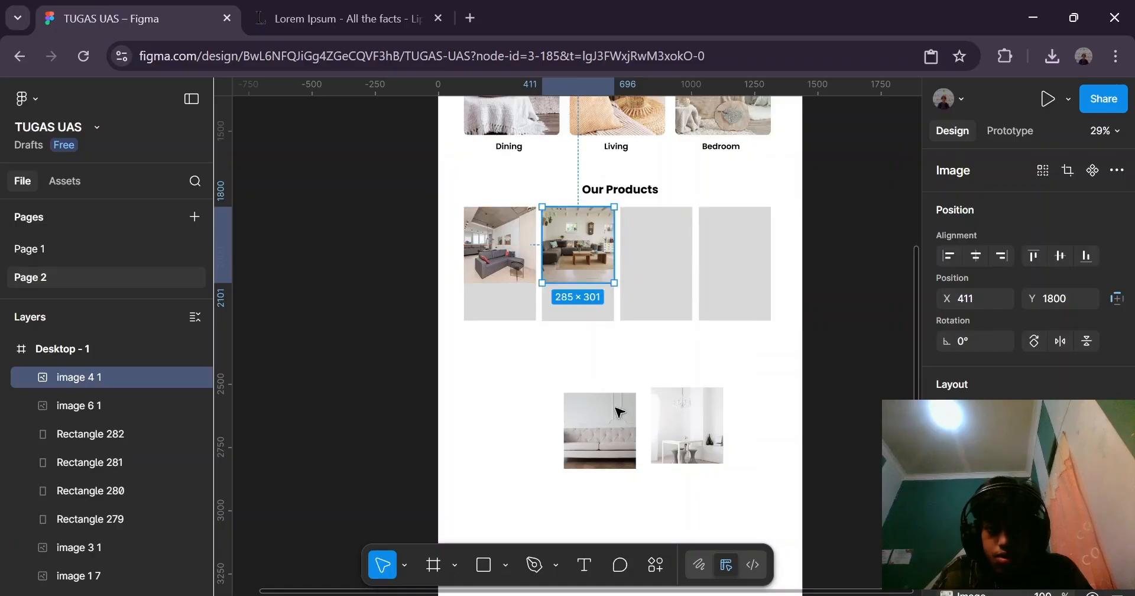
Move the tufted sofa and white dining table photos together up to the third and fourth cards and bring them to the front.
left_click_drag(553, 378, 730, 476)
left_click_drag(693, 442, 741, 345)
right_click(742, 346)
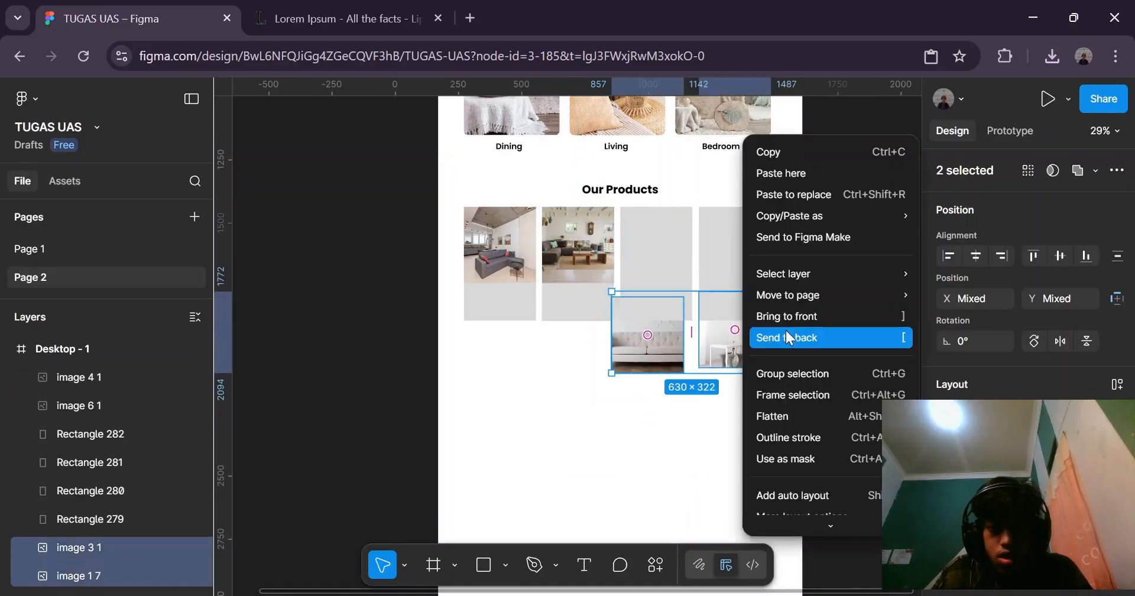
left_click(826, 313)
key("Escape")
Place the tufted sofa photo on the third card at X 720, Y 1800 and the dining table photo on the fourth at X 1031, Y 1802.
scroll(670, 284, "up", 2)
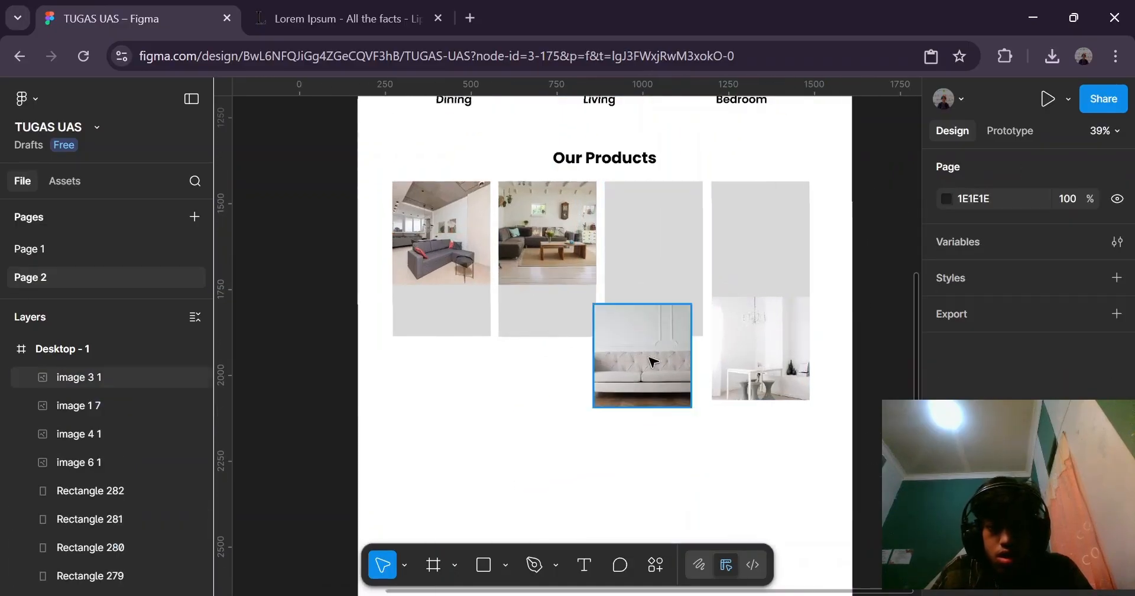
left_click_drag(634, 395, 648, 275)
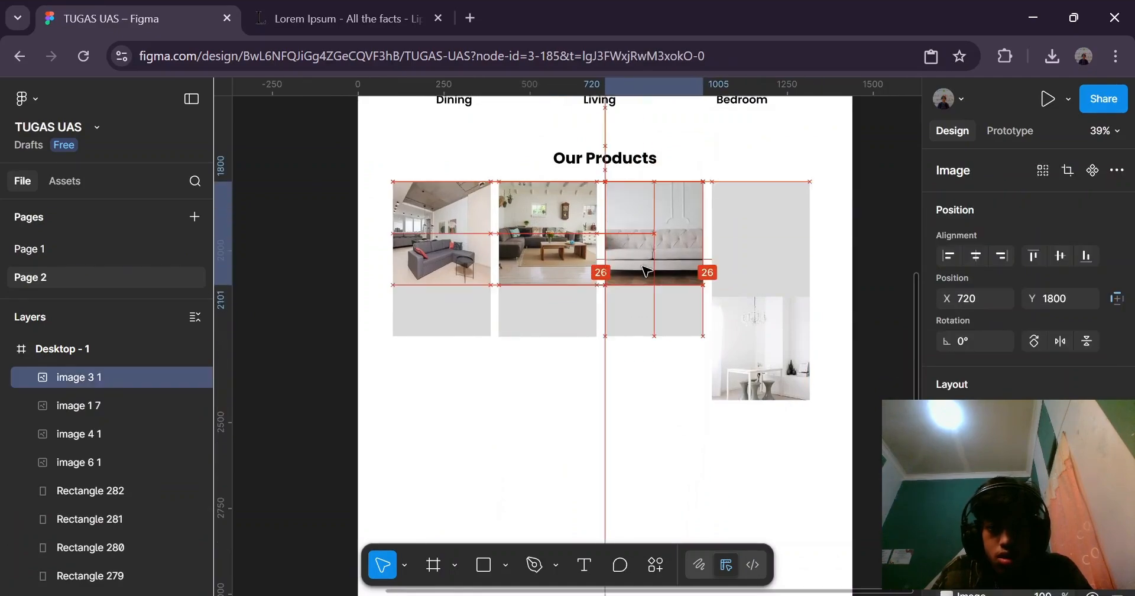
left_click_drag(754, 378, 754, 274)
left_click(816, 238)
Nudge the living room photo on the second card to X 410 so it lines up with its rectangle.
scroll(779, 238, "up", 3)
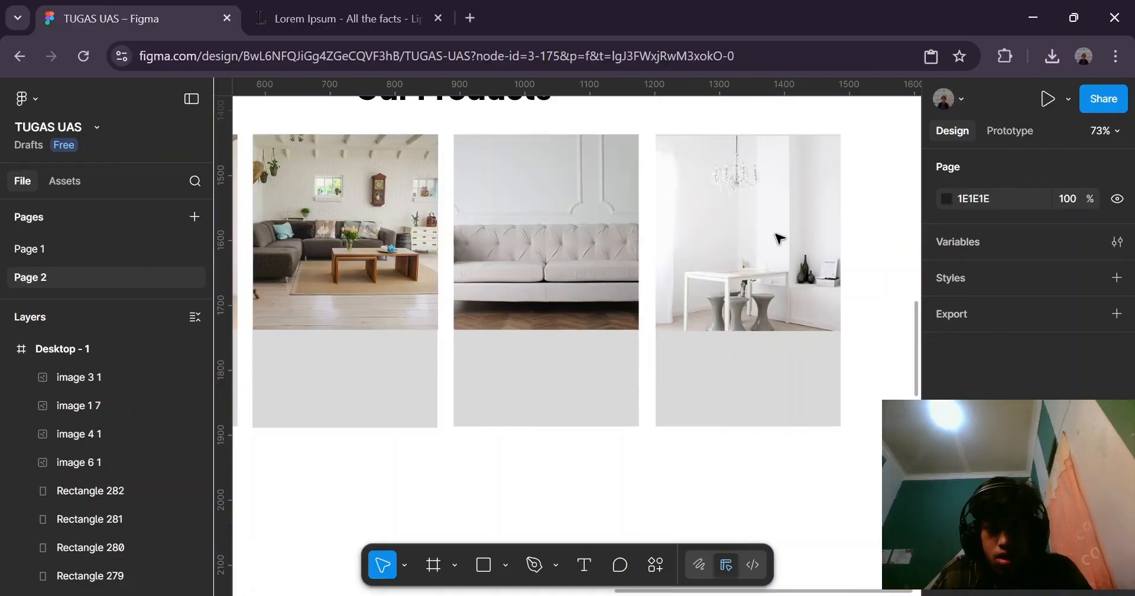
scroll(559, 260, "down", 3)
scroll(527, 254, "up", 5)
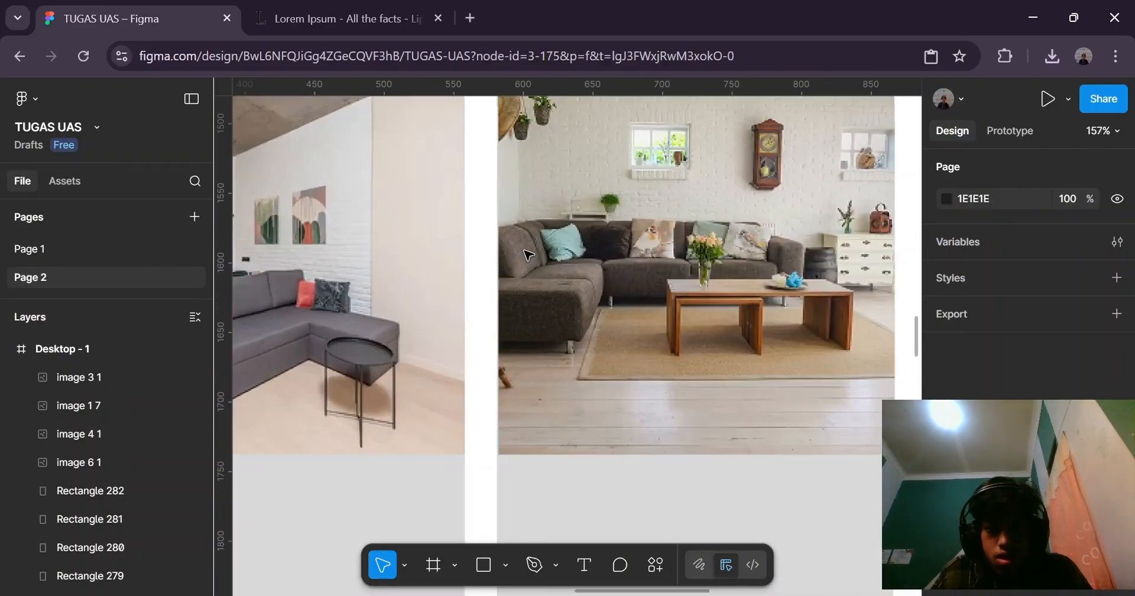
left_click(528, 254)
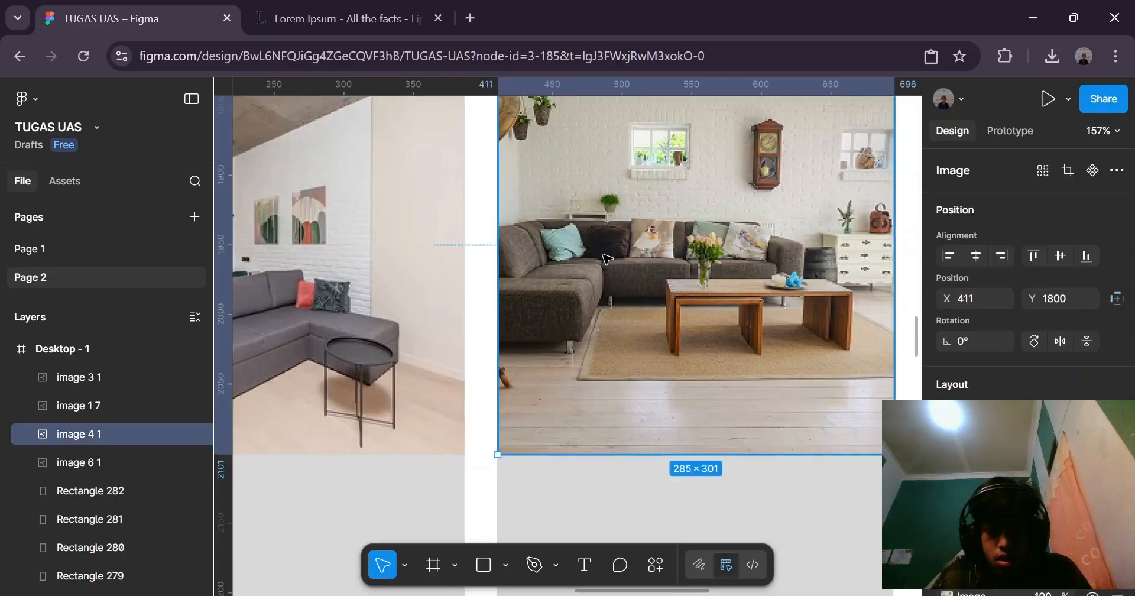
left_click_drag(607, 258, 606, 259)
scroll(501, 270, "down", 5)
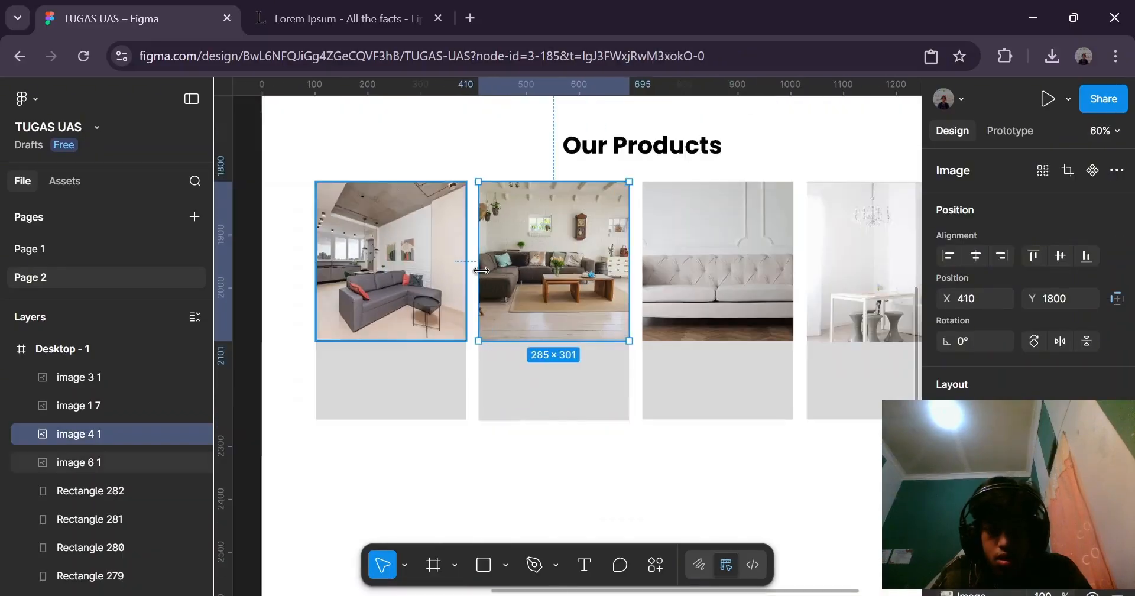
Check how the tufted sofa and dining table photos line up with the third and fourth cards.
scroll(480, 270, "down", 2)
left_click(309, 325)
scroll(826, 292, "up", 5)
left_click(826, 292)
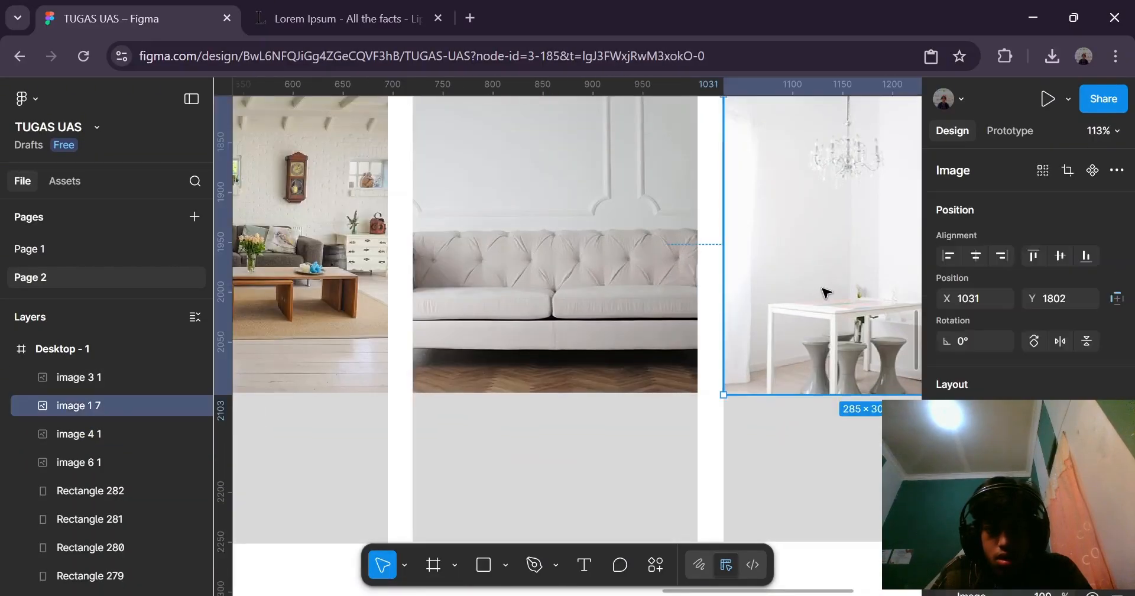
scroll(826, 292, "down", 5)
left_click(752, 297)
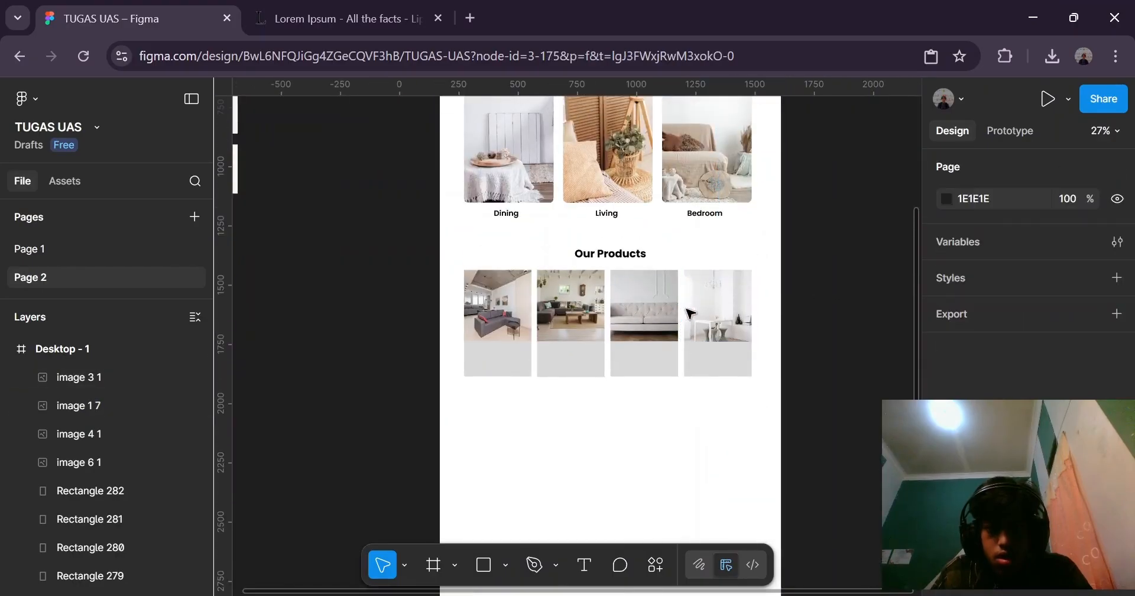
Review the Browse The Range and Our Products sections and select the Browse The Range heading.
scroll(811, 296, "up", 2)
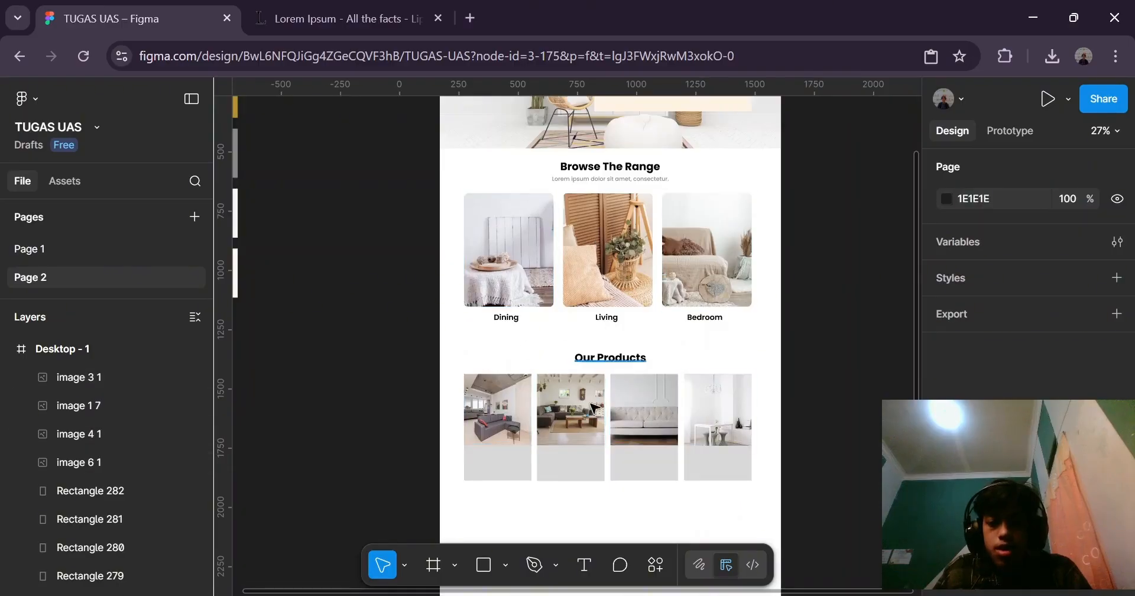
scroll(610, 357, "down", 4)
scroll(496, 233, "up", 3)
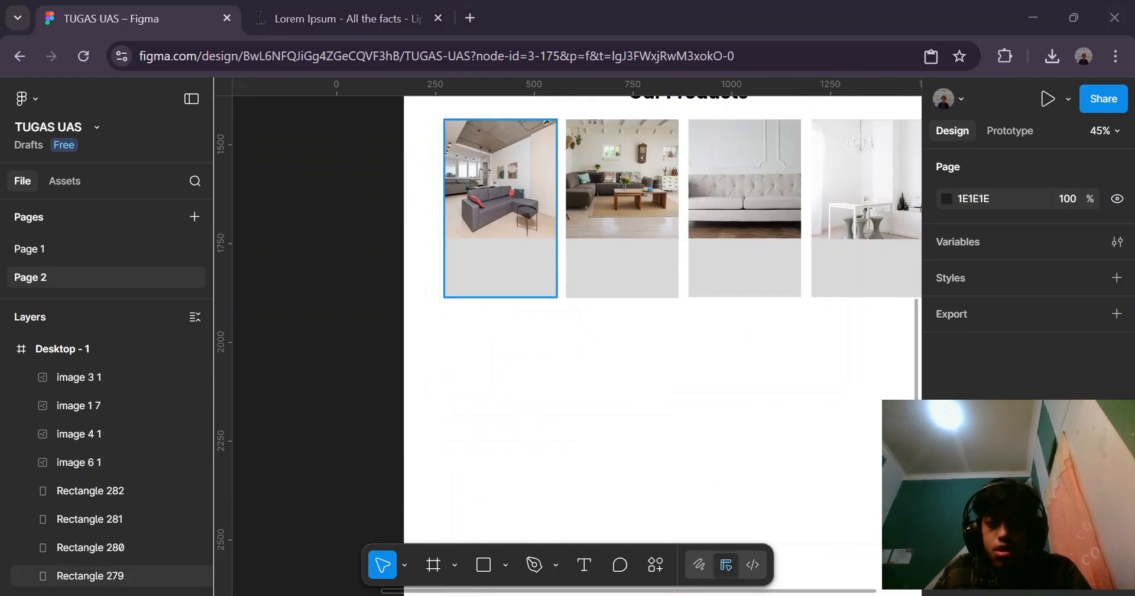
scroll(636, 294, "up", 5)
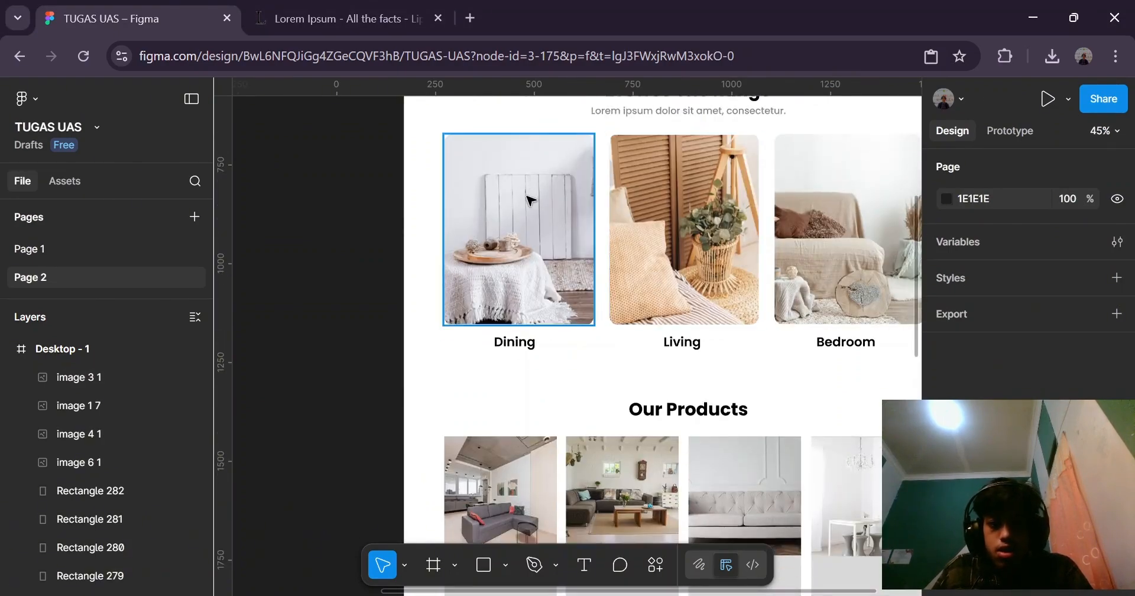
scroll(504, 286, "down", 2)
scroll(706, 285, "up", 3)
left_click(695, 255)
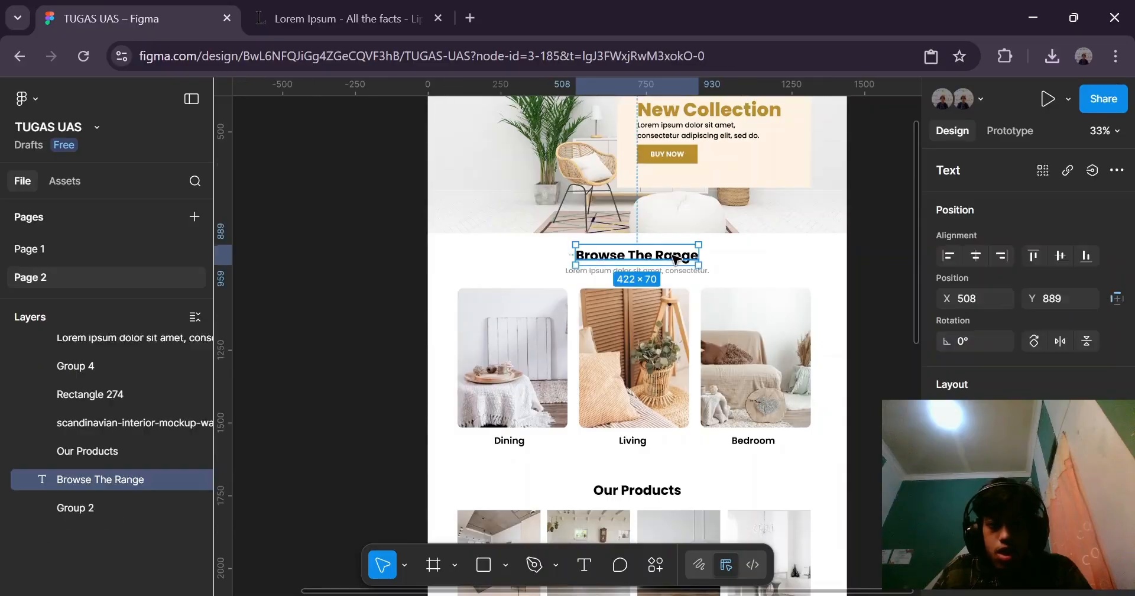
Duplicate the Browse The Range heading with its subtitle and place the copies at the lower edge of the first two product cards.
scroll(619, 231, "down", 1)
scroll(579, 264, "down", 2)
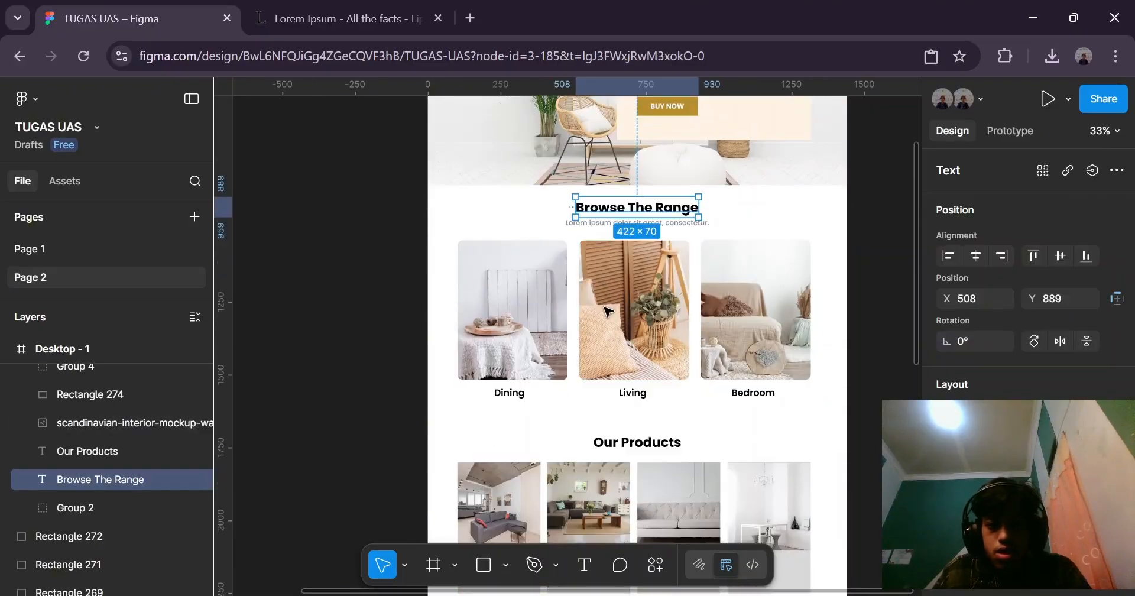
left_click(594, 213, "shift")
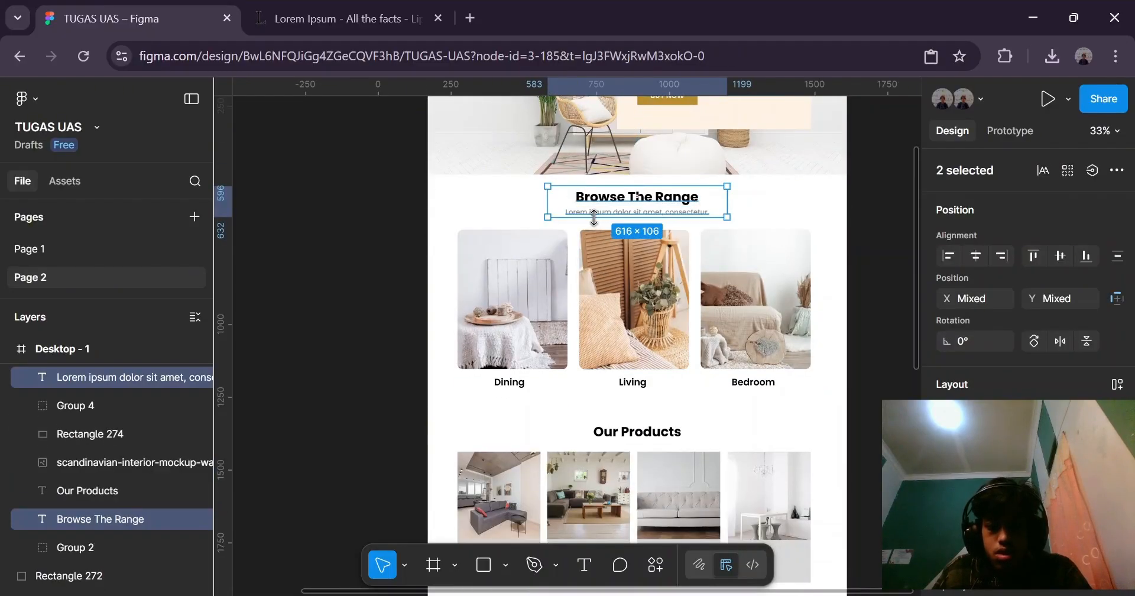
key("ctrl+d")
scroll(572, 169, "down", 2)
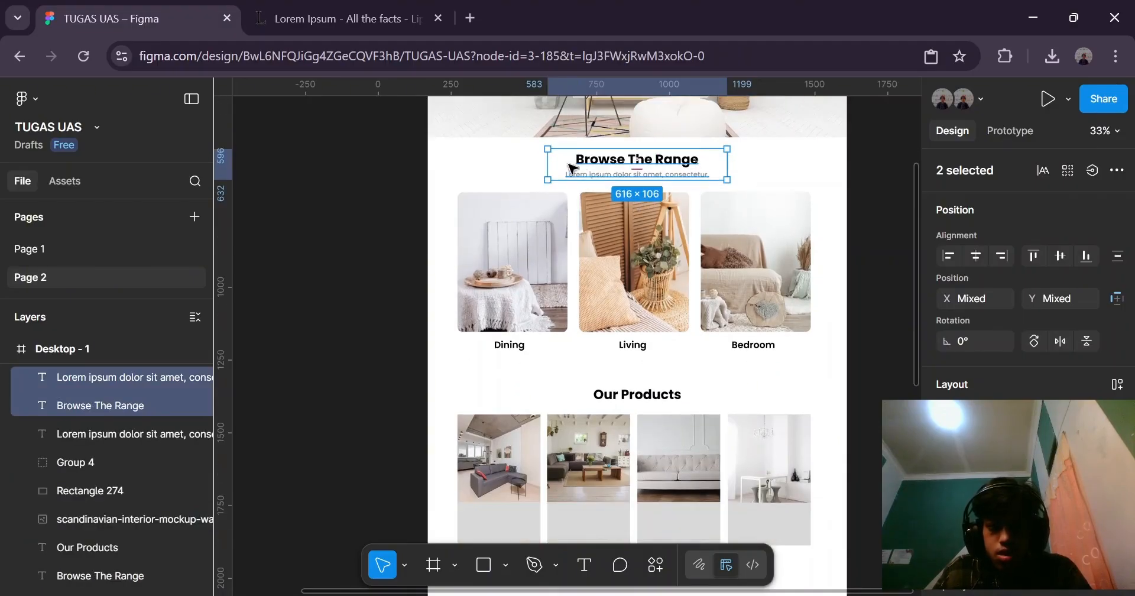
left_click_drag(583, 163, 511, 450)
left_click(516, 455)
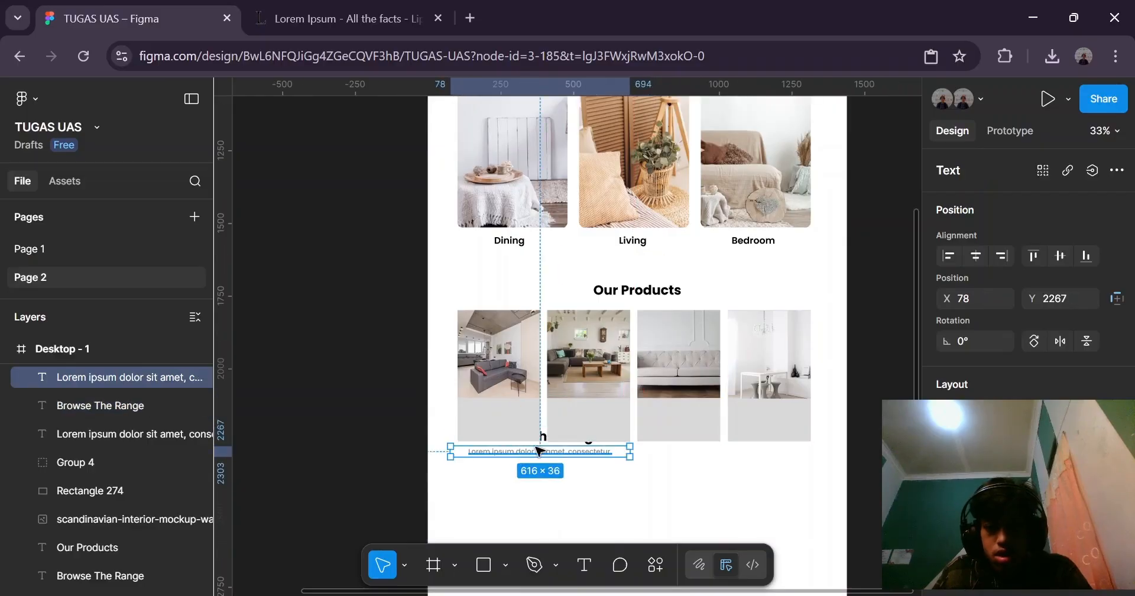
Bring the copied heading and its subtitle to the front, moving the subtitle up to overlap the cards' grey area.
scroll(539, 451, "up", 5)
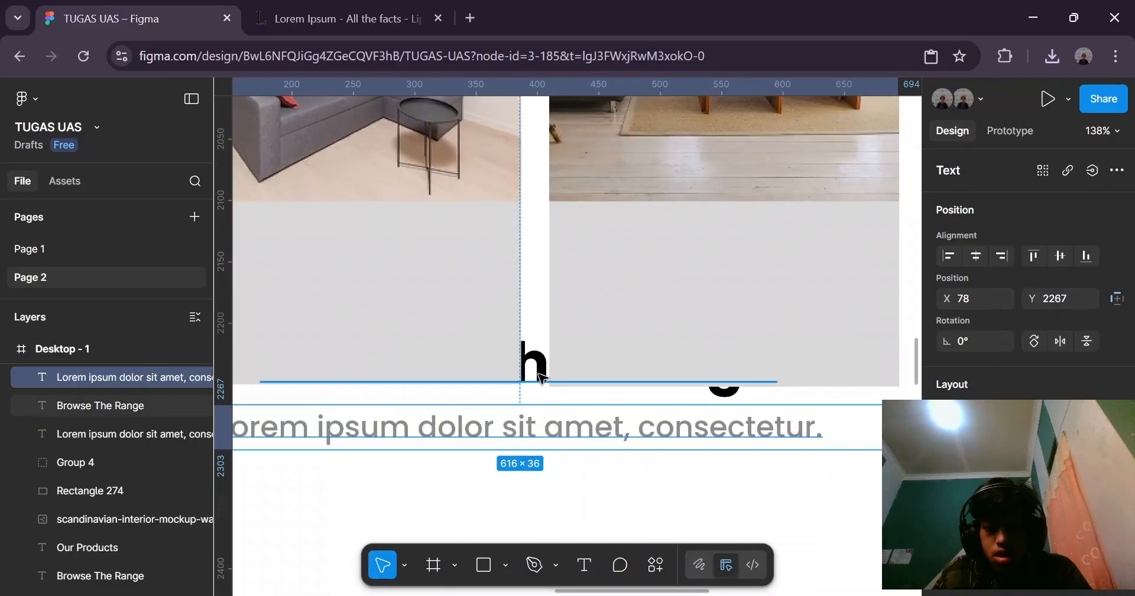
left_click(540, 374)
right_click(535, 368)
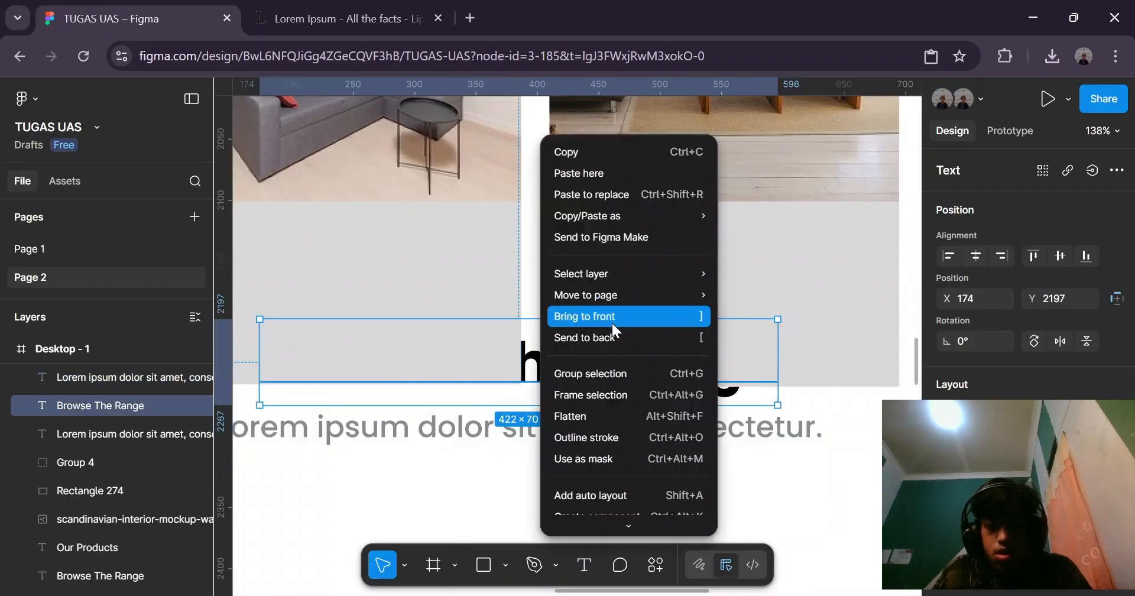
left_click(614, 314)
left_click(587, 433)
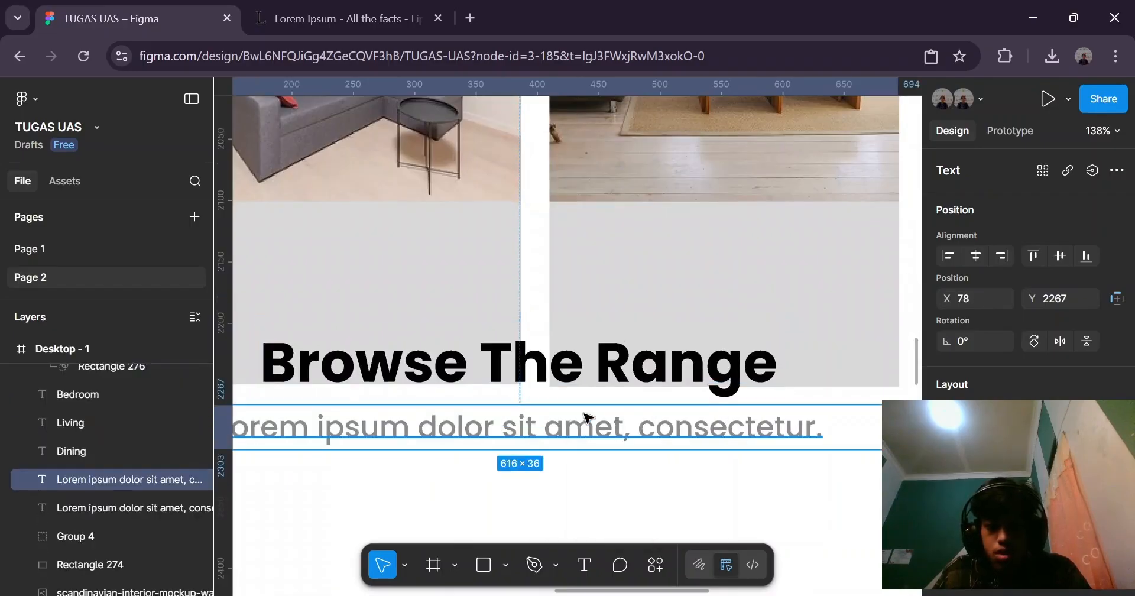
left_click_drag(587, 417, 584, 393)
right_click(584, 393)
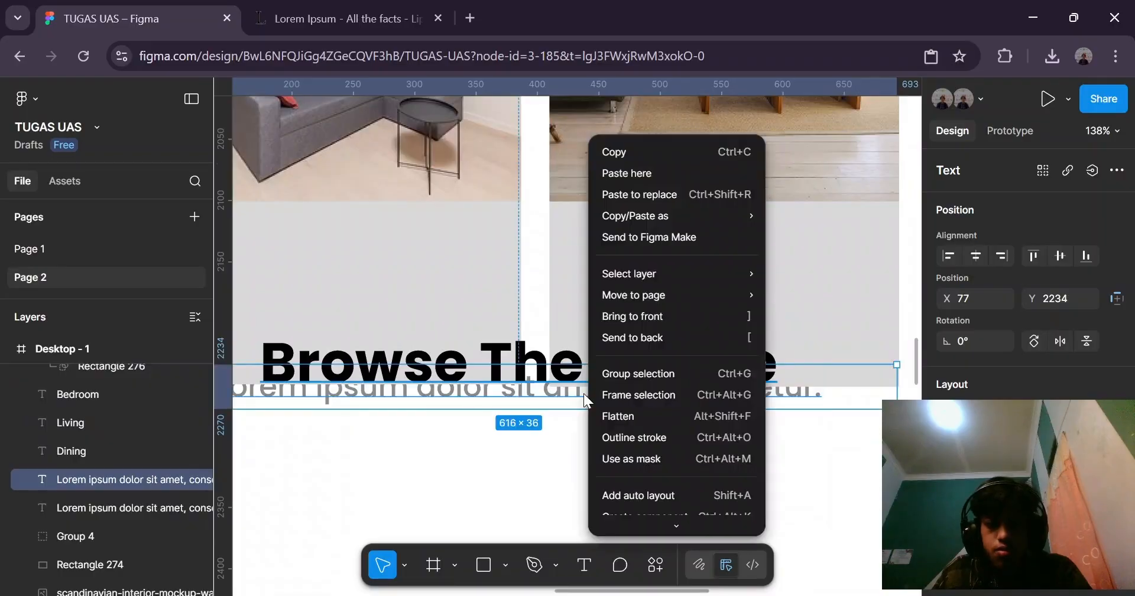
left_click(641, 318)
scroll(599, 353, "down", 4)
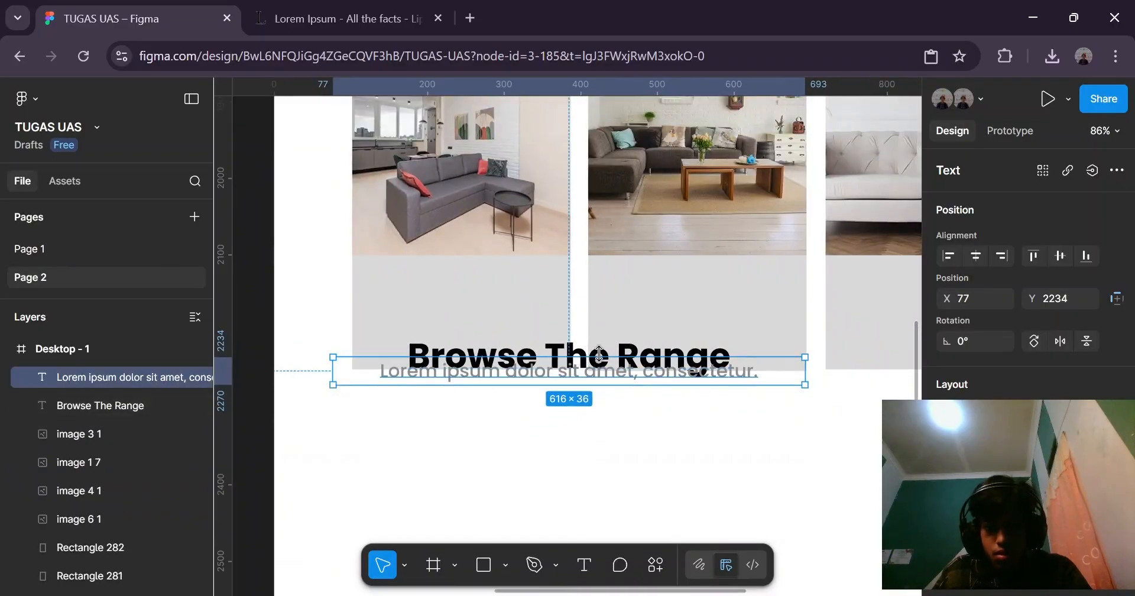
Move the copied heading up to just below the first product photo, at X 122, Y 2101.
scroll(599, 353, "down", 3)
left_click(468, 381)
left_click(545, 361)
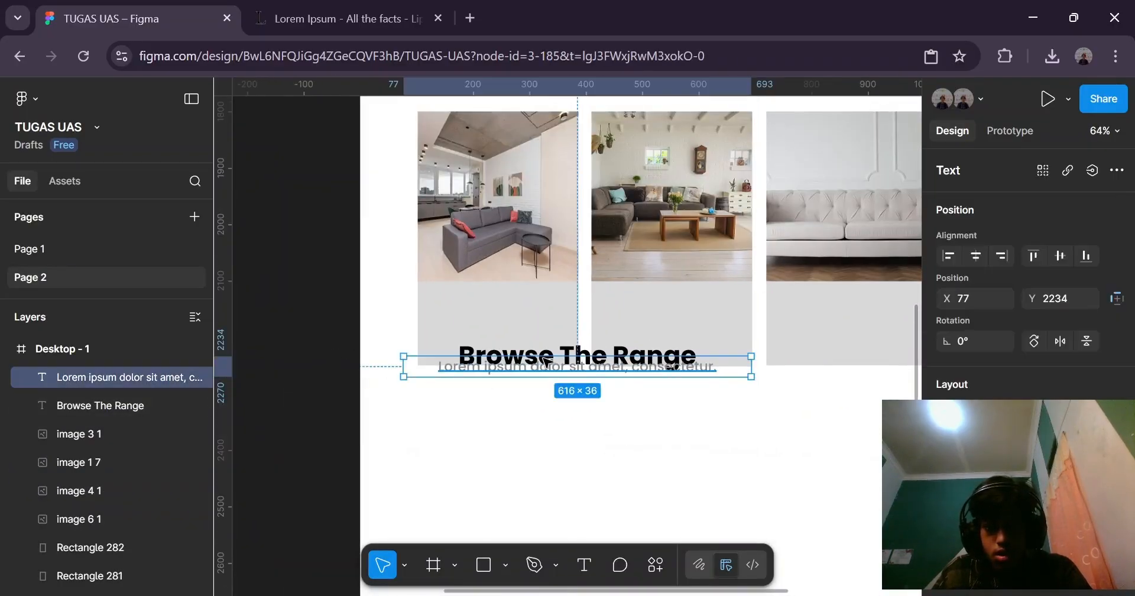
left_click_drag(585, 356, 558, 304)
double_click(558, 303)
key("Escape")
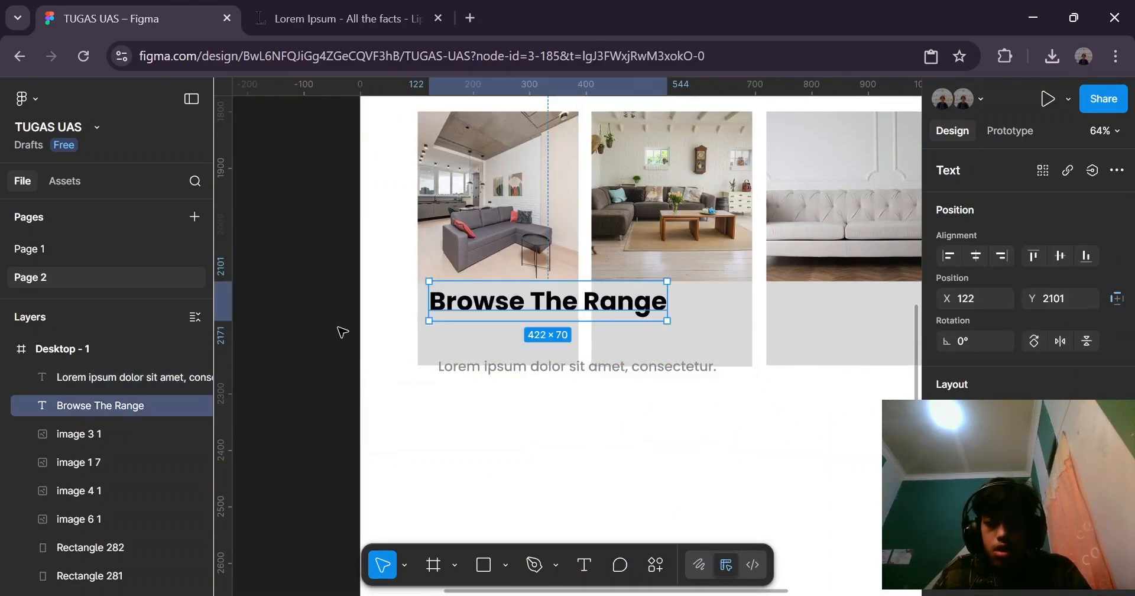
left_click(378, 325)
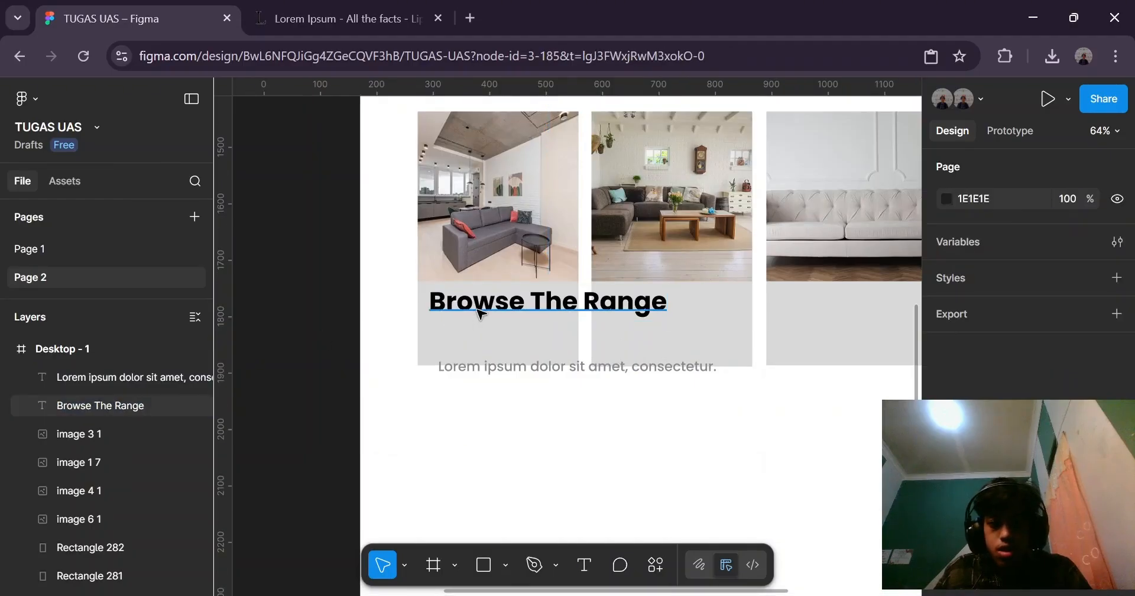
Reduce the copied heading's font size until the text is 244 px wide.
left_click(450, 304)
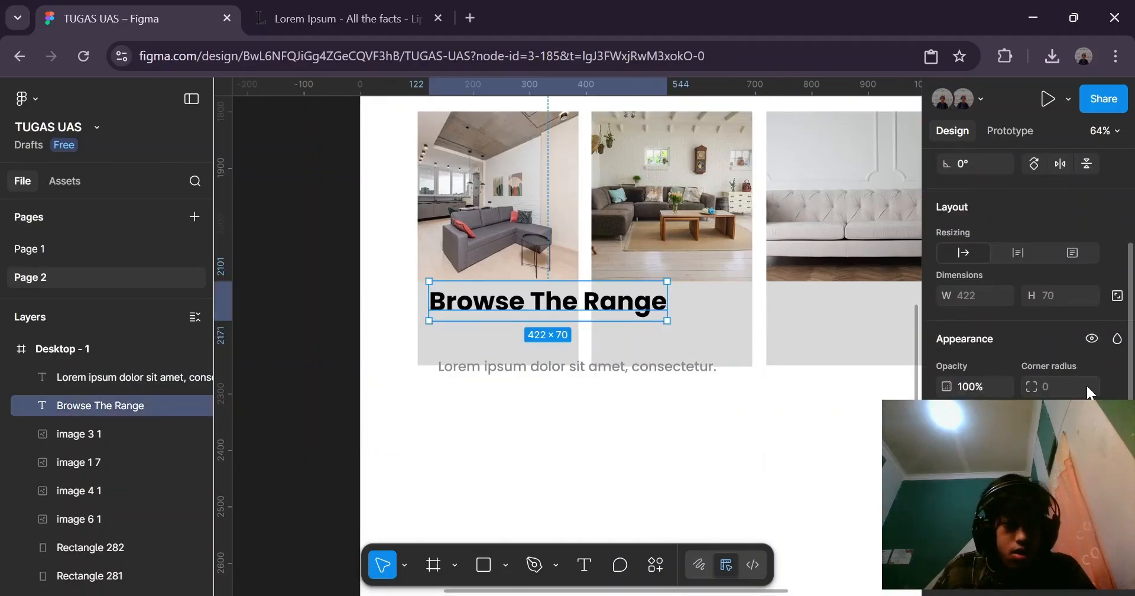
scroll(1086, 384, "down", 2)
left_click(1088, 397)
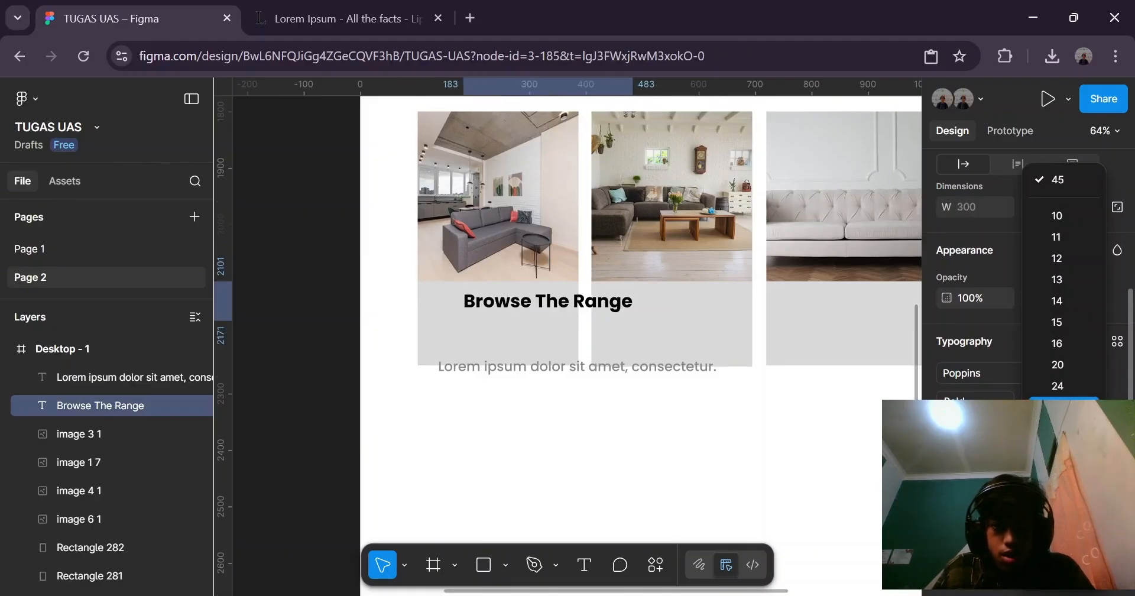
left_click(1065, 383)
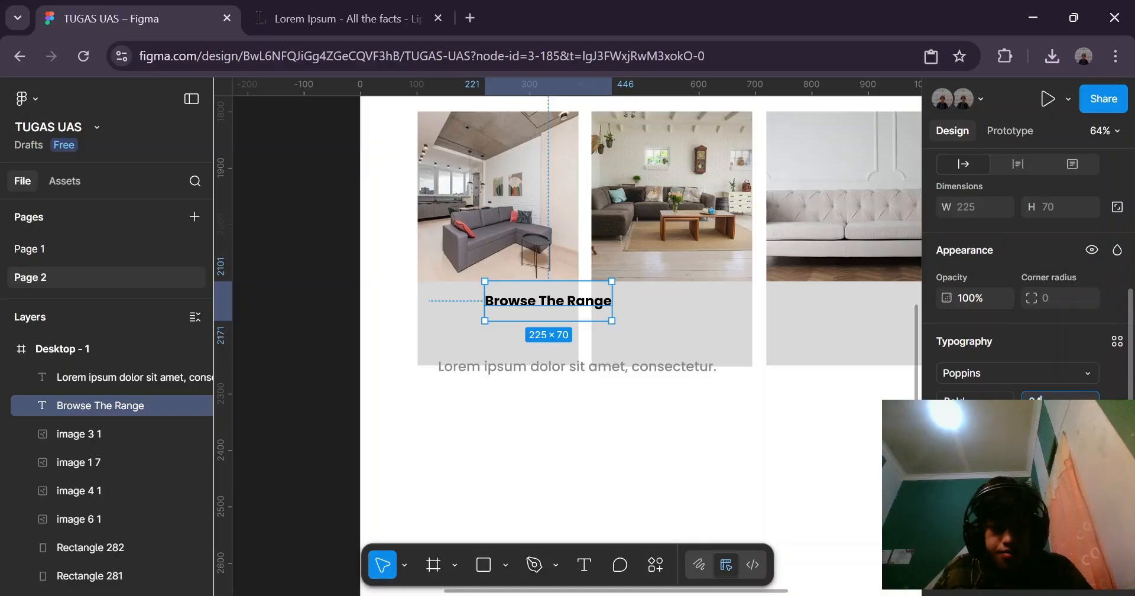
key("Return")
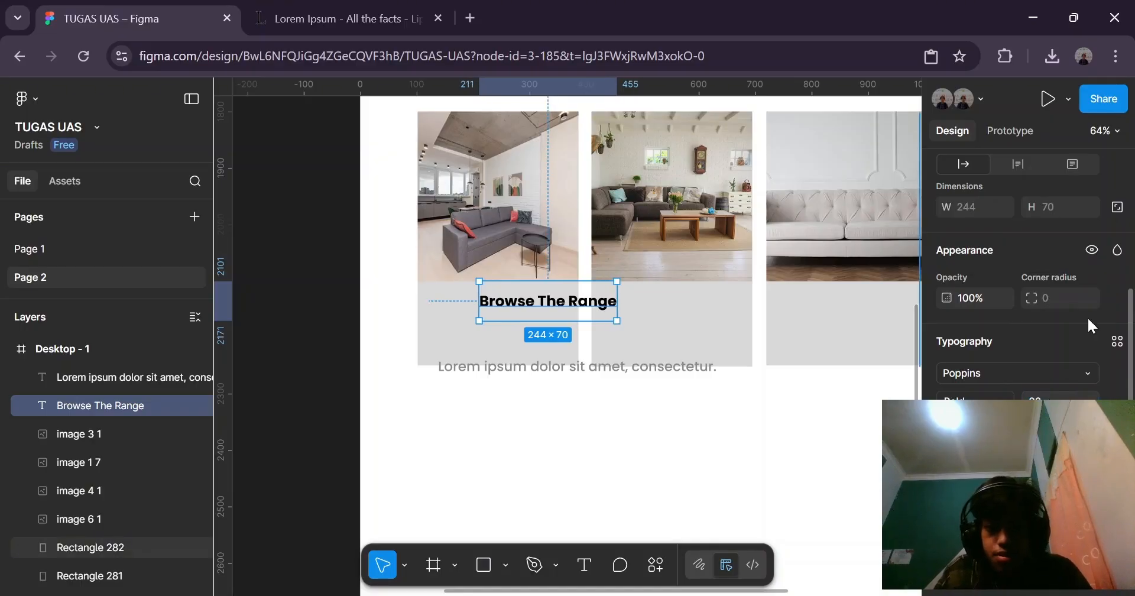
left_click(261, 355)
Move the copied heading into the first product card and replace its text with "Black Sofa".
left_click(512, 304)
left_click_drag(512, 304, 457, 298)
double_click(458, 297)
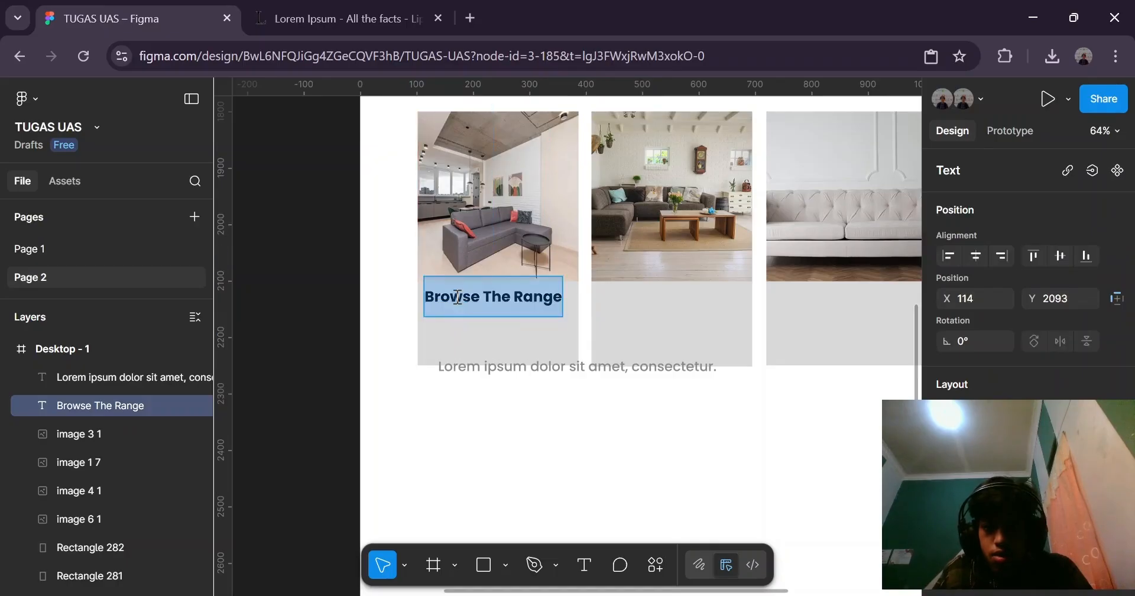
key("alt+Tab")
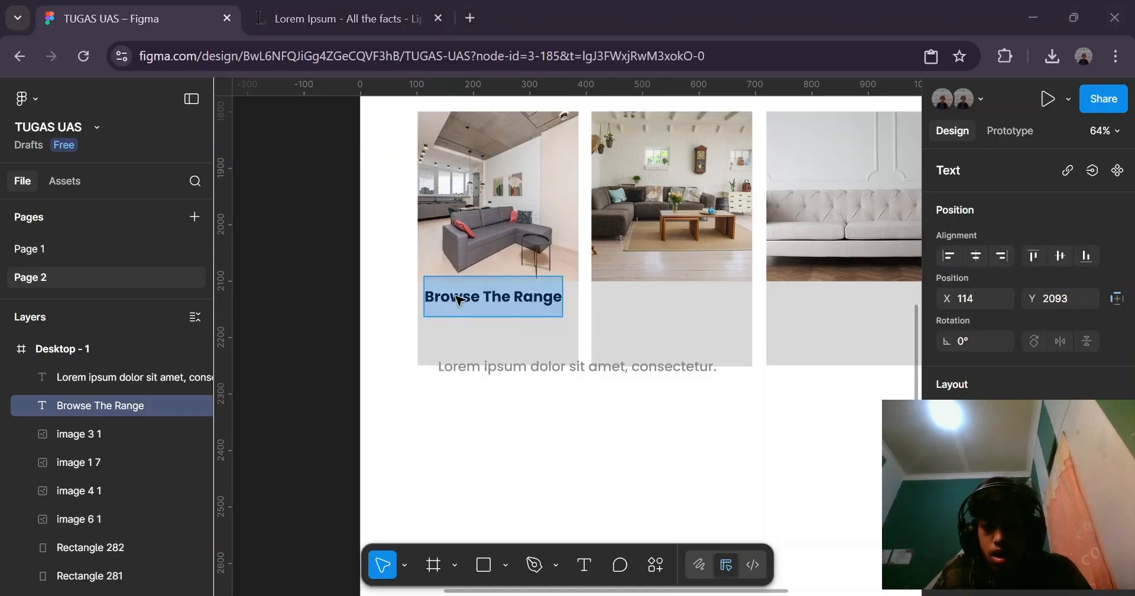
key("alt+Tab")
left_click(477, 299)
key("ctrl+a")
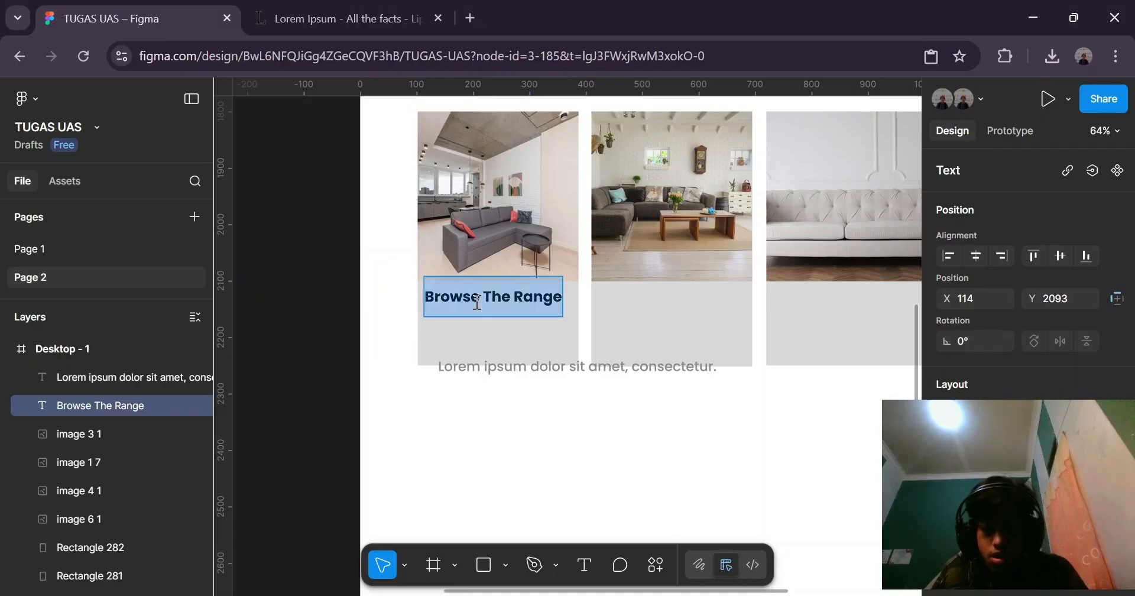
type("S")
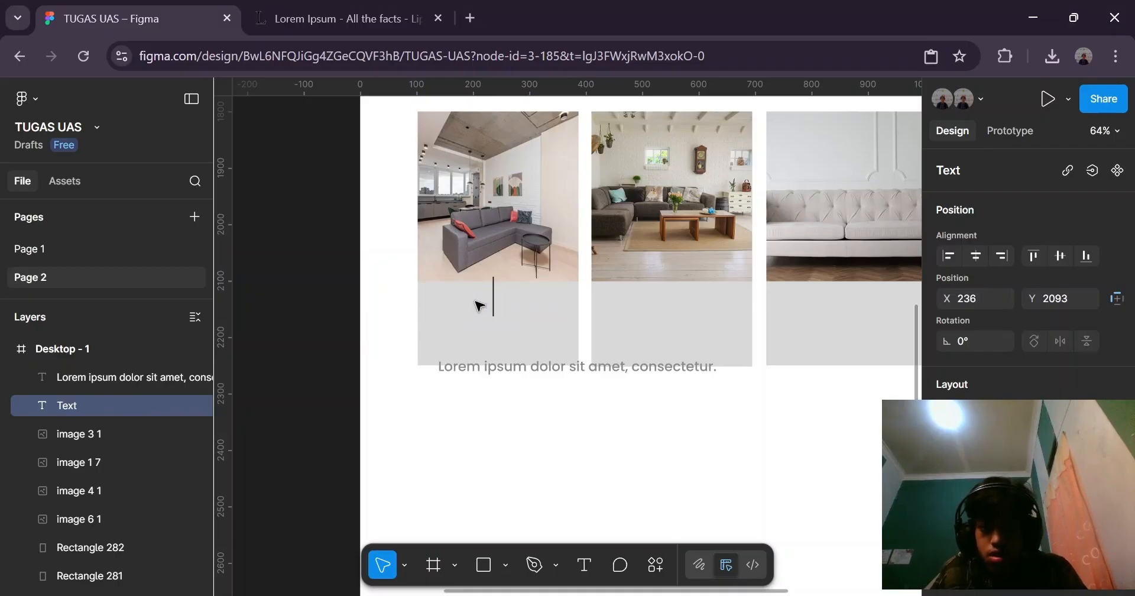
type("Black Sofa")
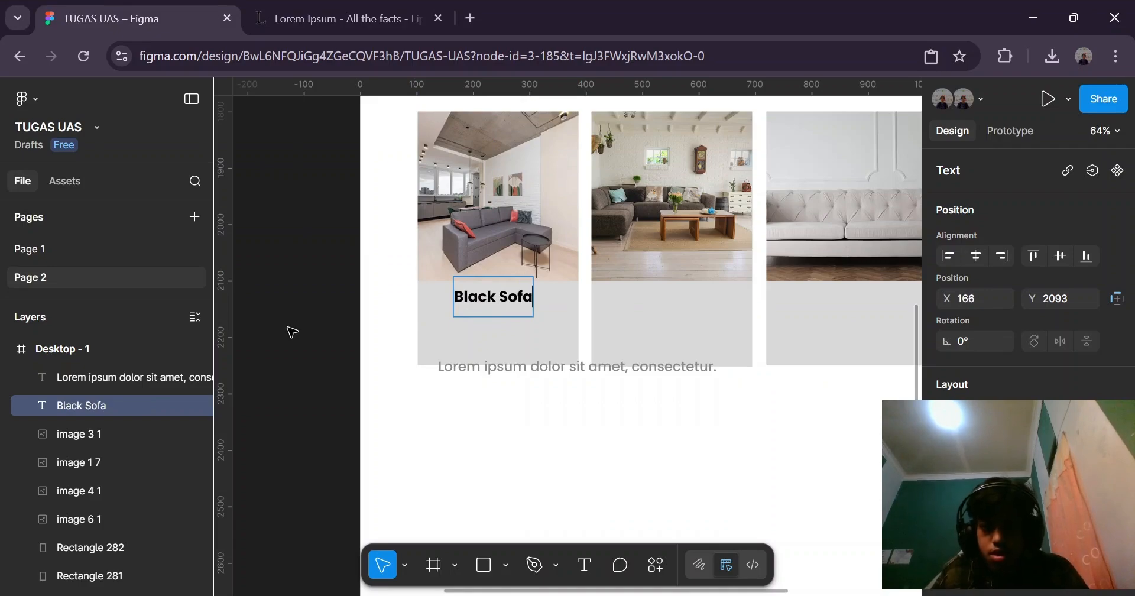
key("Escape")
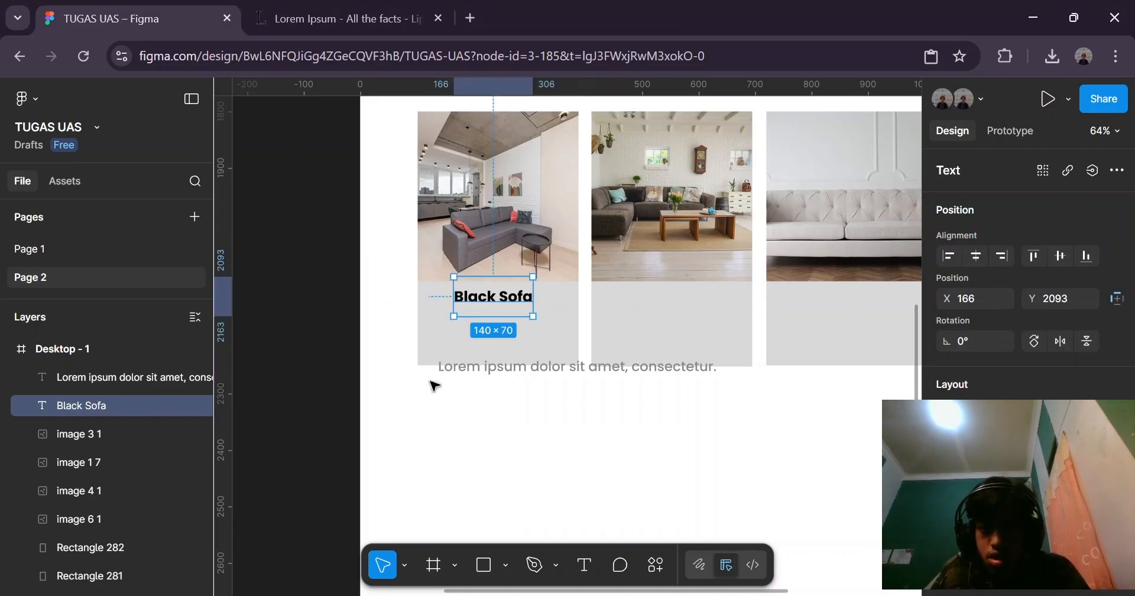
Position the Black Sofa label near the left edge of the first card's grey area, at X 124, Y 2101.
left_click_drag(485, 301, 460, 306)
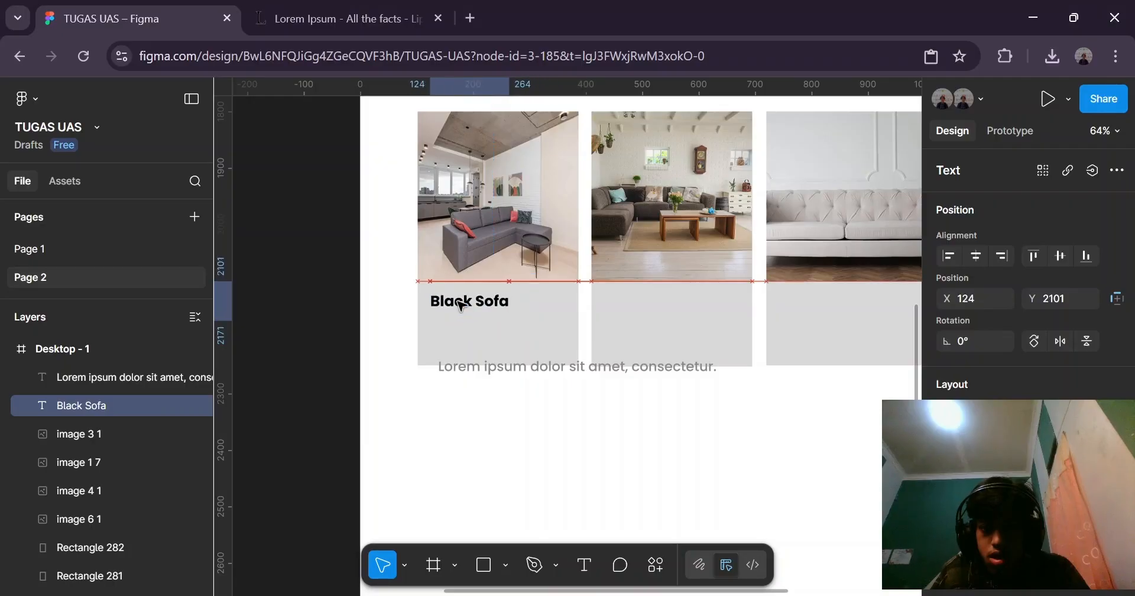
left_click(334, 347)
scroll(445, 324, "up", 3)
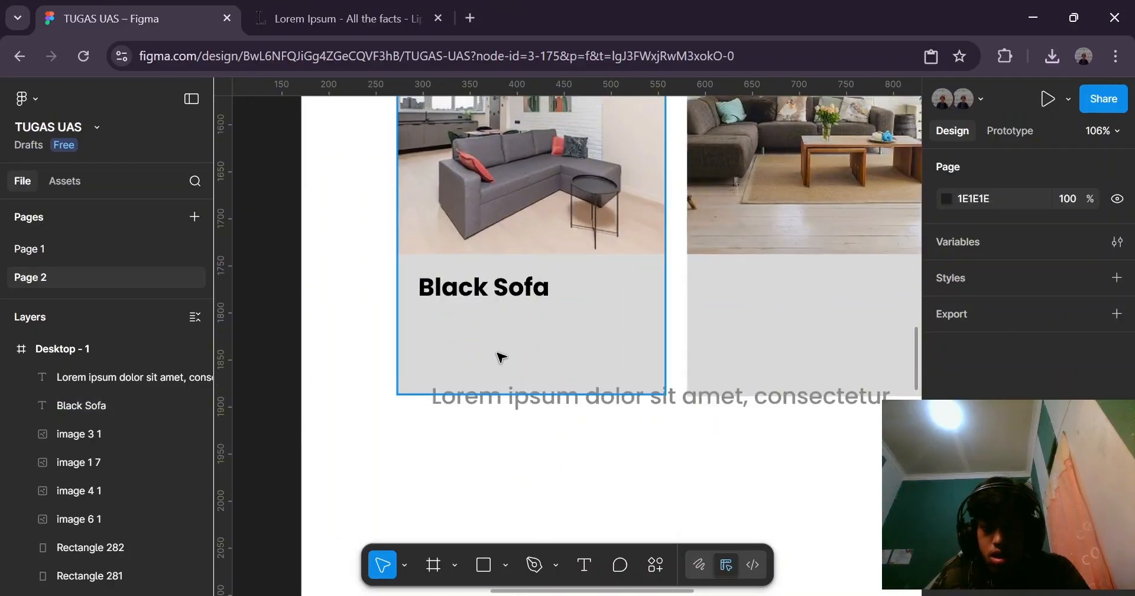
Move the copied subtitle up directly beneath the Black Sofa label, at X 56, Y 2153.
scroll(494, 350, "down", 3)
scroll(416, 341, "down", 3)
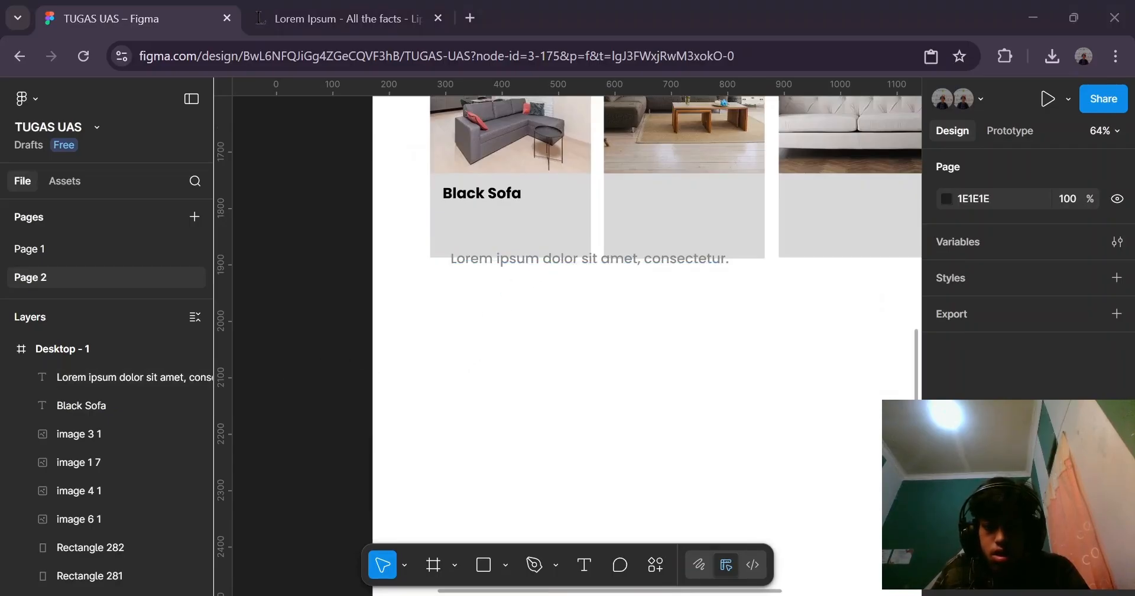
left_click_drag(591, 258, 591, 222)
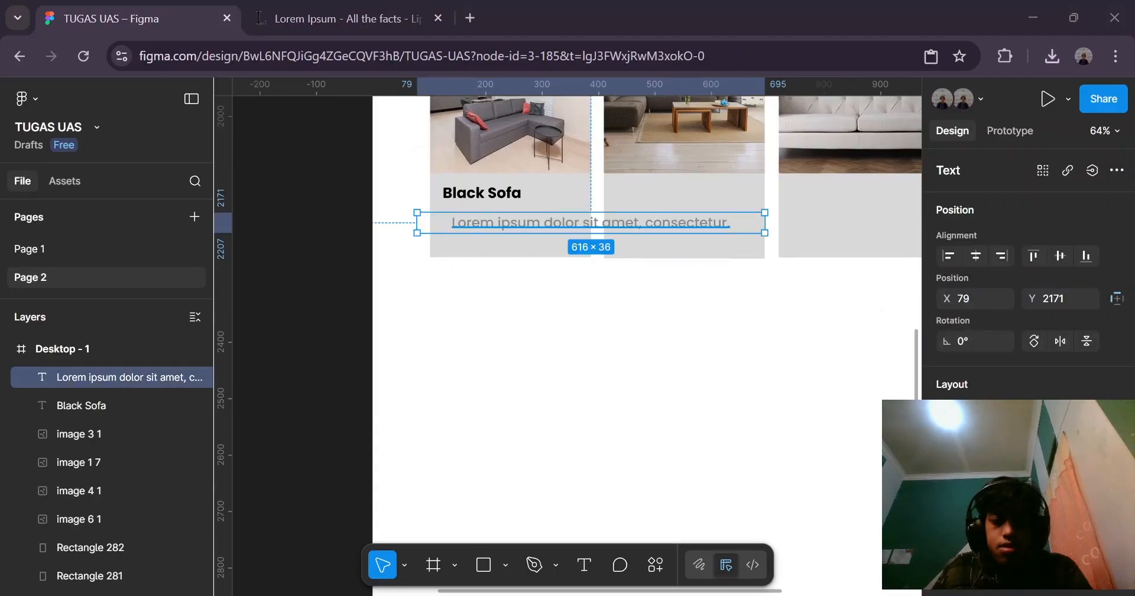
scroll(509, 248, "up", 5)
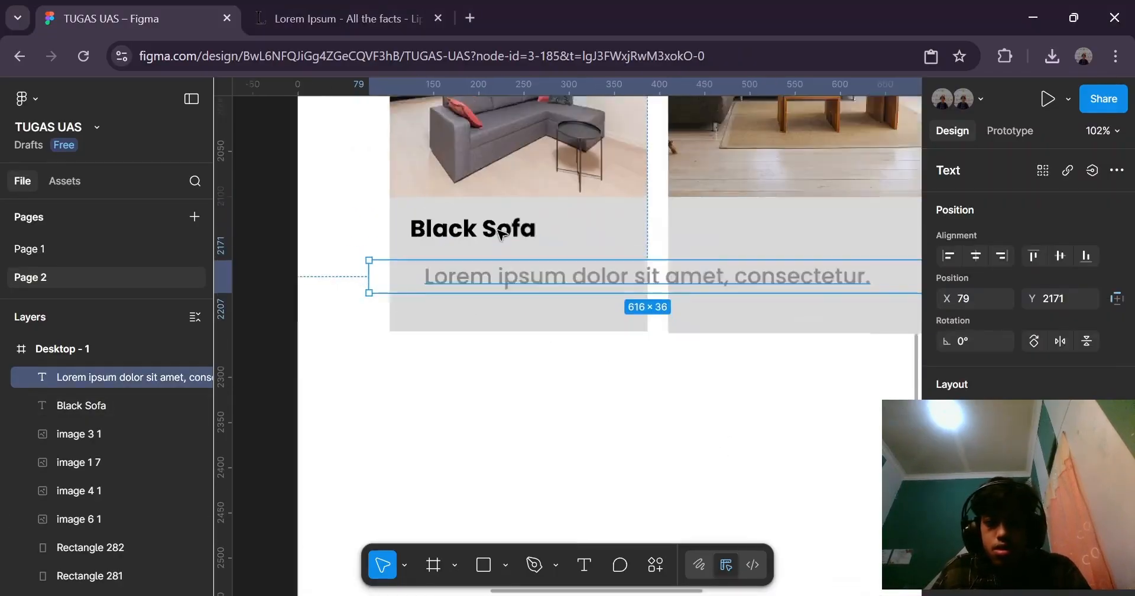
scroll(502, 233, "up", 2)
left_click_drag(533, 284, 507, 261)
Shorten the copied subtitle's text to "Lorem ipsum".
double_click(529, 271)
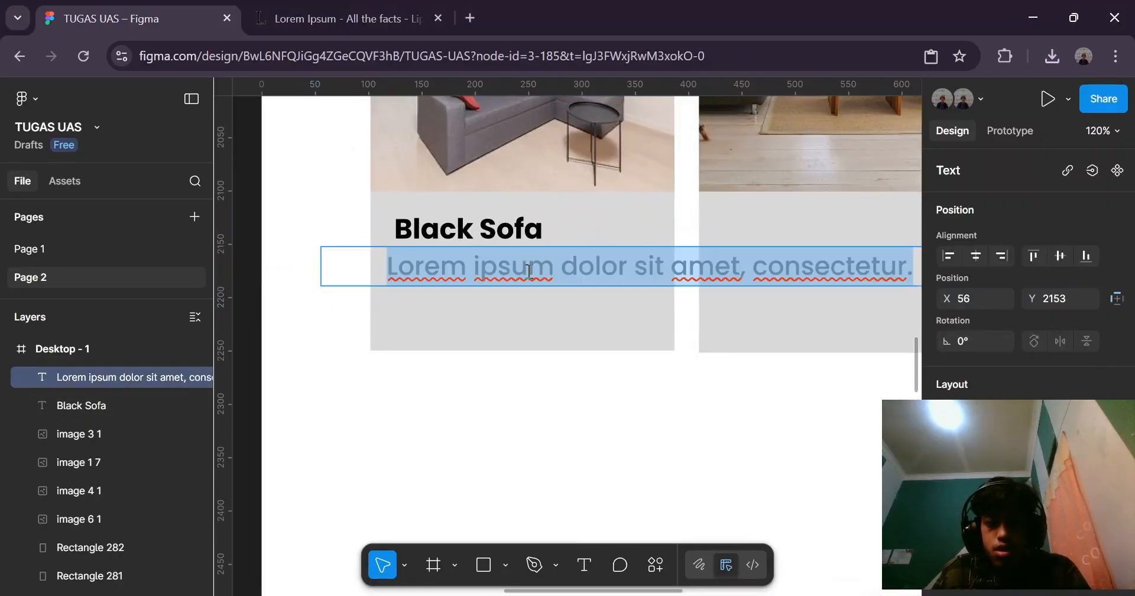
left_click(579, 272)
scroll(407, 288, "right", 5)
left_click(590, 269, "shift")
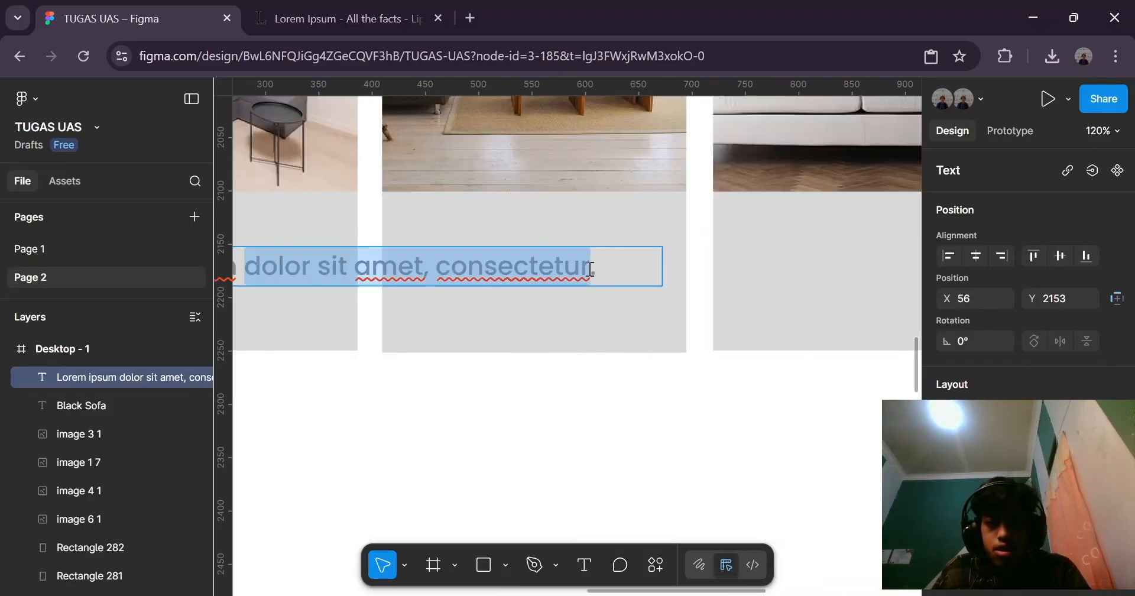
key("BackSpace")
scroll(587, 266, "left", 1)
scroll(587, 266, "down", 3)
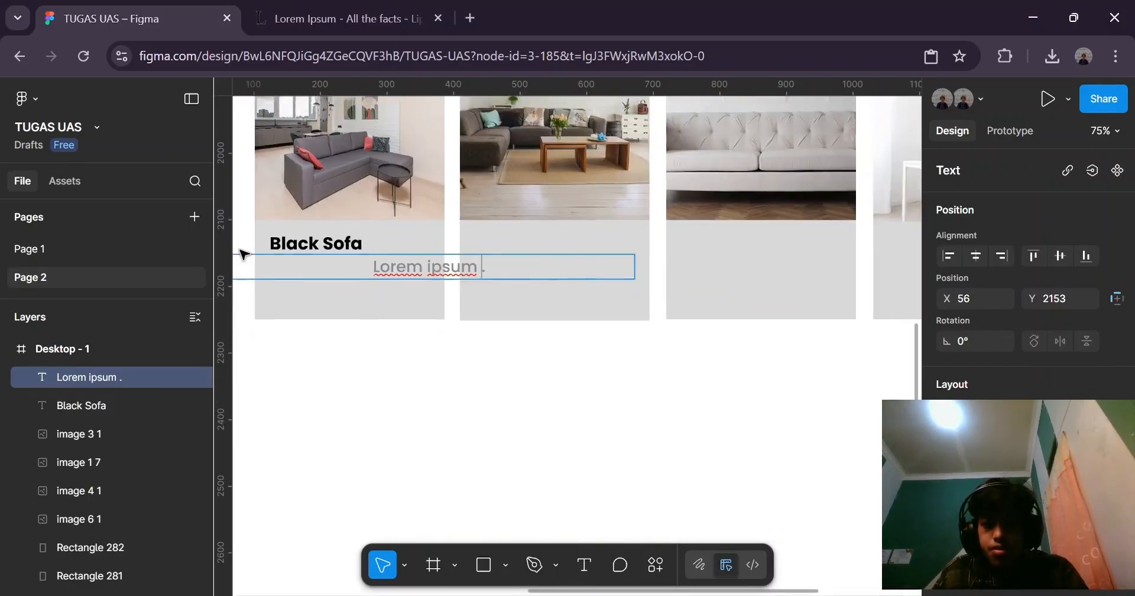
scroll(495, 272, "up", 1)
key("BackSpace")
key("BackSpace")
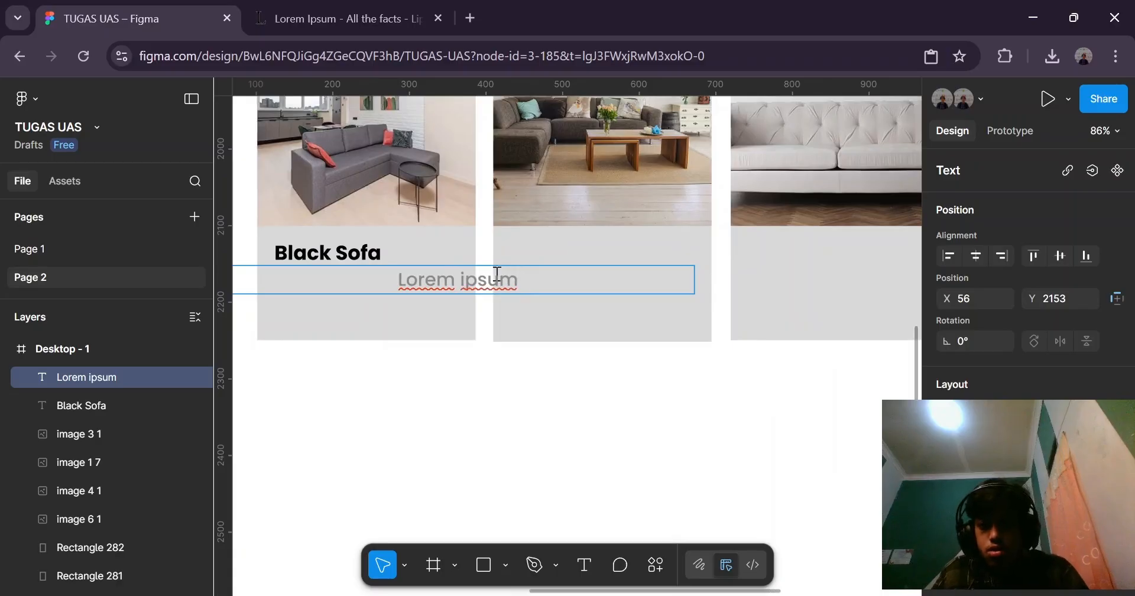
Left-align the Lorem ipsum text and try to set its font size to 20.
scroll(517, 271, "down", 5)
scroll(756, 337, "up", 1)
scroll(1046, 362, "down", 4)
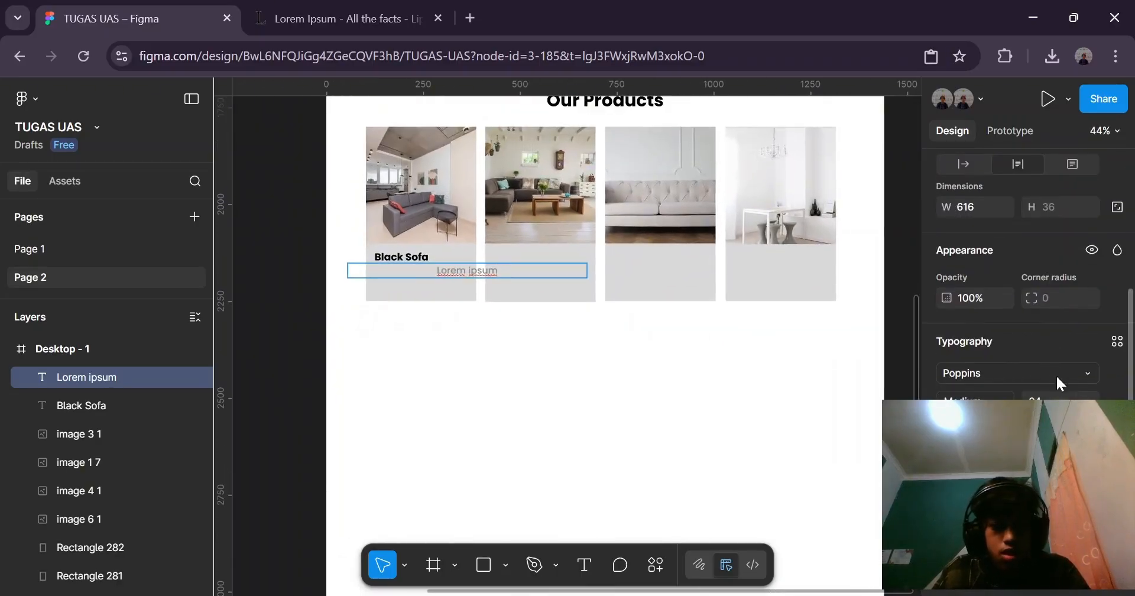
left_click(1084, 396)
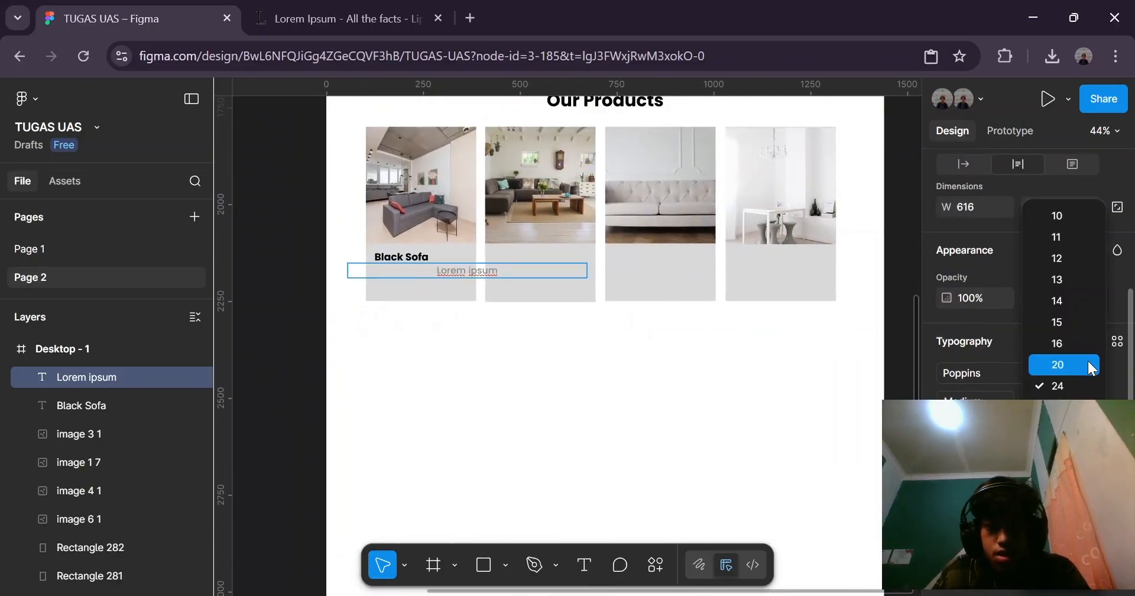
left_click(1091, 365)
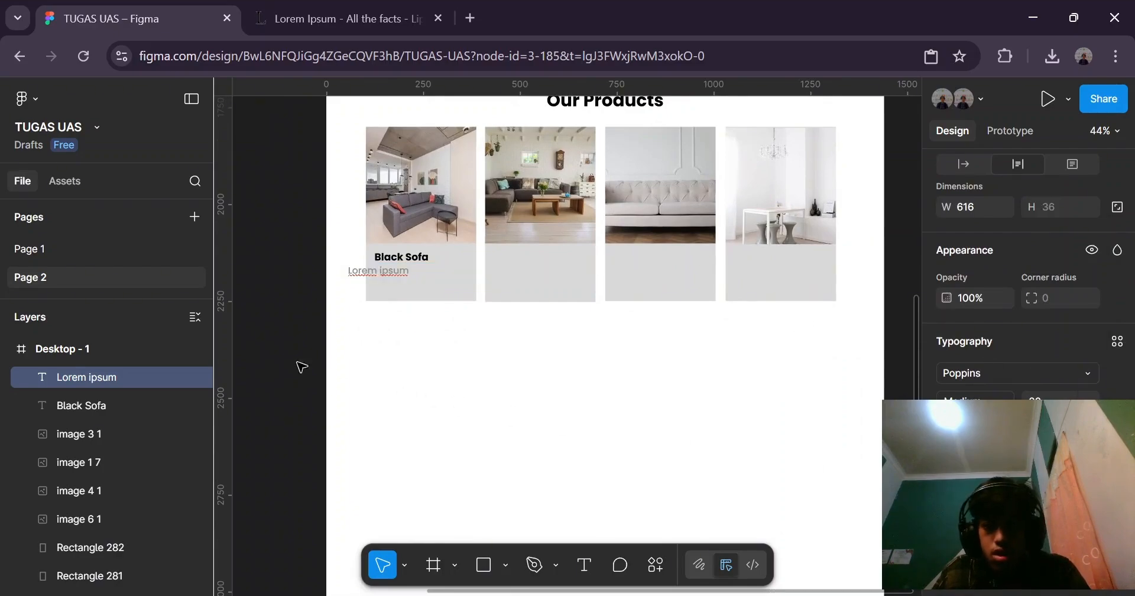
Narrow the Lorem ipsum text box to 208 px so that it ends in line with the Black Sofa label.
left_click_drag(587, 269, 424, 276)
scroll(348, 249, "up", 5)
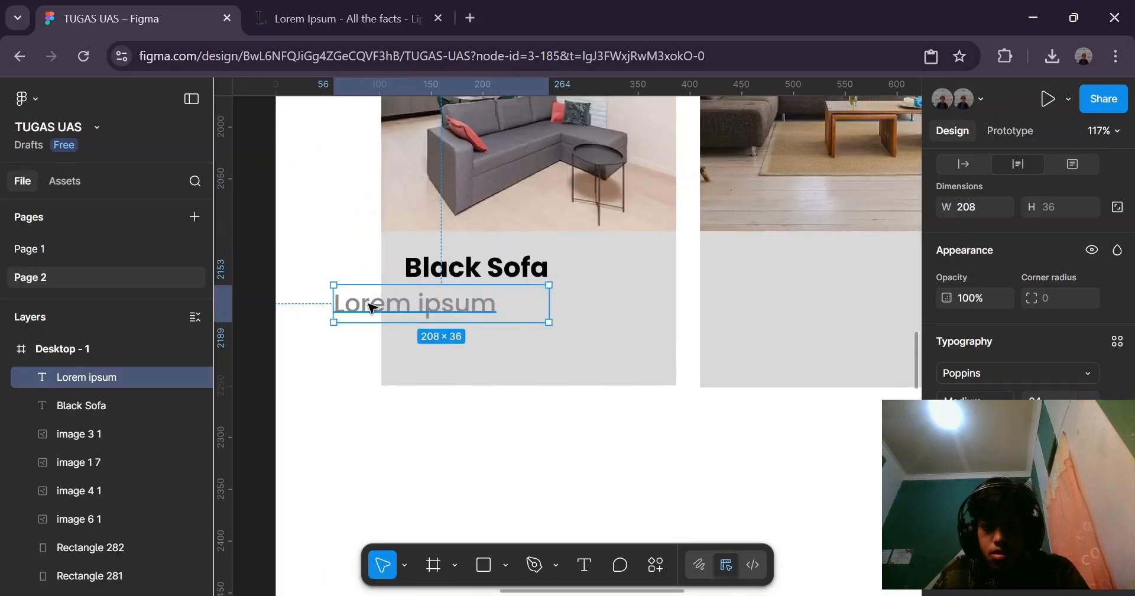
Left-align the Lorem ipsum text with the Black Sofa label at X 124 and place a duplicate of that label below it at Y 2179.
left_click_drag(372, 307, 439, 312)
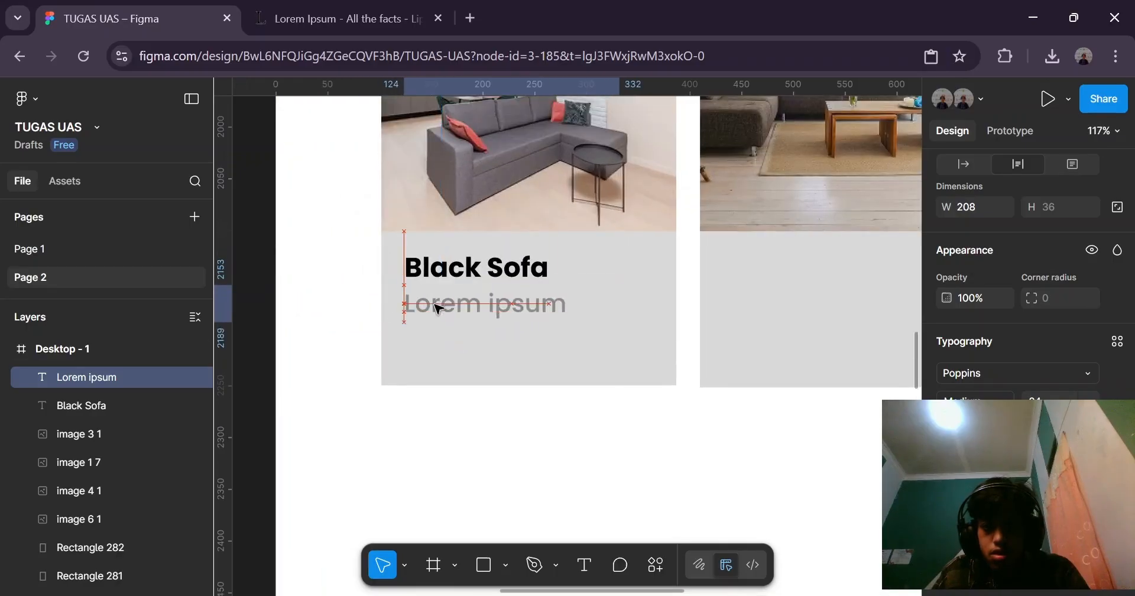
left_click(463, 272)
key("ctrl+d")
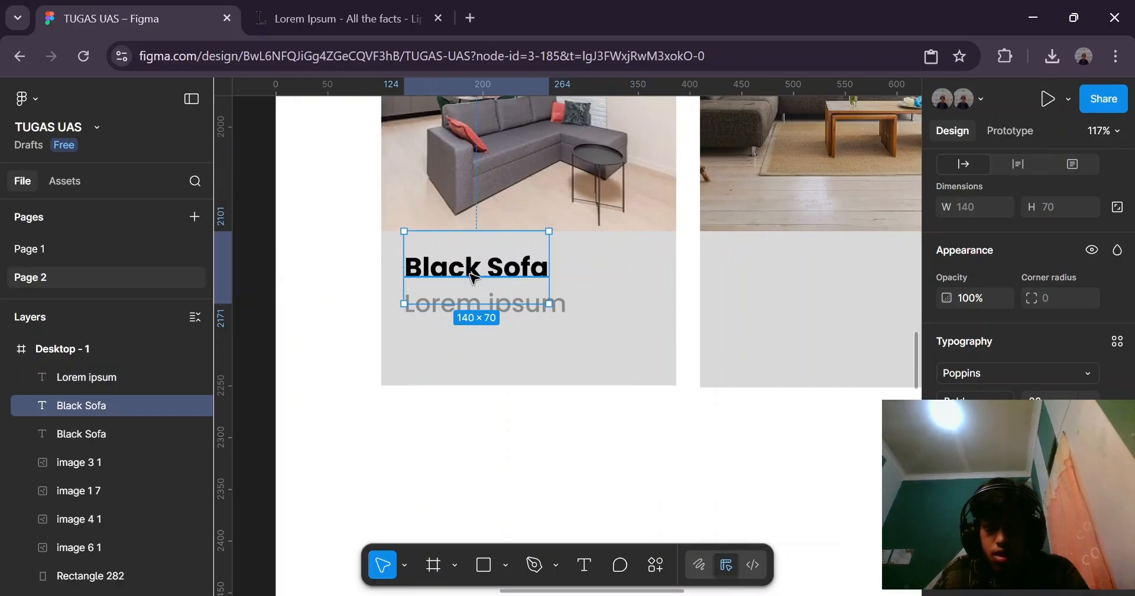
left_click_drag(472, 277, 473, 358)
scroll(1018, 351, "down", 3)
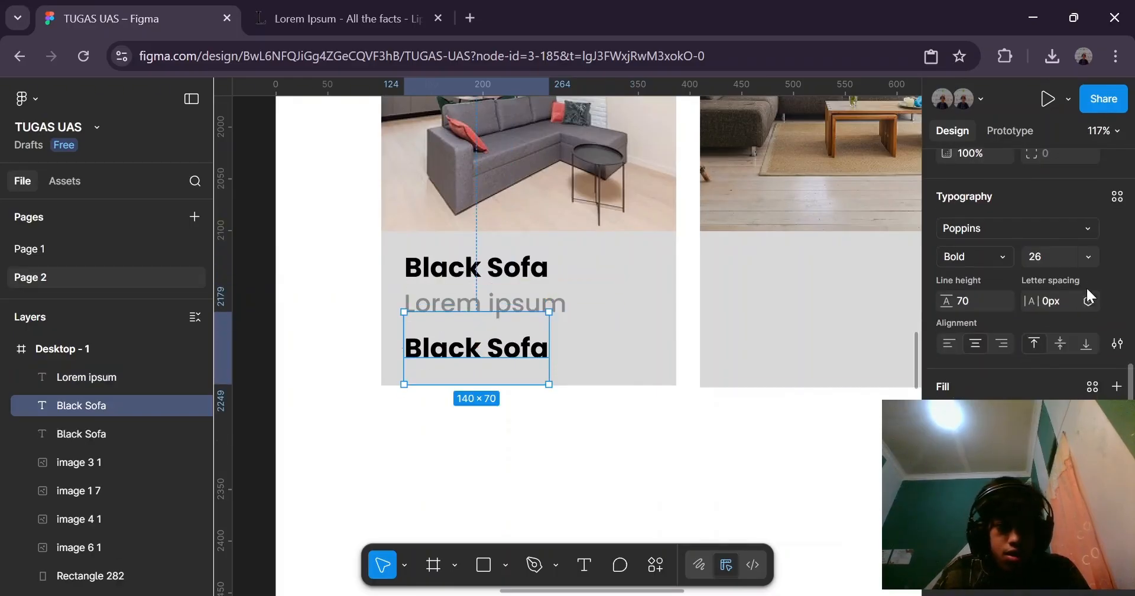
Set the duplicated label's font size to 20 and replace its text with "Rp. 1500.000".
left_click(1092, 256)
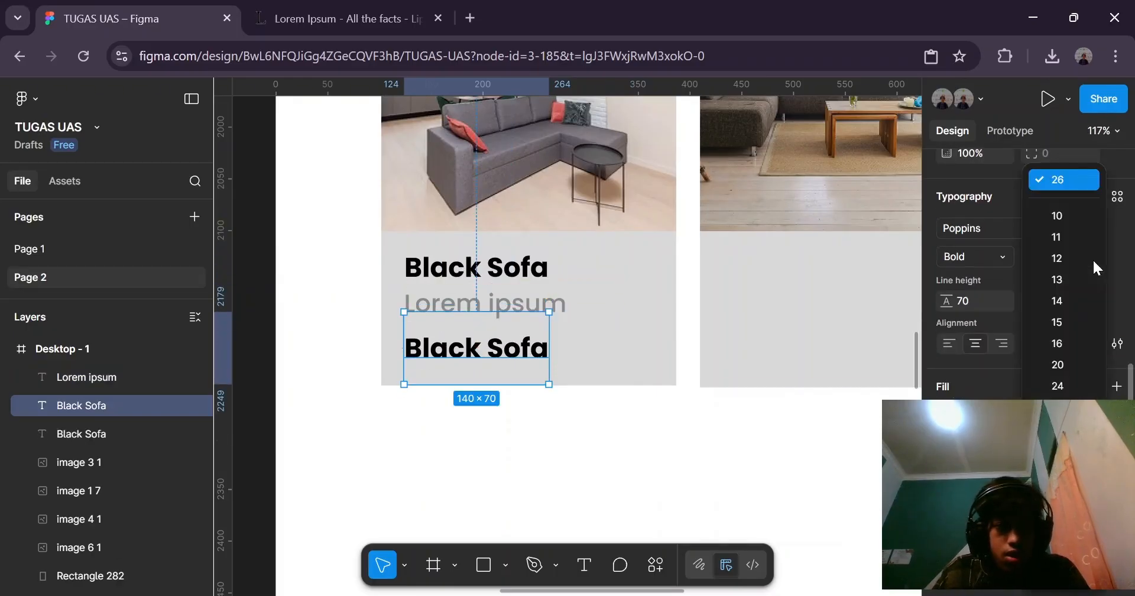
left_click(1058, 366)
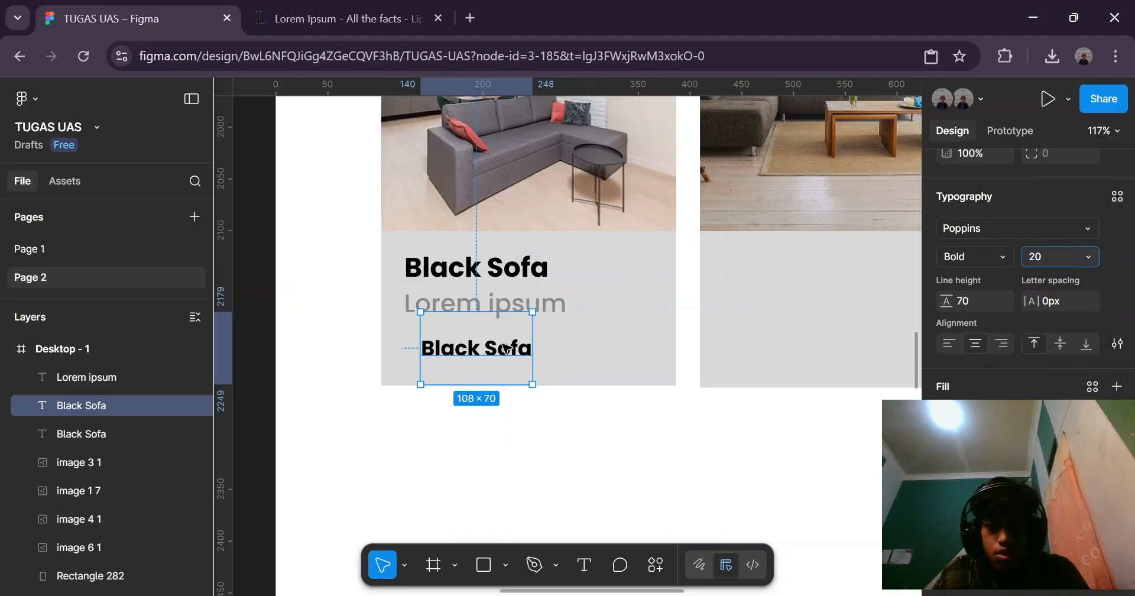
double_click(502, 354)
double_click(502, 351)
triple_click(502, 352)
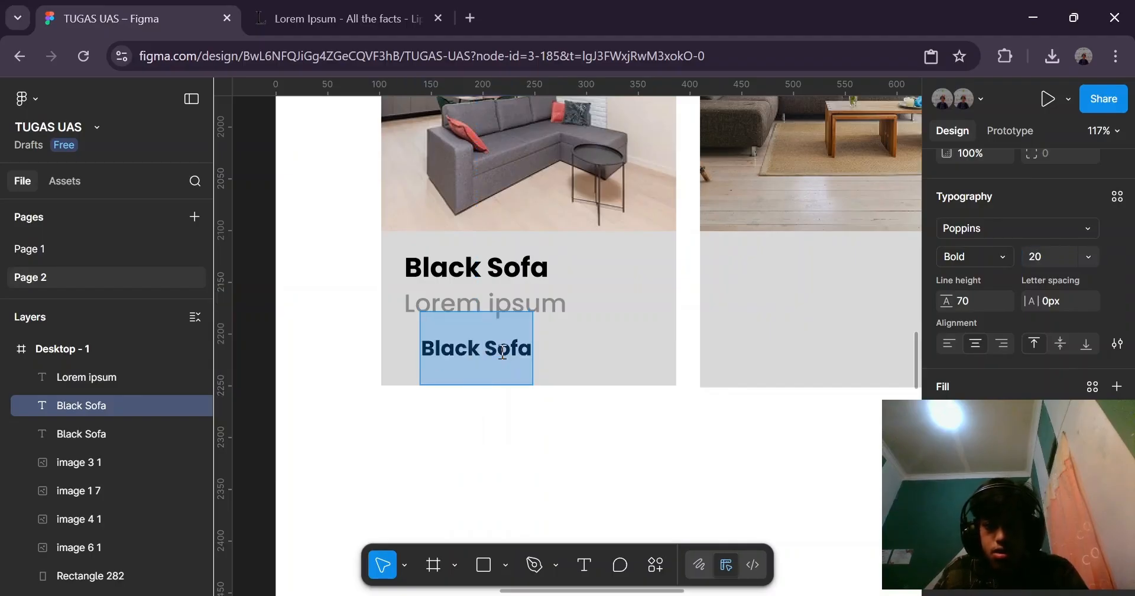
type("Rp")
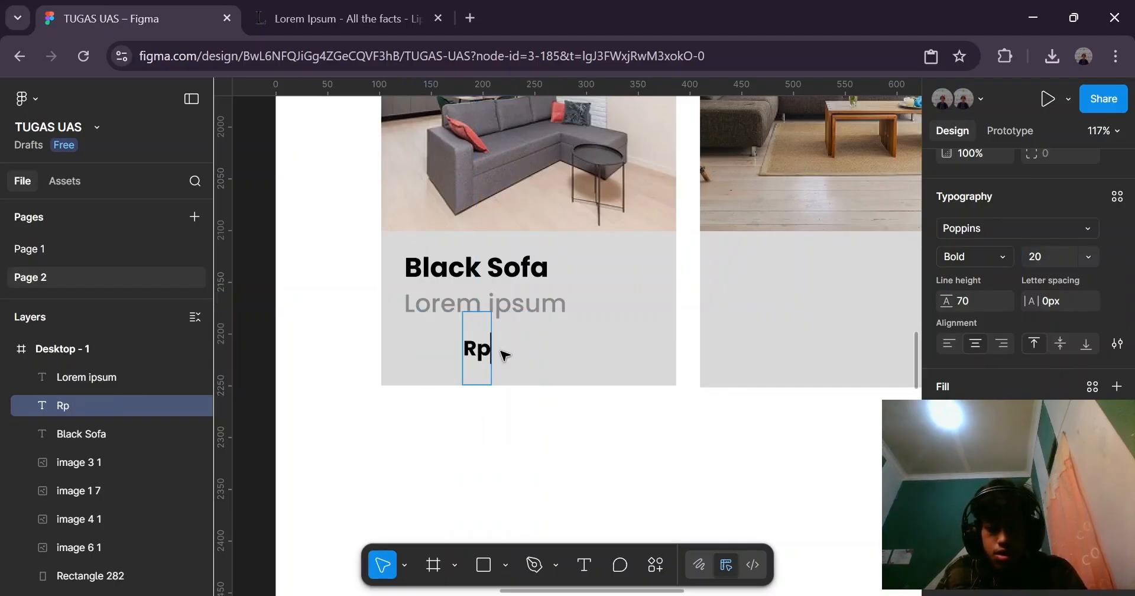
type(". 15000")
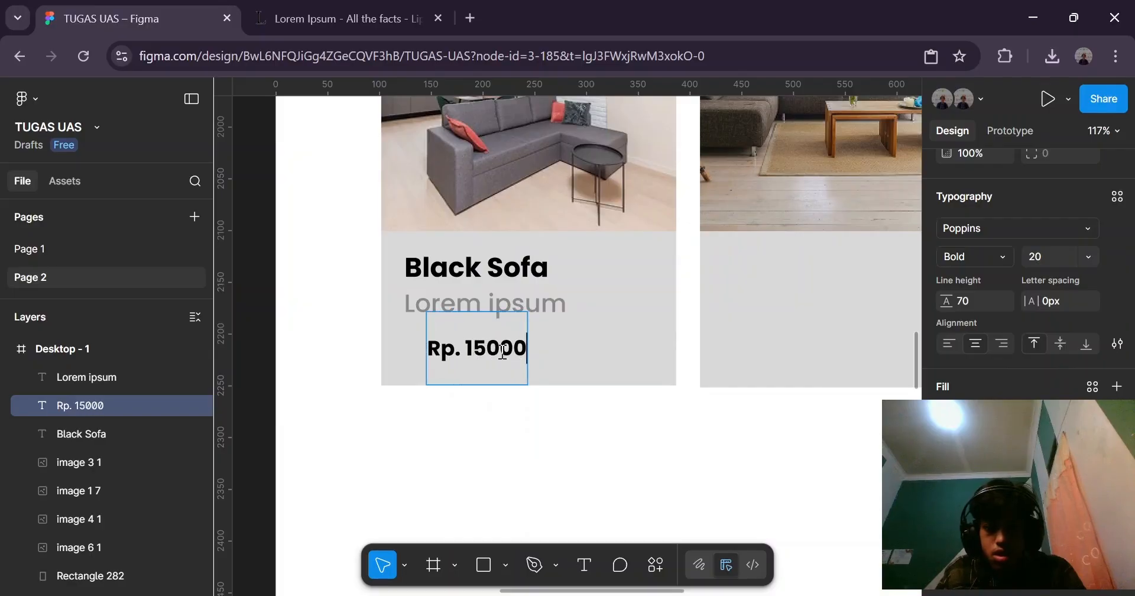
key("BackSpace")
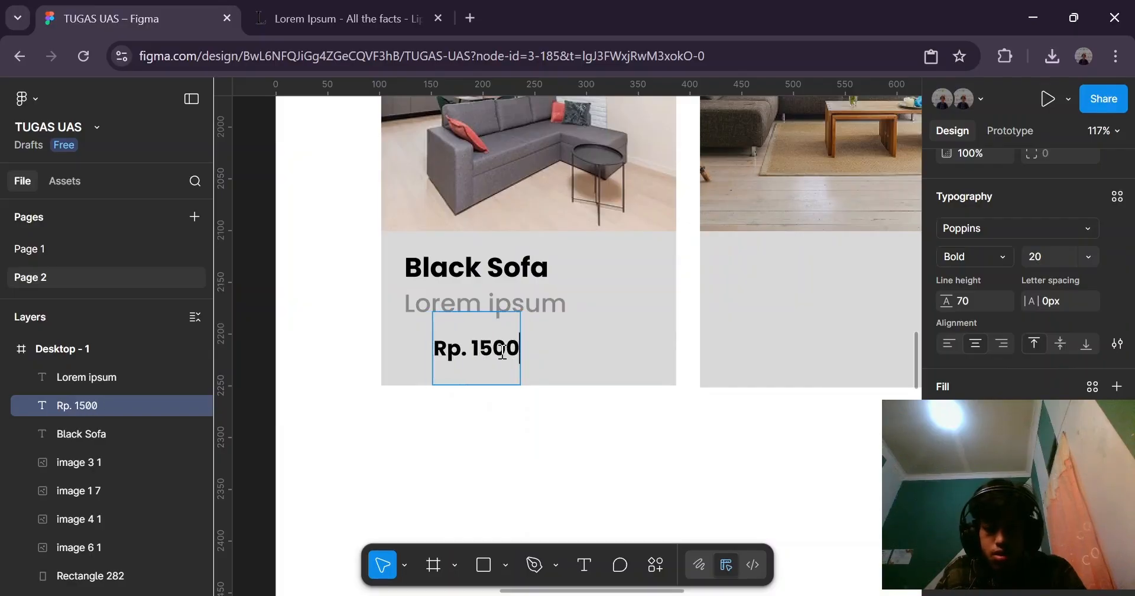
type(".000")
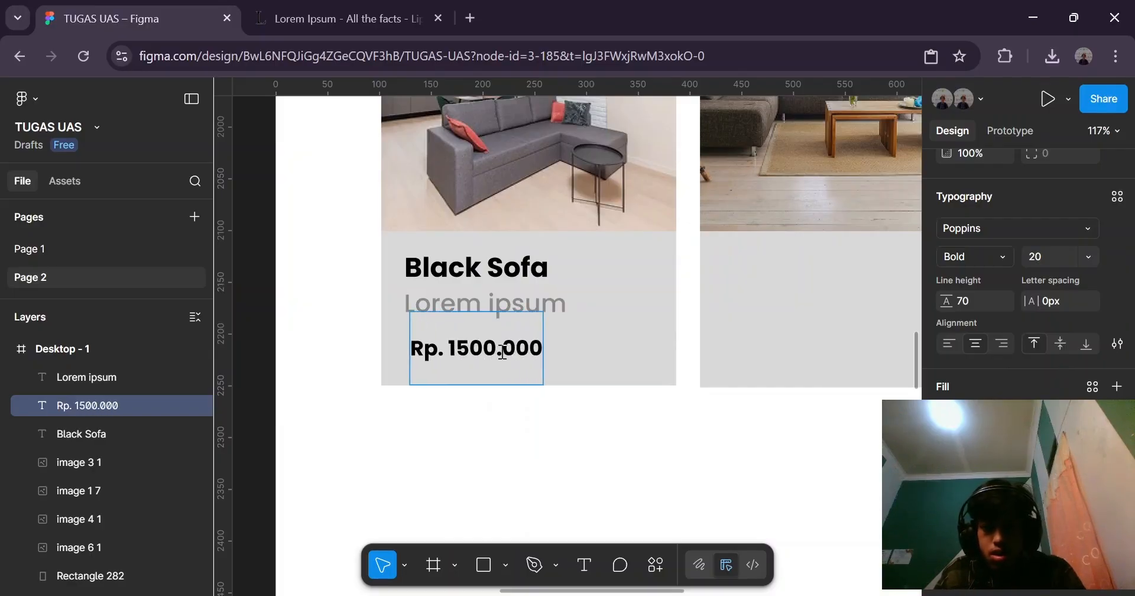
scroll(501, 353, "down", 3)
key("Escape")
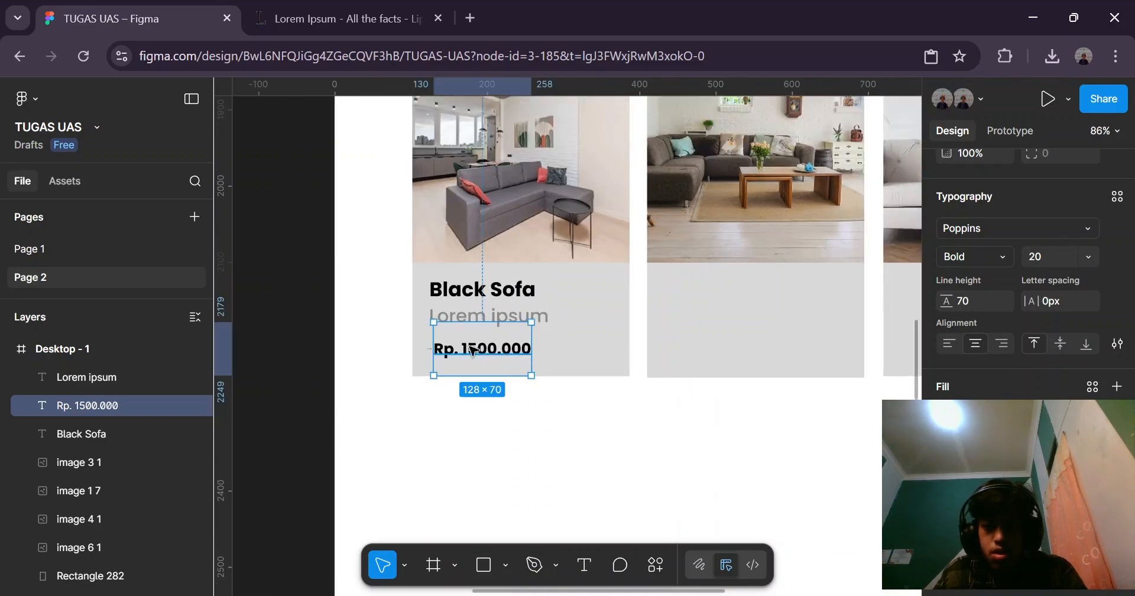
Move the price text to X 124, Y 2174 so that it lines up with the product name above.
scroll(472, 351, "up", 5)
left_click_drag(412, 354, 398, 341)
scroll(402, 342, "down", 8)
left_click(357, 362)
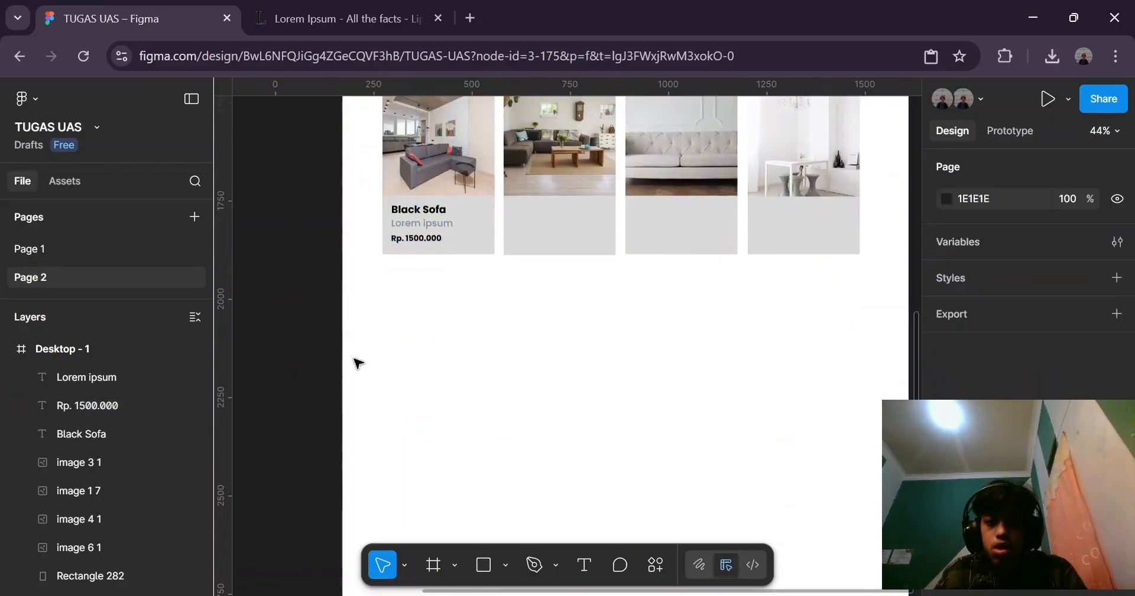
scroll(752, 393, "down", 5)
scroll(752, 334, "up", 5)
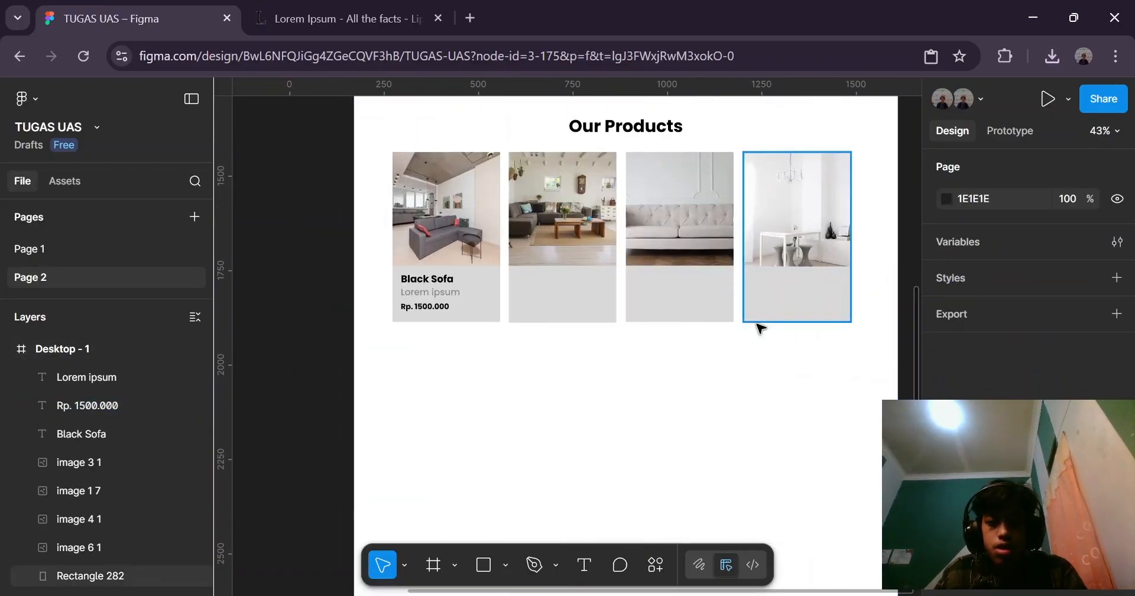
Group the first card's product name, Lorem ipsum description and price texts together.
scroll(402, 292, "up", 3)
left_click(385, 322)
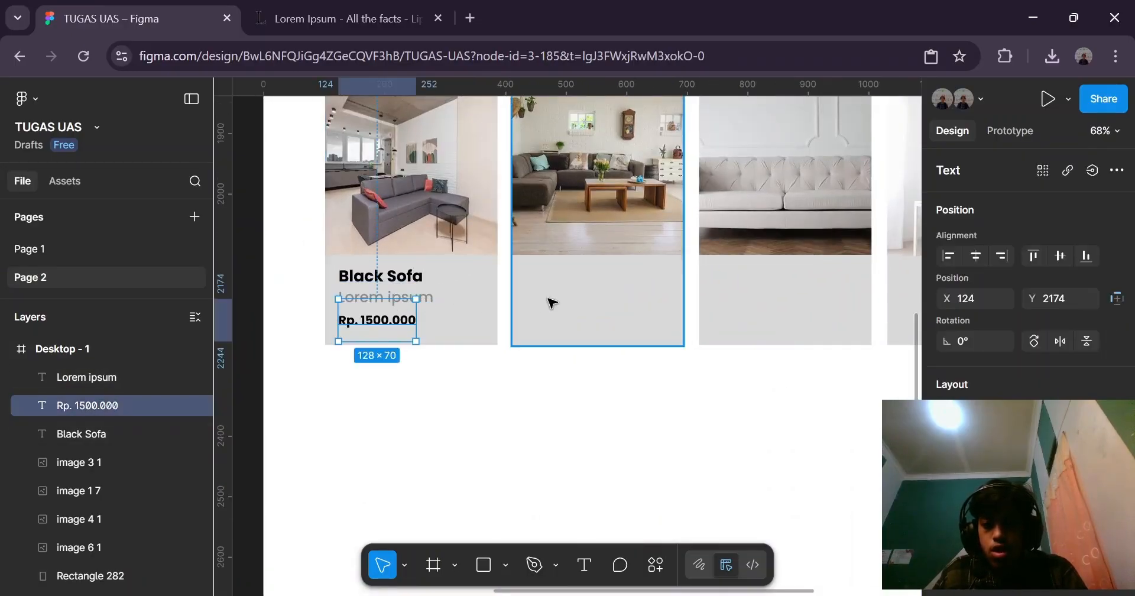
scroll(246, 332, "down", 2)
left_click(245, 332)
left_click(416, 284)
scroll(425, 319, "up", 3)
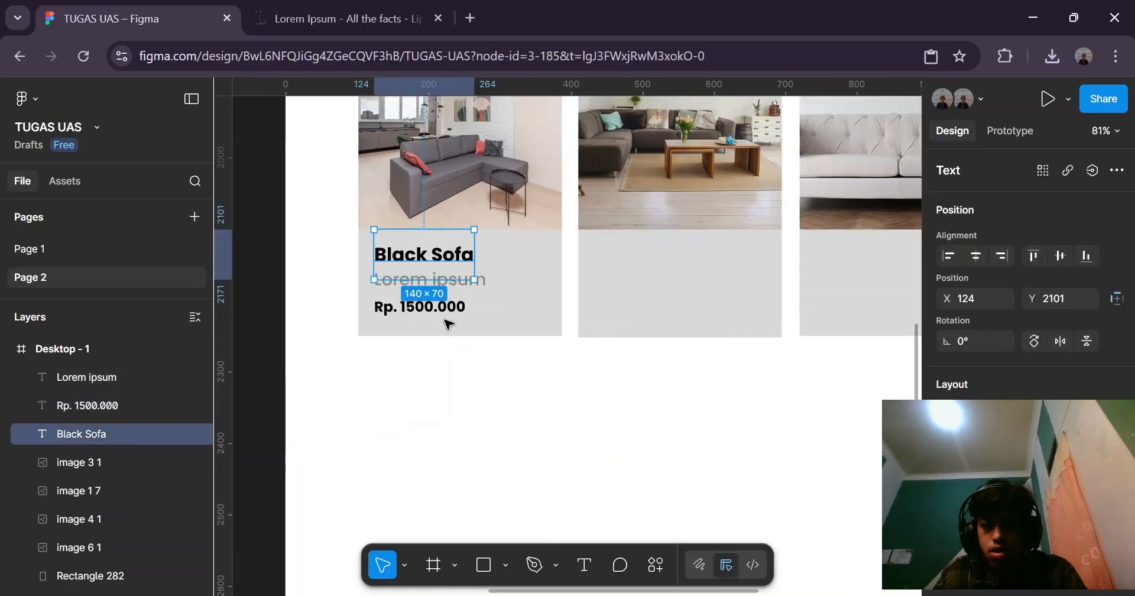
scroll(477, 304, "up", 5)
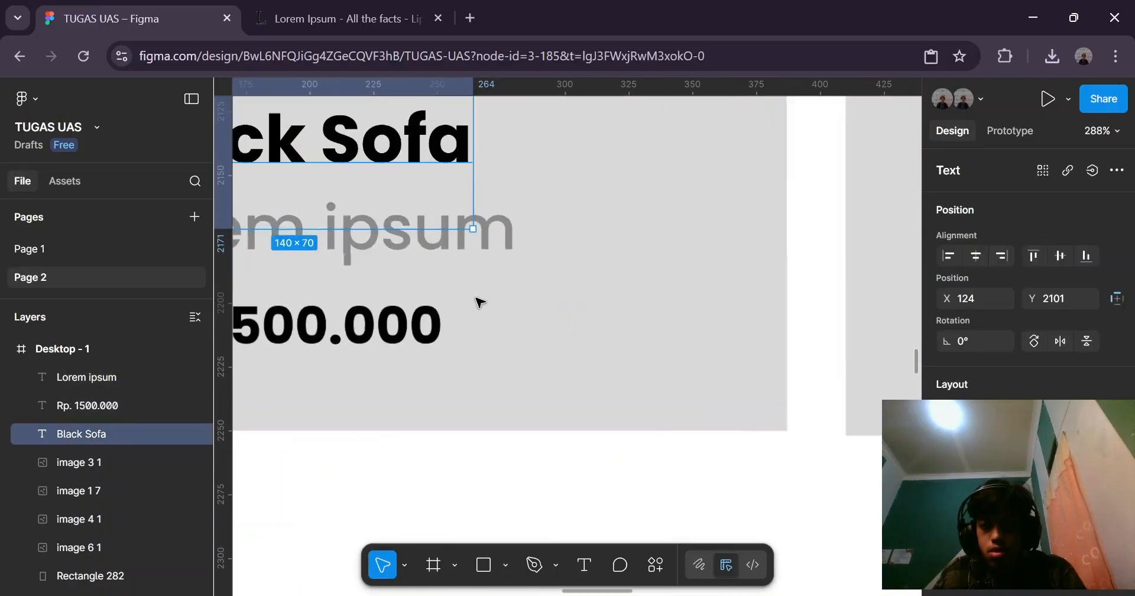
left_click(504, 250, "shift")
left_click(420, 338, "shift")
scroll(419, 338, "down", 5)
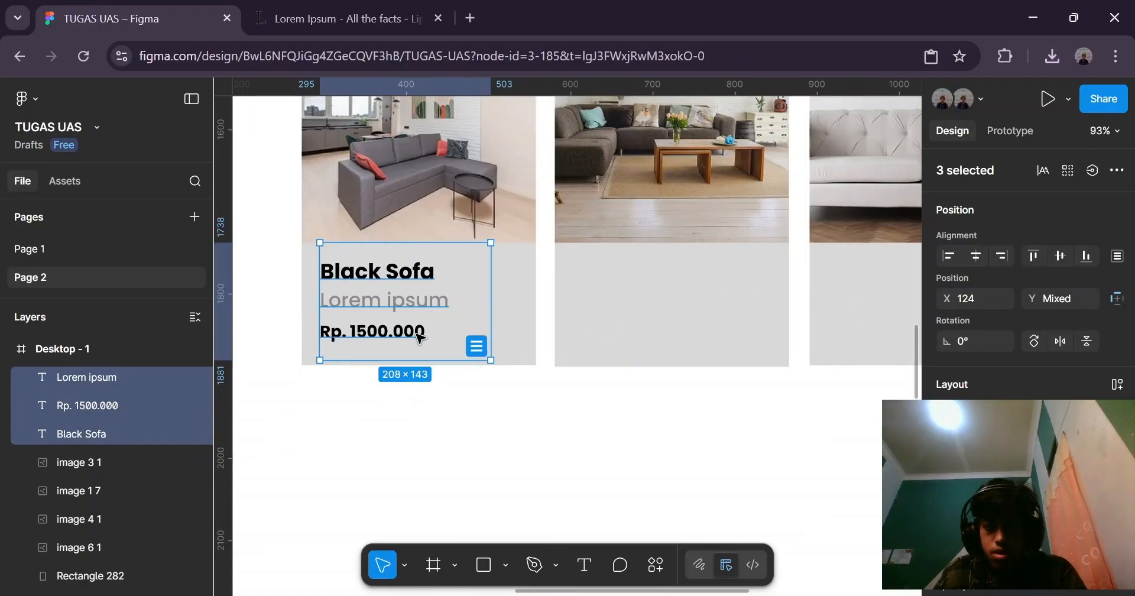
key("ctrl+g")
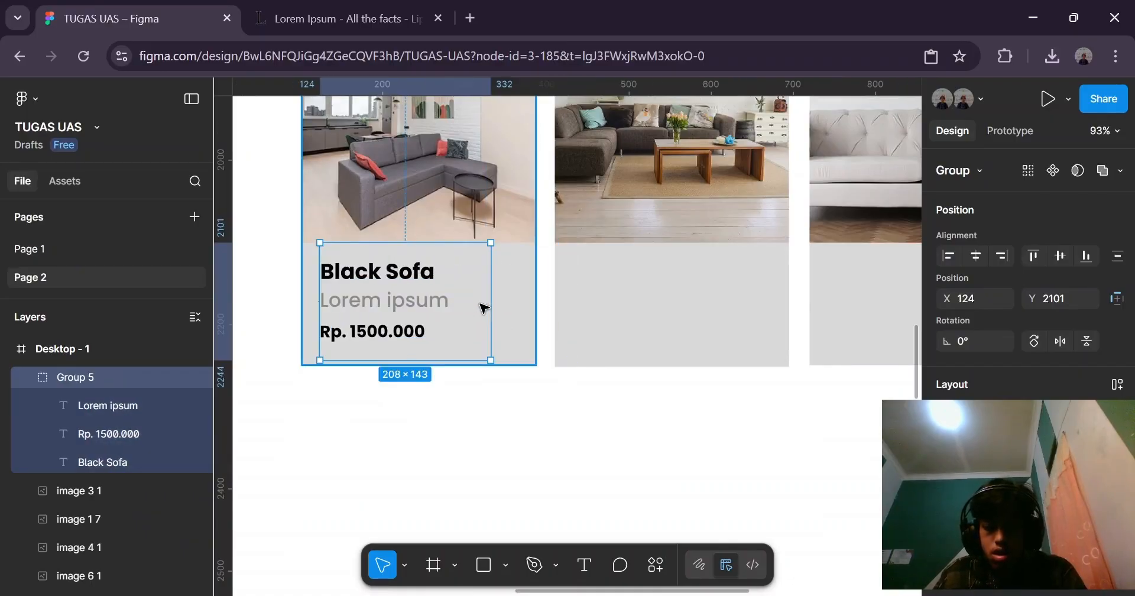
Copy the text group onto the second card at X 433 and repeat it on the third and fourth cards with equal spacing.
left_click_drag(407, 304, 660, 305)
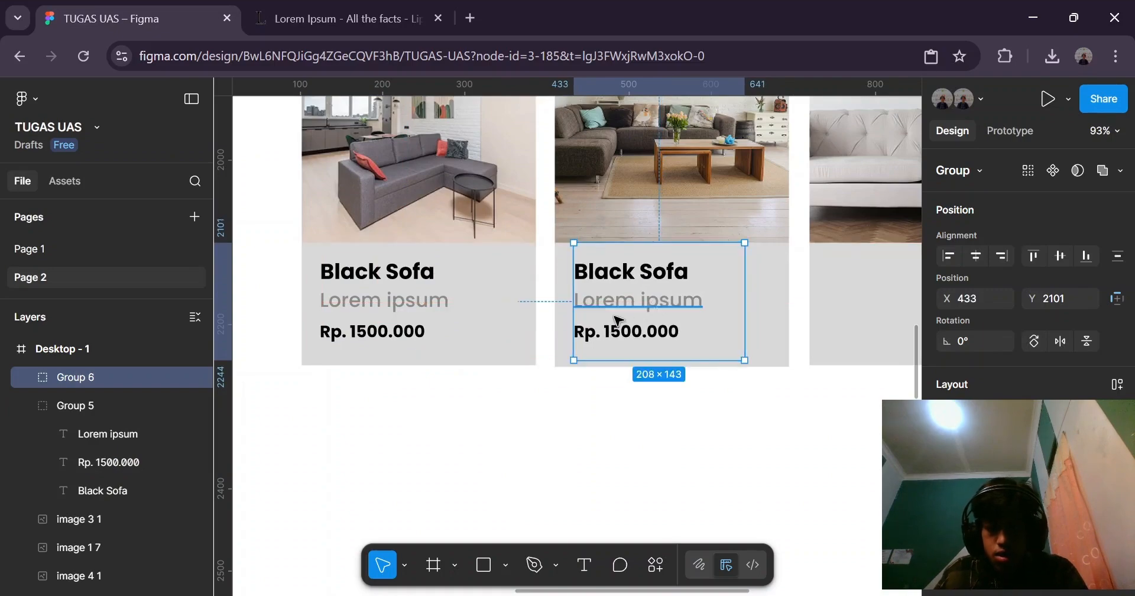
key("ctrl+d")
key("ctrl+d")
scroll(583, 322, "down", 5)
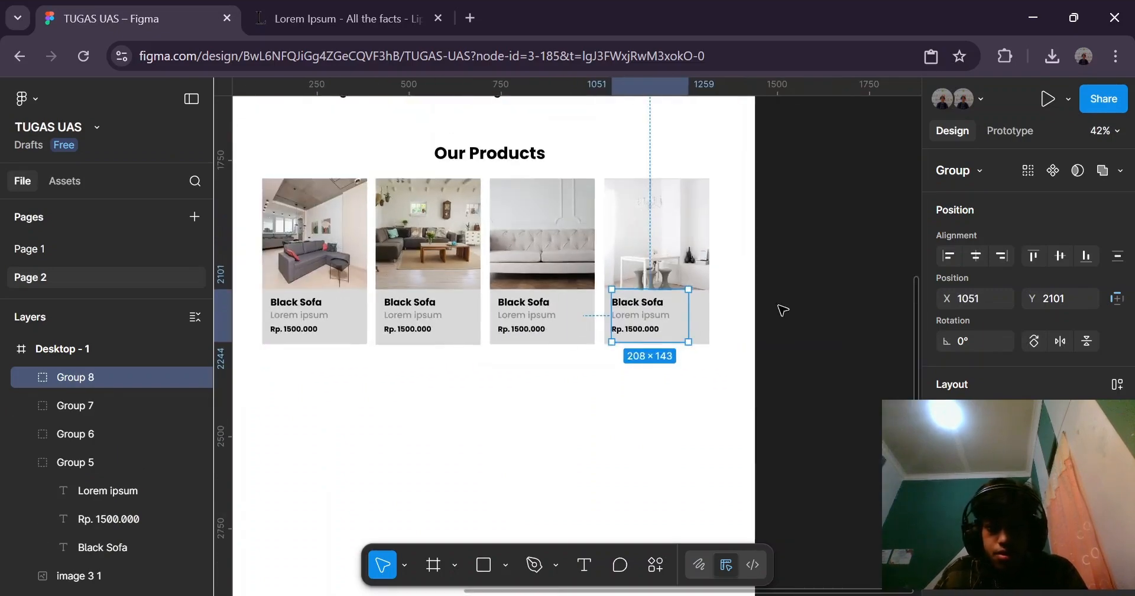
left_click(786, 302)
scroll(672, 378, "down", 3)
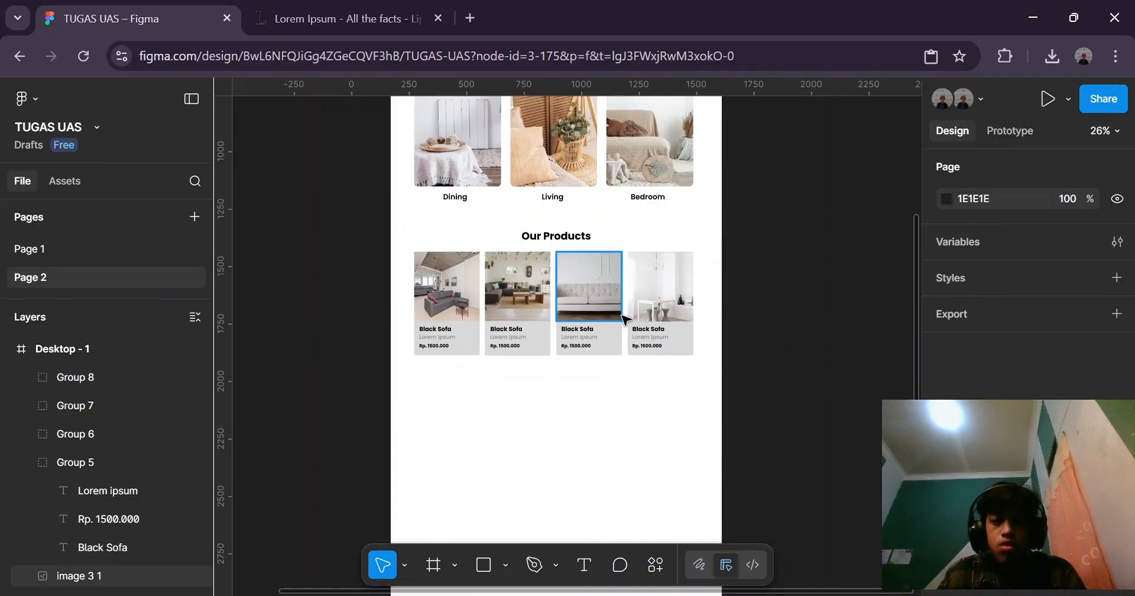
scroll(692, 284, "up", 1)
scroll(693, 283, "down", 2)
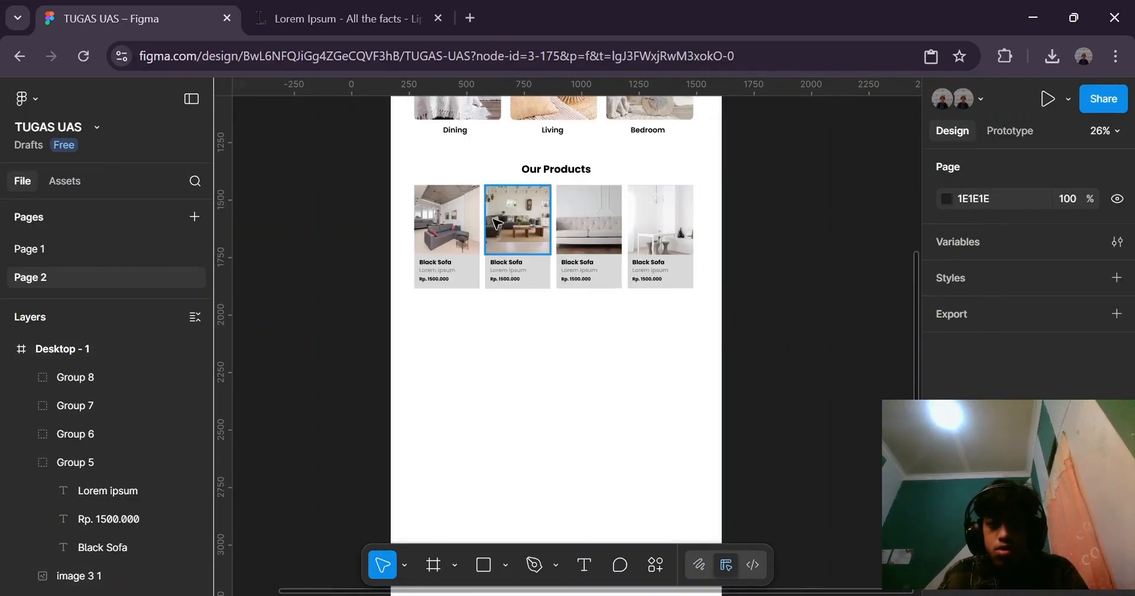
Group the four product cards and place a copy of the whole row directly beneath them at Y 2286.
scroll(490, 228, "up", 2)
left_click_drag(311, 337, 754, 214)
key("ctrl+g")
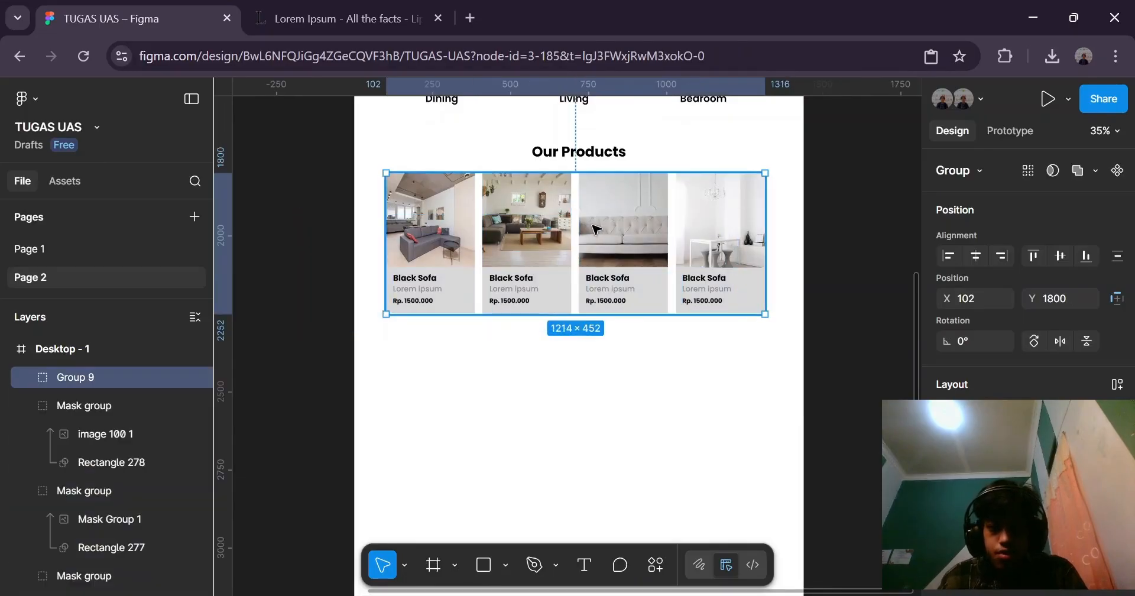
left_click_drag(591, 217, 594, 370)
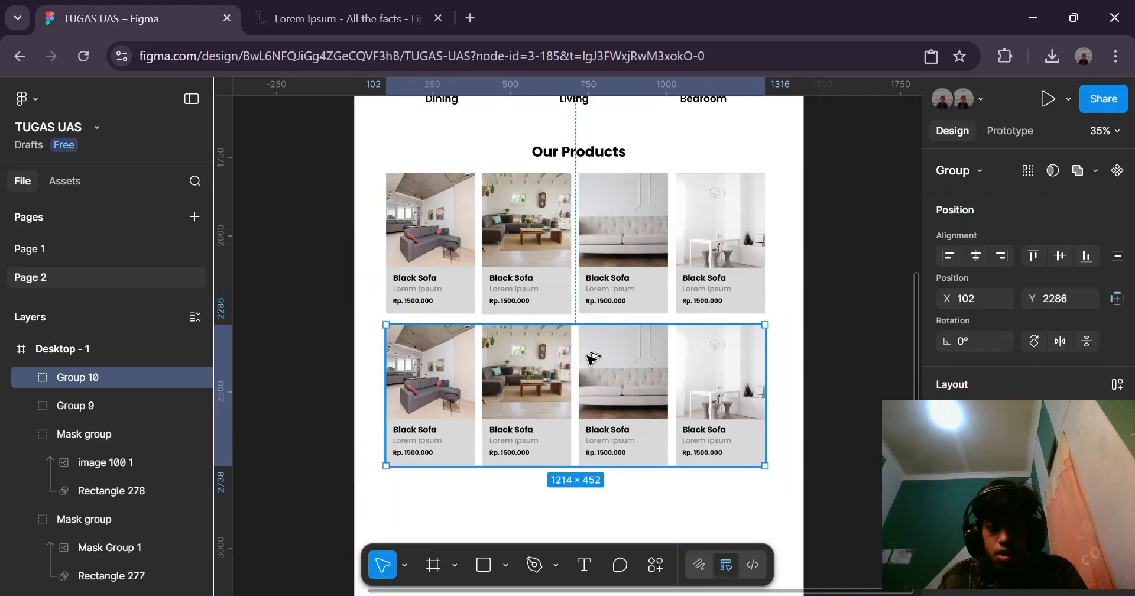
left_click_drag(587, 356, 578, 367)
key("ctrl+z")
Review the page layout from the hero banner down to the two rows of product cards.
left_click(836, 253)
scroll(620, 383, "down", 2)
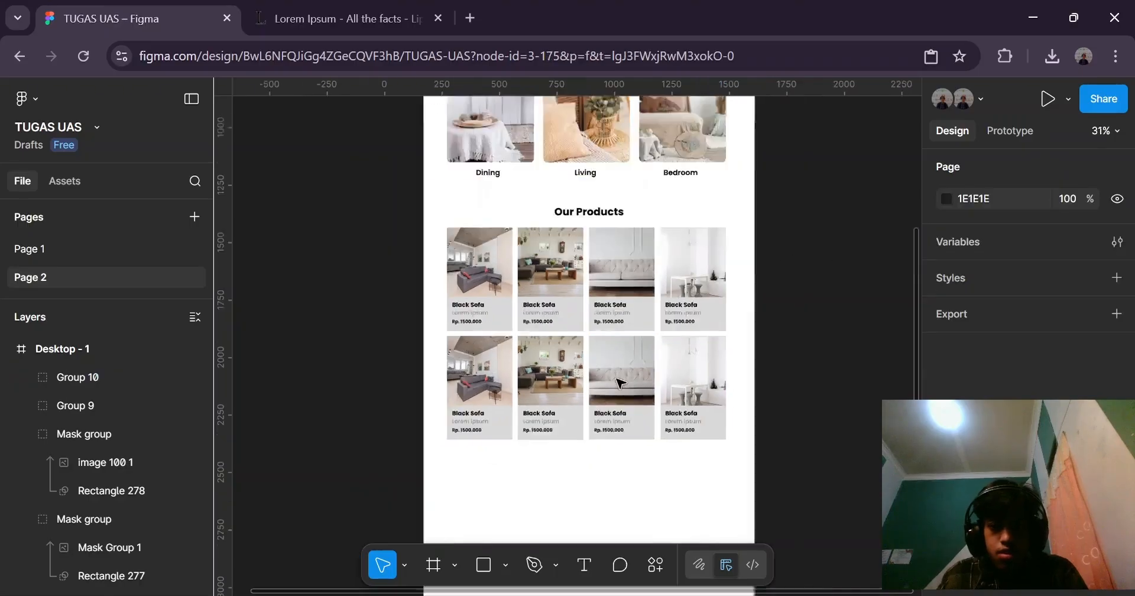
scroll(621, 383, "down", 5)
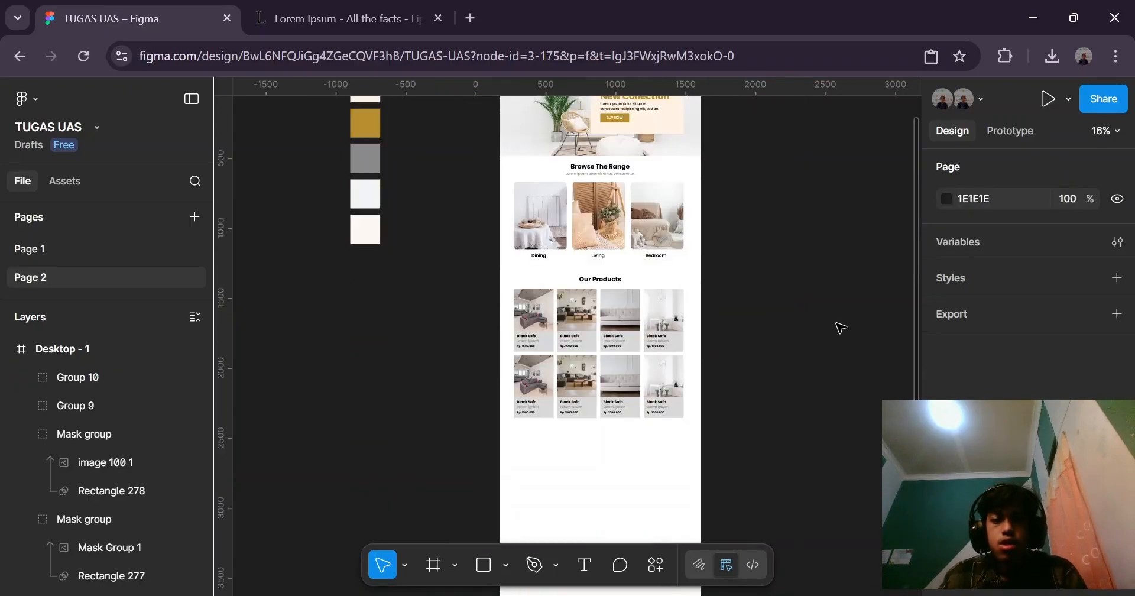
scroll(724, 464, "up", 3)
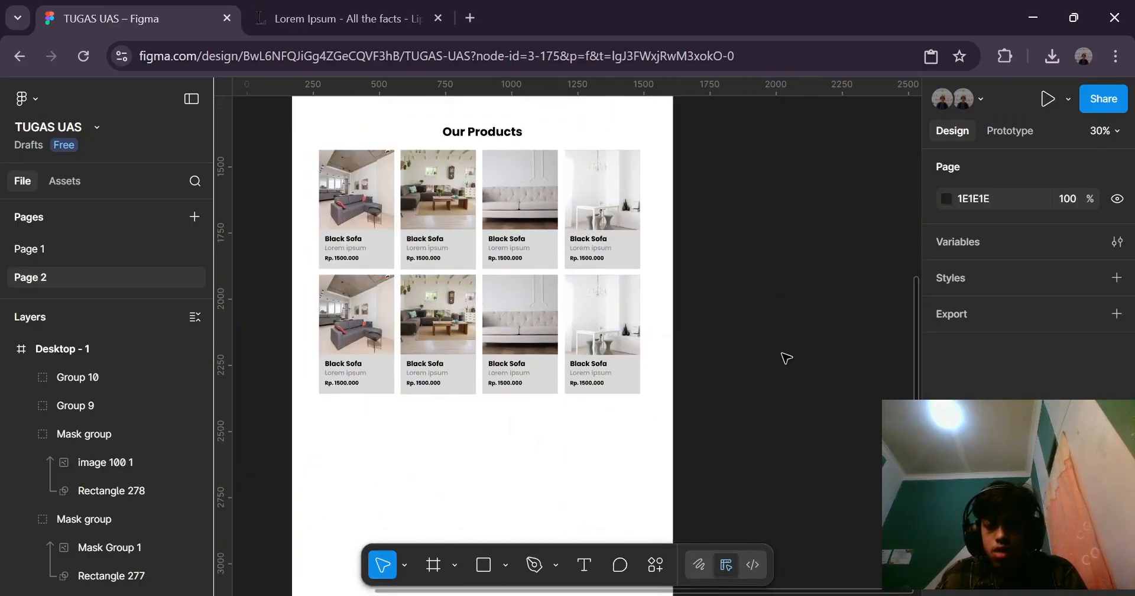
scroll(787, 357, "down", 4)
scroll(686, 354, "up", 3)
scroll(698, 296, "down", 2)
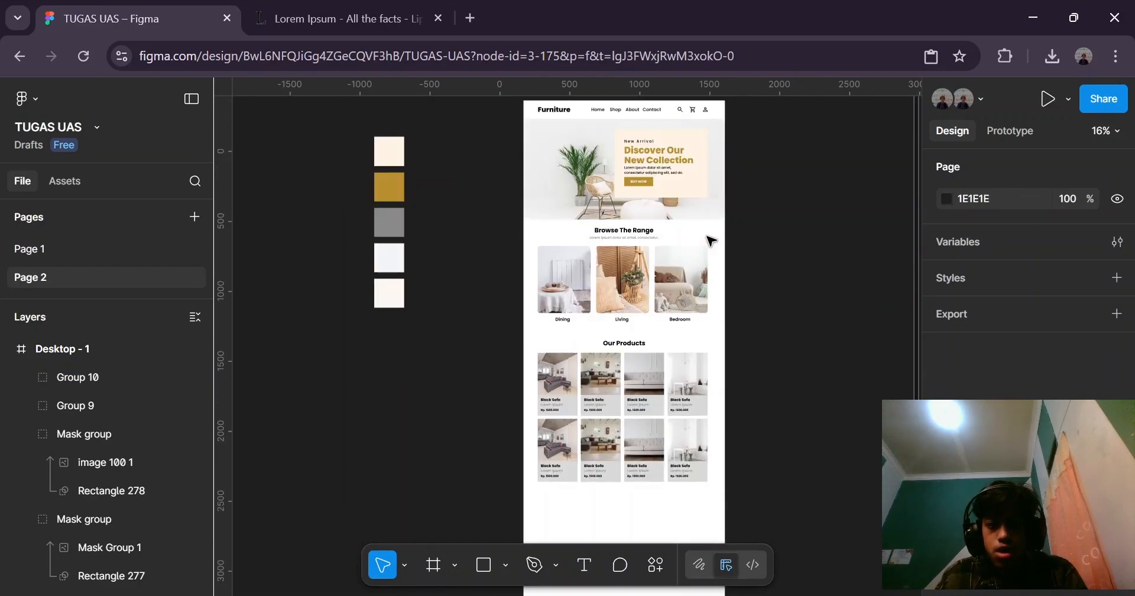
scroll(673, 189, "up", 5)
Duplicate the hero's BUY NOW button group and move the copy out of the hero group in the layer order, just below Dining.
left_click(631, 193)
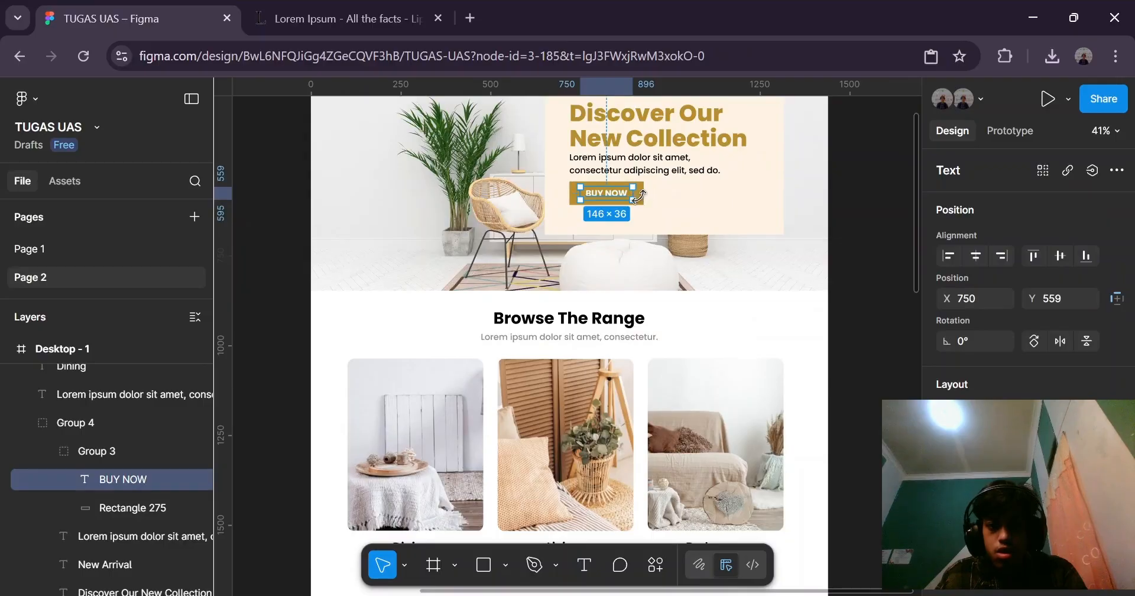
scroll(639, 195, "up", 3)
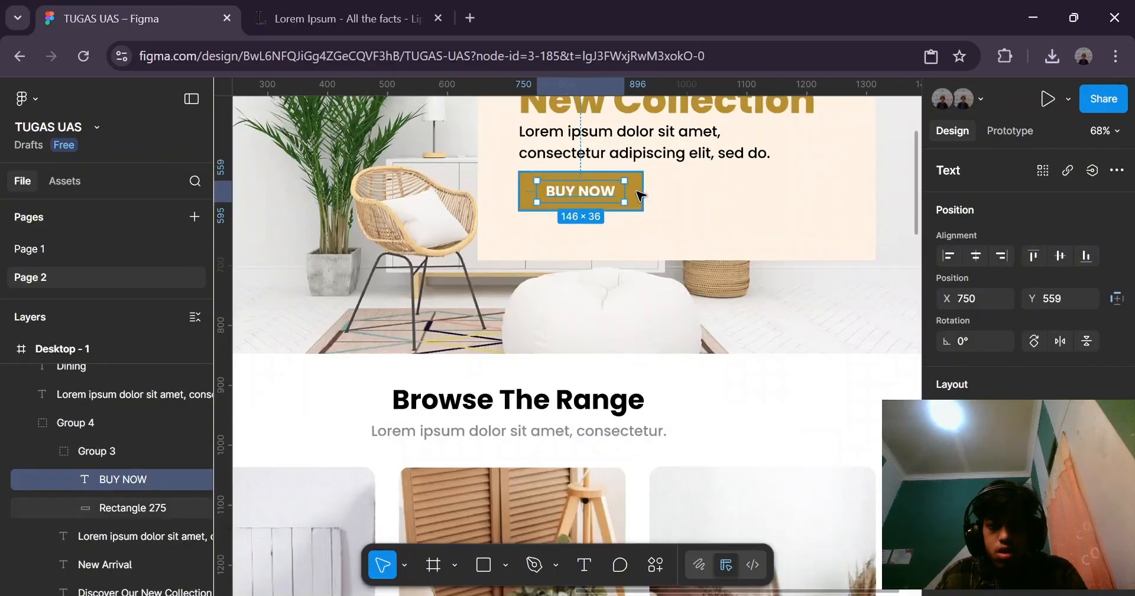
left_click(640, 195)
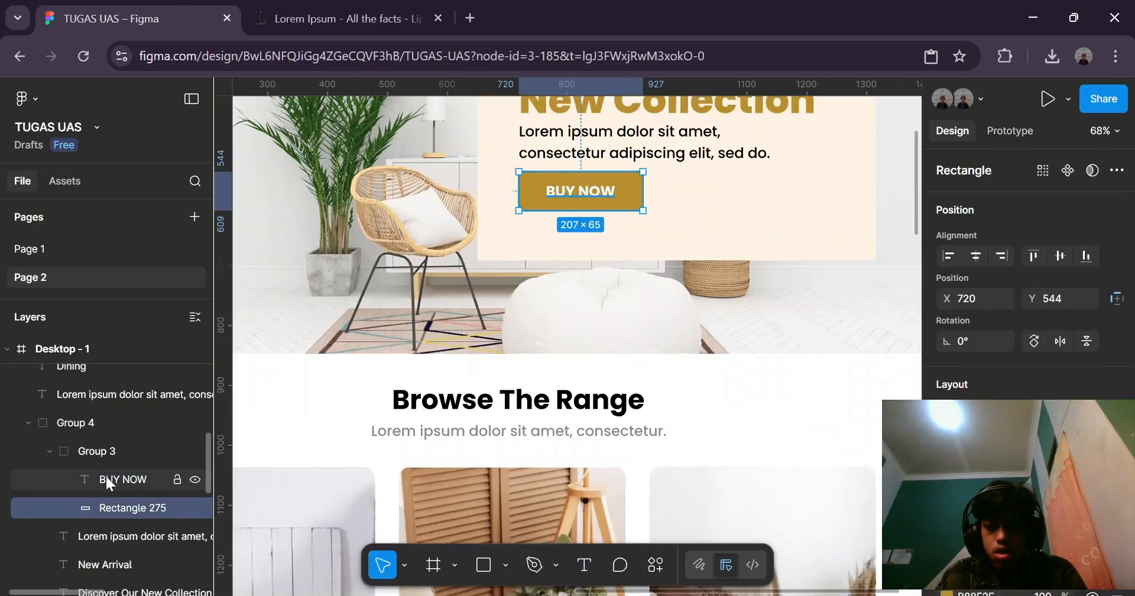
left_click(49, 451)
left_click(91, 448)
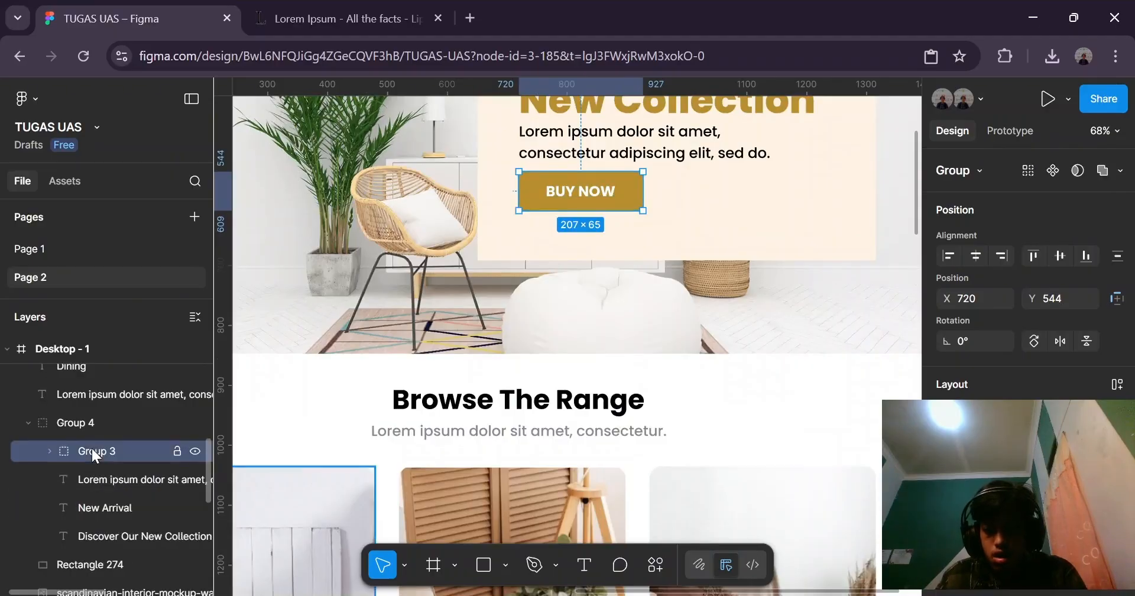
key("ctrl+g")
left_click_drag(102, 452, 105, 391)
scroll(107, 393, "down", 2)
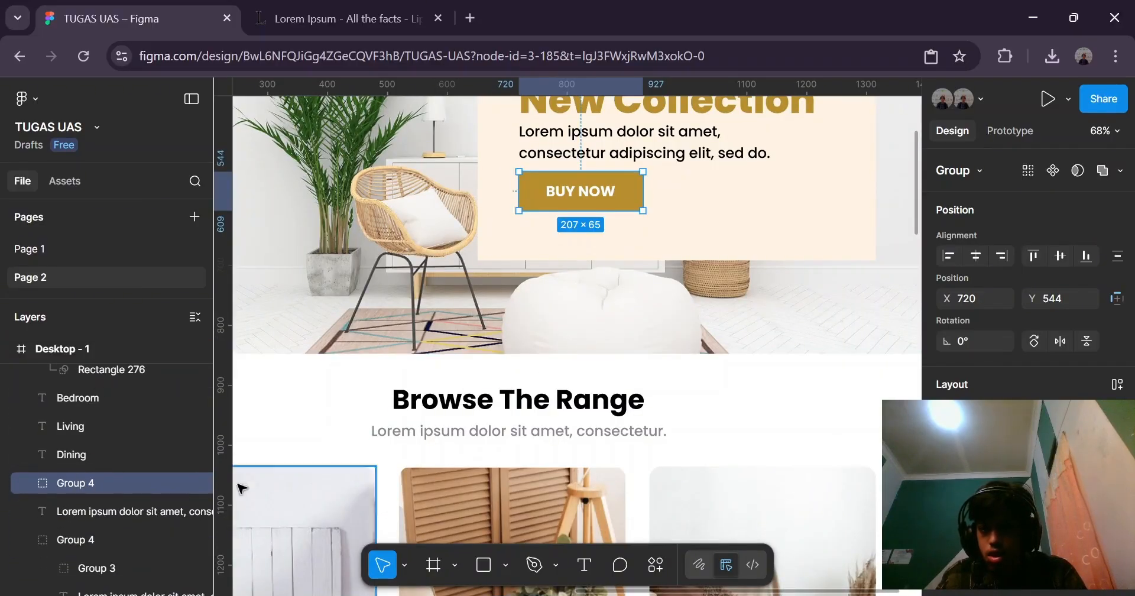
Move the copied button group higher in the layer order, between the Bedroom and Living text layers.
left_click_drag(114, 485, 116, 391)
scroll(121, 400, "up", 3)
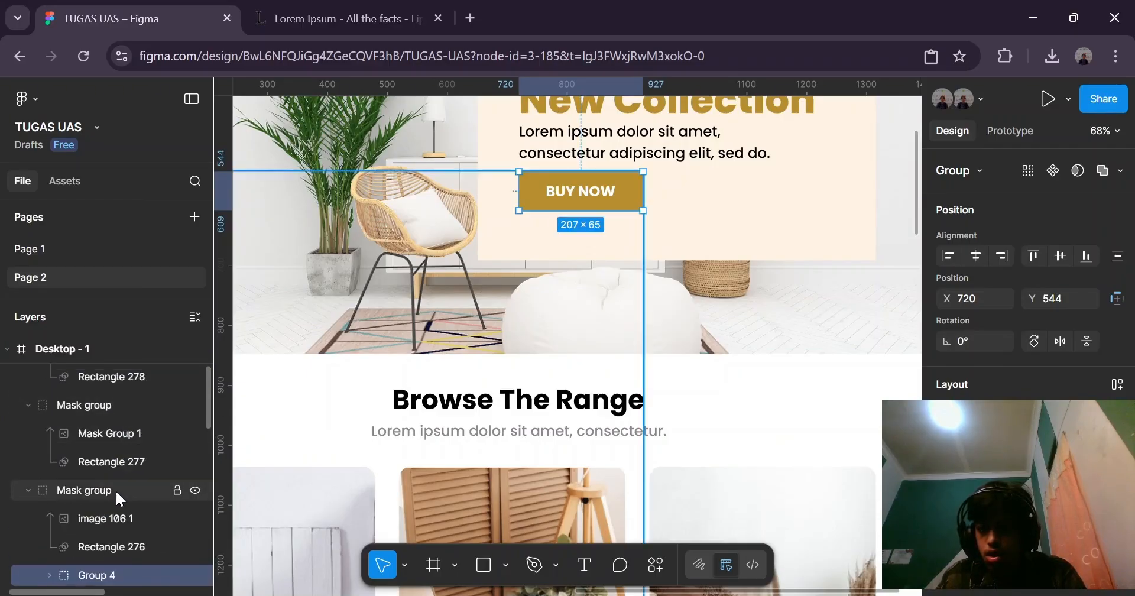
scroll(116, 490, "down", 3)
left_click_drag(114, 485, 103, 517)
scroll(597, 277, "down", 2)
scroll(609, 215, "down", 5)
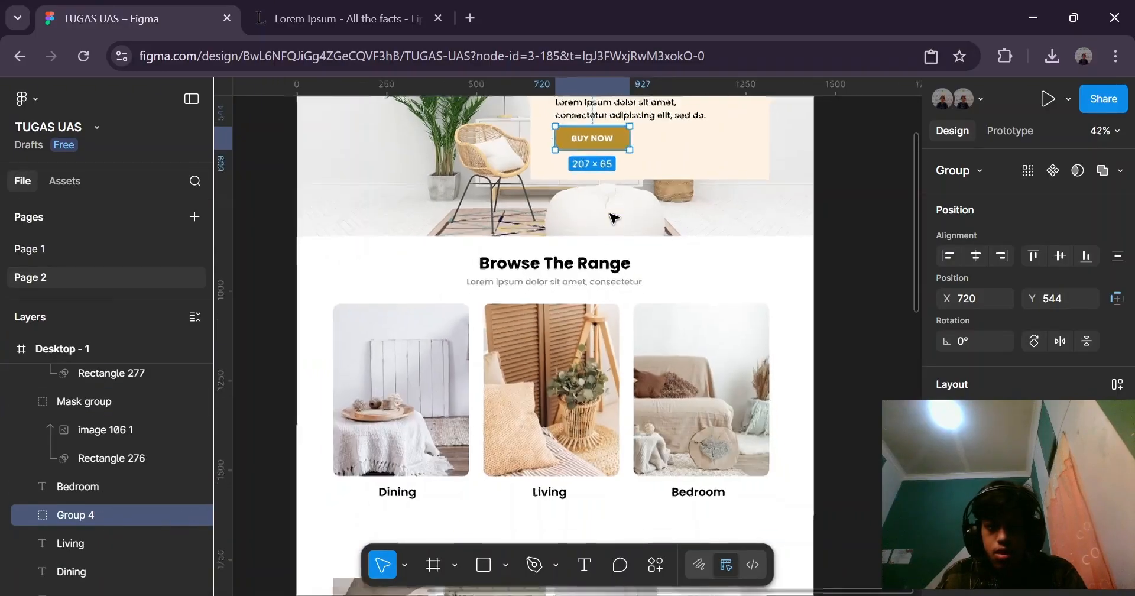
Move the copied BUY NOW button below the second row of product cards, to X 591, Y 2758.
left_click_drag(599, 156, 582, 500)
scroll(582, 411, "down", 5)
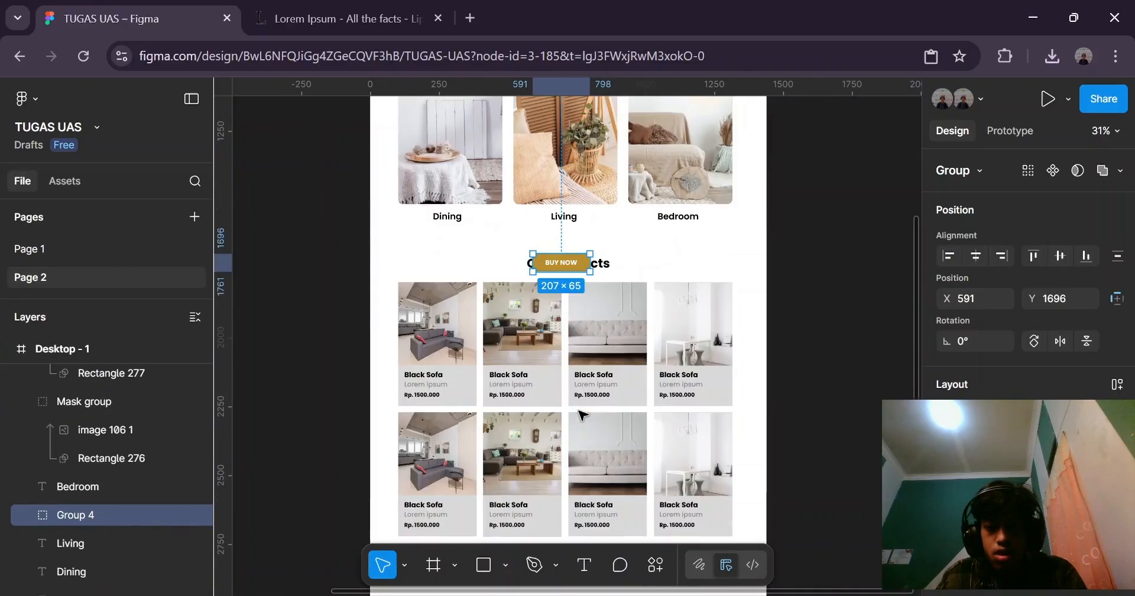
left_click_drag(565, 195, 562, 489)
scroll(567, 489, "down", 5)
scroll(566, 489, "up", 3)
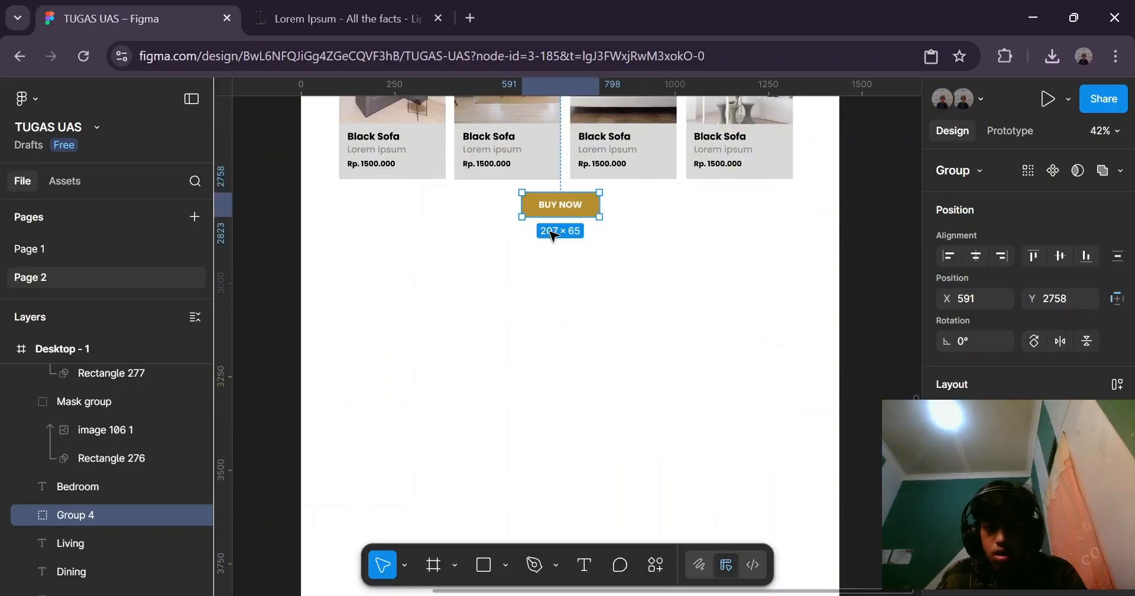
Change the label of the copied button beneath the product cards to SEE MORE.
double_click(574, 206)
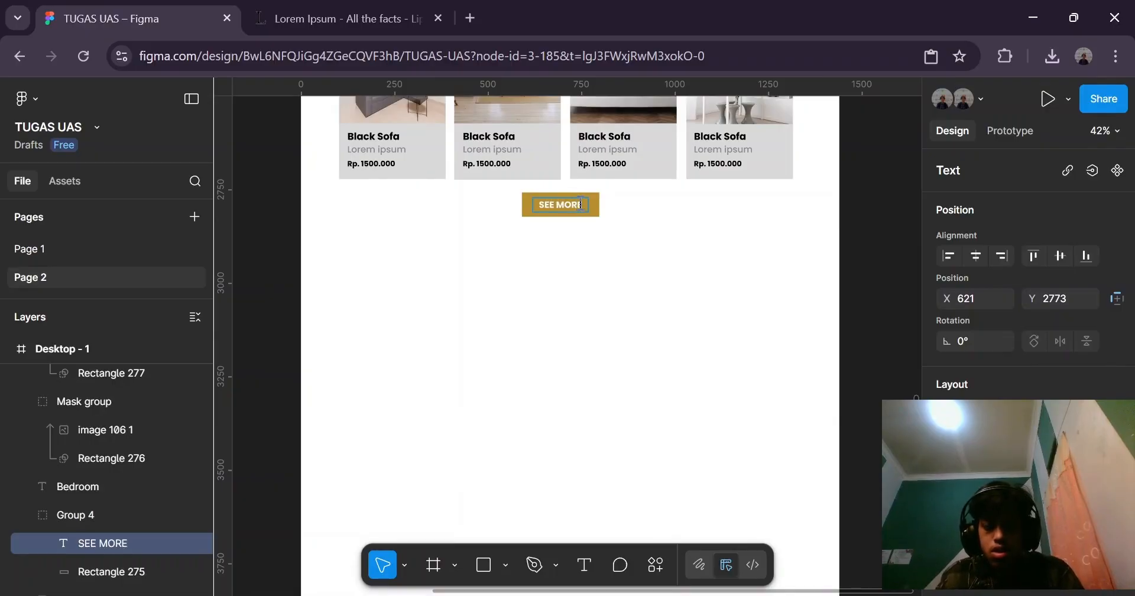
scroll(413, 236, "down", 3)
key("Escape")
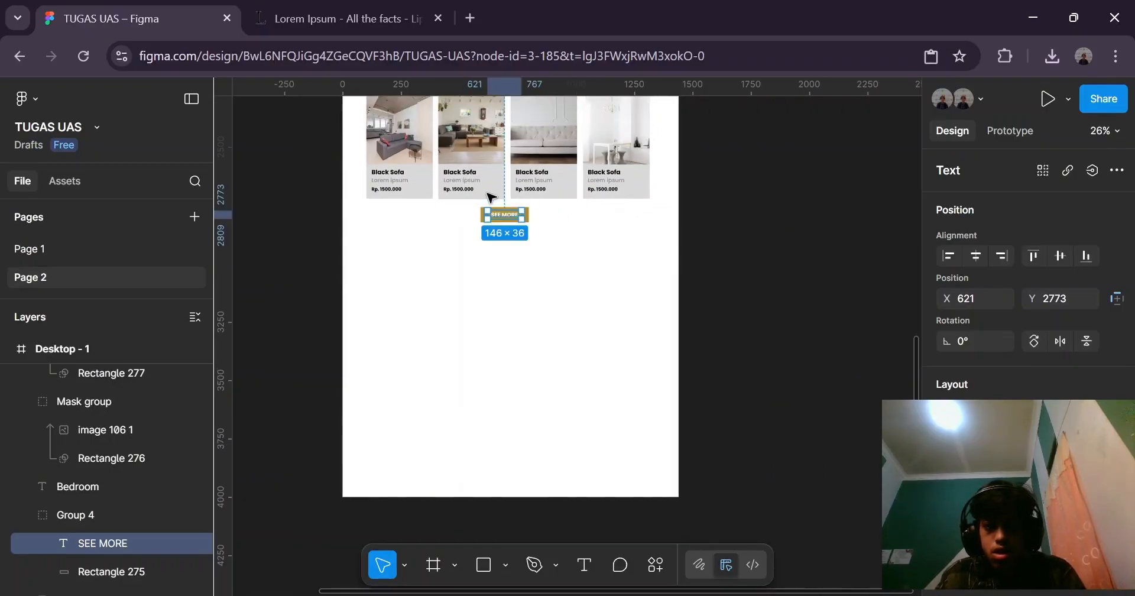
Group the SEE MORE label with its gold rectangle and shift the button to X 605, Y 2756.
scroll(497, 200, "up", 4)
scroll(507, 204, "up", 3)
left_click(620, 273, "shift")
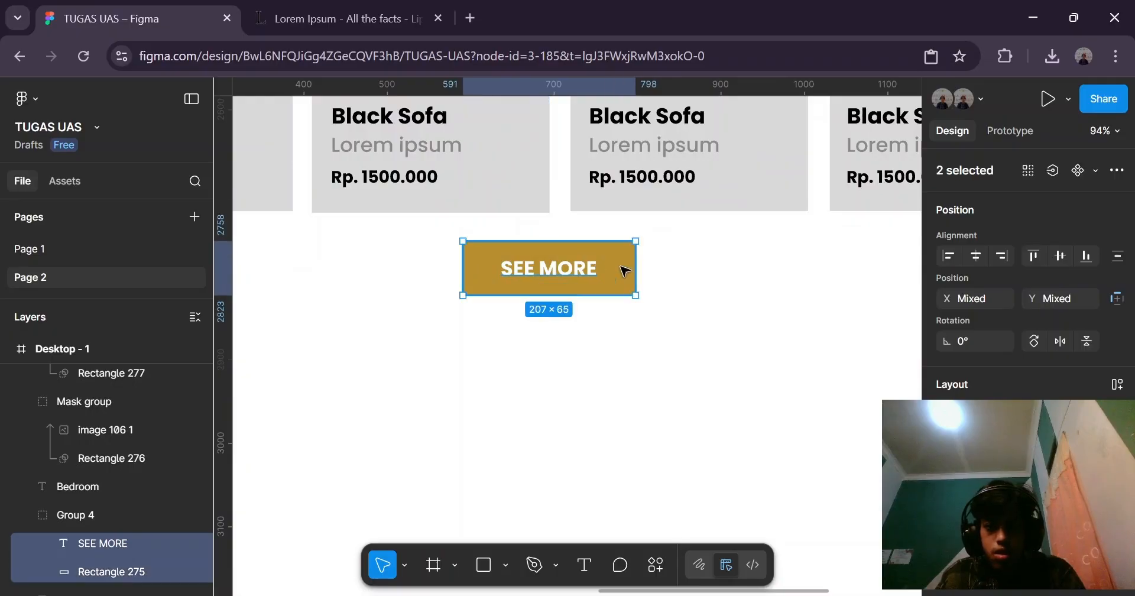
key("ctrl+g")
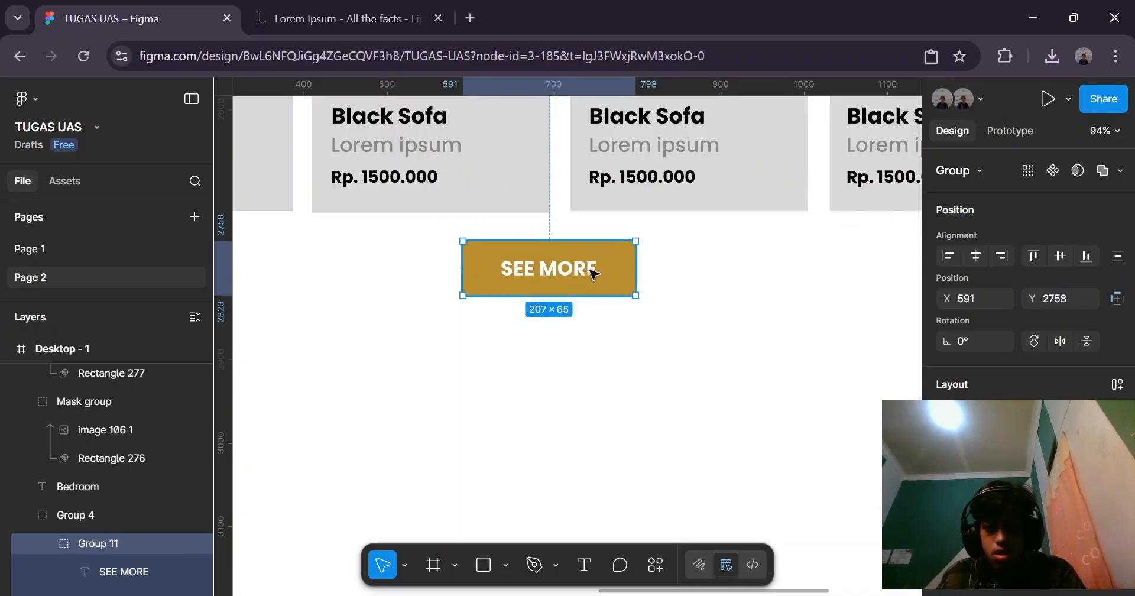
scroll(593, 272, "down", 10)
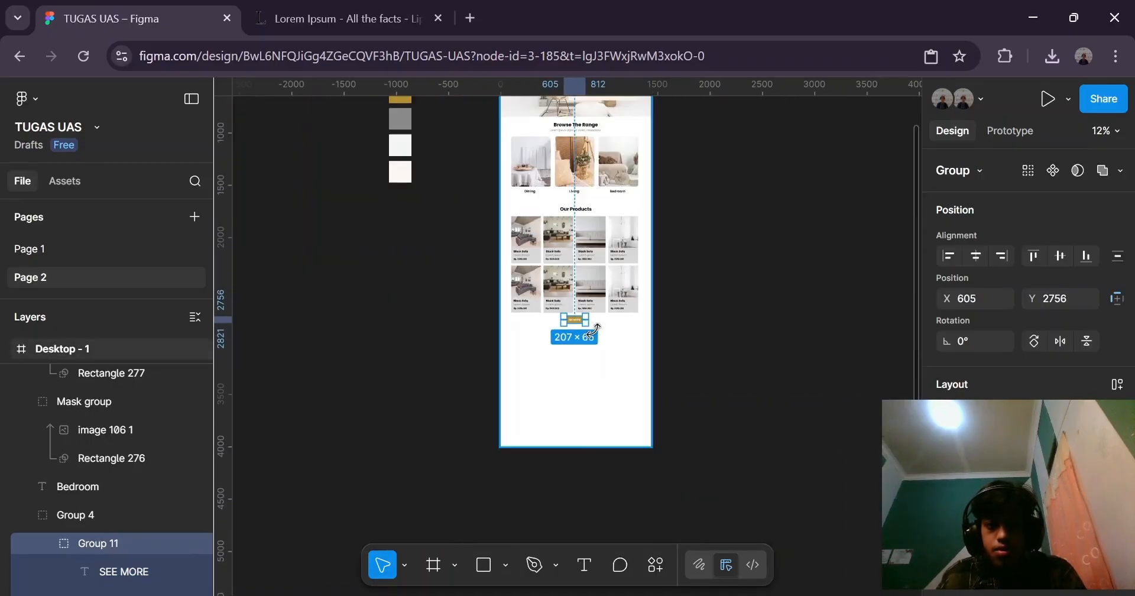
left_click(719, 280)
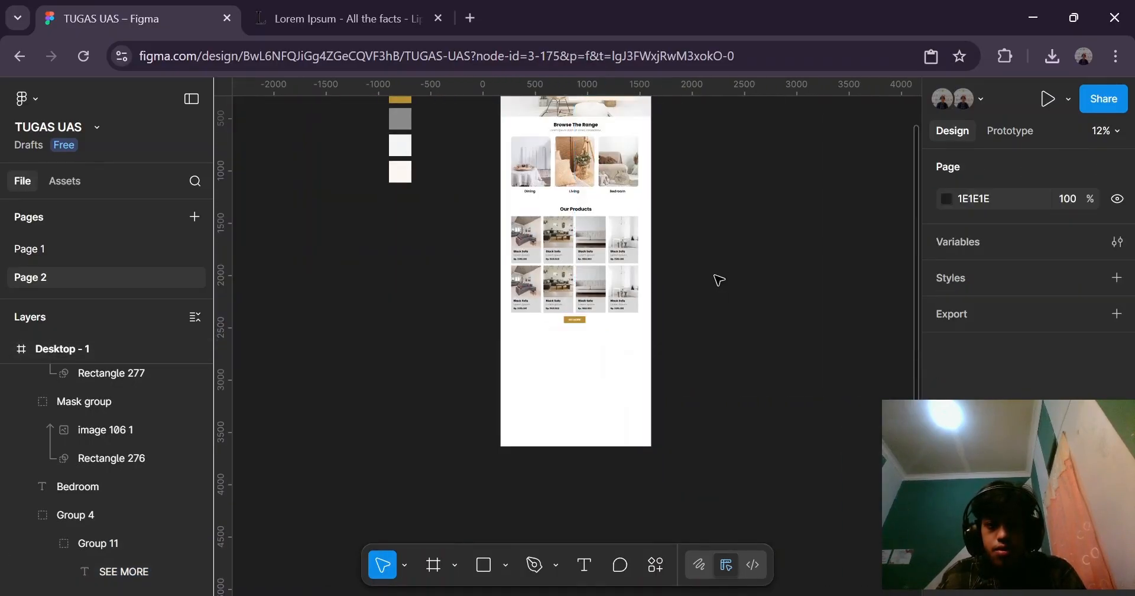
Show the column layout grid on the Desktop - 1 frame.
scroll(719, 279, "up", 5)
left_click(514, 218)
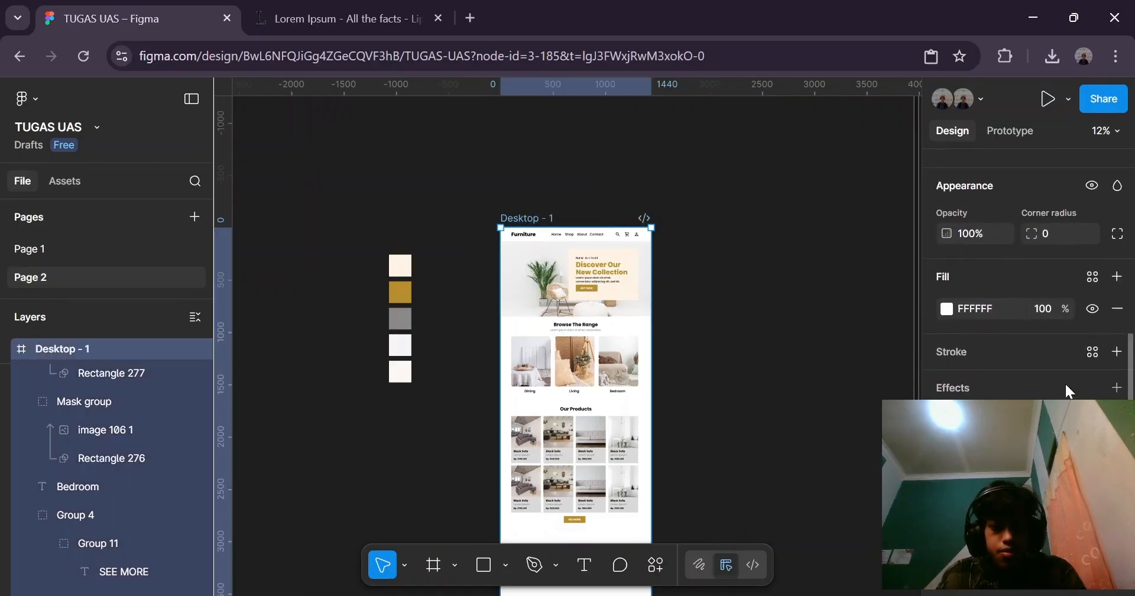
left_click(1092, 502)
left_click(845, 379)
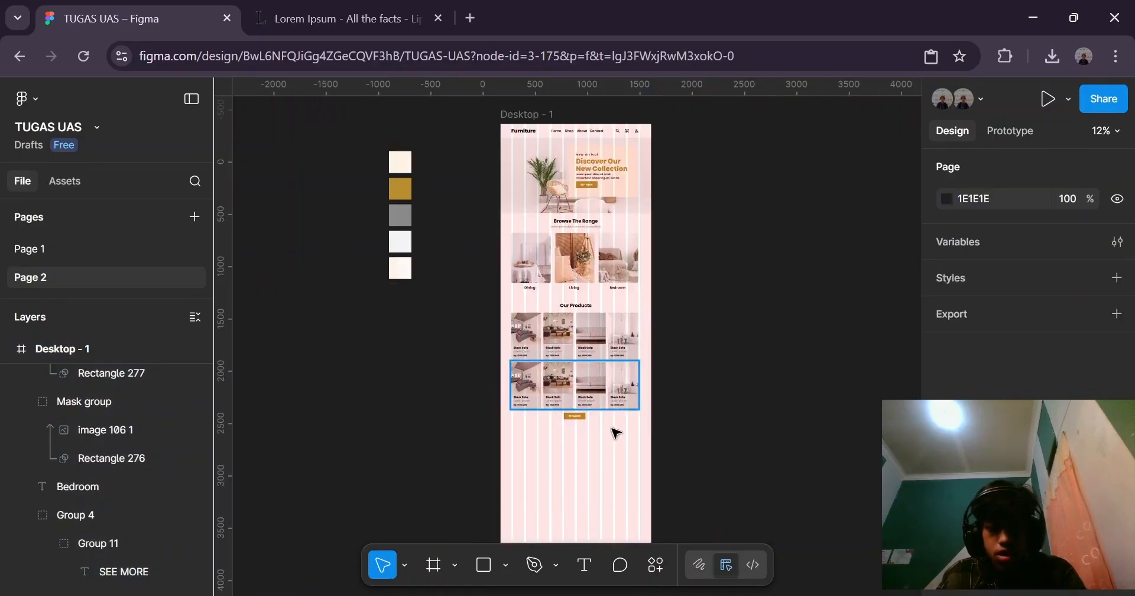
Centre the SEE MORE button under the product cards against the column grid, at X 616, Y 2761.
scroll(532, 418, "up", 5)
left_click(550, 382)
scroll(559, 401, "up", 3)
mouse_move(556, 369)
left_mouse_down()
mouse_move(559, 382)
mouse_move(549, 380)
mouse_move(565, 381)
left_mouse_up()
scroll(564, 382, "down", 5)
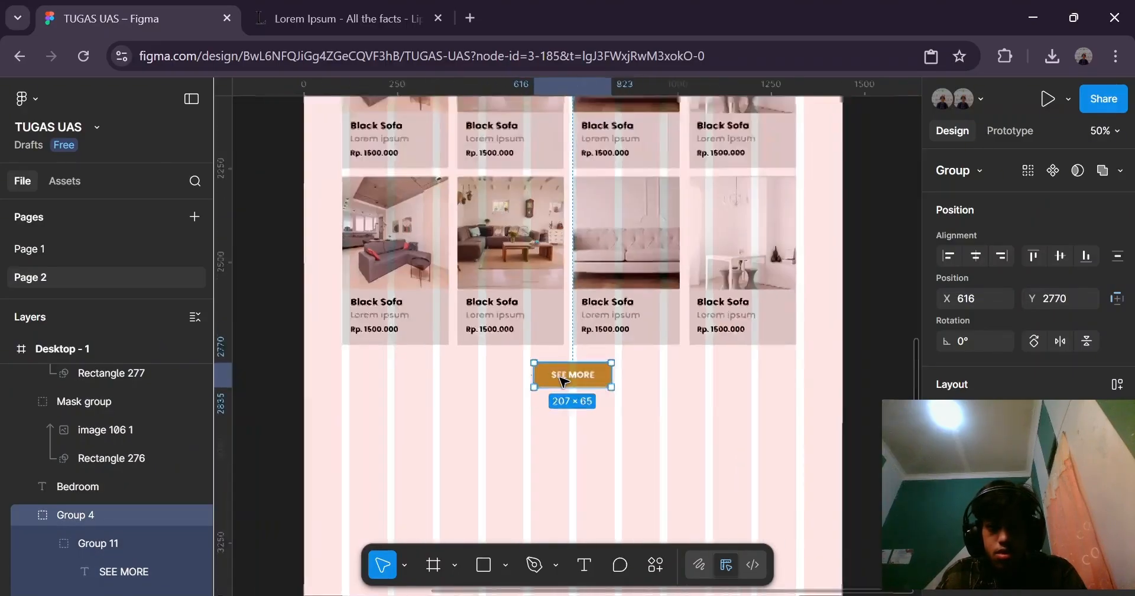
scroll(564, 382, "up", 3)
scroll(564, 382, "down", 6)
scroll(564, 381, "up", 6)
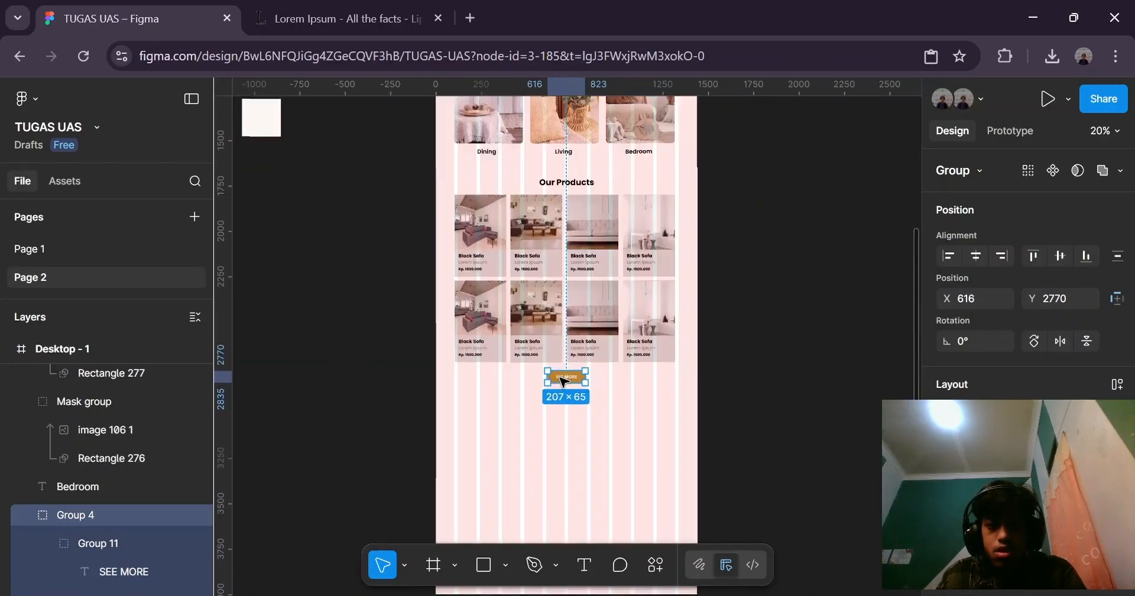
mouse_move(579, 381)
left_mouse_down()
mouse_move(575, 370)
mouse_move(584, 375)
left_mouse_up()
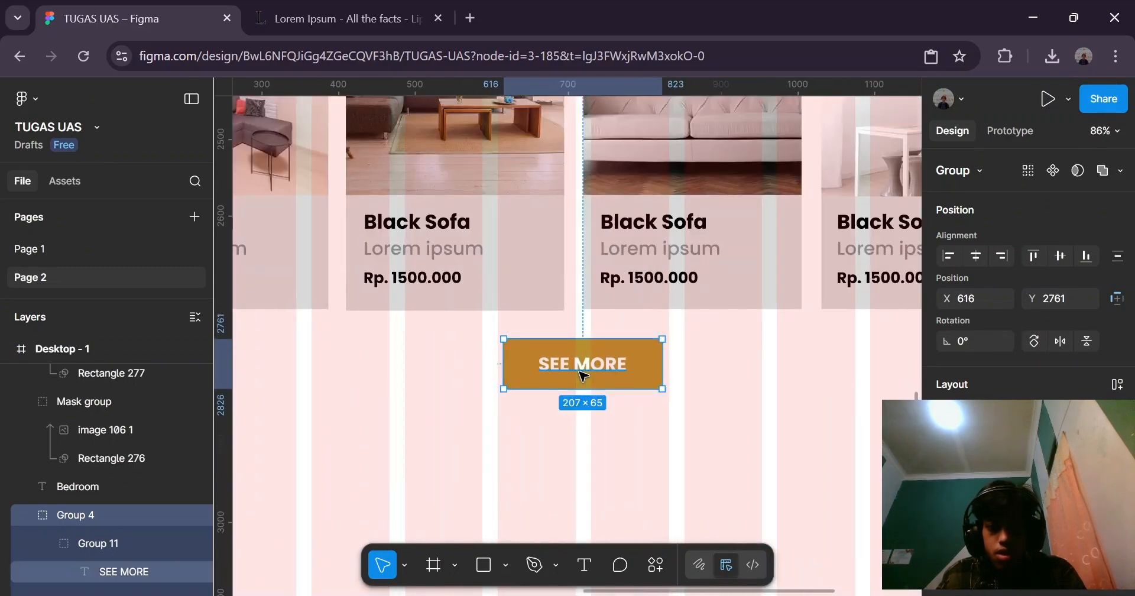
scroll(583, 375, "down", 6)
left_click(824, 303)
Hide the column layout grid on the Desktop - 1 frame.
scroll(776, 323, "down", 2)
scroll(607, 307, "down", 4)
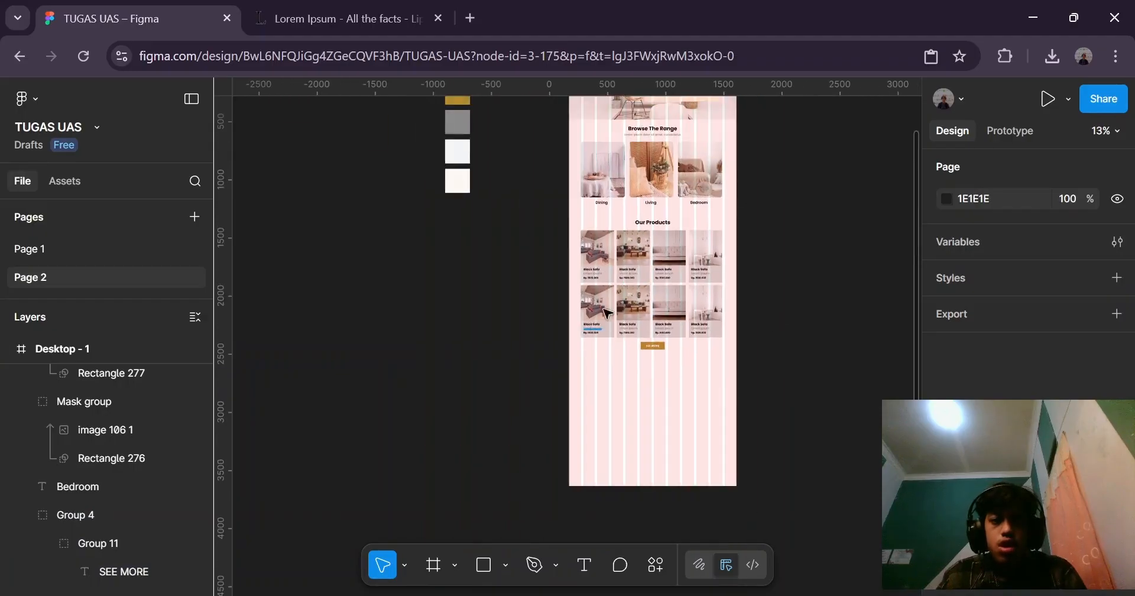
scroll(733, 197, "up", 3)
scroll(641, 305, "up", 1)
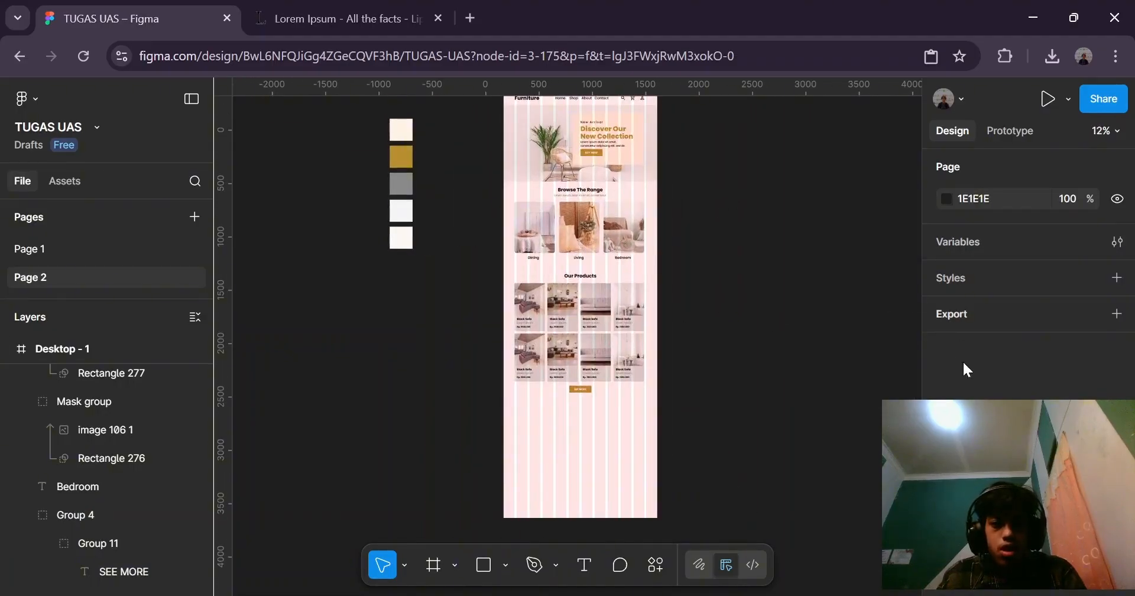
scroll(639, 295, "up", 3)
left_click(528, 293)
scroll(567, 302, "down", 6)
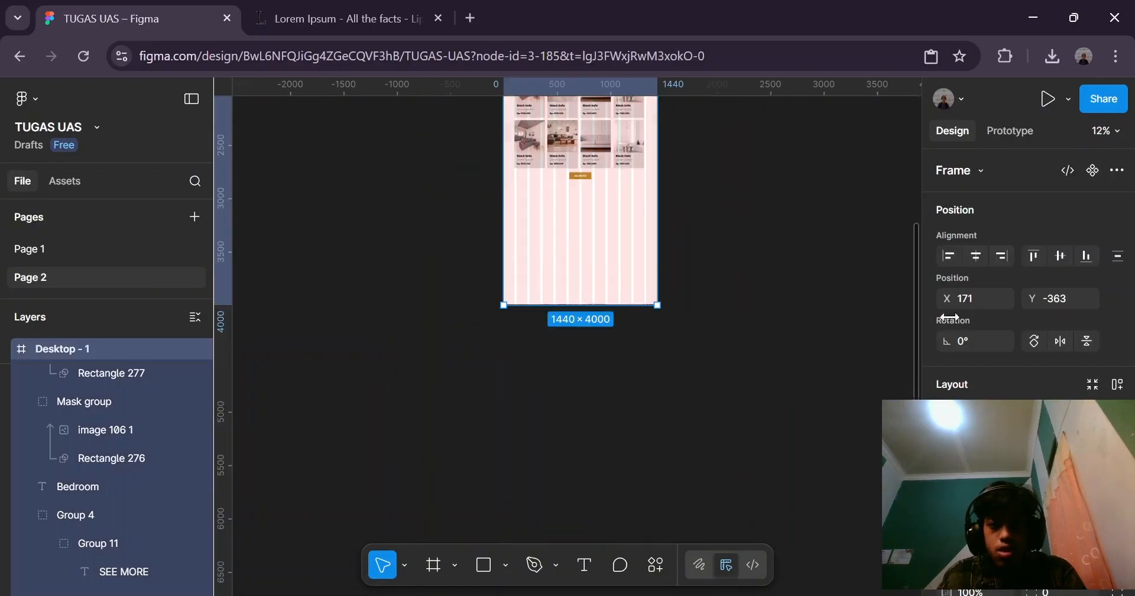
scroll(950, 318, "down", 4)
left_click(758, 294)
scroll(588, 167, "up", 5)
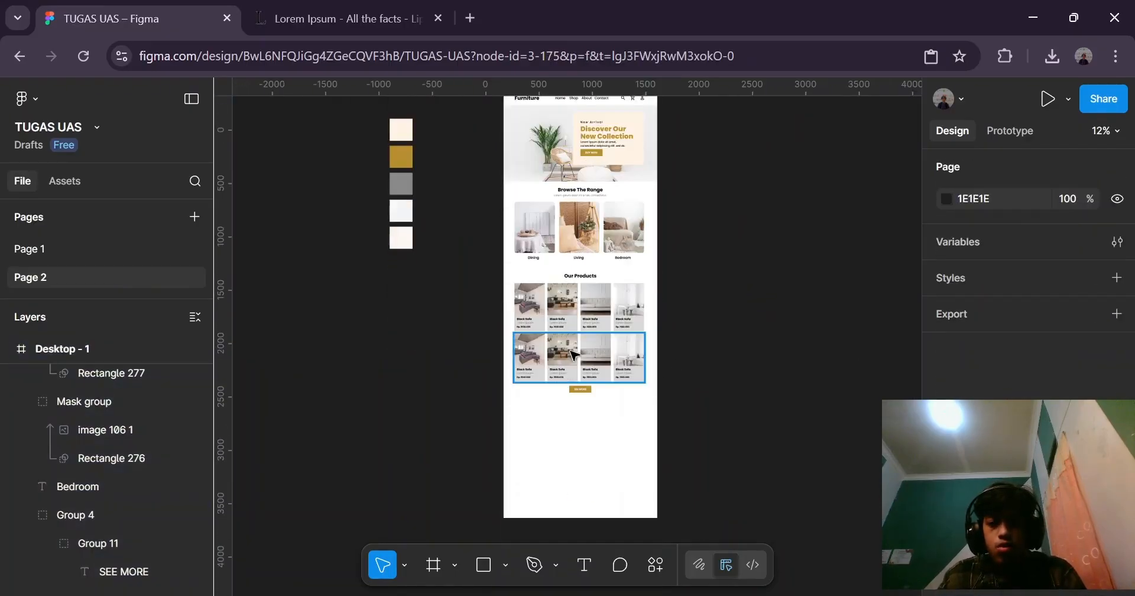
Draw a full-width rectangle of about 1440 × 715 across the page below the SEE MORE button, at Y 2910.
scroll(638, 467, "up", 1)
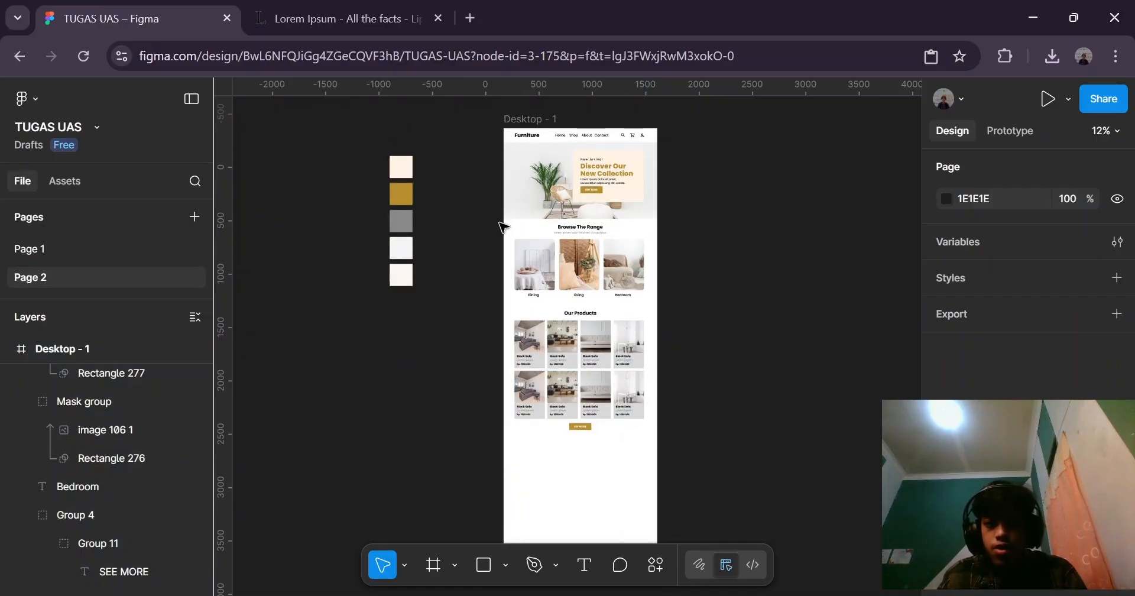
scroll(722, 384, "down", 3)
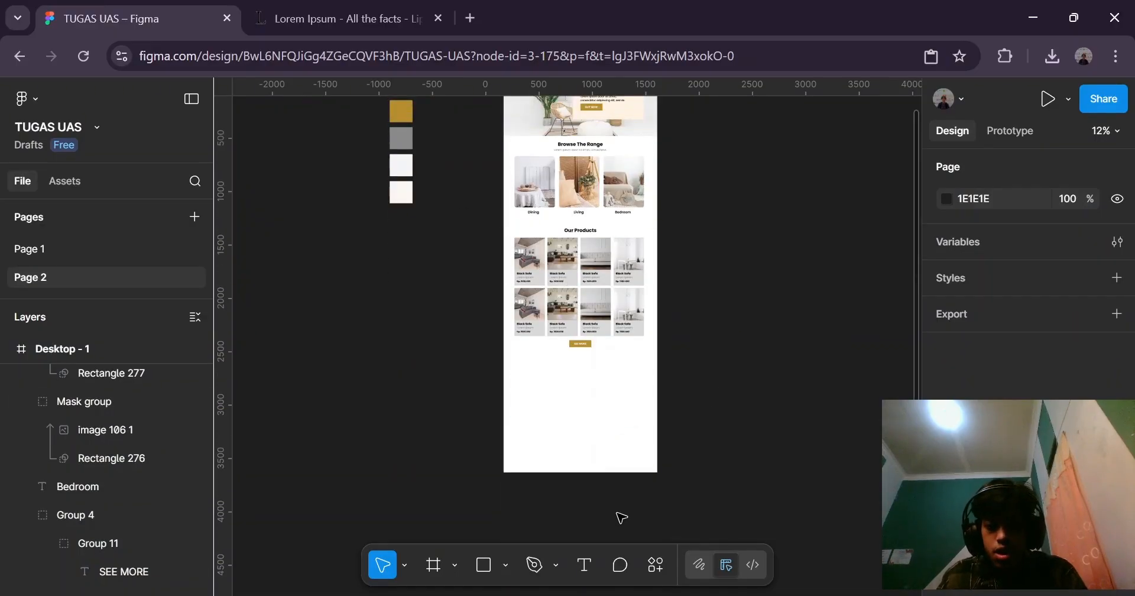
scroll(621, 516, "up", 3, "ctrl")
left_click(483, 565)
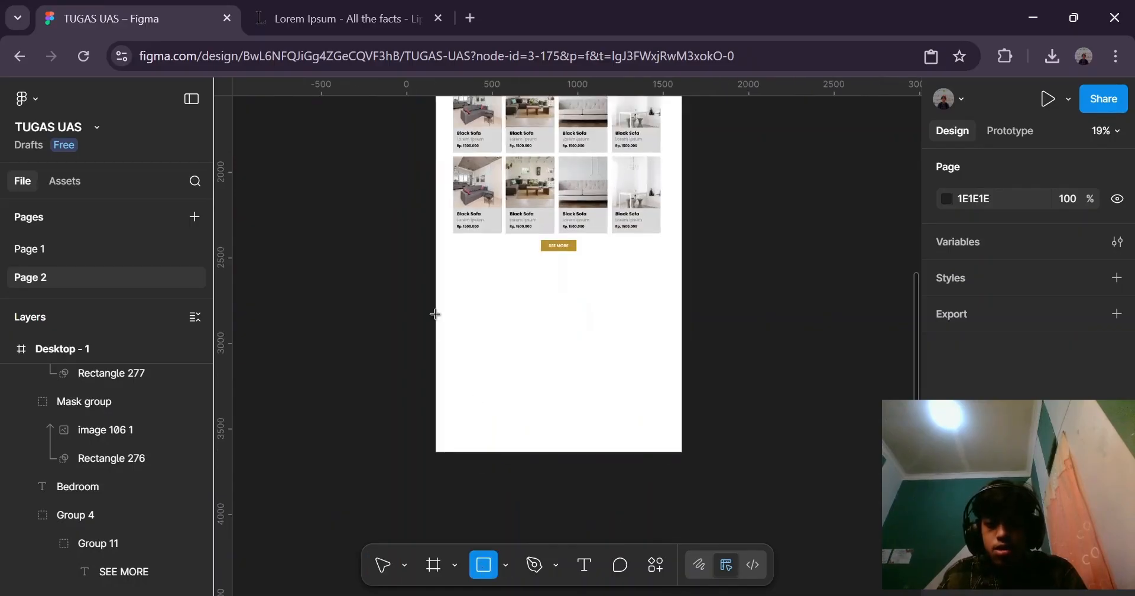
left_click_drag(433, 265, 679, 388)
left_click(709, 364)
left_click(562, 347)
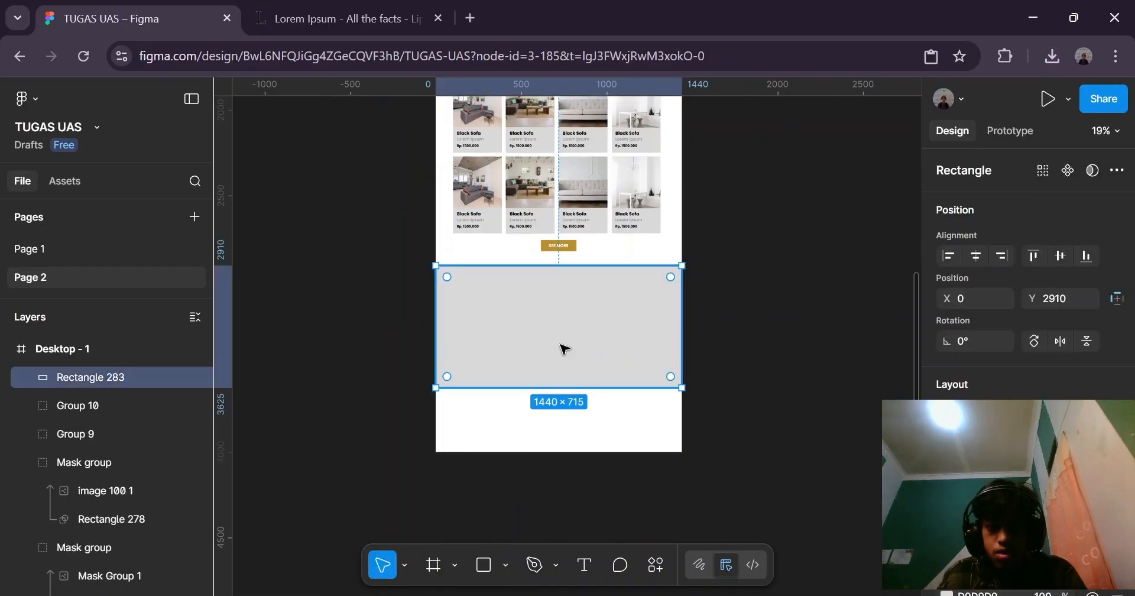
Reduce the new rectangle's height to 629 and move it up closer to the SEE MORE button, at Y 2884.
scroll(567, 349, "up", 3)
left_click_drag(561, 412, 562, 317)
left_click(835, 279)
left_click(650, 314)
scroll(633, 337, "down", 5)
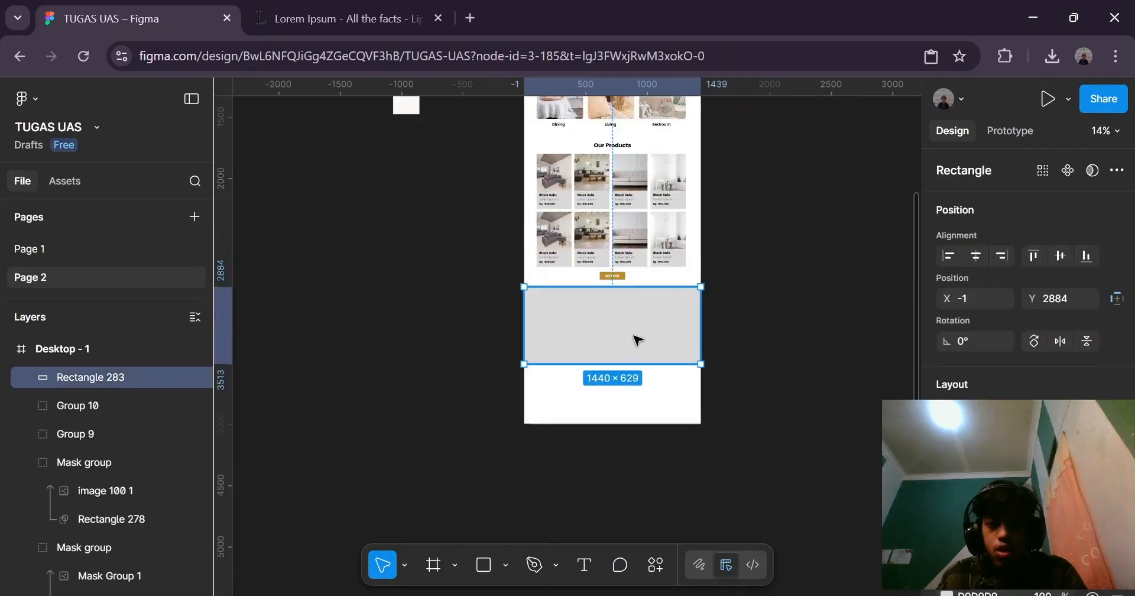
Fill the full-width rectangle with the off-white sampled from the lowest colour palette swatch beside the page.
scroll(642, 276, "up", 1)
scroll(964, 378, "down", 3)
left_click(946, 416)
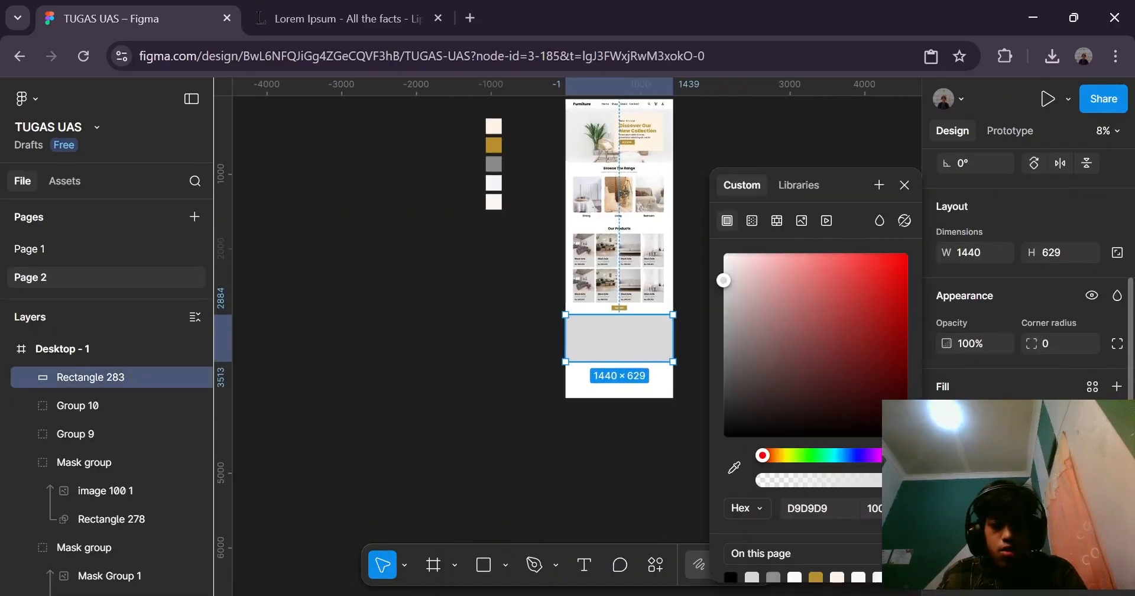
left_click(734, 467)
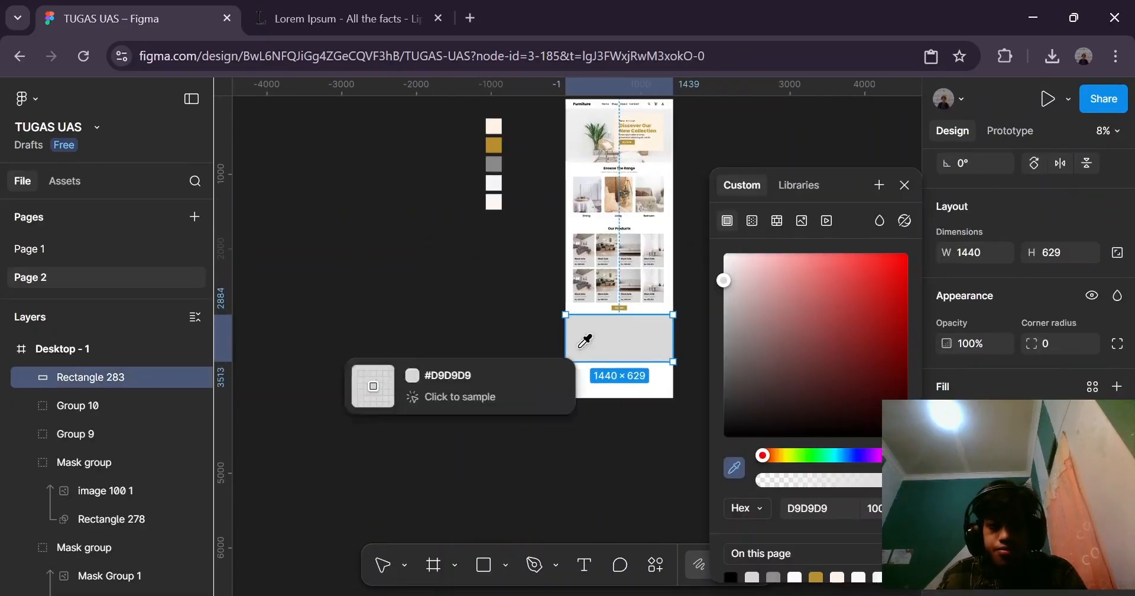
left_click(495, 202)
left_click(532, 269)
scroll(608, 357, "up", 3)
left_click(597, 355)
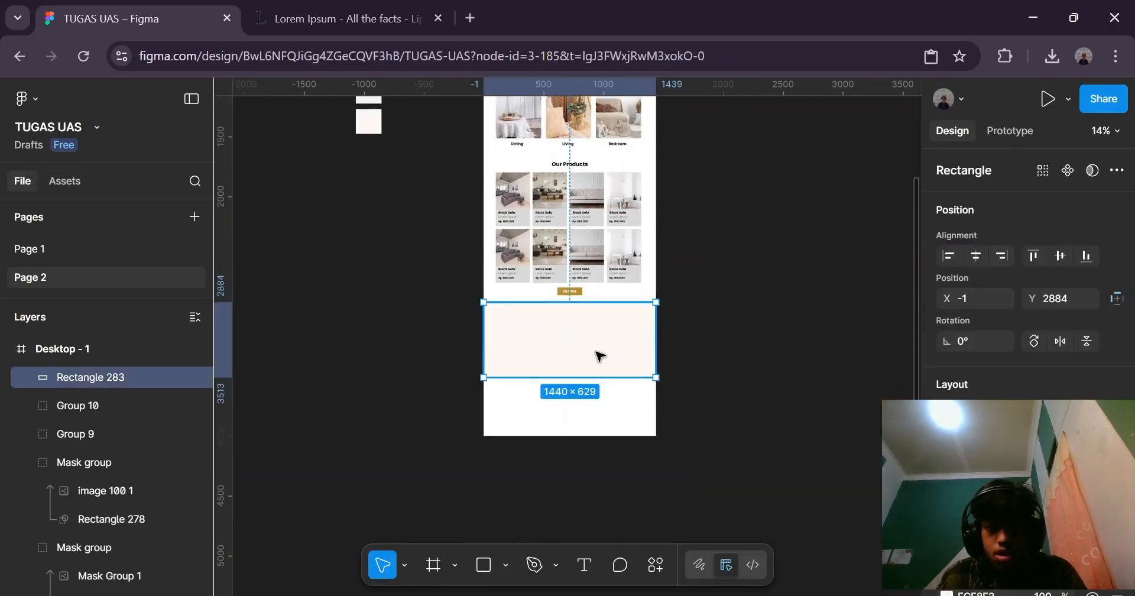
Duplicate the hero's Discover Our New Collection heading, its lorem ipsum paragraph and the BUY NOW button together.
scroll(632, 349, "up", 5)
scroll(587, 266, "up", 4)
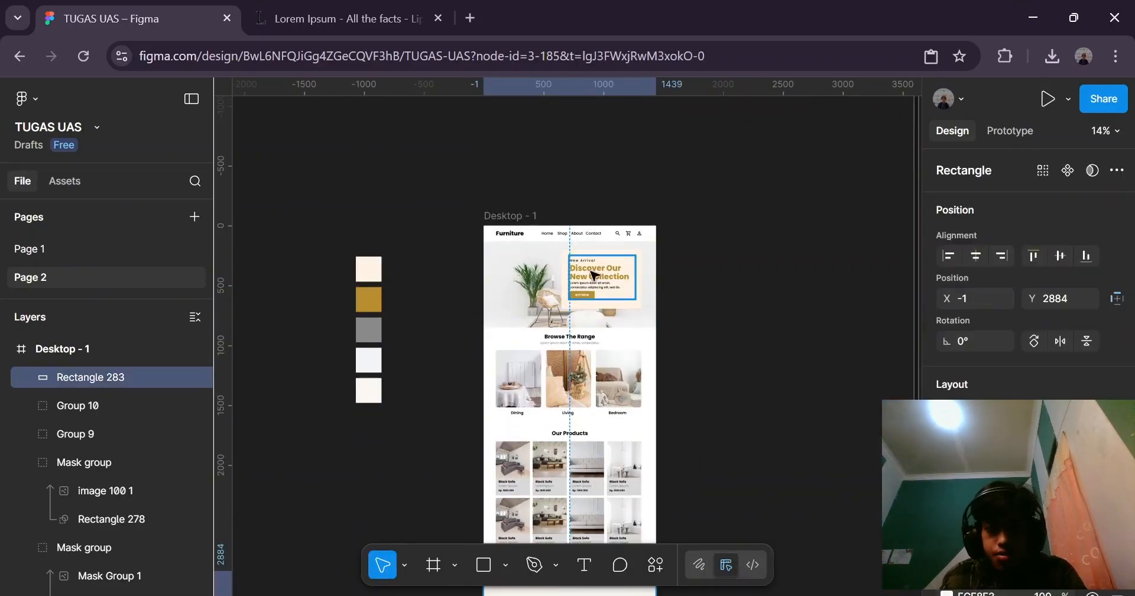
scroll(587, 273, "up", 2)
left_click(597, 291)
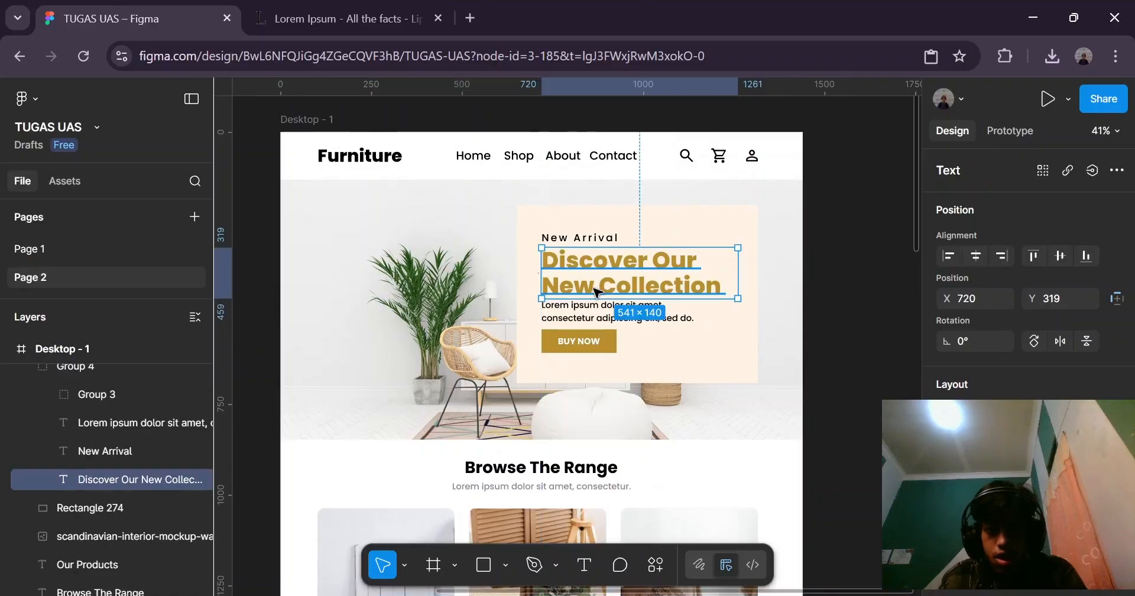
scroll(585, 278, "down", 1)
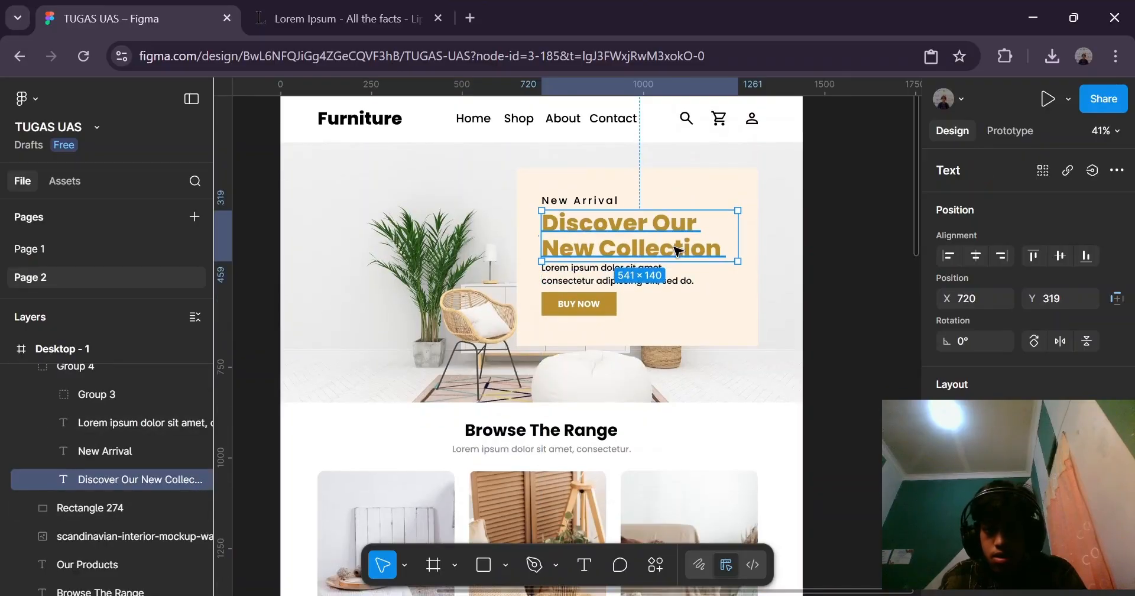
left_click(582, 279)
left_click(597, 251, "shift")
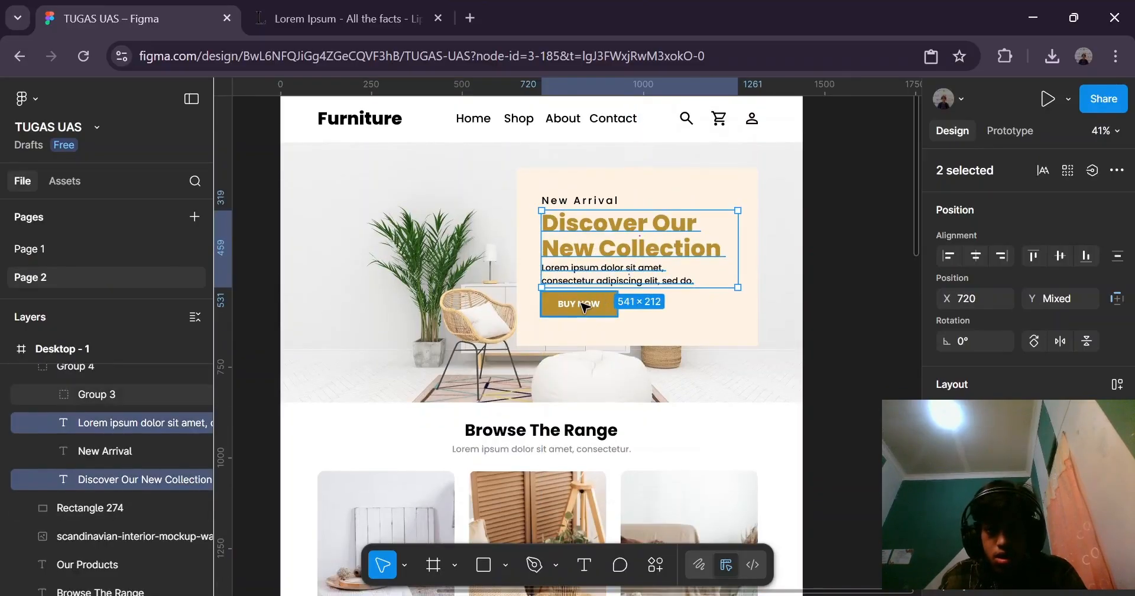
left_click(585, 307, "shift")
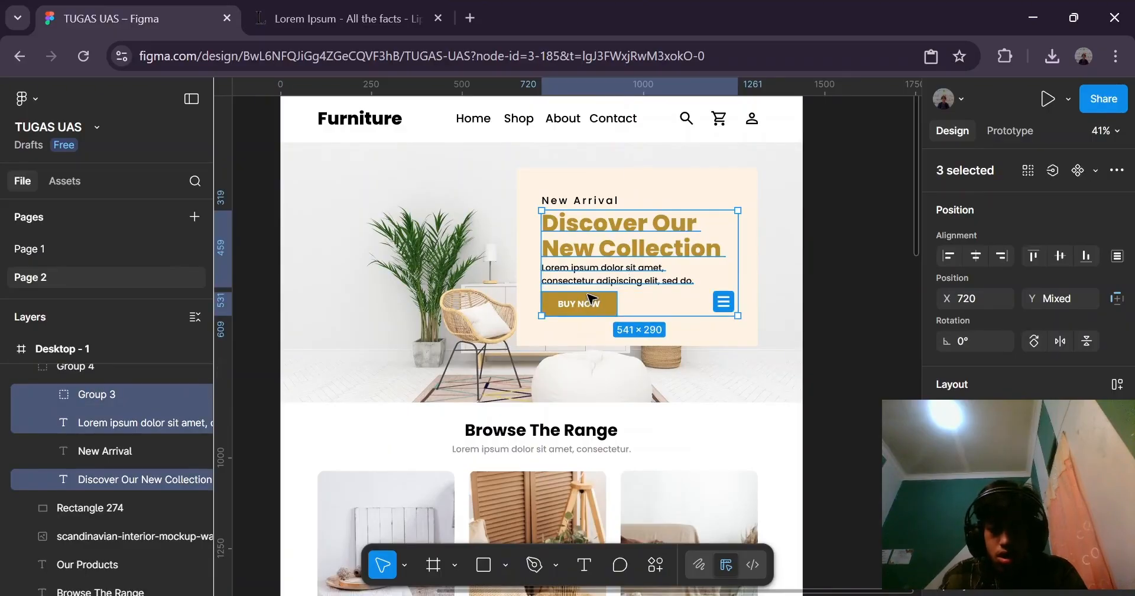
key("ctrl+d")
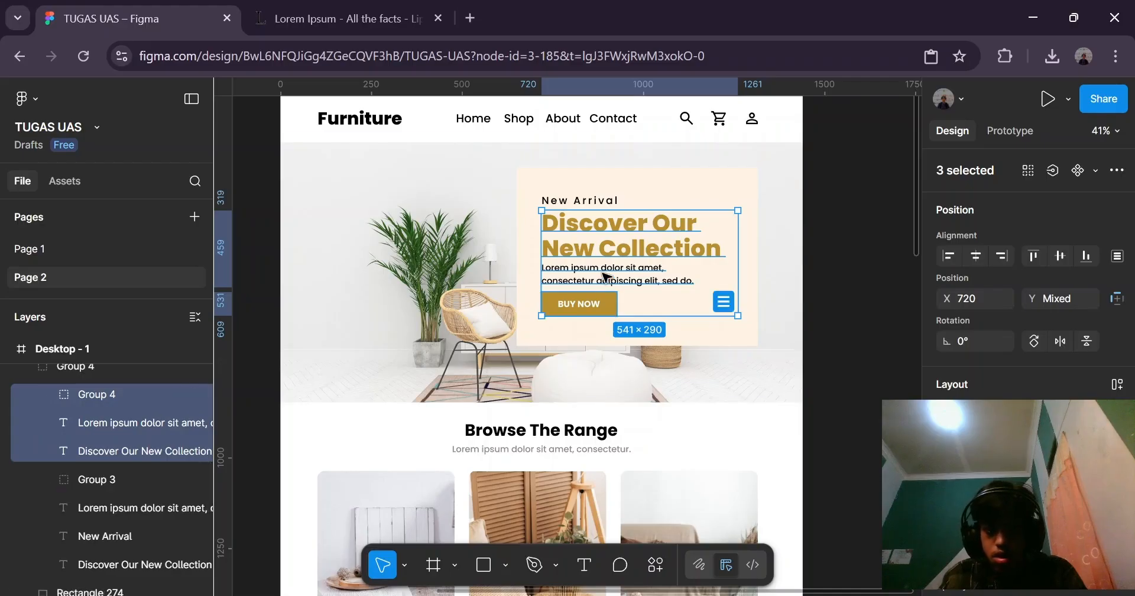
Move the copied heading, paragraph and button down over the off-white section's upper edge, to X 251, Y 2739, and group them.
left_click_drag(607, 278, 626, 320)
scroll(627, 320, "down", 3)
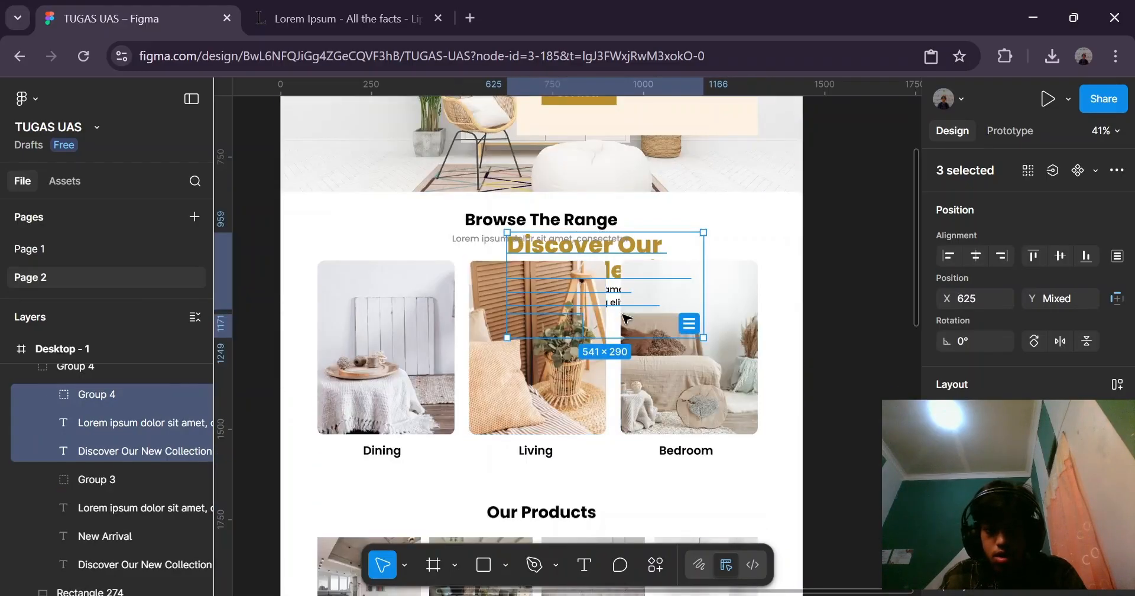
left_click_drag(615, 260, 564, 562)
scroll(581, 313, "down", 3)
scroll(564, 384, "down", 5)
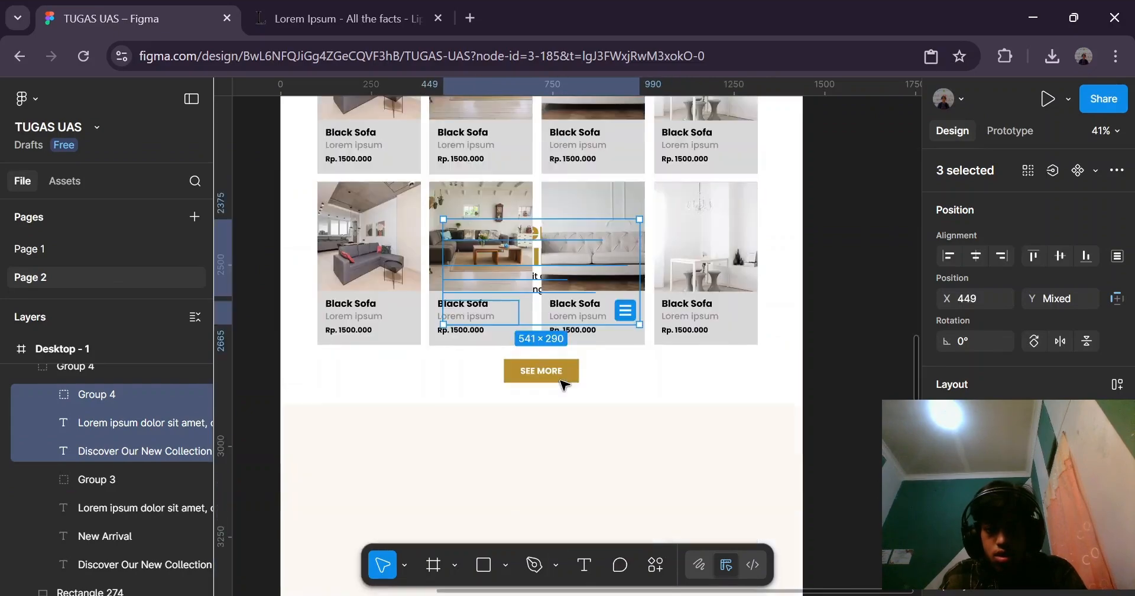
left_click_drag(542, 265, 471, 401)
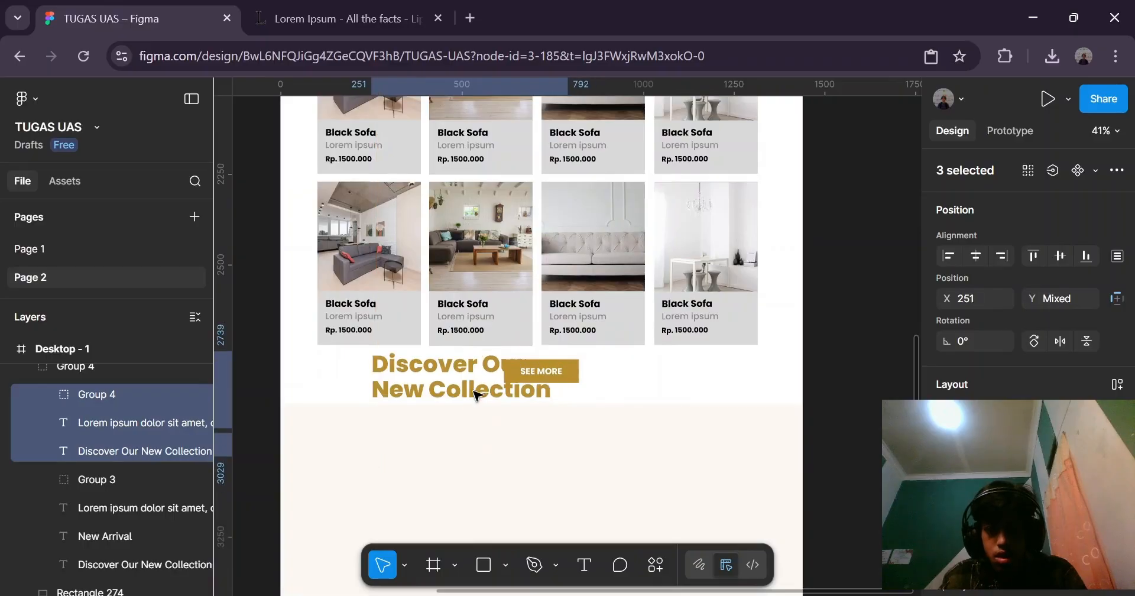
key("ctrl+g")
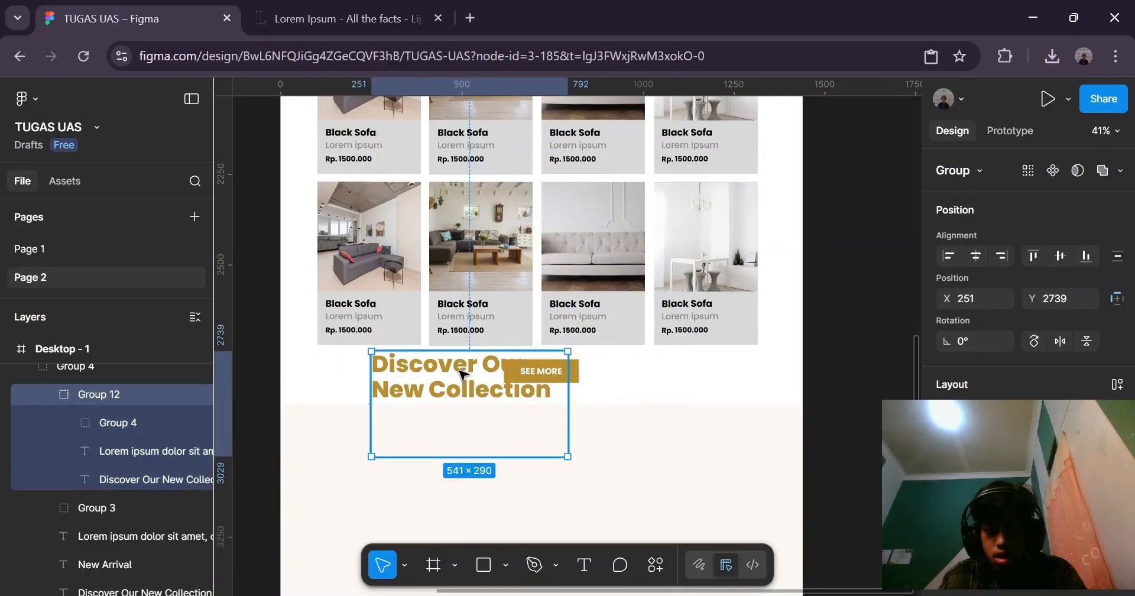
Bring the grouped copy of the heading, paragraph and button to the front, above the off-white rectangle.
right_click(463, 374)
key("Escape")
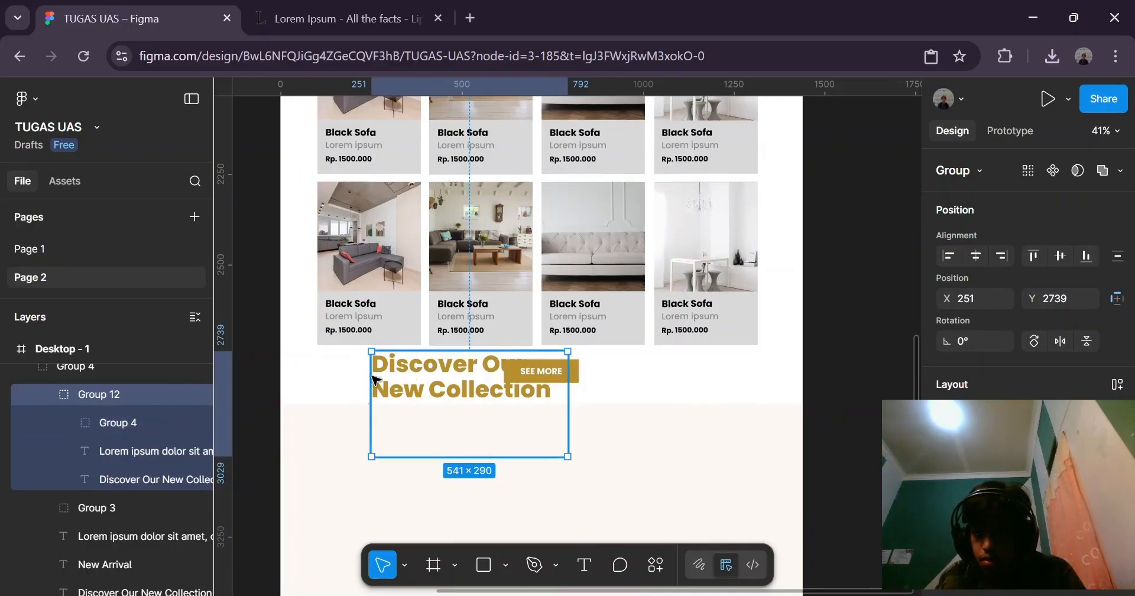
left_click(97, 426)
left_click(102, 391)
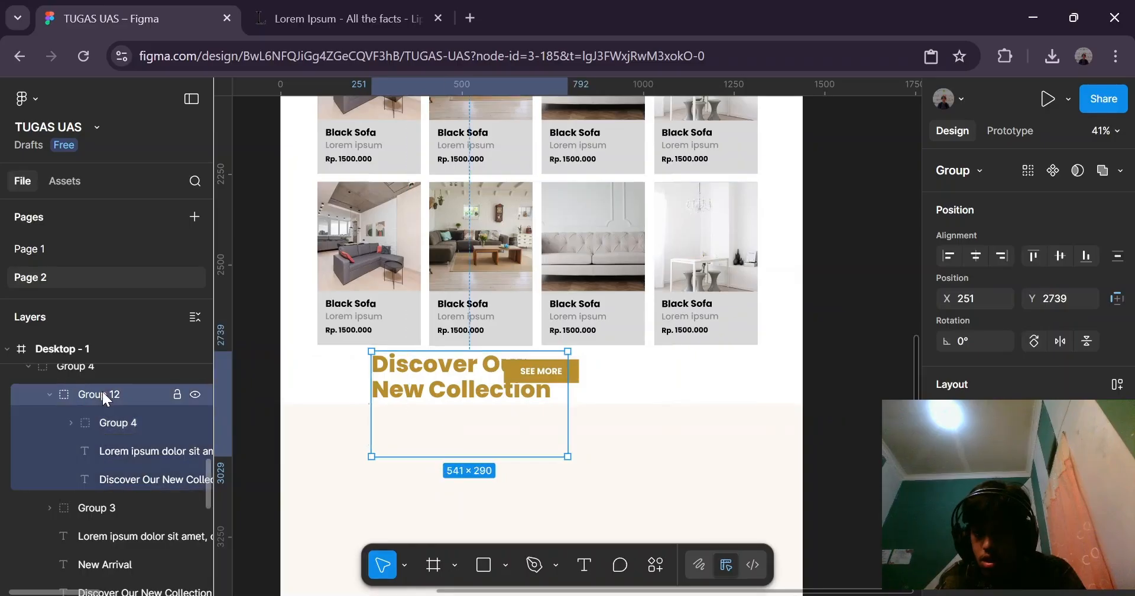
scroll(102, 392, "up", 3)
left_click_drag(83, 571, 97, 503)
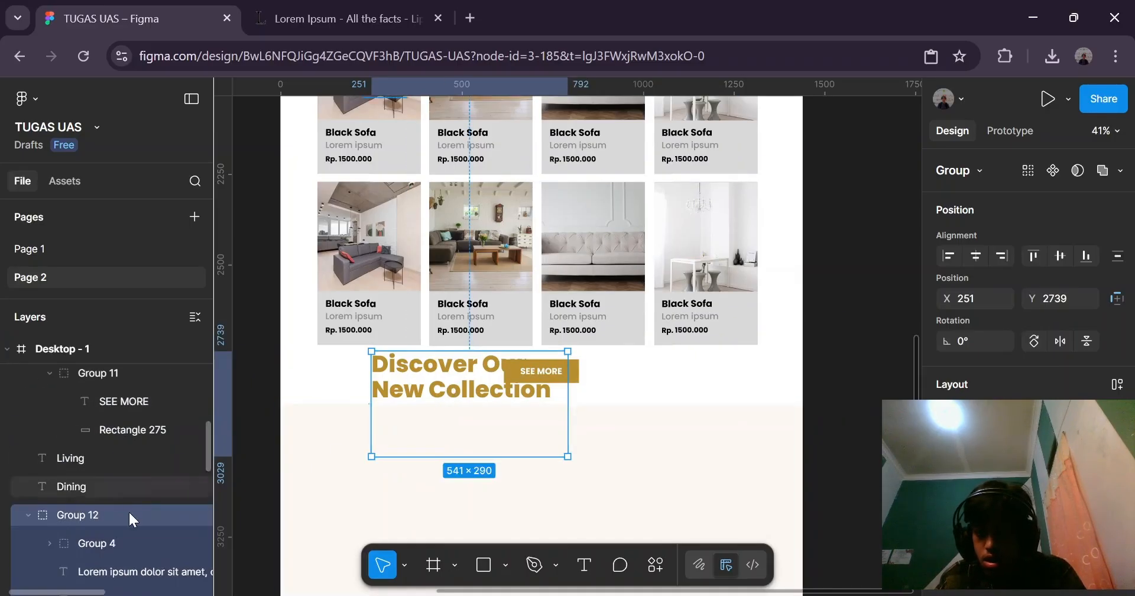
scroll(132, 508, "down", 2)
right_click(438, 371)
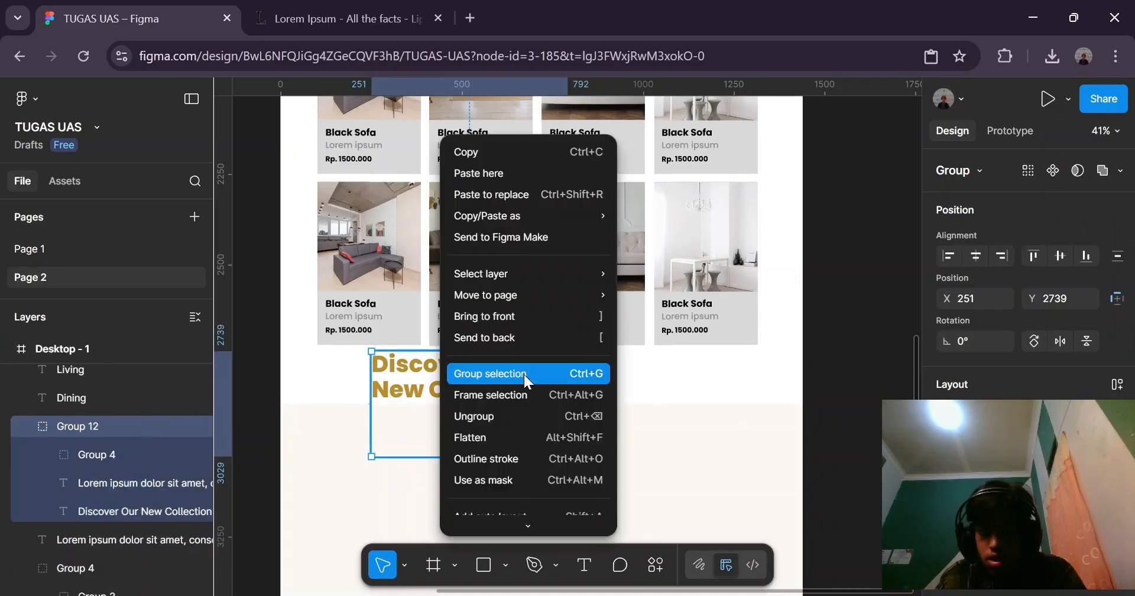
scroll(522, 313, "down", 3)
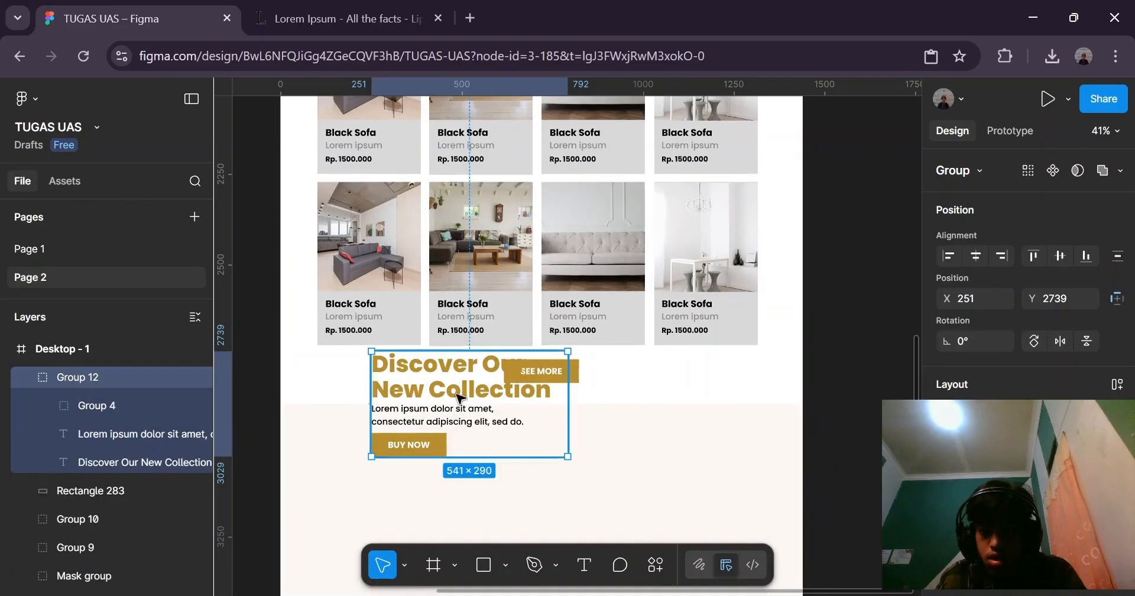
Move the copied heading, paragraph and button group down inside the off-white section, to X 490, Y 2952.
left_click_drag(455, 321, 539, 349)
scroll(538, 349, "down", 2)
left_click(789, 320)
scroll(579, 372, "up", 3)
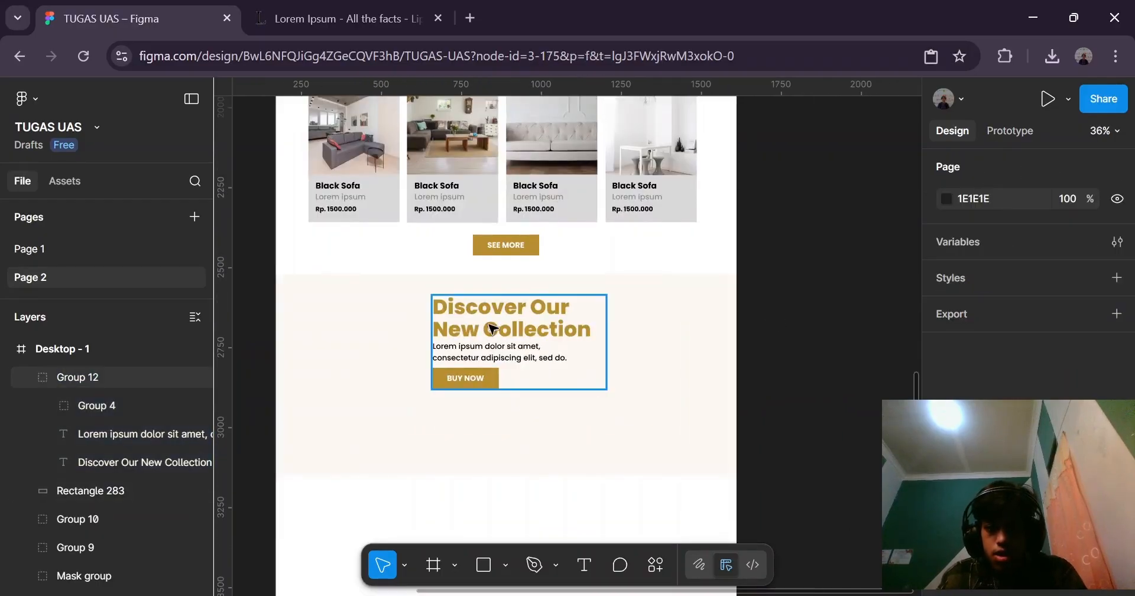
Ungroup the copied heading, paragraph and BUY NOW button in the off-white section.
double_click(492, 328)
left_click(470, 357)
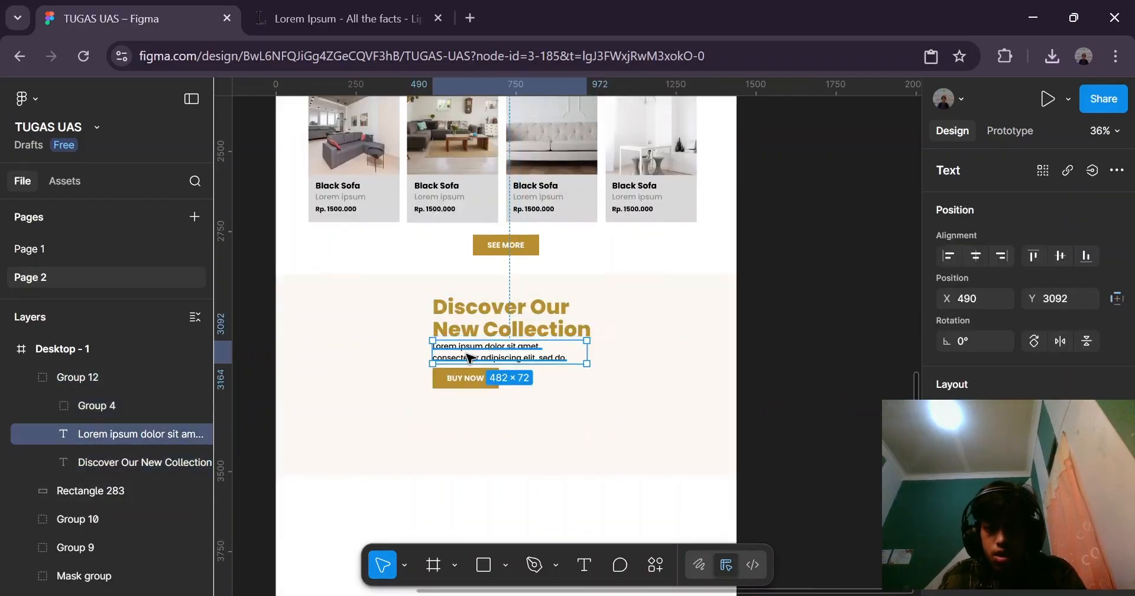
left_click(503, 320)
double_click(503, 320)
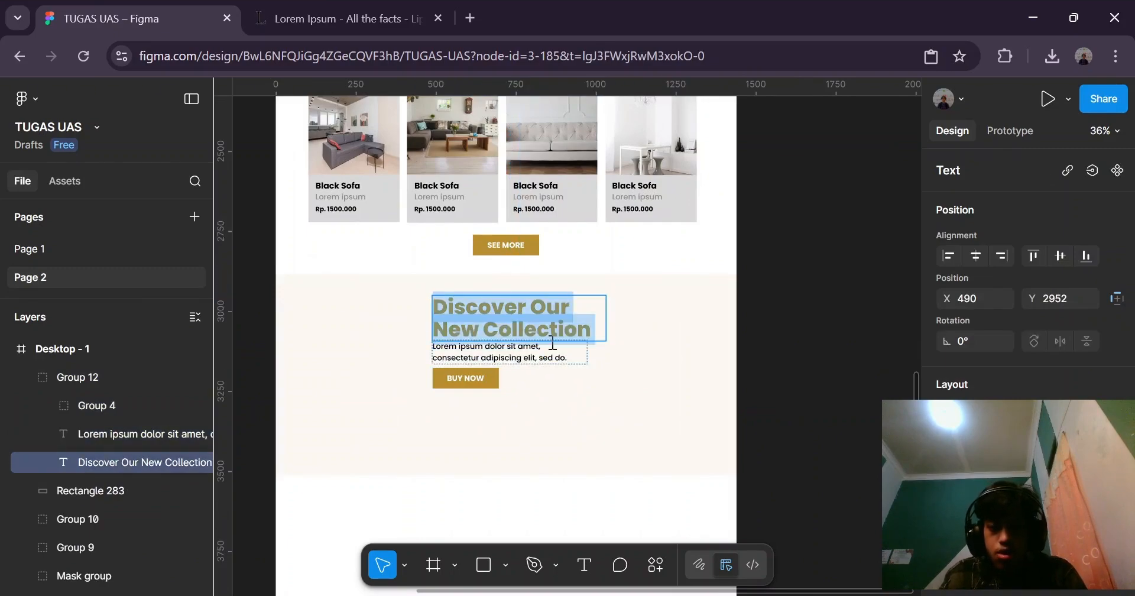
key("Escape")
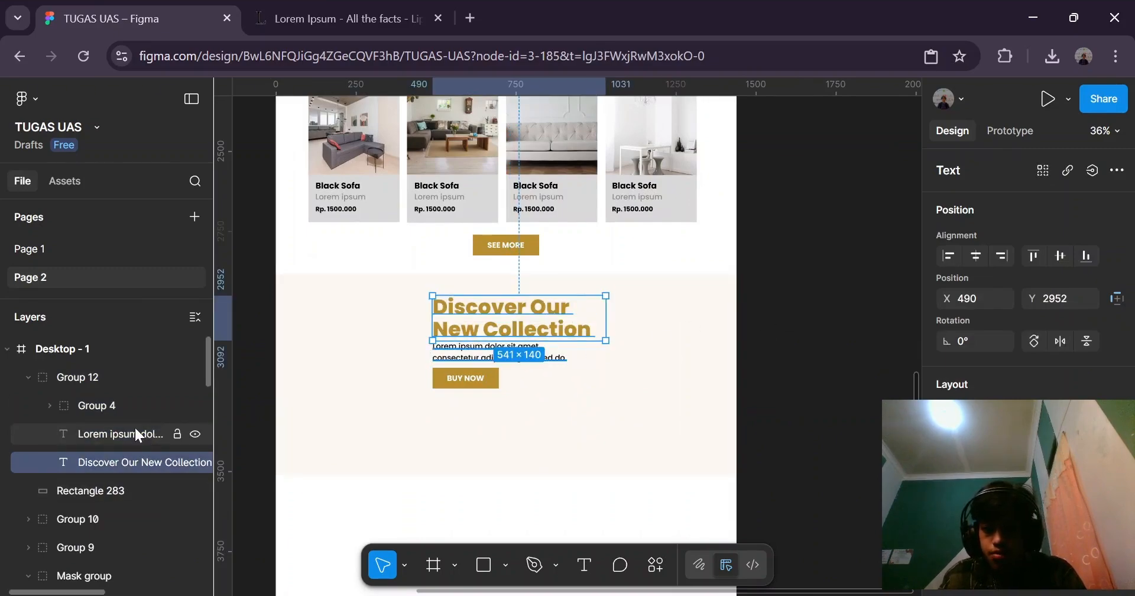
left_click(83, 376)
right_click(474, 360)
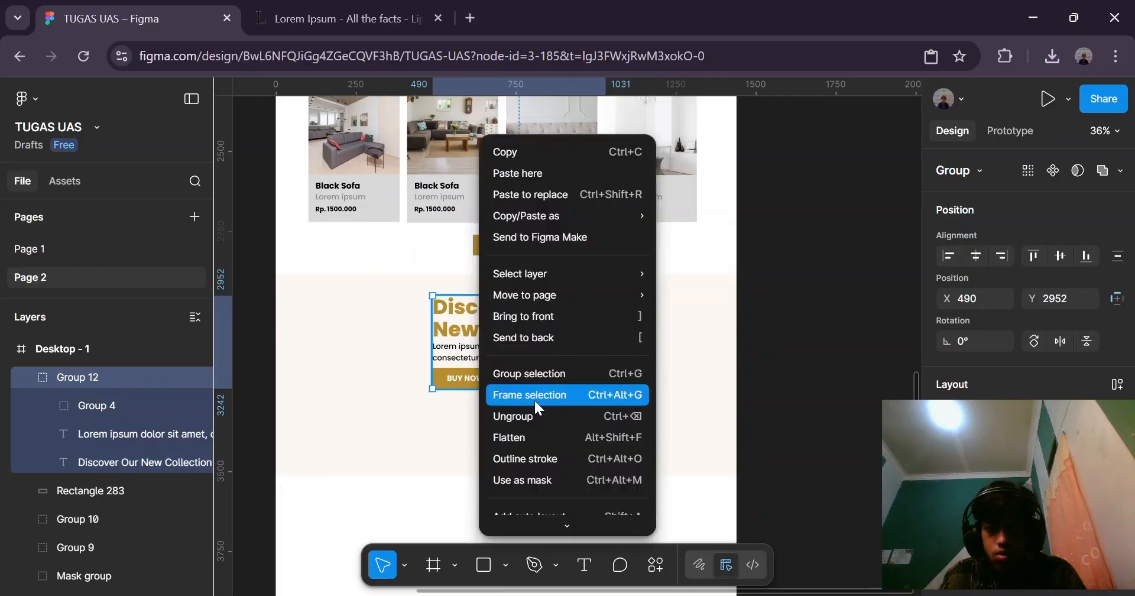
left_click(527, 416)
left_click(854, 352)
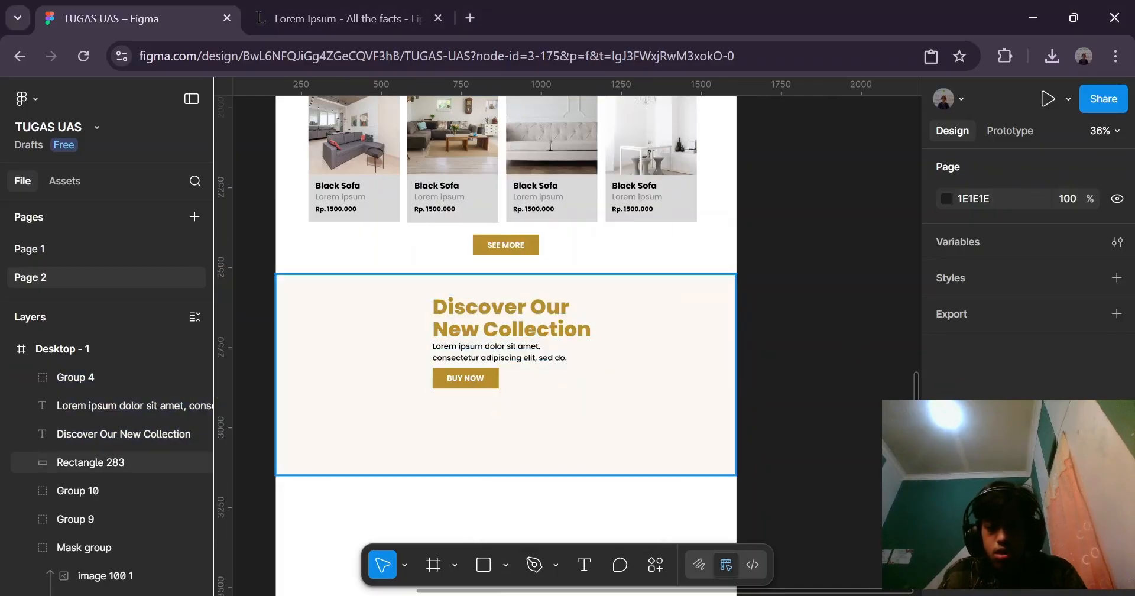
key("alt+Tab")
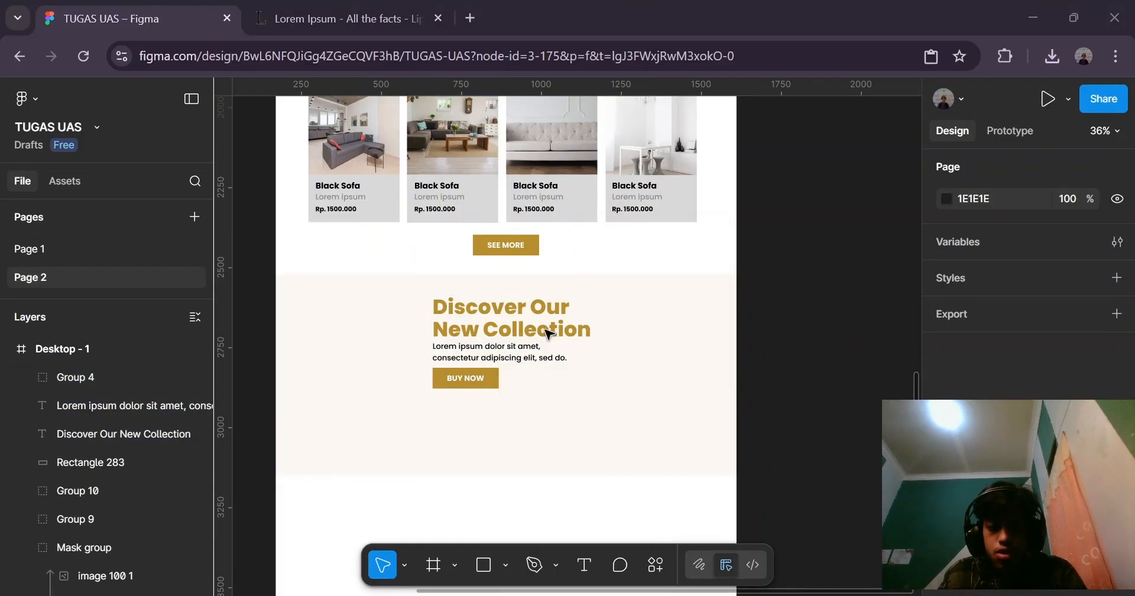
key("alt+Tab")
key("alt+Tab")
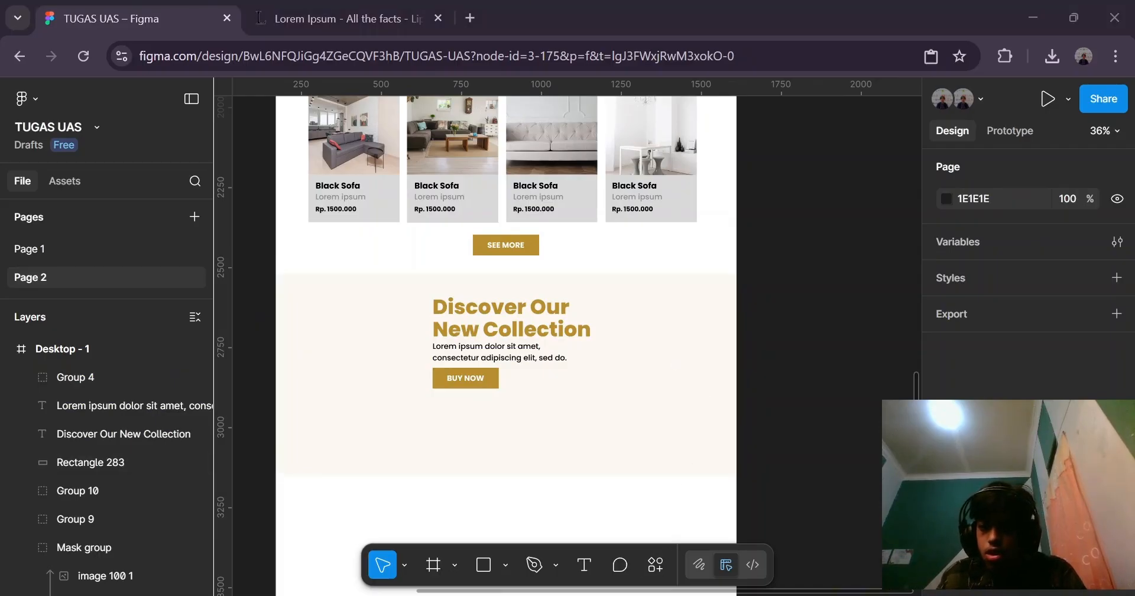
key("alt+Tab")
Replace the copied heading's text with "50+ Beautiful rooms inspiration".
double_click(531, 324)
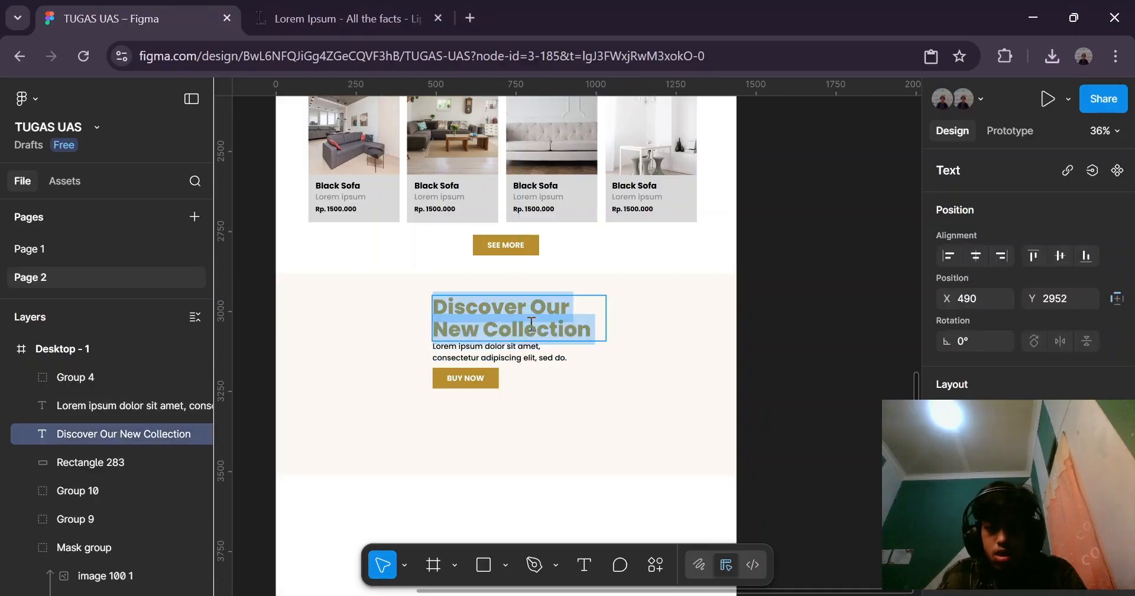
key("Escape")
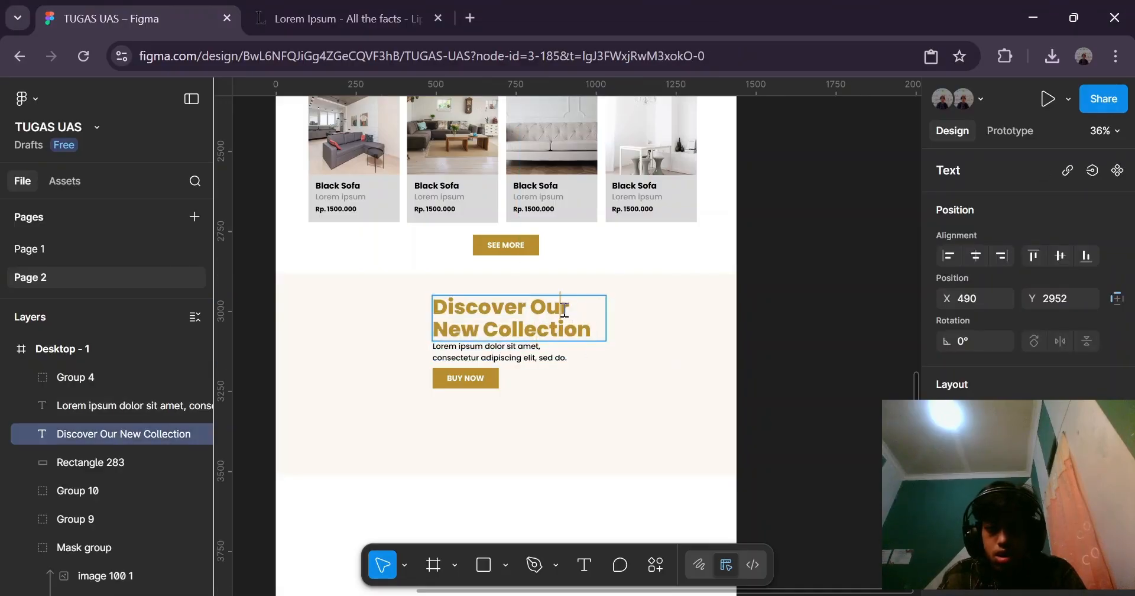
key("ctrl+a")
type("50+ Beautiful rooms inspiration")
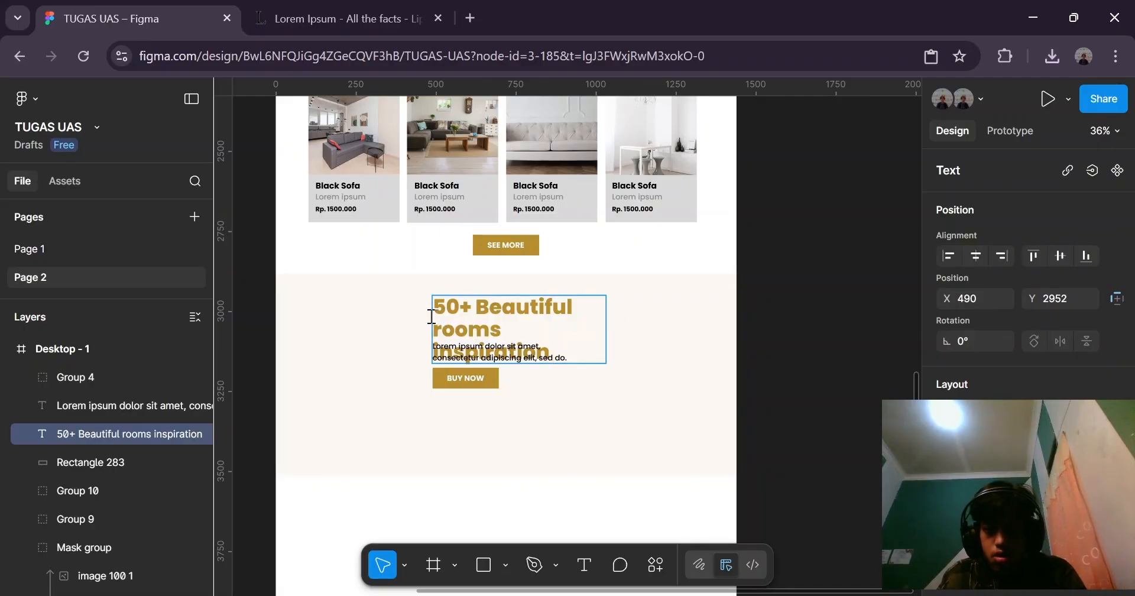
key("Escape")
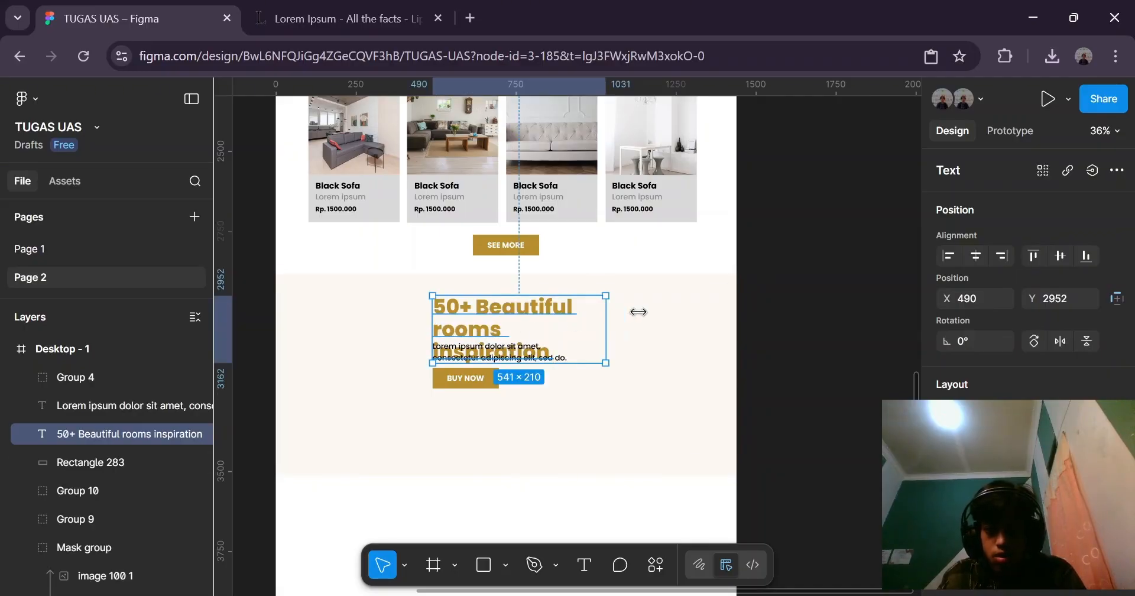
Widen the new heading's text box to 769 so it wraps onto two lines, and shift it to X 413.
left_click_drag(638, 312, 676, 309)
key("Escape")
left_click_drag(543, 308, 493, 313)
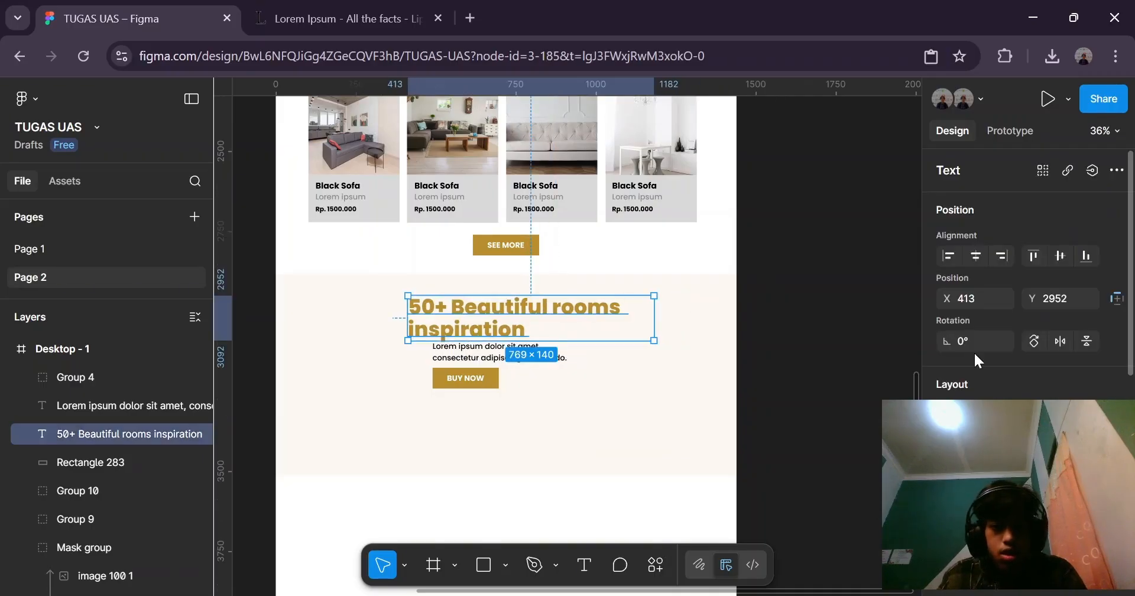
Change the 50+ Beautiful rooms inspiration heading's fill from gold to black.
scroll(975, 362, "down", 4)
left_click(948, 475)
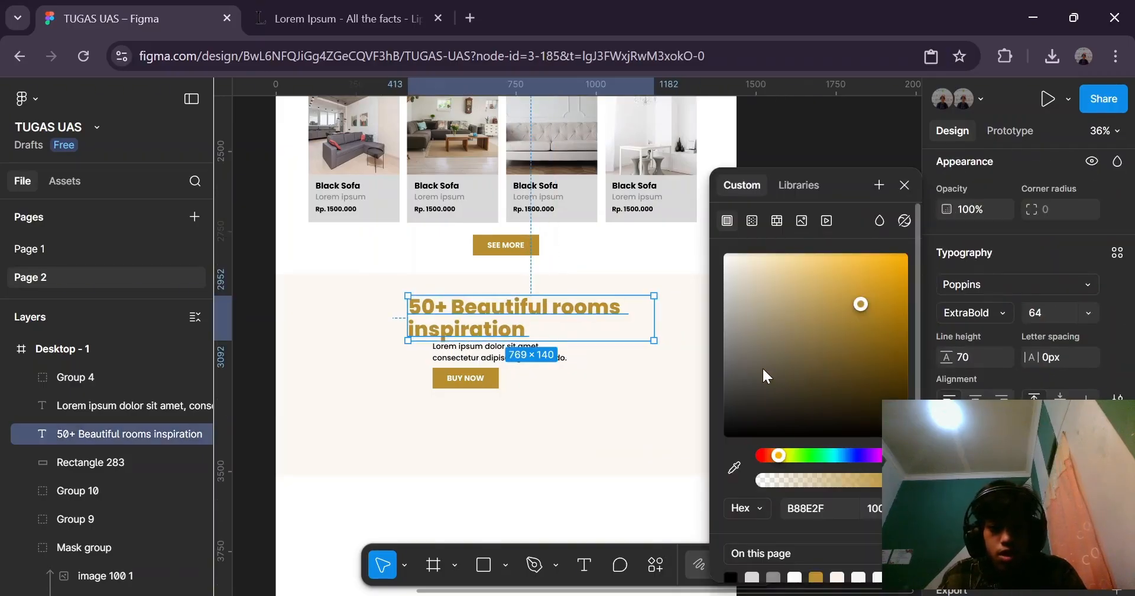
left_click_drag(767, 377, 701, 480)
scroll(392, 357, "down", 3)
left_click(263, 388)
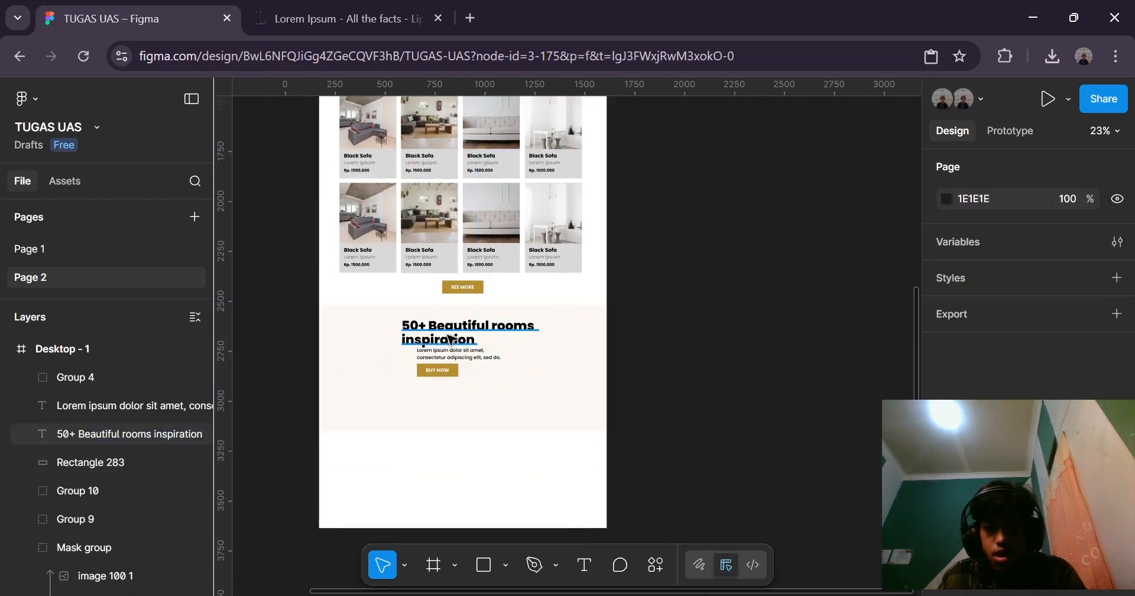
Centre the text of the 50+ Beautiful rooms inspiration heading within its box.
left_click(451, 338)
scroll(477, 374, "up", 3)
scroll(996, 328, "down", 3)
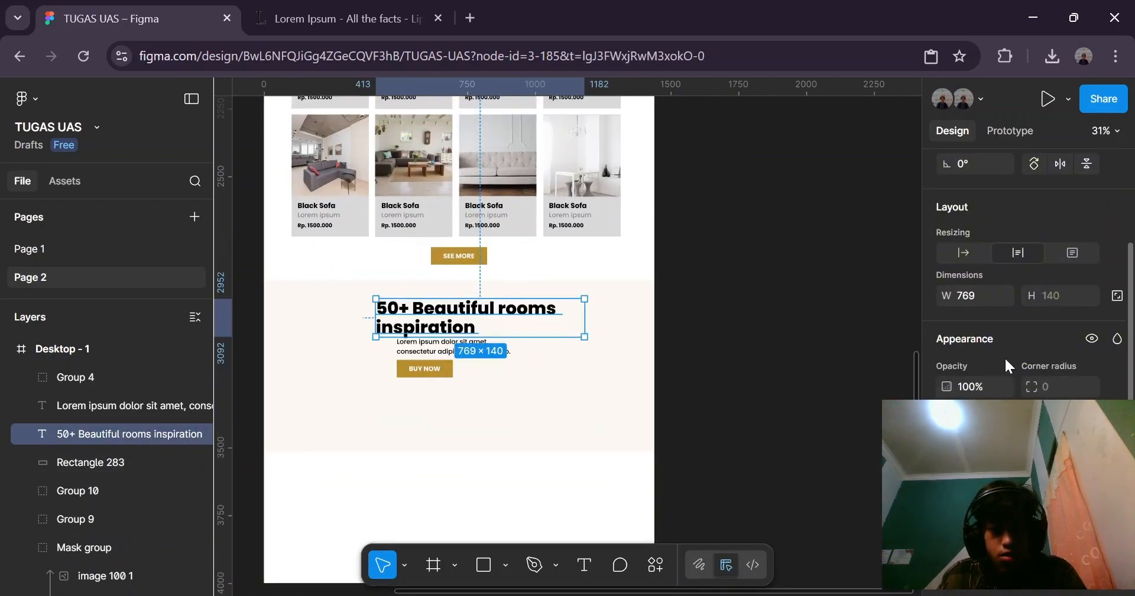
scroll(992, 414, "down", 2)
left_click(975, 486)
left_click(845, 439)
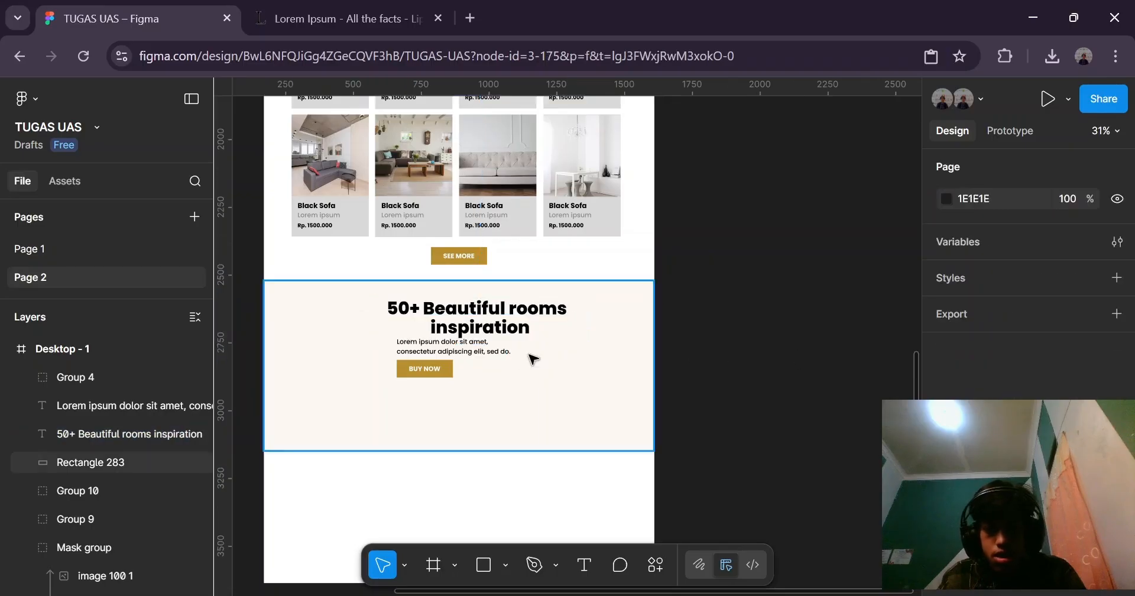
Centre the text of the lorem ipsum paragraph under the new heading.
left_click(461, 359)
scroll(418, 374, "up", 2)
scroll(1029, 295, "down", 3)
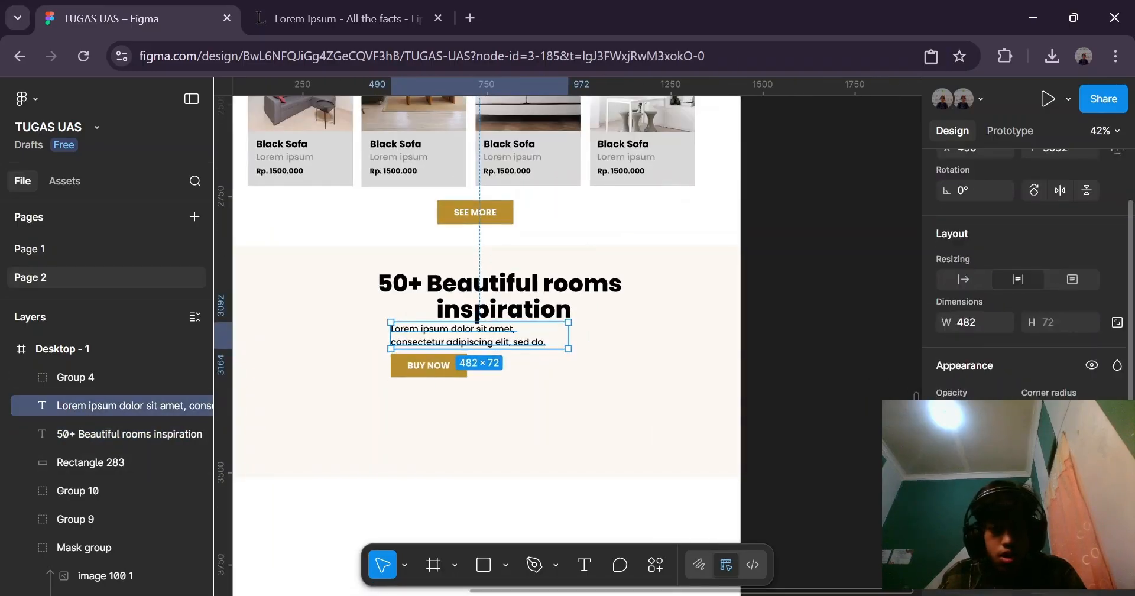
left_click(976, 571)
left_click(833, 446)
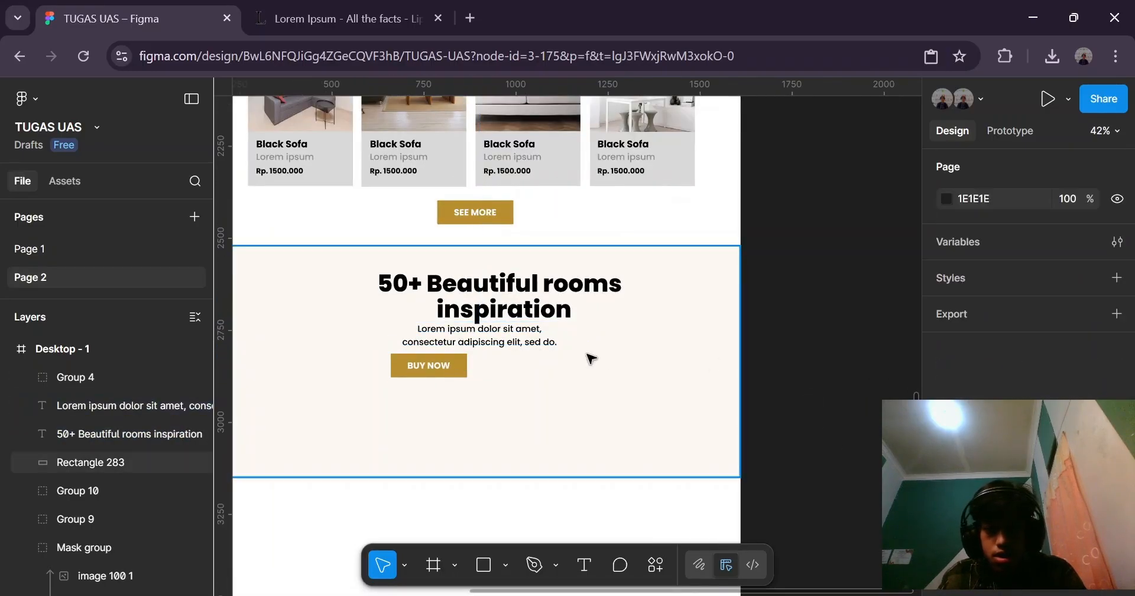
Move the BUY NOW button to X 646, Y 3264 and lower the paragraph to just above it.
left_click(502, 345)
left_click_drag(444, 370, 500, 402)
left_click(492, 334)
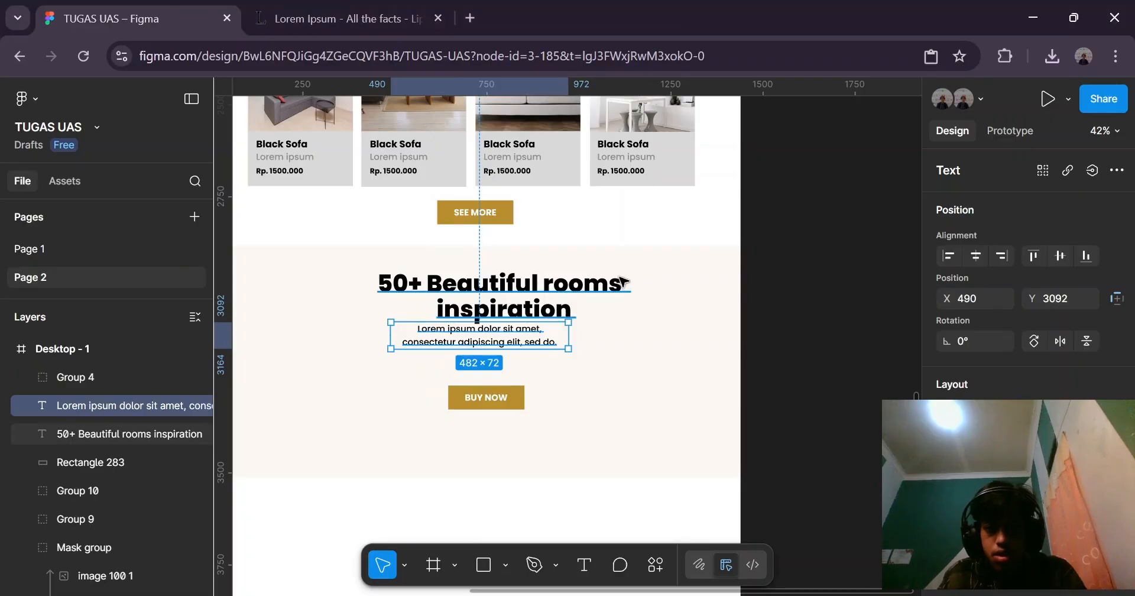
left_click_drag(481, 344, 492, 371)
Move the 50+ Beautiful rooms inspiration heading closer to the paragraph, to X 378, Y 2994.
double_click(482, 289)
left_click(868, 256)
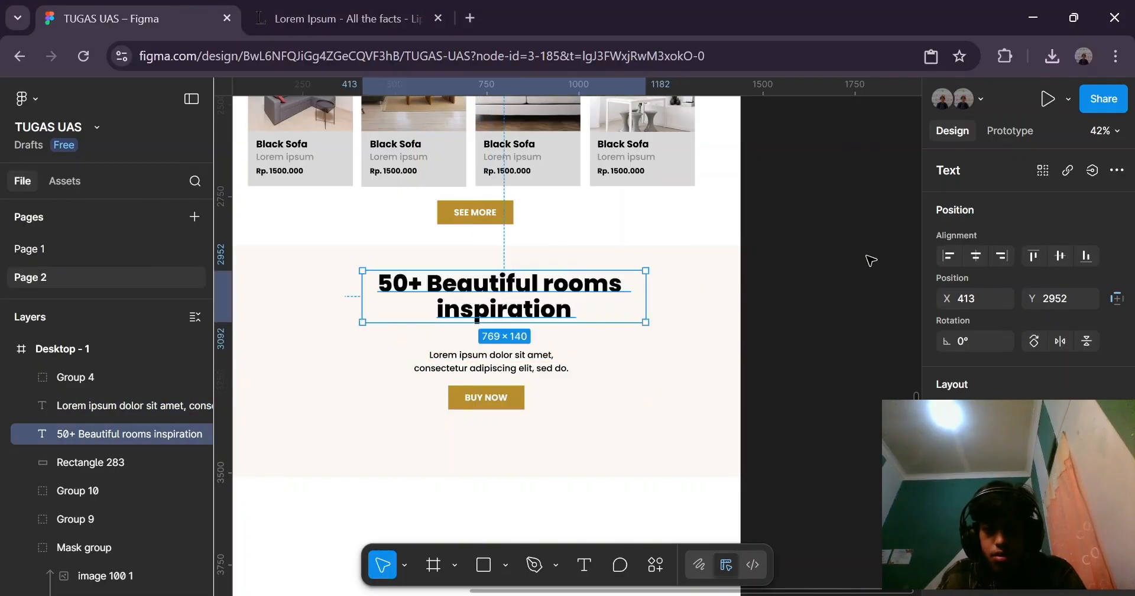
scroll(783, 269, "down", 3)
scroll(650, 274, "up", 2)
left_click_drag(592, 276, 570, 290)
key("Escape")
left_click(575, 300)
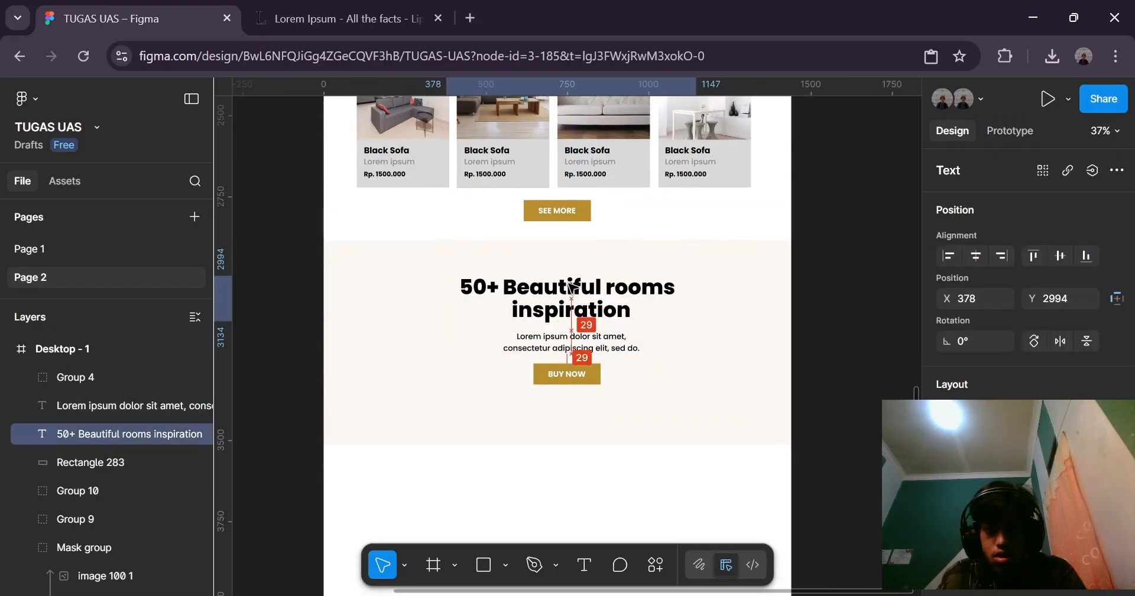
left_click(530, 347)
left_click(566, 374, "shift")
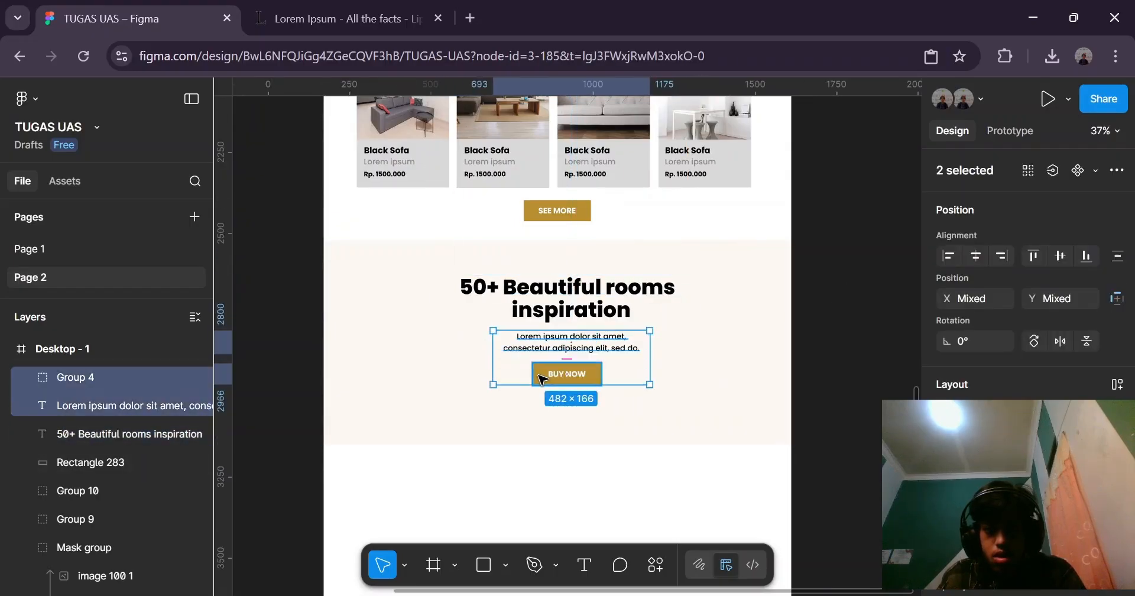
double_click(539, 379)
left_click_drag(539, 378, 691, 433)
key("ctrl+z")
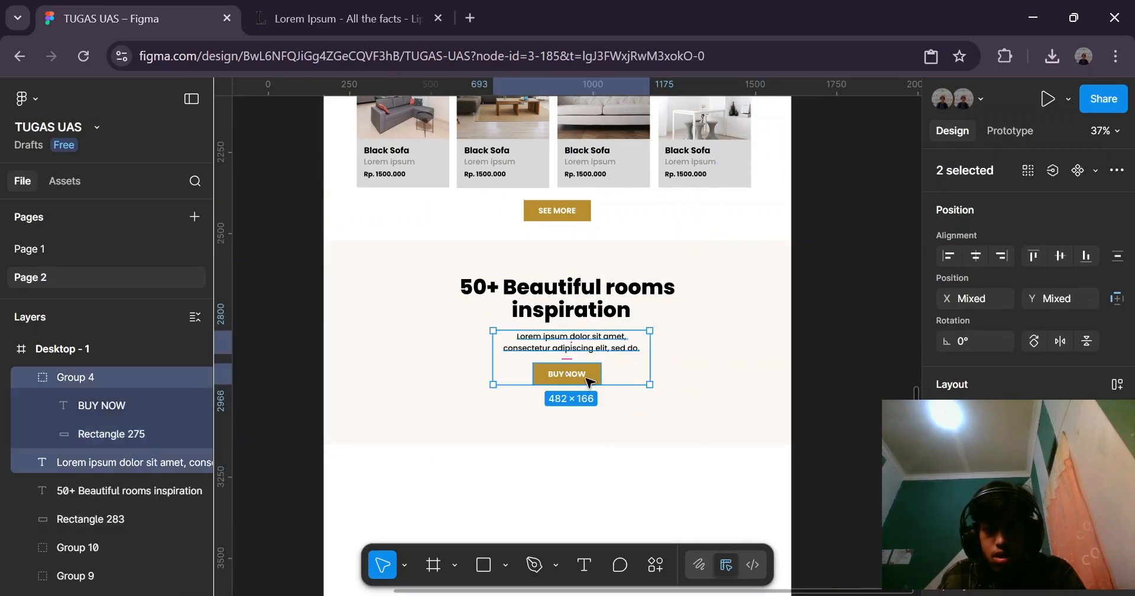
Move the BUY NOW button away from the text to the off-white section's lower-right corner.
left_click(582, 380)
scroll(581, 379, "up", 4, "ctrl")
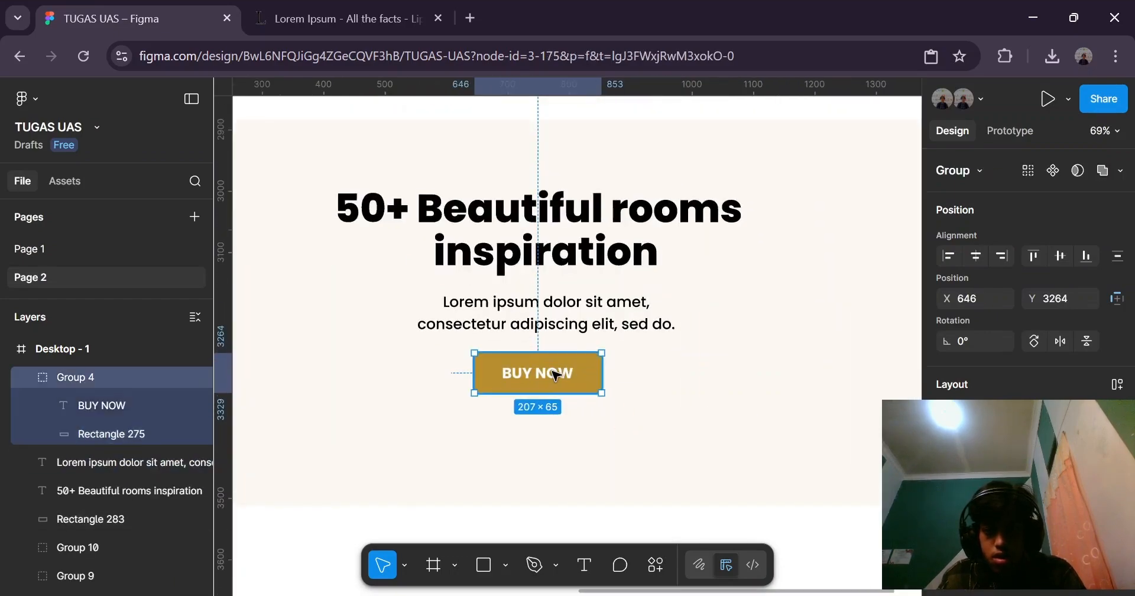
key("Escape")
left_click(555, 376)
left_click_drag(475, 379, 844, 469)
Shift the 50+ Beautiful rooms inspiration heading to X 360, Y 2999.
left_click(535, 302)
scroll(537, 304, "down", 4)
mouse_move(541, 260)
left_mouse_down()
mouse_move(531, 260)
mouse_move(539, 268)
left_mouse_up()
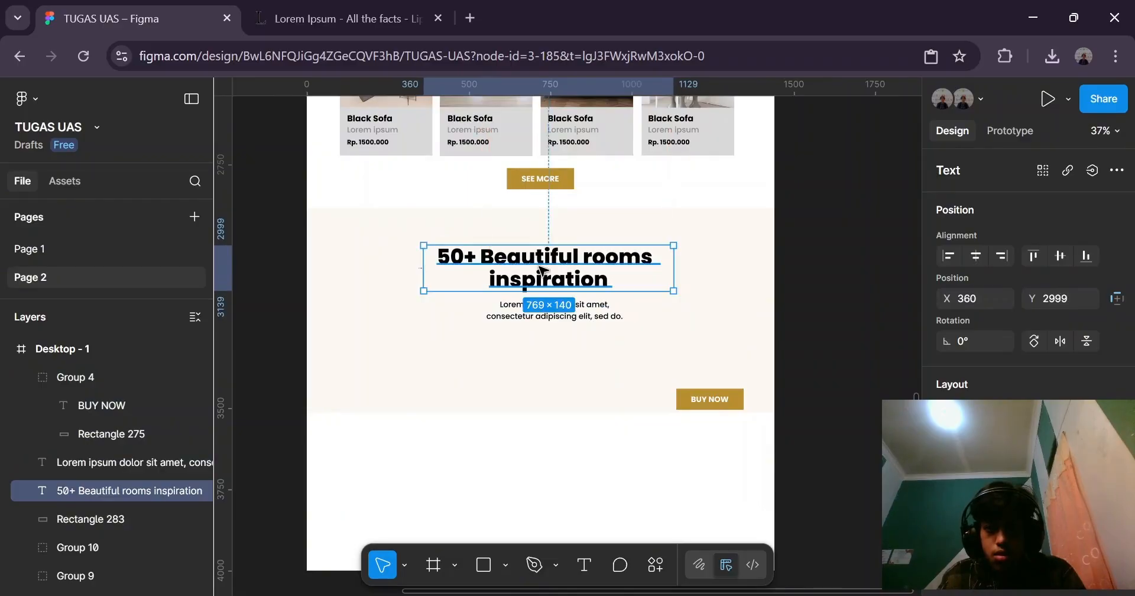
Show the column layout guide on the Desktop - 1 frame.
scroll(543, 280, "down", 5)
scroll(670, 253, "up", 6)
left_click(498, 235)
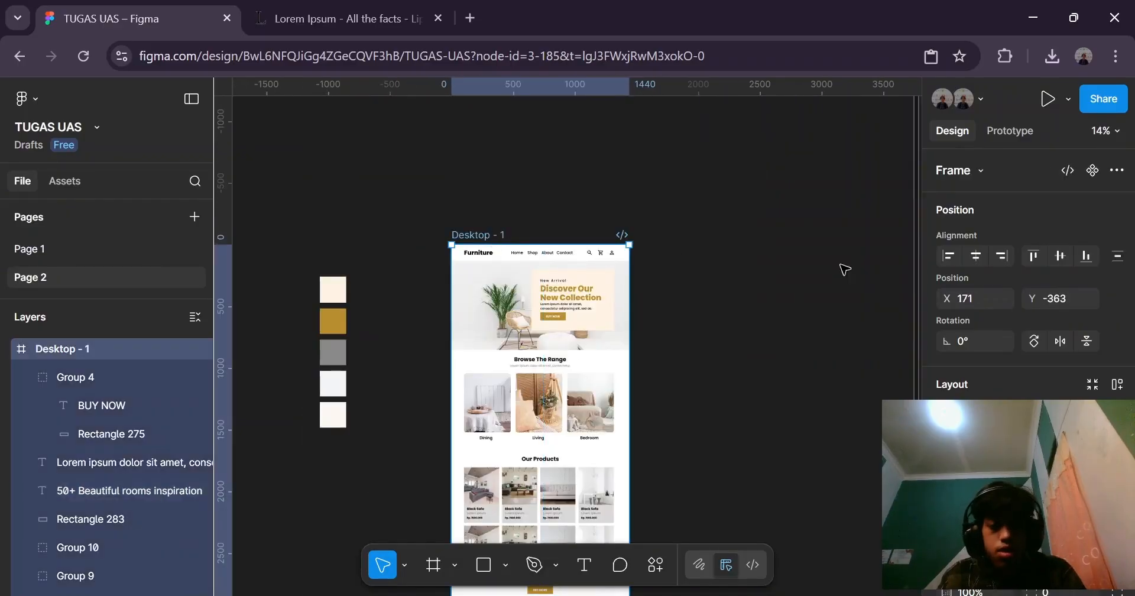
scroll(958, 284, "down", 5)
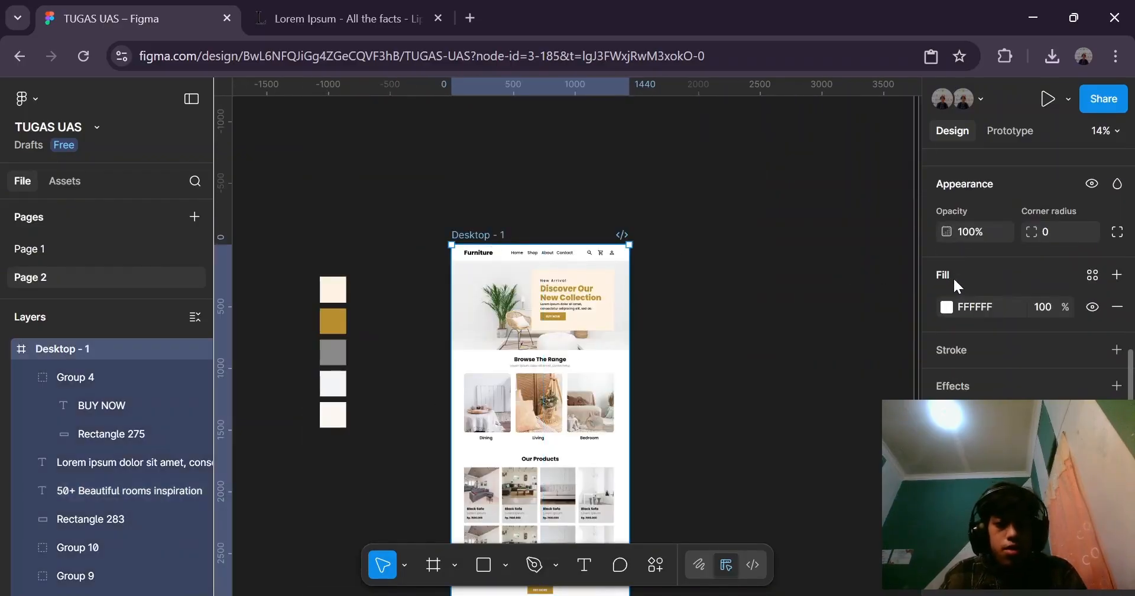
left_click(707, 336)
scroll(549, 451, "down", 5)
scroll(524, 332, "up", 4)
Lower the paragraph and place the heading at Y 3034, aligned to the frame's horizontal centre.
left_click_drag(549, 322, 544, 363)
left_click_drag(568, 273, 563, 281)
scroll(1052, 254, "down", 1)
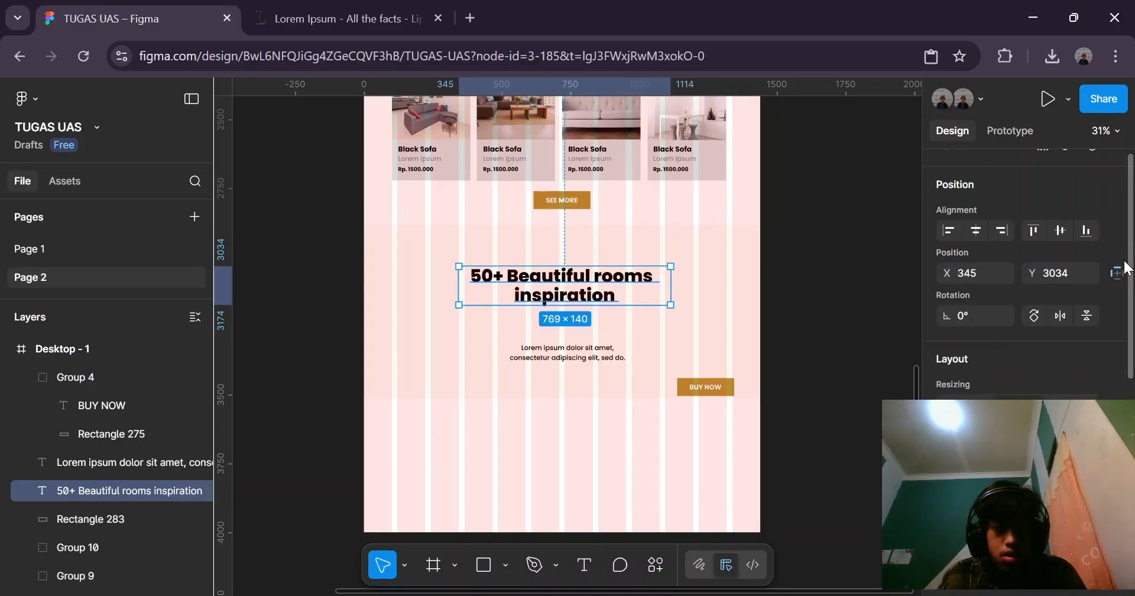
scroll(1026, 256, "up", 1)
left_click(975, 256)
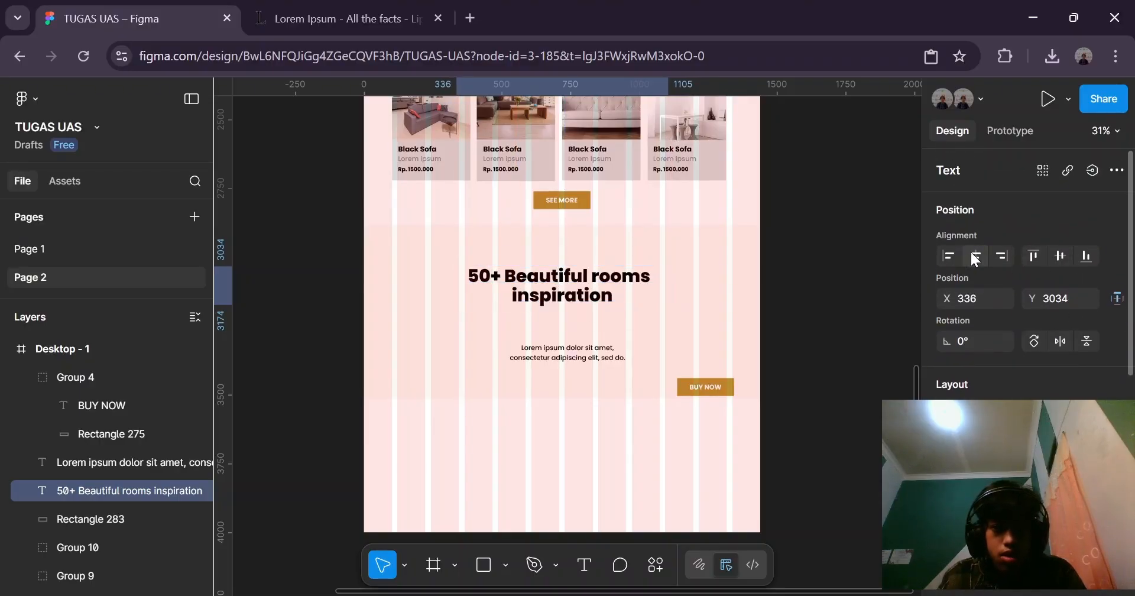
left_click(1060, 256)
key("ctrl+z")
left_click(844, 239)
Move the paragraph up directly under the inspiration heading to Y 3199 and centre it horizontally in the frame.
left_click(576, 355)
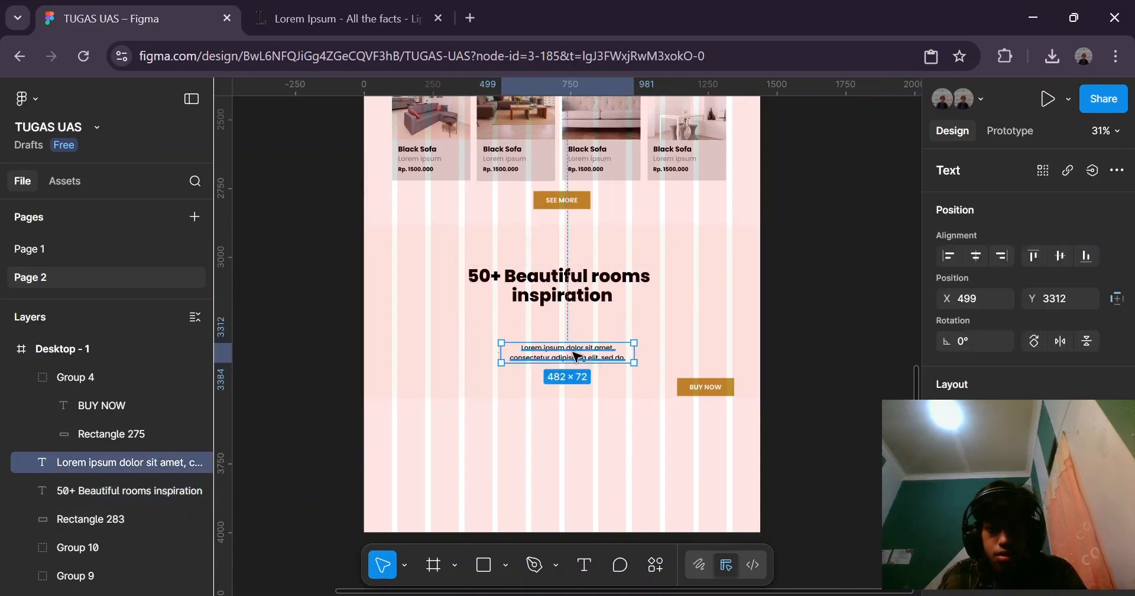
left_click_drag(576, 354, 566, 322)
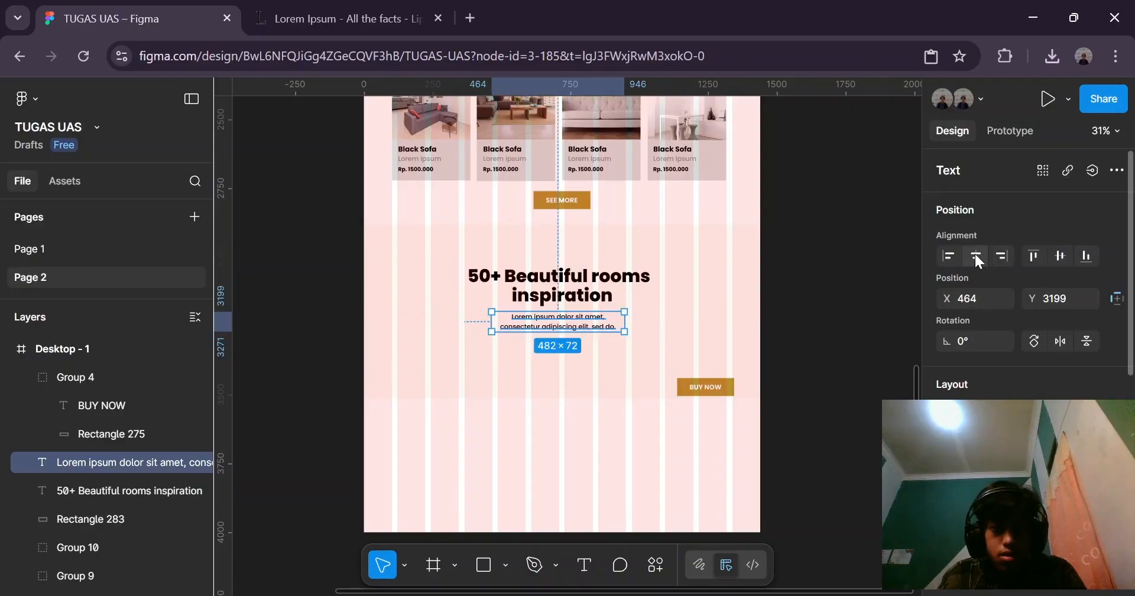
left_click(977, 258)
left_click(818, 352)
Centre the BUY NOW button horizontally in the frame and move it up to just beneath the paragraph.
left_click(704, 386)
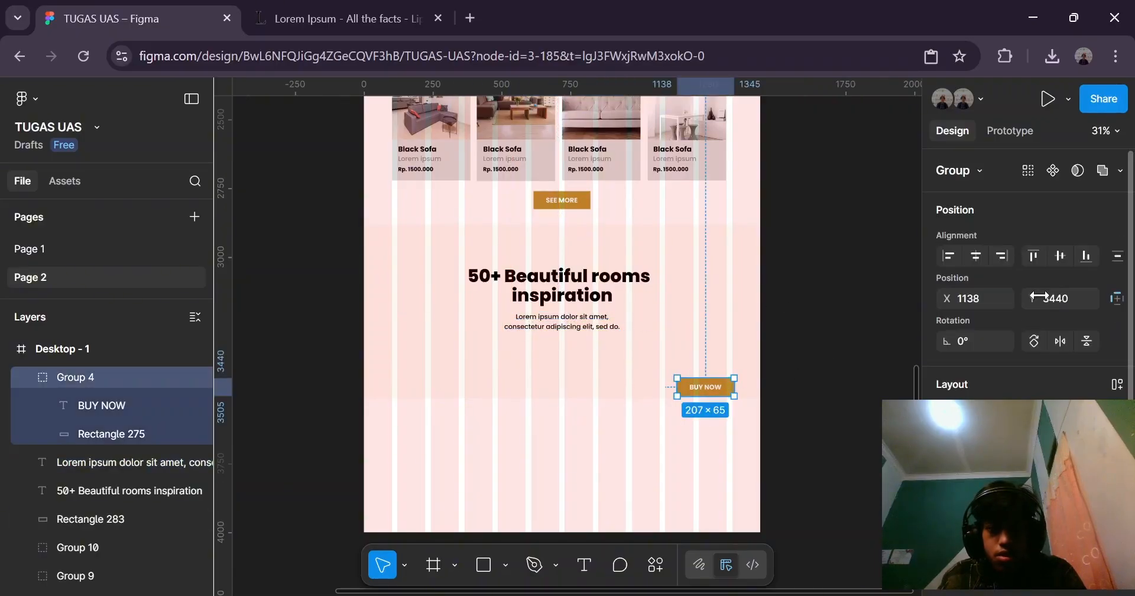
left_click(976, 258)
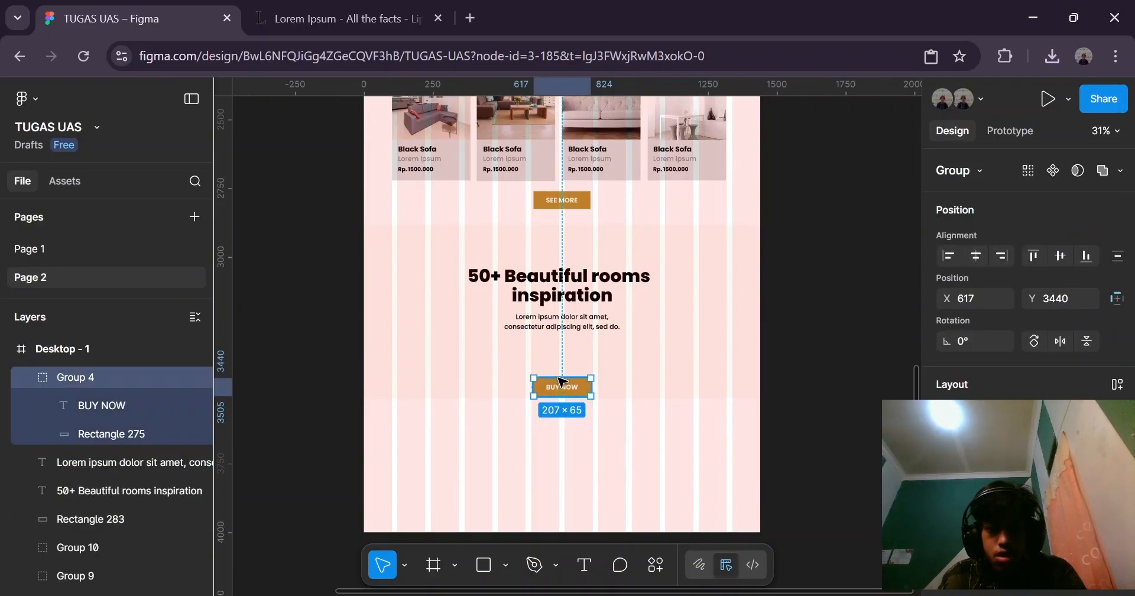
left_click_drag(562, 382, 569, 319)
left_click(796, 273)
scroll(570, 325, "up", 4)
left_click(568, 379)
left_click_drag(568, 379, 564, 357)
scroll(562, 360, "down", 5)
left_click(847, 296)
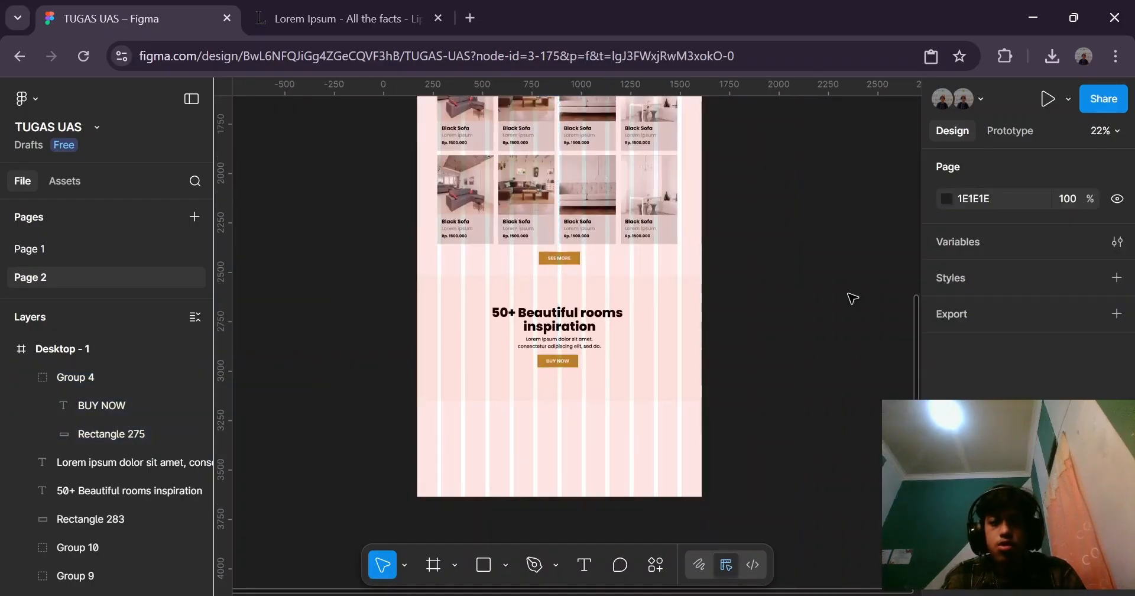
Hide the column layout guide on the Desktop - 1 frame.
scroll(708, 328, "up", 5)
left_click(449, 221)
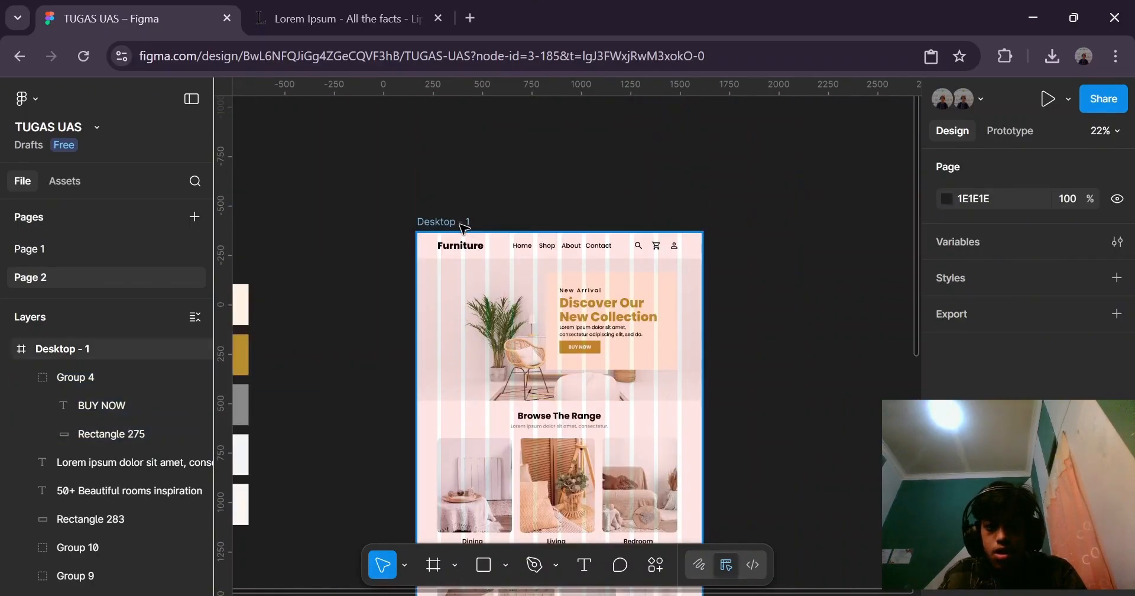
scroll(1042, 296, "down", 5)
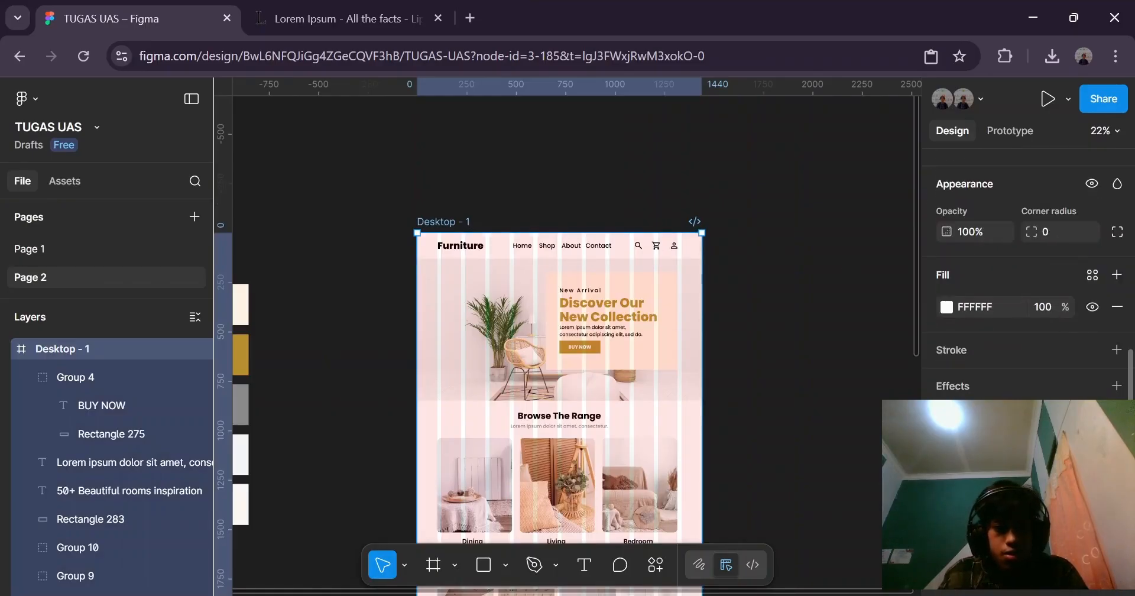
left_click(770, 323)
Examine the layout of the 50+ Beautiful rooms inspiration section and the empty area below it at several zoom levels.
scroll(771, 324, "down", 10)
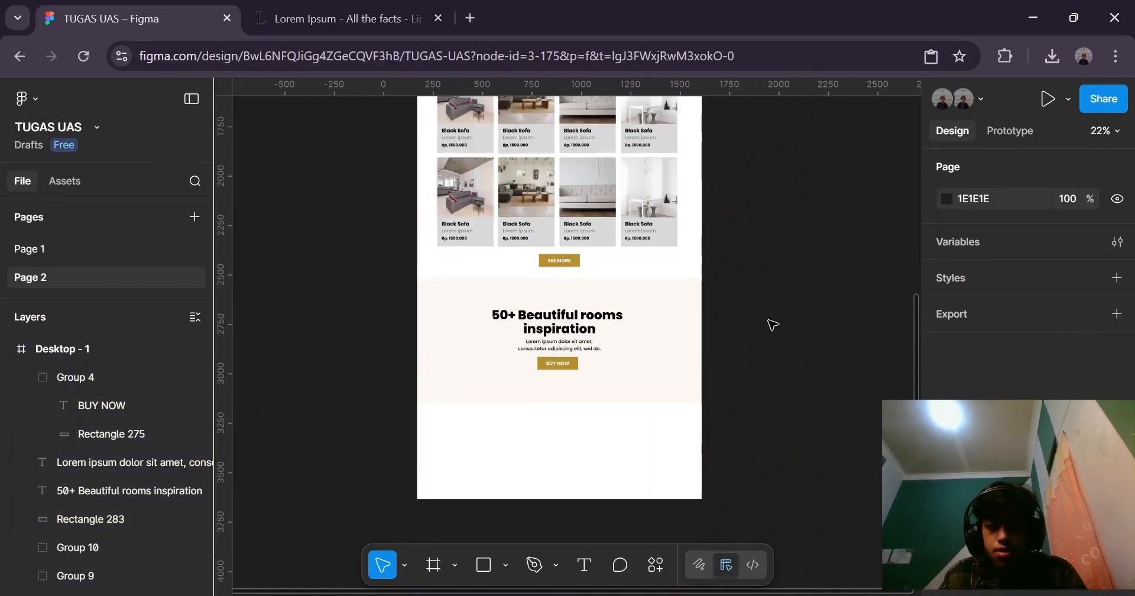
scroll(587, 375, "up", 5)
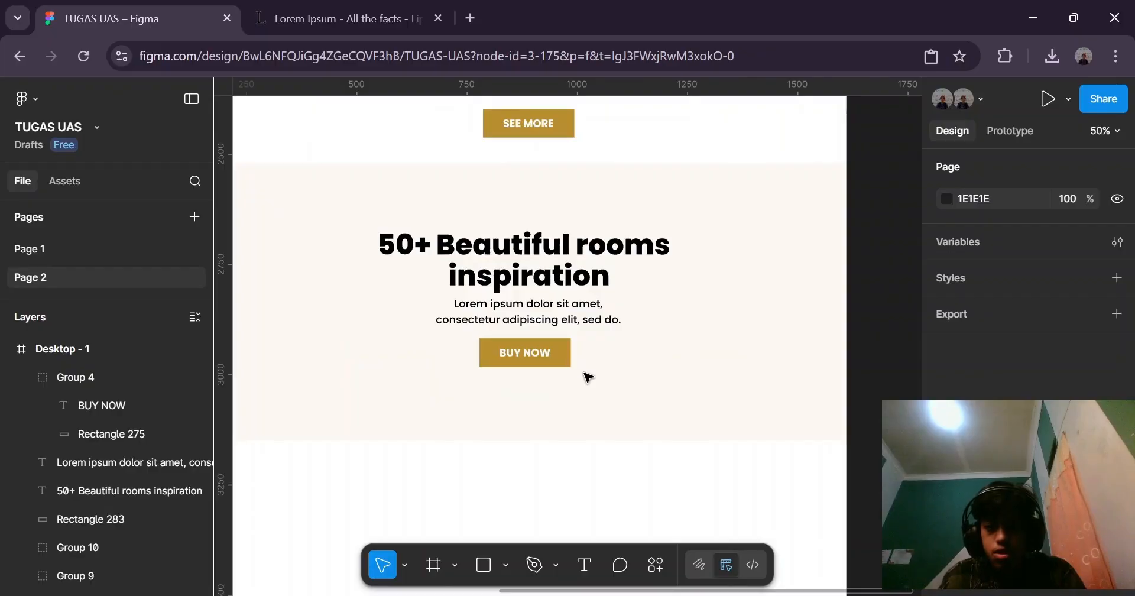
scroll(588, 377, "down", 5)
scroll(588, 375, "up", 5)
scroll(589, 355, "down", 5)
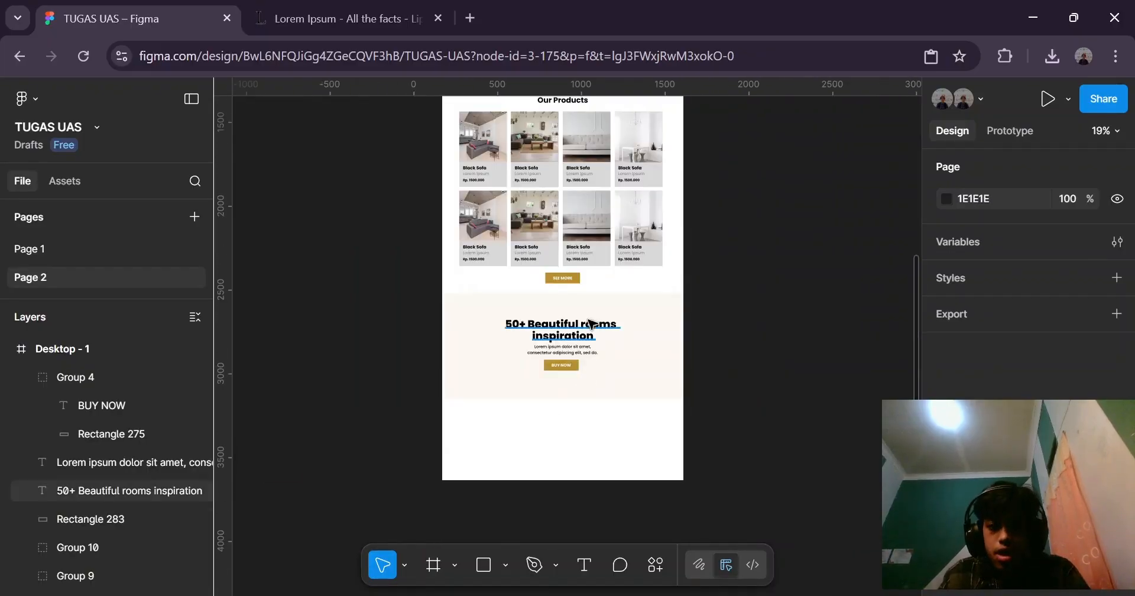
scroll(597, 328, "up", 4)
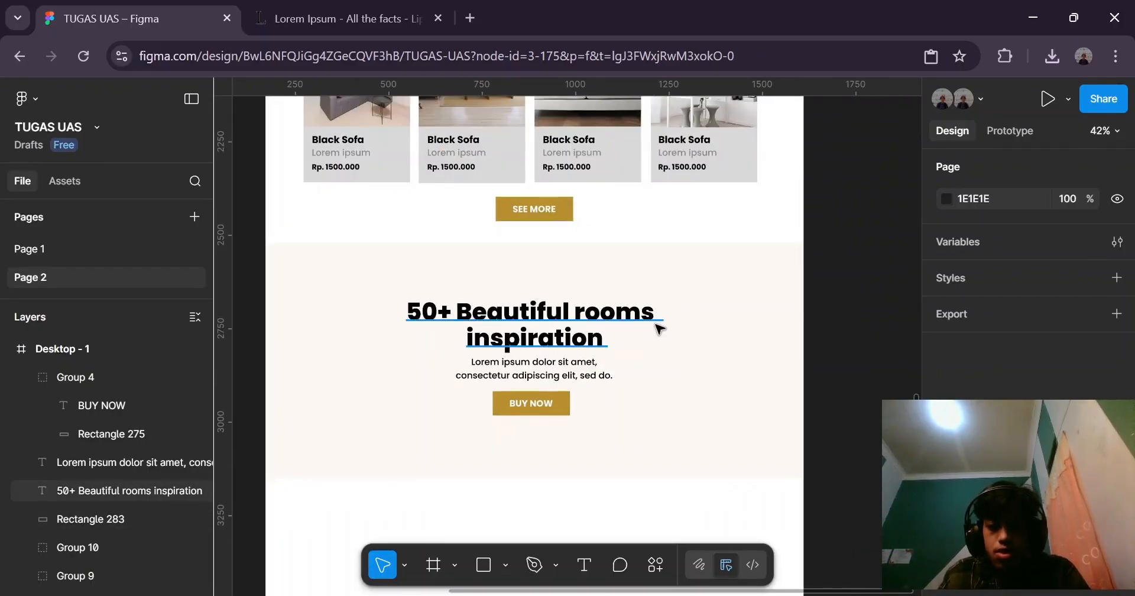
scroll(680, 325, "down", 5)
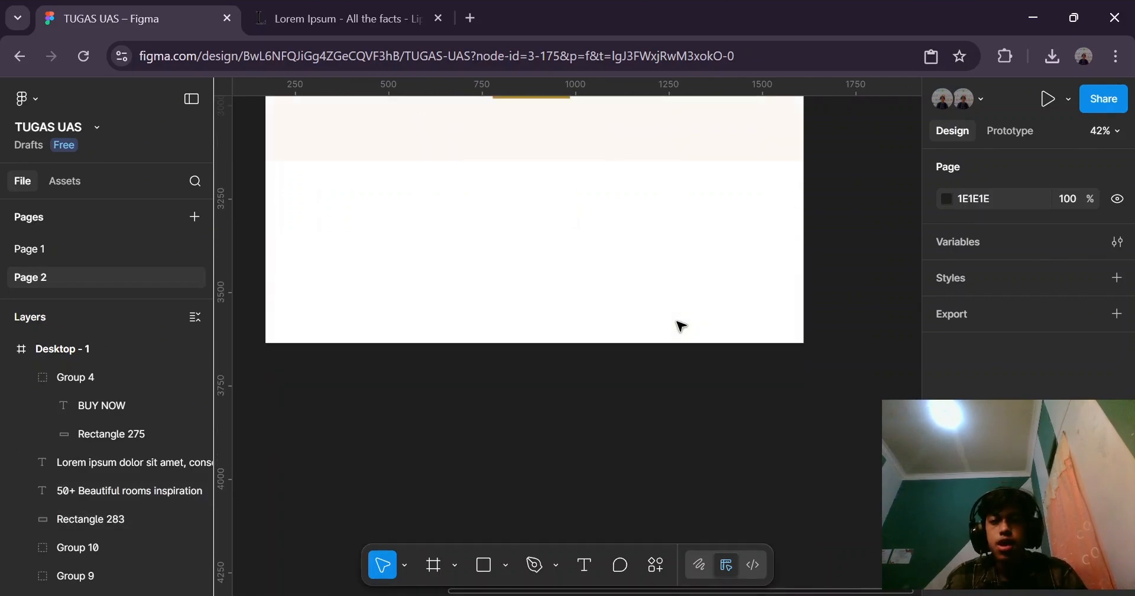
scroll(680, 325, "up", 3)
scroll(680, 325, "down", 4)
scroll(681, 325, "up", 5)
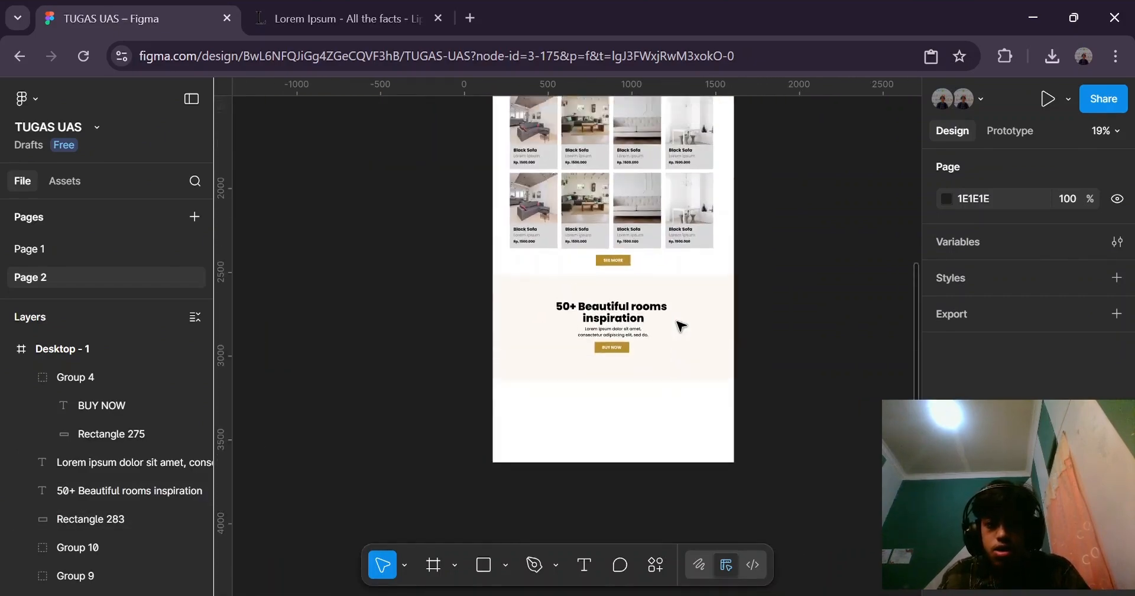
scroll(680, 326, "down", 5)
Duplicate the Furniture logo text from the header and place it in the blank area below the off-white section at X 102, Y 3595.
scroll(680, 322, "up", 5)
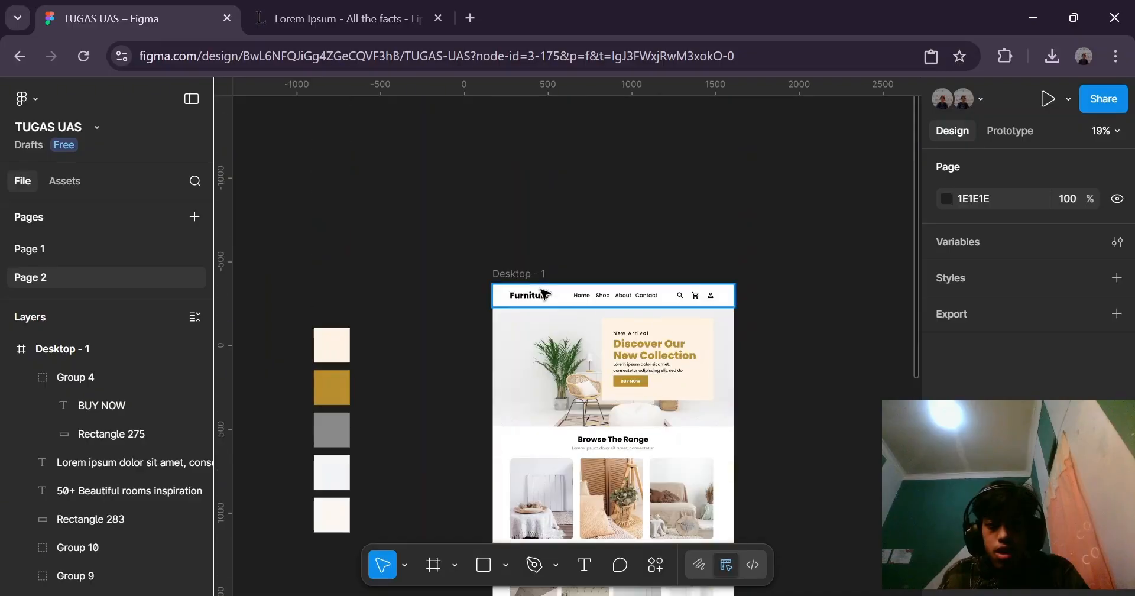
left_click(542, 300)
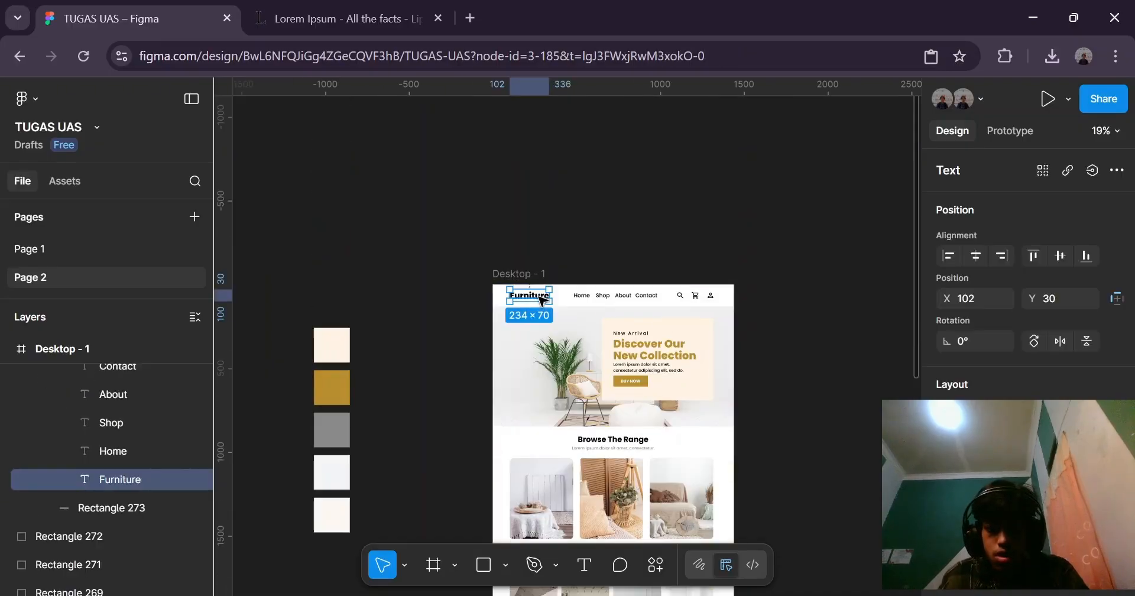
left_click_drag(539, 301, 540, 444)
scroll(539, 449, "down", 5)
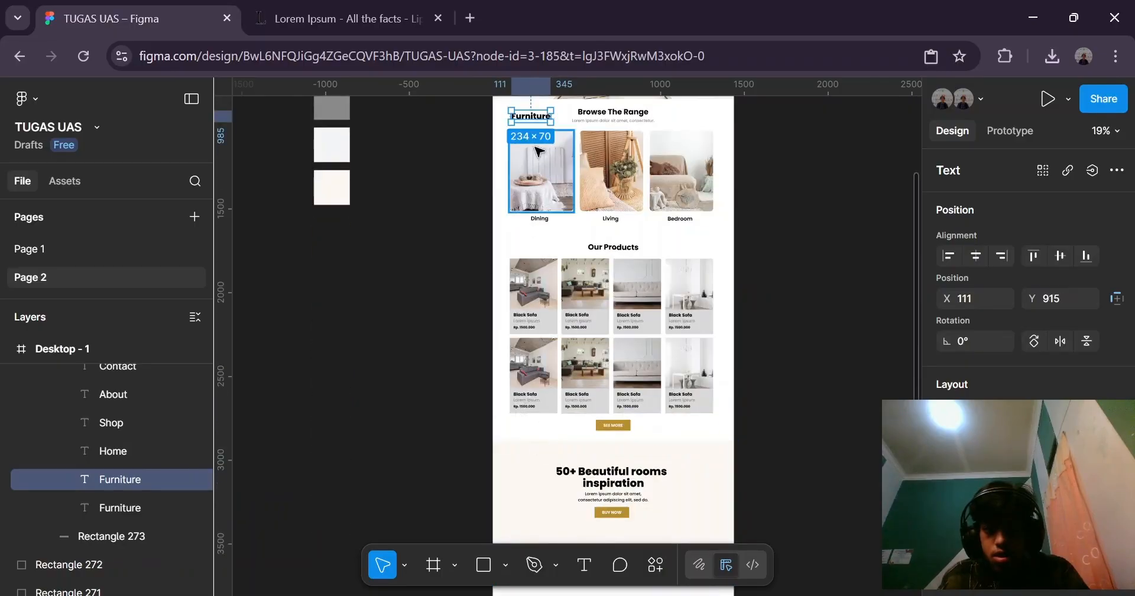
left_click_drag(534, 125, 444, 413)
scroll(491, 407, "down", 2)
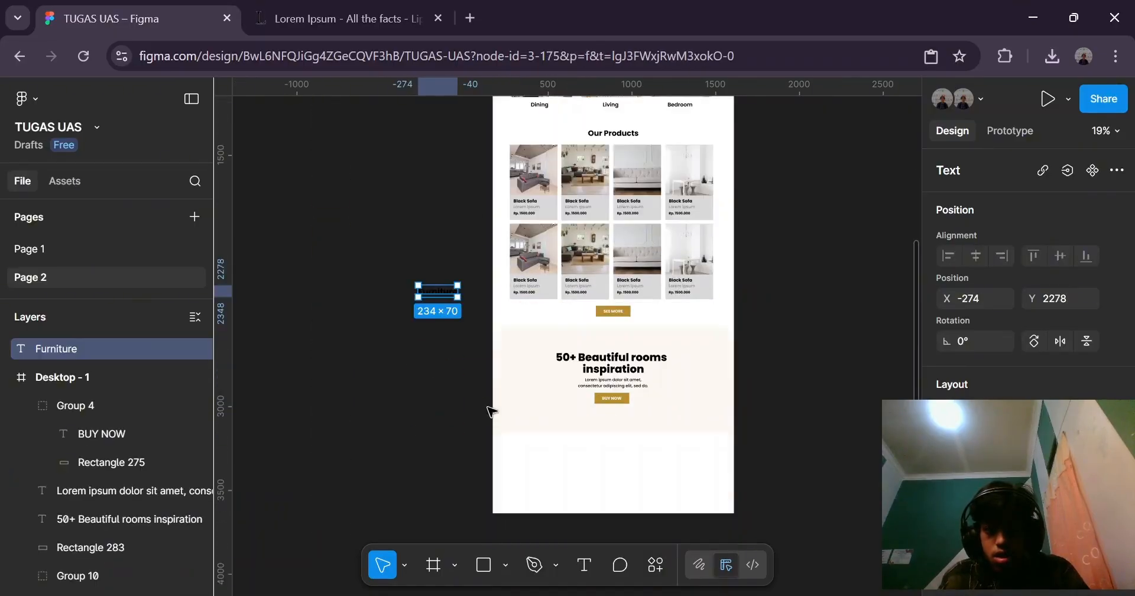
scroll(593, 423, "down", 2)
left_click_drag(438, 202, 504, 339)
scroll(546, 373, "up", 3)
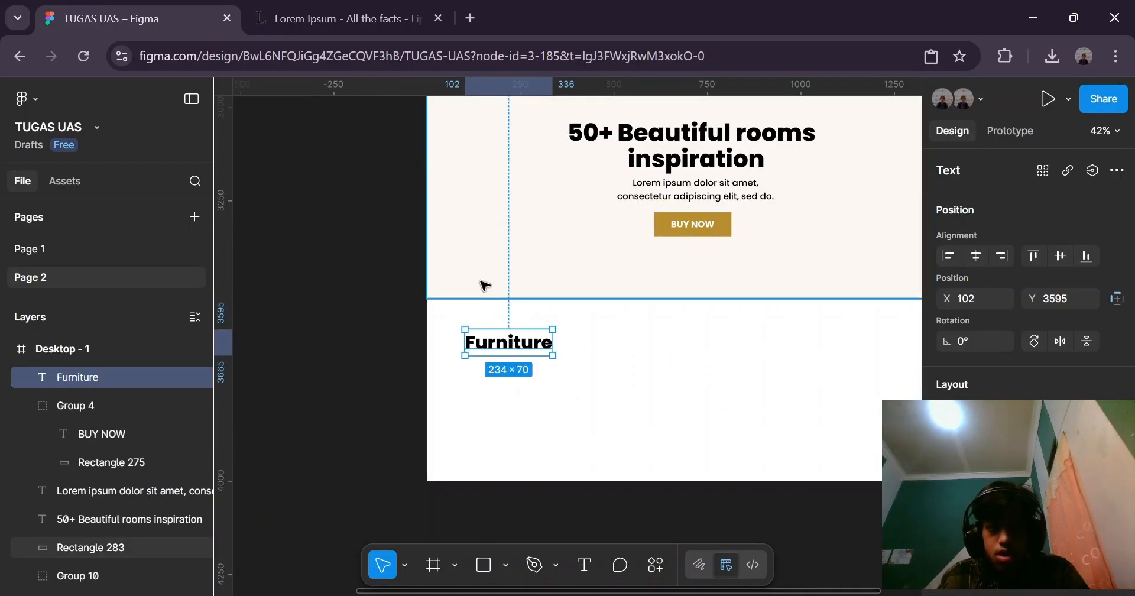
scroll(481, 284, "down", 5)
left_click(651, 293)
Show the column layout guide on the Desktop - 1 frame again.
scroll(651, 294, "up", 6)
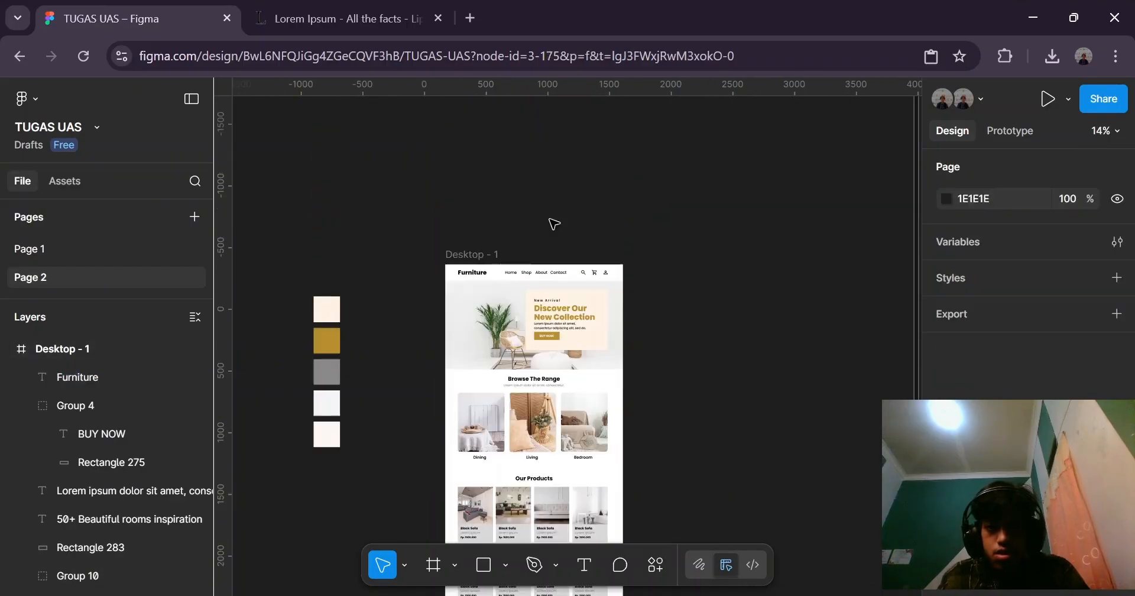
left_click(464, 256)
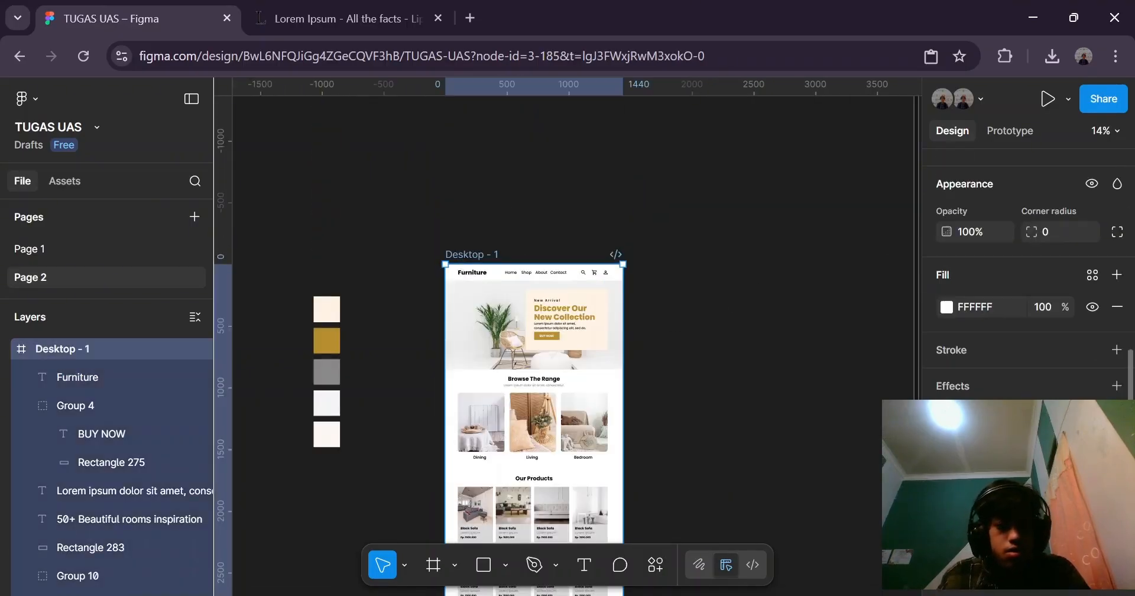
left_click(1092, 528)
left_click(861, 412)
Align the footer Furniture text with the first column at X 102, Y 3589.
scroll(585, 380, "down", 3)
scroll(454, 426, "up", 3)
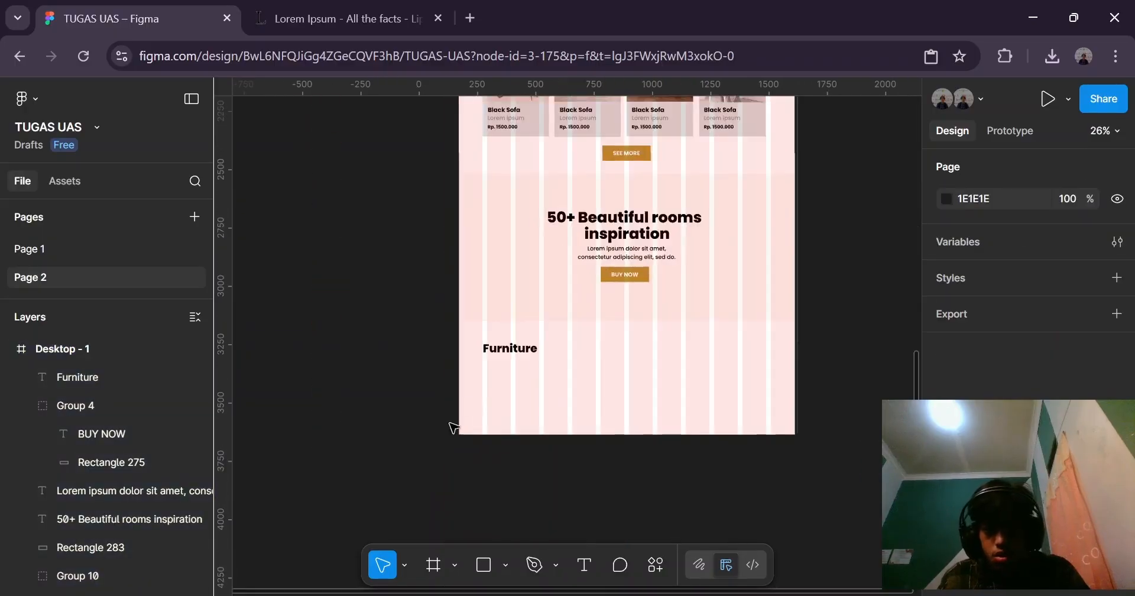
scroll(518, 311, "up", 3)
left_click_drag(506, 389, 479, 379)
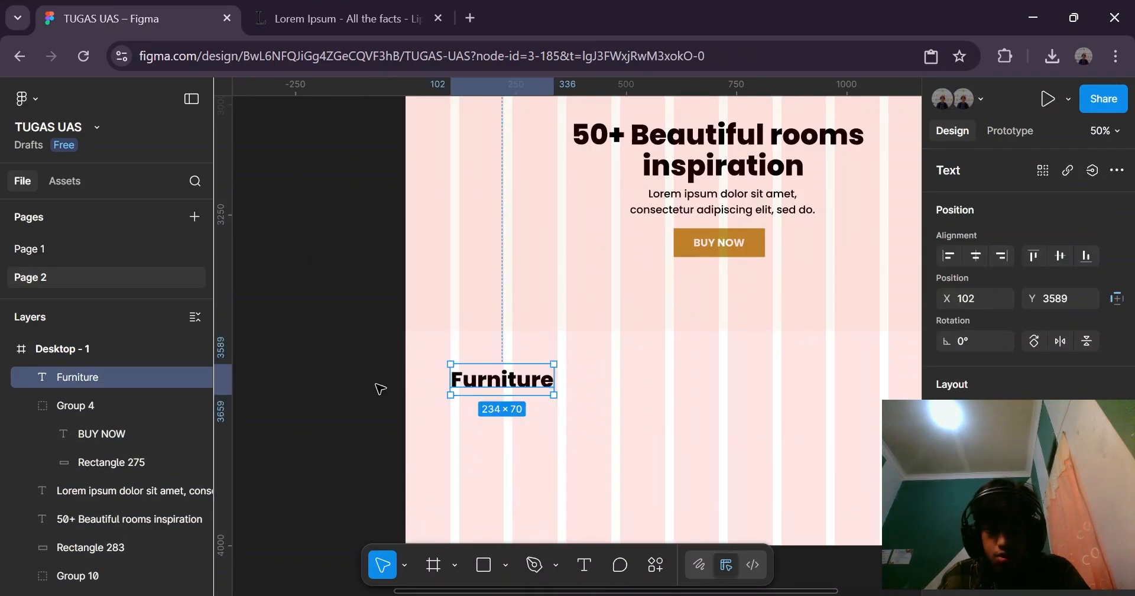
left_click(377, 388)
Duplicate the inspiration section's paragraph and place the copy below the footer Furniture text at X 62, Y 3752.
scroll(603, 381, "down", 5)
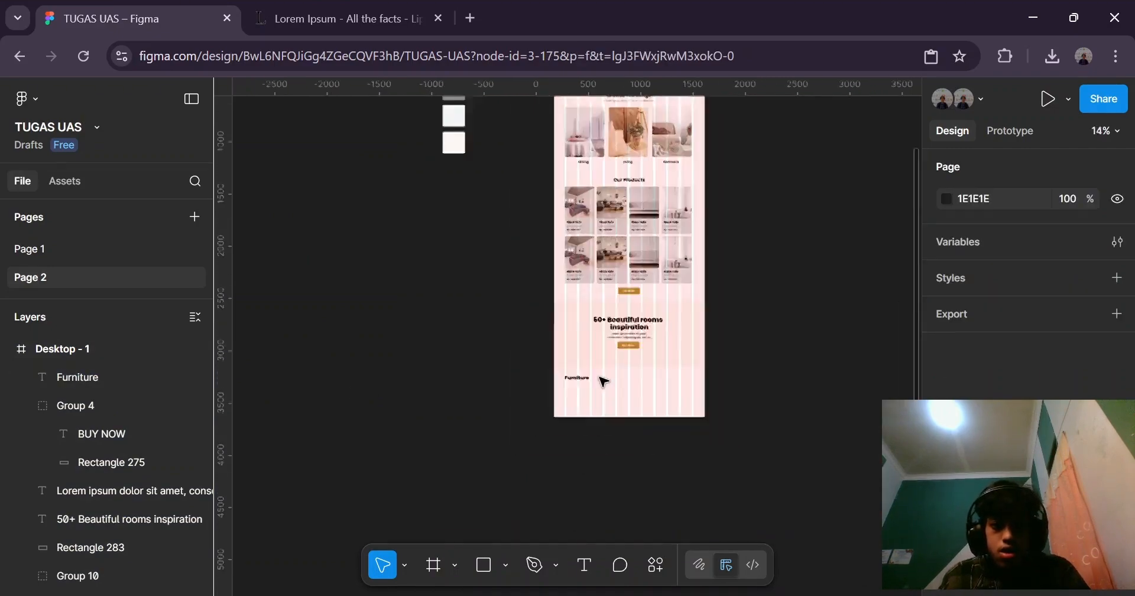
scroll(720, 279, "up", 3)
scroll(655, 284, "up", 2)
left_click(650, 250)
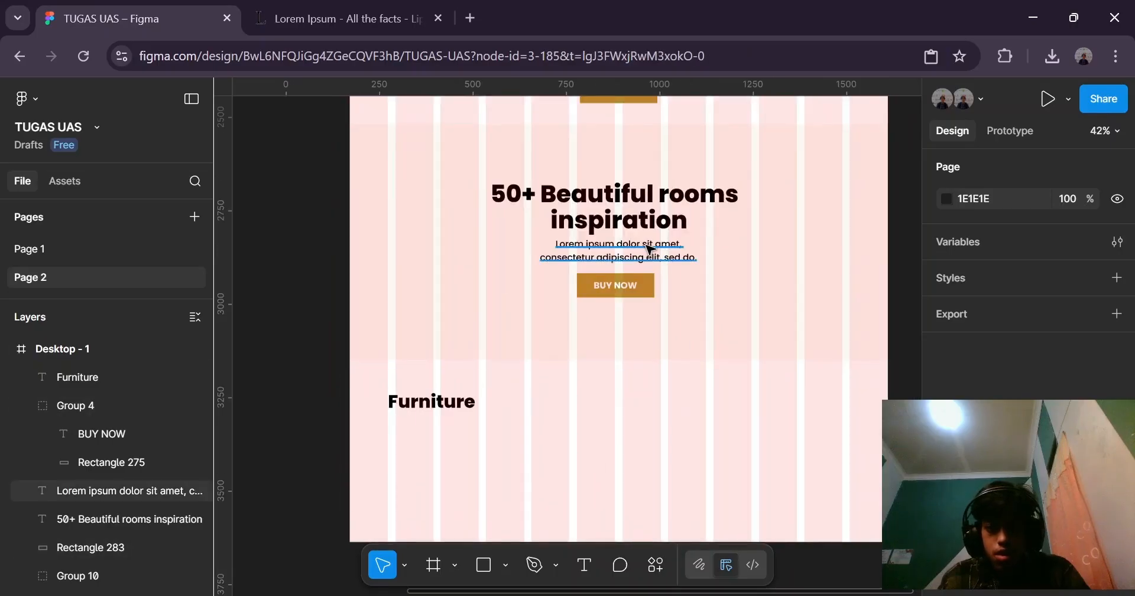
left_click_drag(650, 250, 495, 461, "alt")
scroll(499, 411, "down", 2)
double_click(436, 364)
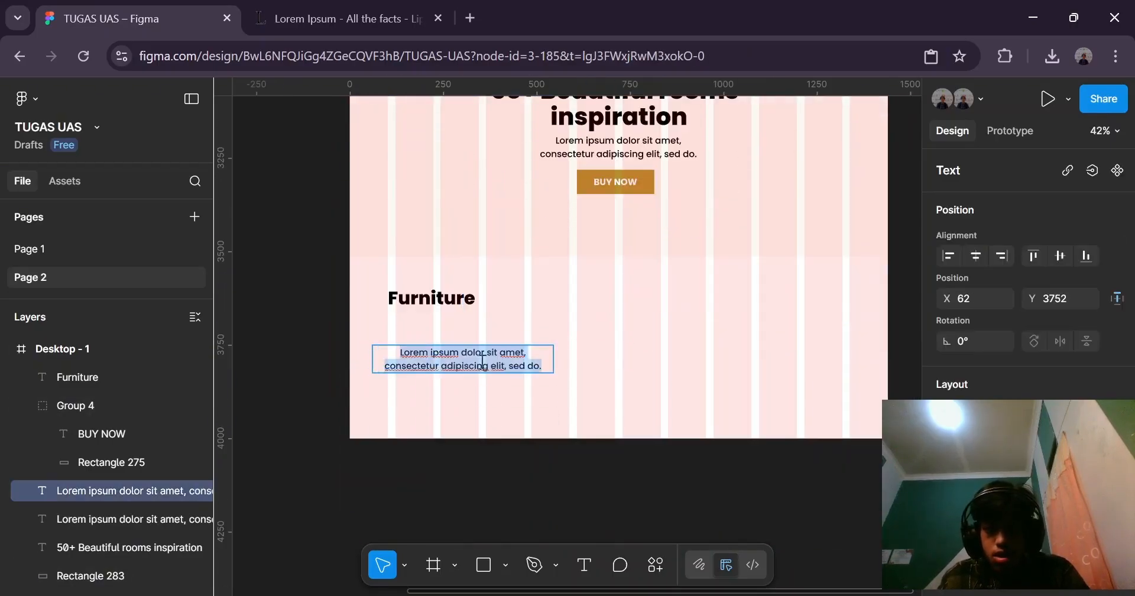
key("Escape")
Switch to the Lorem Ipsum page and copy the standard passage from "Lorem ipsum dolor sit amet" through "ex ea commodo consequat.".
left_click(334, 19)
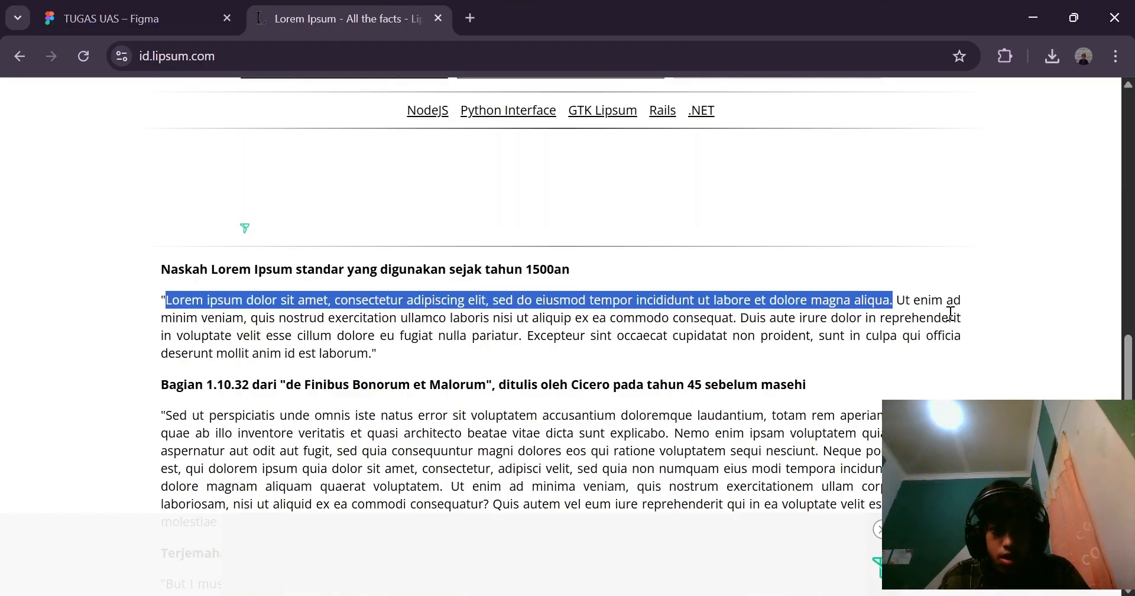
left_click(740, 319, "shift")
key("ctrl+c")
key("alt+Tab")
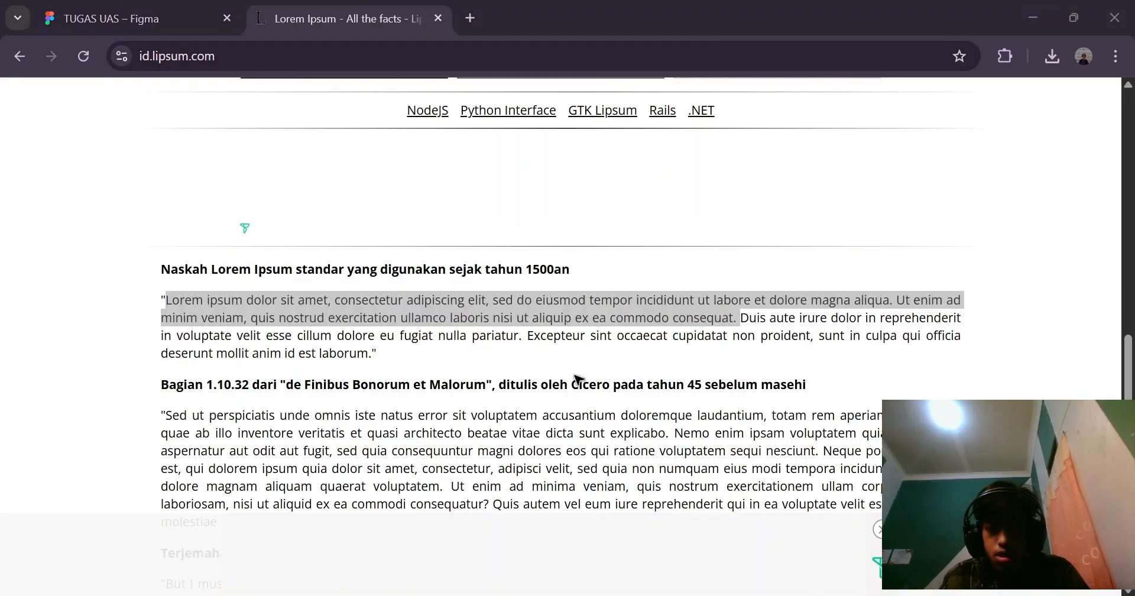
key("alt+Tab")
key("alt+Tab")
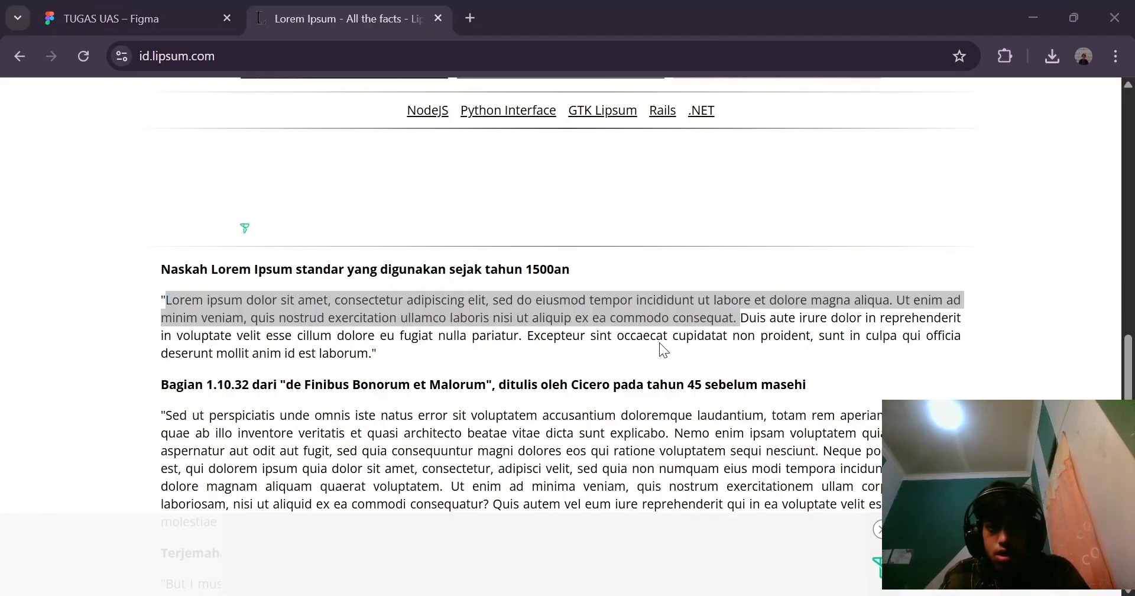
key("alt+Tab")
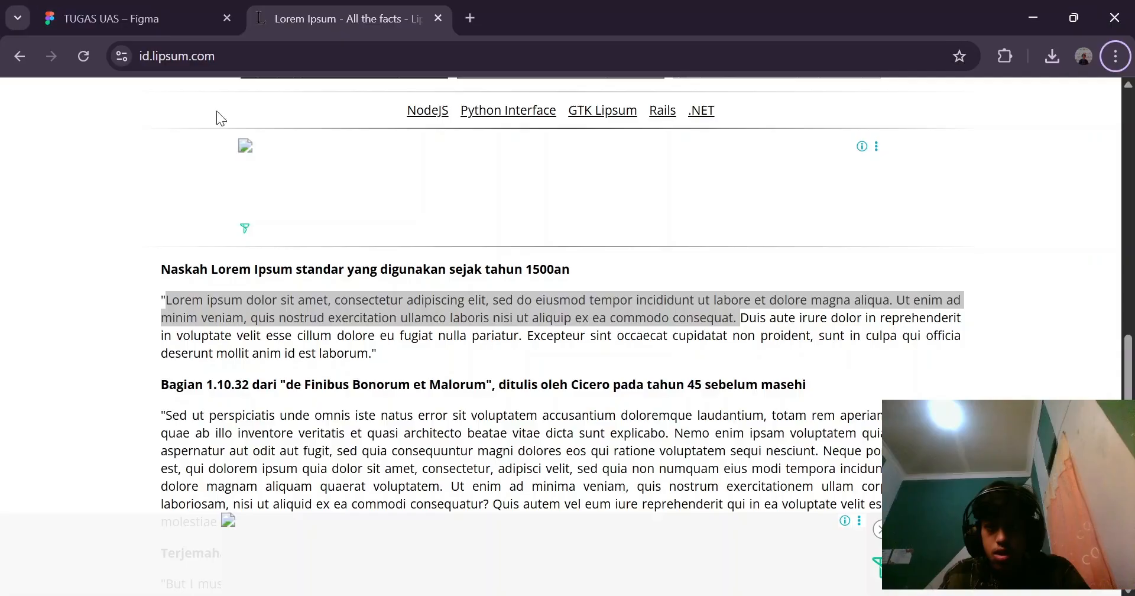
Return to the Figma design and replace the footer paragraph's text with the copied Lorem Ipsum passage.
left_click(142, 18)
double_click(463, 371)
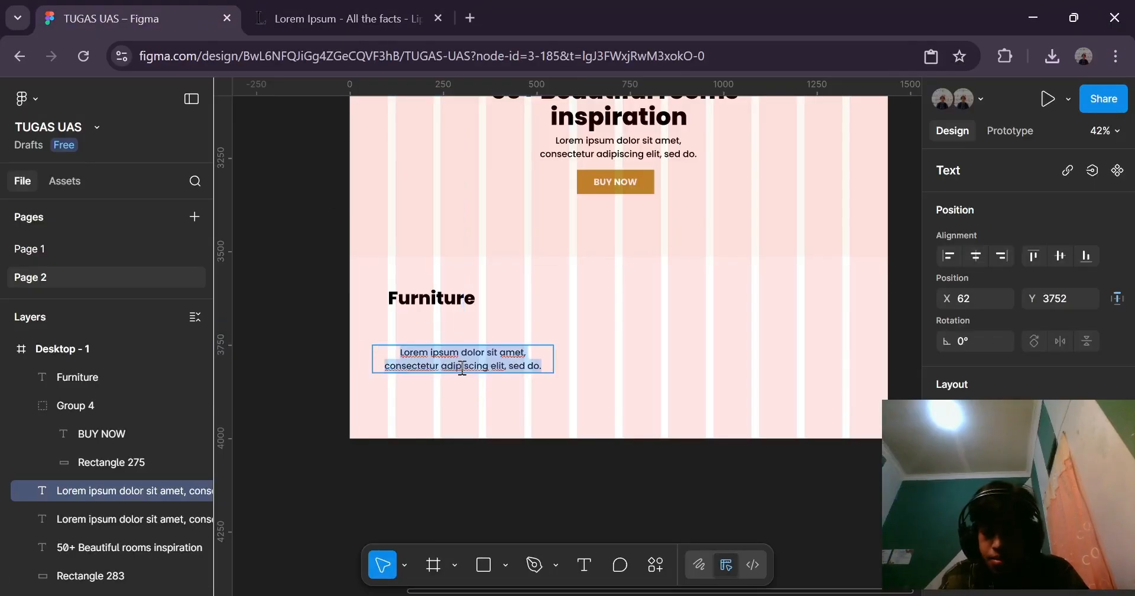
key("ctrl+v")
key("Escape")
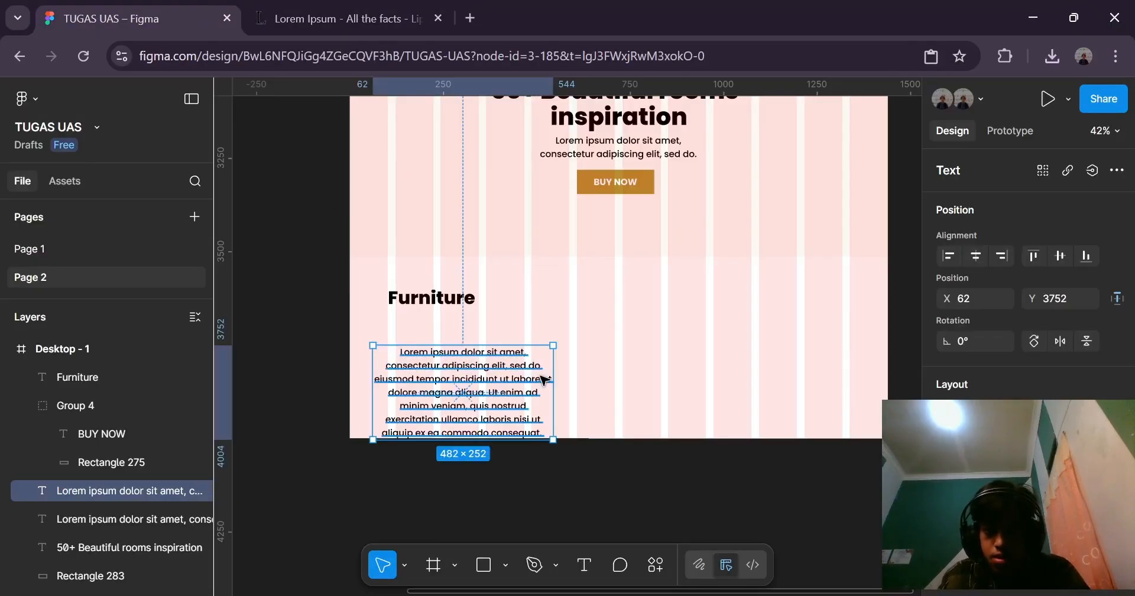
Widen the footer paragraph to 695 and move it up beneath the Furniture text to X 85, Y 3695.
left_click_drag(553, 370, 633, 366)
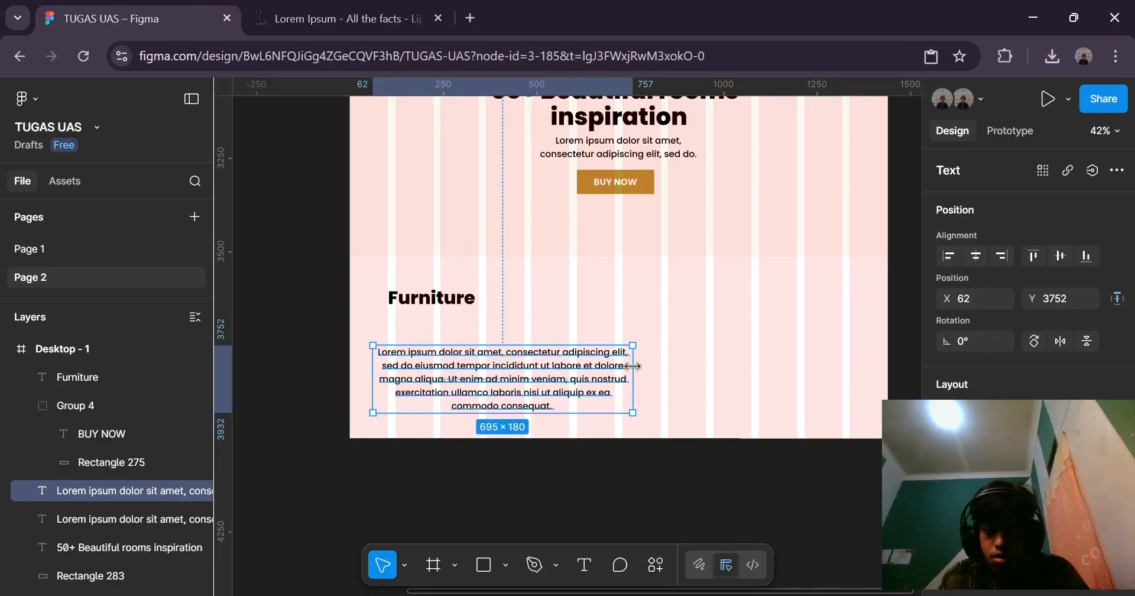
key("Escape")
left_click(418, 363)
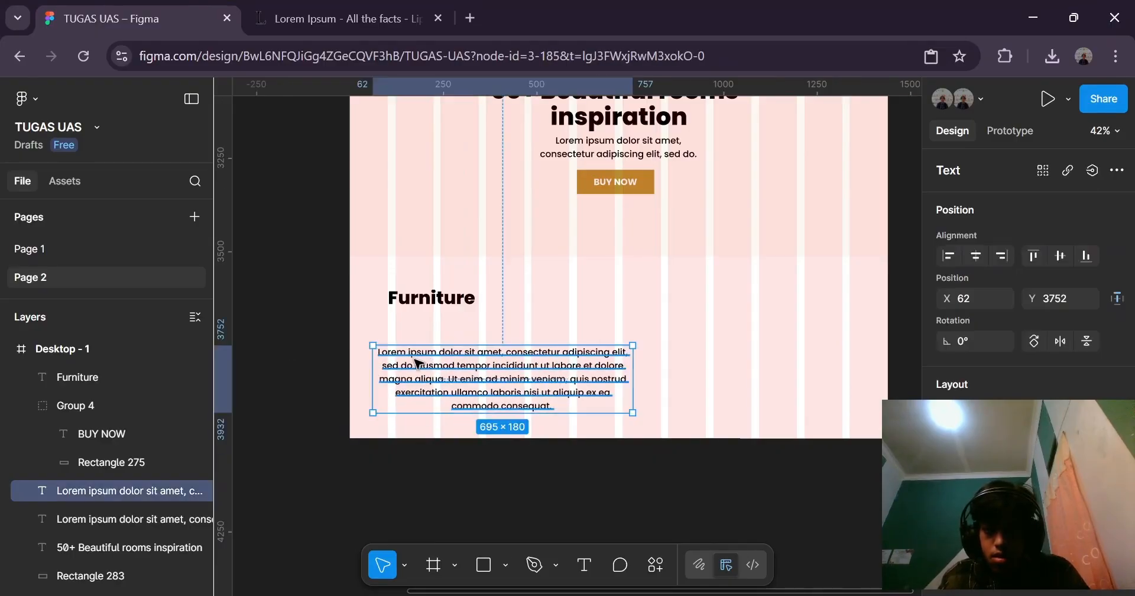
left_click_drag(418, 362, 426, 343)
scroll(1005, 318, "down", 3)
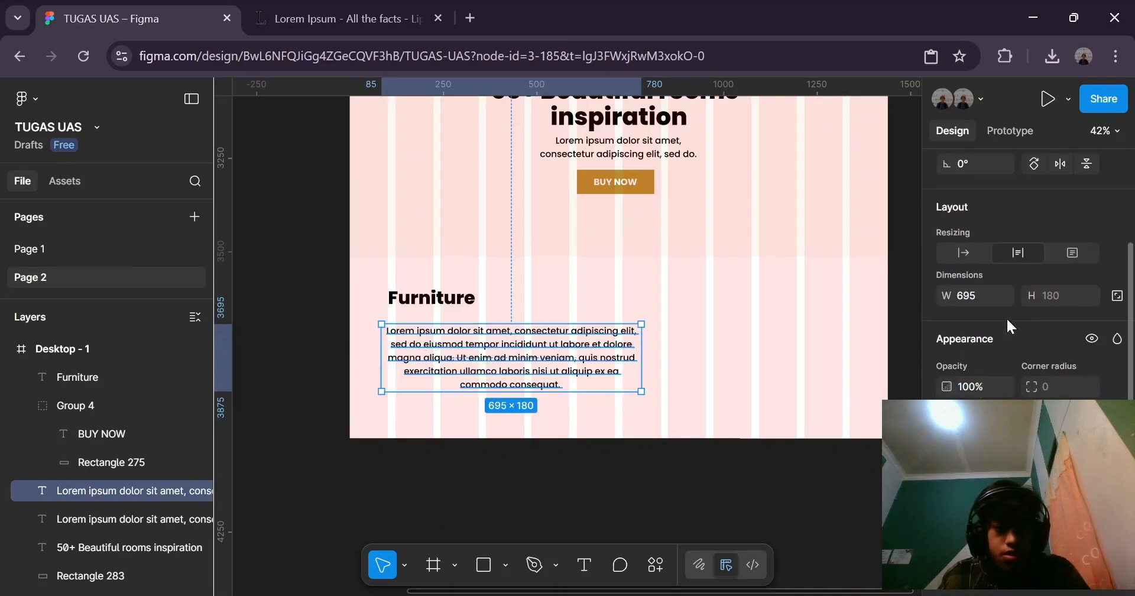
scroll(1011, 326, "up", 3)
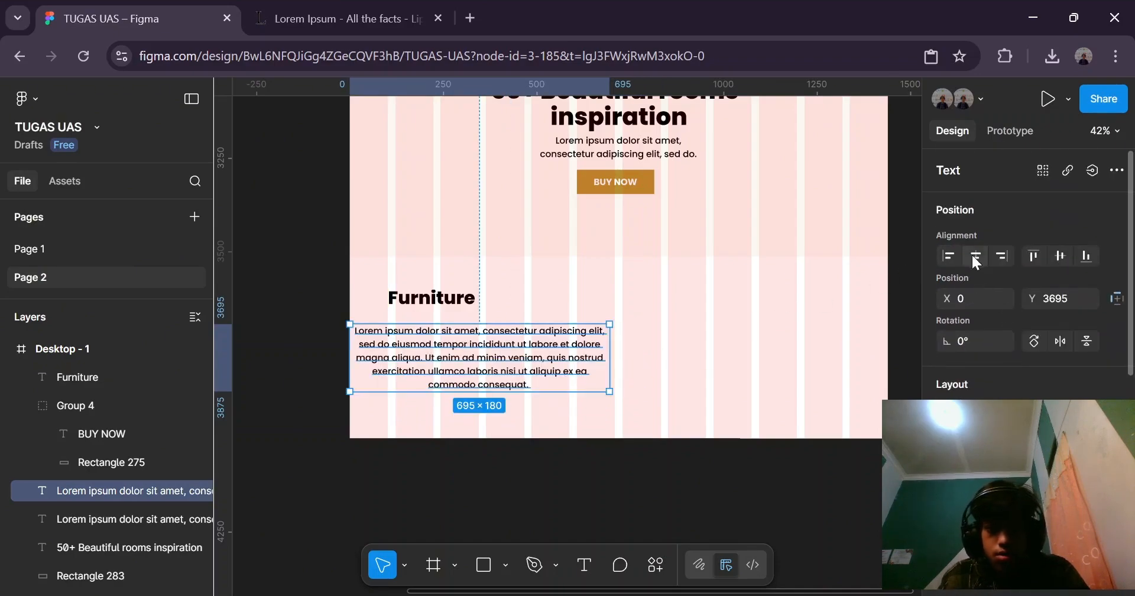
Left-align the text of the footer Lorem Ipsum paragraph.
scroll(1028, 349, "down", 3)
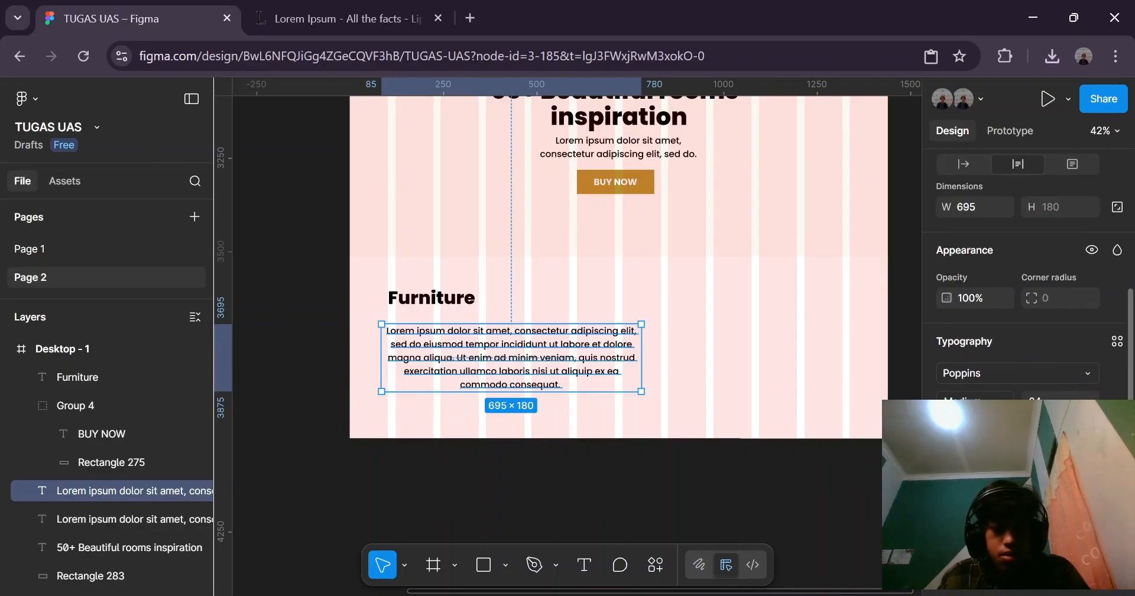
left_click(949, 486)
left_click(525, 449)
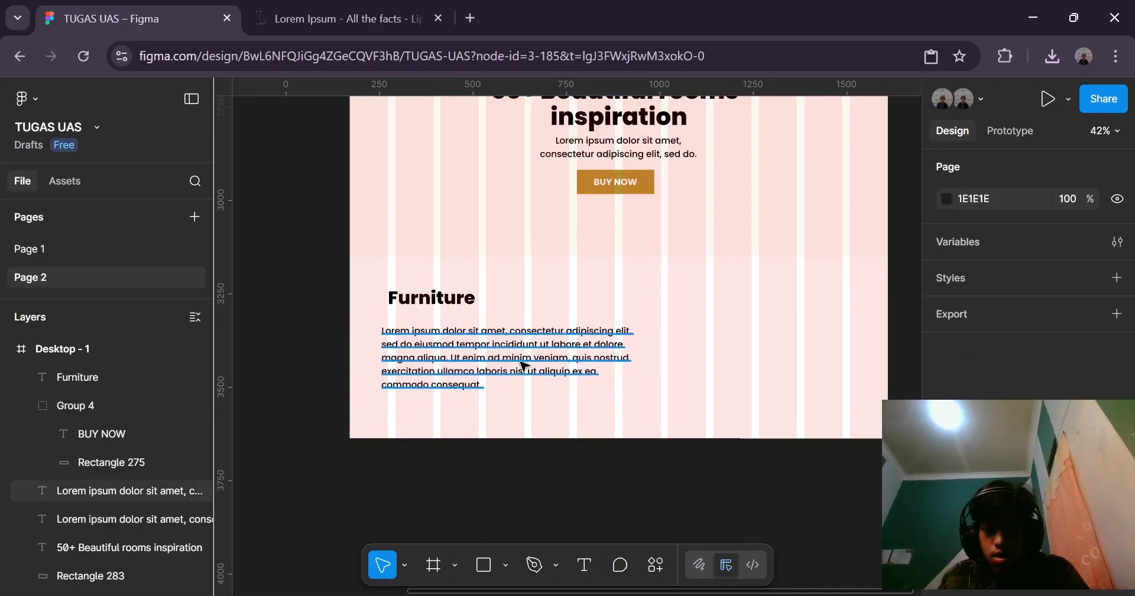
Delete the footer paragraph's ending from "Ut enim ad minim veniam" through "commodo consequat.".
left_click(481, 378)
left_click(495, 384)
scroll(486, 386, "up", 3)
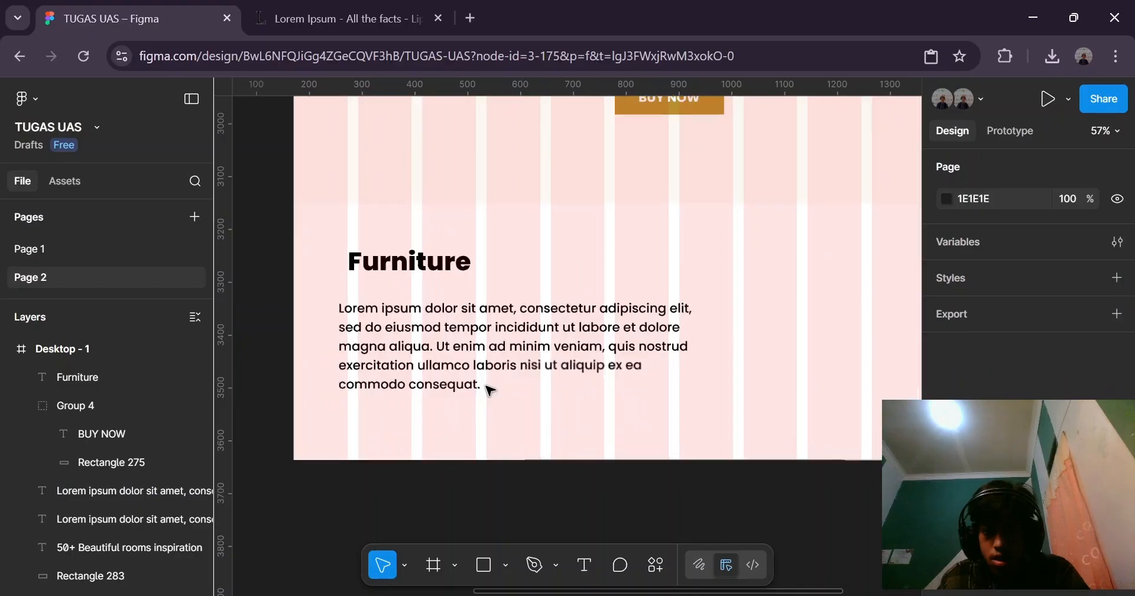
double_click(480, 368)
left_click(481, 383)
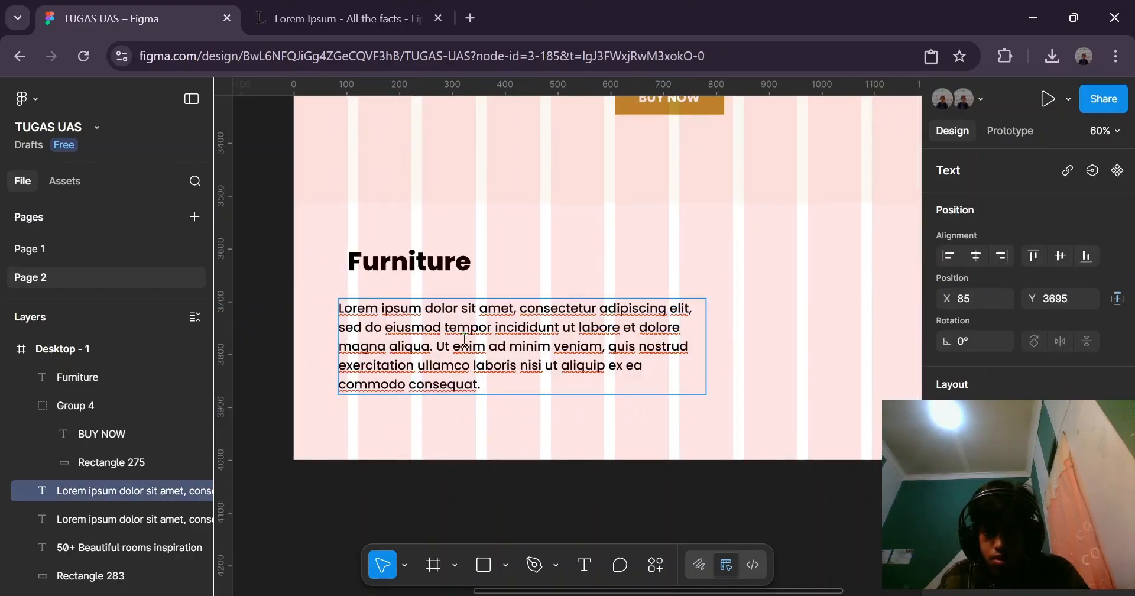
left_click(437, 347, "shift")
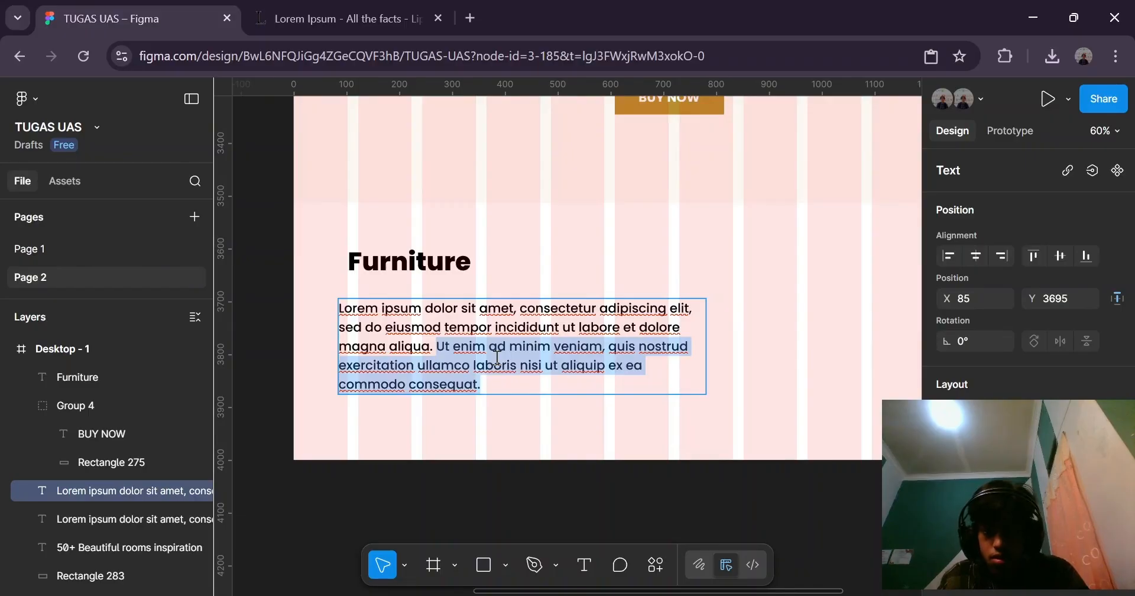
key("BackSpace")
scroll(497, 358, "down", 5)
key("Escape")
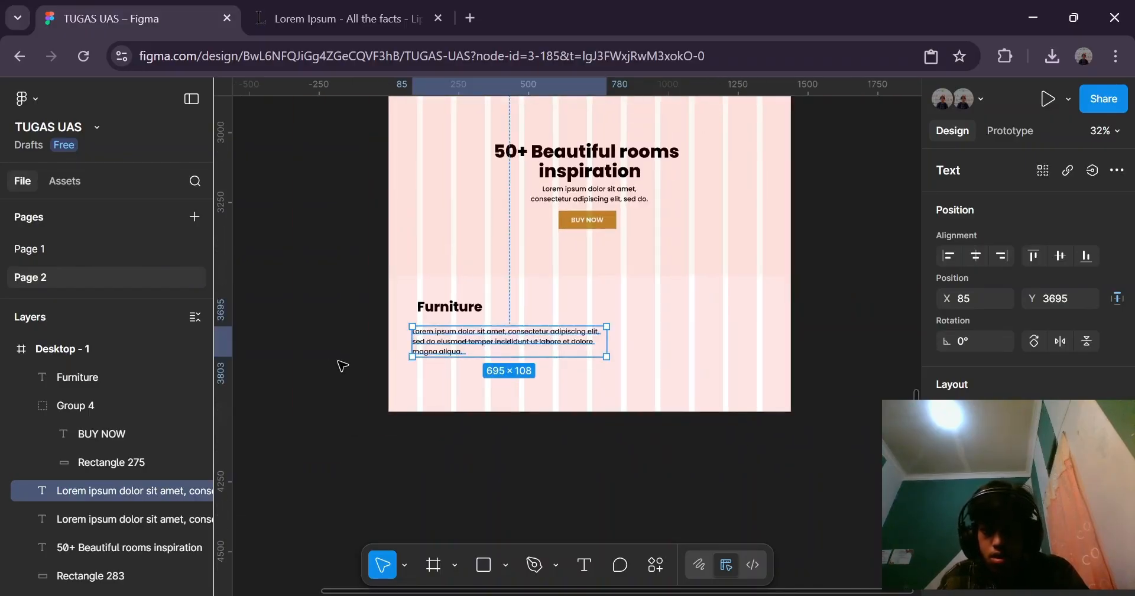
Narrow the footer paragraph to 402 and move it to X 102, Y 3680, flush with the Furniture heading's left edge.
left_click_drag(608, 342, 498, 328)
left_click(346, 368)
scroll(401, 362, "up", 5)
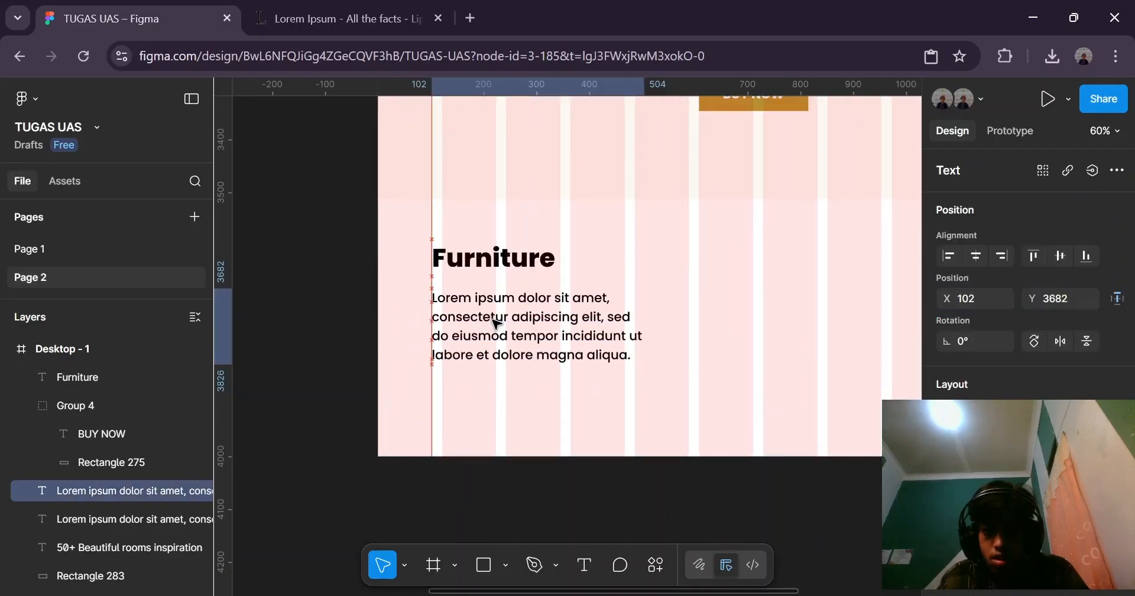
scroll(318, 386, "down", 5)
left_click(318, 386)
scroll(713, 324, "up", 2)
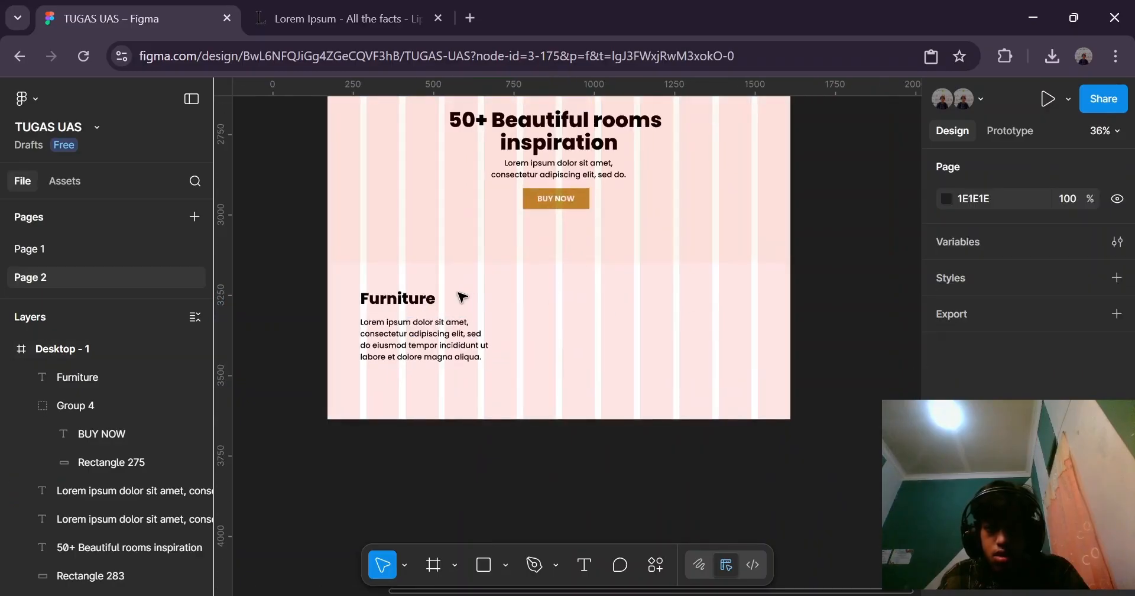
Duplicate the footer's Furniture heading to X 608, Y 3589 and set the copy's font size to 32.
left_click(429, 299)
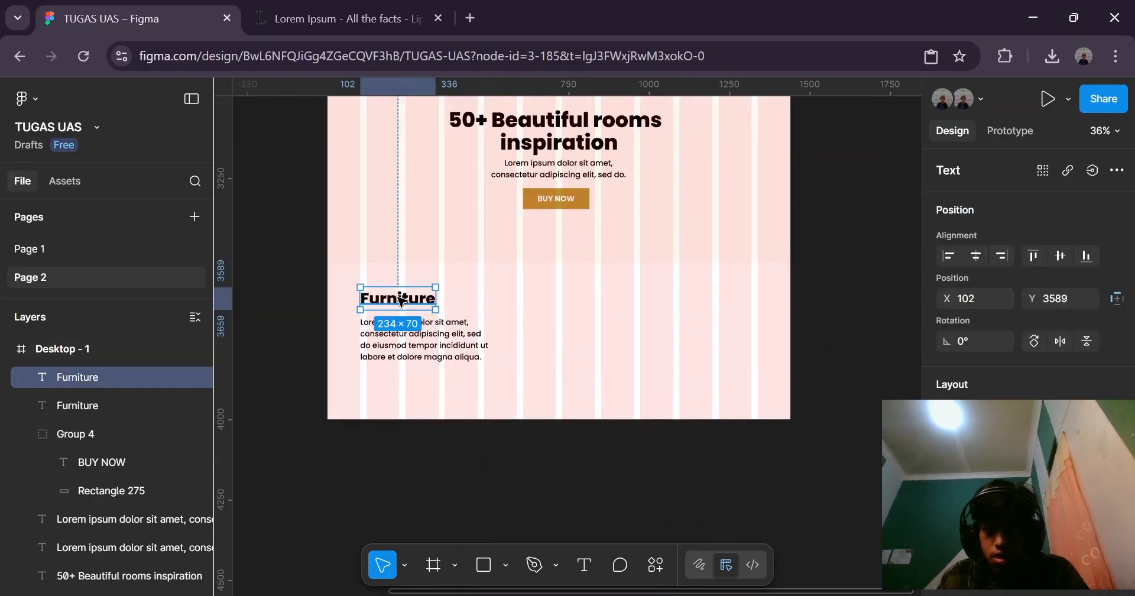
left_click_drag(402, 300, 535, 305, "alt")
scroll(946, 308, "down", 5)
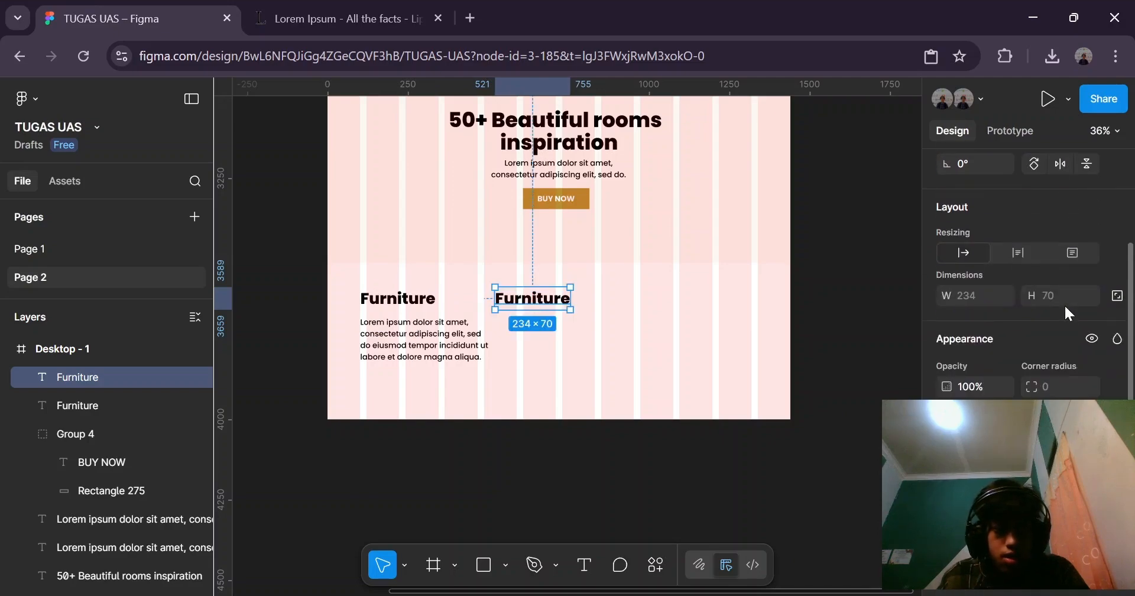
left_click(1088, 399)
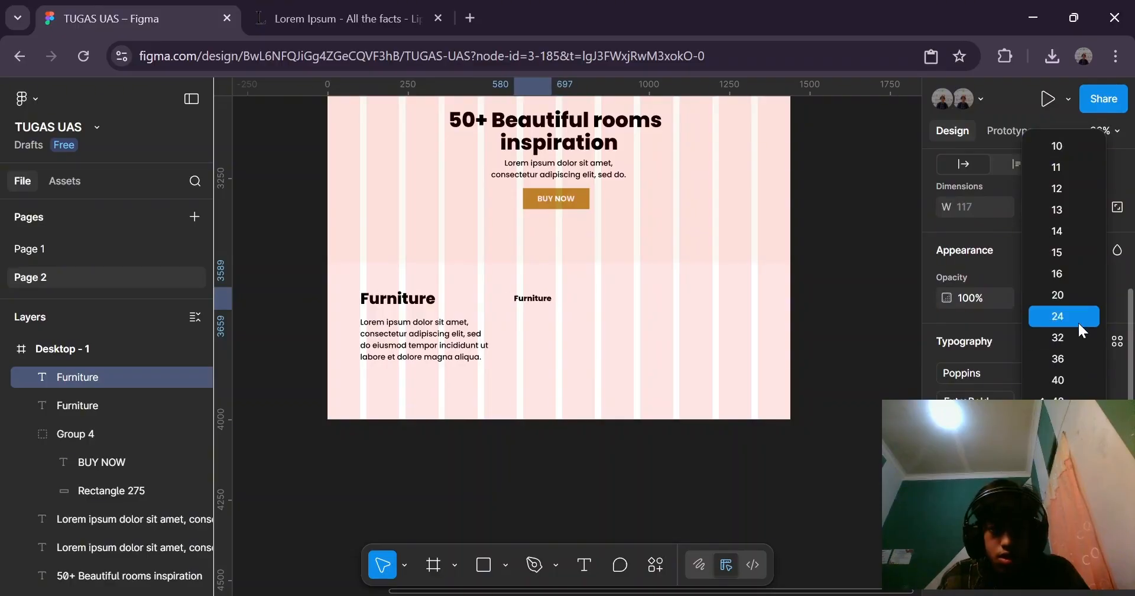
left_click(1076, 336)
left_click(591, 334)
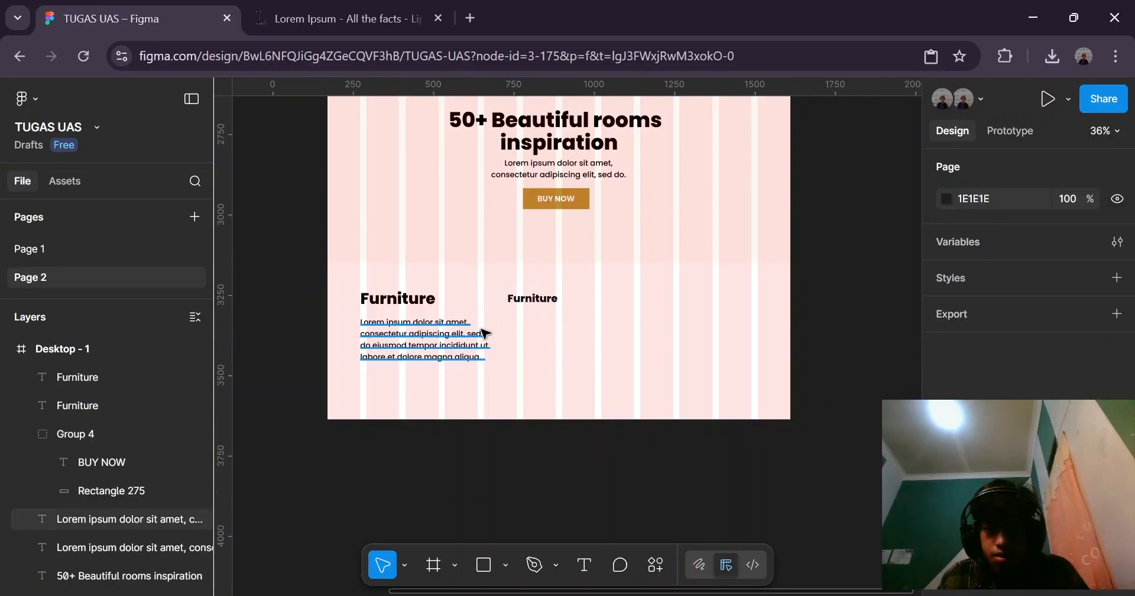
scroll(484, 334, "up", 5)
mouse_move(526, 278)
left_mouse_down()
mouse_move(541, 288)
mouse_move(542, 276)
left_mouse_up()
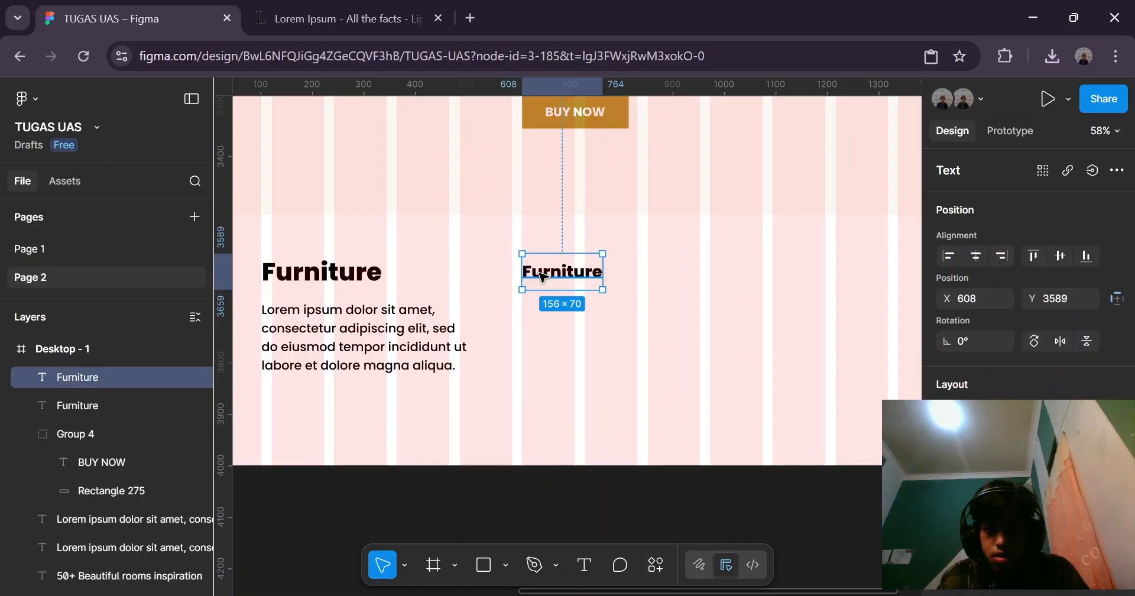
Duplicate the footer paragraph and place the copy beneath the smaller Furniture heading at X 588, Y 3726.
left_click(433, 369)
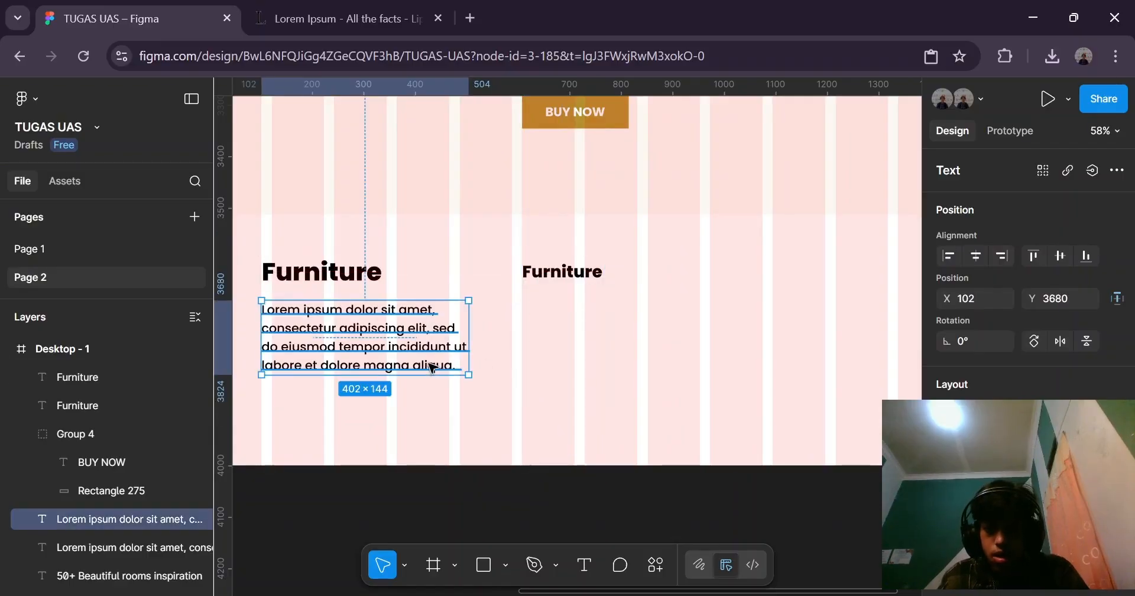
left_click_drag(429, 313, 536, 363)
left_click_drag(625, 343, 624, 334)
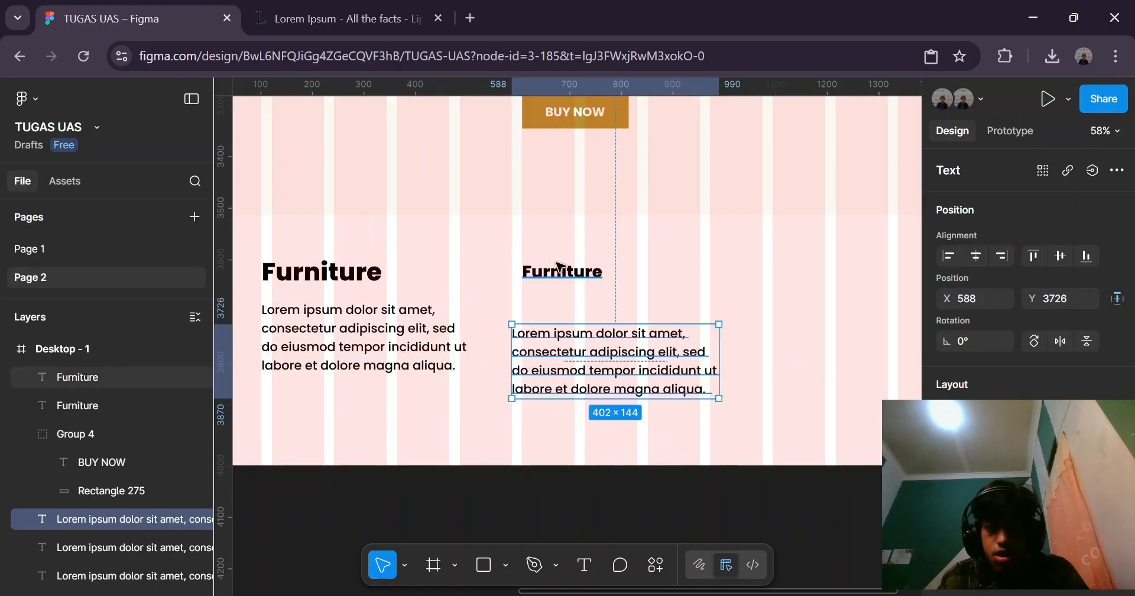
Change the smaller Furniture heading's text to "Links".
left_click(560, 271)
double_click(556, 276)
type("lINNKS")
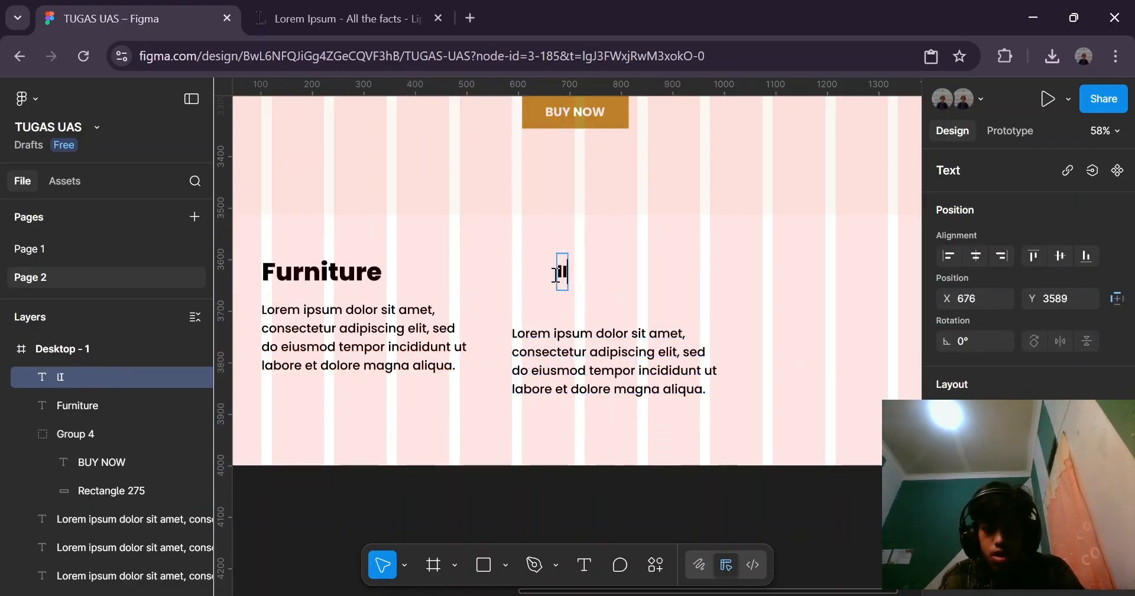
key("BackSpace")
key("BackSpace")
key("BackSpace")
key("BackSpace")
key("BackSpace")
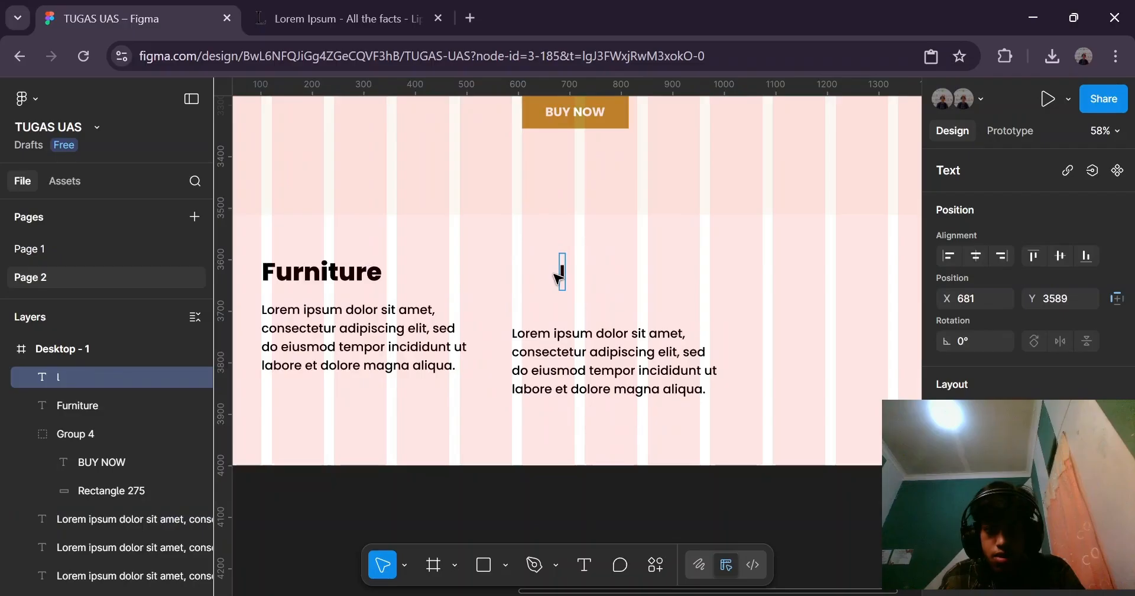
key("BackSpace")
type("Links")
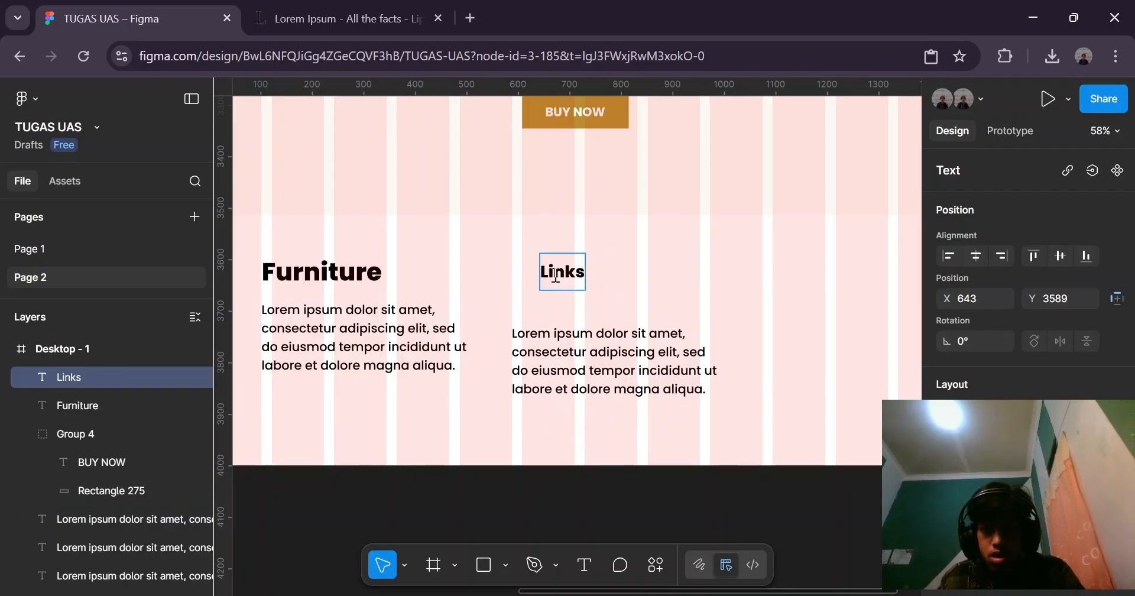
scroll(556, 276, "down", 3)
key("Escape")
Replace the copied paragraph's text with the page header's navigation labels on separate lines: Home, About, Shop, Contact.
double_click(596, 332)
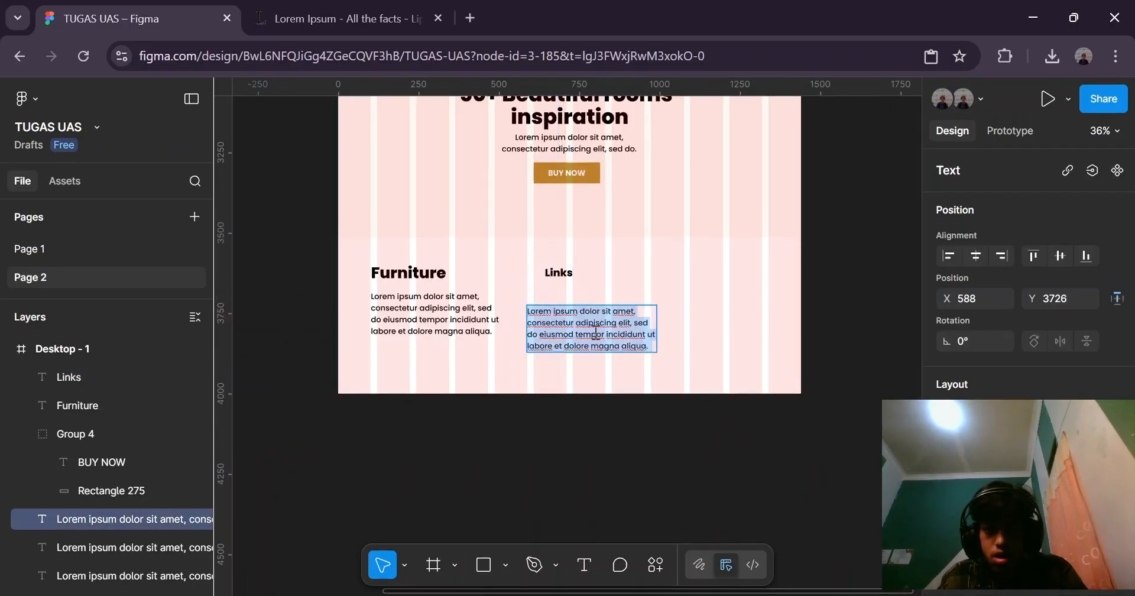
scroll(626, 329, "up", 4)
scroll(631, 324, "down", 5)
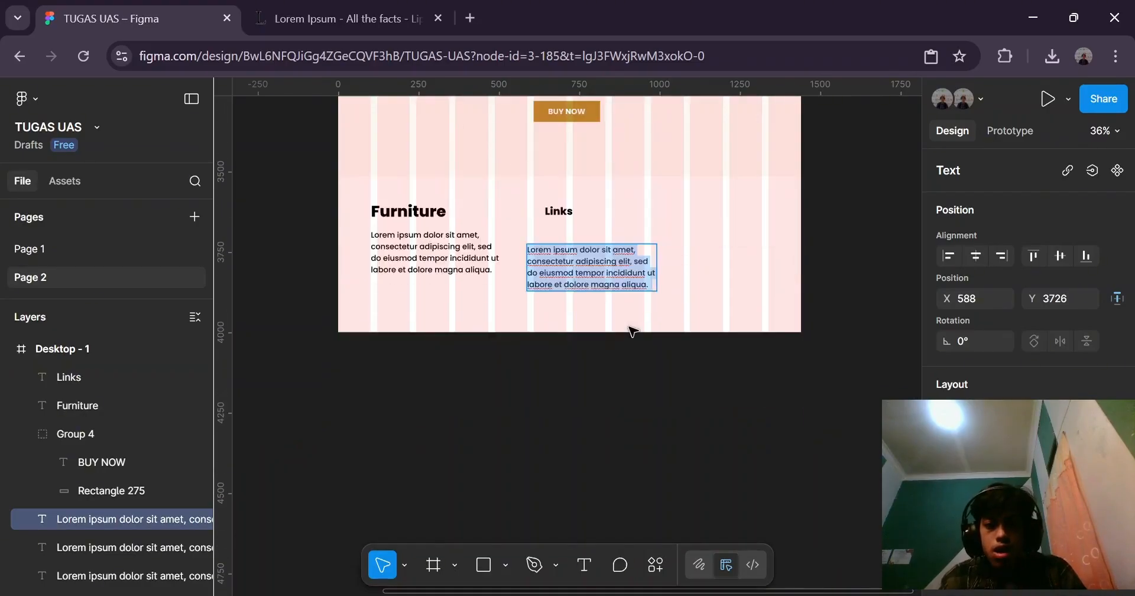
scroll(634, 331, "down", 3)
scroll(648, 286, "up", 3)
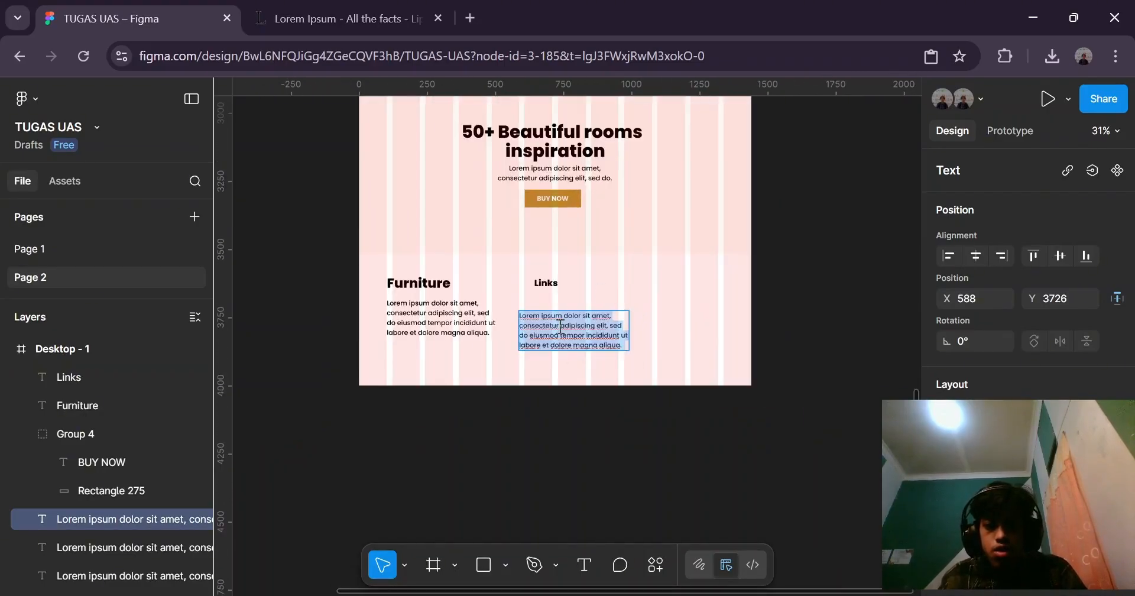
key("Escape")
scroll(674, 347, "up", 15)
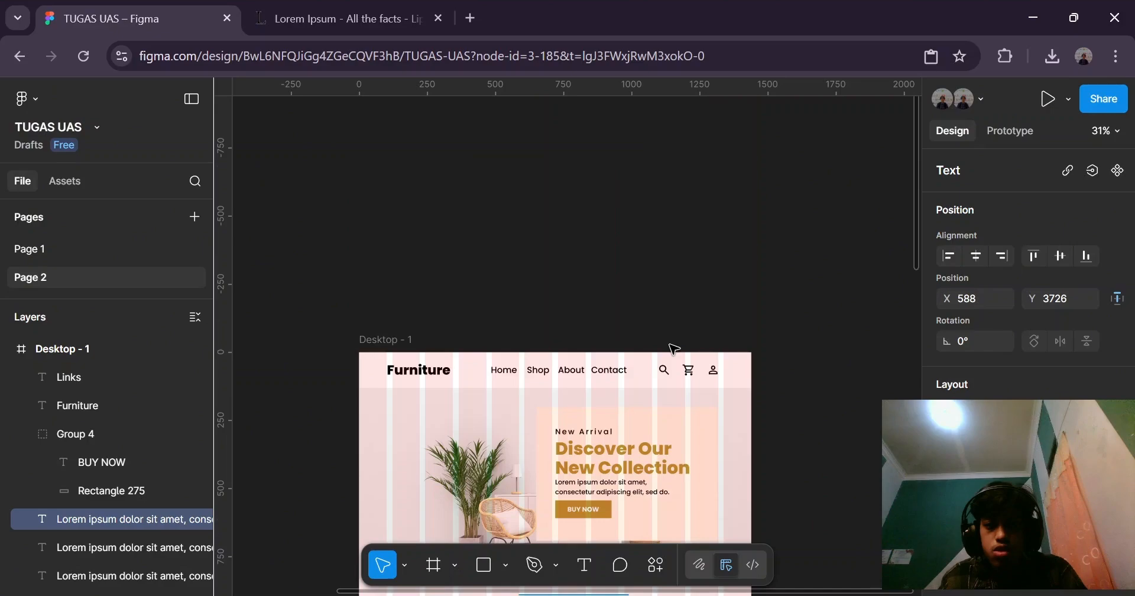
scroll(674, 347, "down", 15)
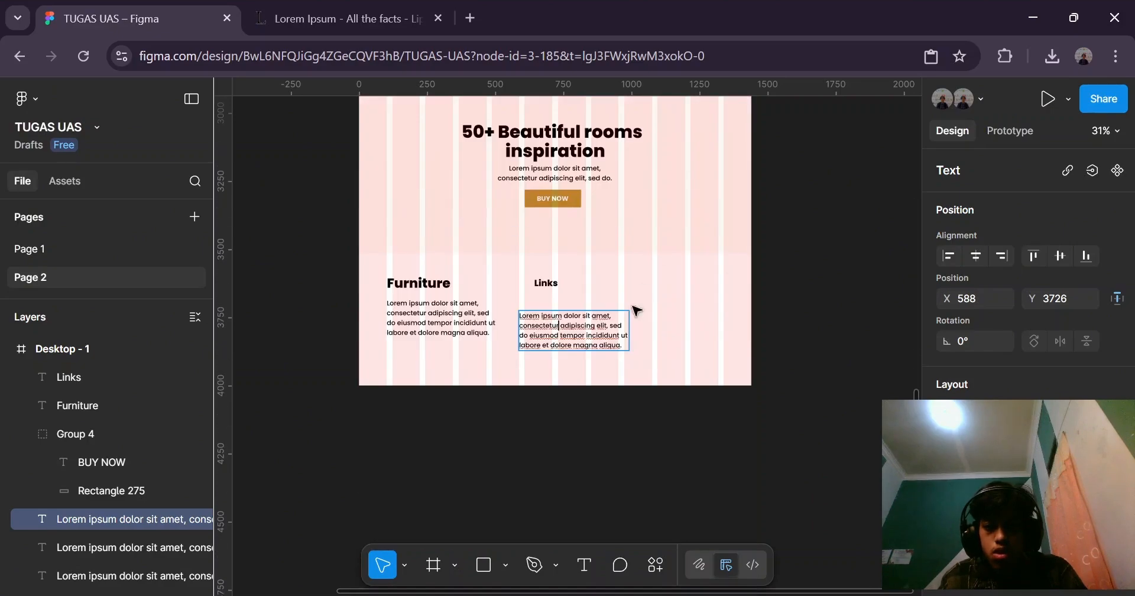
key("Return")
type("Ho")
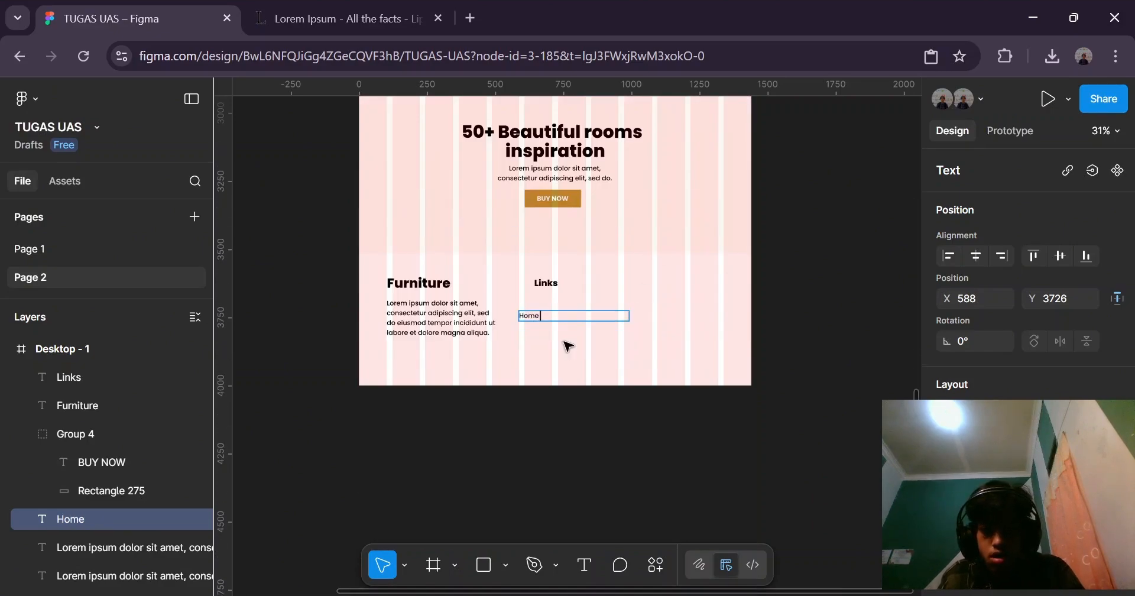
type("me")
key("Return")
type("About")
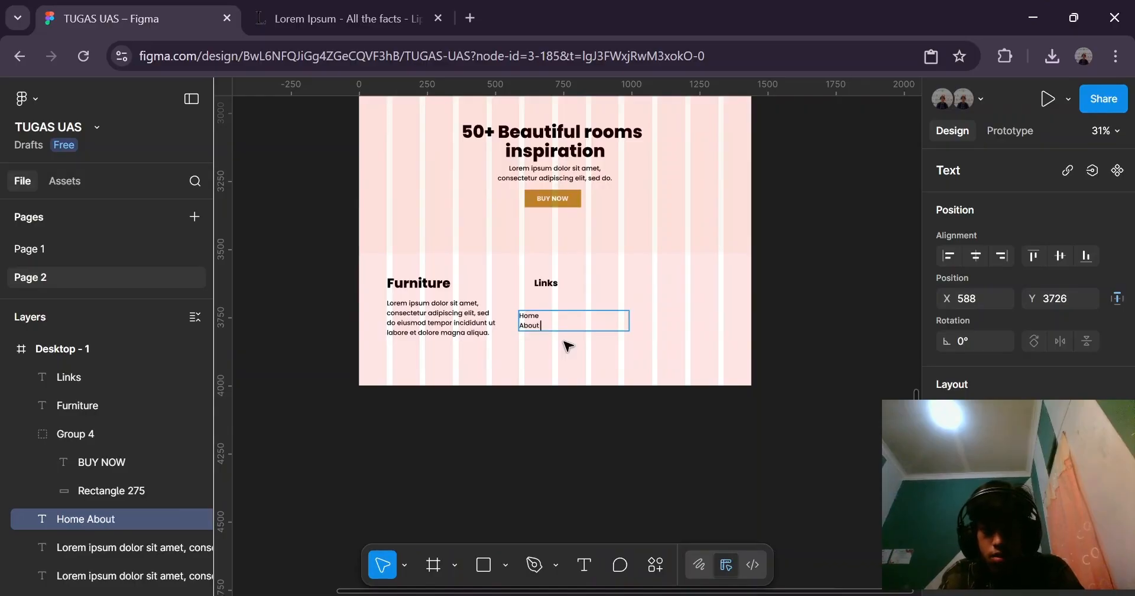
key("Return")
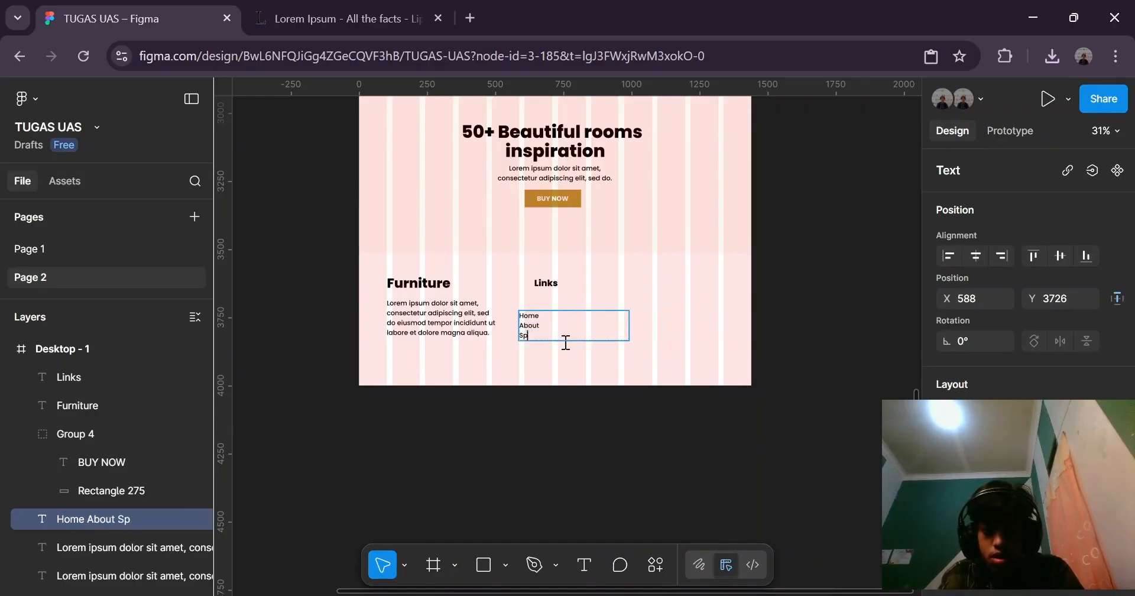
type("Shop")
key("Return")
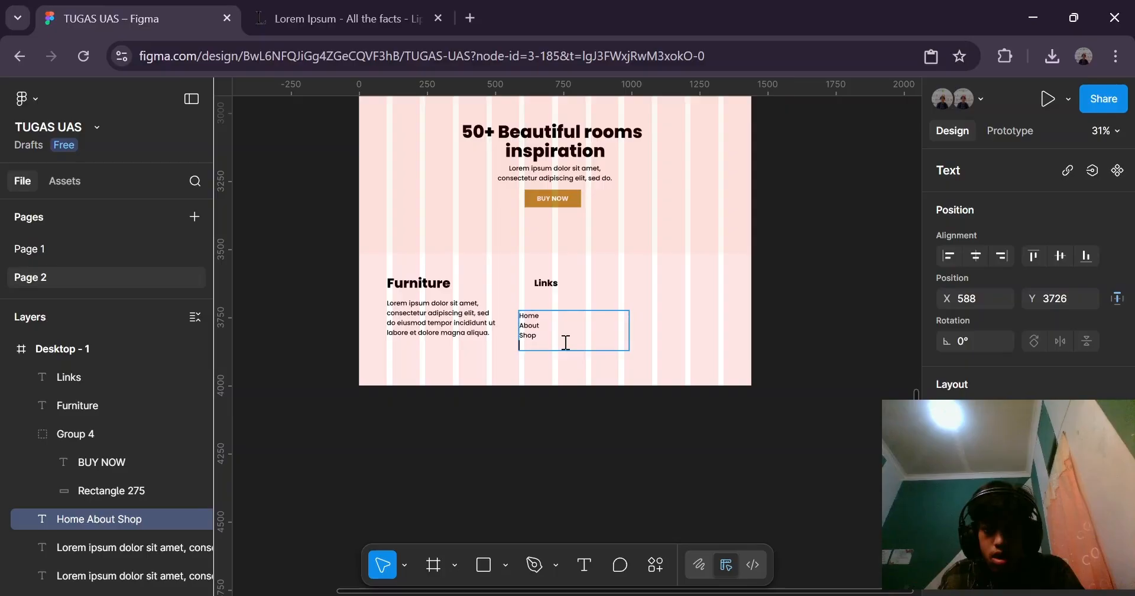
type("Contact")
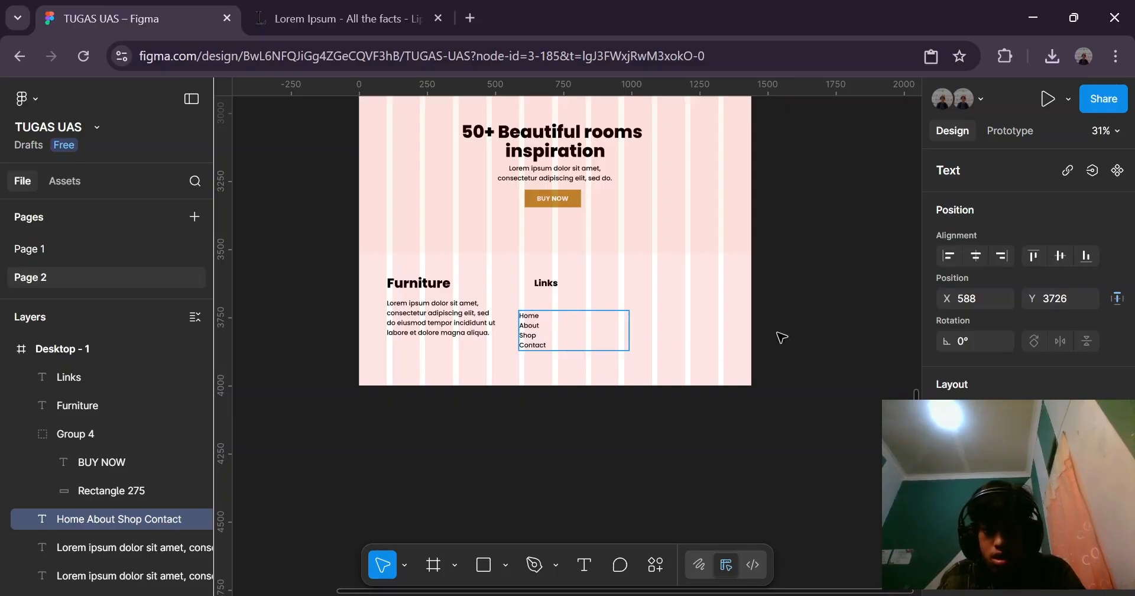
key("Escape")
Align the Links heading with the BUY NOW button's left edge and place the link list, narrowed to 122, at X 613, Y 3680.
scroll(591, 325, "up", 3)
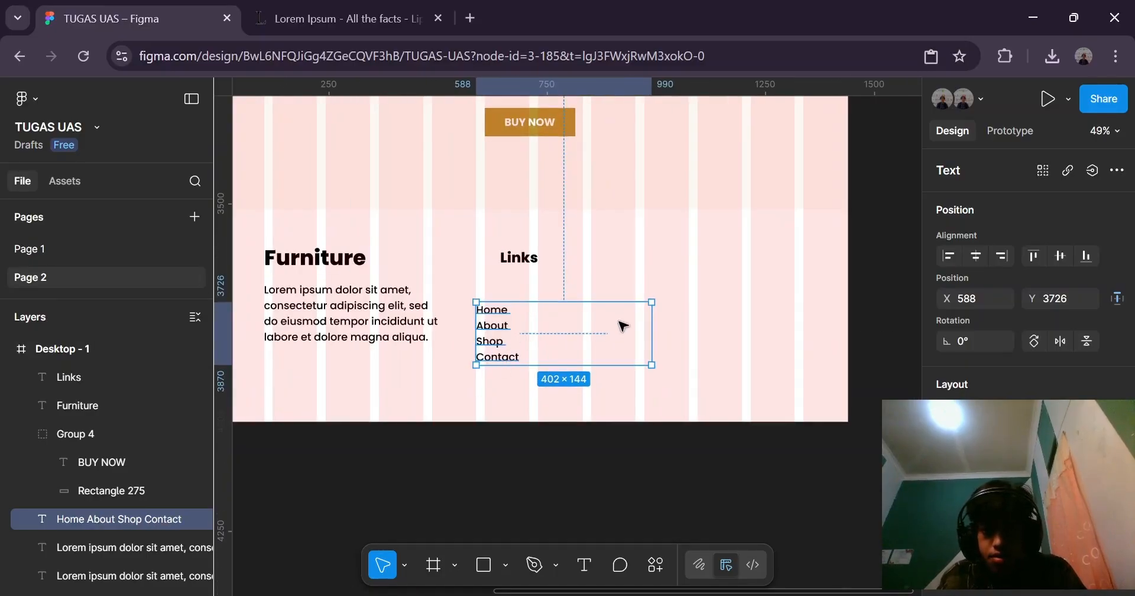
left_click_drag(652, 326, 538, 325)
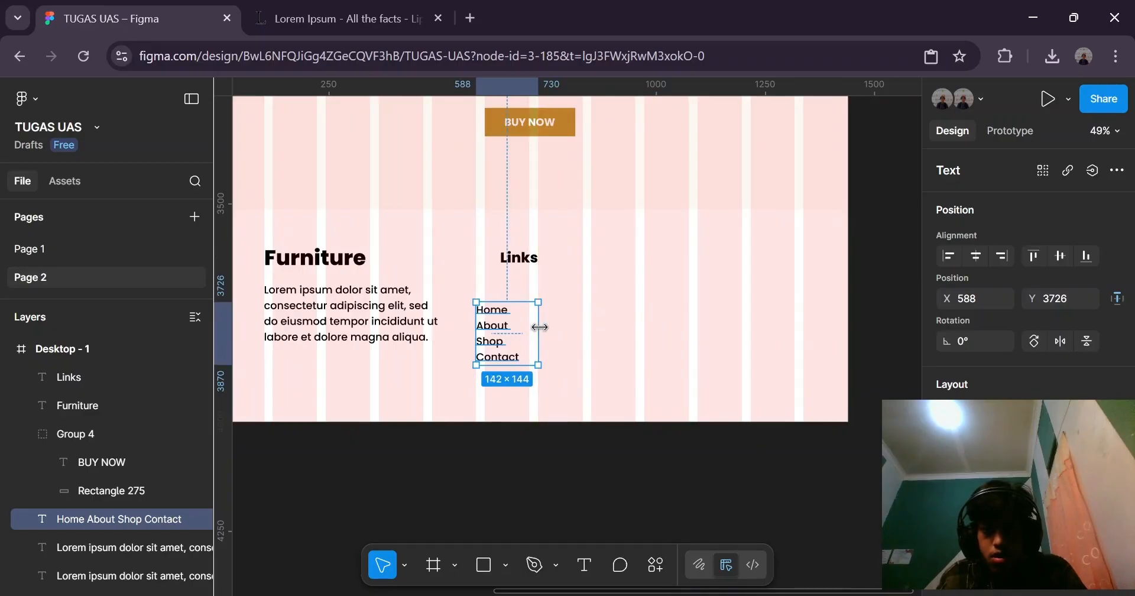
left_click_drag(523, 268, 500, 264)
left_click(481, 340)
left_click_drag(478, 325, 508, 261)
left_click(502, 299)
Increase the line height of the Home, About, Shop, Contact list to 63.
scroll(982, 331, "down", 5)
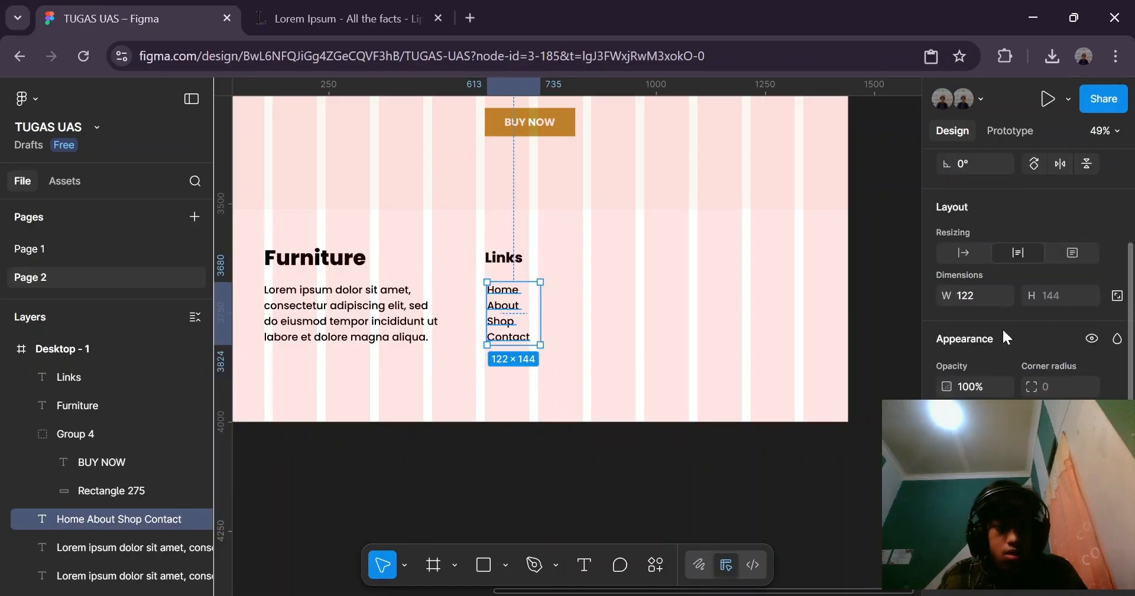
left_click(975, 357)
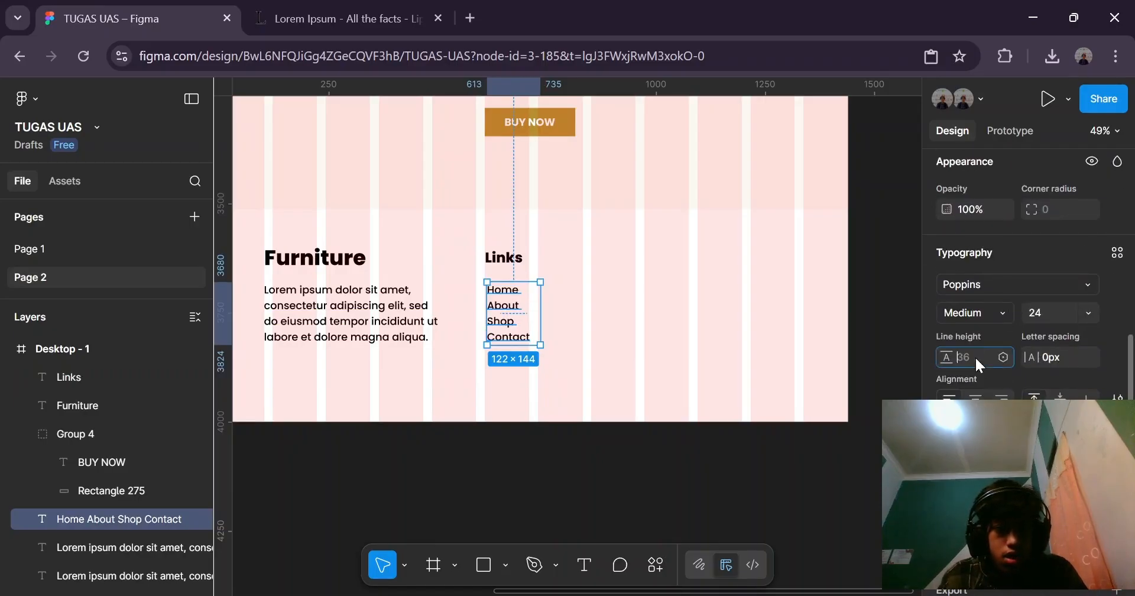
type("38")
key("Return")
key("Up")
key("Up")
key("Up")
key("Up")
key("Up")
key("Up")
key("Up")
key("Up")
key("Up")
key("Up")
key("Up")
key("Up")
key("Up")
key("Up")
key("Up")
key("Up")
key("Up")
key("Up")
key("Up")
key("Up")
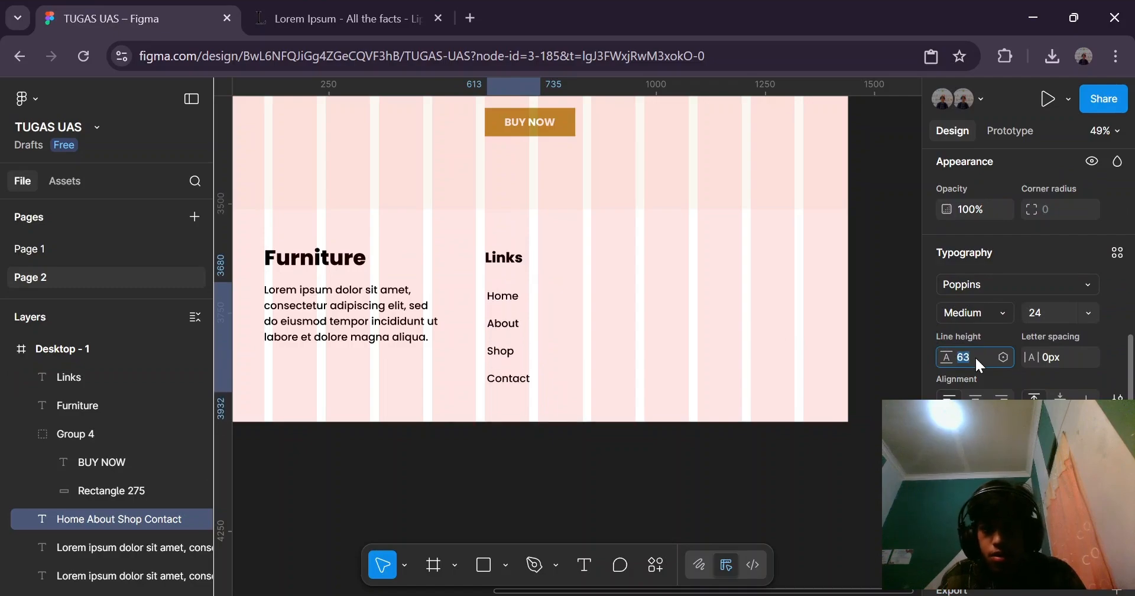
scroll(770, 372, "down", 3)
left_click(318, 340)
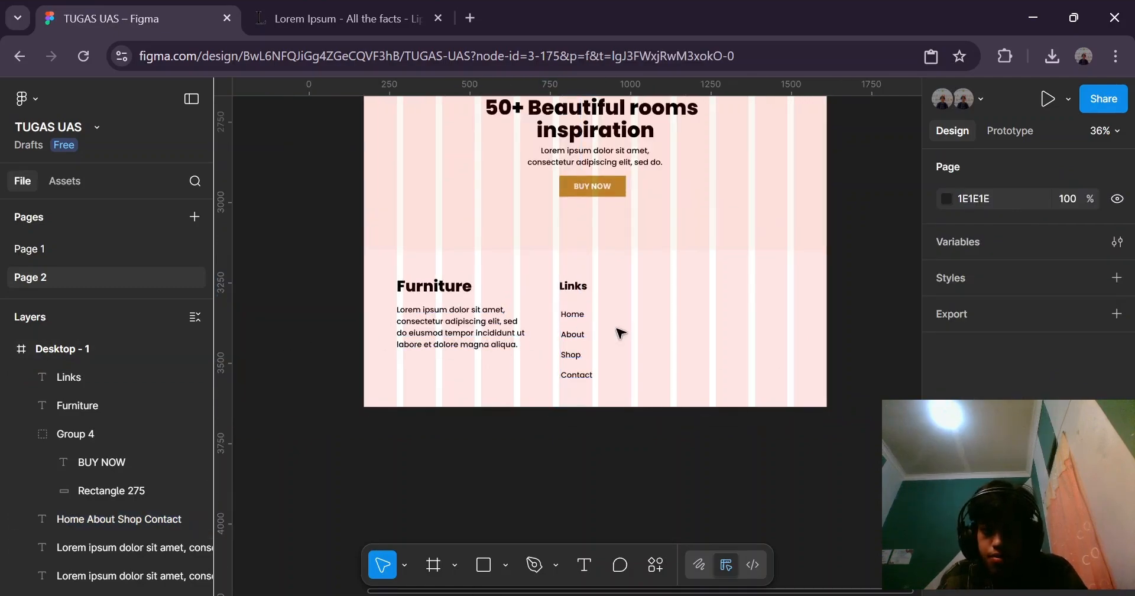
Move the link list up to X 613, Y 3666 beneath the Links heading.
scroll(618, 330, "up", 3)
left_click(547, 312)
left_click_drag(549, 310, 548, 306)
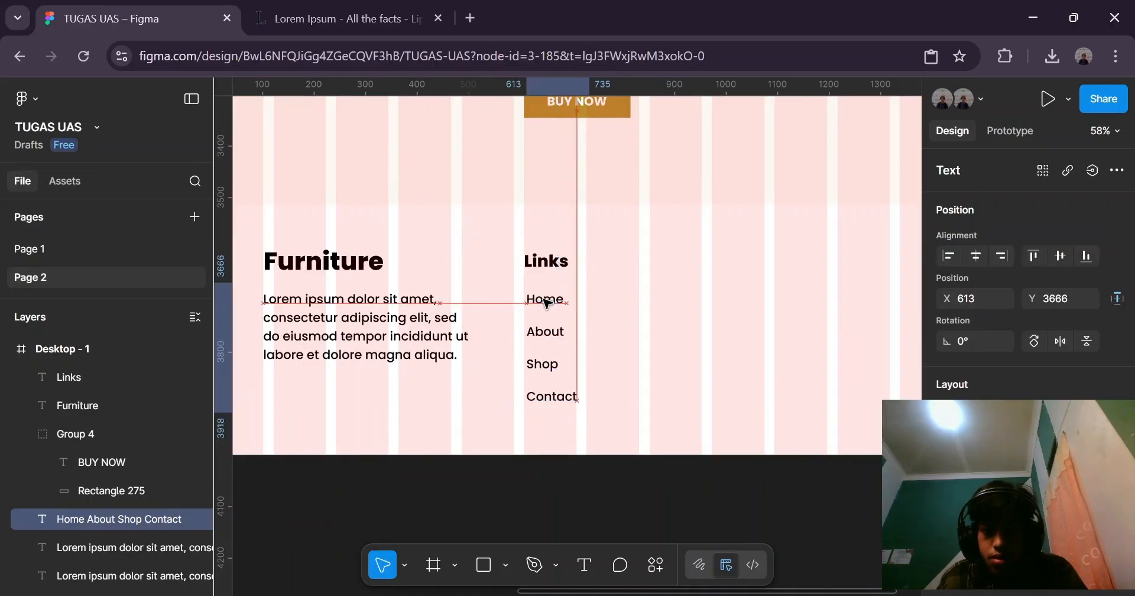
Duplicate the footer's Links heading, place the copy to its right on the same line and change its text to Help.
scroll(506, 355, "down", 5)
left_click(405, 405)
scroll(621, 336, "up", 5)
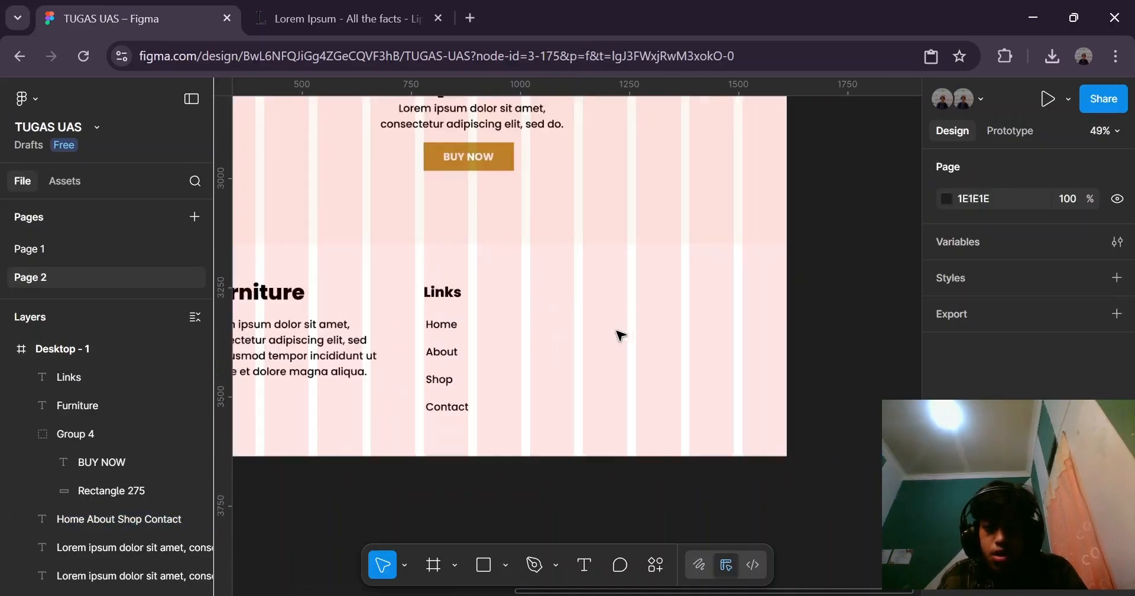
left_click(442, 292)
key("alt")
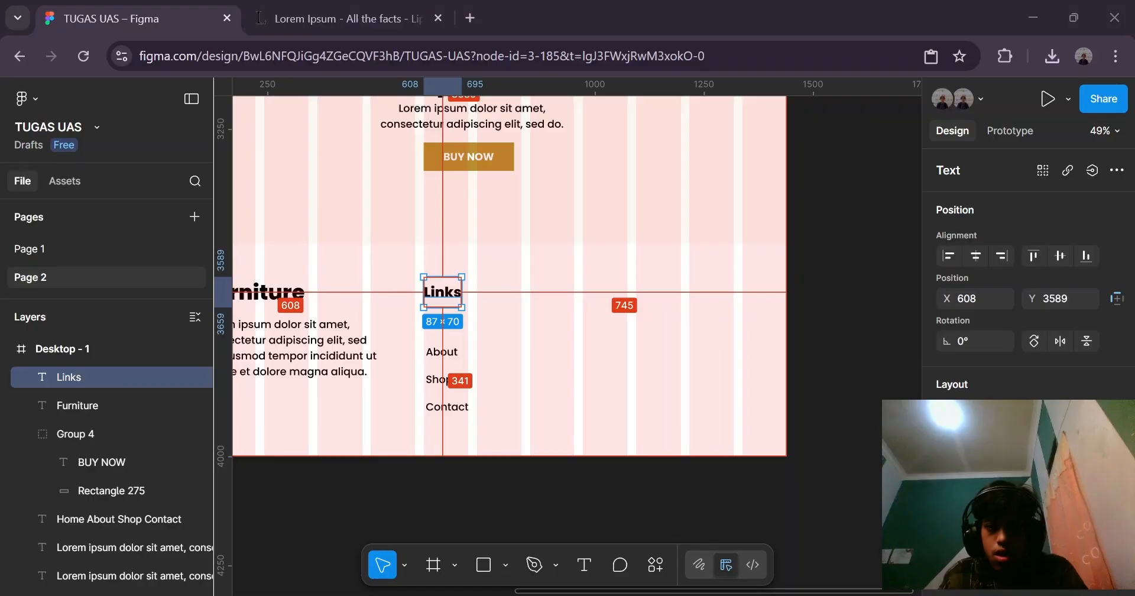
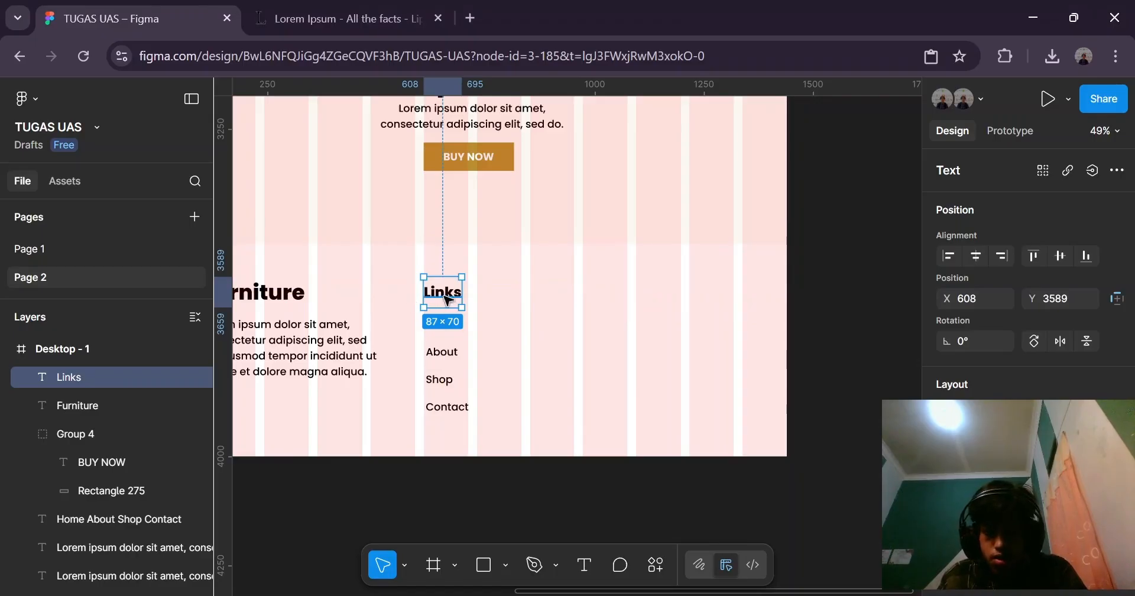
key("ctrl+d")
left_click_drag(448, 300, 535, 296)
double_click(535, 295)
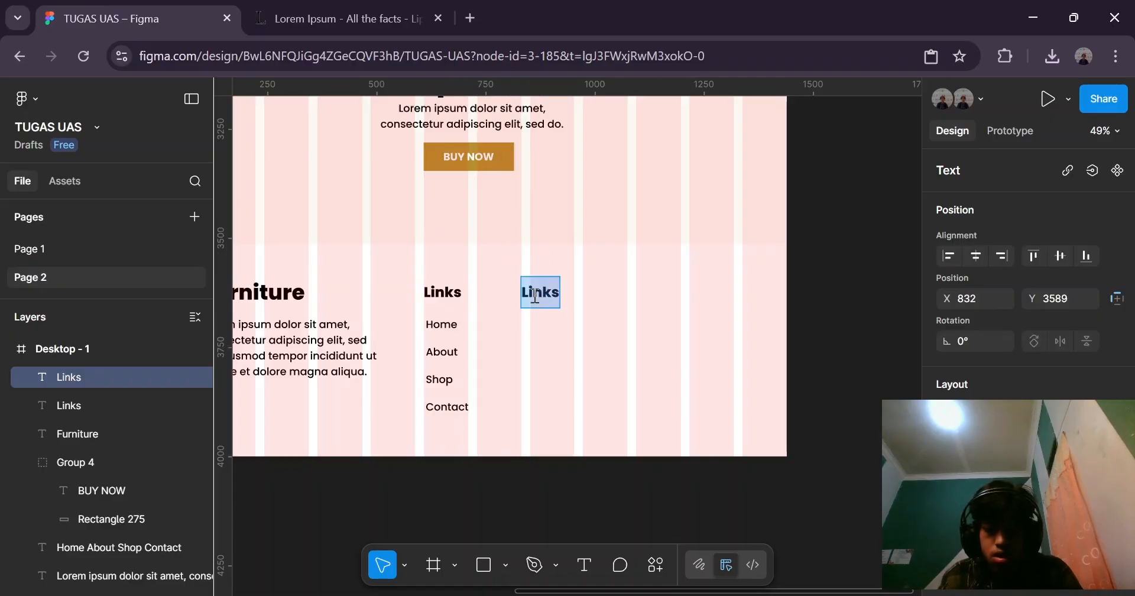
type("Help")
key("Escape")
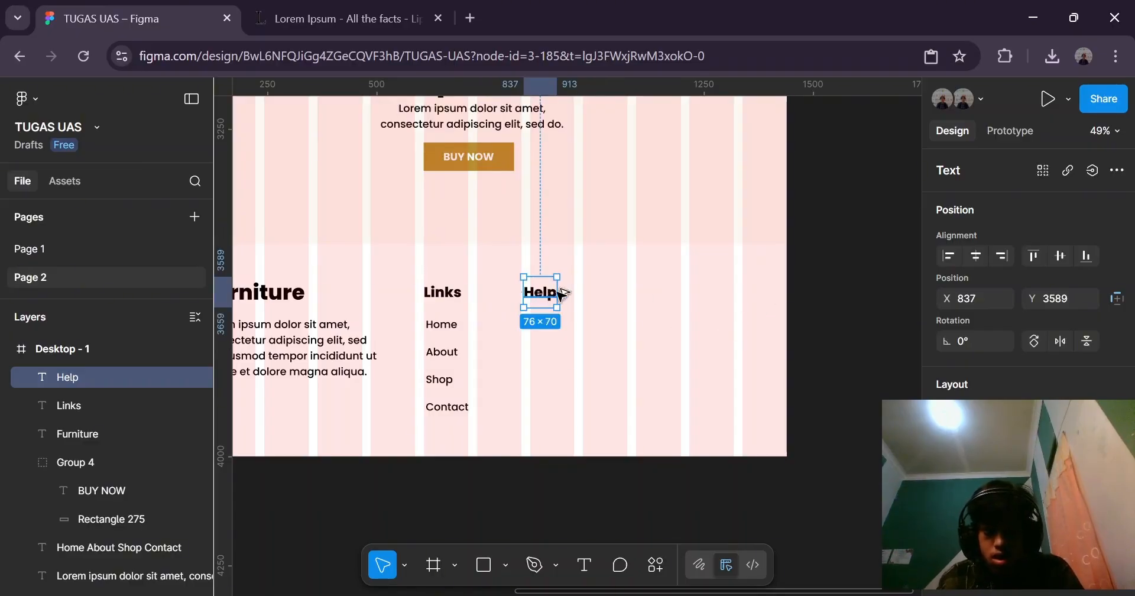
Copy the Help heading further right at Y 3589 and change the copy's text to Contact Us.
left_click_drag(562, 294, 661, 293)
double_click(659, 292)
type("Cont")
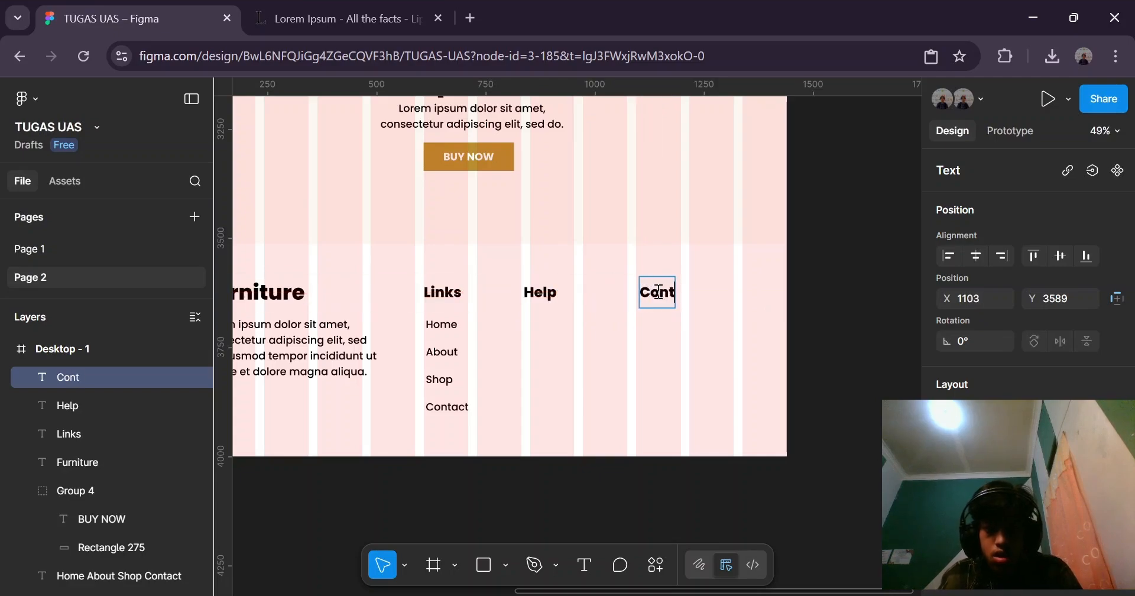
type("act Us")
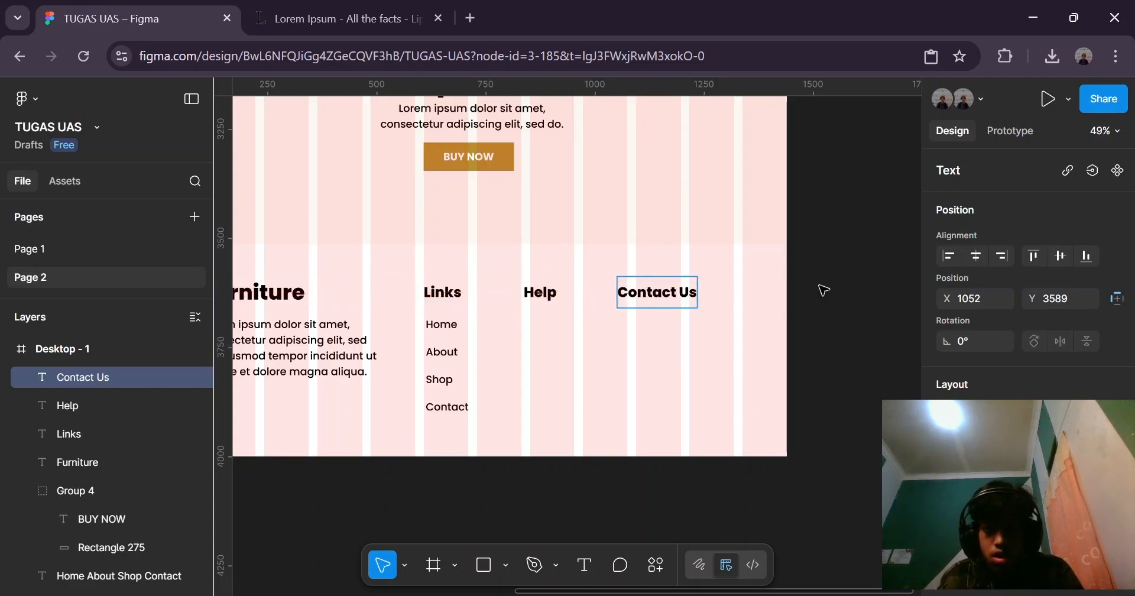
key("Escape")
left_click(545, 297)
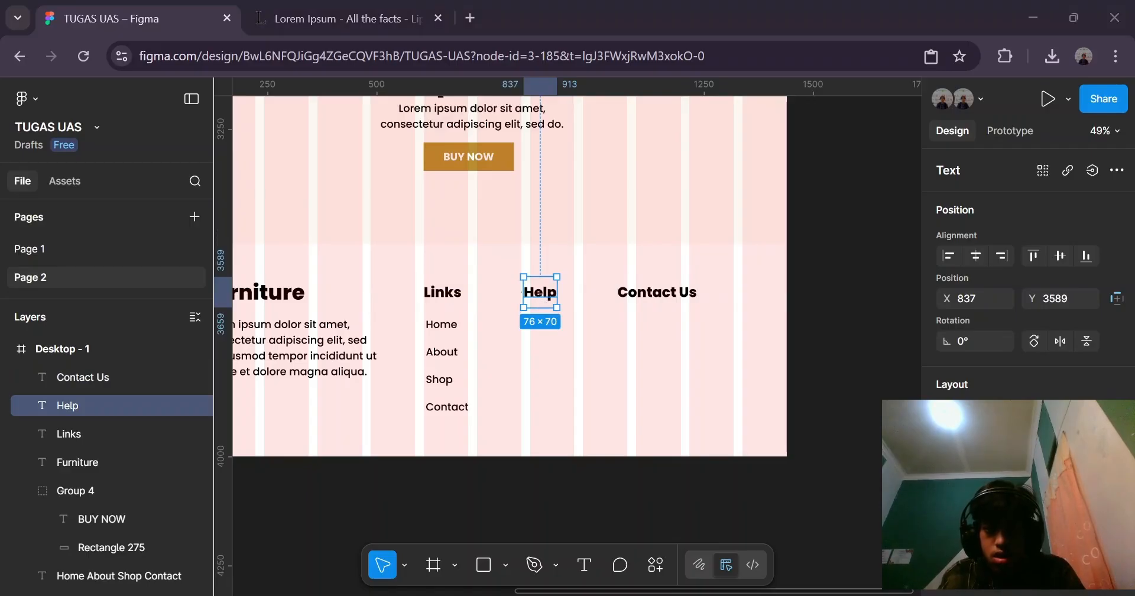
left_click(810, 291)
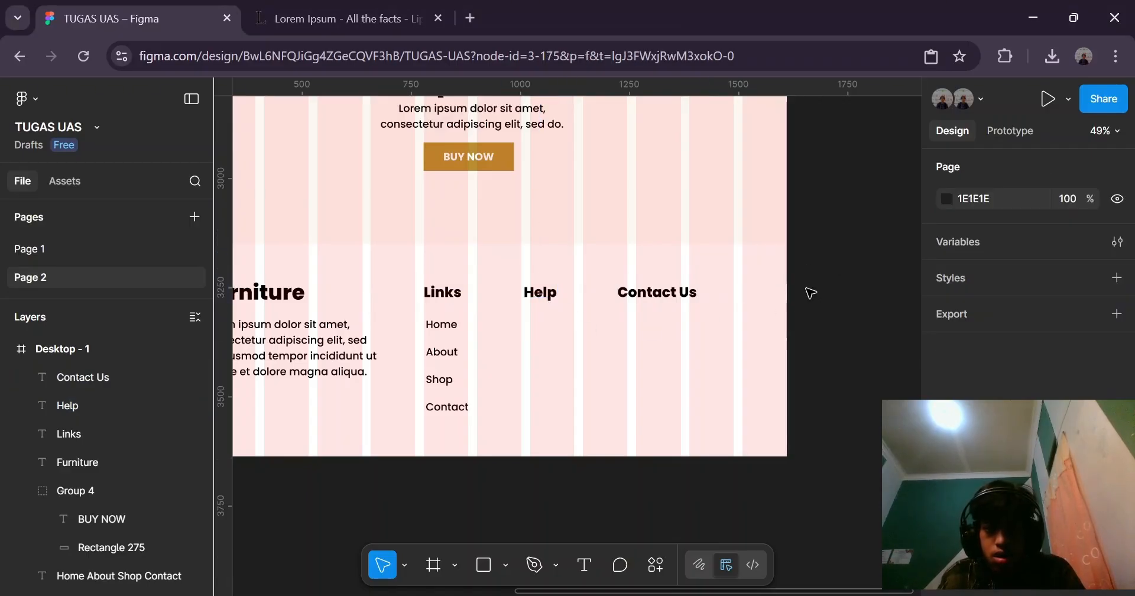
Copy the link list beneath the Help heading at X 834, Y 3666, and change the copy's first entry to Returns.
left_click(464, 332)
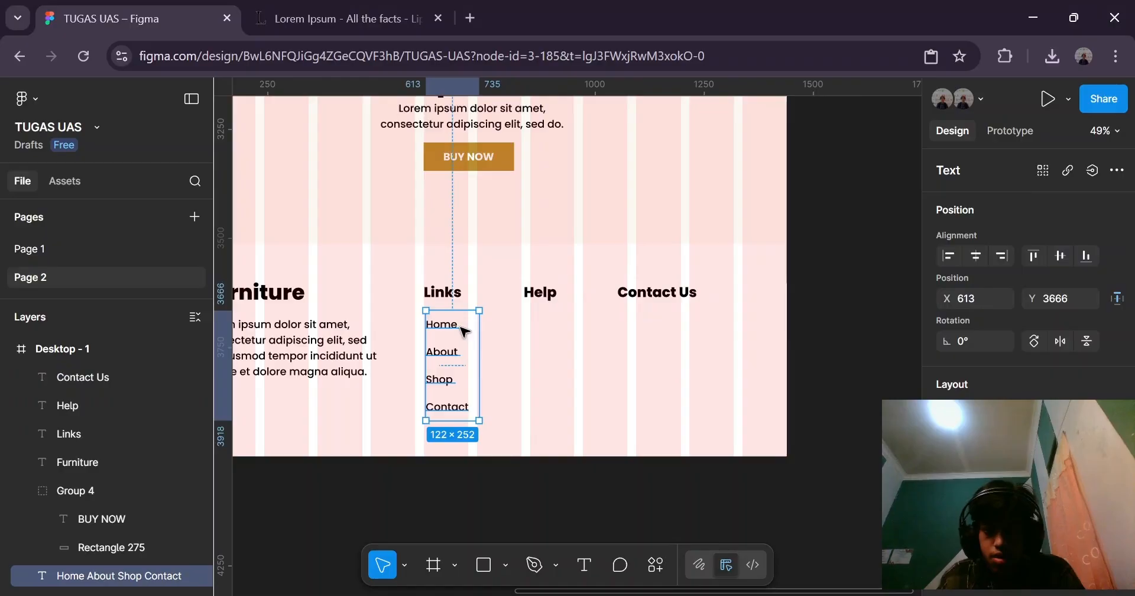
left_click_drag(465, 332, 544, 334)
double_click(555, 325)
left_click(555, 326)
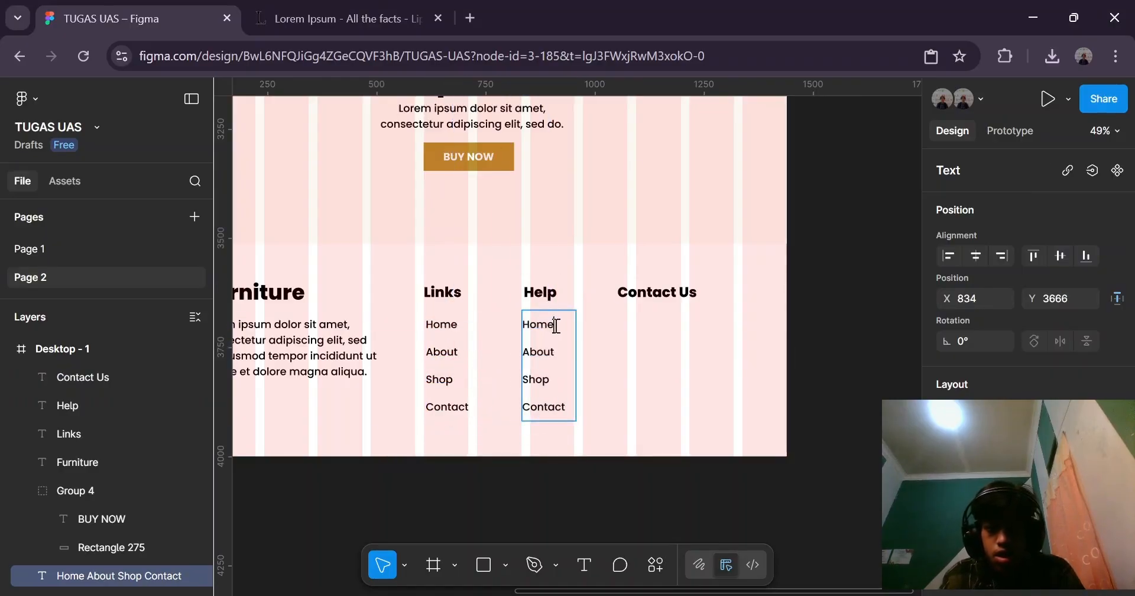
key("alt+Tab")
key("alt+Tab")
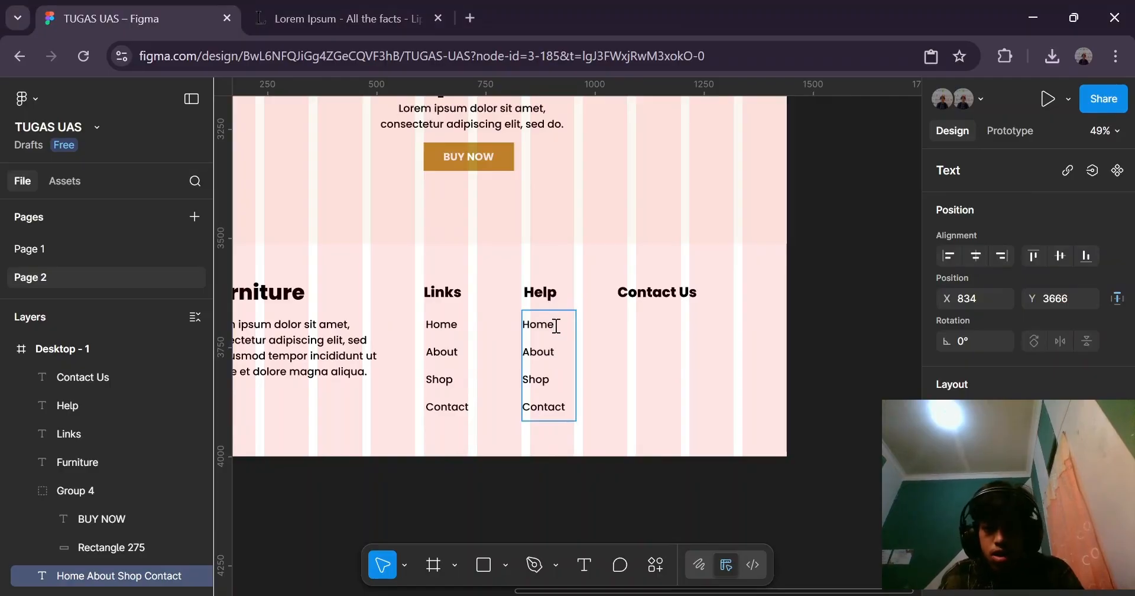
key("BackSpace")
key("BackSpace")
key("BackSpace")
key("BackSpace")
type("Re")
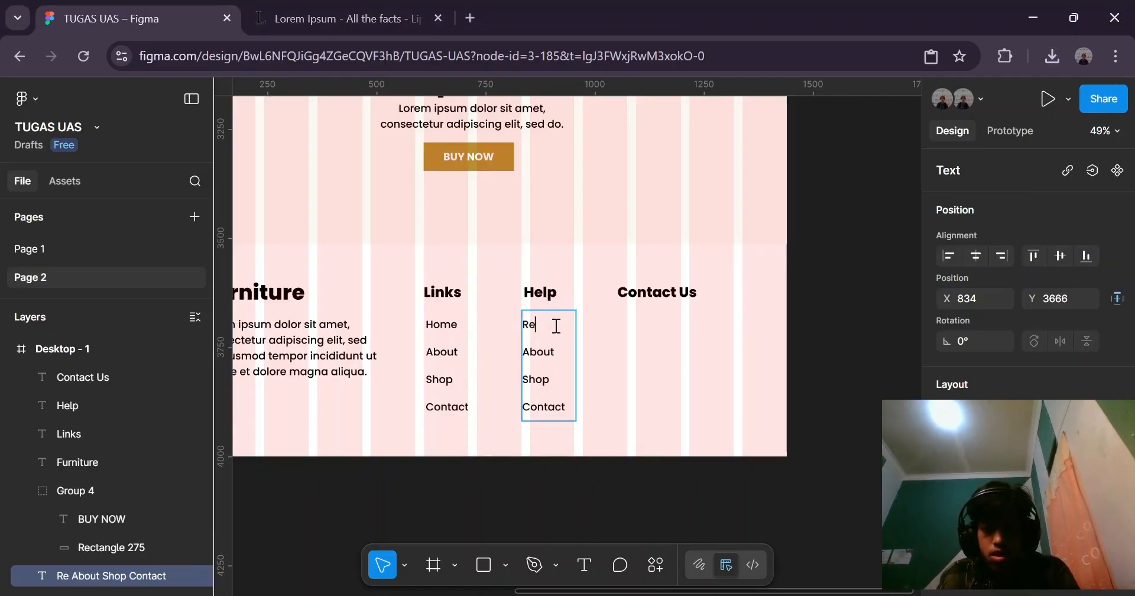
type("turn")
key("alt+Tab")
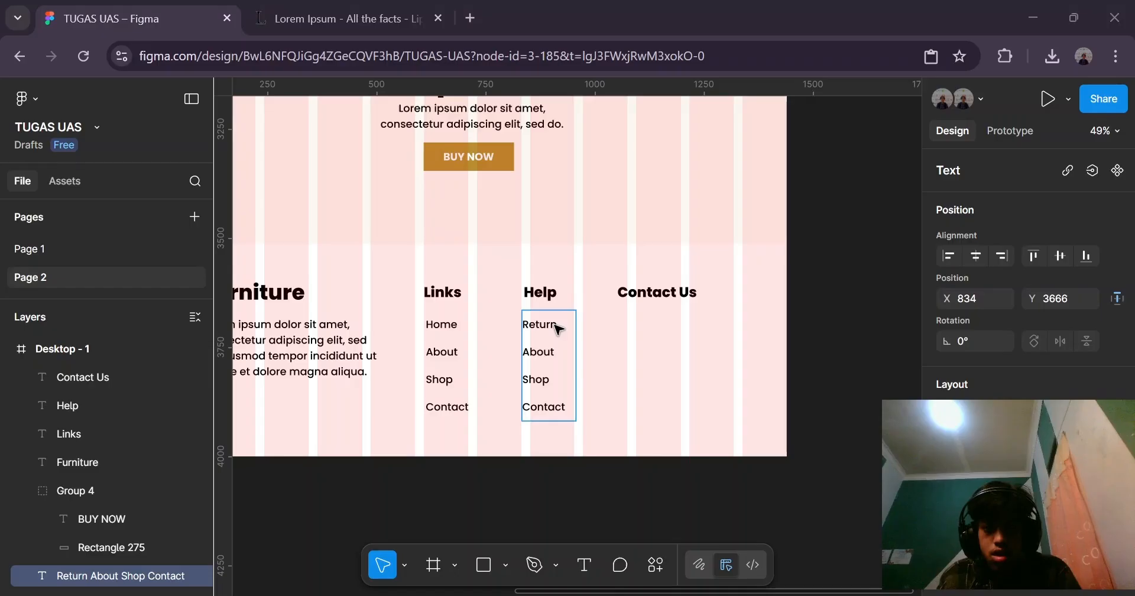
key("alt+Tab")
type("s")
key("Escape")
key("alt+Tab")
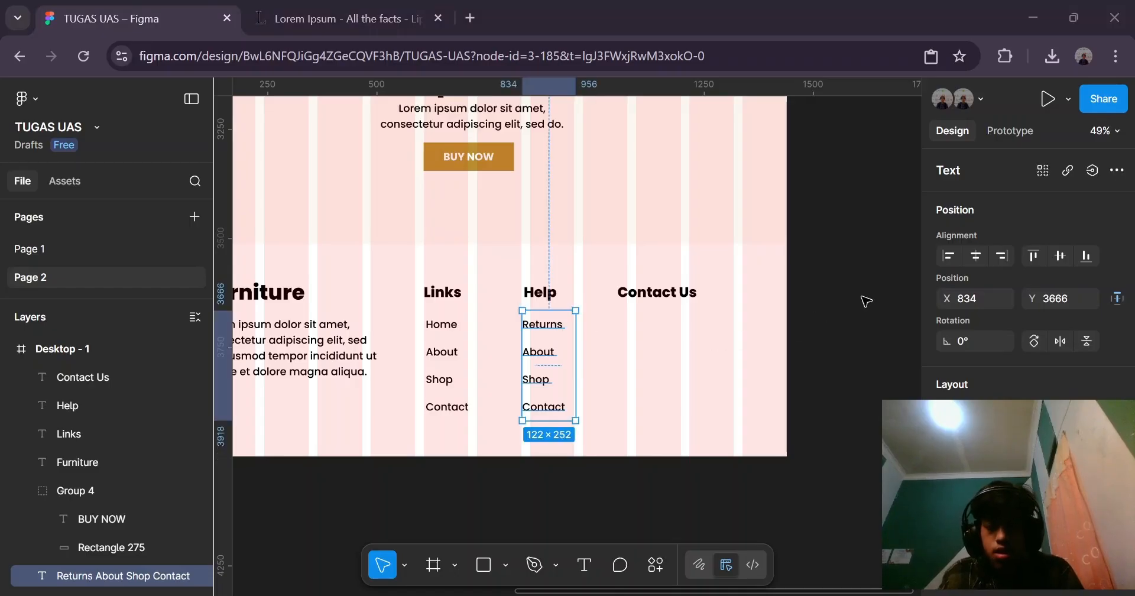
key("alt+Tab")
Replace the About and Shop entries in the Help list with Payment and Options on separate lines.
double_click(549, 355)
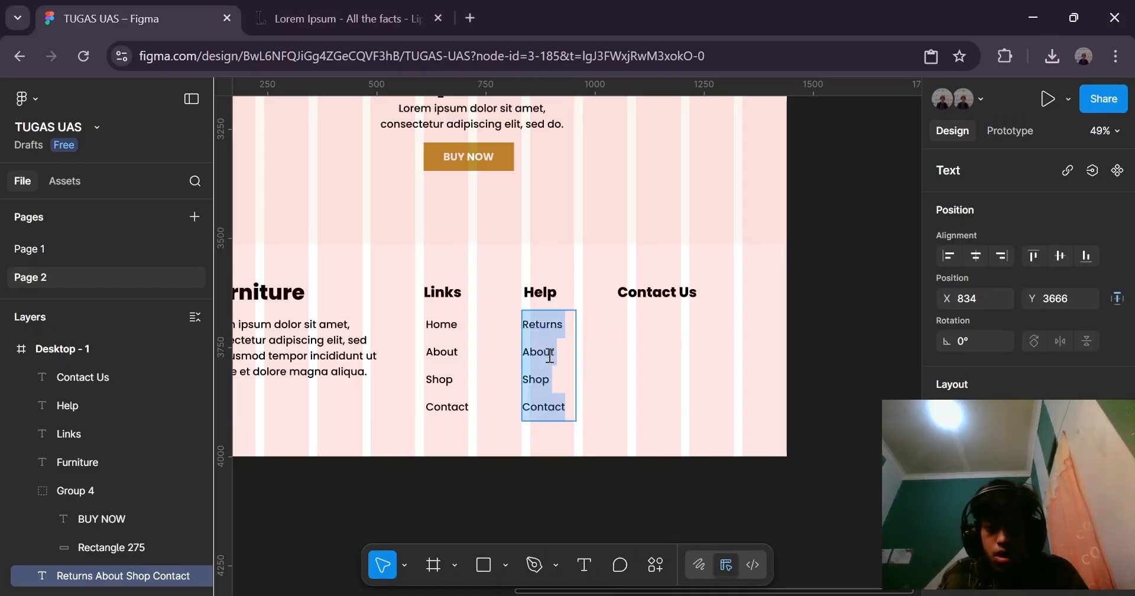
left_click(550, 355)
double_click(541, 353)
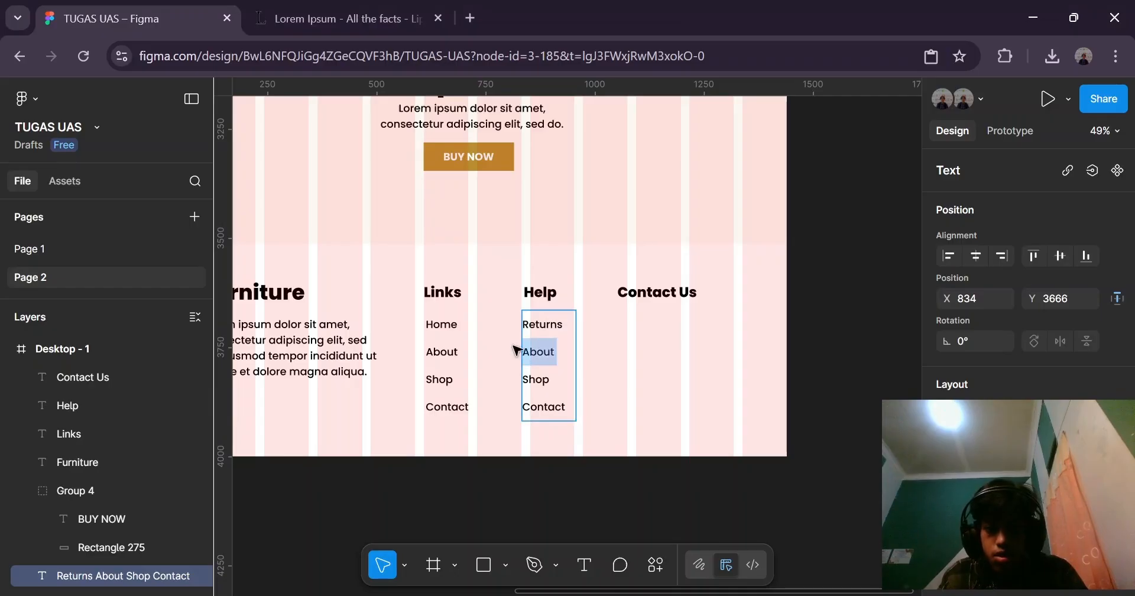
type("Pay")
type("ment")
key("Return")
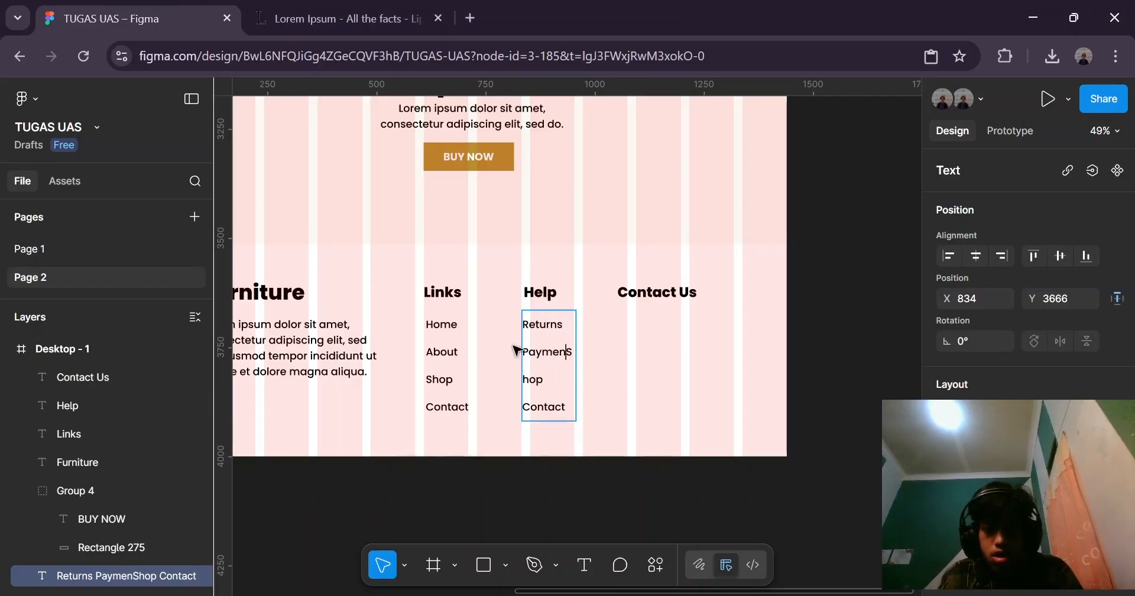
type("Options")
key("Return")
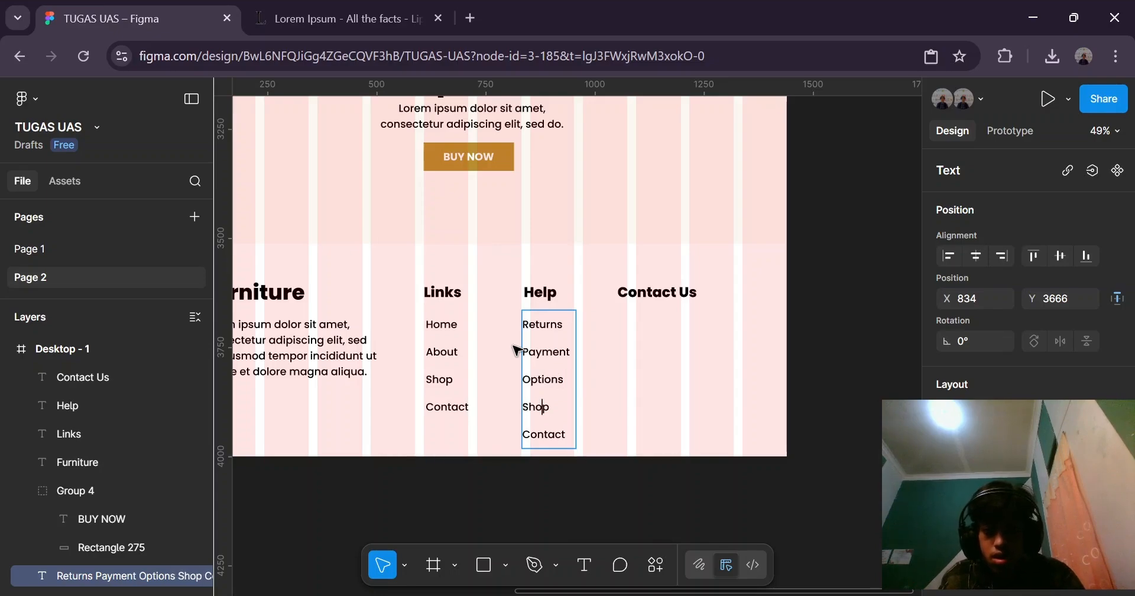
key("BackSpace")
key("BackSpace")
key("BackSpace")
key("BackSpace")
key("BackSpace")
type("S")
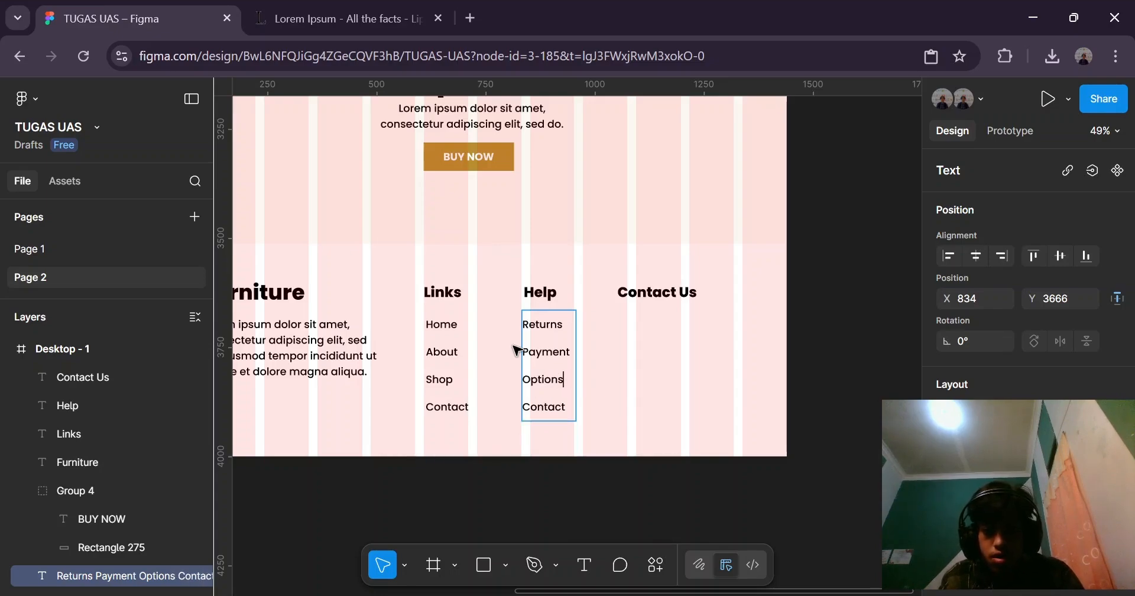
Replace the Help list's last entry with Privacy Polics and widen the text box to 183 so it fits on one line.
double_click(554, 409)
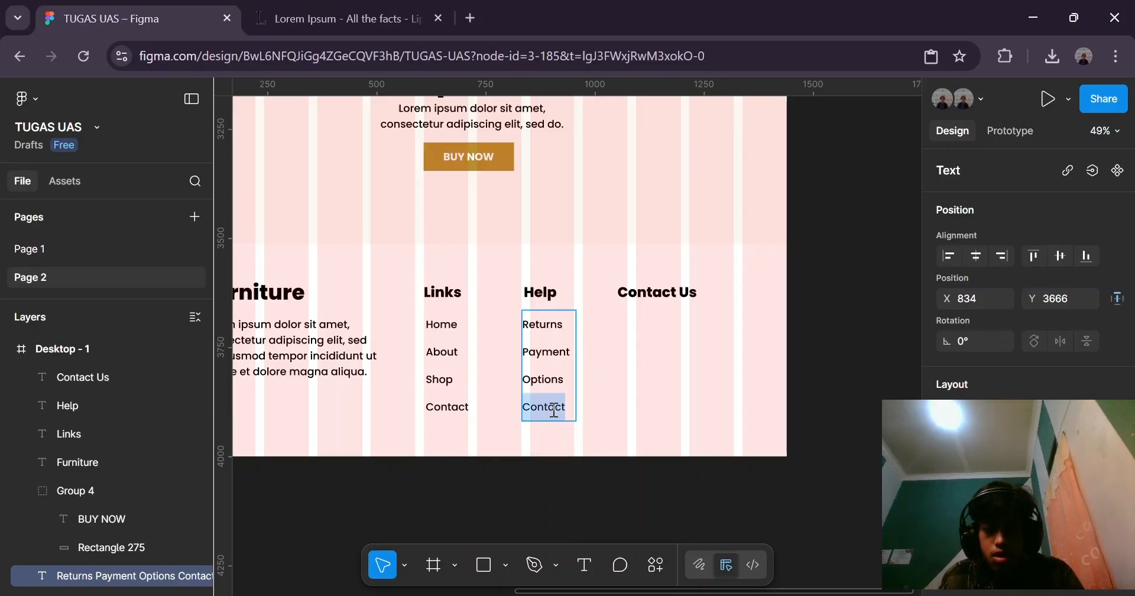
type("P")
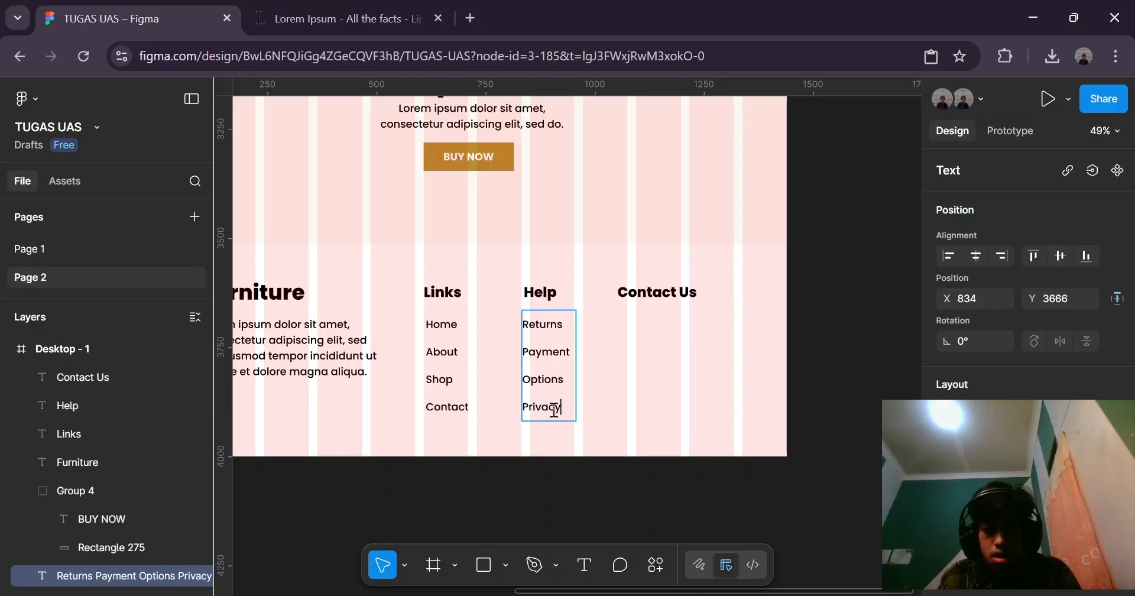
type("rivacy")
key("Return")
type("Polics")
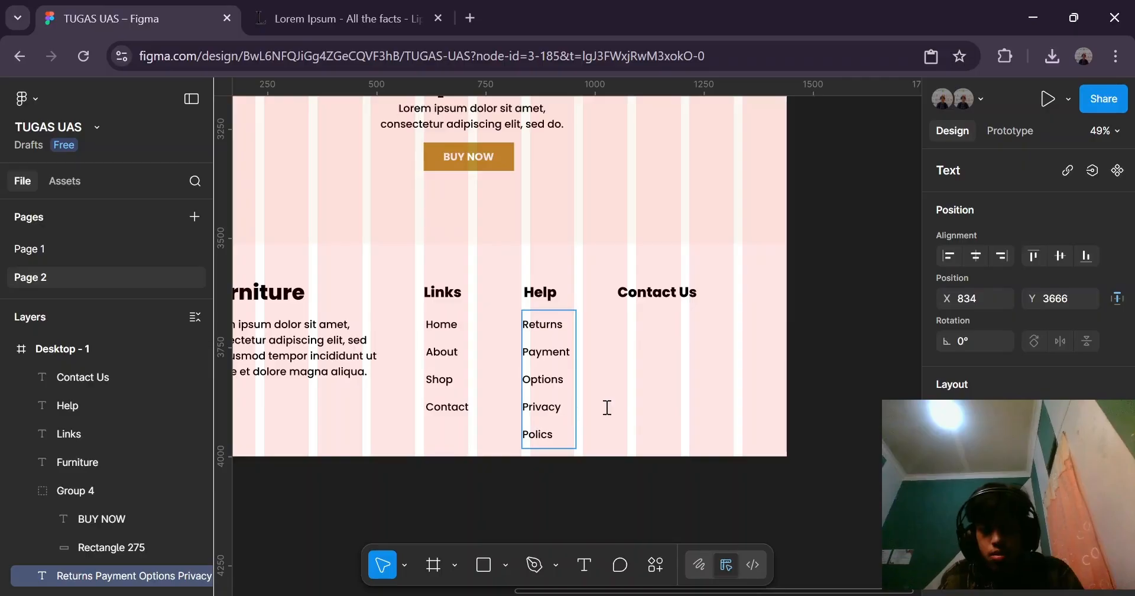
key("Escape")
left_click_drag(578, 351, 604, 352)
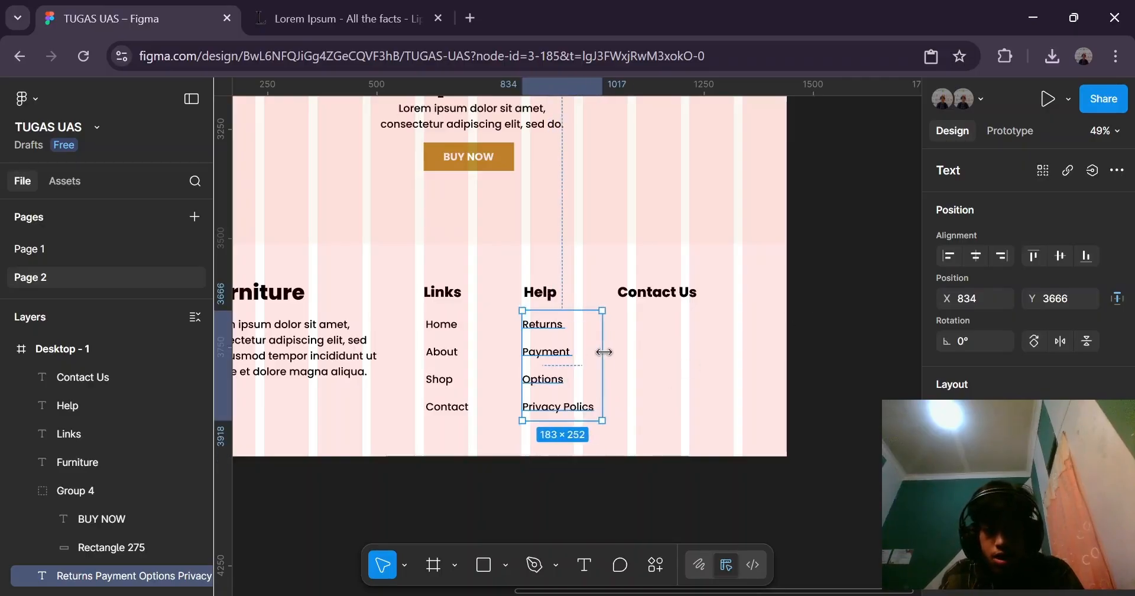
Move the Contact Us heading slightly further right on the same line, away from the Help column.
left_click(729, 322)
left_click_drag(672, 298, 666, 299)
left_click(711, 462)
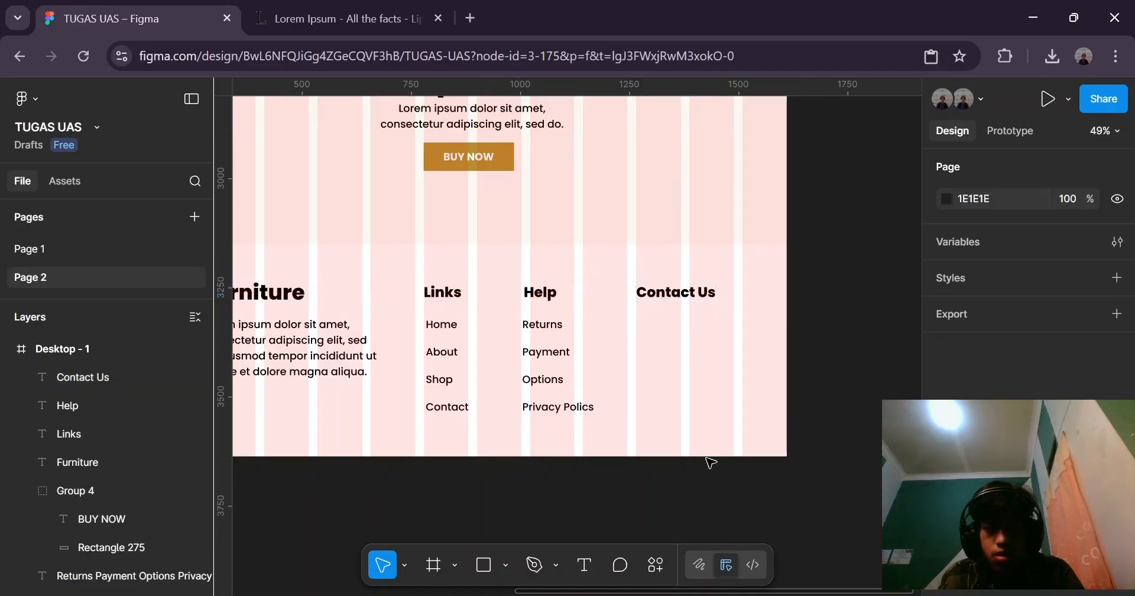
Search the Iconify plugin for "Whatsa" and place the first WhatsApp outline icon above the footer paragraph at about X 400, Y 3523.
left_click(655, 564)
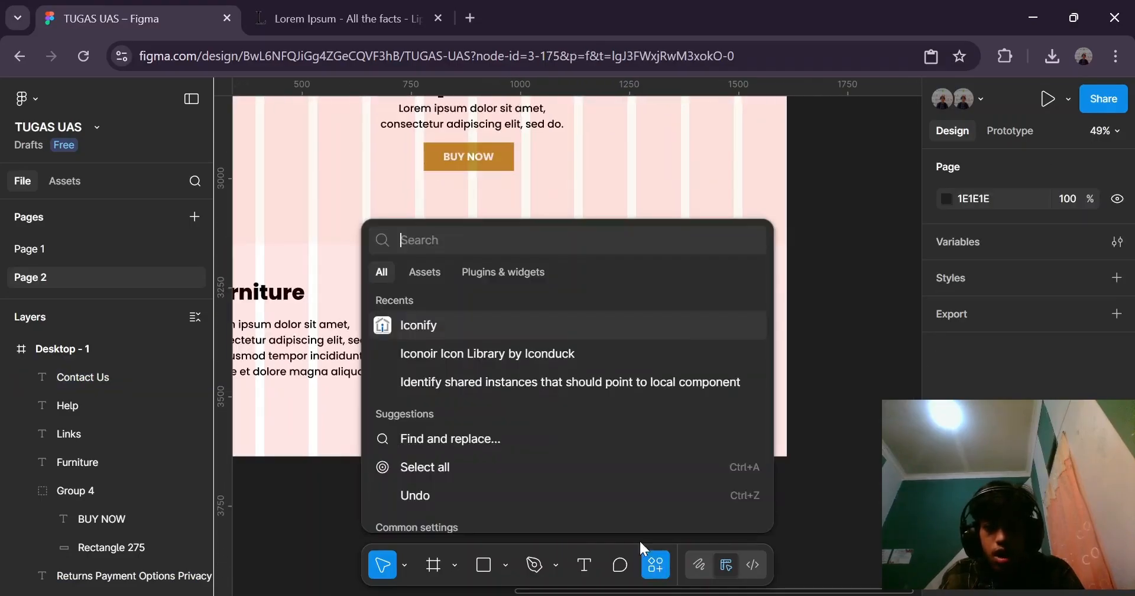
left_click(482, 270)
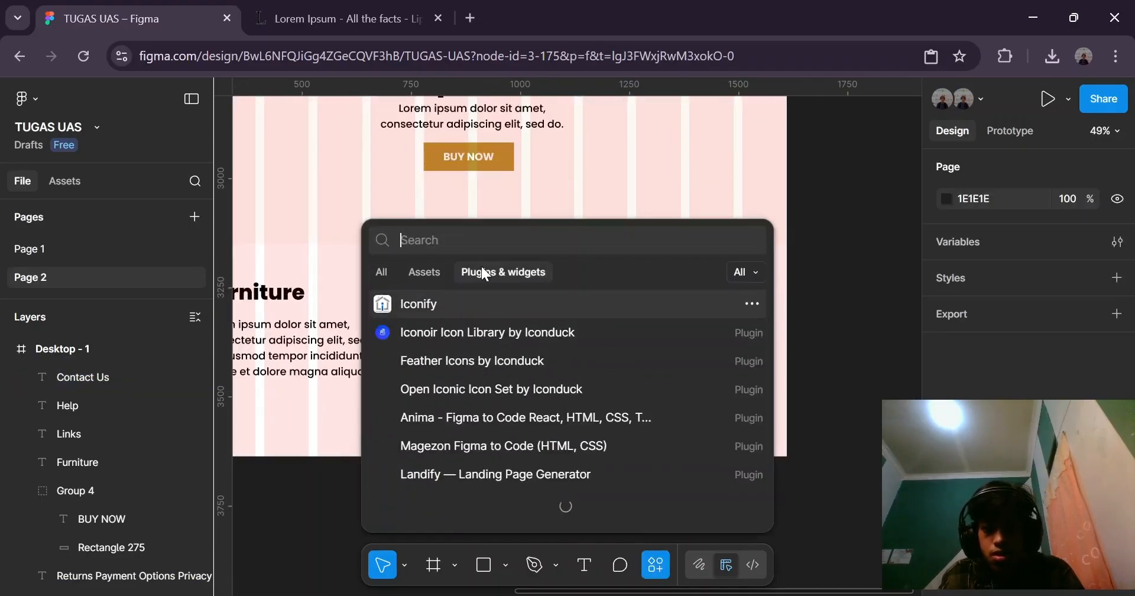
left_click(425, 306)
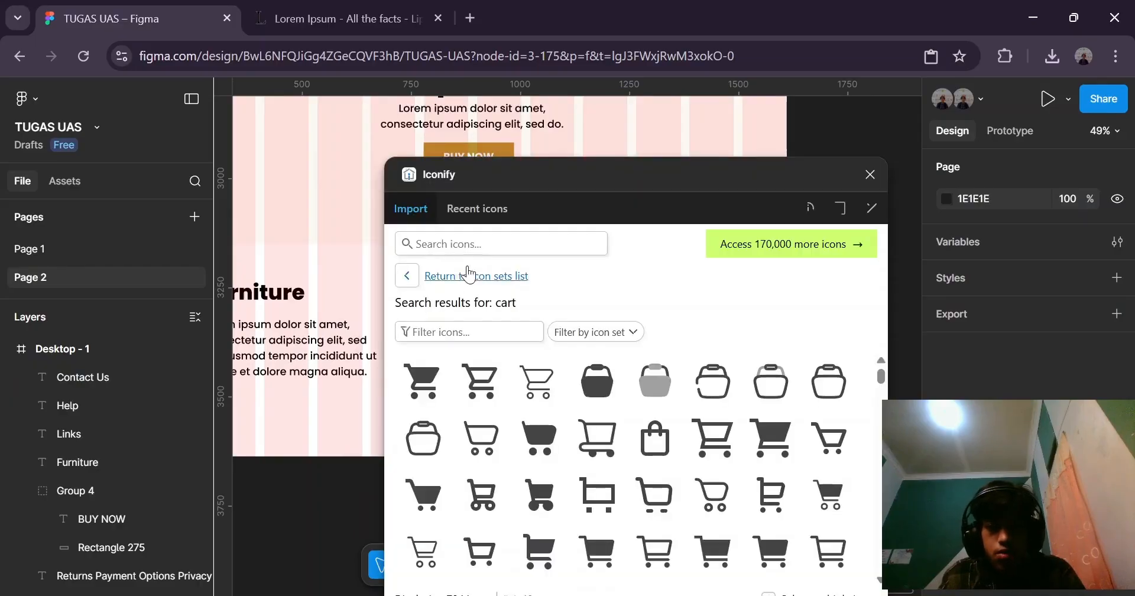
left_click(479, 245)
type("Whatsa")
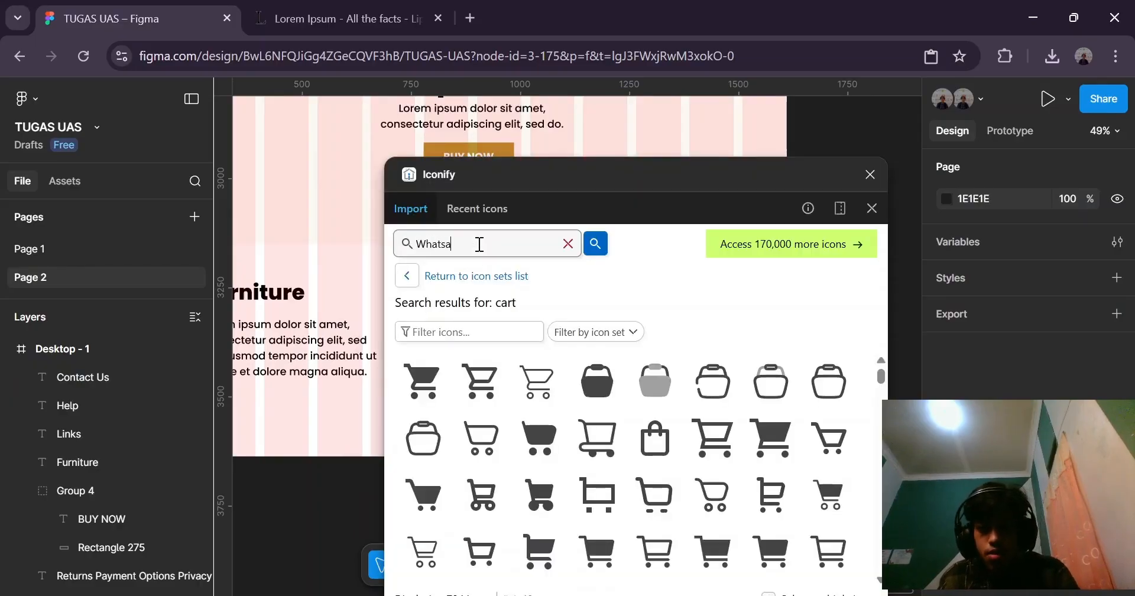
key("Return")
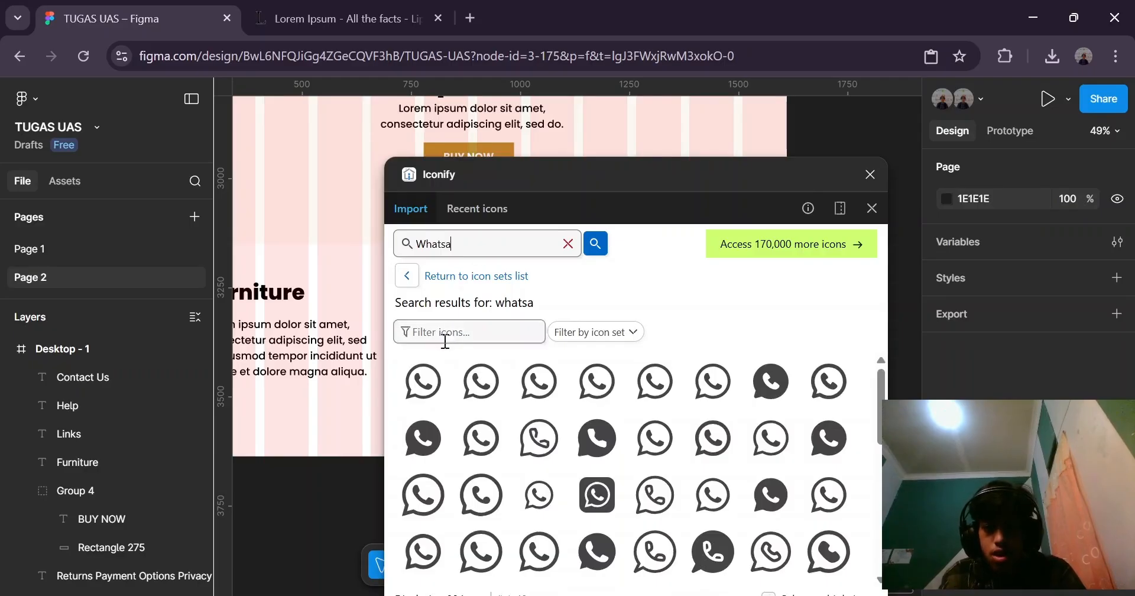
left_click_drag(422, 381, 344, 258)
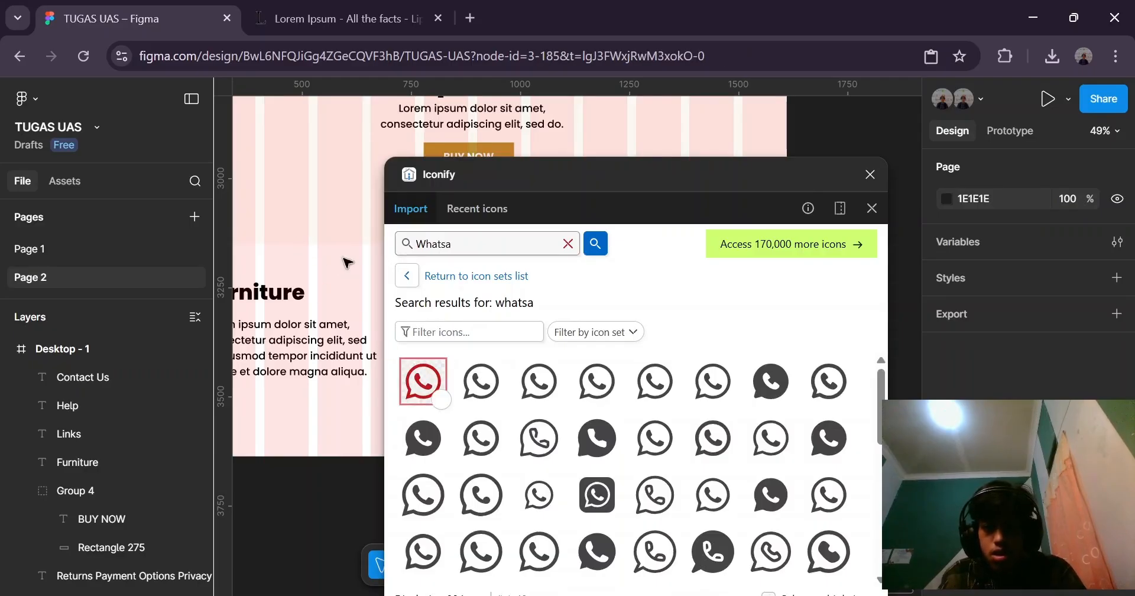
Search Iconify for "gmail" and place the solid simple-icons Gmail icon over the WhatsApp icon at about X 400, Y 3549.
double_click(503, 244)
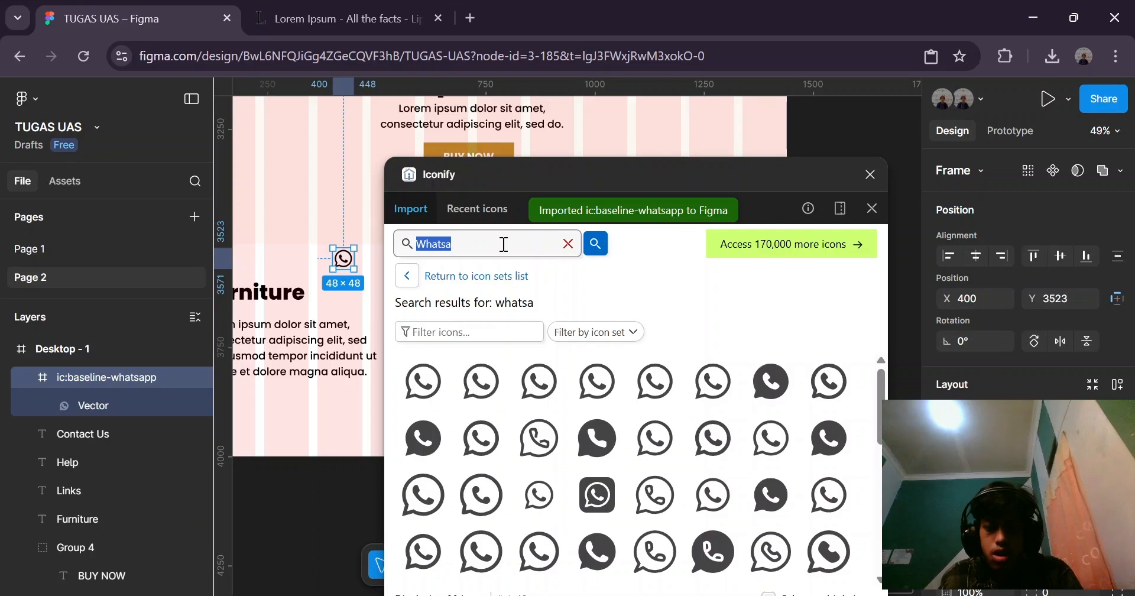
type("gmam")
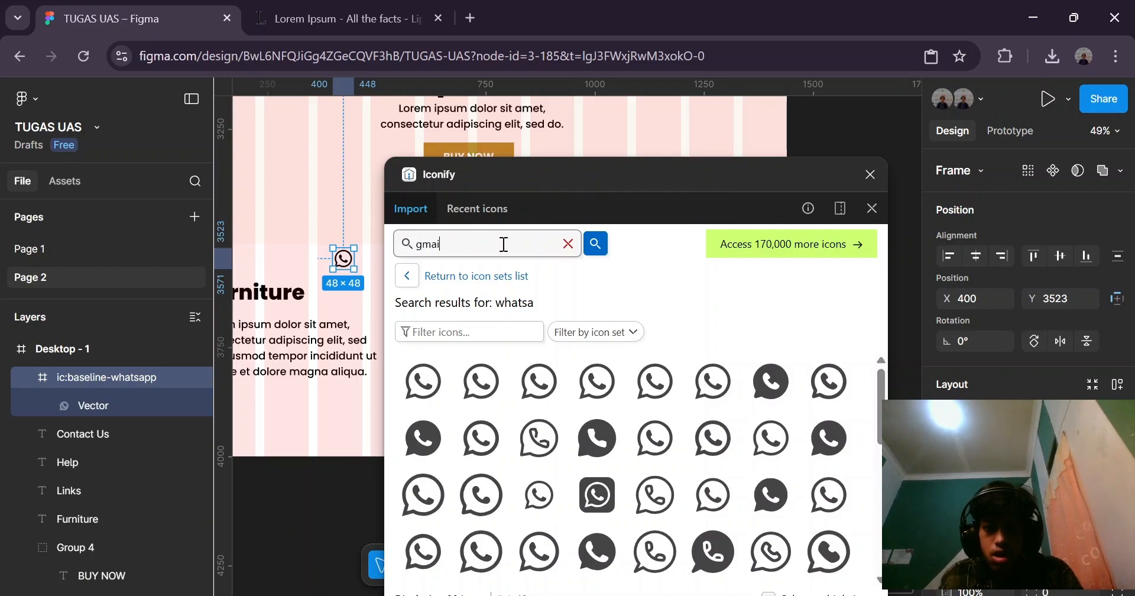
type("l")
key("Return")
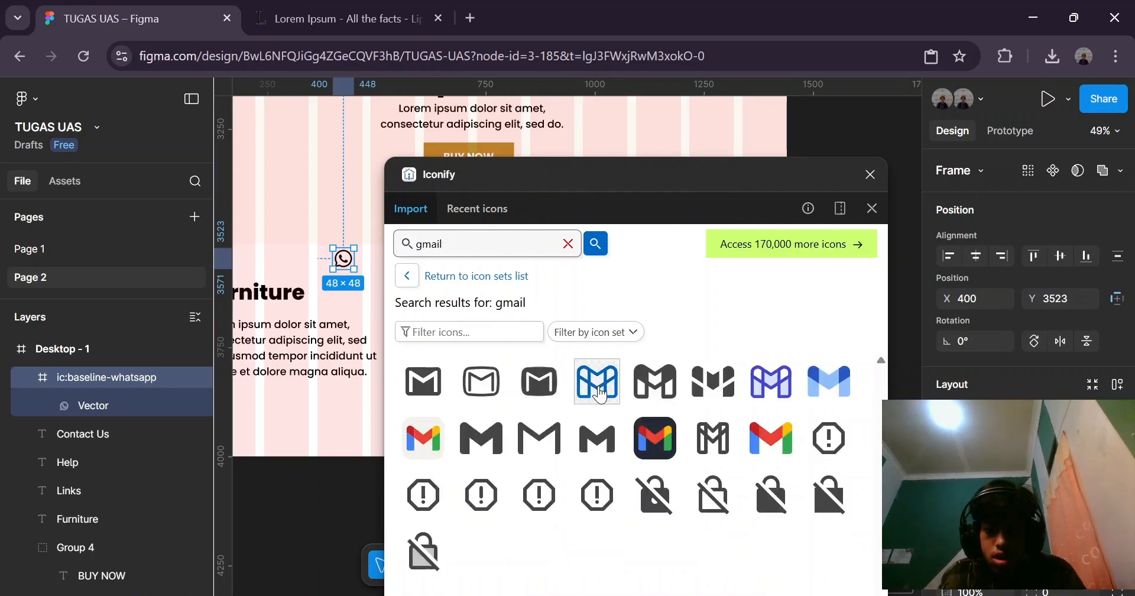
left_click(498, 455)
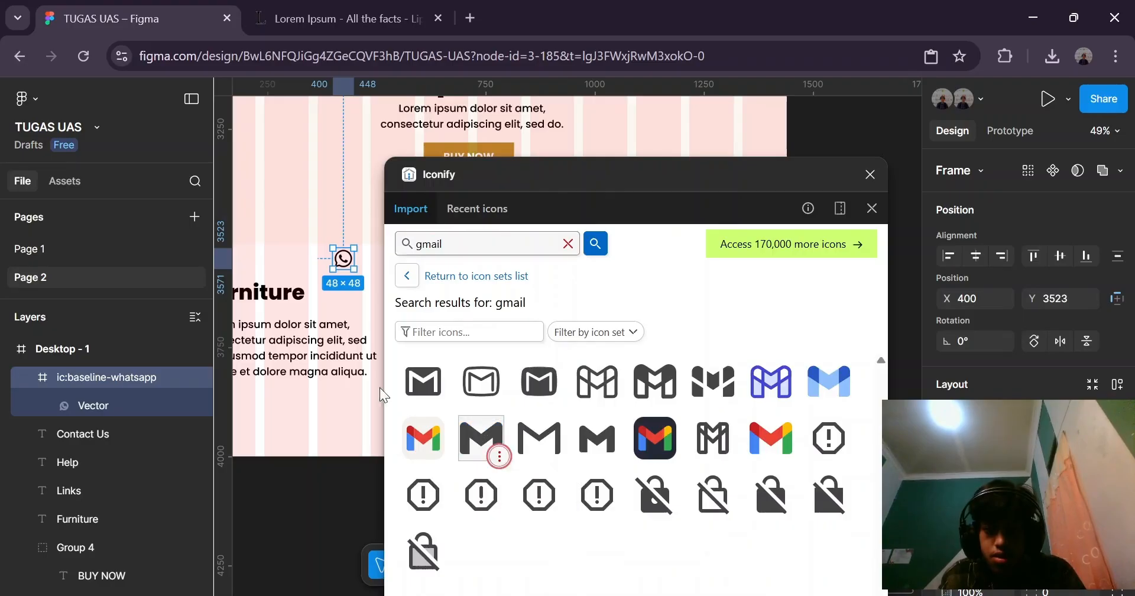
left_click_drag(476, 426, 302, 375)
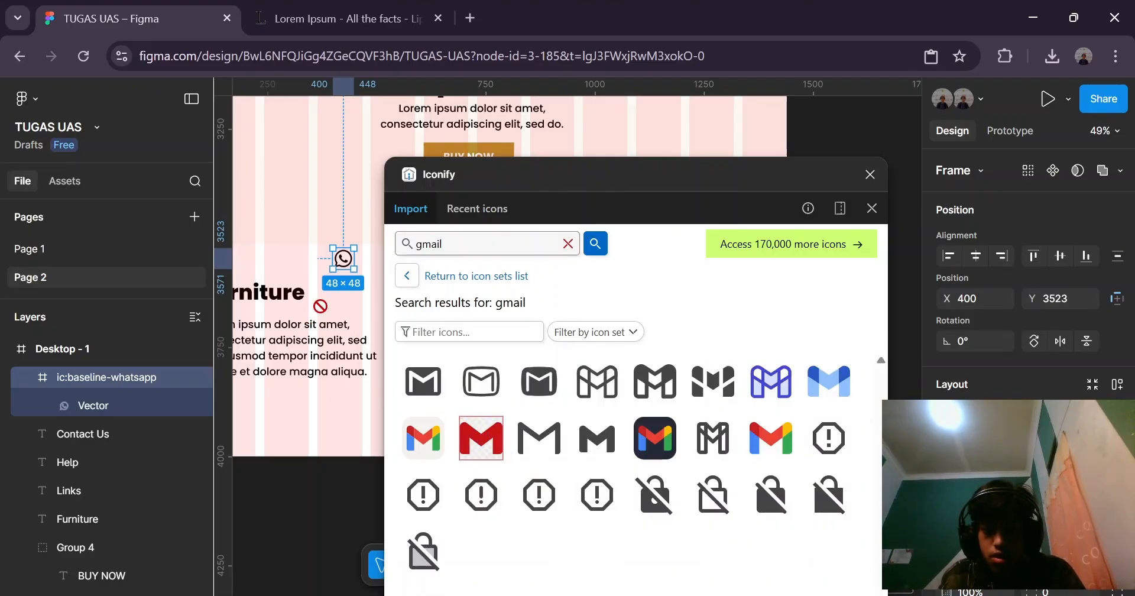
left_click_drag(343, 263, 343, 266)
Search Iconify for "Instagram", place the first outline icon beside the footer's Furniture heading at about X 370, Y 3598, and close the plugin.
left_click(500, 239)
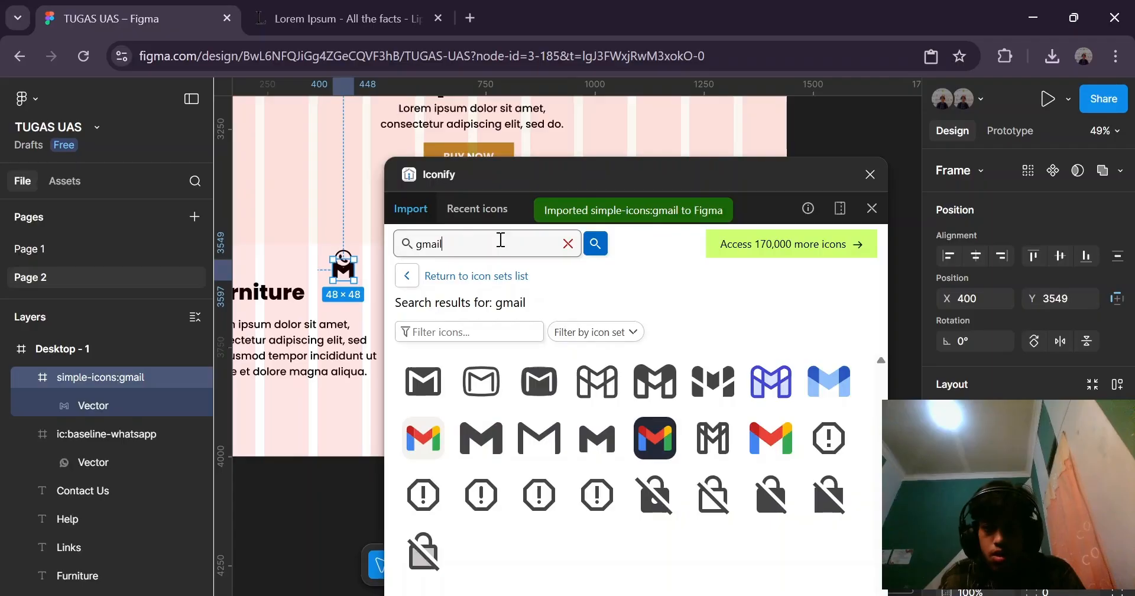
key("ctrl+a")
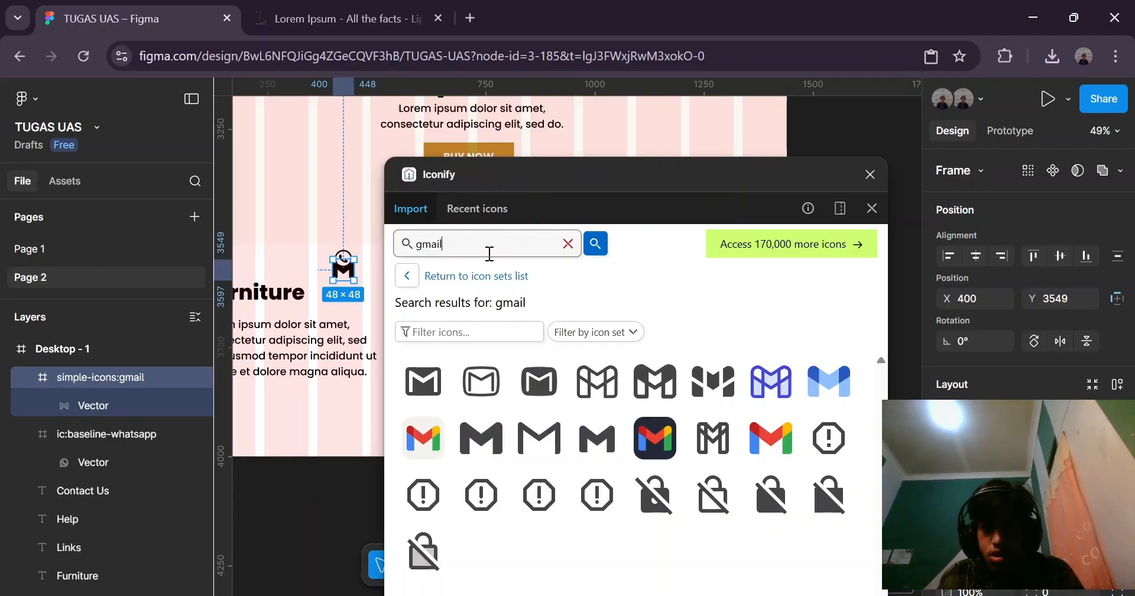
type("Ins")
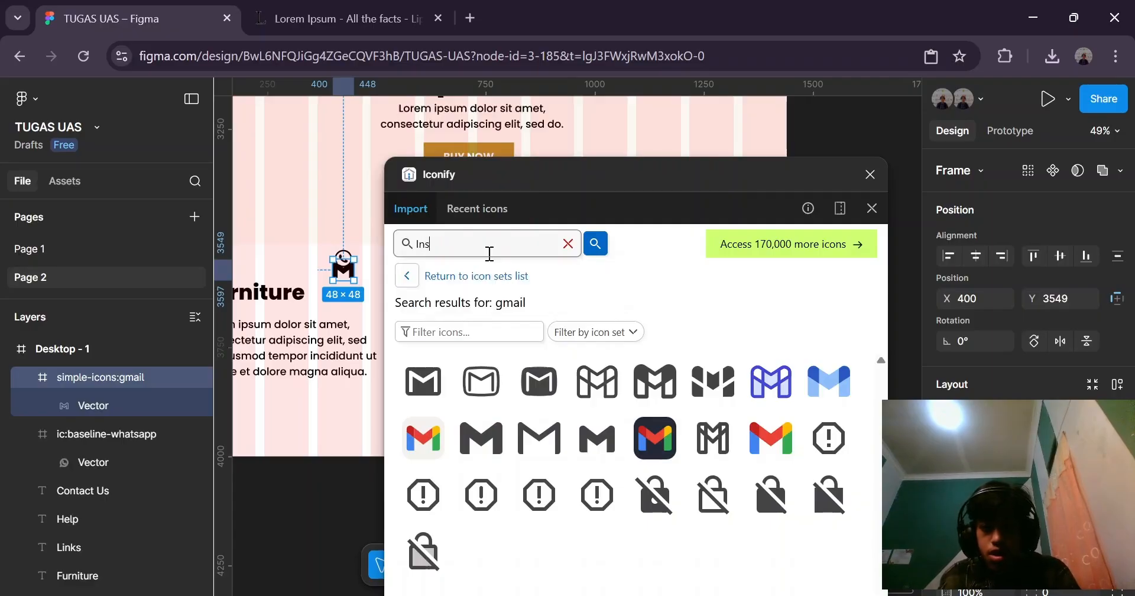
type("tagram")
key("Return")
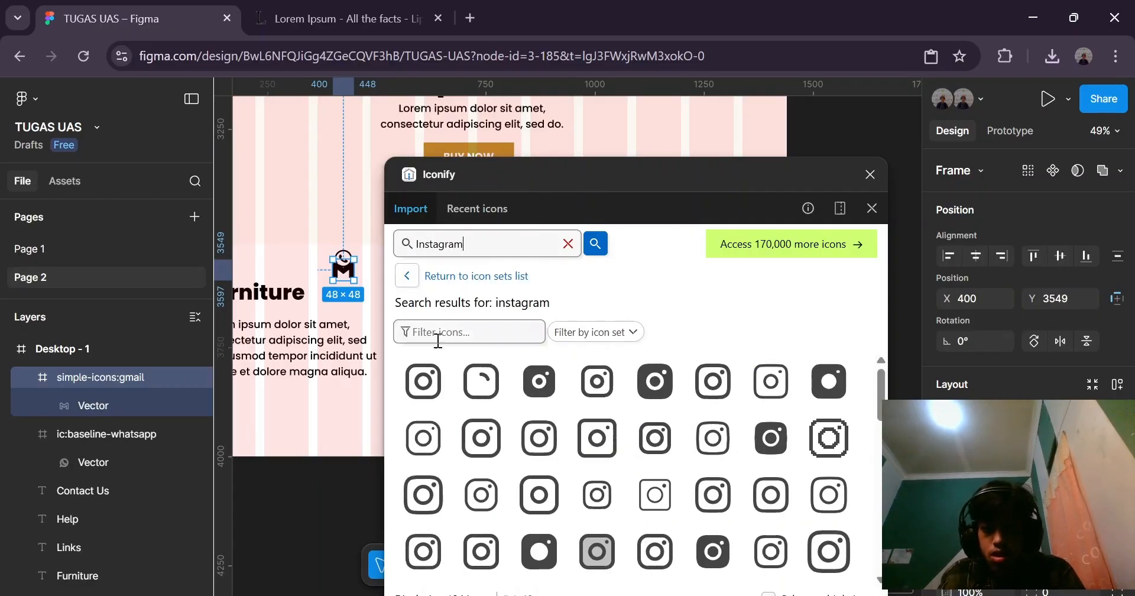
left_click(424, 380)
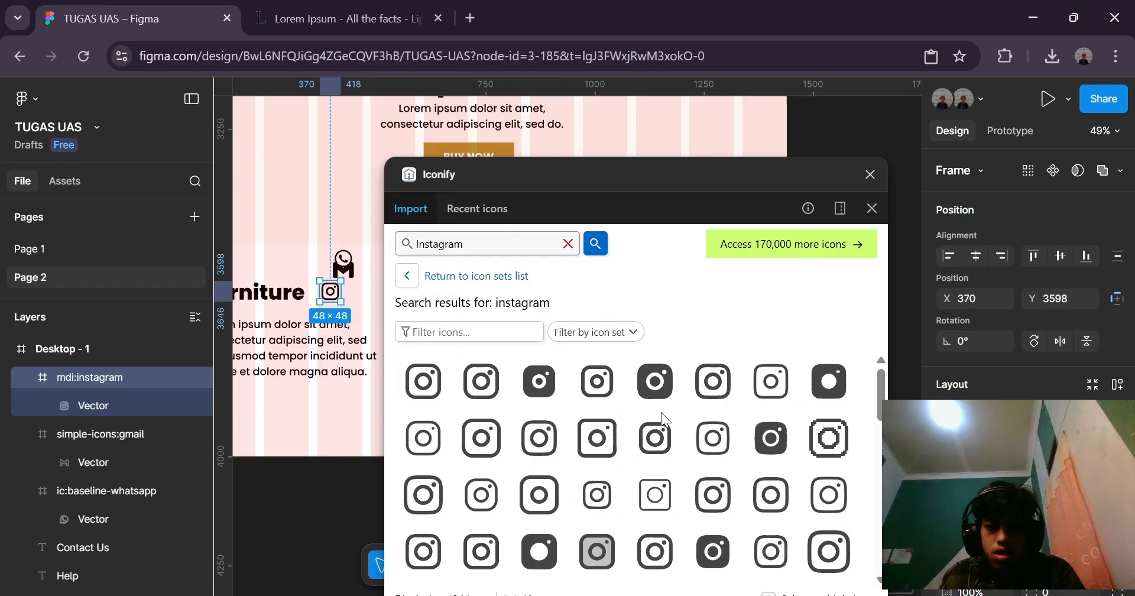
left_click(872, 208)
left_click(380, 240)
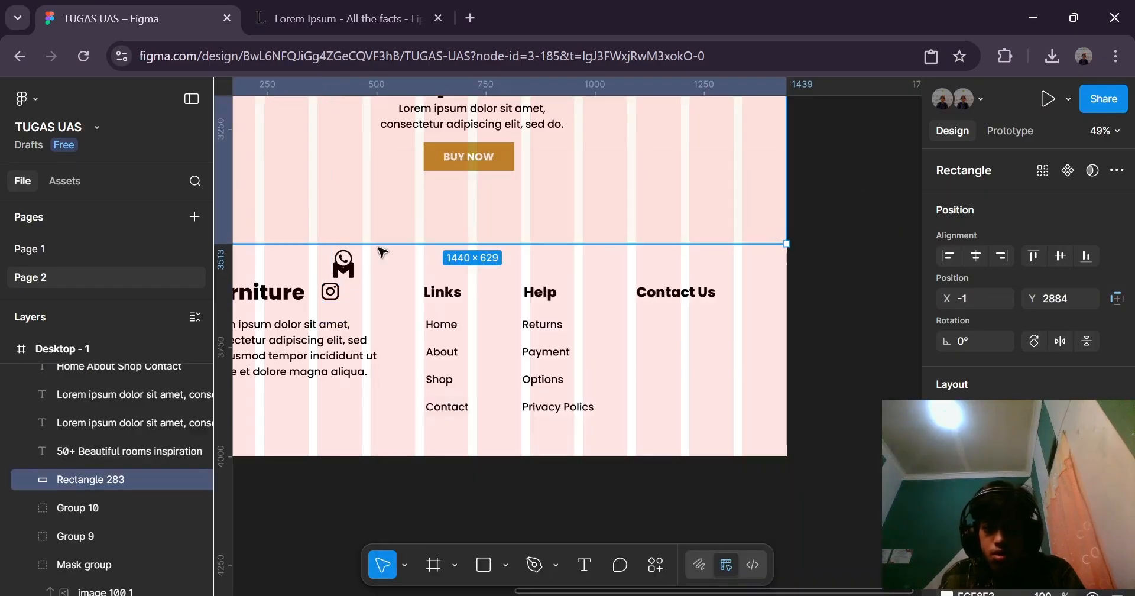
Move the Gmail, WhatsApp and Instagram icons from beside the Furniture heading to below the Contact Us heading.
left_click_drag(349, 271, 657, 326)
left_click_drag(355, 263, 689, 326)
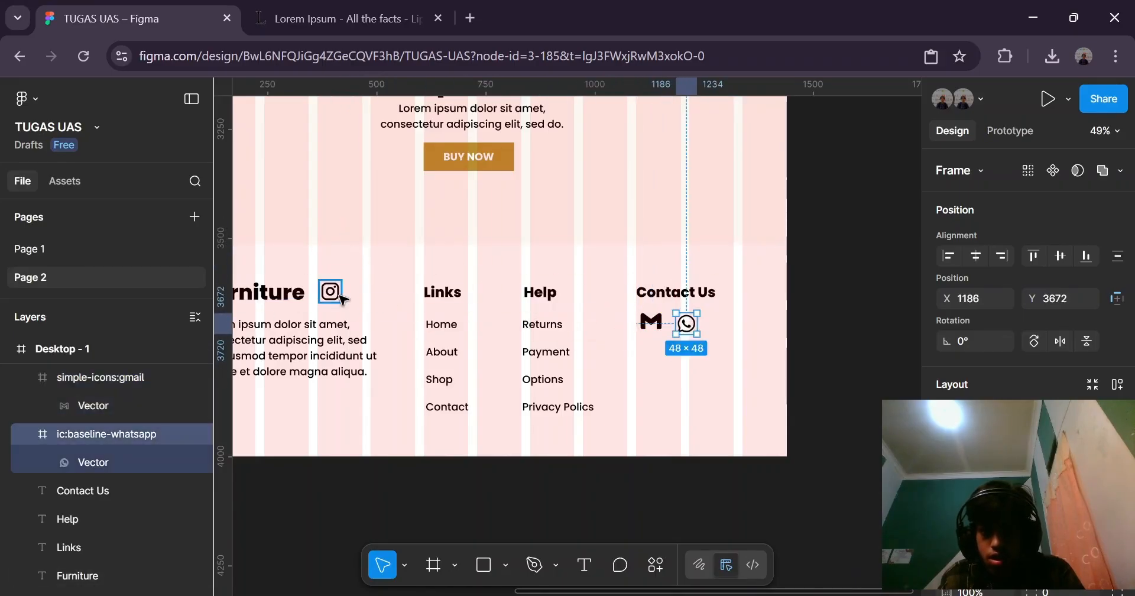
left_click_drag(333, 295, 685, 347)
scroll(733, 325, "up", 3)
scroll(732, 325, "up", 3)
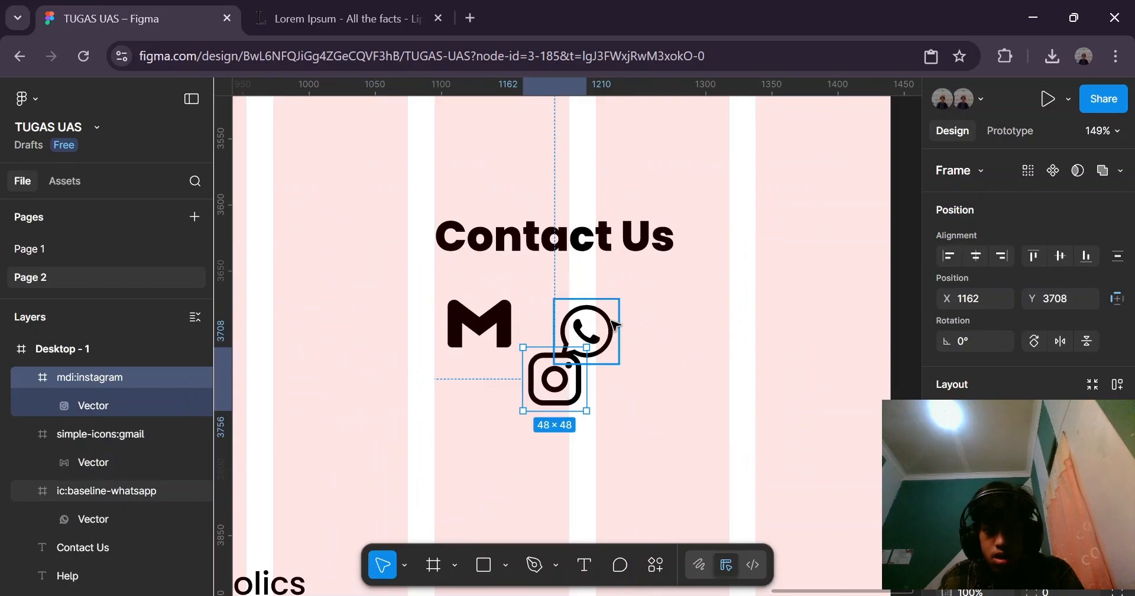
Line up the Gmail, Instagram and WhatsApp icons in one row under Contact Us at Y 3666, with 22 spacing between them.
left_click_drag(585, 329, 675, 331)
left_click(554, 381)
left_click_drag(554, 381, 564, 327)
left_click(455, 328)
left_click_drag(455, 328, 447, 328)
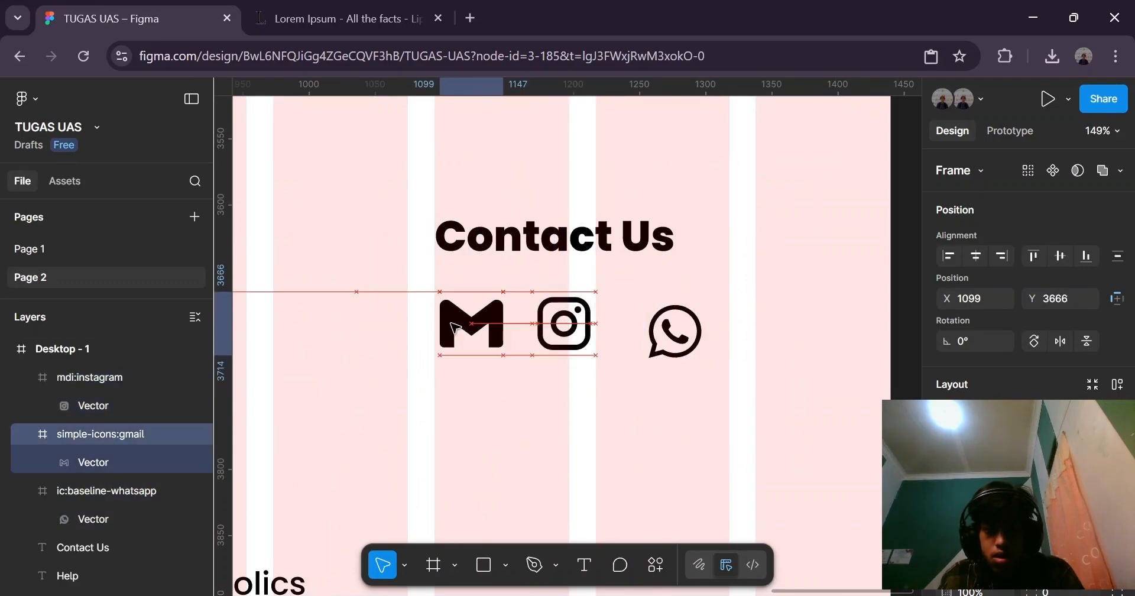
left_click_drag(675, 332, 657, 337)
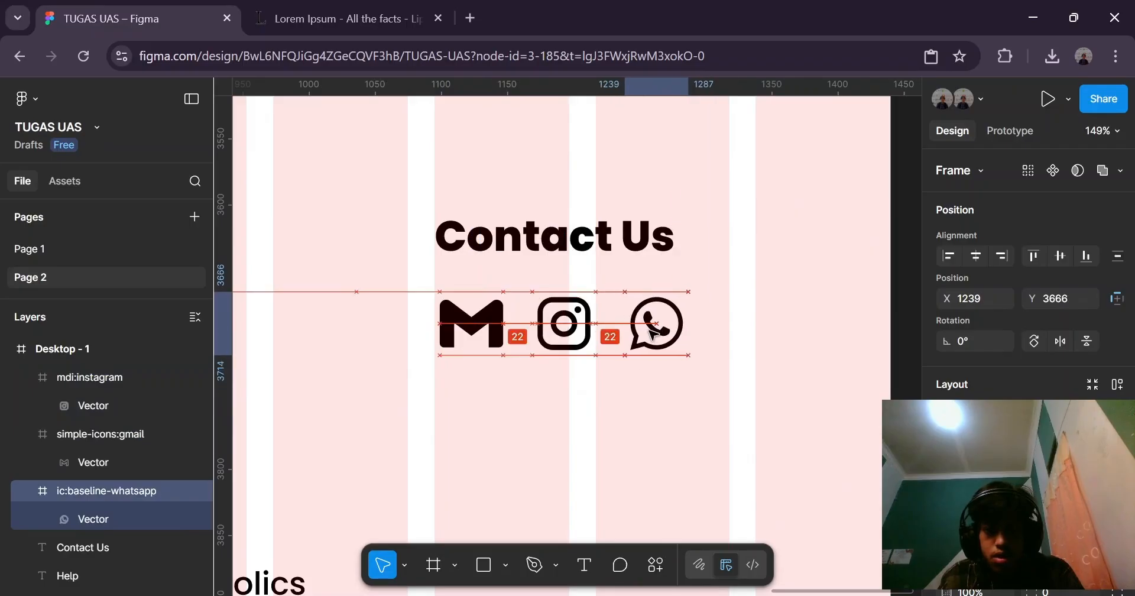
Hide the column layout grid on the Desktop - 1 frame and deselect the frame.
scroll(644, 378, "down", 5)
left_click(650, 425)
scroll(650, 425, "up", 2)
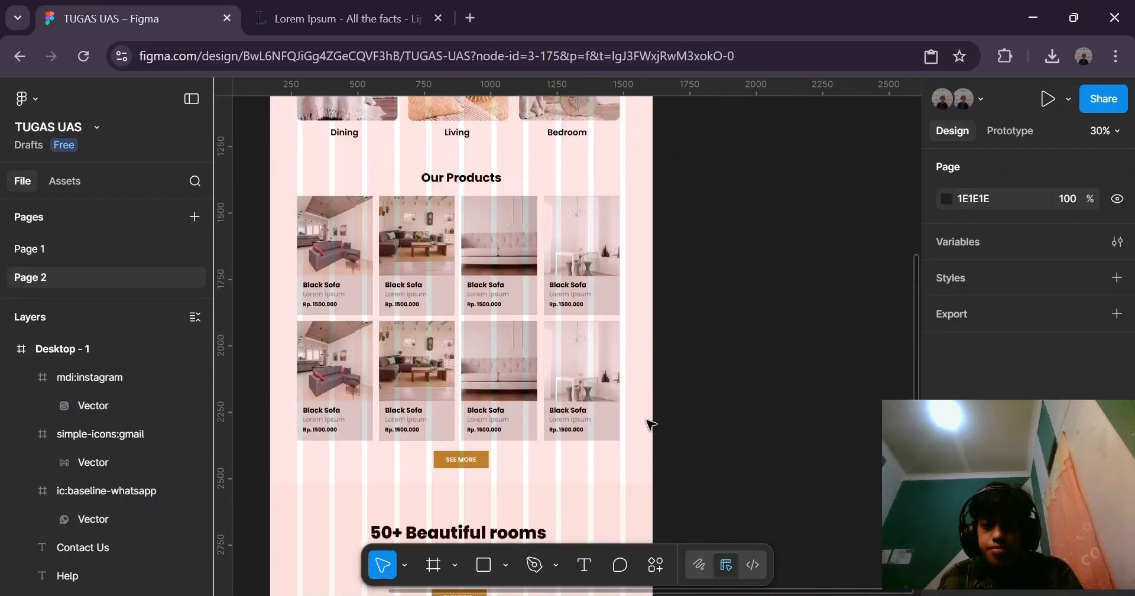
scroll(649, 424, "down", 5)
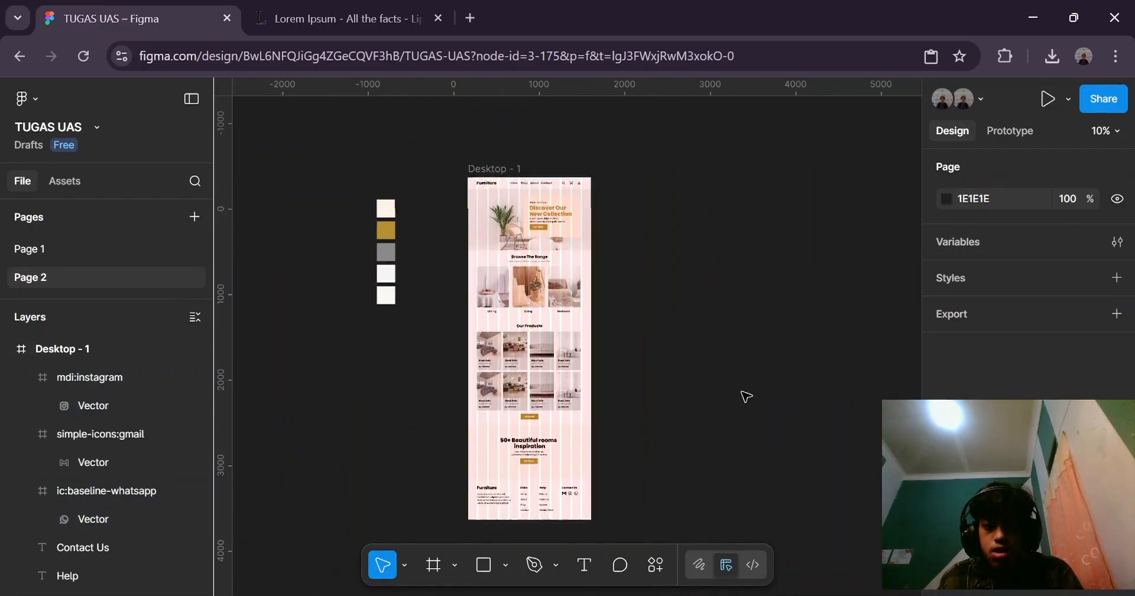
left_click(495, 169)
scroll(1062, 349, "down", 5)
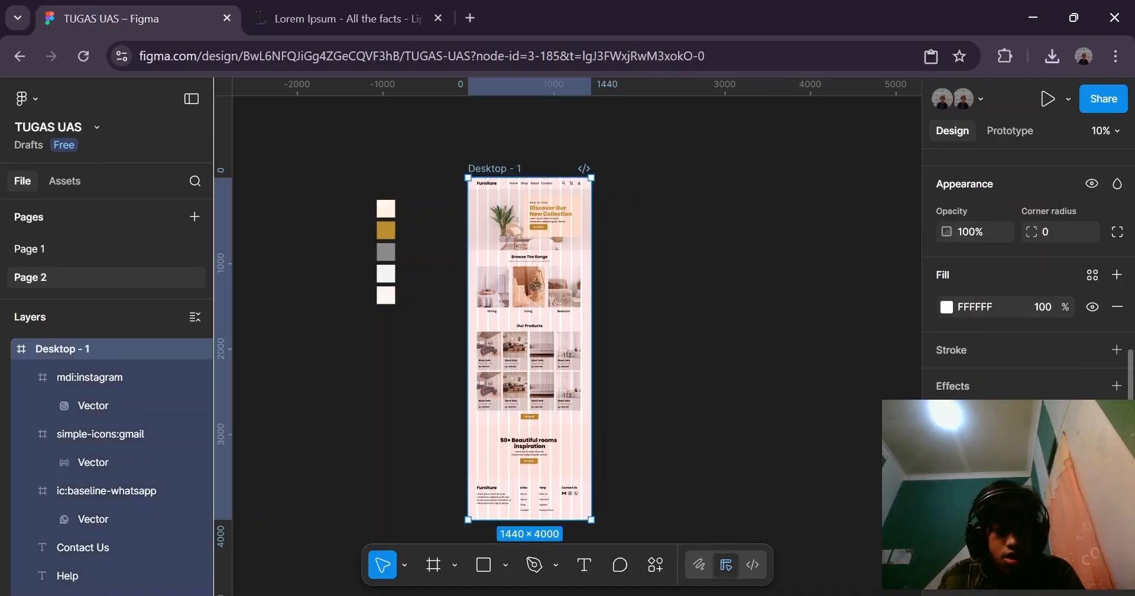
key("ctrl+shift+4")
left_click(760, 412)
Review the landing page without its grid, from the header and hero banner through the product sections to the footer.
scroll(583, 248, "up", 3)
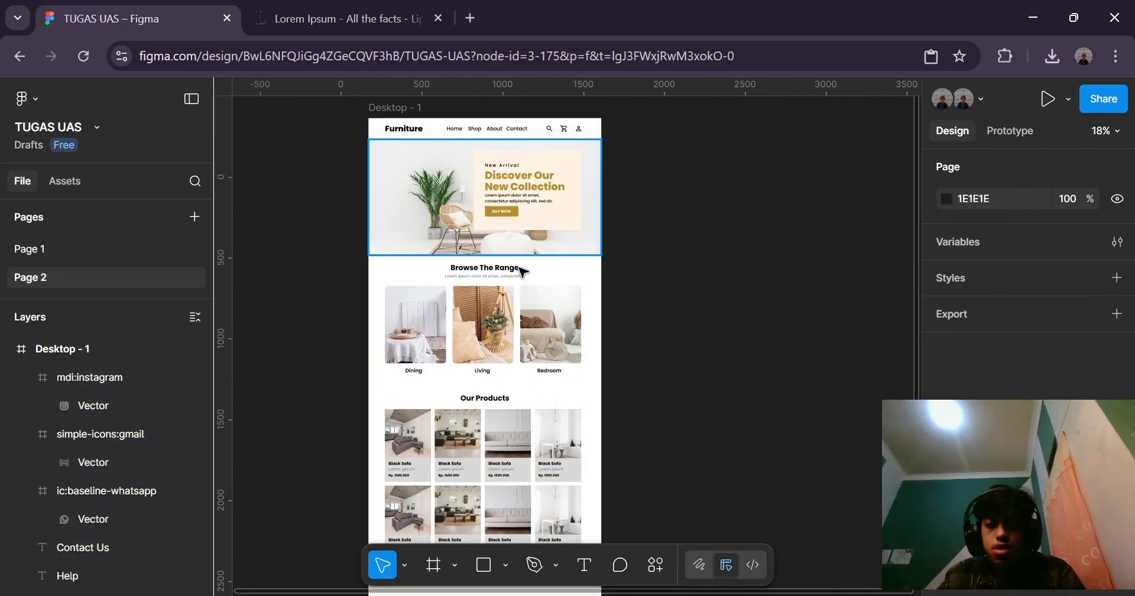
scroll(520, 269, "down", 8)
scroll(523, 272, "up", 4)
scroll(523, 272, "up", 2)
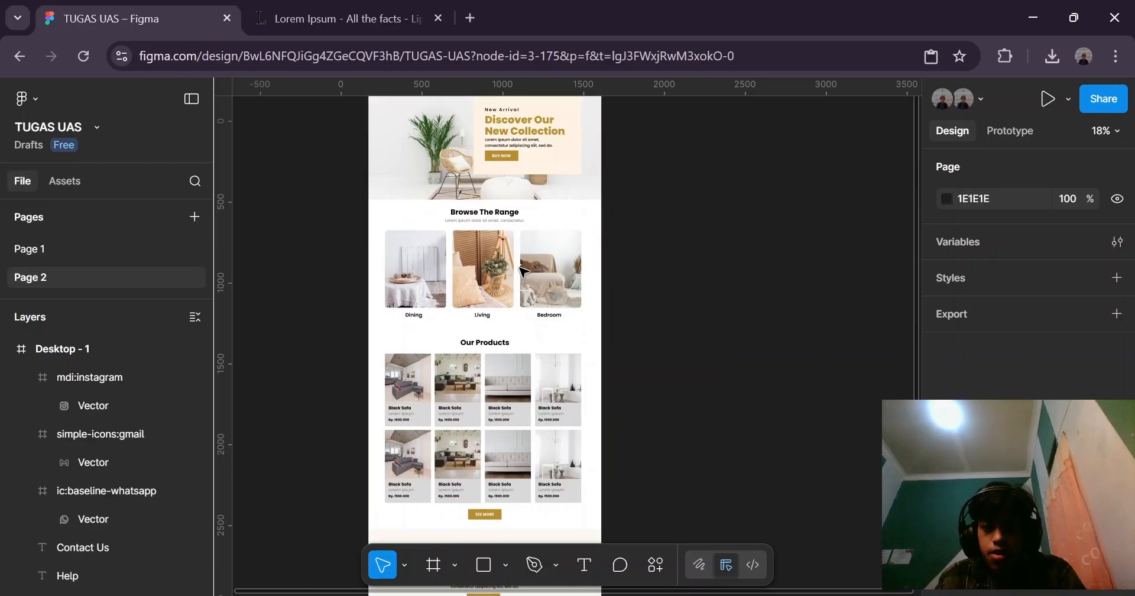
scroll(337, 246, "down", 6)
scroll(401, 225, "up", 3)
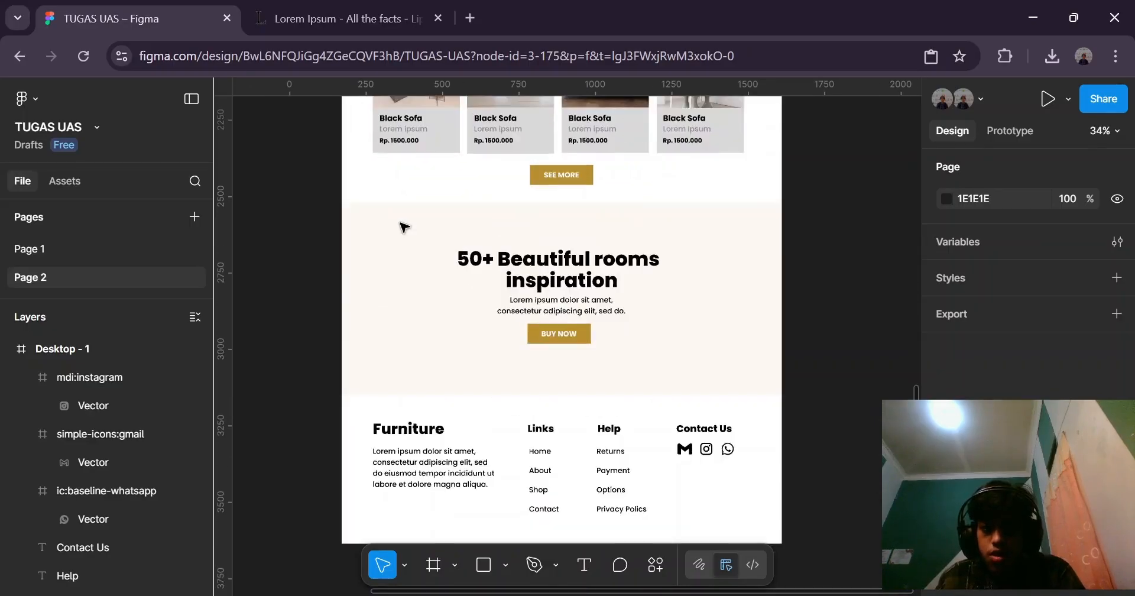
scroll(523, 322, "up", 12)
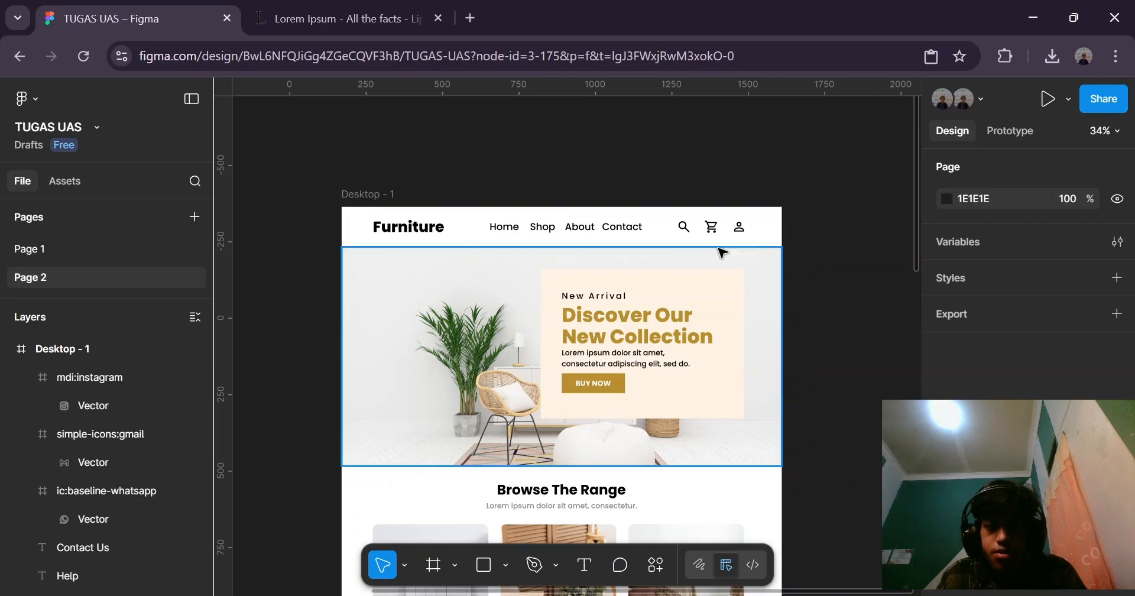
scroll(641, 275, "down", 1)
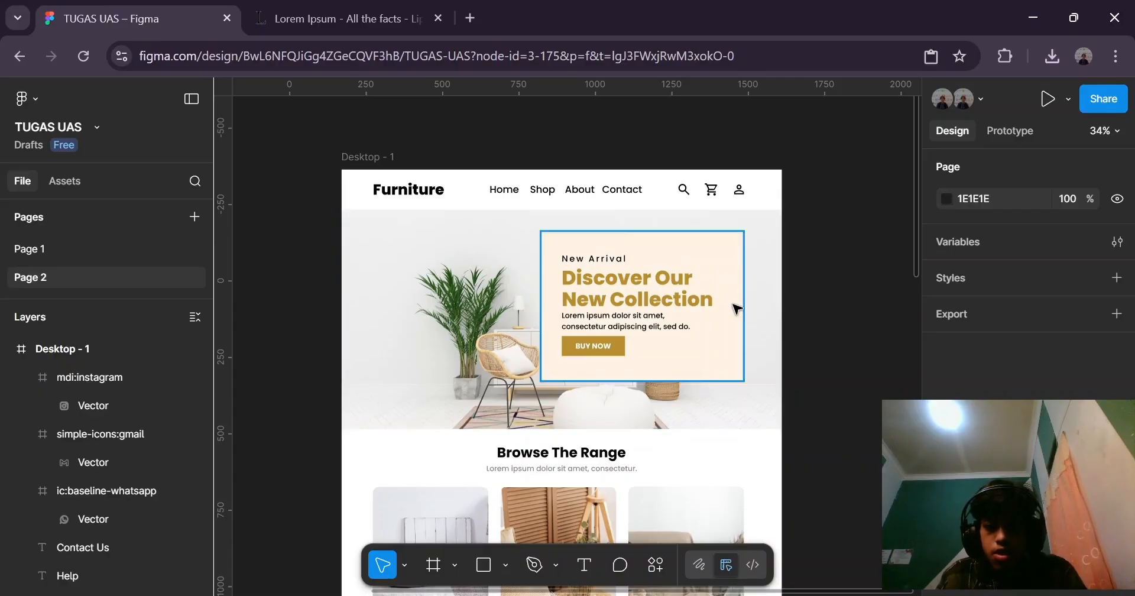
scroll(676, 307, "down", 1)
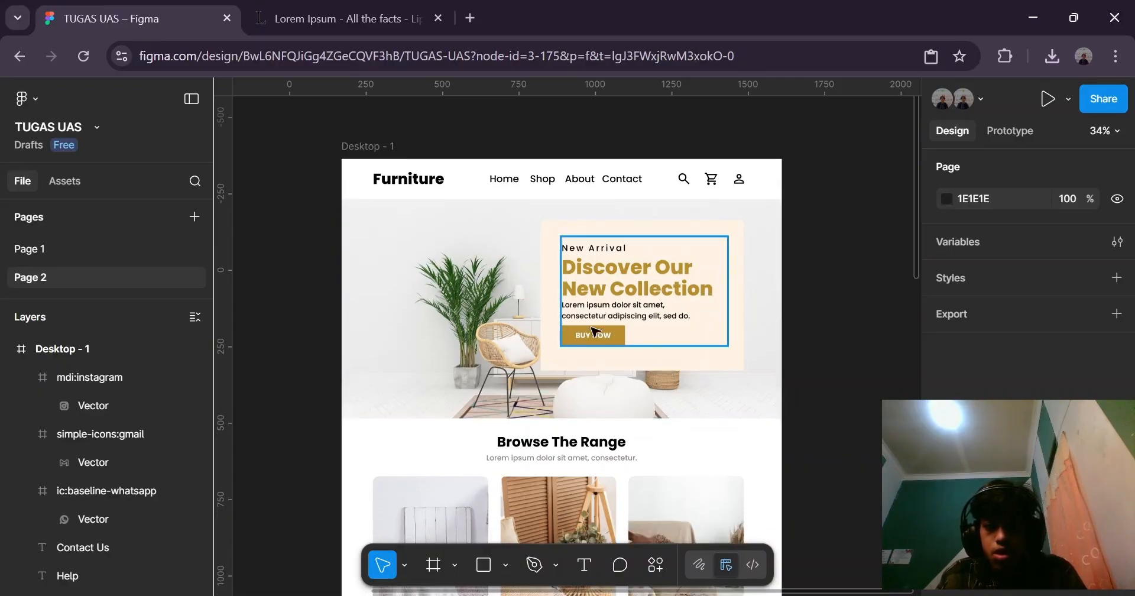
scroll(601, 340, "down", 10)
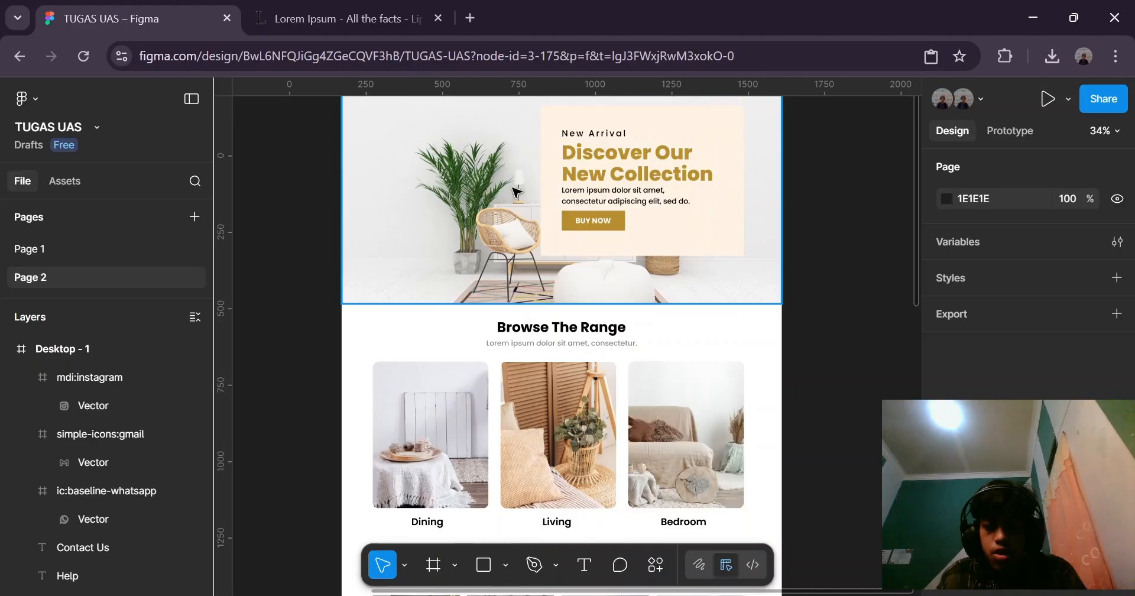
scroll(520, 379, "down", 5)
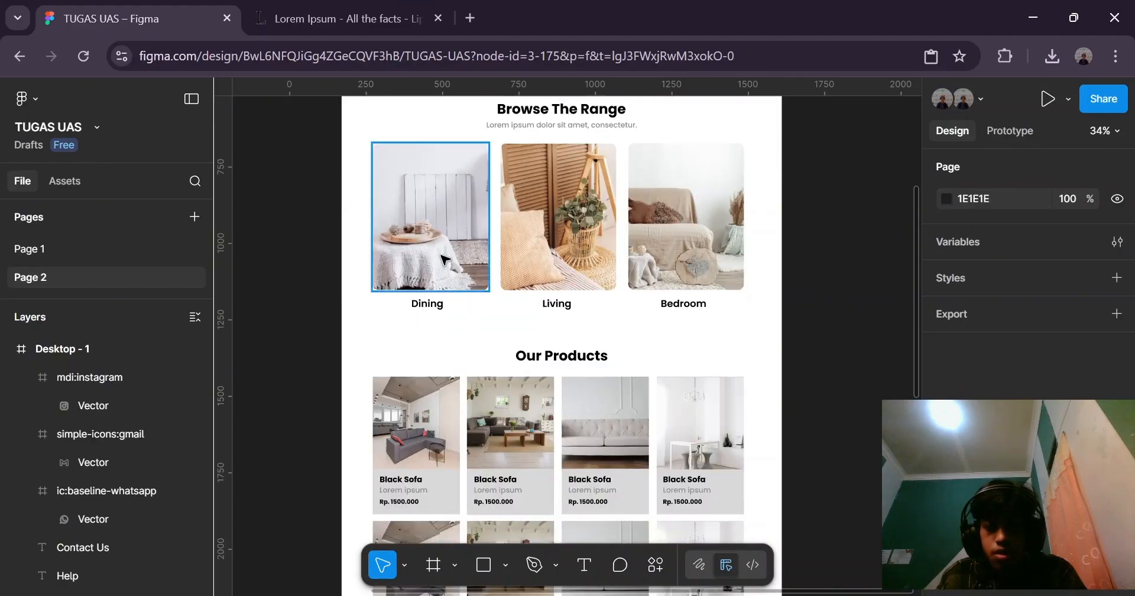
scroll(450, 255, "up", 5)
scroll(586, 254, "down", 1)
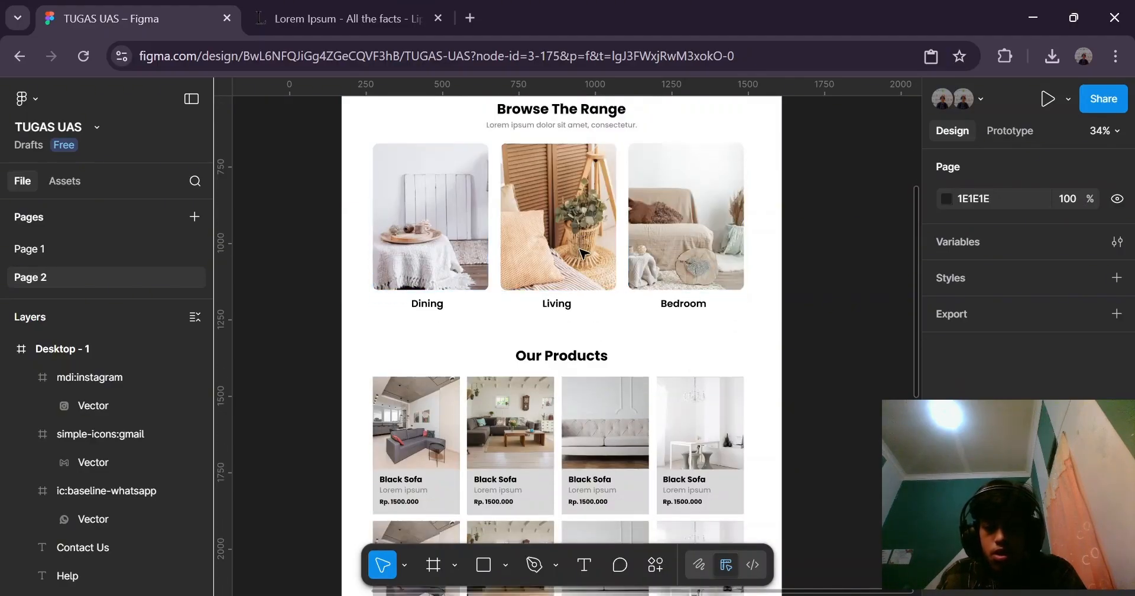
scroll(520, 361, "down", 5)
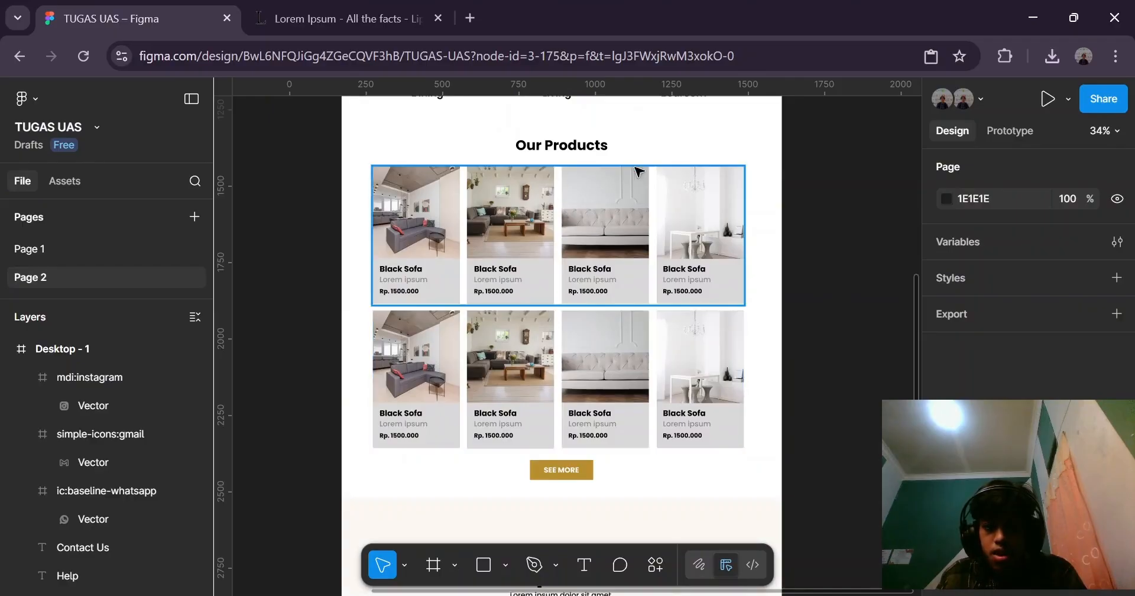
scroll(648, 324, "up", 1)
scroll(648, 325, "down", 1)
scroll(591, 367, "down", 3)
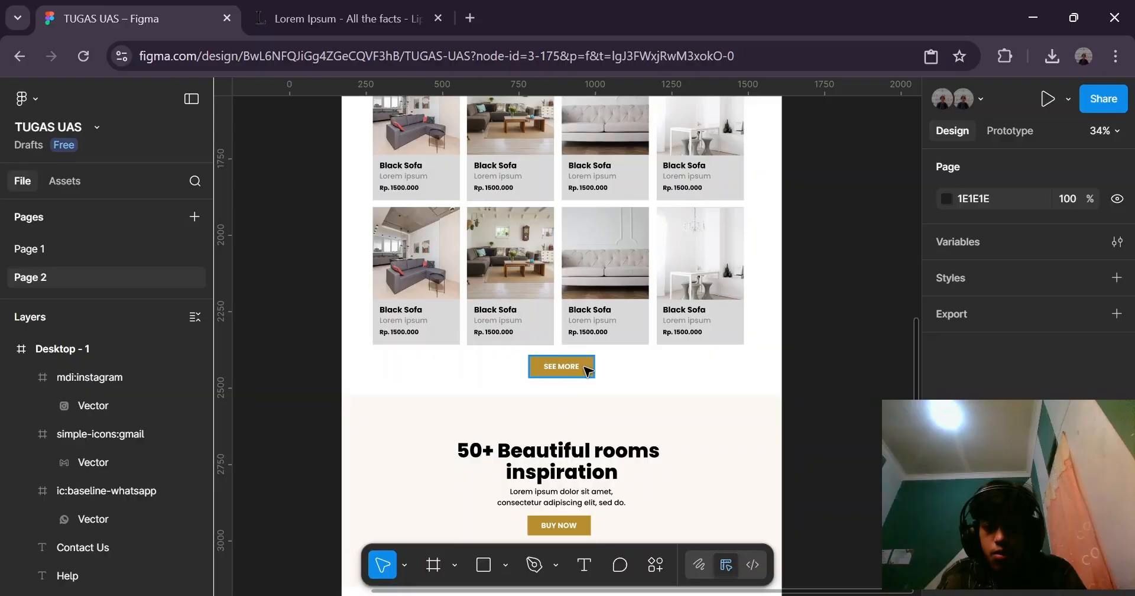
scroll(626, 331, "down", 6)
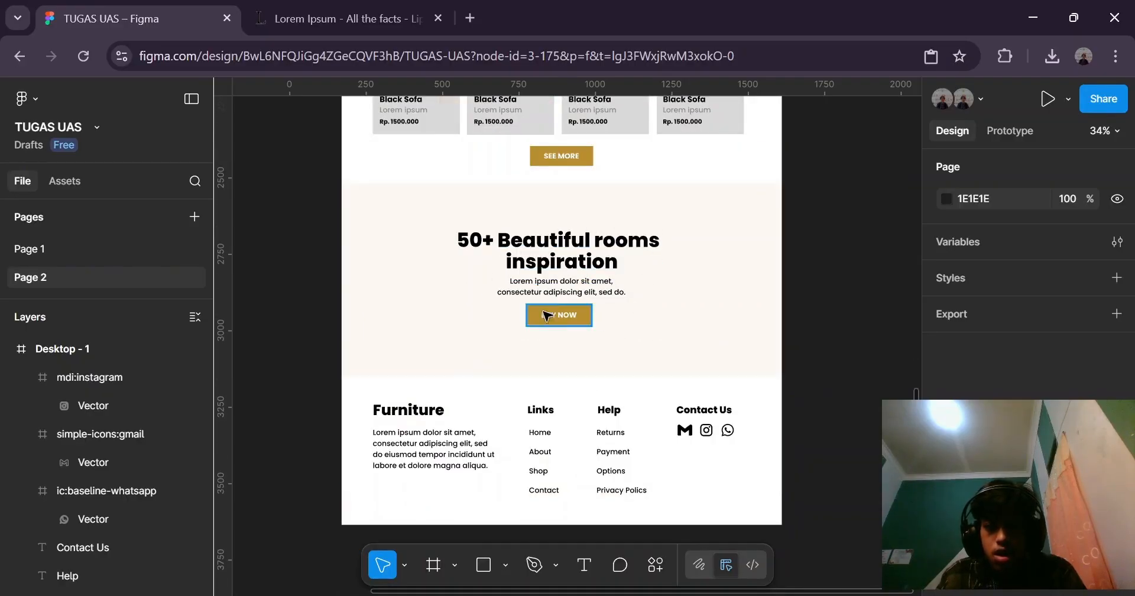
scroll(644, 332, "up", 3)
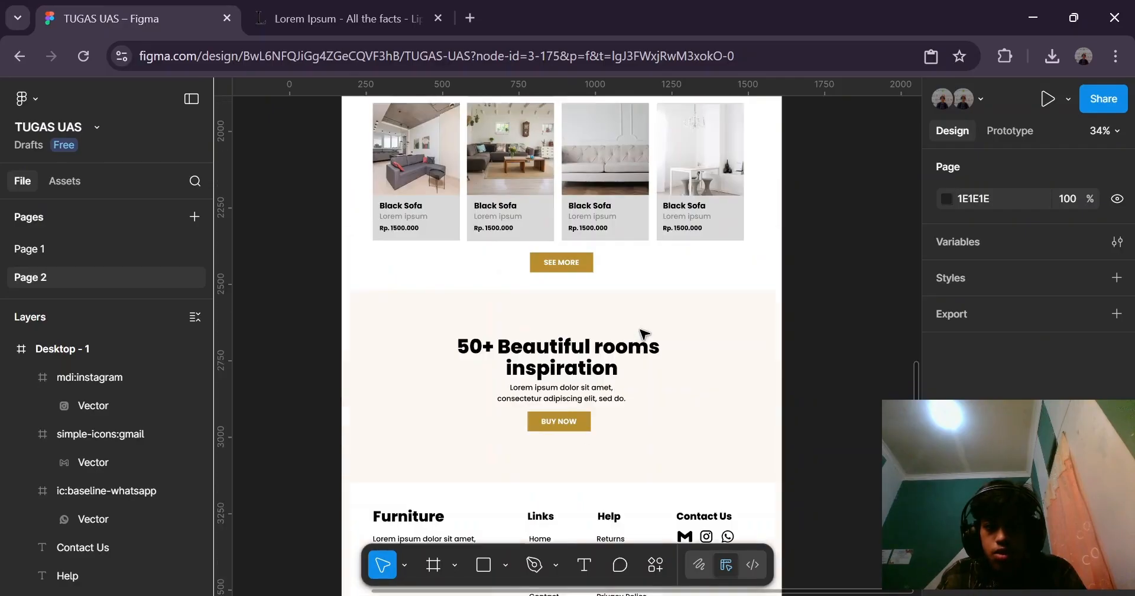
scroll(650, 324, "down", 3)
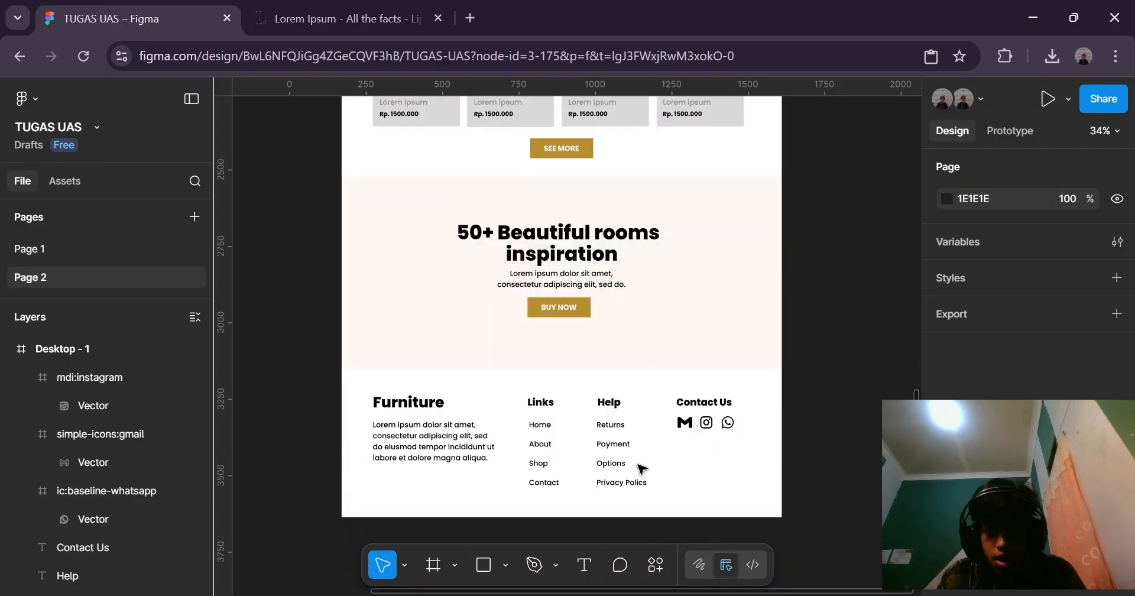
scroll(591, 412, "down", 6)
scroll(614, 354, "up", 3)
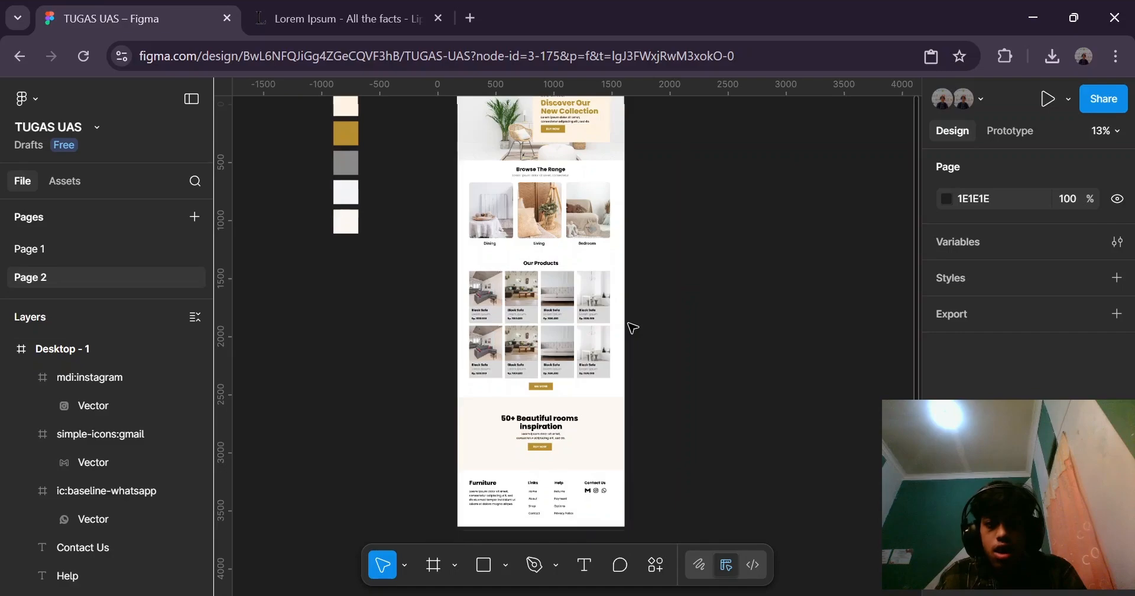